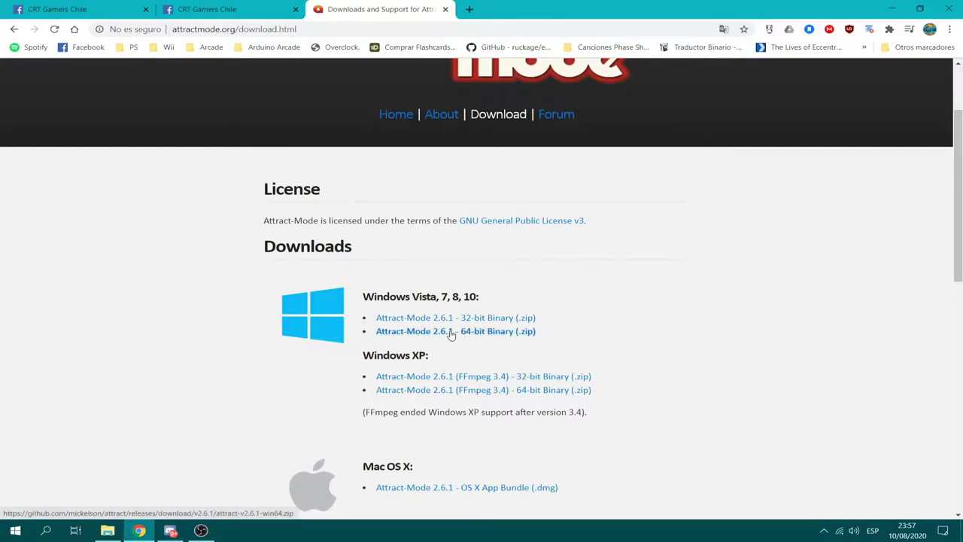
# - Open the "Daily Windows Build available." topic in the General board of the Attract-Mode forum
pyautogui.click(404, 116)
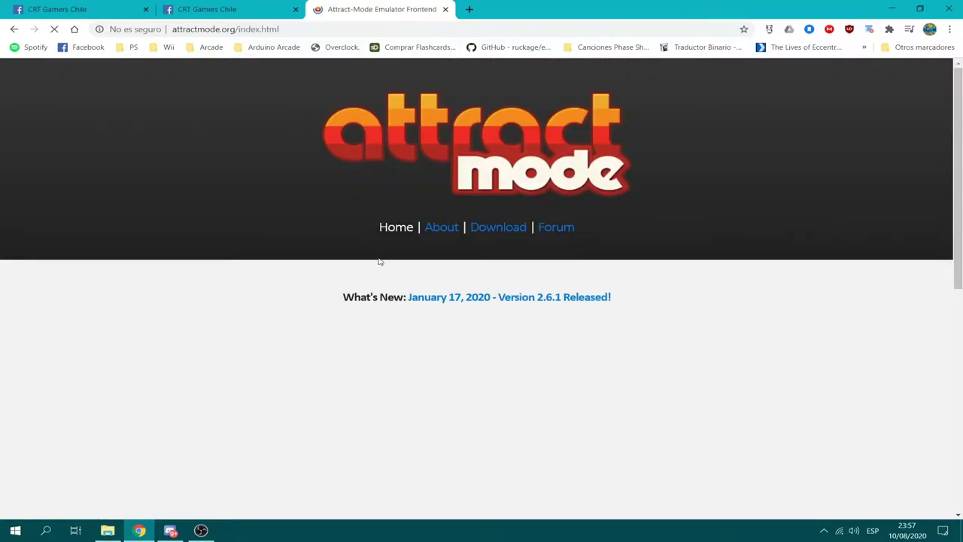
pyautogui.click(489, 227)
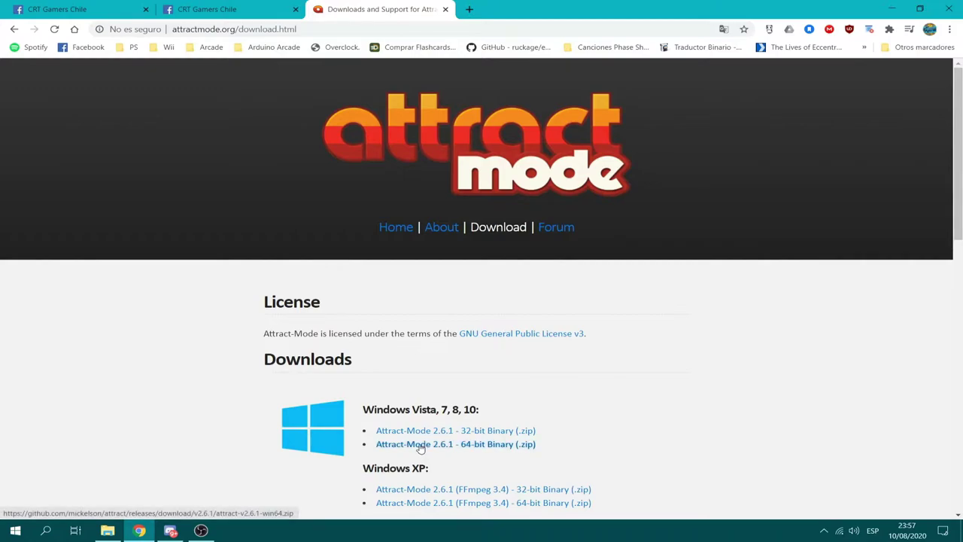
pyautogui.click(561, 234)
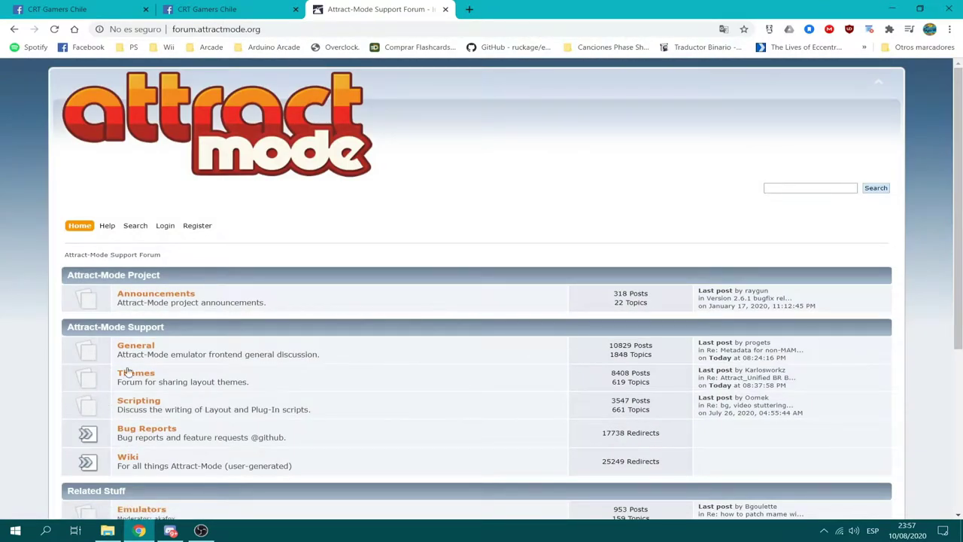
pyautogui.click(147, 350)
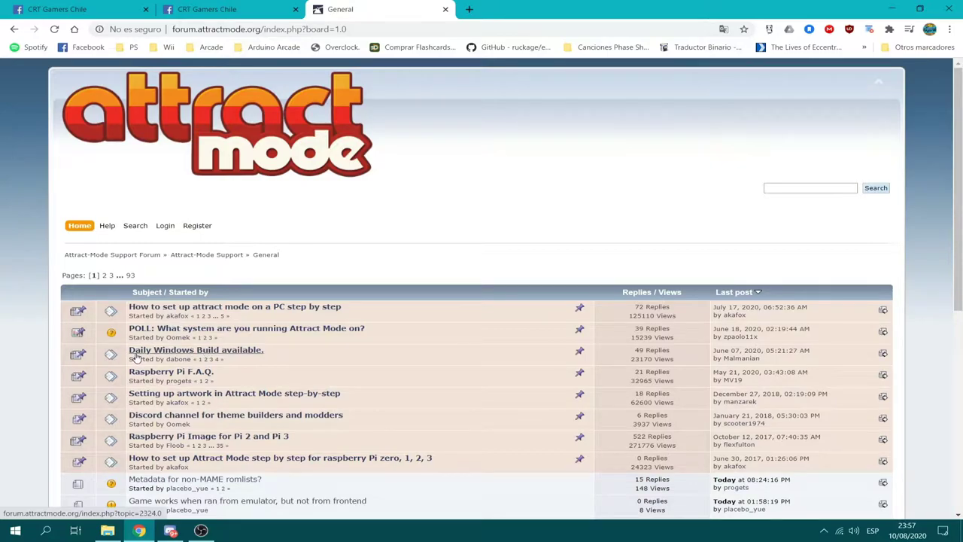
pyautogui.click(245, 358)
pyautogui.scroll(-1, 249, 346)
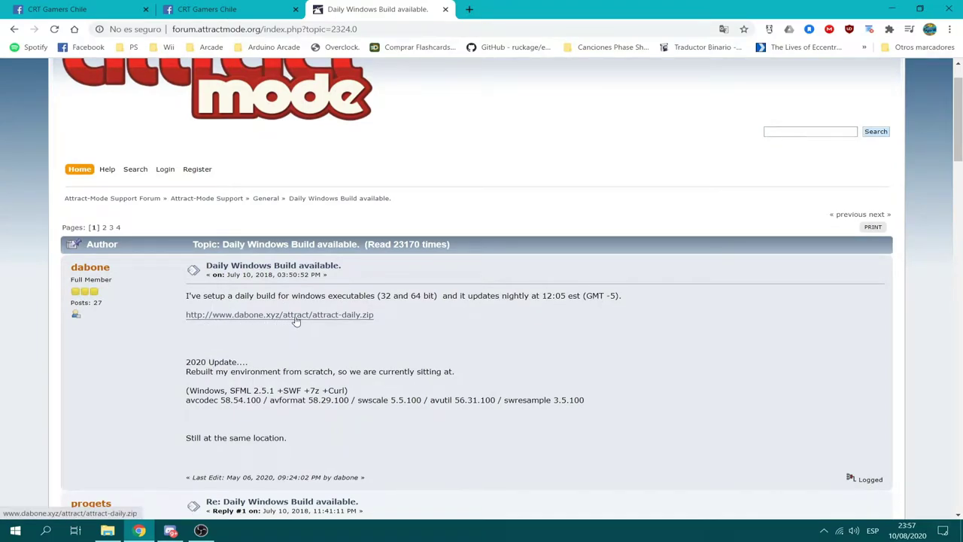
pyautogui.click(335, 323)
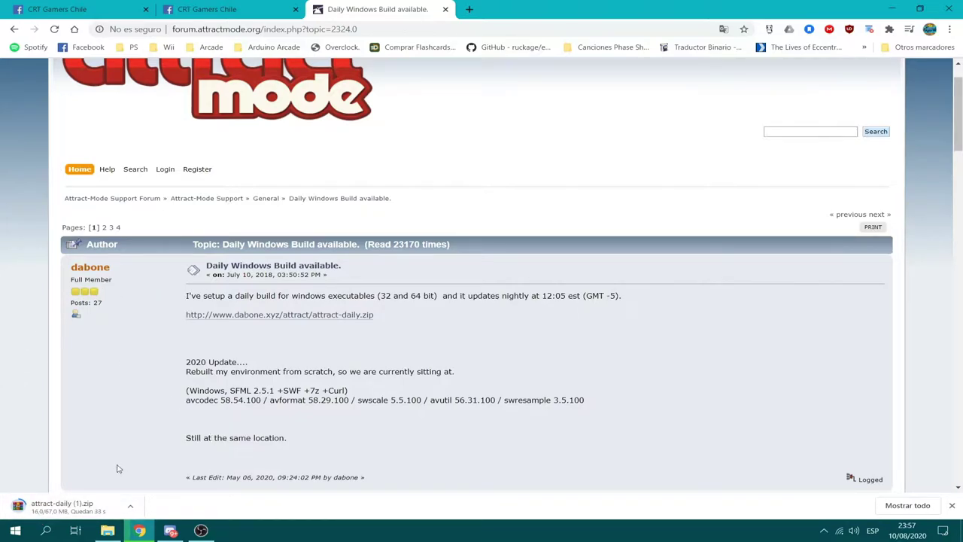
pyautogui.click(131, 507)
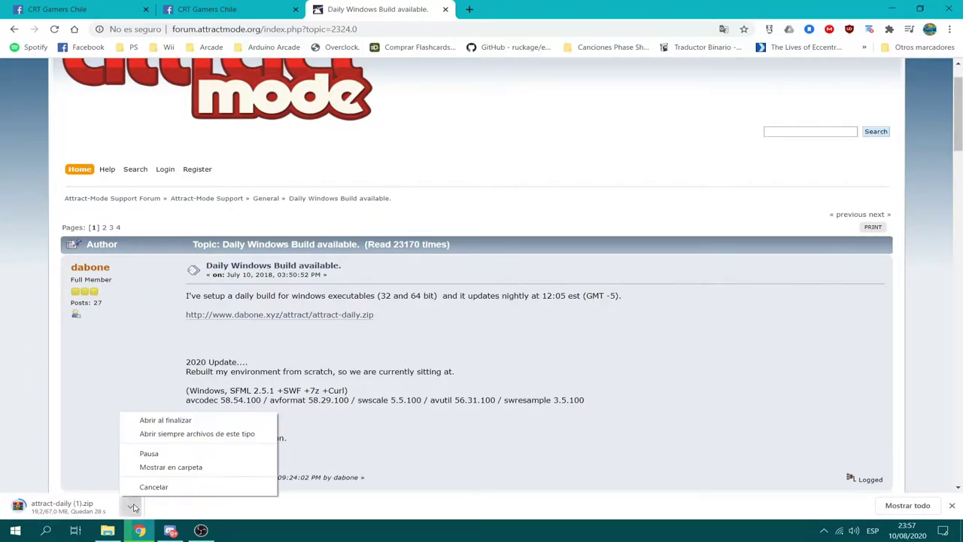
pyautogui.click(138, 488)
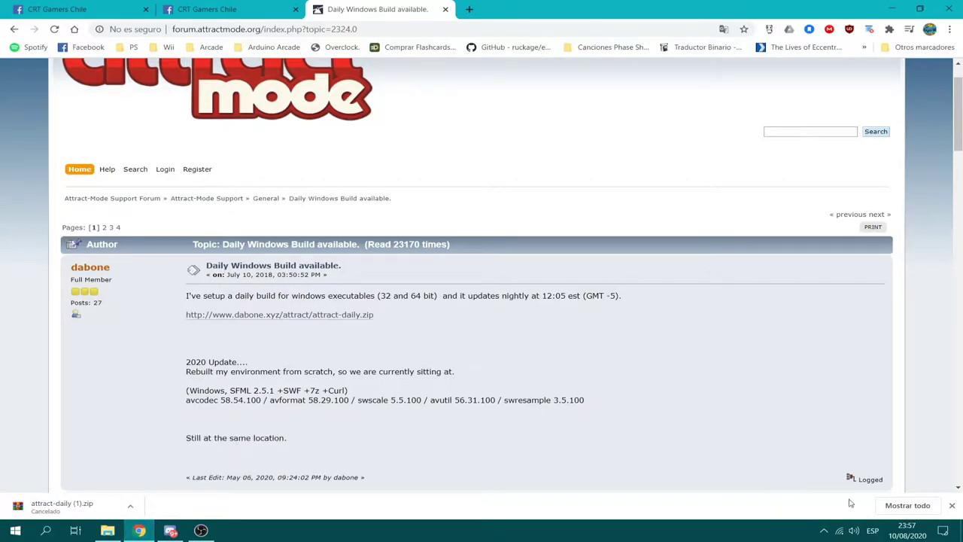
# - Switch to File Explorer and view the contents of the roms folder on the C: drive
pyautogui.click(107, 530)
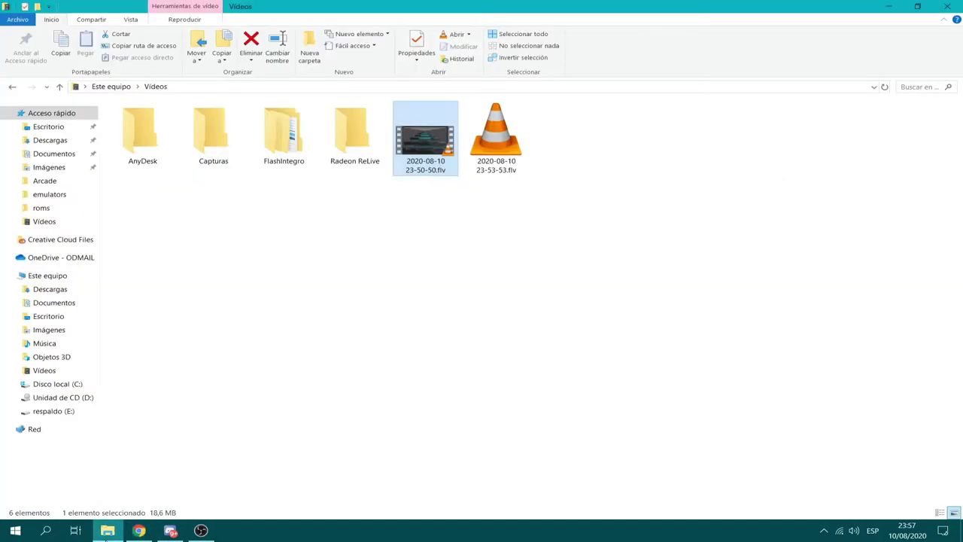
pyautogui.click(288, 314)
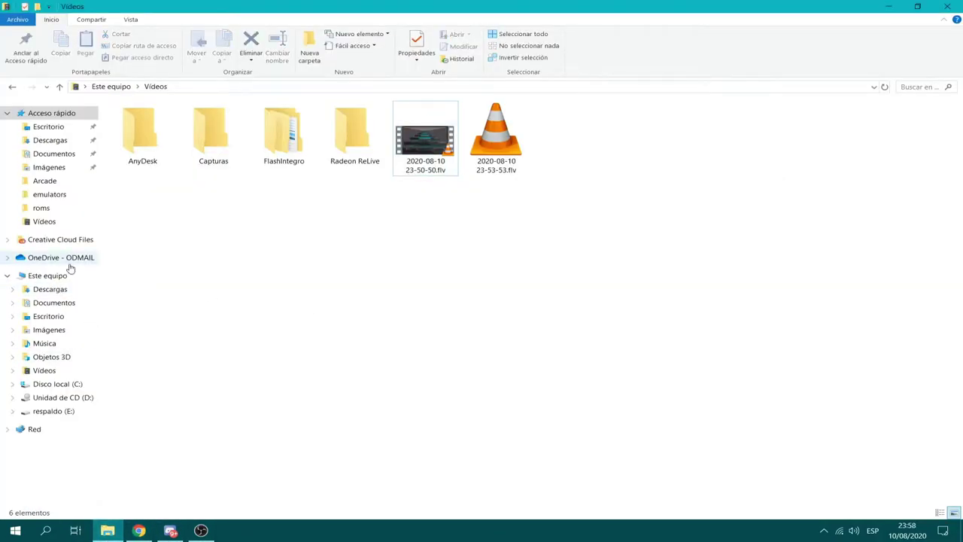
pyautogui.click(53, 383)
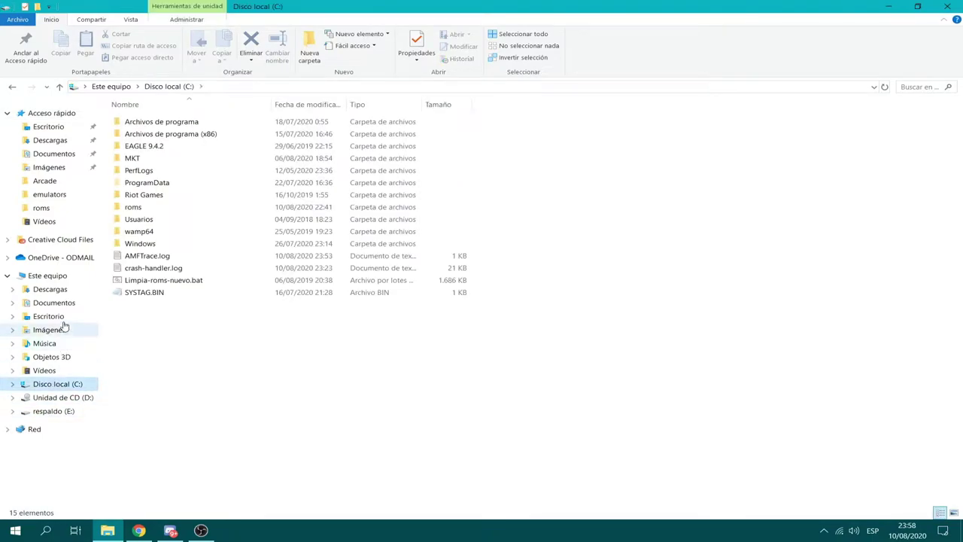
pyautogui.doubleClick(146, 211)
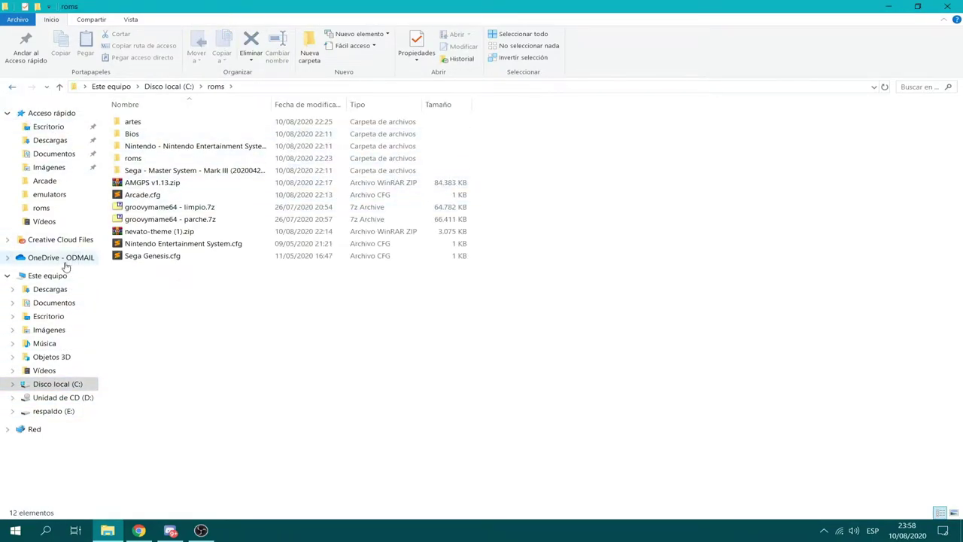
# - Open the attract-daily.zip archive from the Descargas folder in WinRAR
pyautogui.click(56, 289)
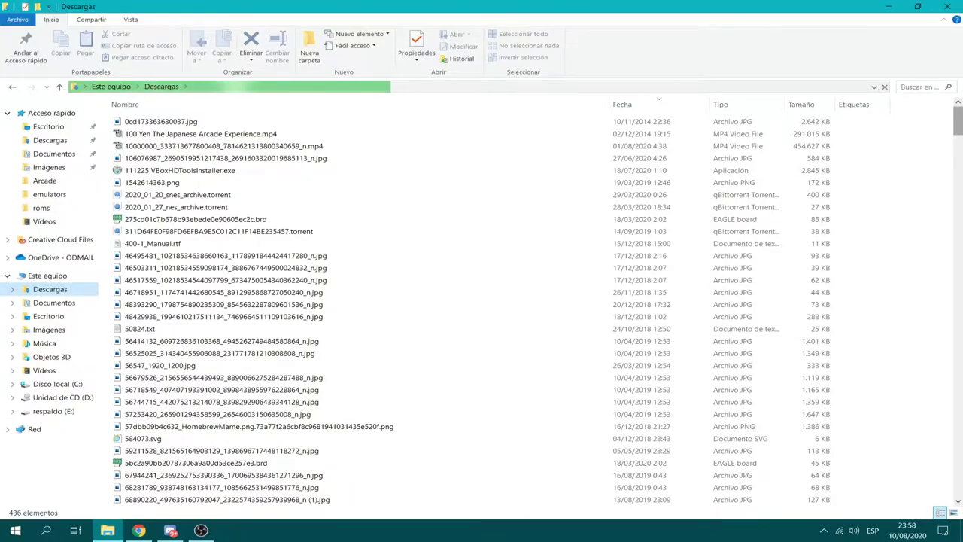
pyautogui.scroll(-20, 482, 301)
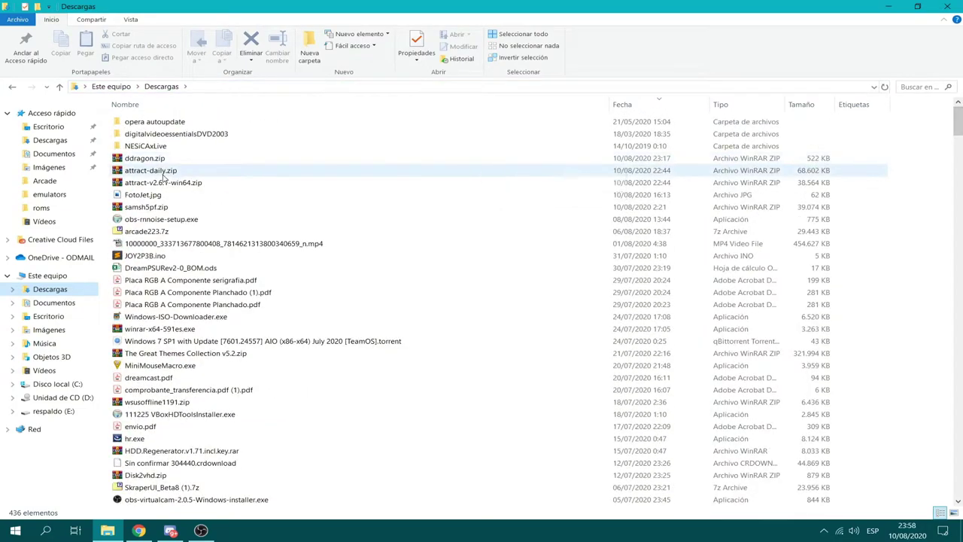
pyautogui.click(164, 175)
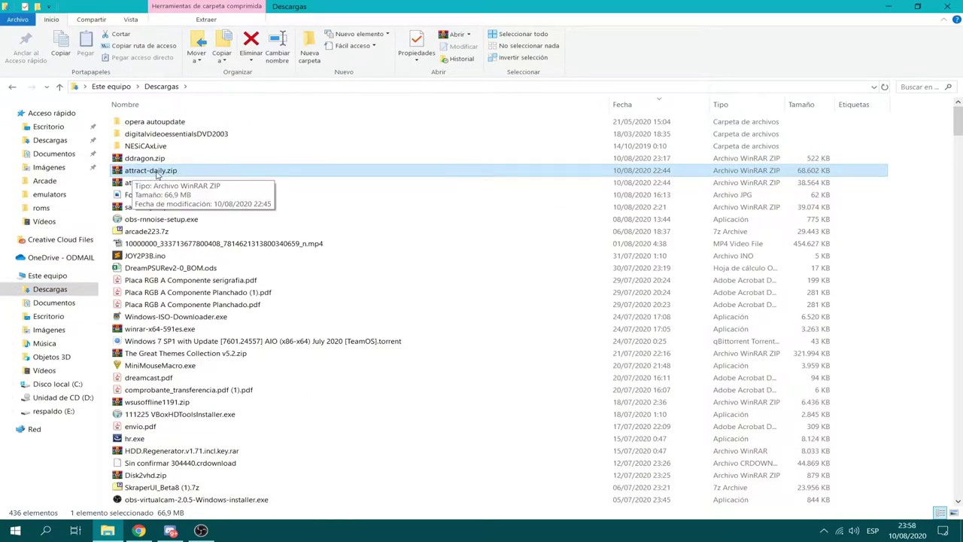
pyautogui.doubleClick(148, 174)
# - Dismiss the WinRAR licence reminder, then create a folder named attract in the root of the C: drive and open it
pyautogui.click(54, 384)
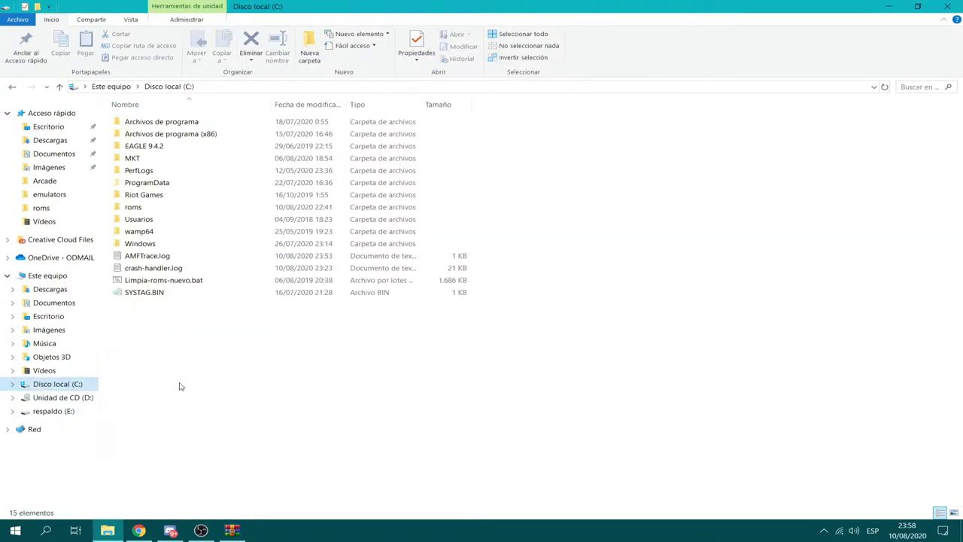
pyautogui.moveTo(234, 531)
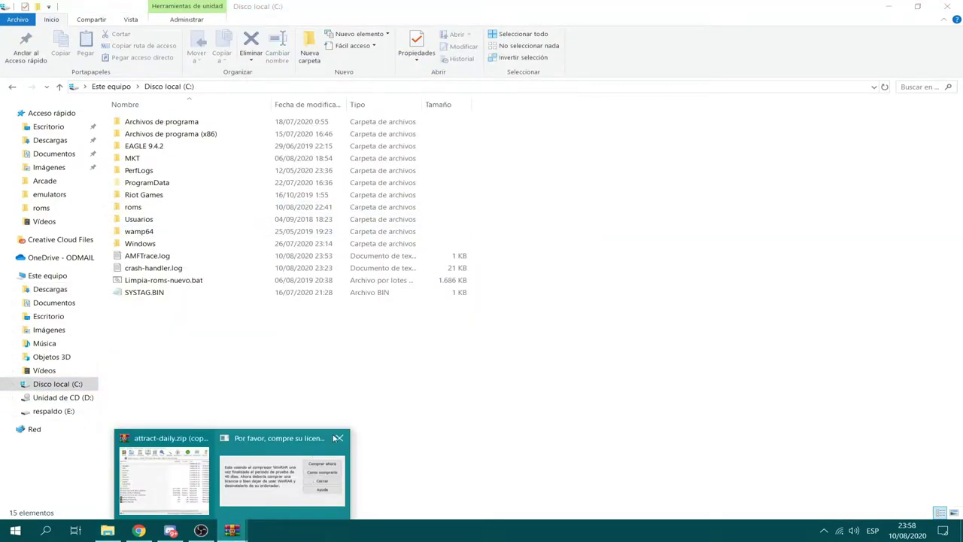
pyautogui.click(338, 438)
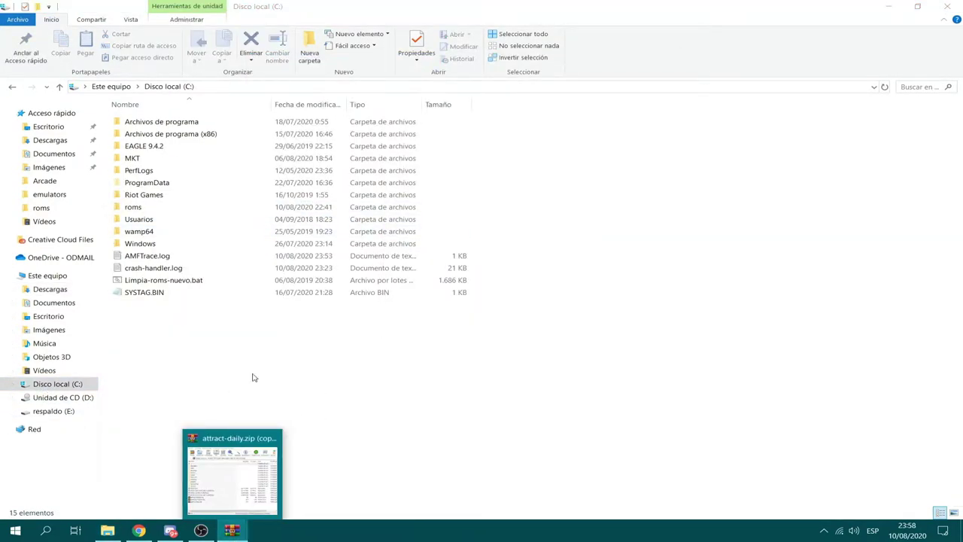
pyautogui.click(306, 47)
pyautogui.write('attrac')
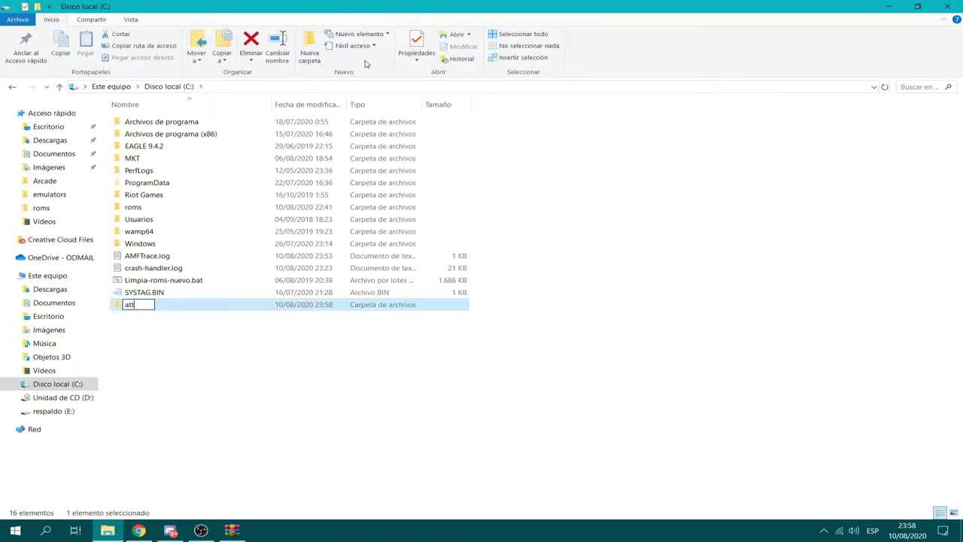
pyautogui.press('Return')
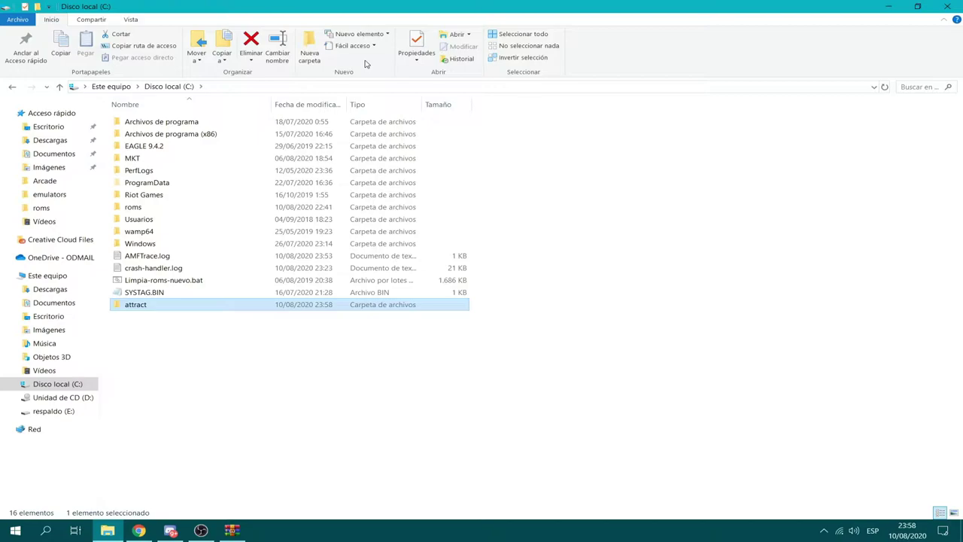
pyautogui.press('Return')
# - Extract all folders and files from attract-daily.zip into C:\attract and close the archive
pyautogui.click(232, 531)
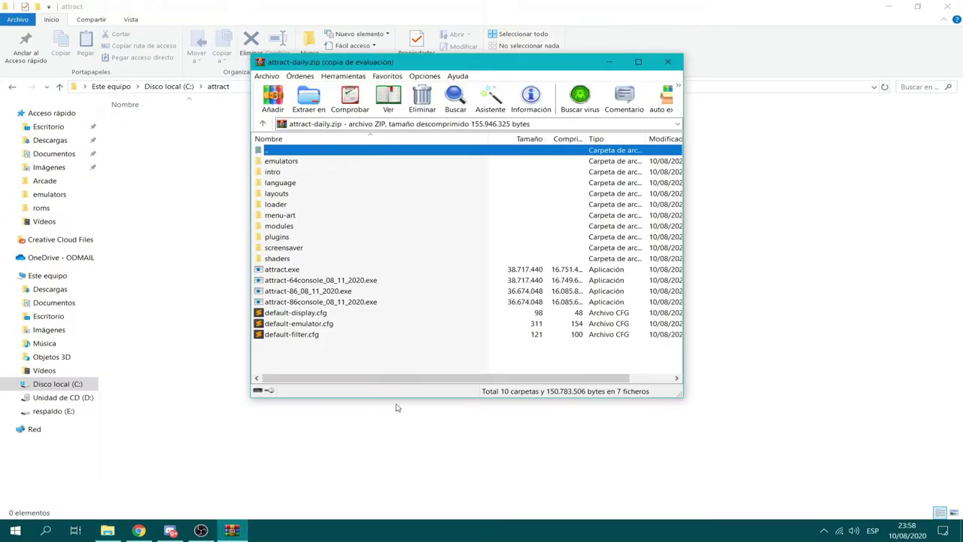
pyautogui.moveTo(353, 363); pyautogui.dragTo(374, 170)
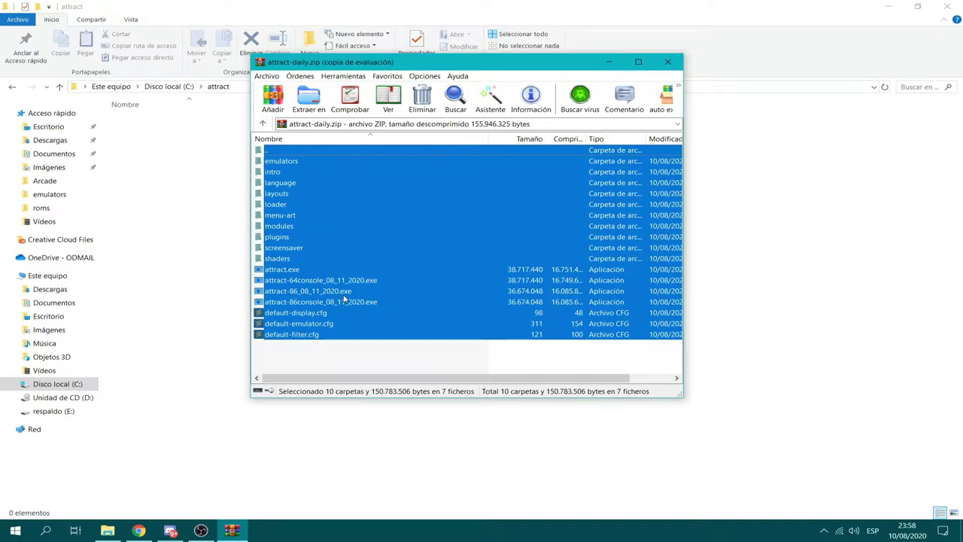
pyautogui.click(312, 359)
pyautogui.moveTo(307, 357); pyautogui.dragTo(207, 187)
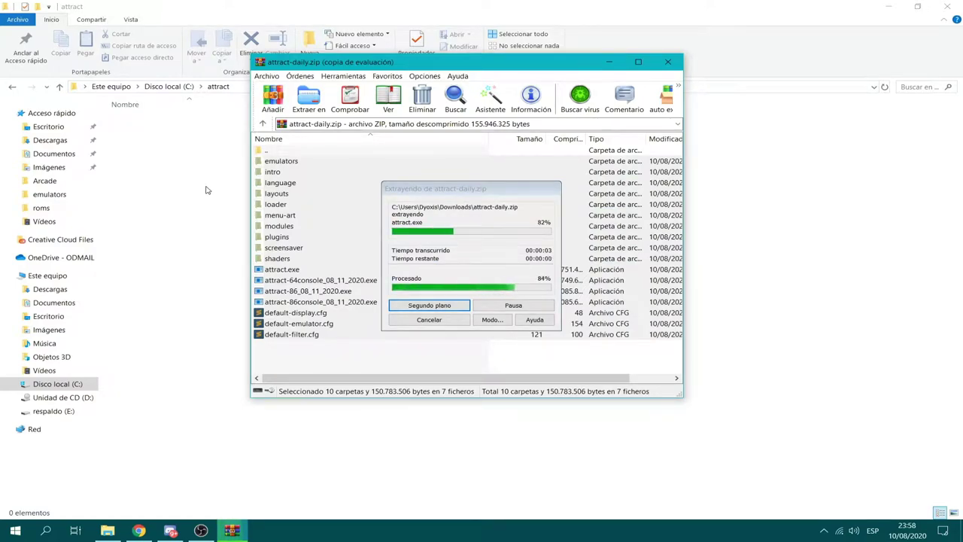
pyautogui.press('Escape')
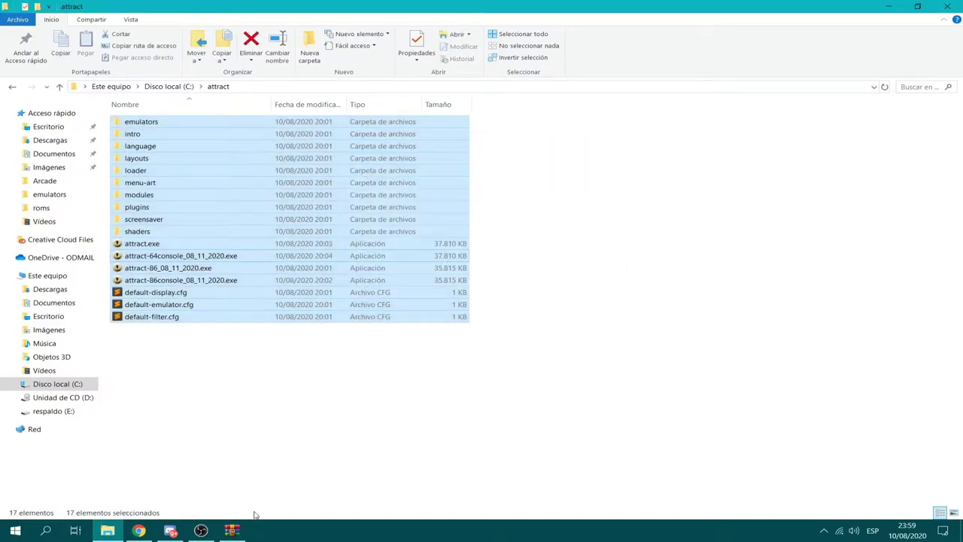
pyautogui.click(232, 531)
pyautogui.click(671, 61)
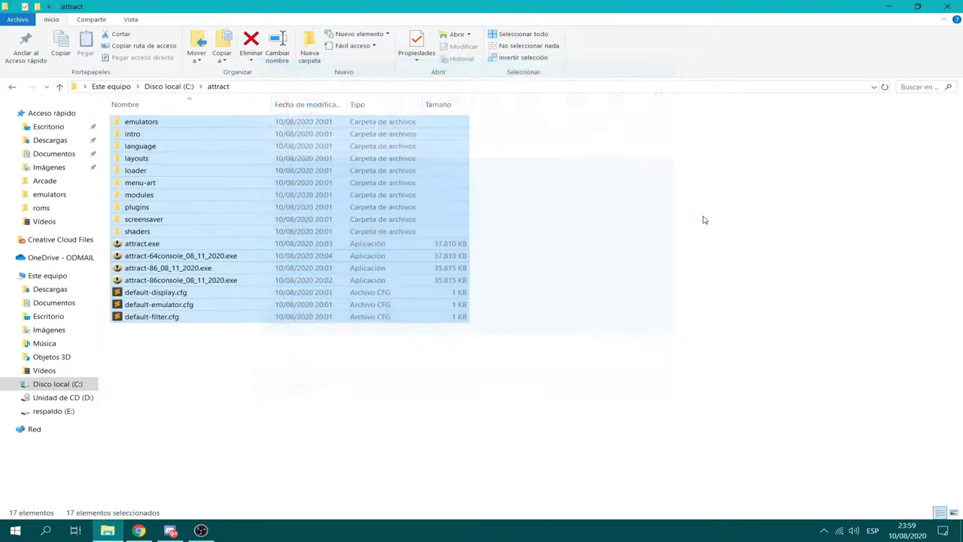
pyautogui.click(704, 220)
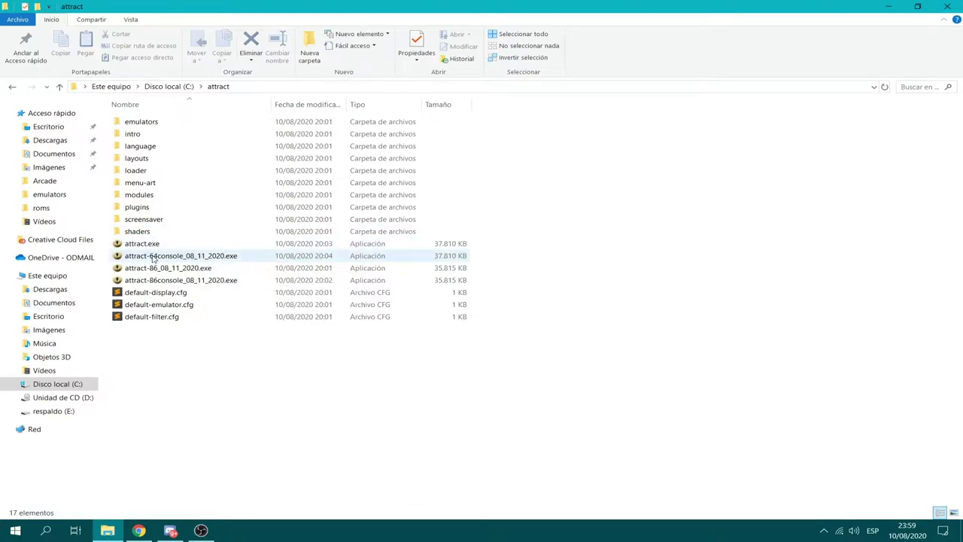
# - Delete attract-64console_08_11_2020.exe, attract-86_08_11_2020.exe and attract-86console_08_11_2020.exe from the attract folder
pyautogui.moveTo(235, 261)
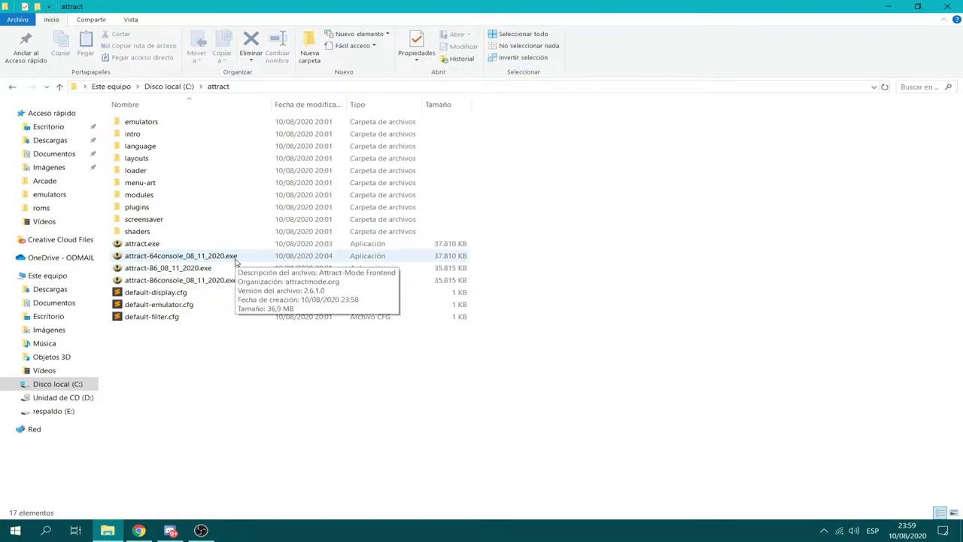
pyautogui.click(144, 257)
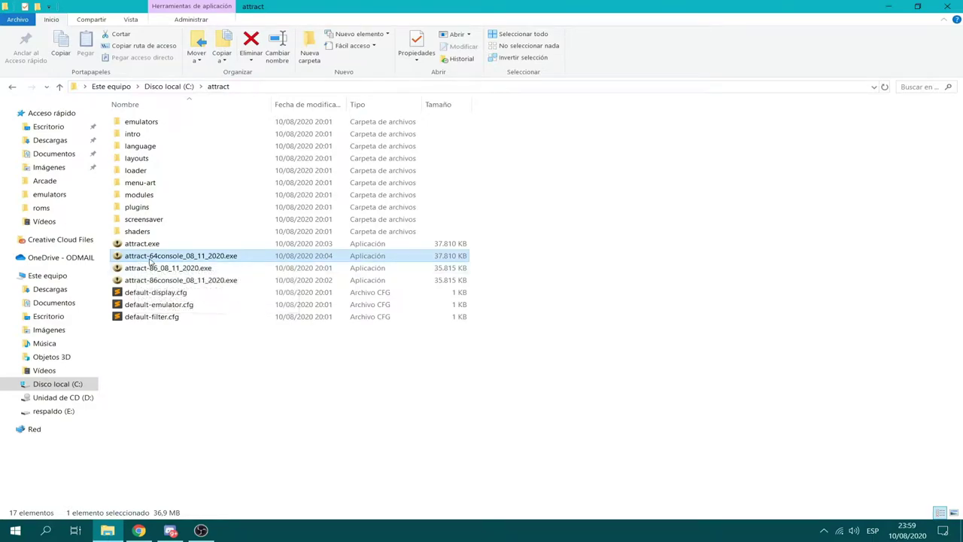
pyautogui.moveTo(164, 273)
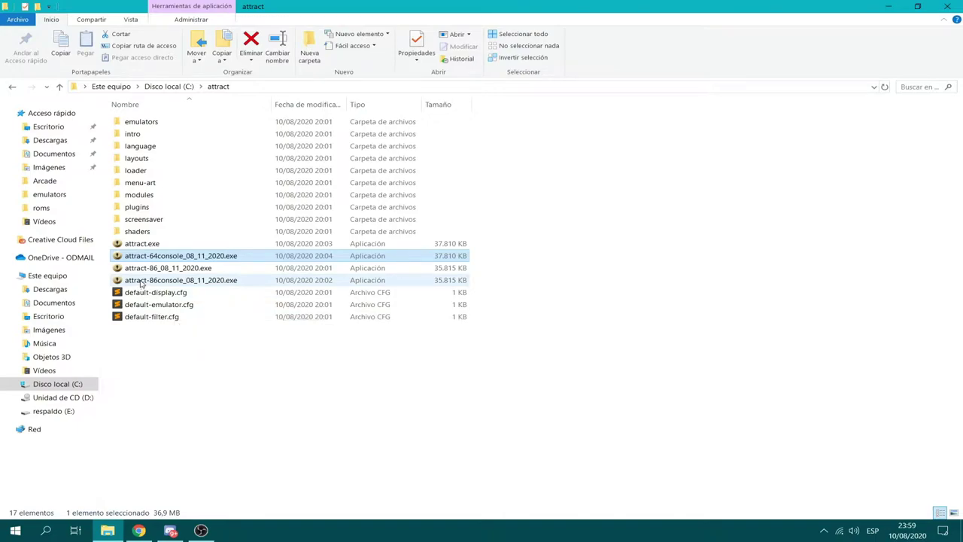
pyautogui.keyDown('ctrl'); pyautogui.click(459, 269); pyautogui.keyUp('ctrl')
pyautogui.keyDown('ctrl'); pyautogui.click(459, 280); pyautogui.keyUp('ctrl')
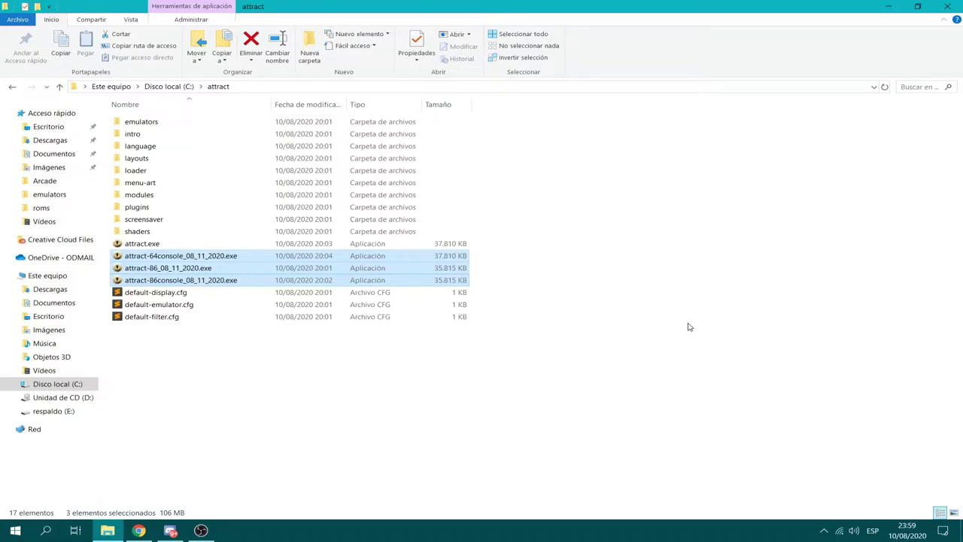
pyautogui.press('Delete')
# - Examine the contents of the emulators folder inside attract and return to the attract folder
pyautogui.press('Up')
pyautogui.press('Up')
pyautogui.press('Up')
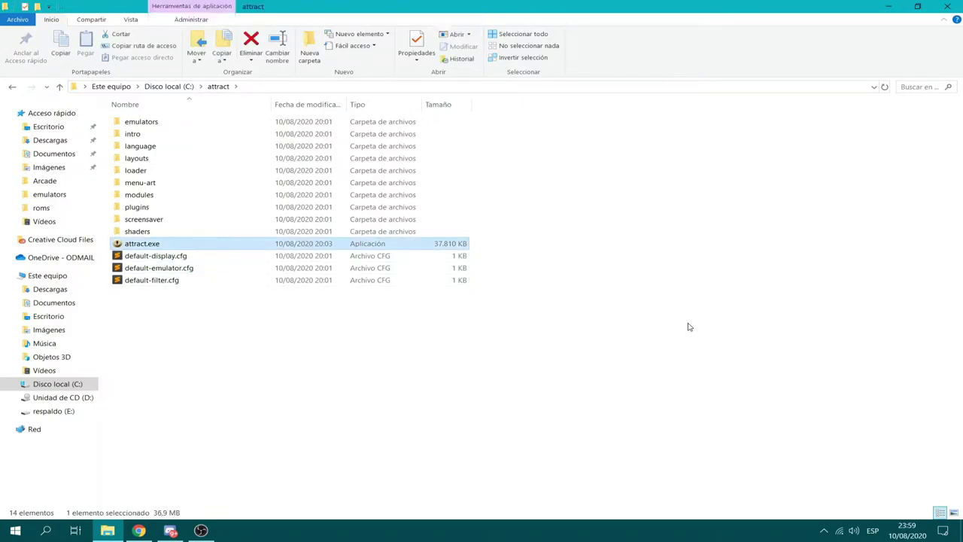
pyautogui.press('Up')
pyautogui.press('Up')
pyautogui.press('Up')
pyautogui.press('Up')
pyautogui.press('Up')
pyautogui.press('Up')
pyautogui.press('Up')
pyautogui.press('Up')
pyautogui.press('Up')
pyautogui.press('Up')
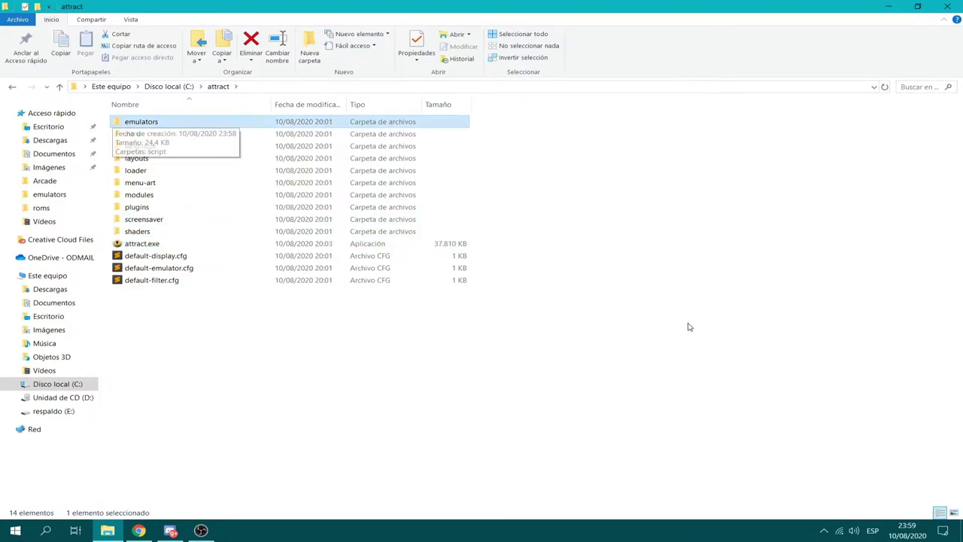
pyautogui.press('Return')
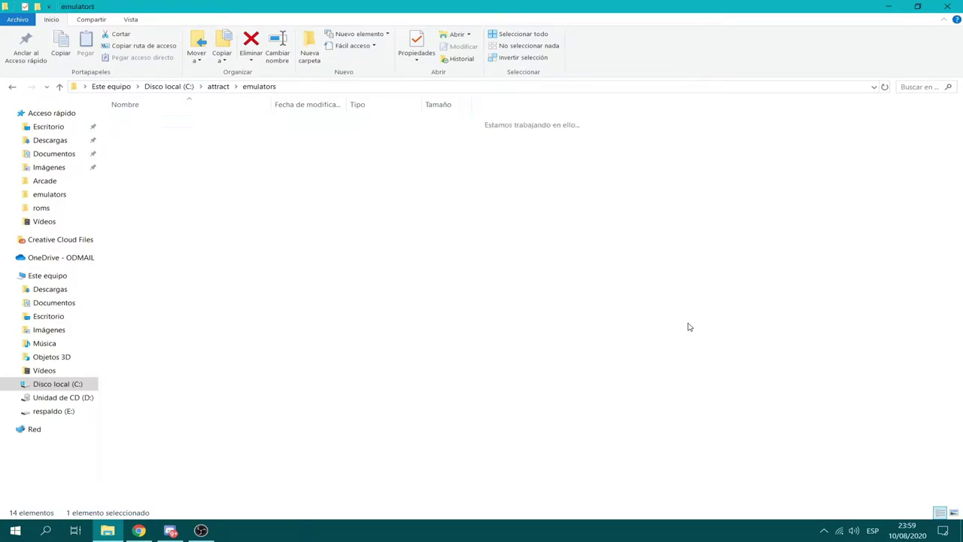
pyautogui.press('BackSpace')
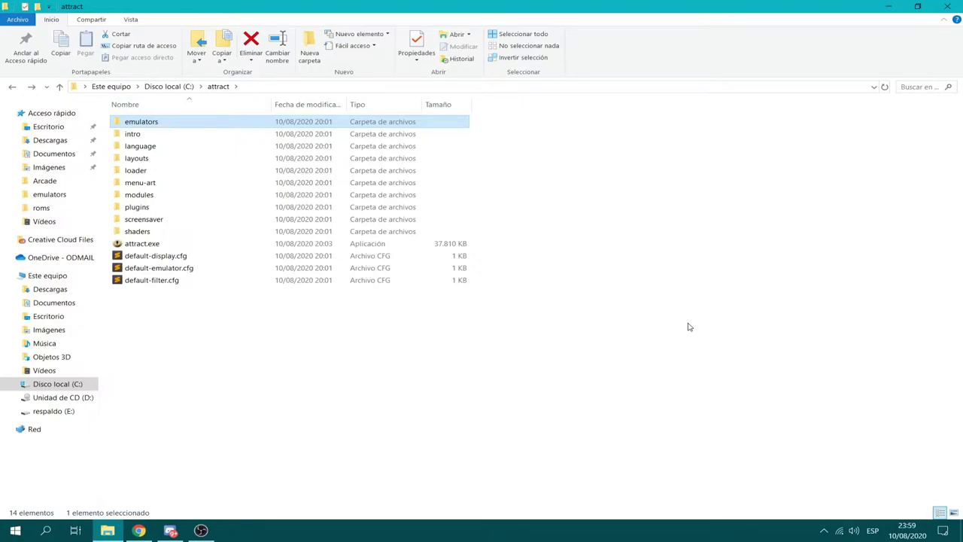
# - Examine the contents of the intro folder inside attract and return to the attract folder
pyautogui.press('Down')
pyautogui.press('Return')
pyautogui.press('Down')
pyautogui.press('BackSpace')
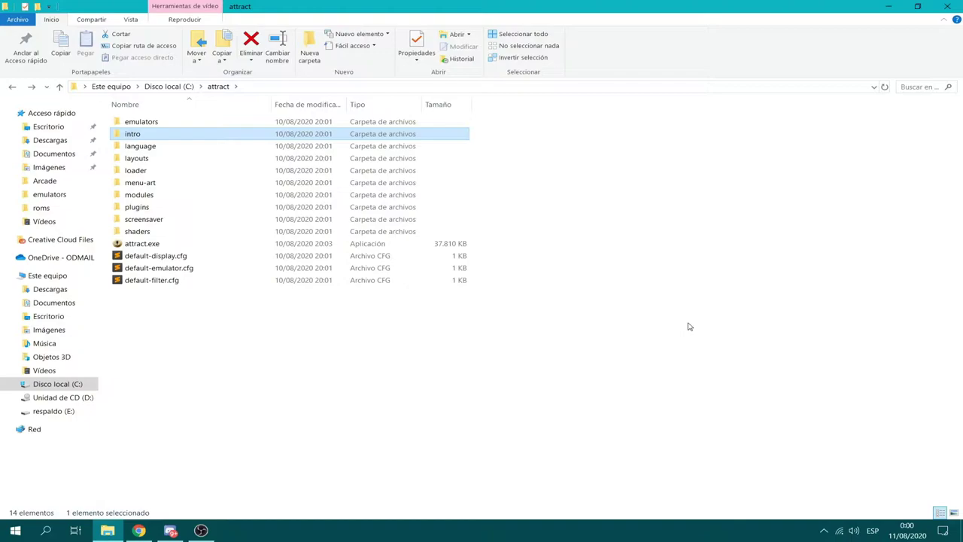
# - Open the language folder inside attract and open es.msg in Sublime Text
pyautogui.press('Down')
pyautogui.press('Return')
pyautogui.press('Down')
pyautogui.press('Up')
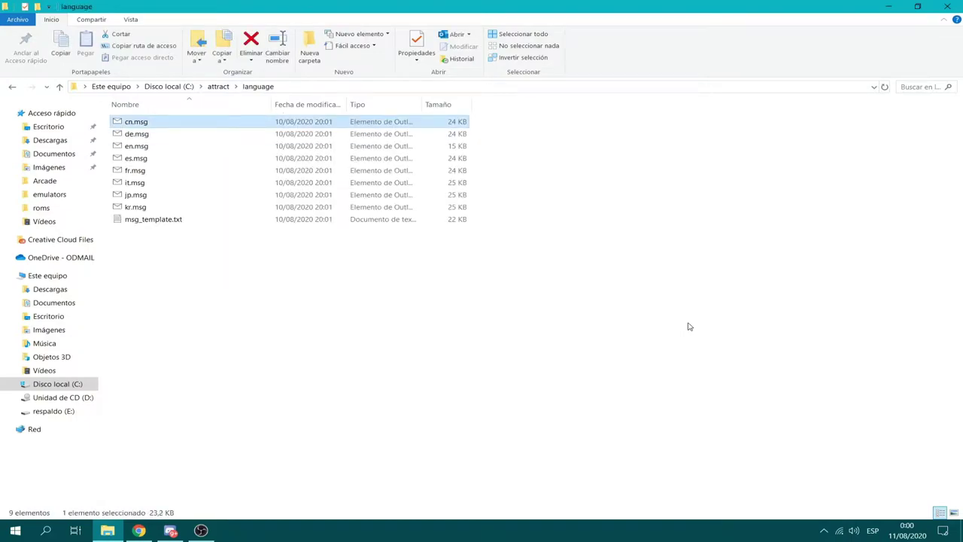
pyautogui.click(133, 160)
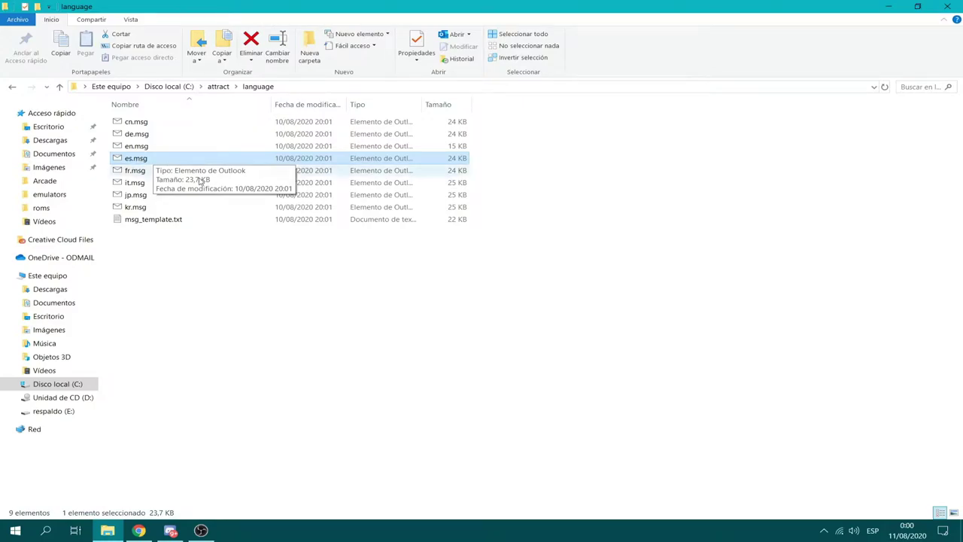
pyautogui.rightClick(148, 163)
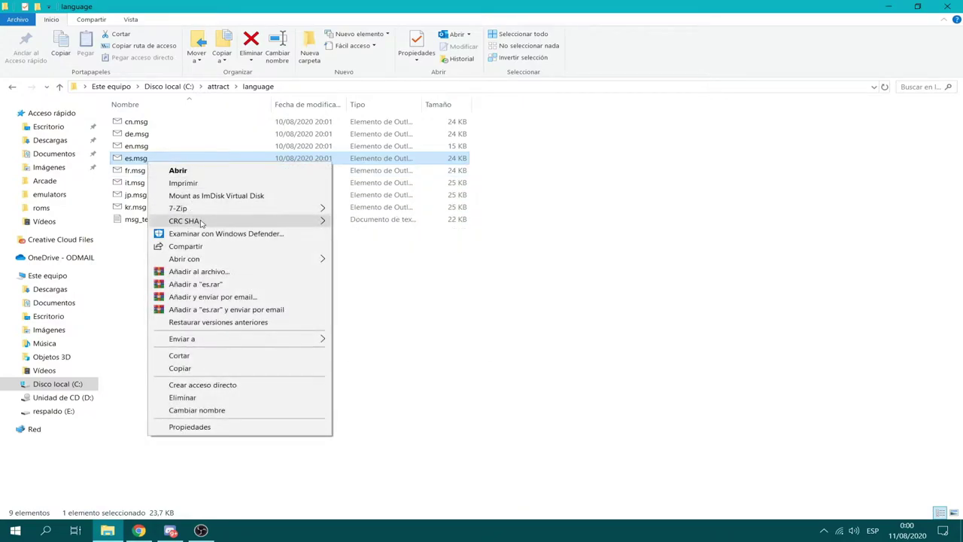
pyautogui.moveTo(321, 259)
pyautogui.click(354, 272)
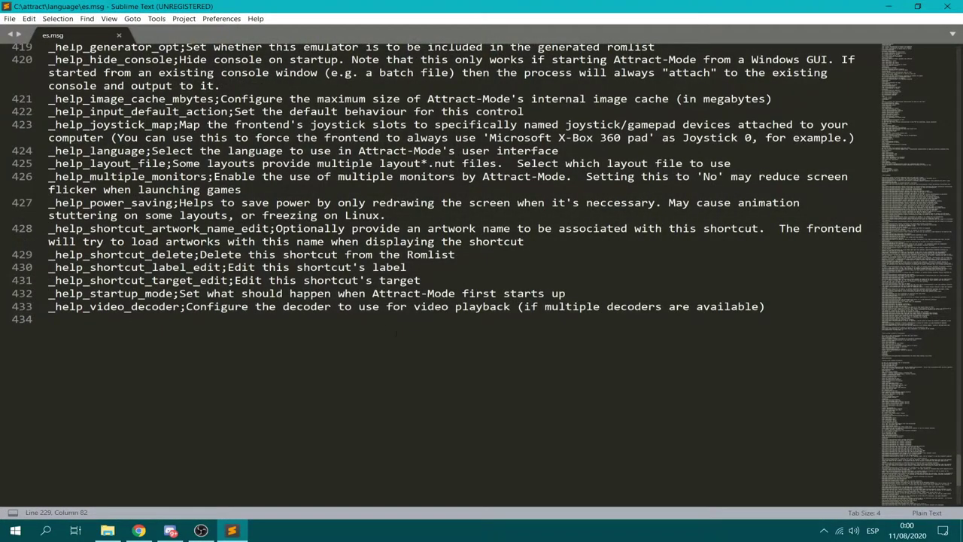
# - Examine the translated and untranslated strings in es.msg, close the file and editor, and return to the attract folder
pyautogui.moveTo(926, 490); pyautogui.dragTo(926, 60)
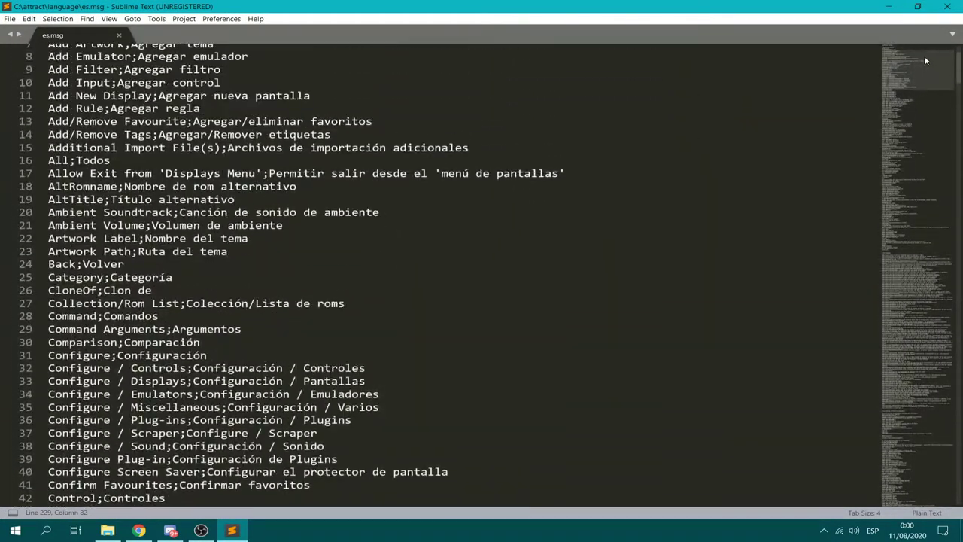
pyautogui.scroll(3, 452, 271)
pyautogui.scroll(-10, 451, 271)
pyautogui.scroll(-7, 451, 271)
pyautogui.moveTo(921, 110); pyautogui.dragTo(895, 395)
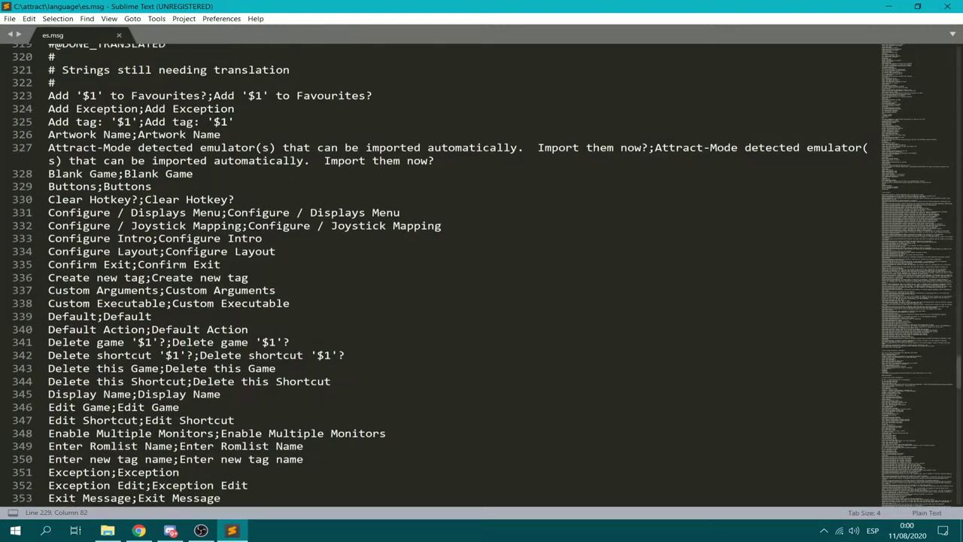
pyautogui.scroll(2, 452, 271)
pyautogui.scroll(-20, 482, 271)
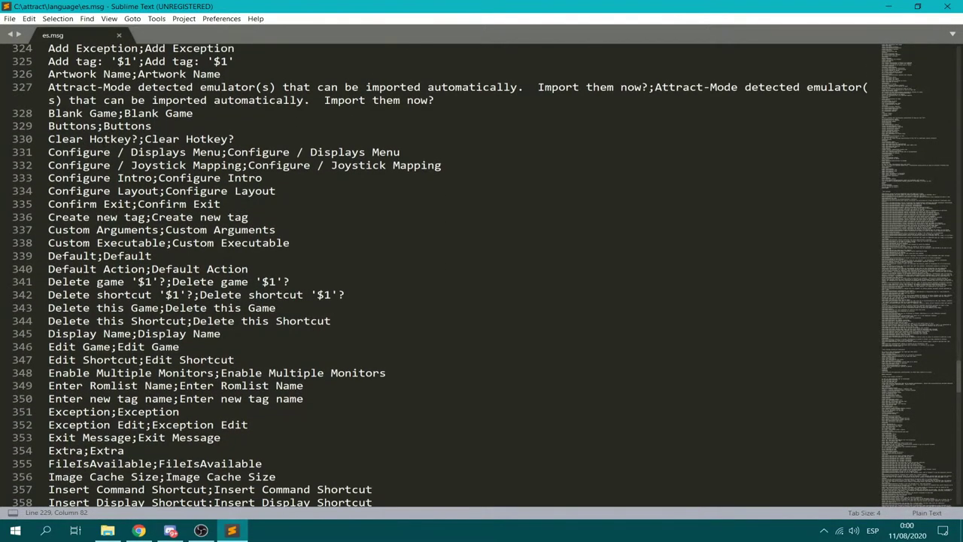
pyautogui.scroll(-20, 482, 271)
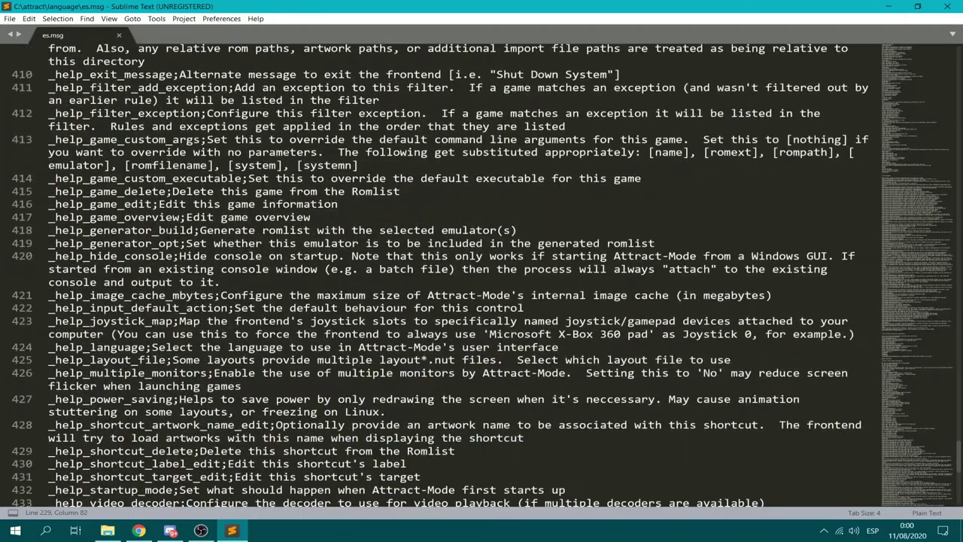
pyautogui.click(118, 36)
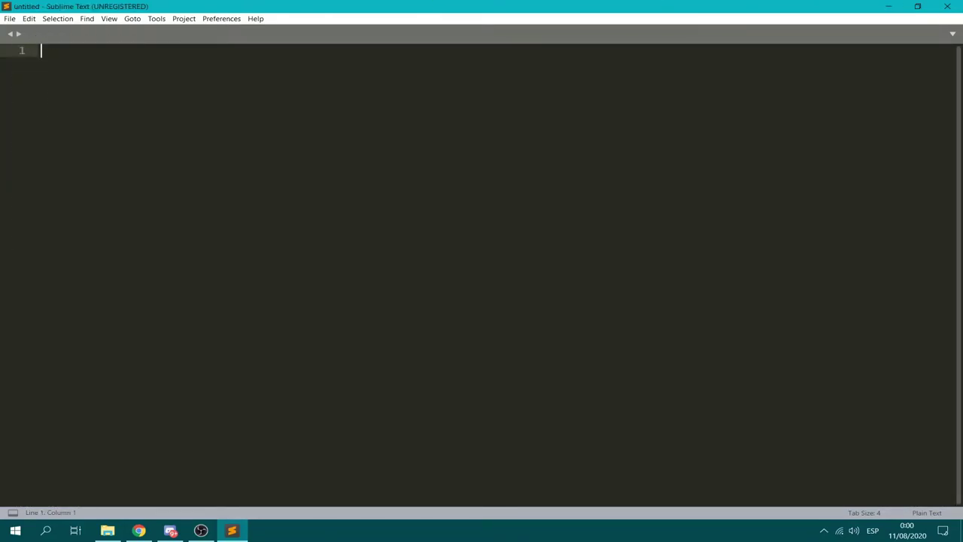
pyautogui.click(947, 6)
pyautogui.click(12, 86)
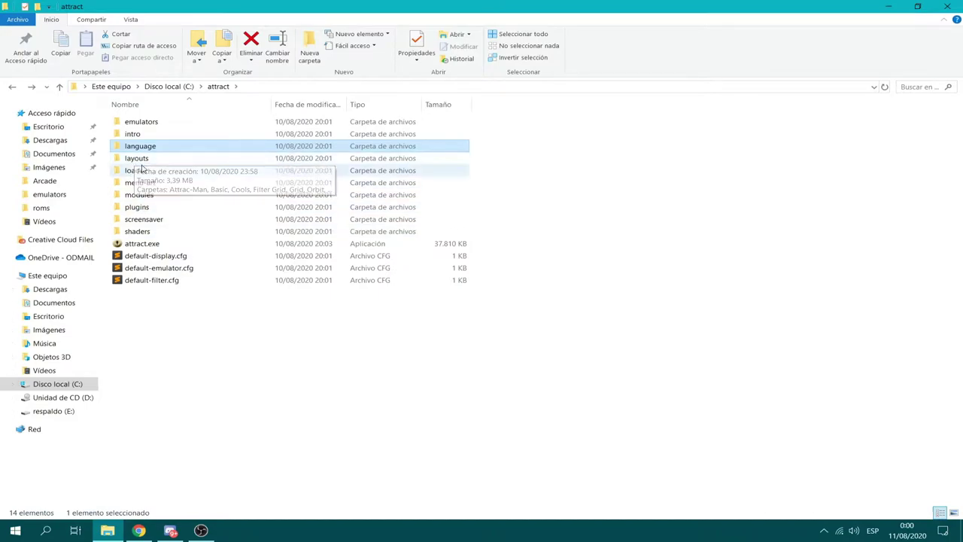
# - Examine the layout folders inside layouts and return to the attract folder
pyautogui.click(138, 164)
pyautogui.doubleClick(138, 162)
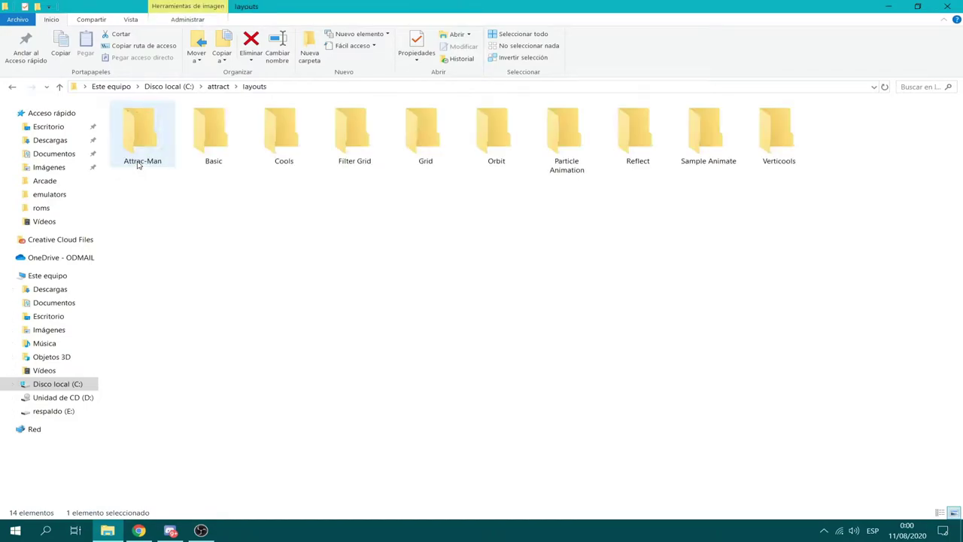
pyautogui.moveTo(152, 201); pyautogui.dragTo(810, 231)
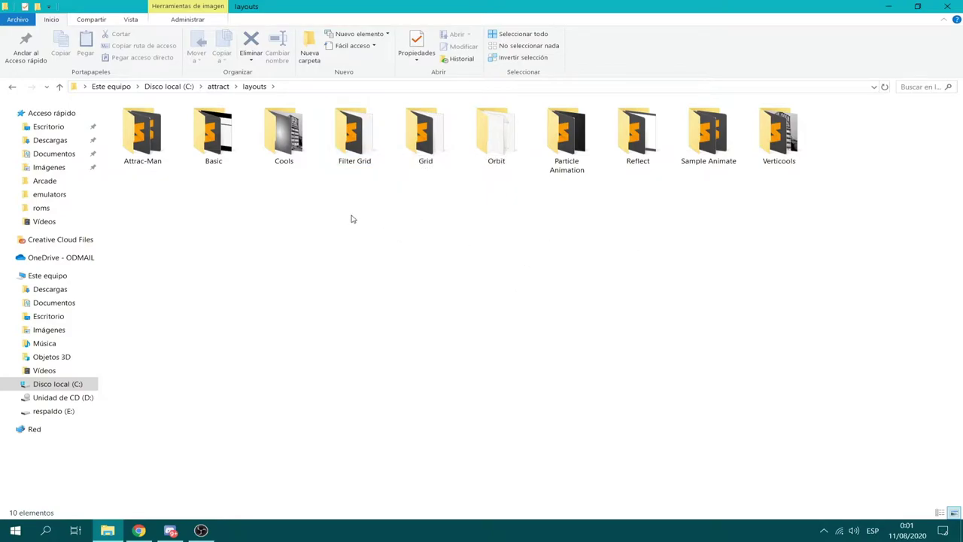
pyautogui.click(13, 87)
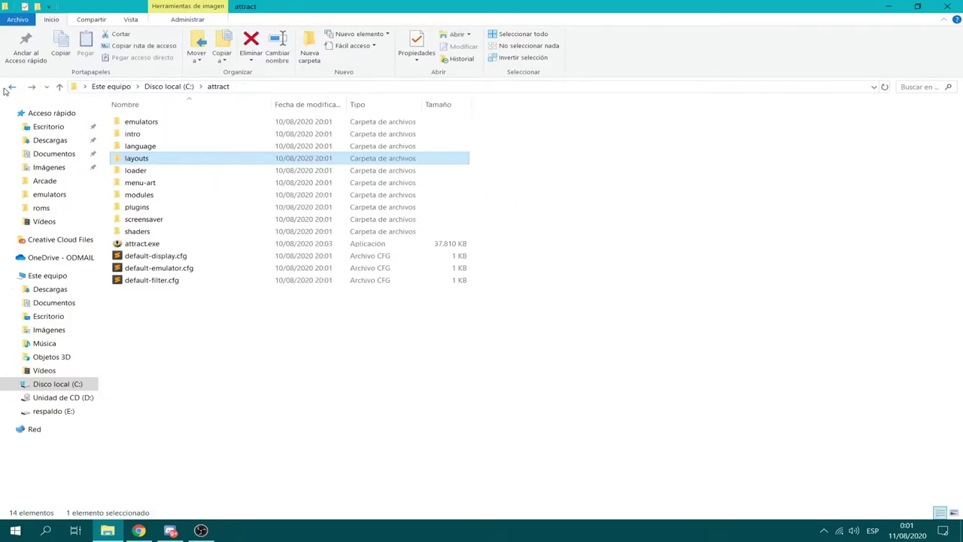
# - Open hyperspin.nut from the loader folder, examine its settings and code, and close the editor
pyautogui.doubleClick(161, 170)
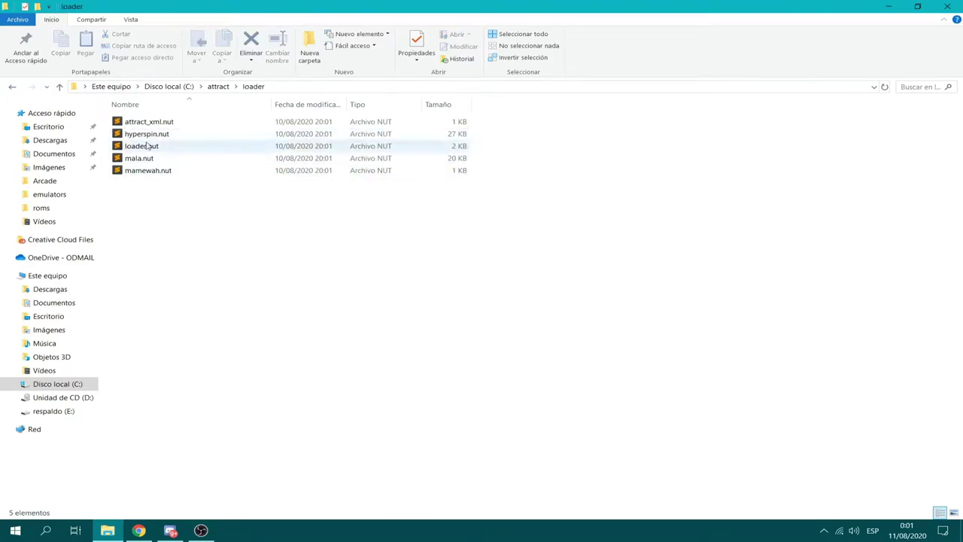
pyautogui.doubleClick(148, 134)
pyautogui.scroll(-9, 382, 256)
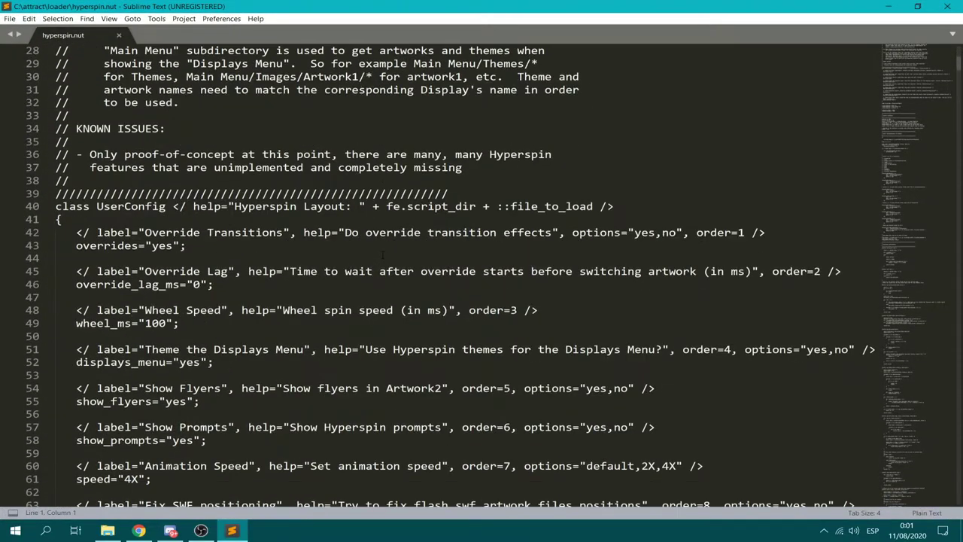
pyautogui.scroll(-14, 382, 256)
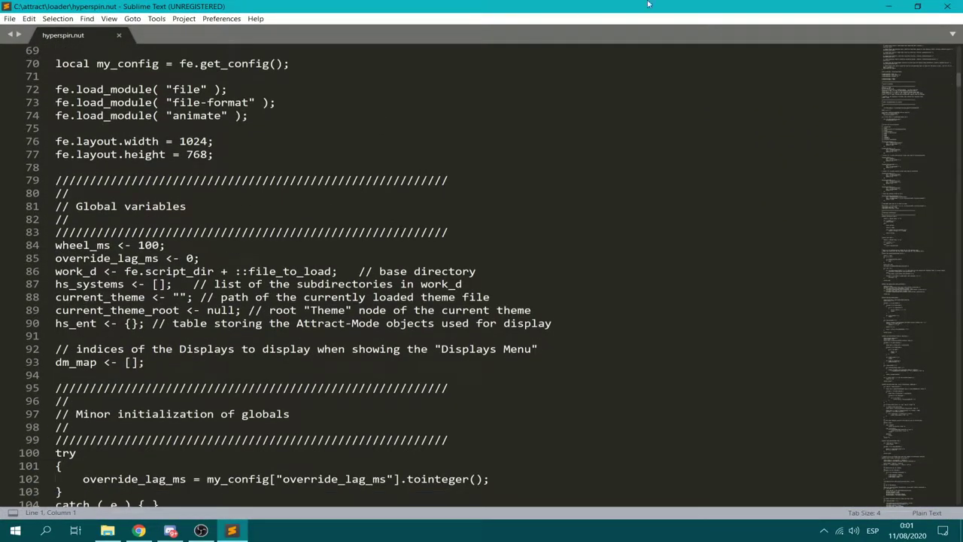
pyautogui.click(947, 6)
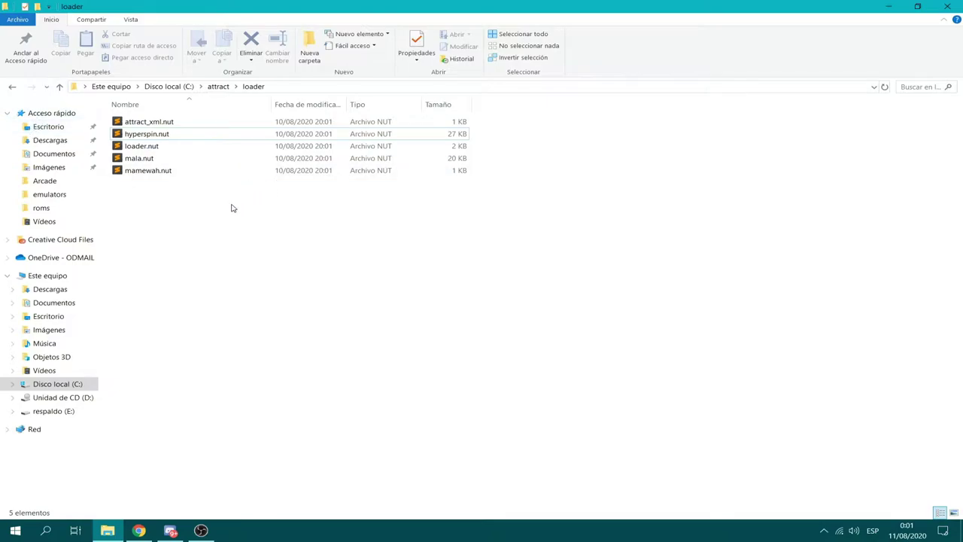
# - Examine the mala.nut, mamewah.nut and hyperspin.nut entries in the loader folder and return to the attract folder
pyautogui.click(170, 158)
pyautogui.click(171, 179)
pyautogui.click(172, 173)
pyautogui.click(178, 134)
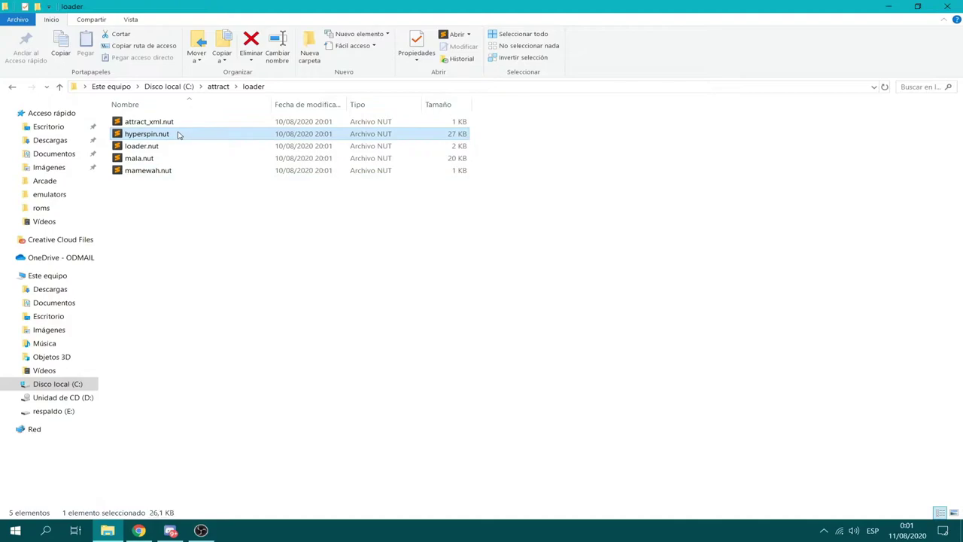
pyautogui.click(253, 259)
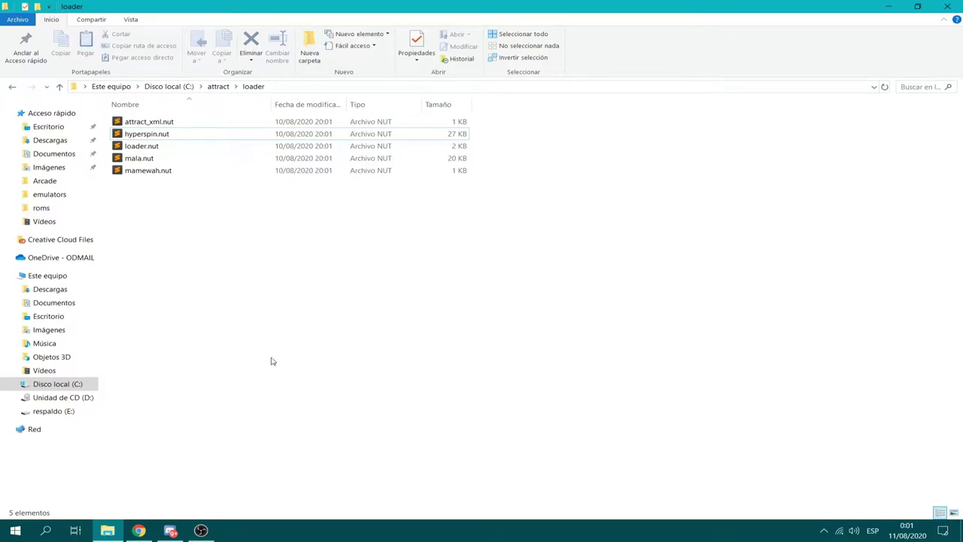
pyautogui.click(12, 88)
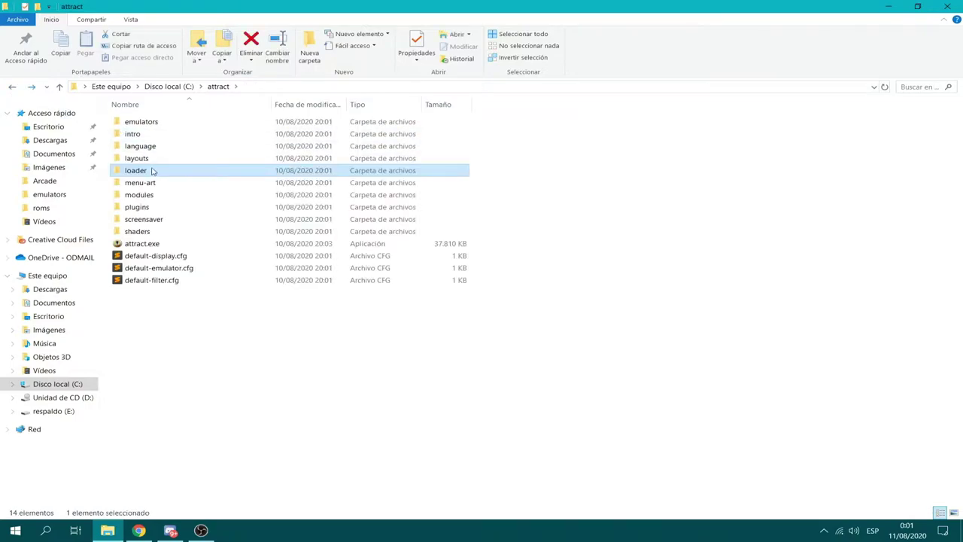
# - Examine the contents of the menu-art folder and return to the attract folder
pyautogui.click(149, 187)
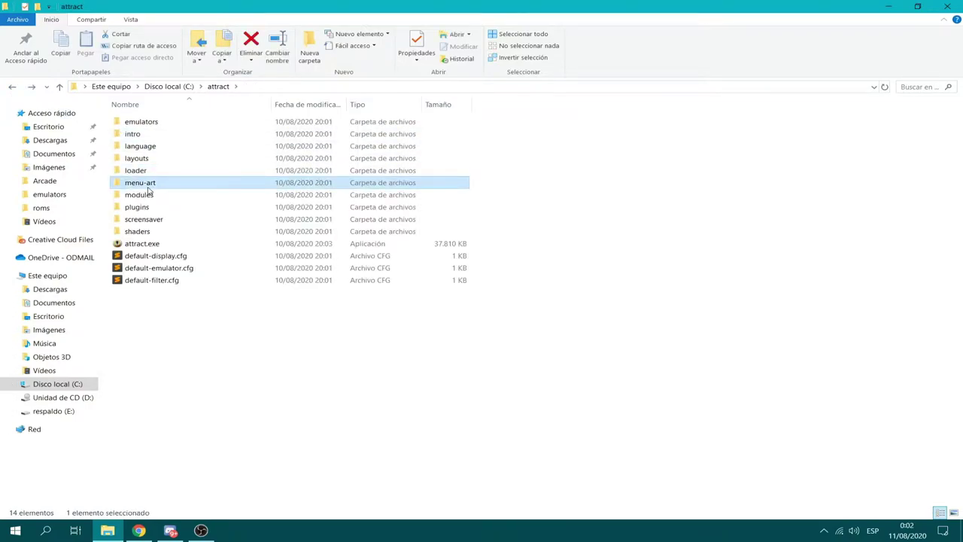
pyautogui.doubleClick(148, 188)
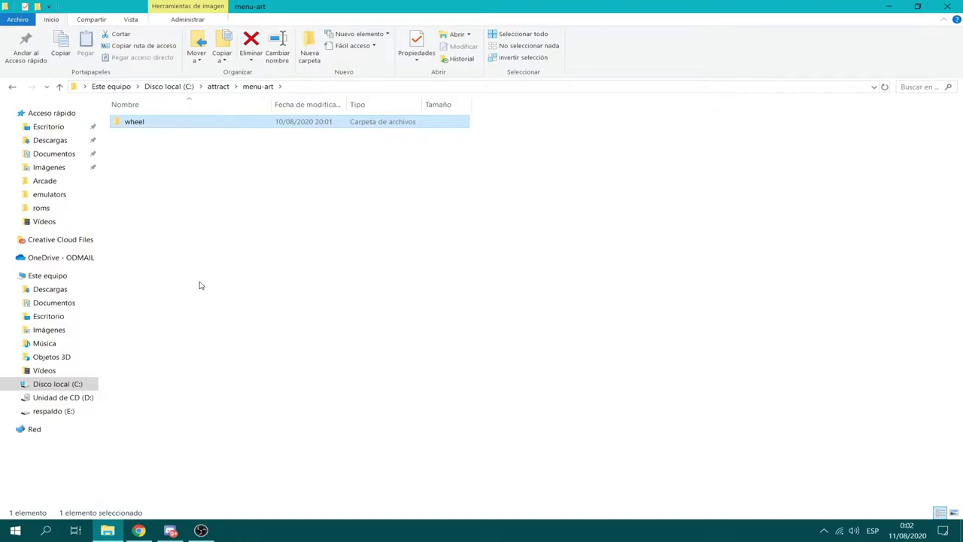
pyautogui.press('BackSpace')
# - Open the modules folder inside attract and examine its subfolders and .nut scripts
pyautogui.press('Down')
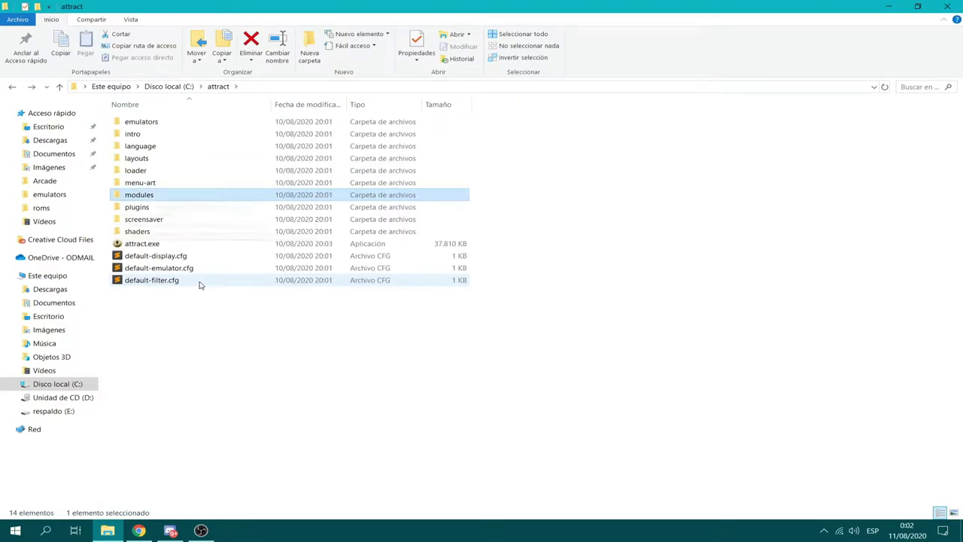
pyautogui.press('Return')
pyautogui.press('Down')
pyautogui.press('Down')
pyautogui.press('Down')
pyautogui.press('Down')
pyautogui.press('Down')
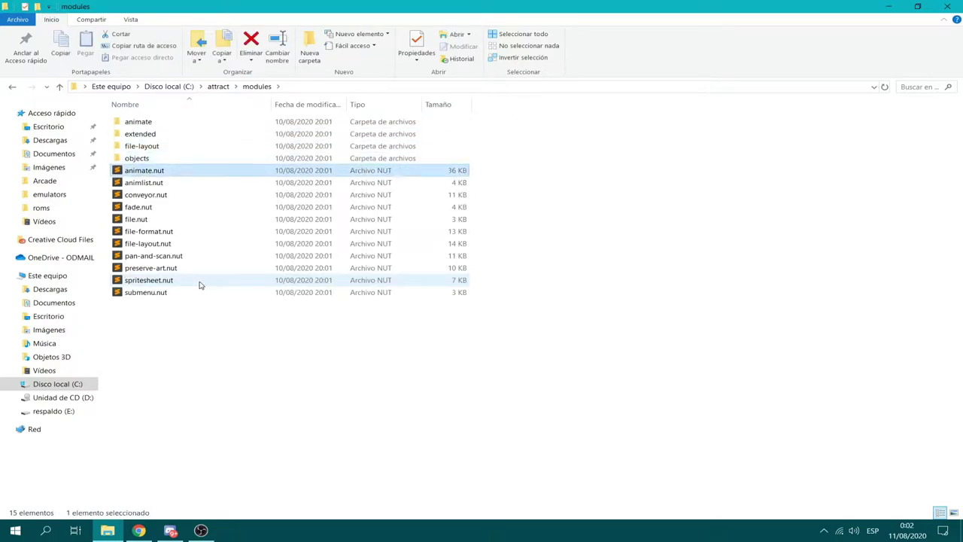
pyautogui.click(219, 355)
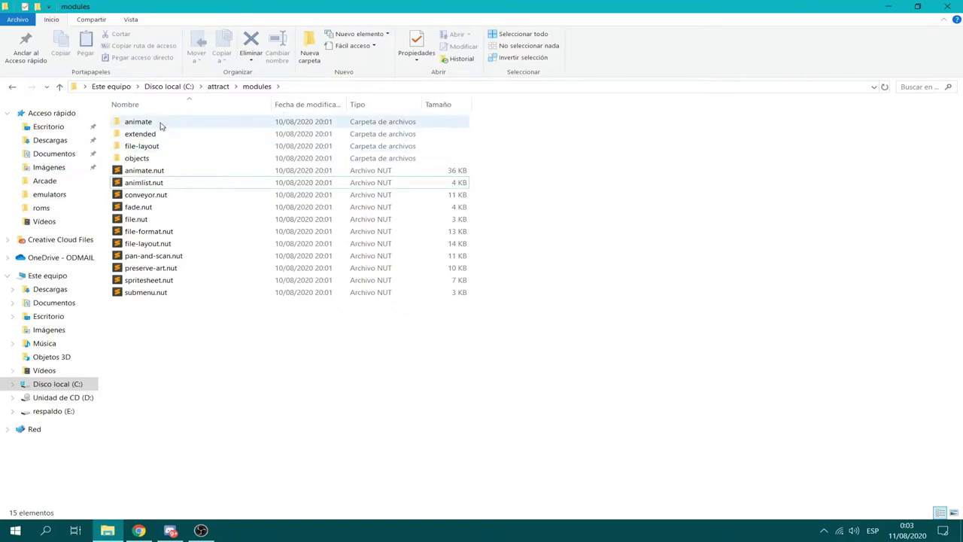
# - Examine the code of animate.nut in Sublime Text, close all open files and the editor, and return to the attract folder
pyautogui.doubleClick(183, 170)
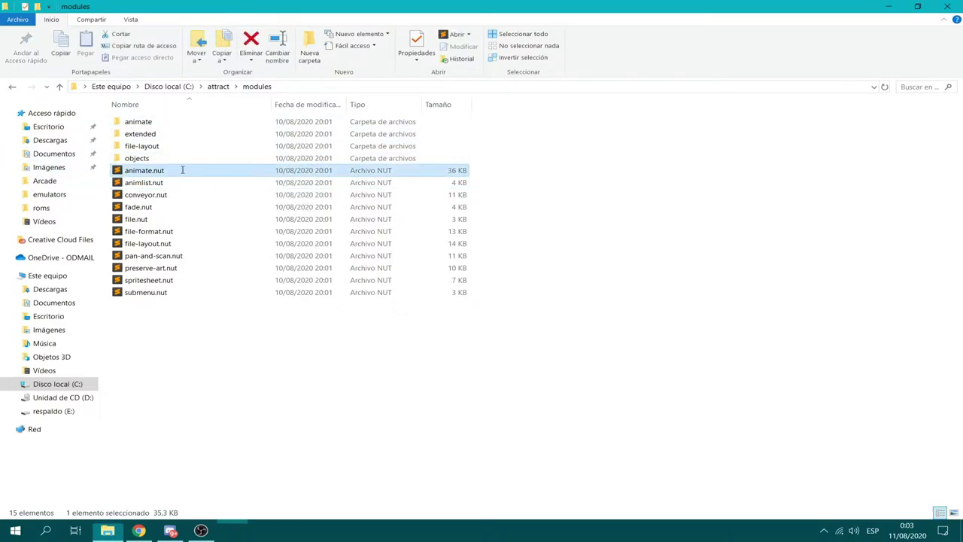
pyautogui.scroll(-20, 346, 202)
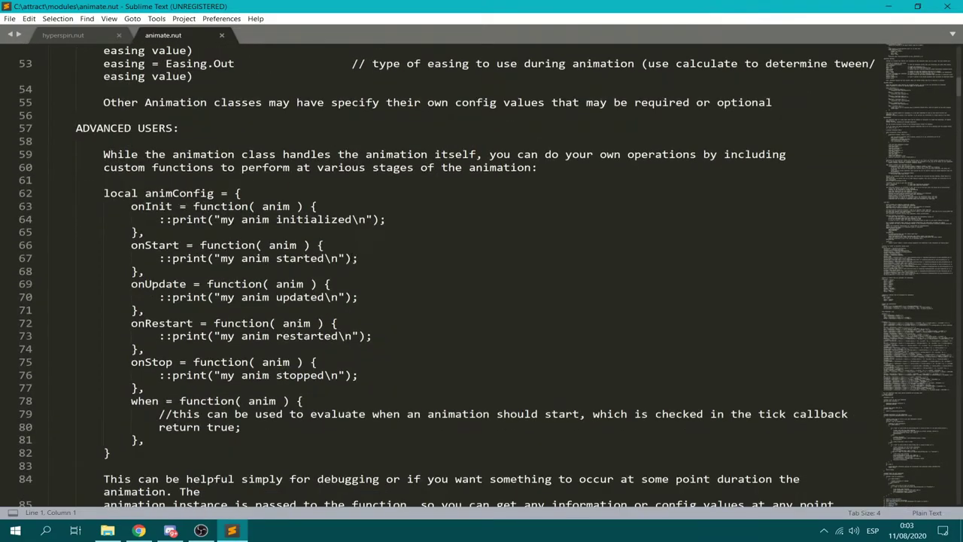
pyautogui.scroll(-20, 436, 275)
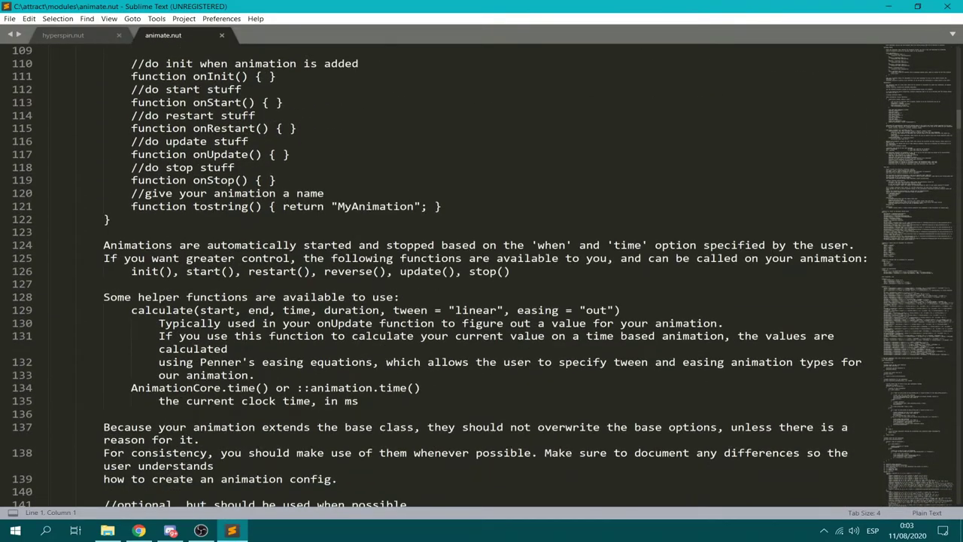
pyautogui.scroll(-20, 351, 257)
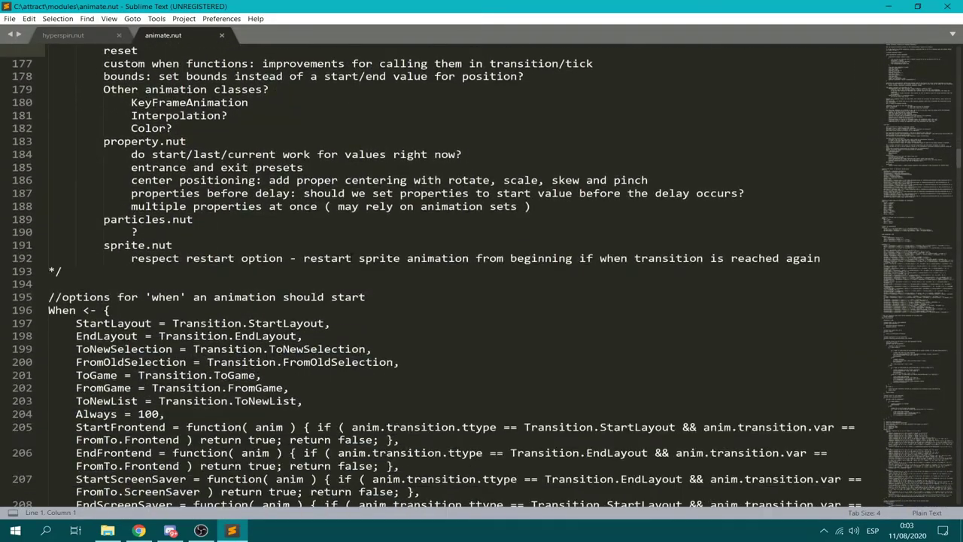
pyautogui.scroll(-6, 350, 258)
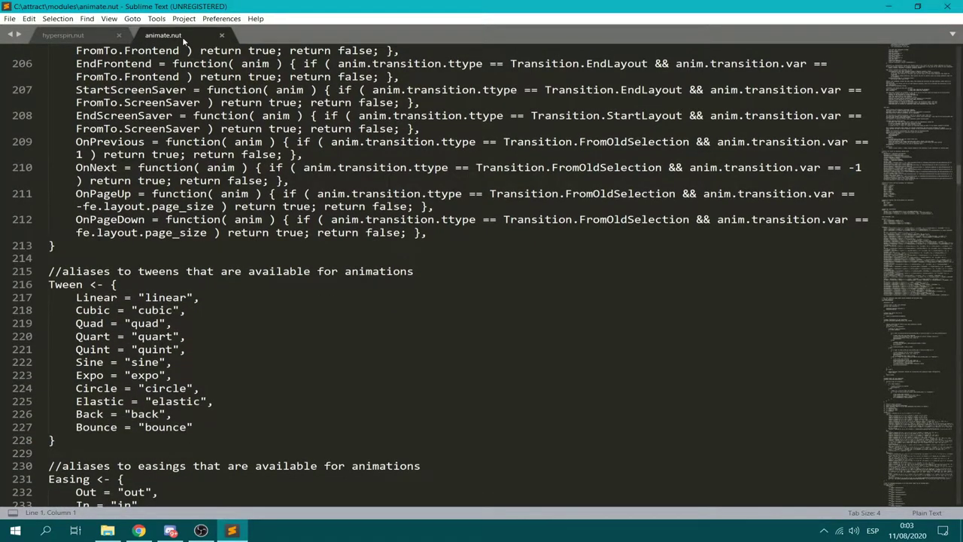
pyautogui.click(222, 35)
pyautogui.click(118, 35)
pyautogui.click(947, 6)
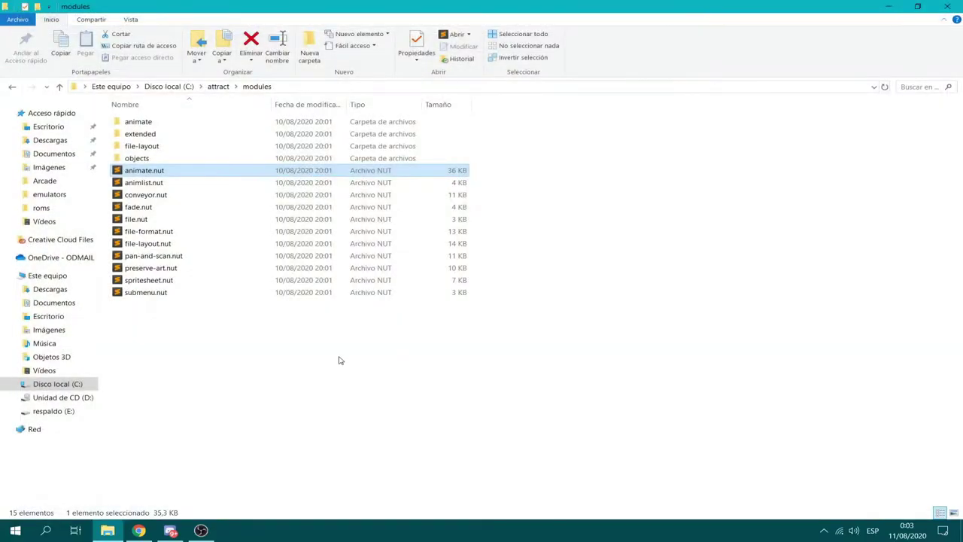
pyautogui.click(13, 87)
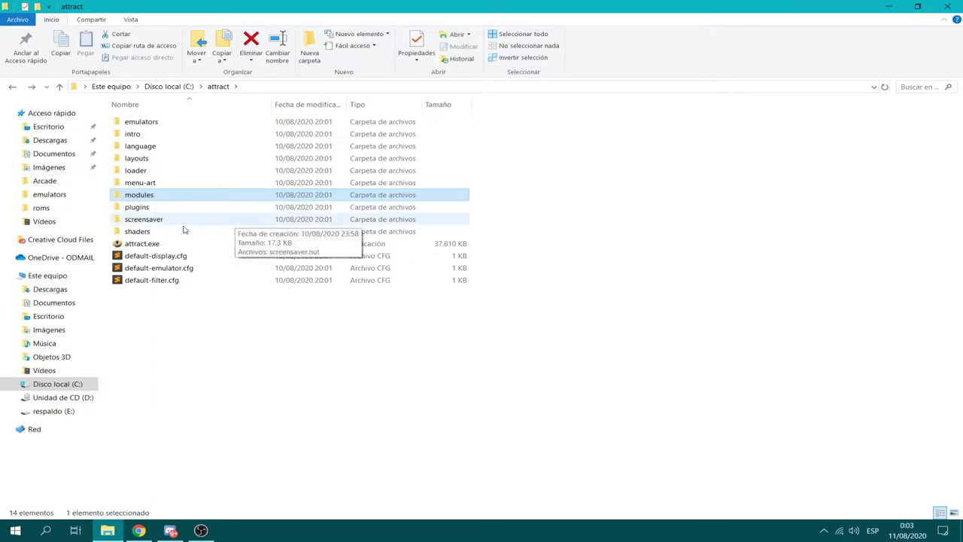
# - Examine the contents of the plugins folder and return to the attract folder
pyautogui.click(159, 211)
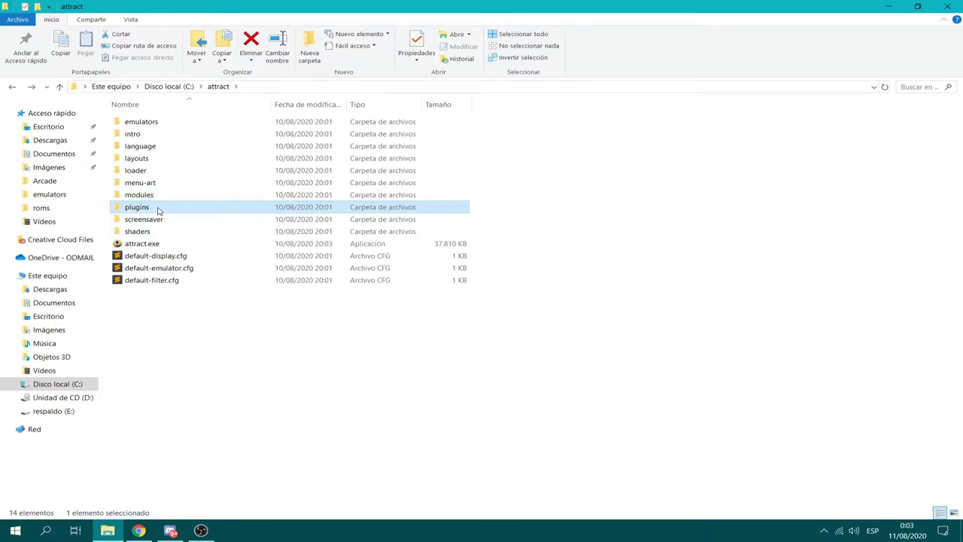
pyautogui.doubleClick(156, 209)
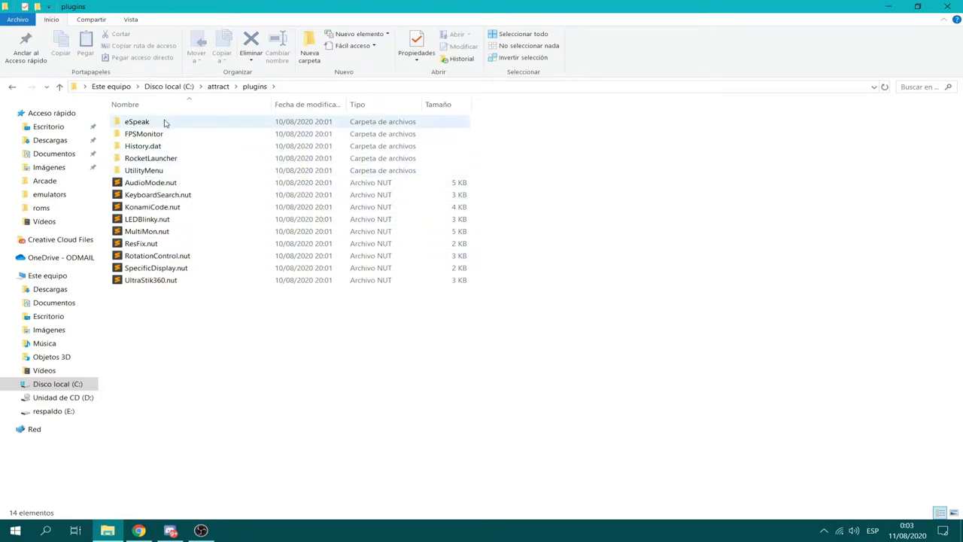
pyautogui.click(12, 89)
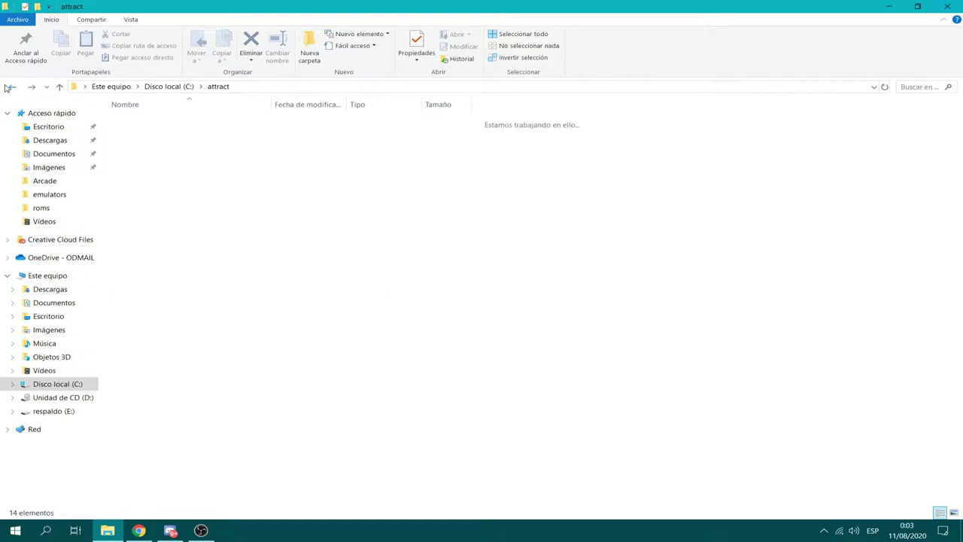
# - Select the screensaver folder, examine the .frag files in shaders\default, and return to the attract folder
pyautogui.click(154, 220)
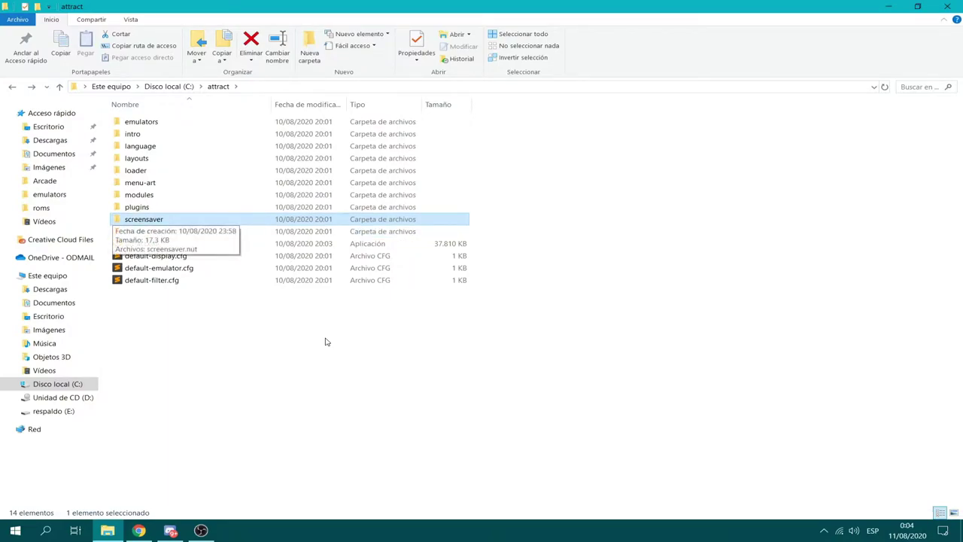
pyautogui.press('Down')
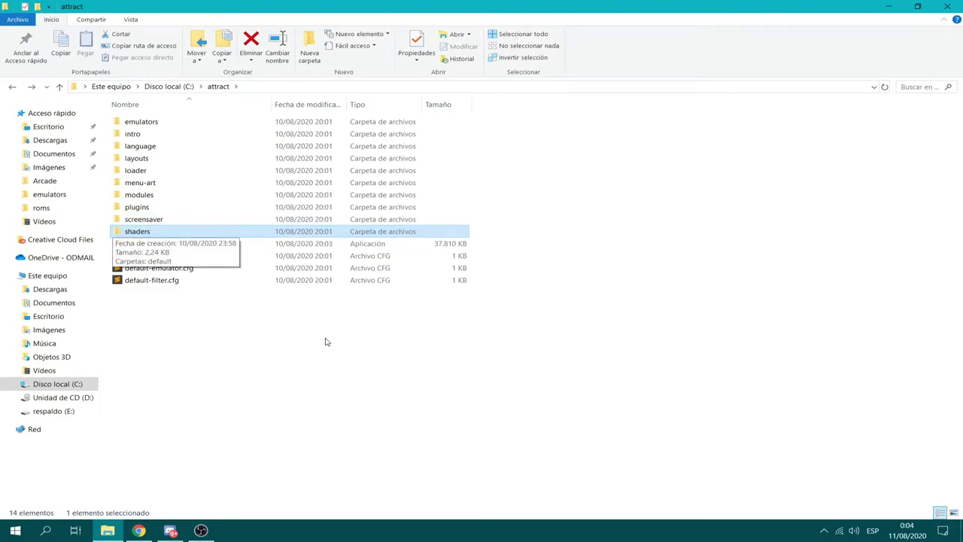
pyautogui.press('Return')
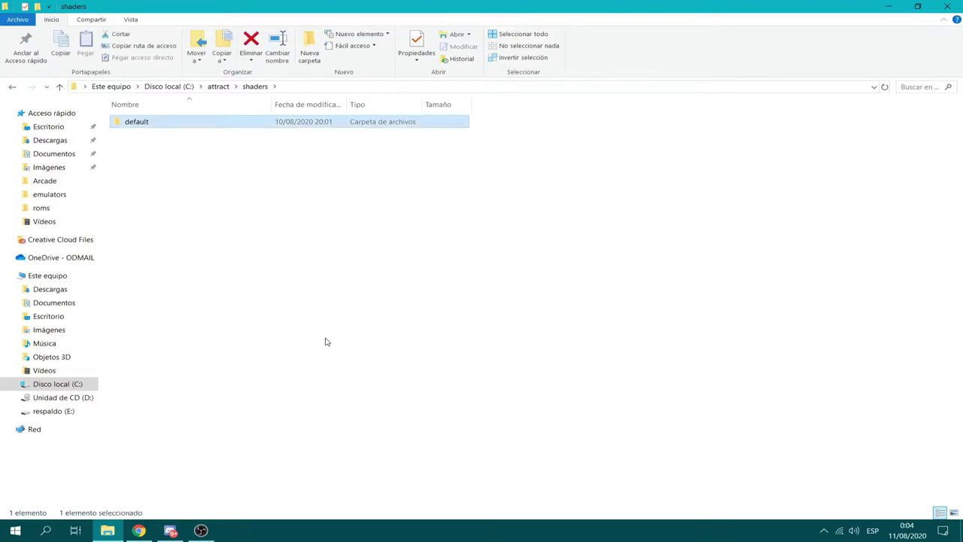
pyautogui.press('Return')
pyautogui.press('Down')
pyautogui.press('Down')
pyautogui.press('Down')
pyautogui.press('Down')
pyautogui.press('Down')
pyautogui.press('Down')
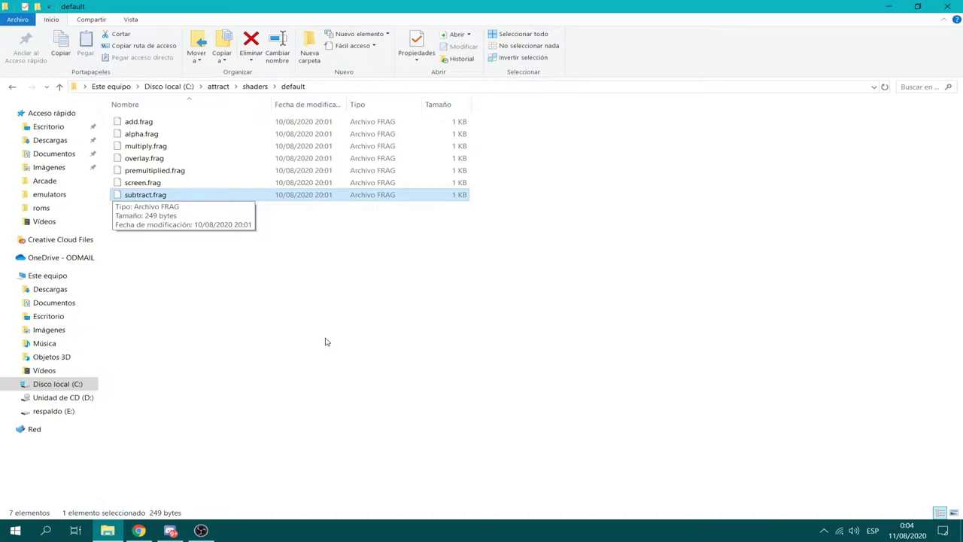
pyautogui.press('BackSpace')
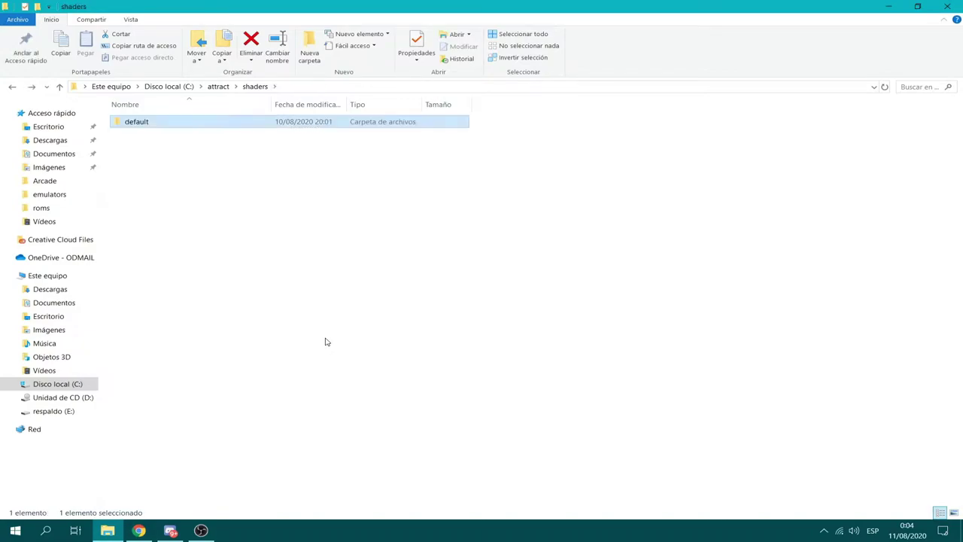
pyautogui.press('BackSpace')
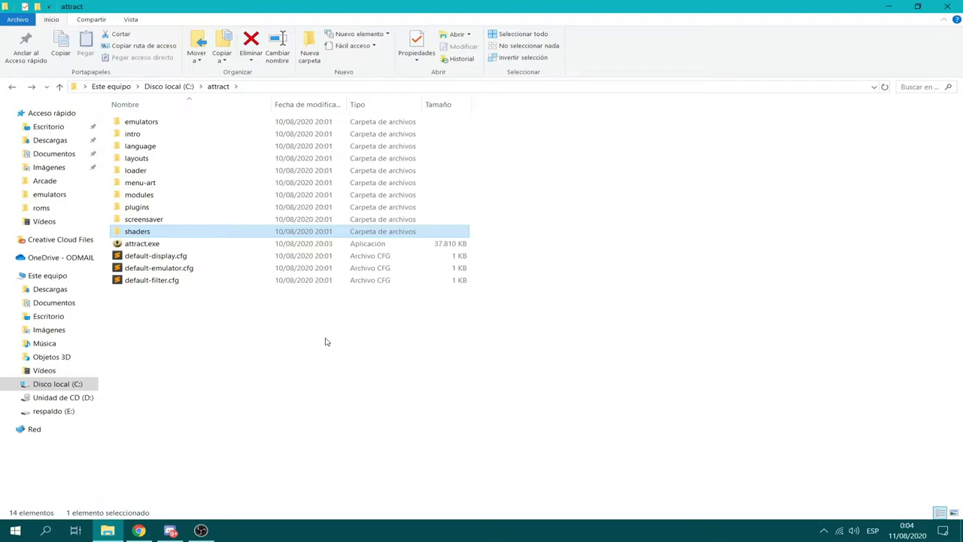
# - Create a new folder named emuladores inside C:\attract
pyautogui.click(220, 300)
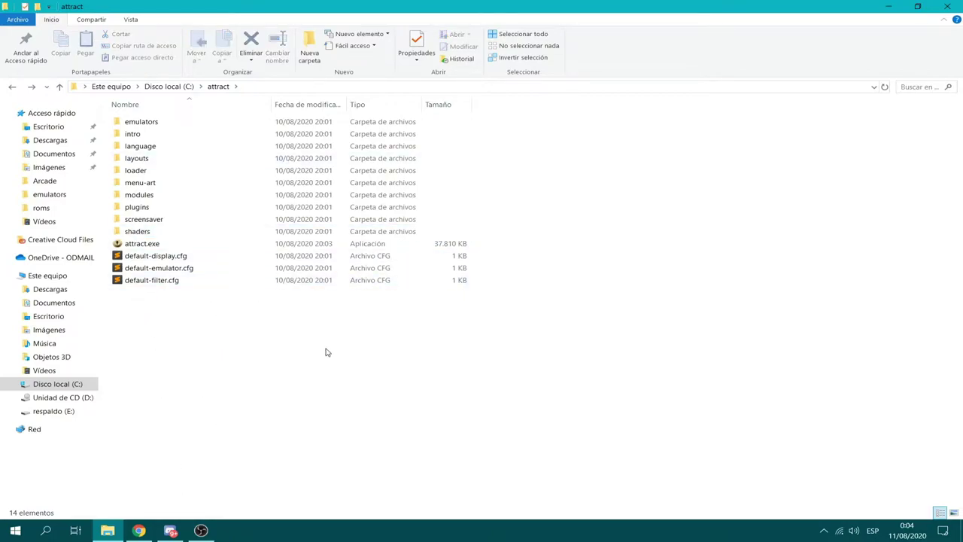
pyautogui.moveTo(407, 406); pyautogui.dragTo(290, 426)
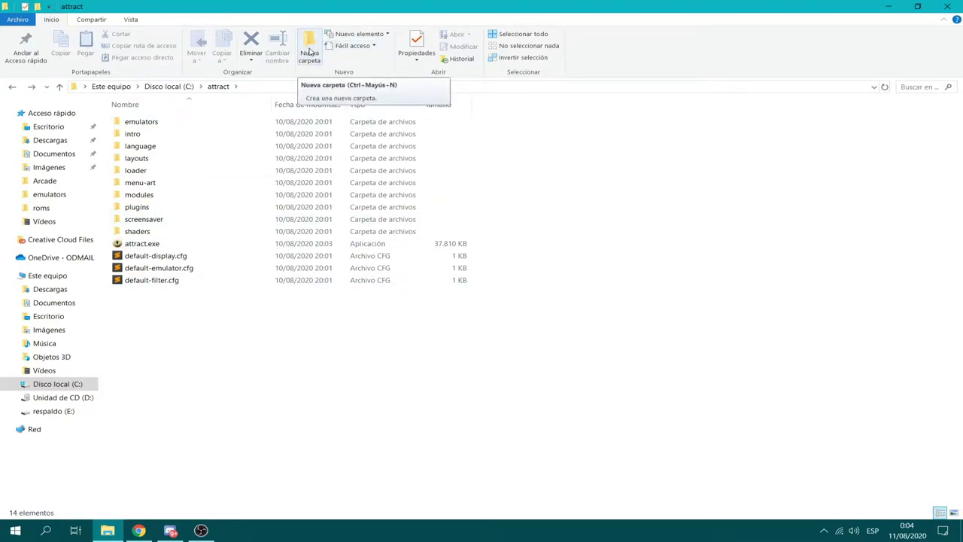
pyautogui.click(309, 52)
pyautogui.write('emuladores')
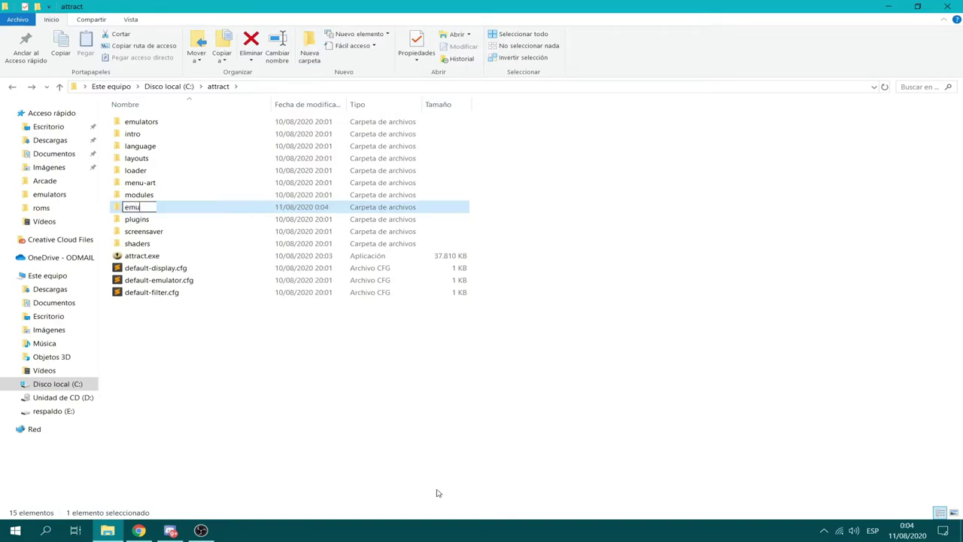
pyautogui.press('Return')
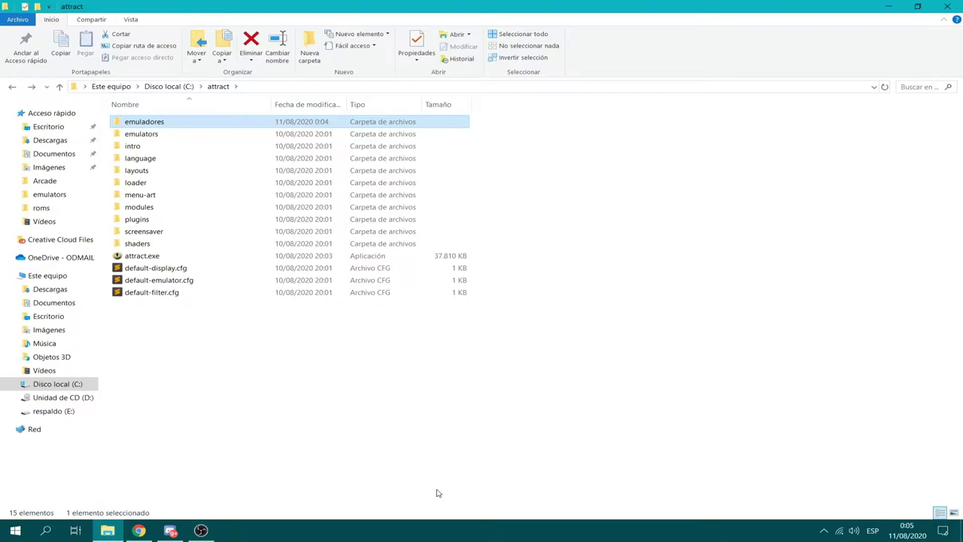
# - Create two folders named Arcade and Consolas inside the emuladores folder
pyautogui.doubleClick(170, 123)
pyautogui.click(309, 51)
pyautogui.write('Arcade')
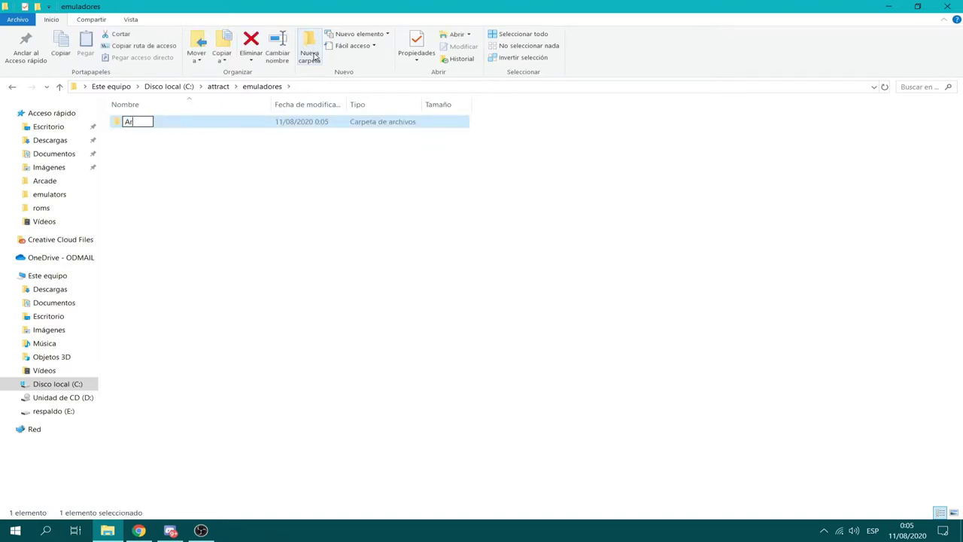
pyautogui.press('Return')
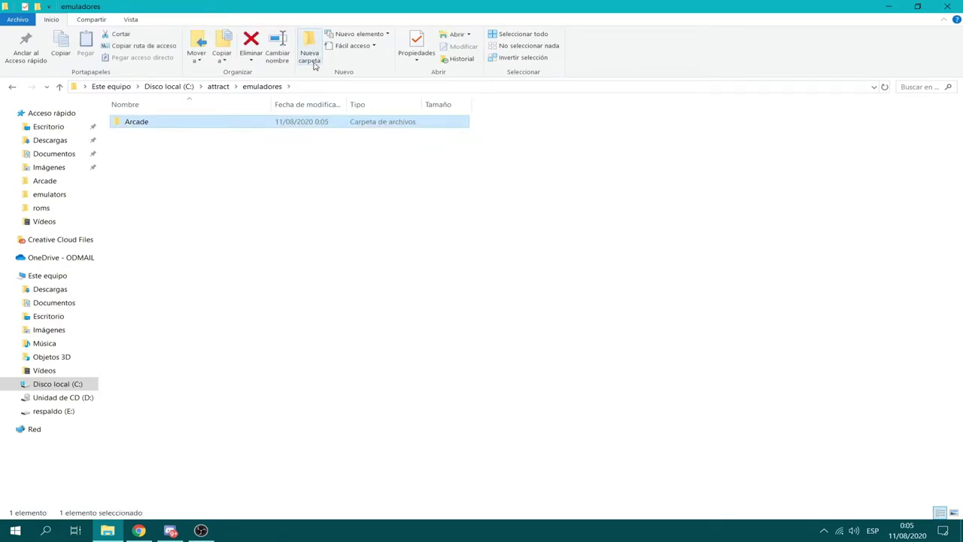
pyautogui.click(313, 54)
pyautogui.write('Consolas')
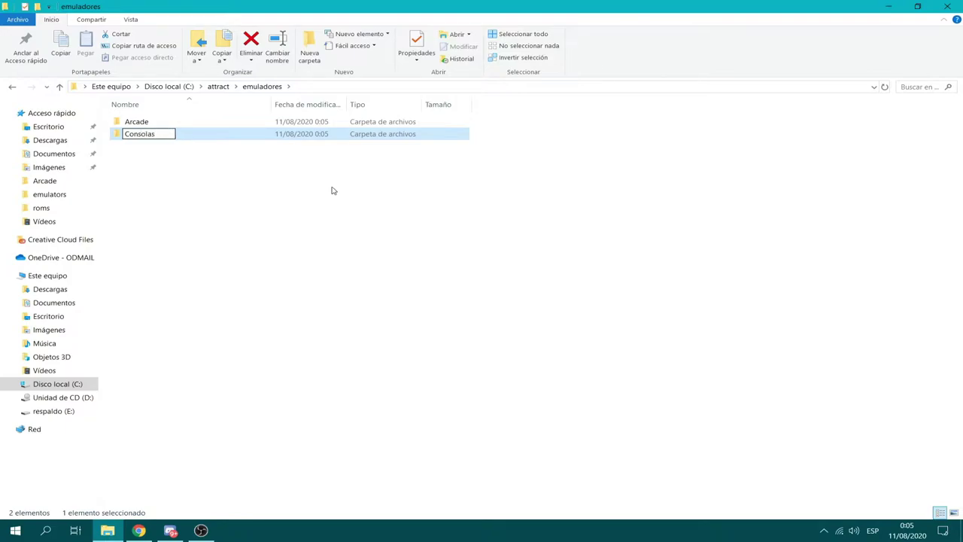
pyautogui.press('Return')
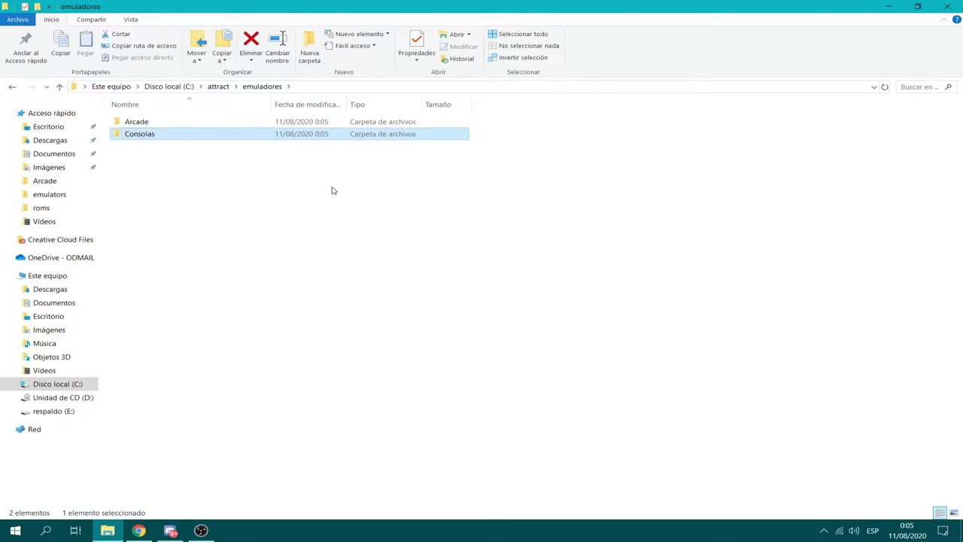
# - Rename the Arcade folder inside emuladores to lowercase arcade
pyautogui.click(159, 122)
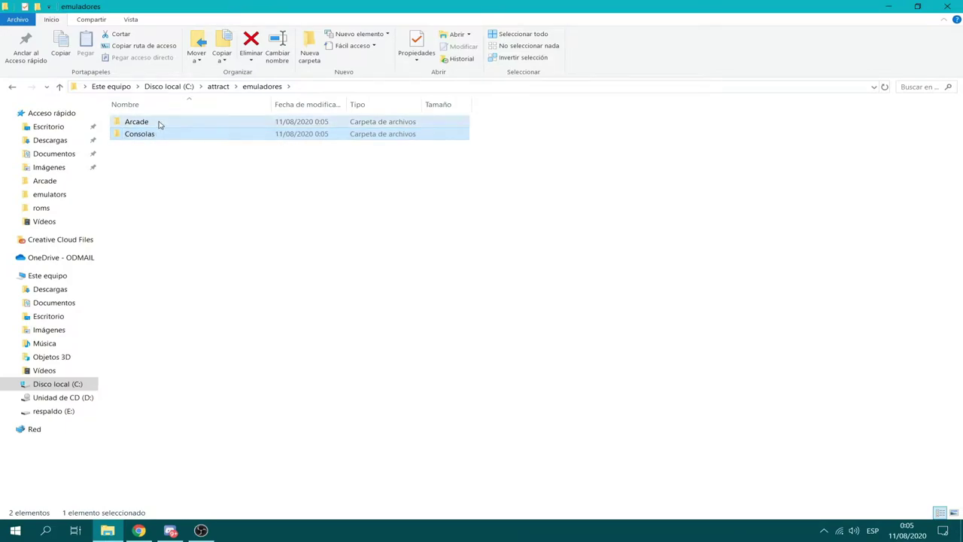
pyautogui.click(10, 86)
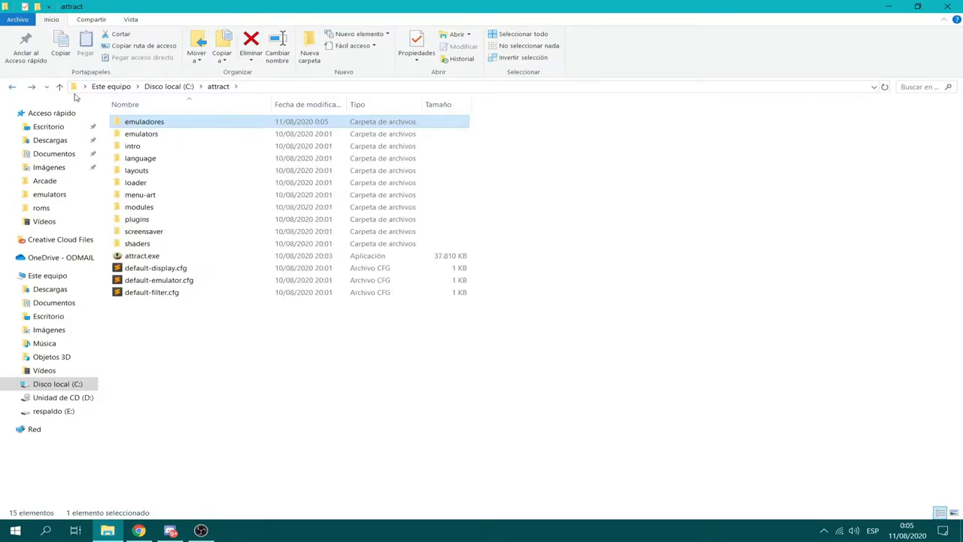
pyautogui.doubleClick(130, 123)
pyautogui.click(132, 123)
pyautogui.rightClick(133, 123)
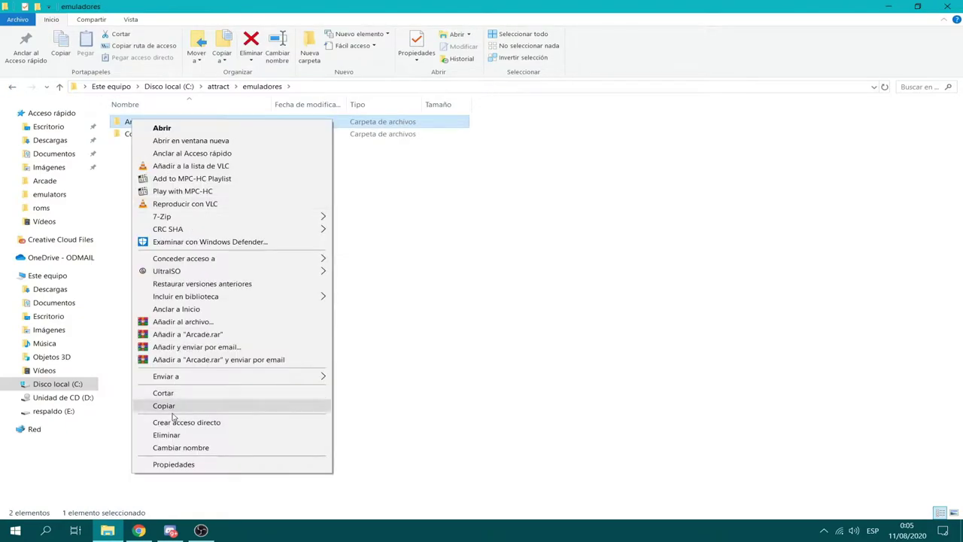
pyautogui.click(181, 447)
pyautogui.press('Home')
pyautogui.press('Delete')
pyautogui.write('a')
pyautogui.press('Return')
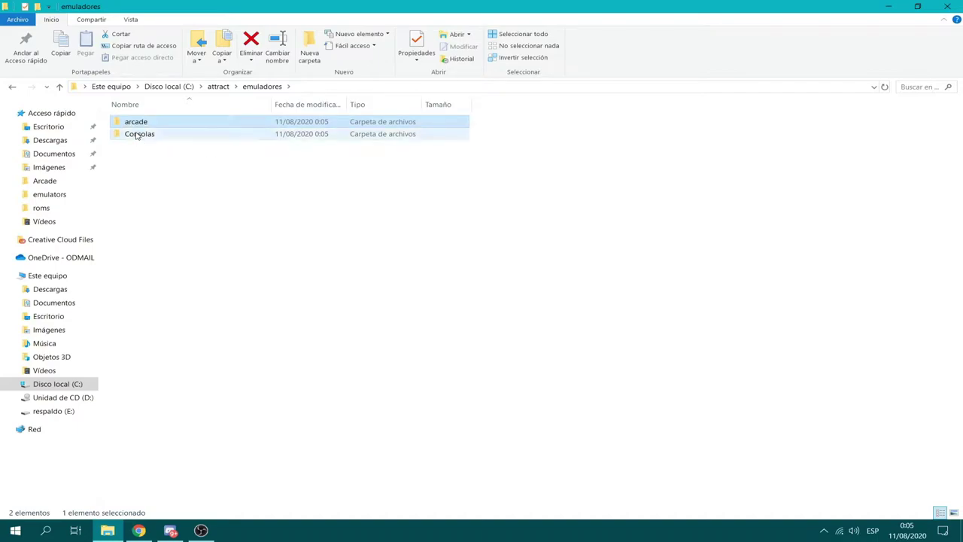
# - Rename the Consolas folder inside emuladores to lowercase consolas
pyautogui.rightClick(135, 134)
pyautogui.click(200, 457)
pyautogui.press('Home')
pyautogui.press('Delete')
pyautogui.write('c')
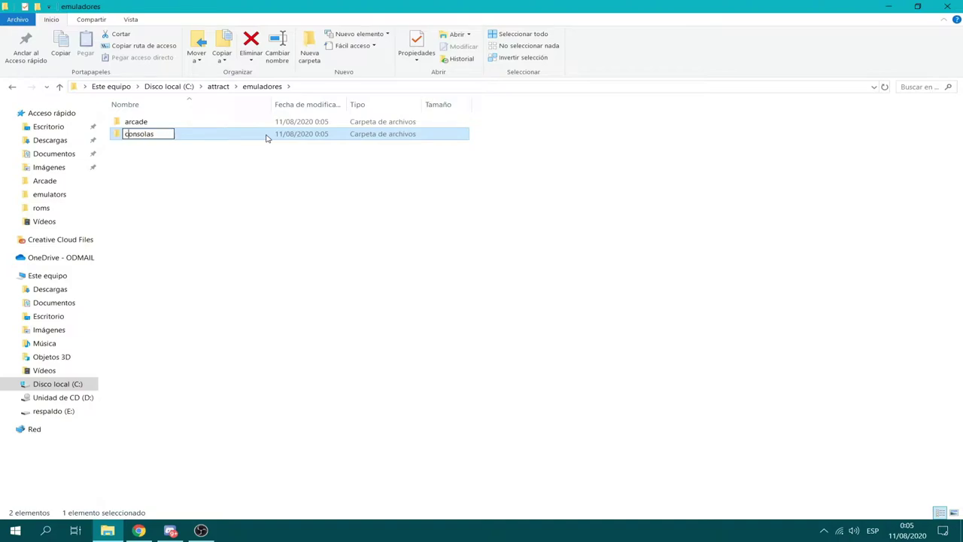
pyautogui.click(238, 173)
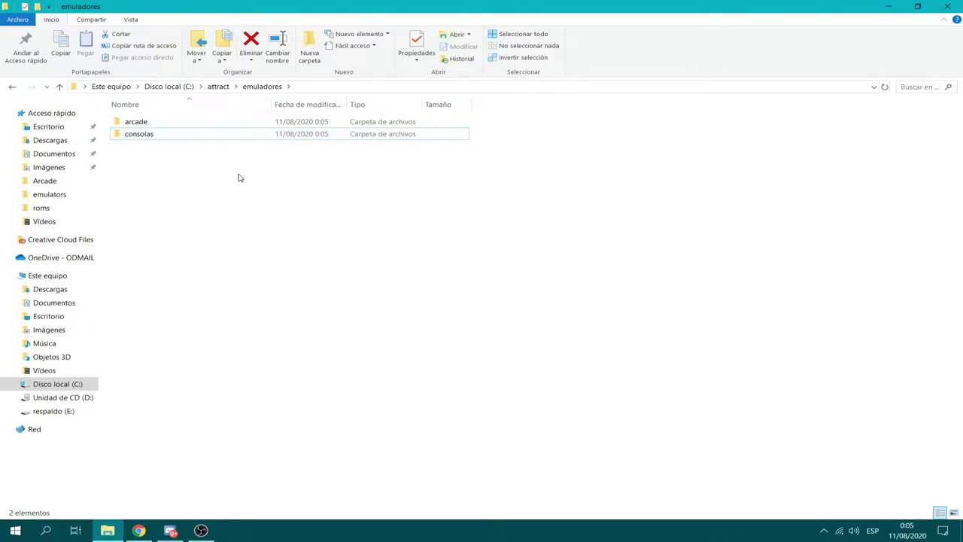
# - Go back to the C: drive, switch to Chrome and view the CRT Gamers Chile group's search results for mame 0.222
pyautogui.click(11, 88)
pyautogui.click(12, 88)
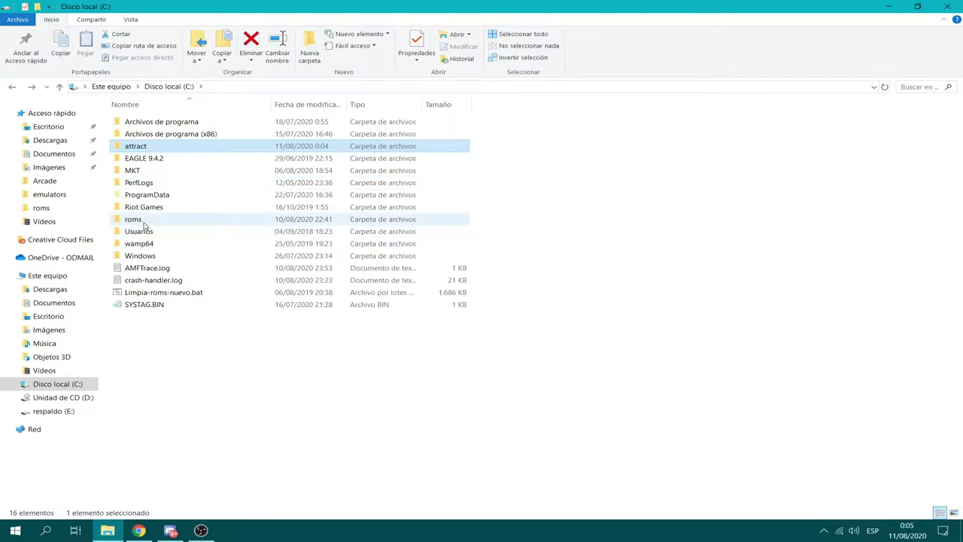
pyautogui.click(139, 530)
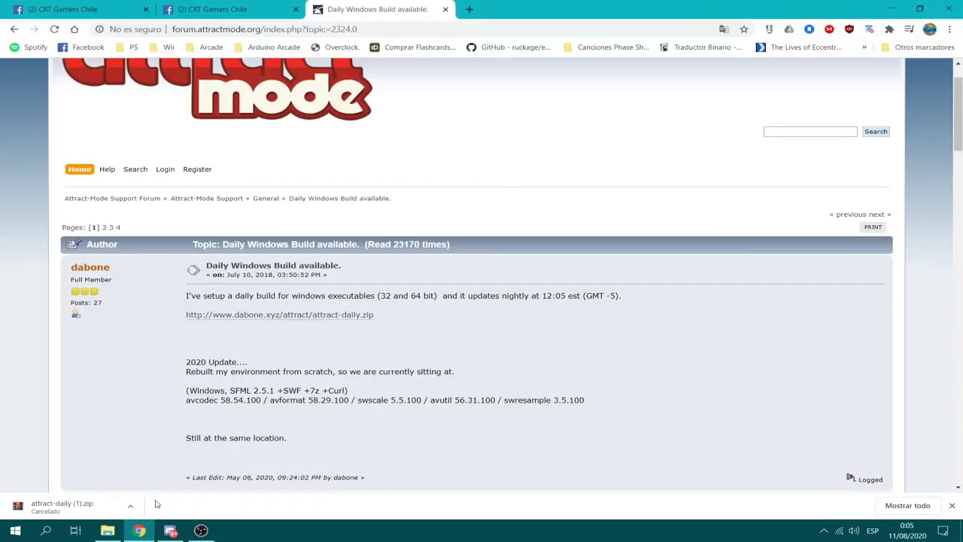
pyautogui.click(120, 4)
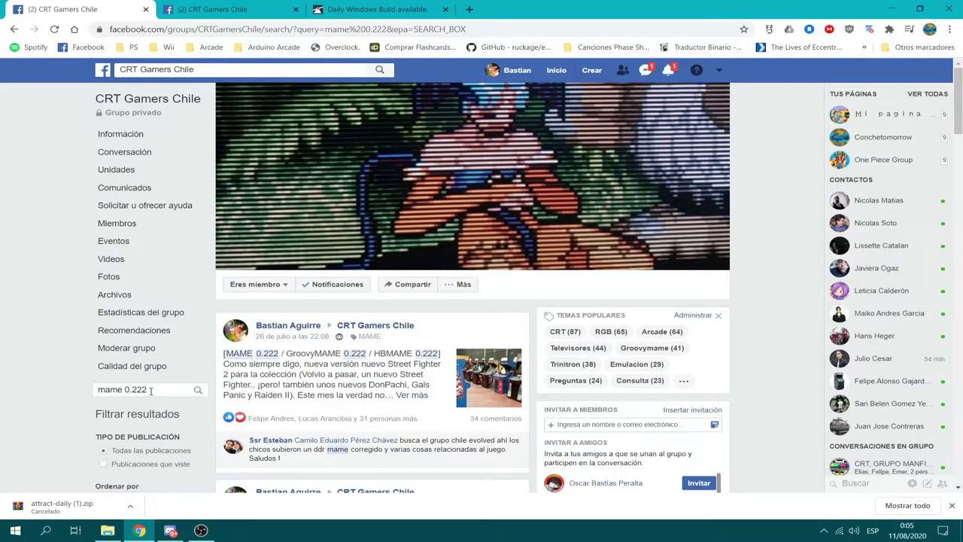
pyautogui.tripleClick(150, 390)
pyautogui.click(158, 390)
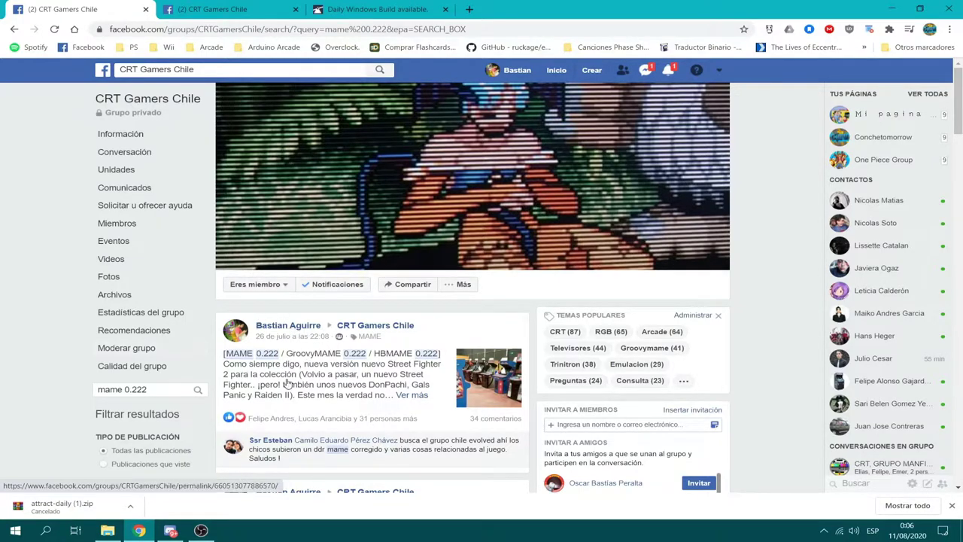
# - Examine the MAME 0.222 group post, especially the GROOVYMAME 0.222 LIMPIO and PARCHE download sections
pyautogui.click(226, 9)
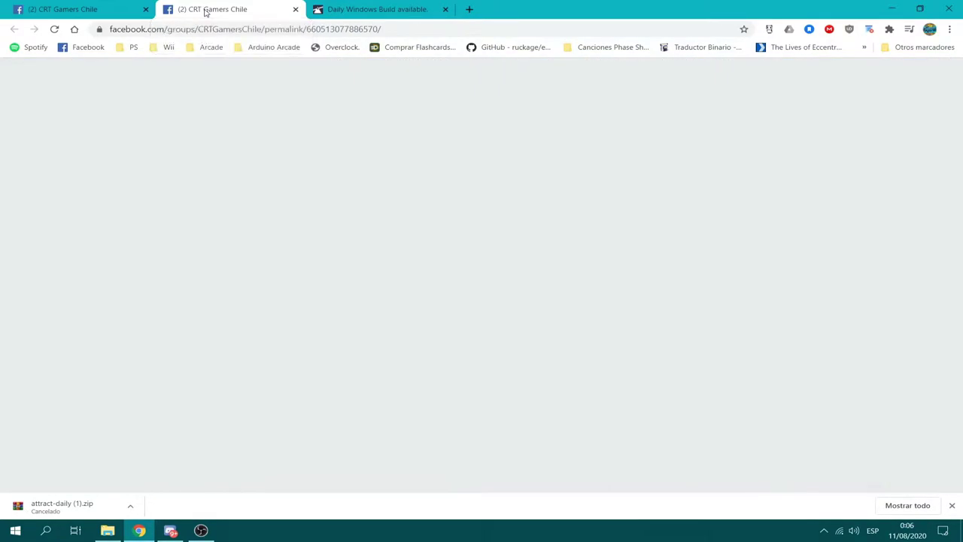
pyautogui.click(344, 296)
pyautogui.scroll(-1, 343, 296)
pyautogui.scroll(8, 311, 278)
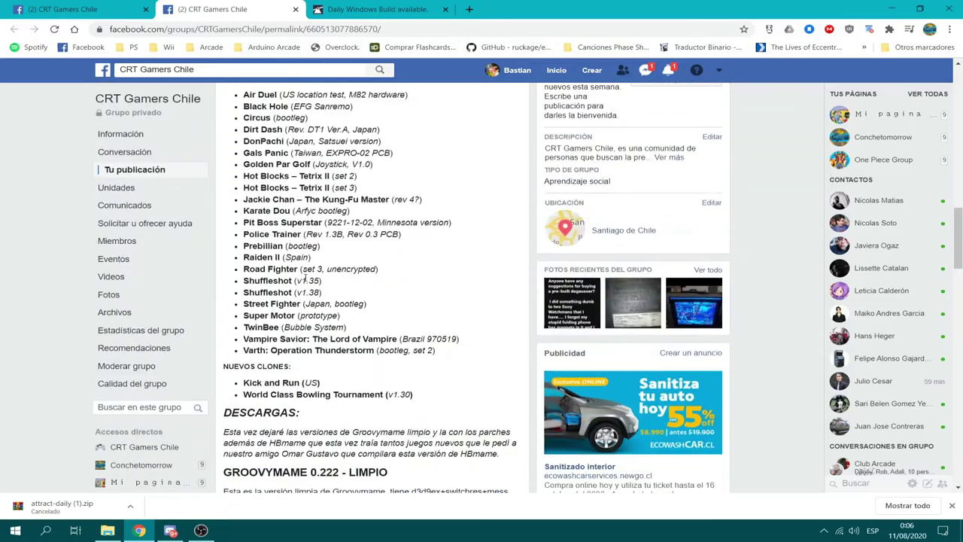
pyautogui.scroll(10, 311, 278)
pyautogui.scroll(-8, 280, 238)
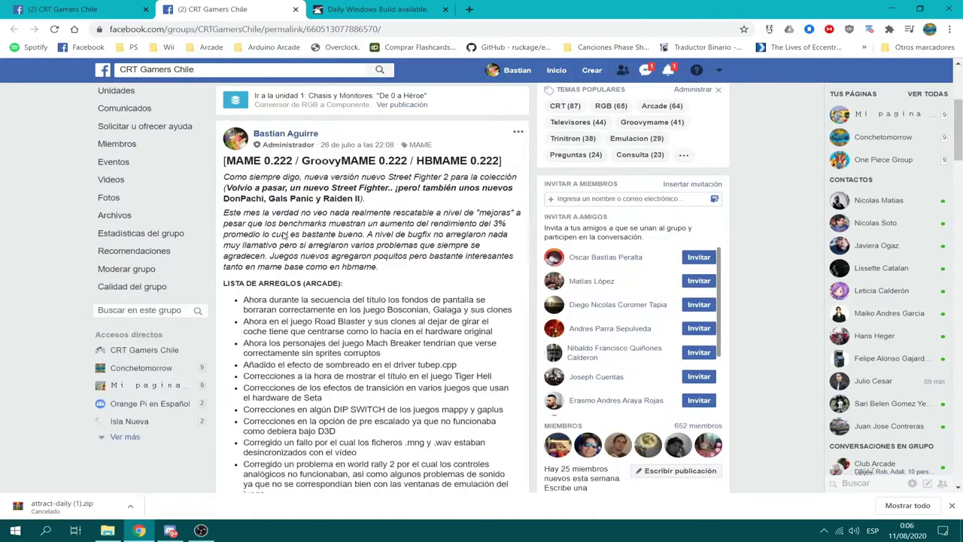
pyautogui.scroll(-14, 280, 238)
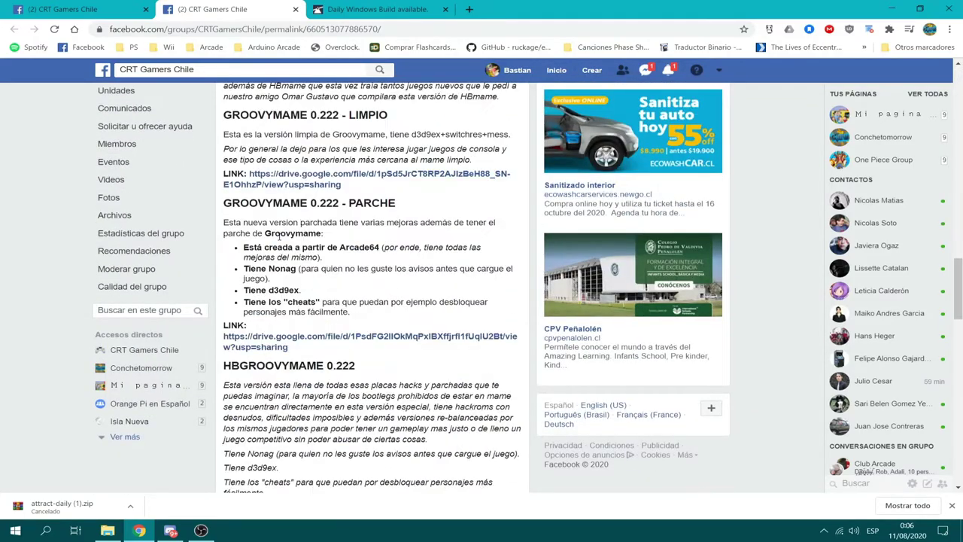
pyautogui.scroll(1, 280, 238)
pyautogui.scroll(1, 265, 154)
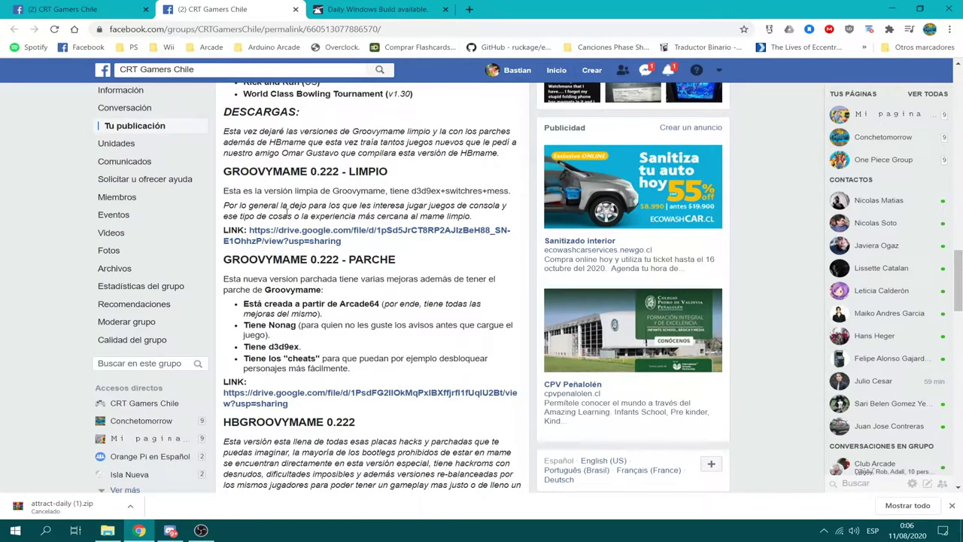
pyautogui.moveTo(262, 172); pyautogui.dragTo(433, 192)
pyautogui.click(305, 280)
pyautogui.moveTo(260, 262); pyautogui.dragTo(240, 259)
pyautogui.click(256, 259)
pyautogui.moveTo(423, 174); pyautogui.dragTo(220, 173)
pyautogui.click(238, 174)
# - Switch to File Explorer, open the groovymame64 - limpio.7z archive from C:\roms in 7-Zip, and return to the C: drive
pyautogui.click(107, 531)
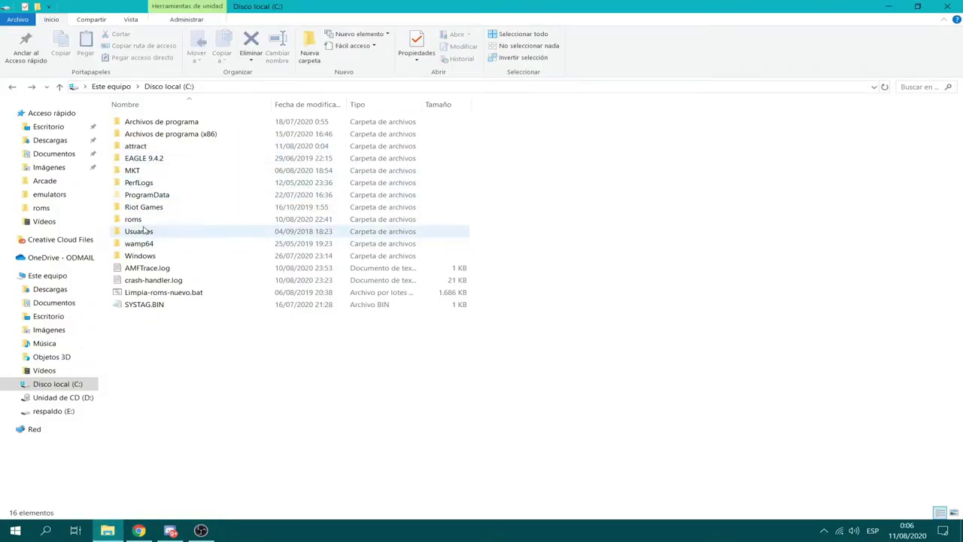
pyautogui.click(171, 207)
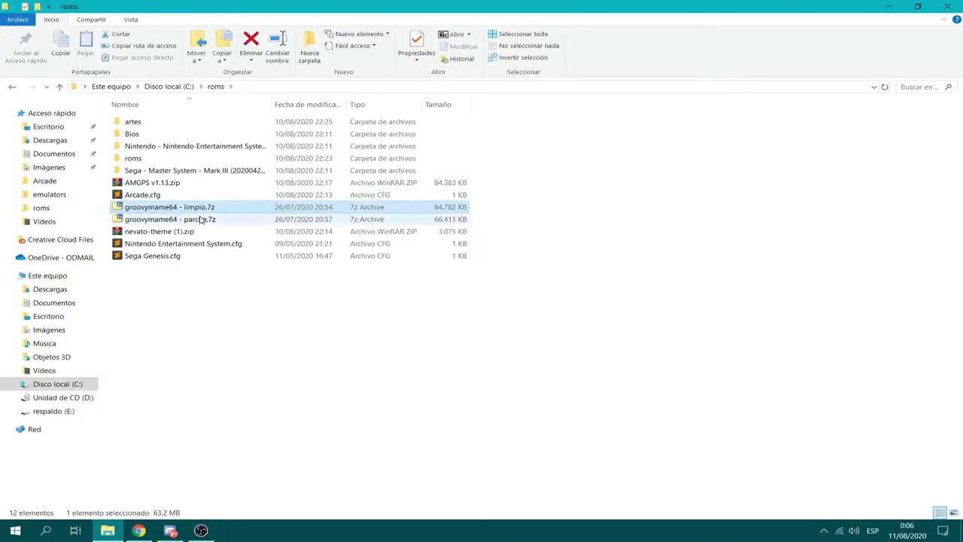
pyautogui.click(12, 87)
# - Open the consolas folder inside C:\attract\emuladores
pyautogui.doubleClick(140, 146)
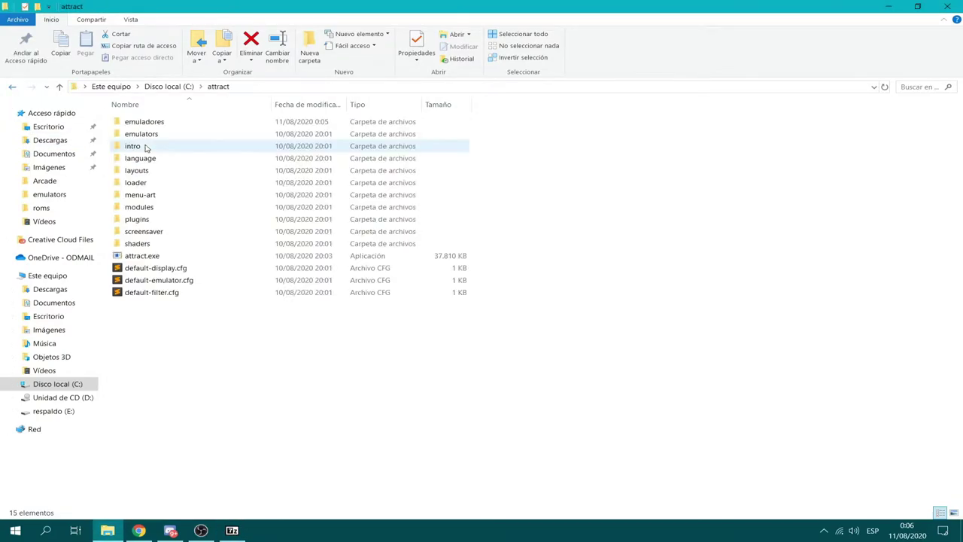
pyautogui.doubleClick(158, 125)
pyautogui.click(159, 137)
pyautogui.doubleClick(159, 137)
# - Extract all contents of the groovymame64 - limpio folder in the 7-Zip archive into C:\attract\emuladores\consolas
pyautogui.click(232, 531)
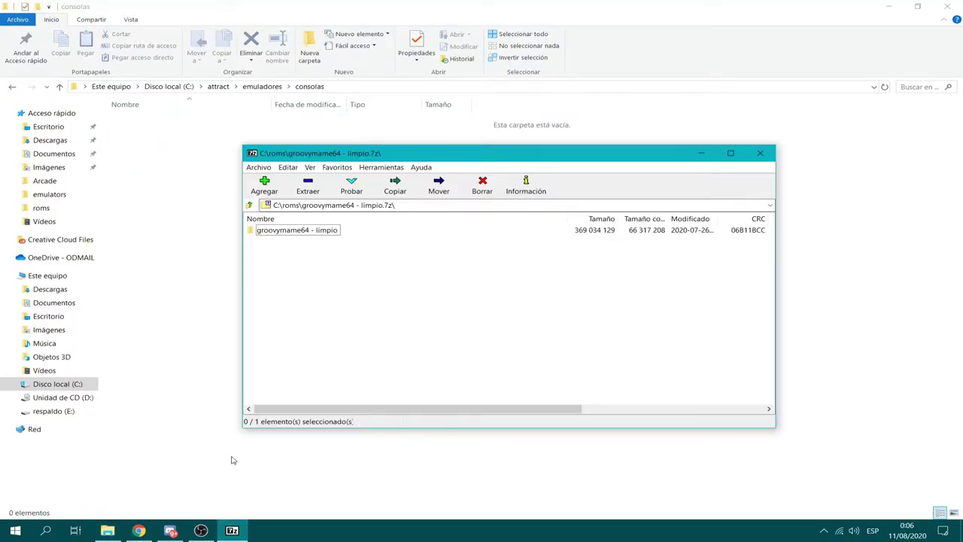
pyautogui.doubleClick(307, 233)
pyautogui.click(260, 233)
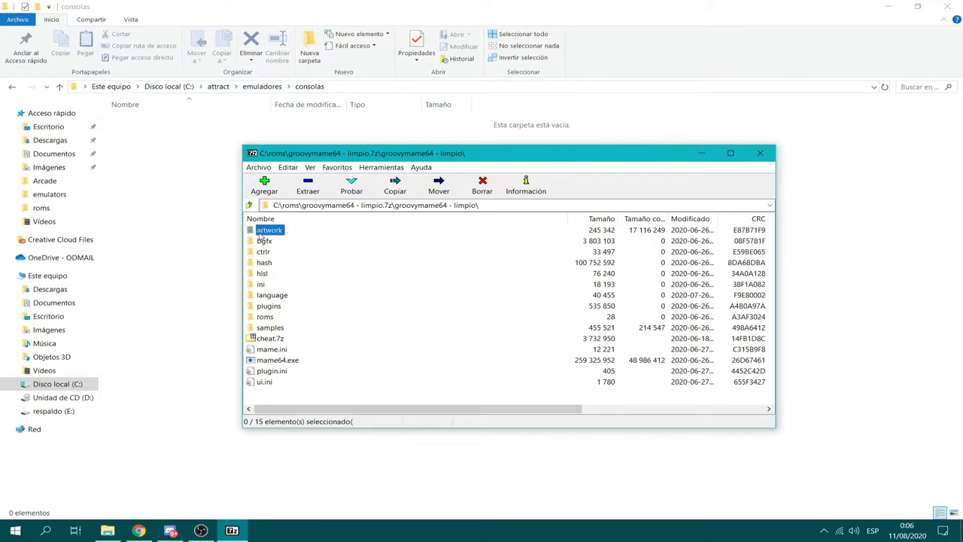
pyautogui.keyDown('shift'); pyautogui.click(266, 384); pyautogui.keyUp('shift')
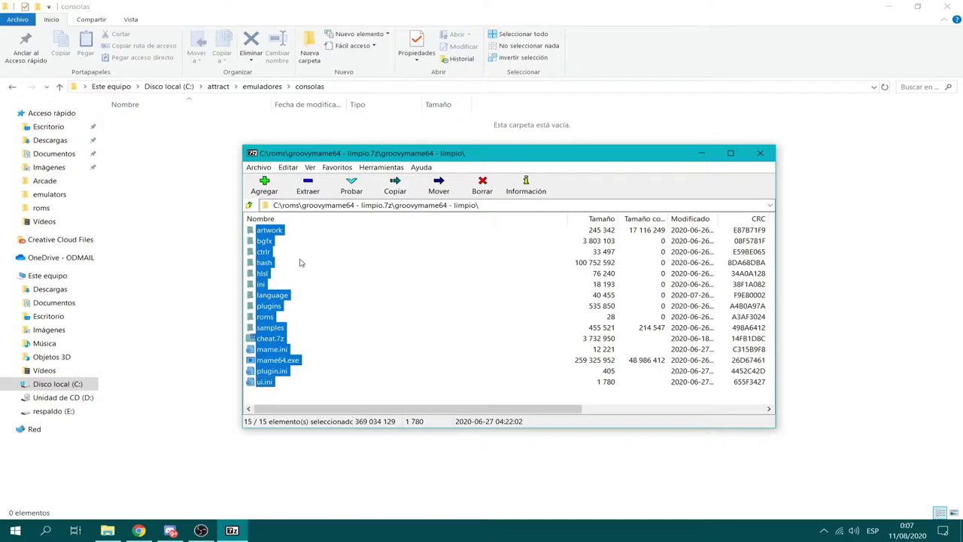
pyautogui.moveTo(426, 152); pyautogui.dragTo(454, 147)
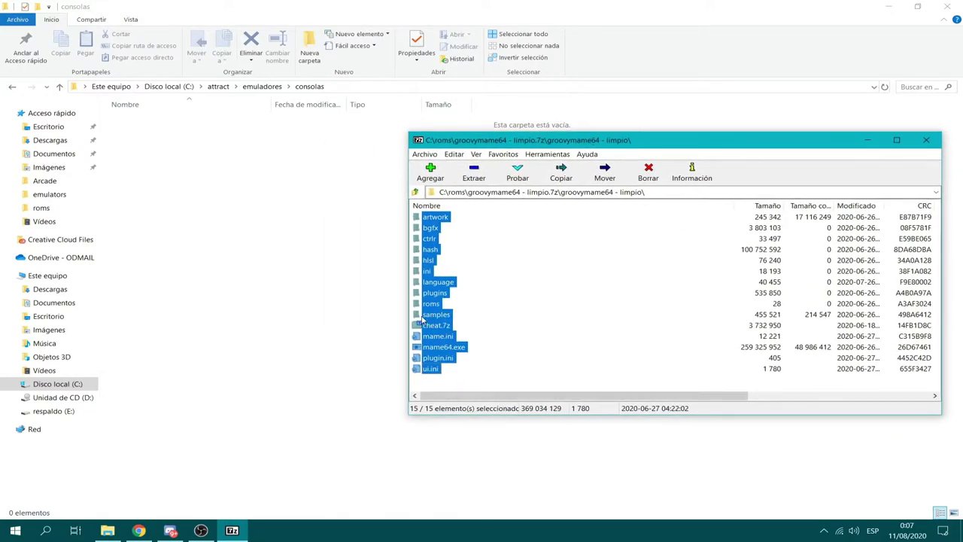
pyautogui.moveTo(421, 320); pyautogui.dragTo(243, 277)
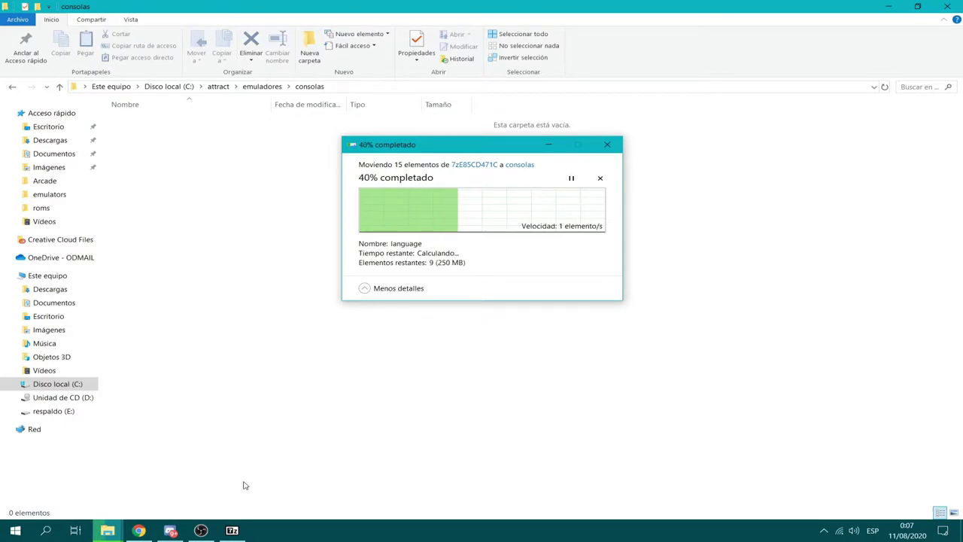
pyautogui.click(171, 532)
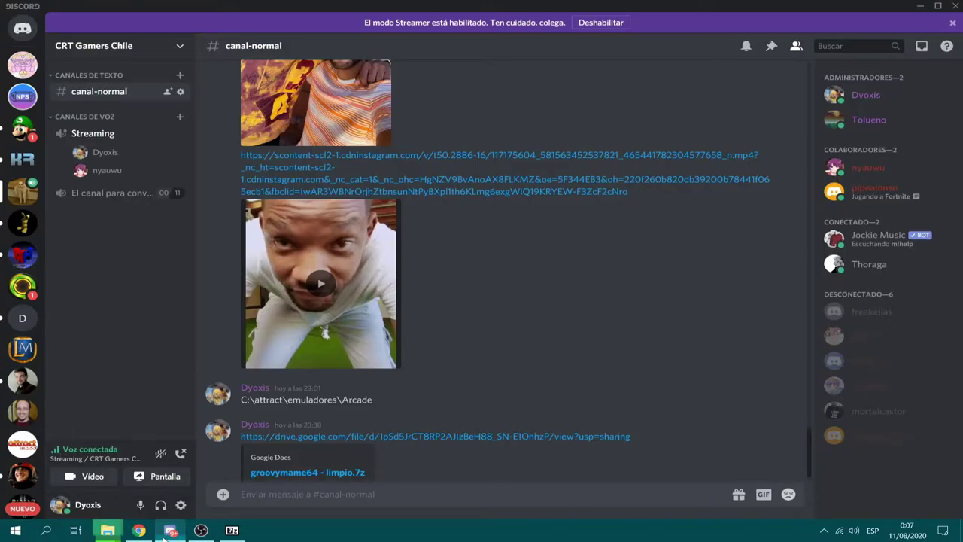
pyautogui.click(166, 536)
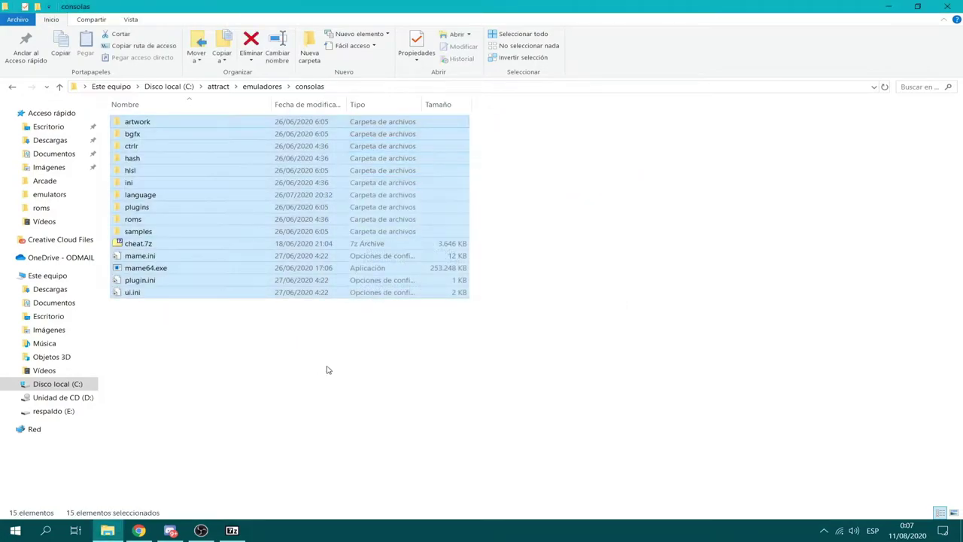
# - Close the groovymame64 - limpio.7z archive window and go back to the C:\attract folder
pyautogui.click(234, 531)
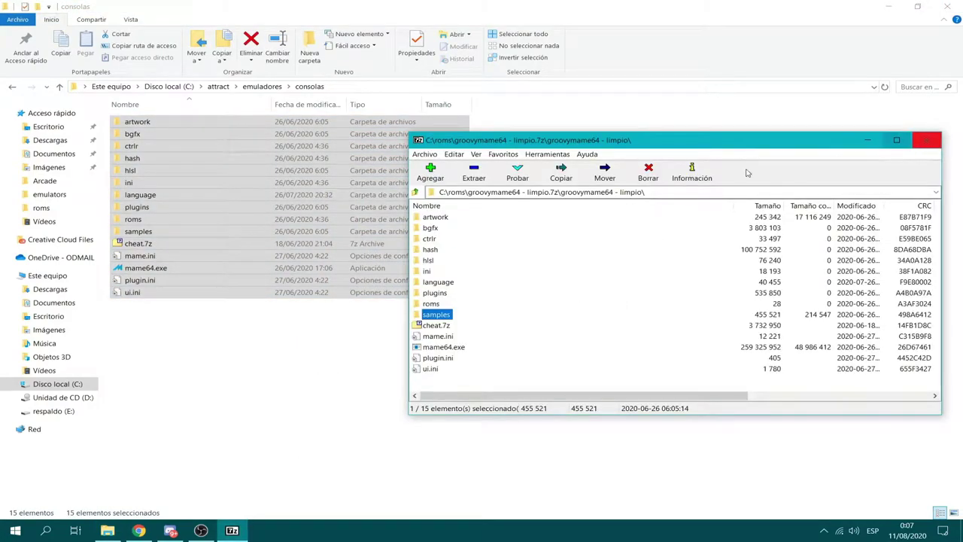
pyautogui.click(931, 140)
pyautogui.click(326, 342)
pyautogui.click(11, 88)
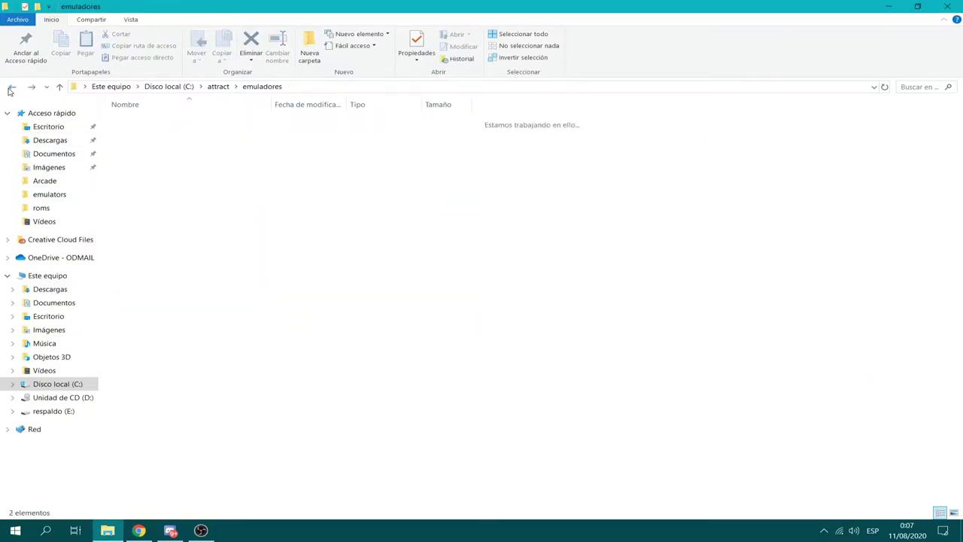
pyautogui.click(12, 88)
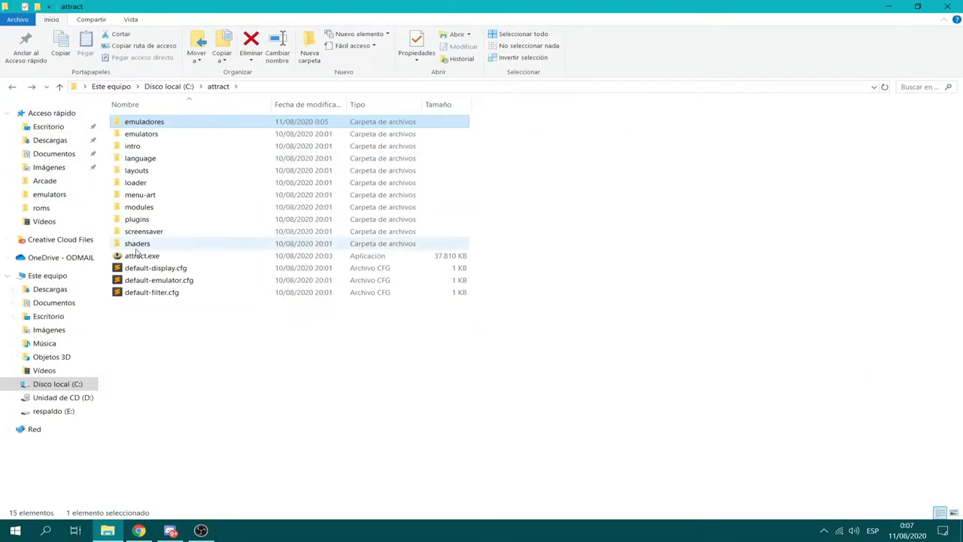
pyautogui.click(11, 89)
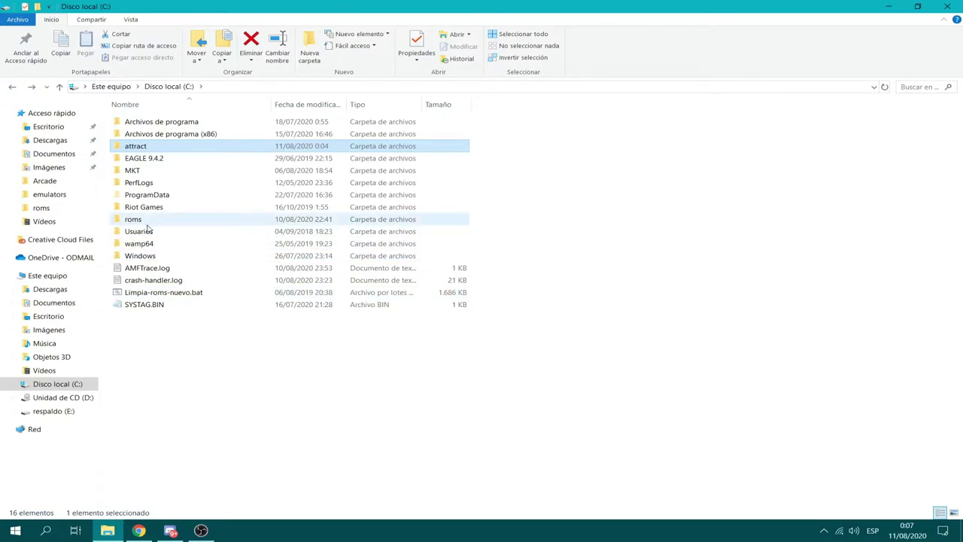
pyautogui.doubleClick(159, 145)
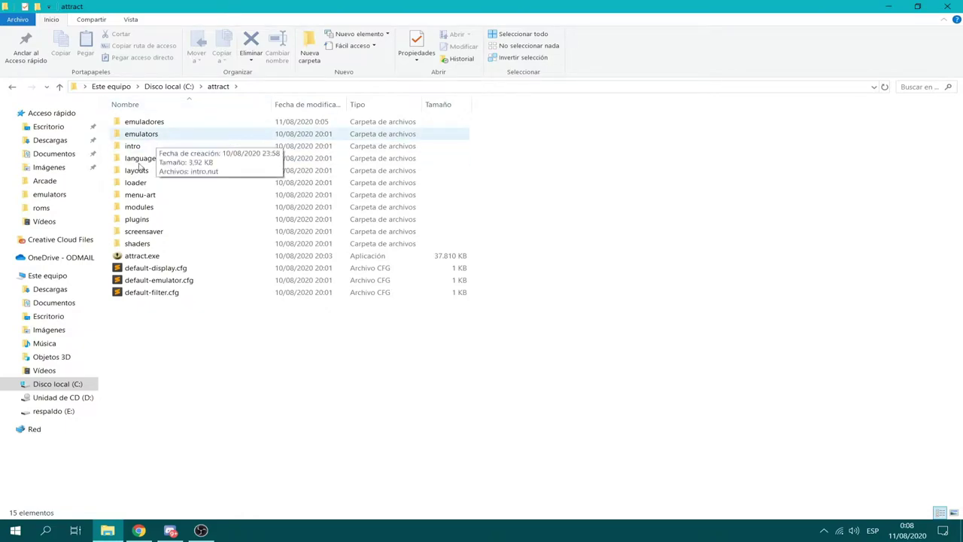
# - Open the groovymame64 - parche.7z archive from C:\roms in 7-Zip
pyautogui.click(66, 386)
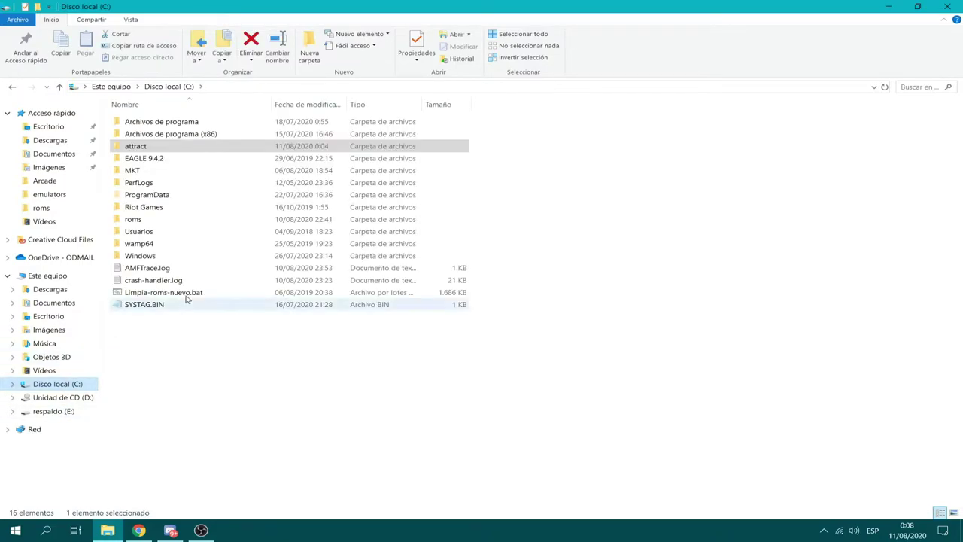
pyautogui.click(139, 221)
pyautogui.doubleClick(139, 220)
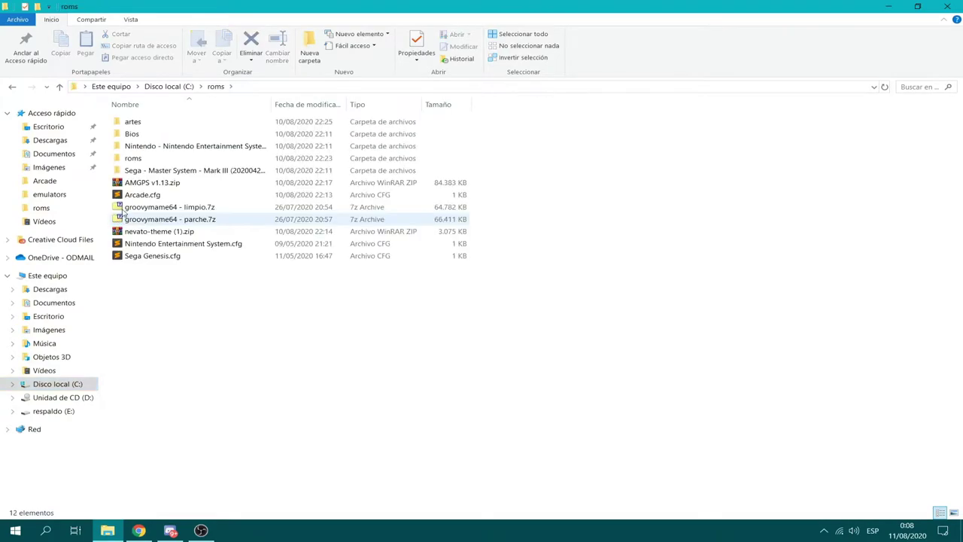
pyautogui.click(198, 219)
# - Open the arcade folder inside C:\attract\emuladores
pyautogui.click(12, 87)
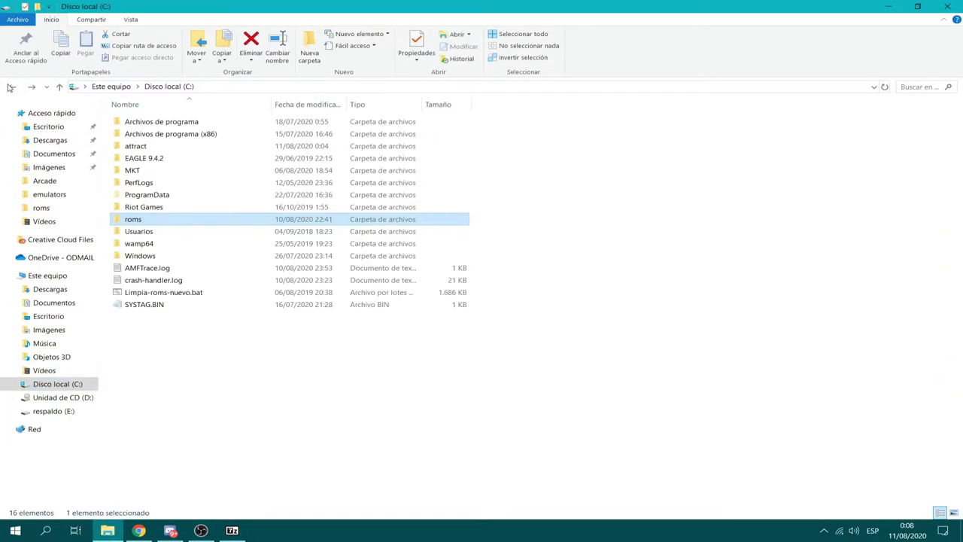
pyautogui.doubleClick(140, 148)
pyautogui.click(162, 122)
pyautogui.doubleClick(170, 124)
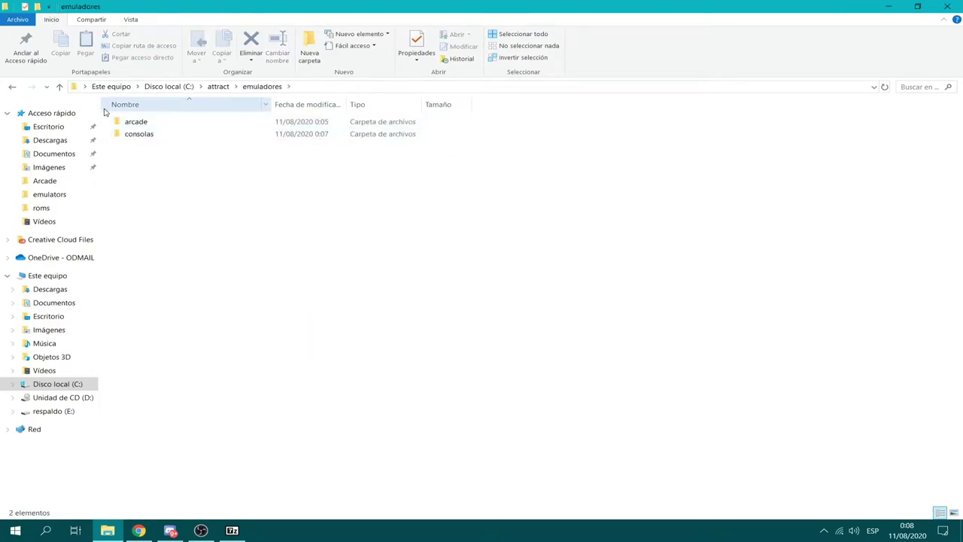
pyautogui.doubleClick(137, 122)
# - Extract all contents of the groovymame64 - parche folder in the 7-Zip archive into the arcade folder
pyautogui.click(232, 531)
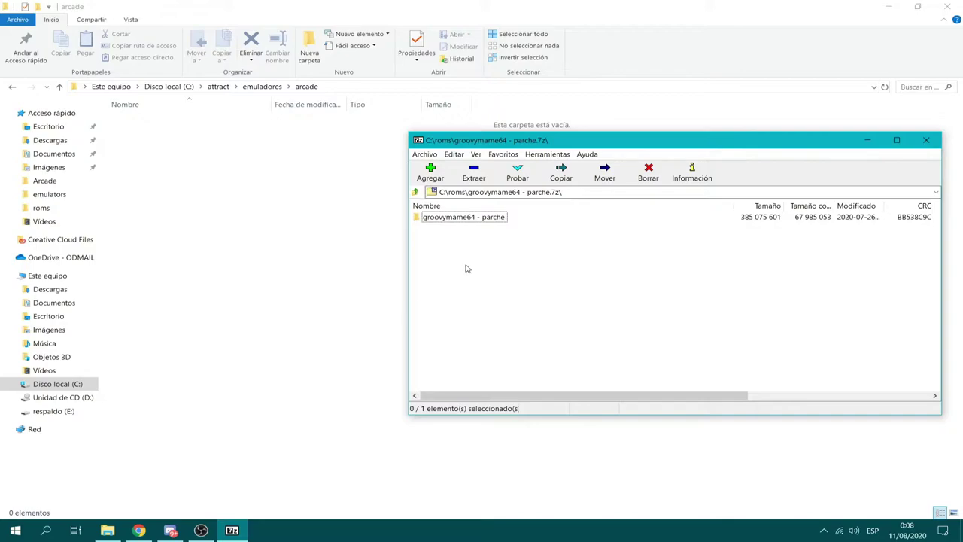
pyautogui.doubleClick(475, 220)
pyautogui.click(433, 208)
pyautogui.click(434, 208)
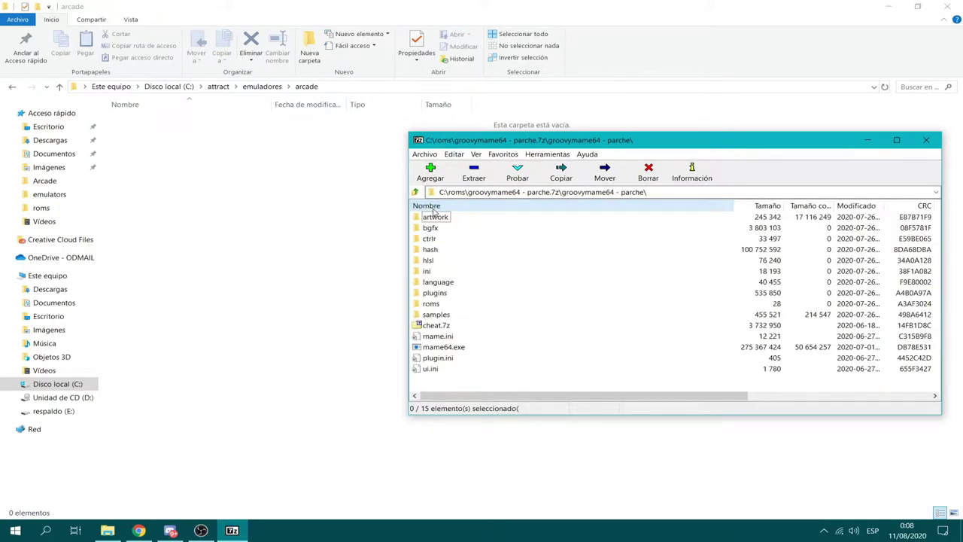
pyautogui.click(435, 217)
pyautogui.hotkey('ctrl', 'a')
pyautogui.moveTo(436, 346); pyautogui.dragTo(180, 225)
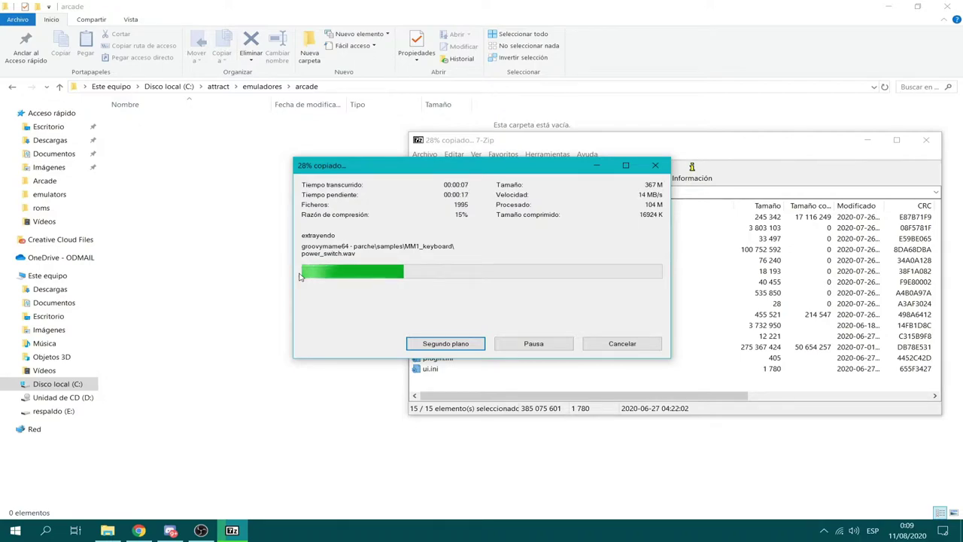
pyautogui.click(299, 277)
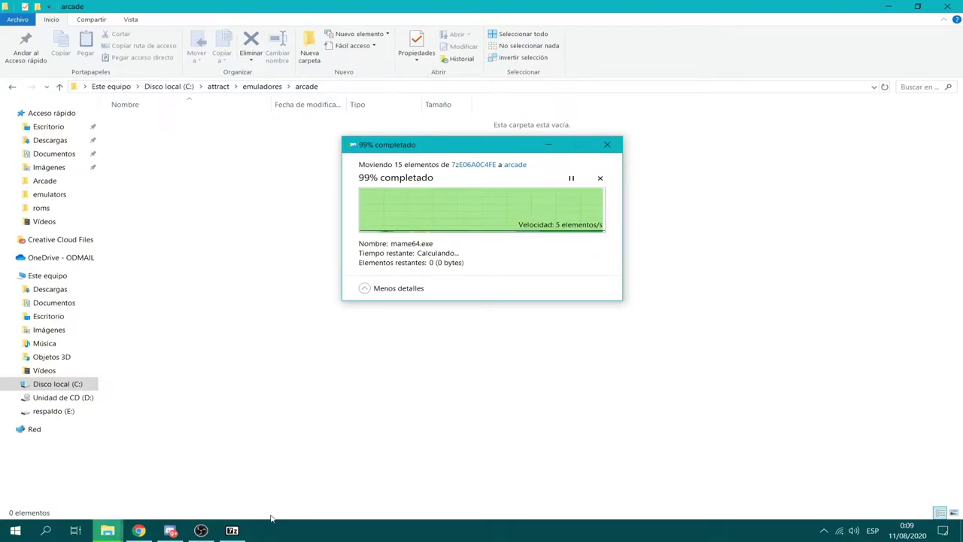
# - Bring up the groovymame64 - parche.7z archive window once the files are moved and close it
pyautogui.moveTo(237, 532)
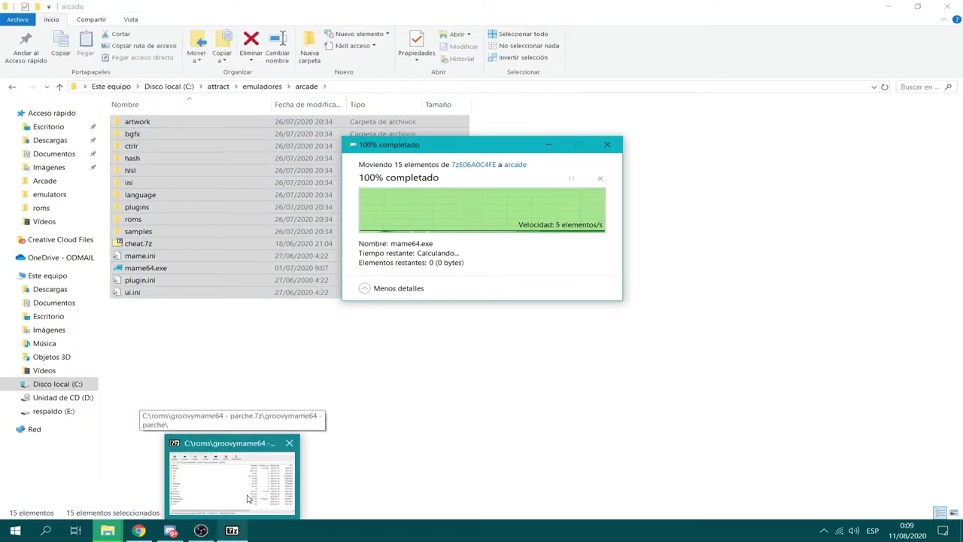
pyautogui.click(241, 467)
pyautogui.click(232, 531)
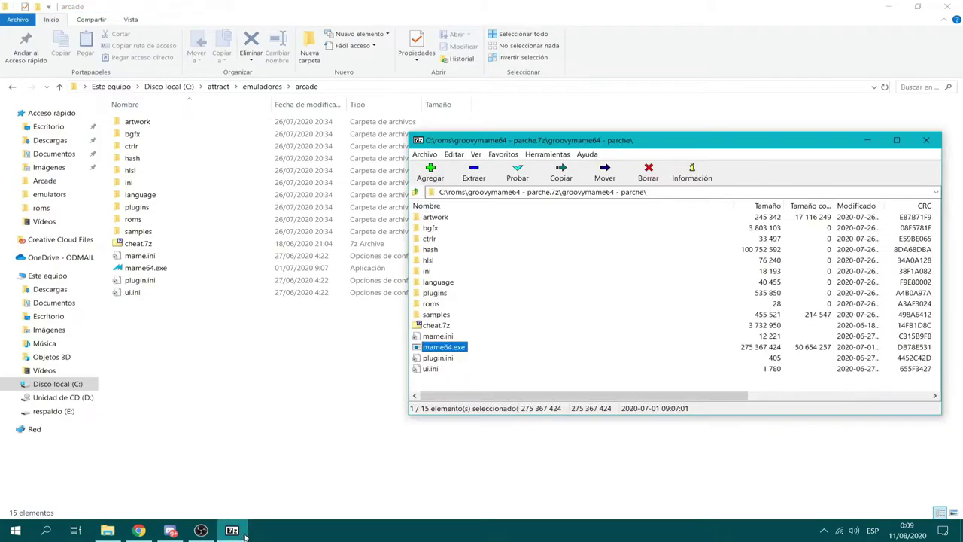
pyautogui.click(927, 140)
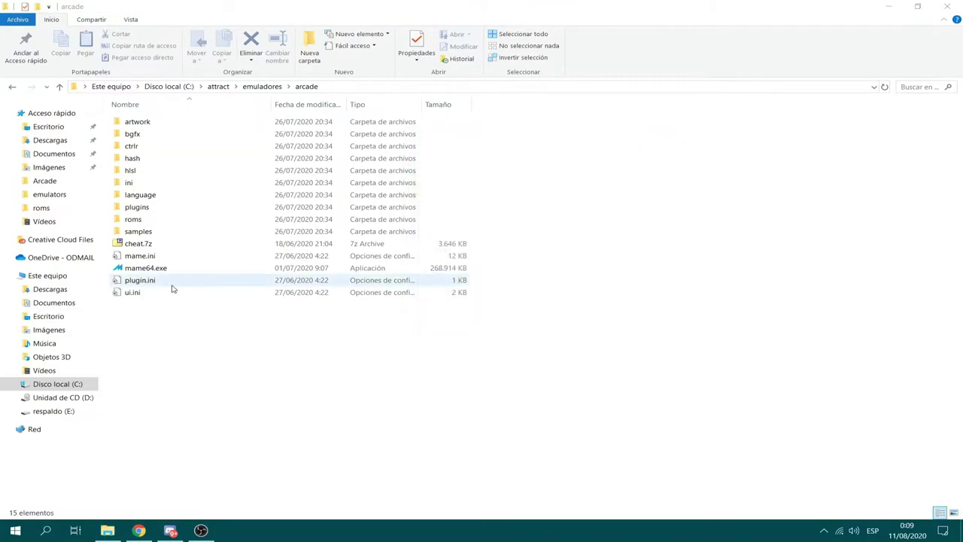
# - Delete mame.ini, plugin.ini and ui.ini from the arcade folder
pyautogui.click(142, 260)
pyautogui.keyDown('ctrl'); pyautogui.click(136, 281); pyautogui.keyUp('ctrl')
pyautogui.keyDown('ctrl'); pyautogui.click(133, 293); pyautogui.keyUp('ctrl')
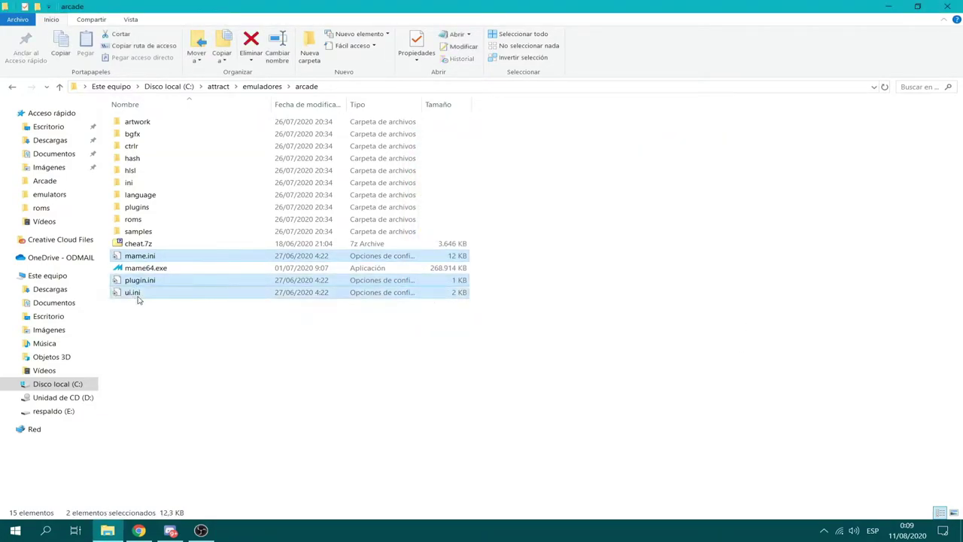
pyautogui.press('Delete')
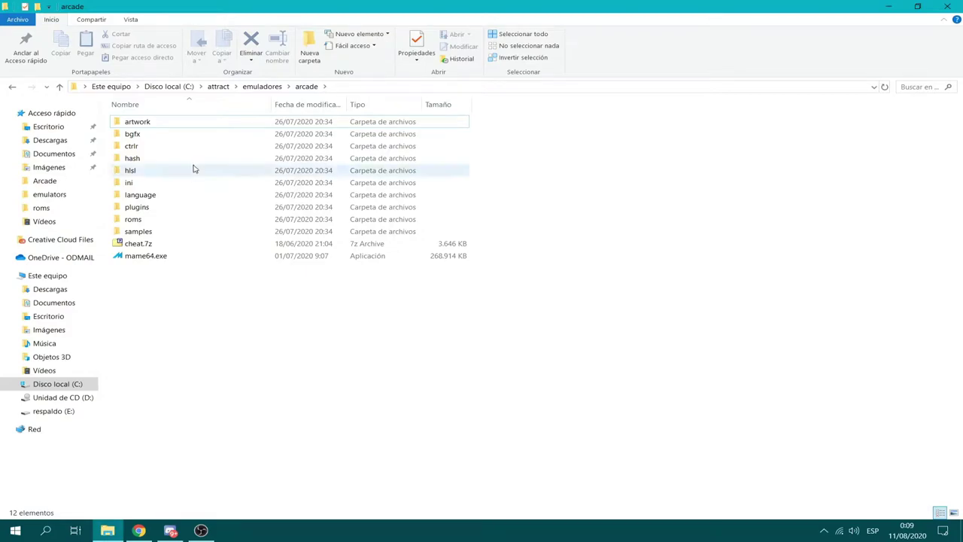
pyautogui.click(170, 531)
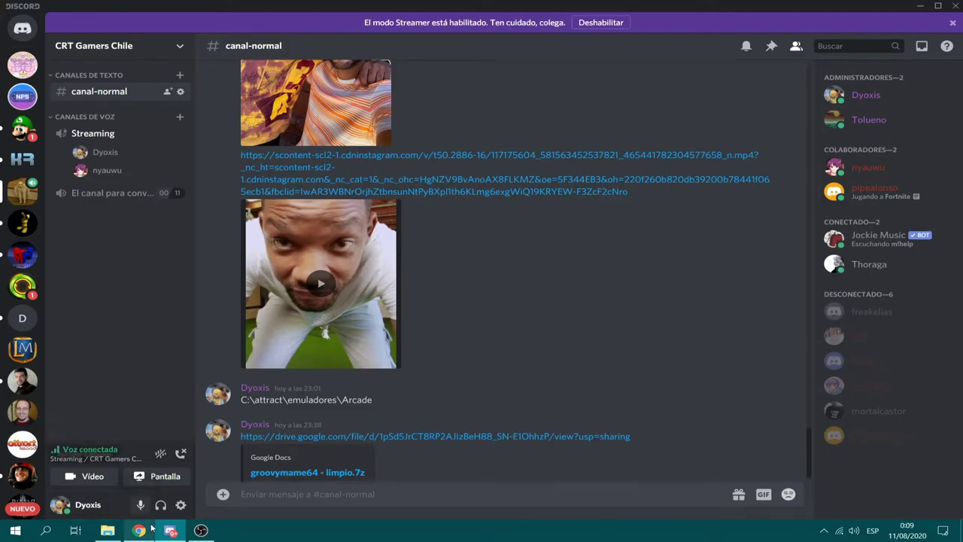
pyautogui.click(107, 531)
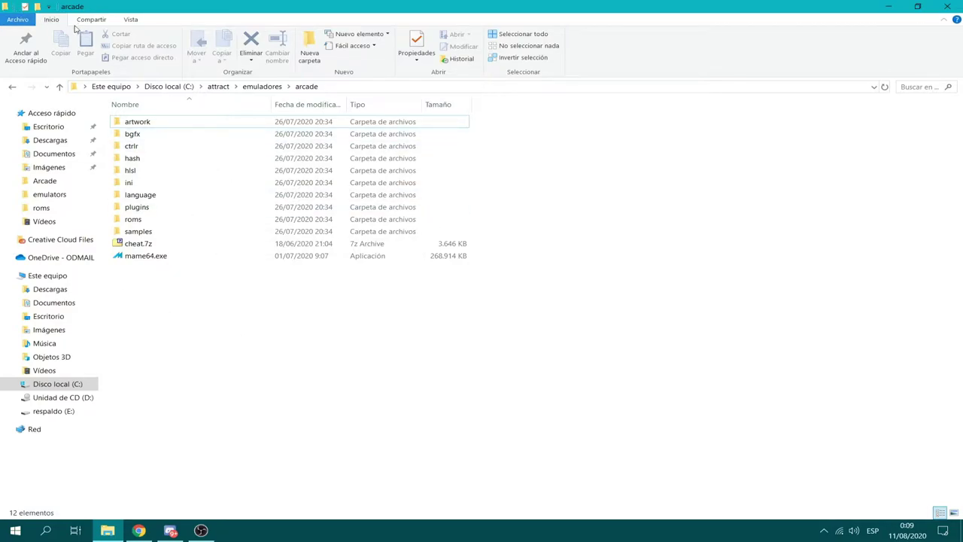
pyautogui.click(29, 21)
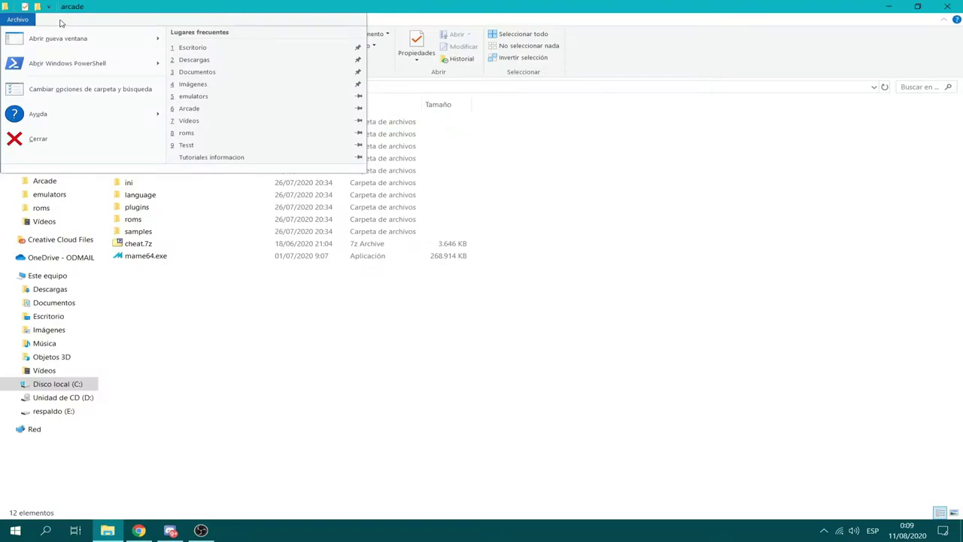
pyautogui.click(133, 15)
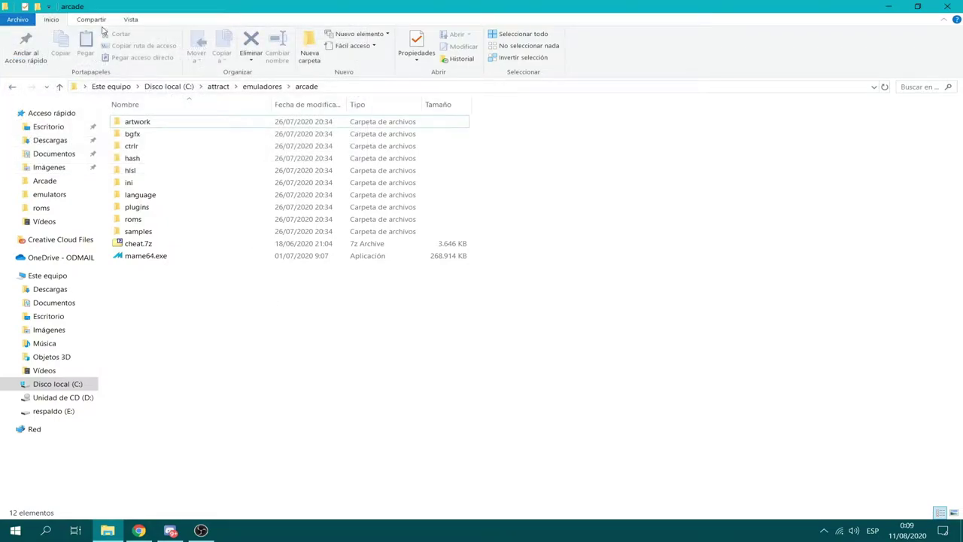
# - Review File Explorer's display options for file name extensions and hidden items
pyautogui.click(130, 19)
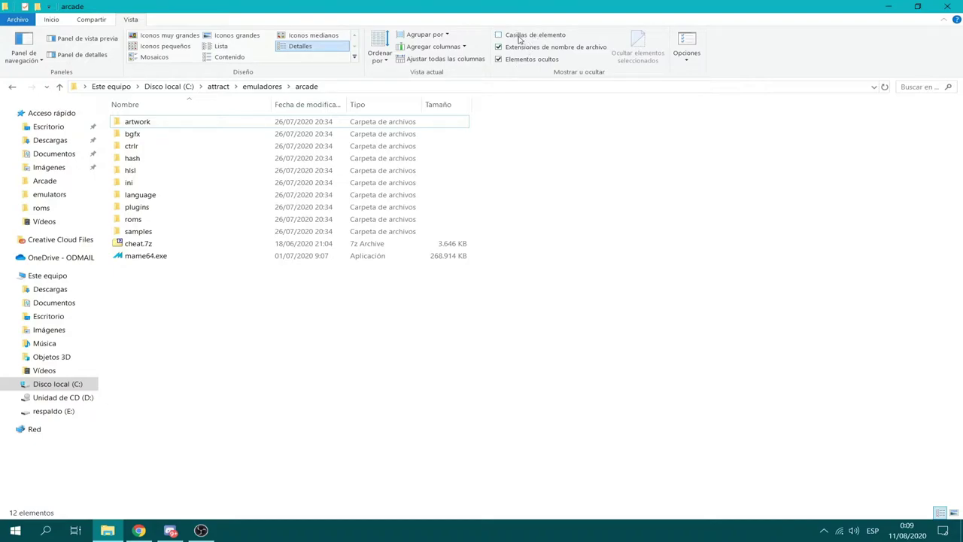
pyautogui.click(522, 49)
pyautogui.click(506, 49)
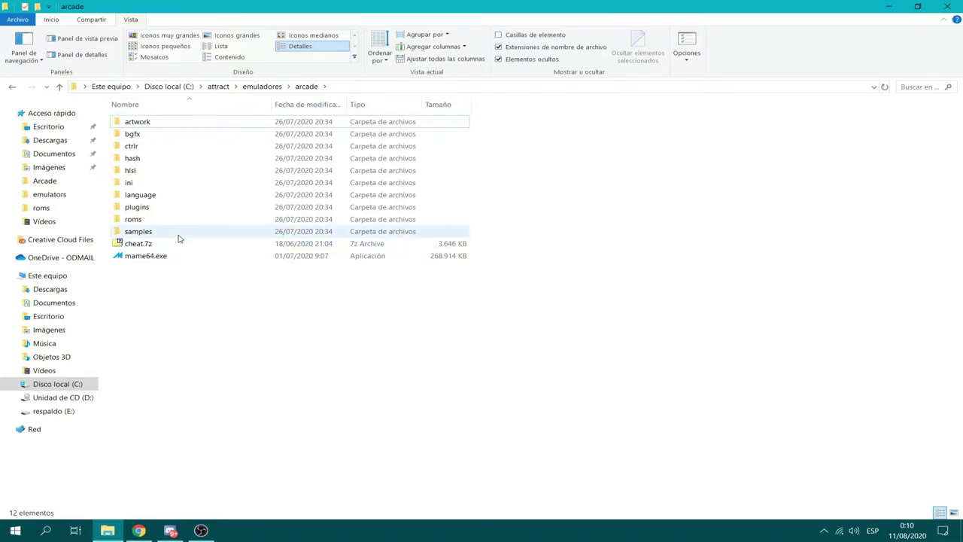
pyautogui.moveTo(179, 238)
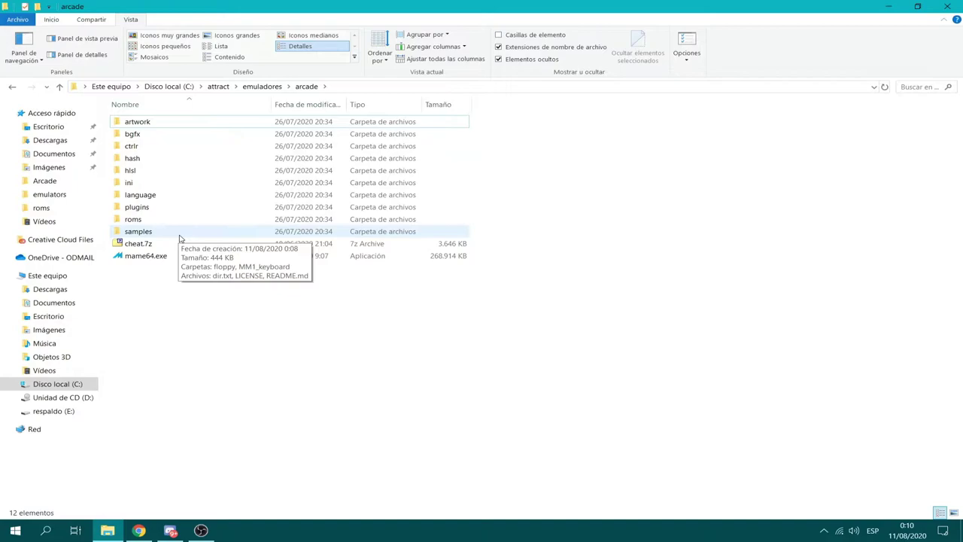
# - Review the advanced view settings for hidden files and folders in File Explorer's folder options
pyautogui.click(687, 47)
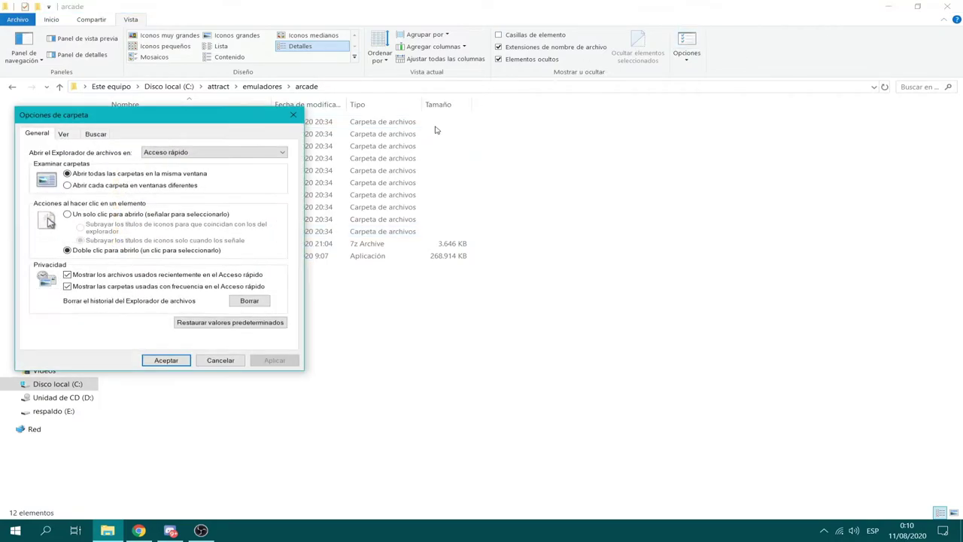
pyautogui.click(63, 134)
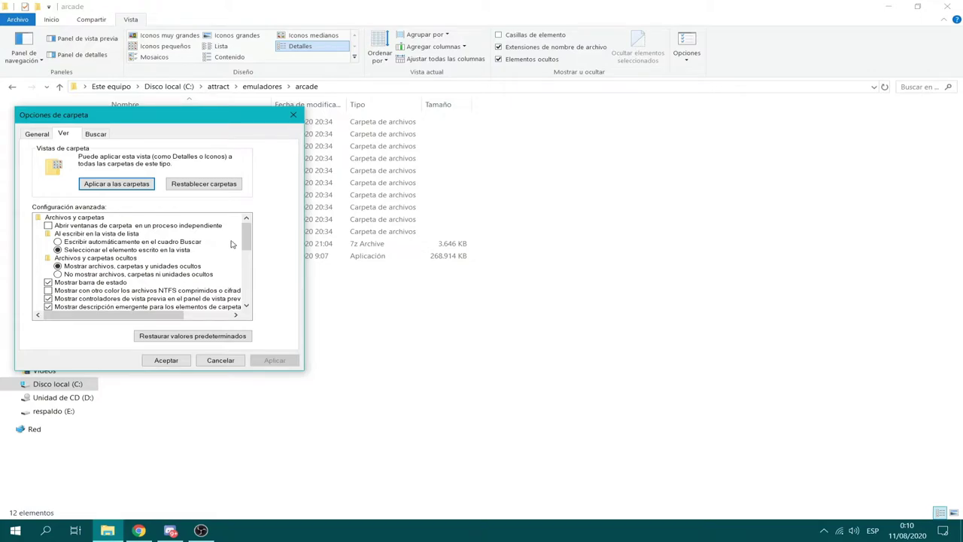
pyautogui.moveTo(246, 242)
pyautogui.mouseDown()
pyautogui.moveTo(246, 301)
pyautogui.moveTo(250, 242)
pyautogui.mouseUp()
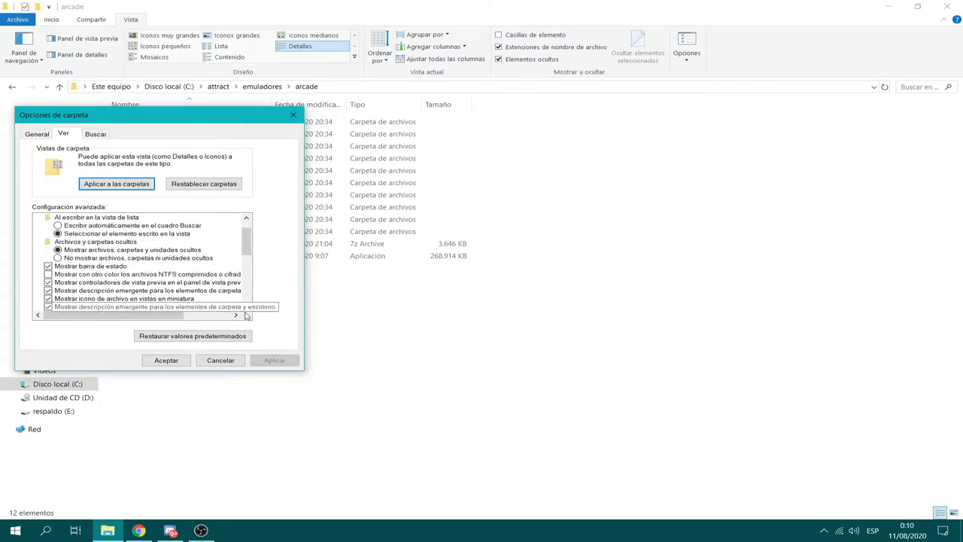
pyautogui.click(167, 360)
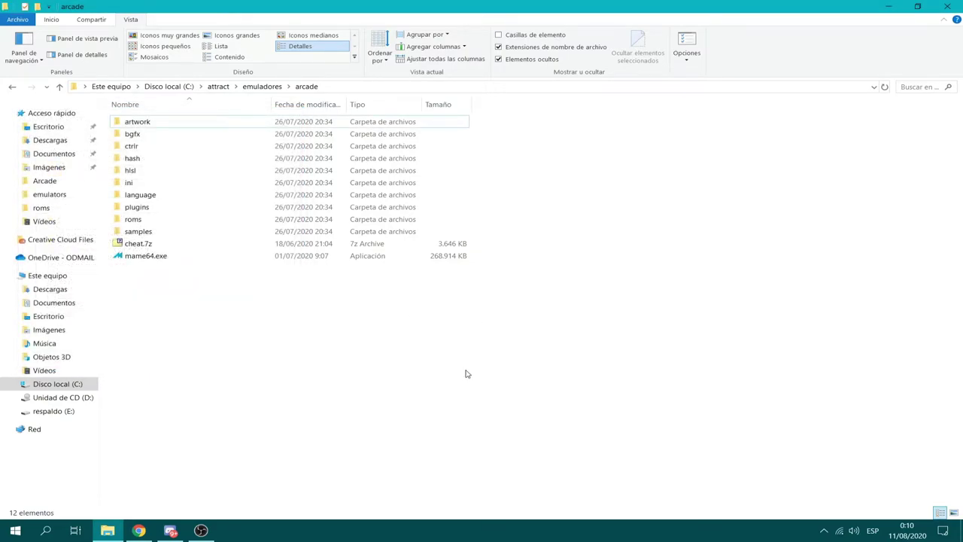
pyautogui.click(52, 24)
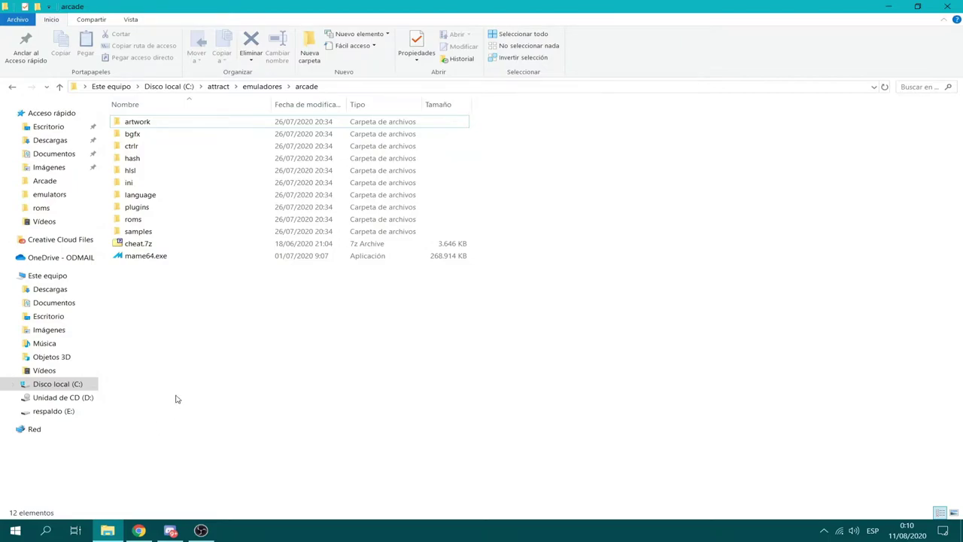
# - Open a Command Prompt by running cmd and move its window clear of the arcade folder's path
pyautogui.press('super+r')
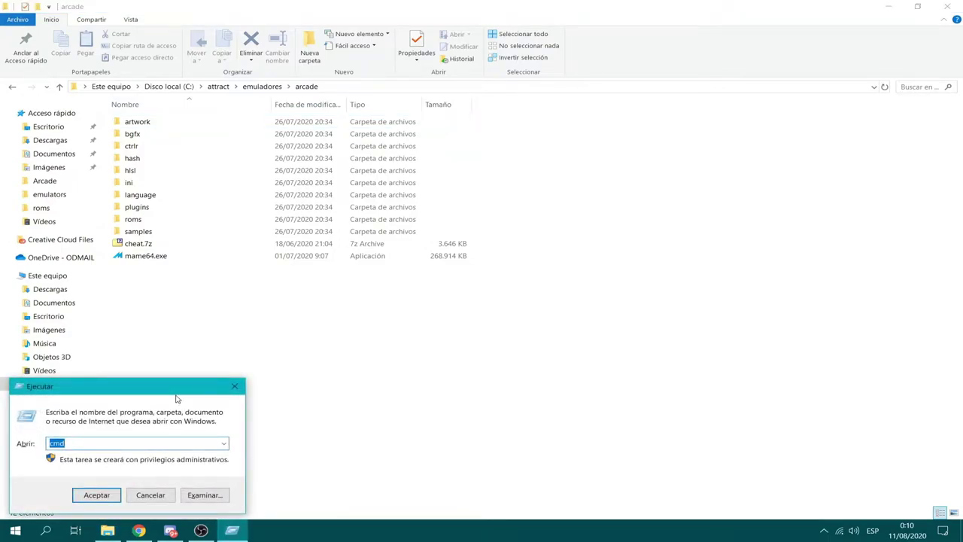
pyautogui.press('BackSpace')
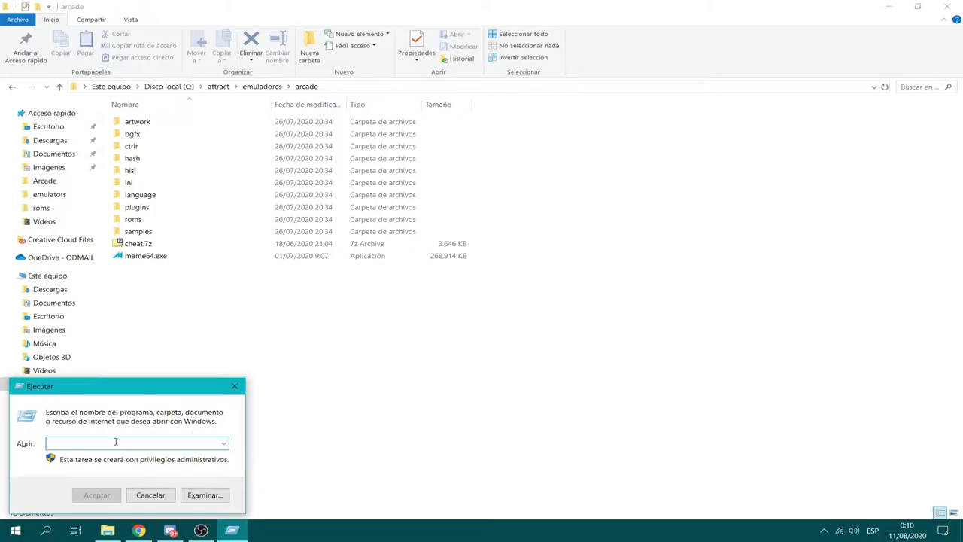
pyautogui.write('cmd')
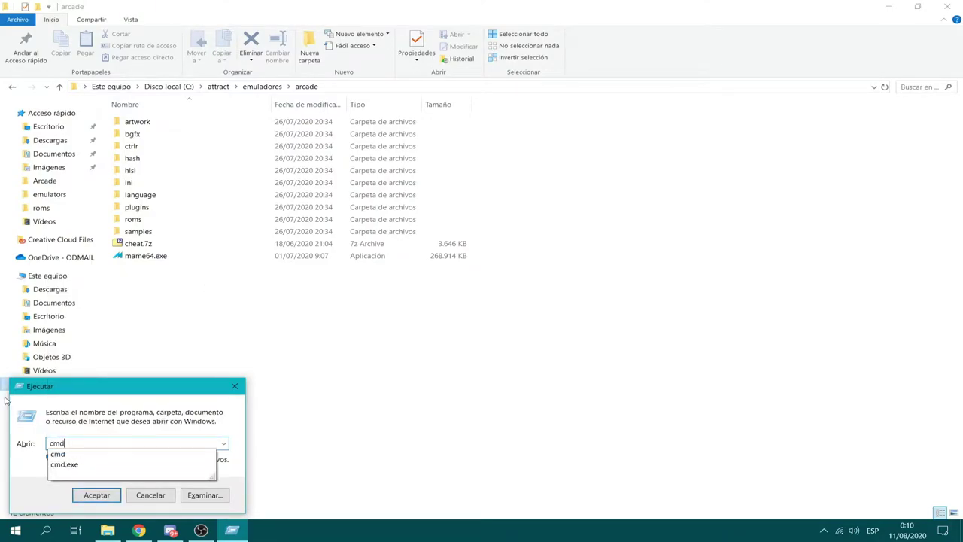
pyautogui.click(70, 429)
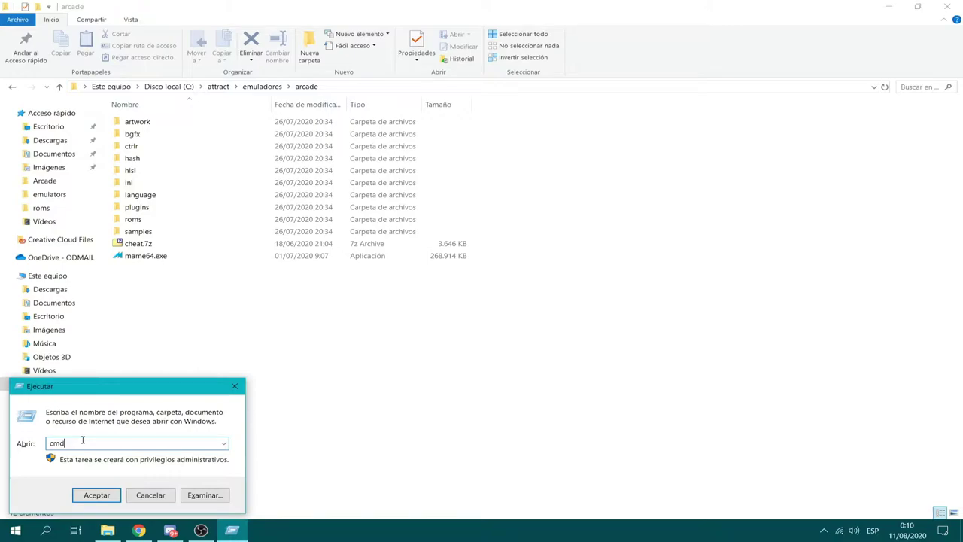
pyautogui.press('Return')
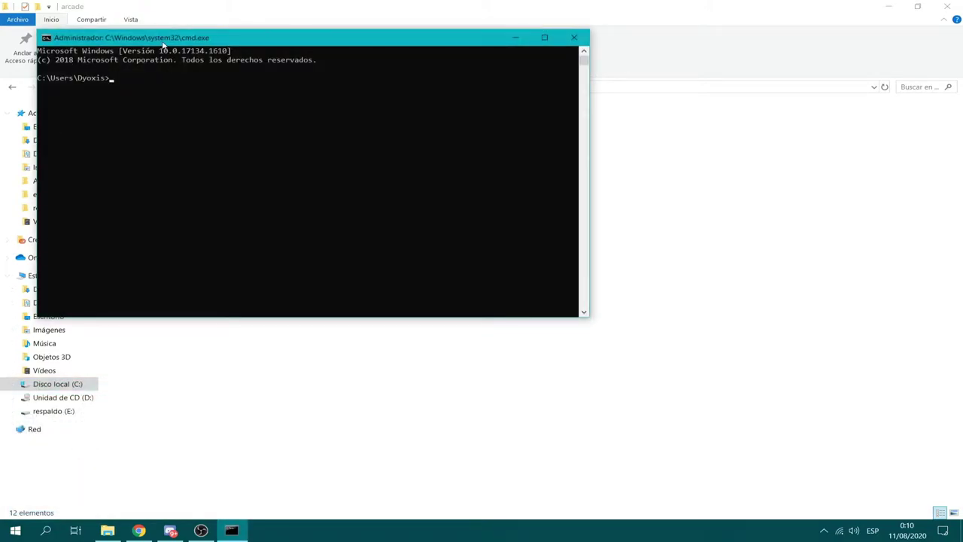
pyautogui.moveTo(163, 46); pyautogui.dragTo(278, 128)
pyautogui.moveTo(153, 161); pyautogui.dragTo(193, 164)
pyautogui.click(218, 162)
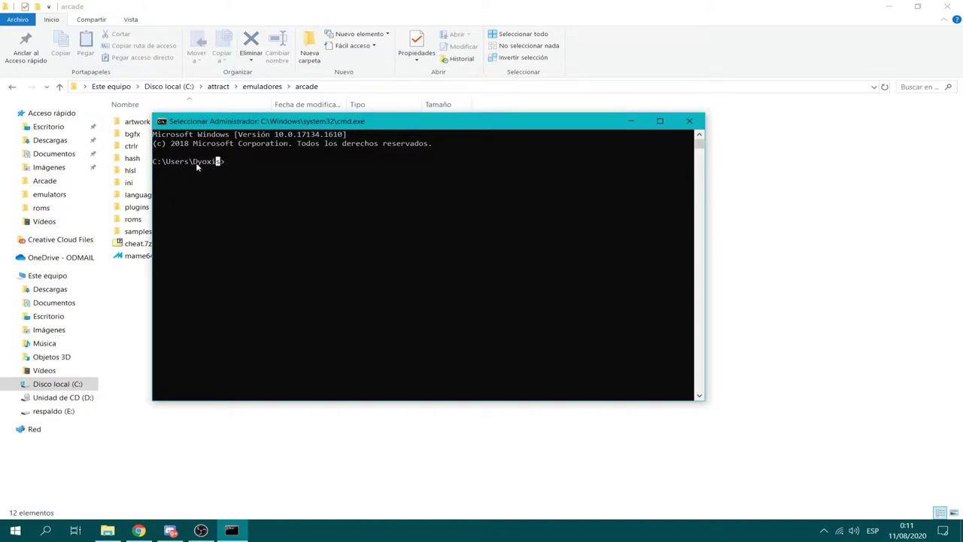
pyautogui.moveTo(226, 122); pyautogui.dragTo(377, 158)
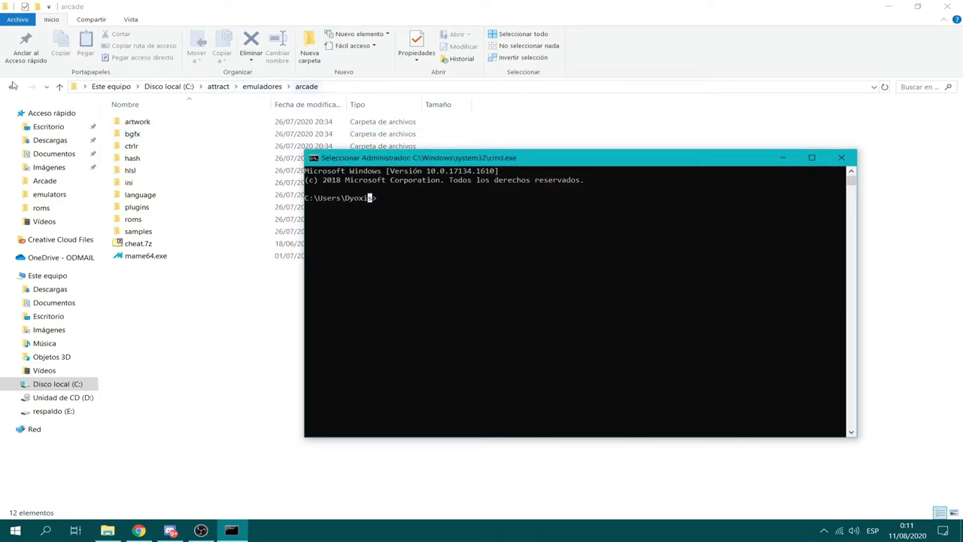
# - Display the full path of the arcade folder in File Explorer
pyautogui.click(337, 89)
pyautogui.click(337, 90)
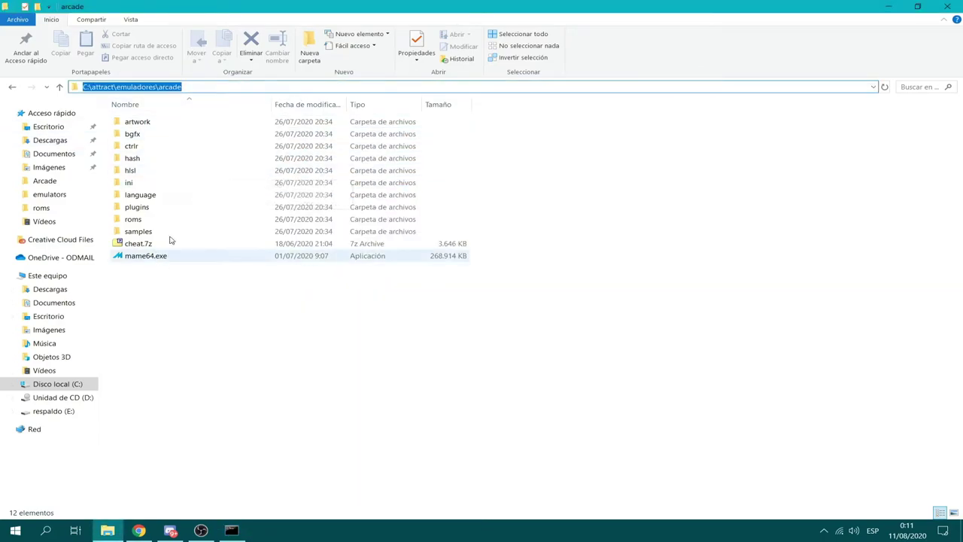
pyautogui.click(184, 86)
pyautogui.moveTo(182, 87); pyautogui.dragTo(20, 90)
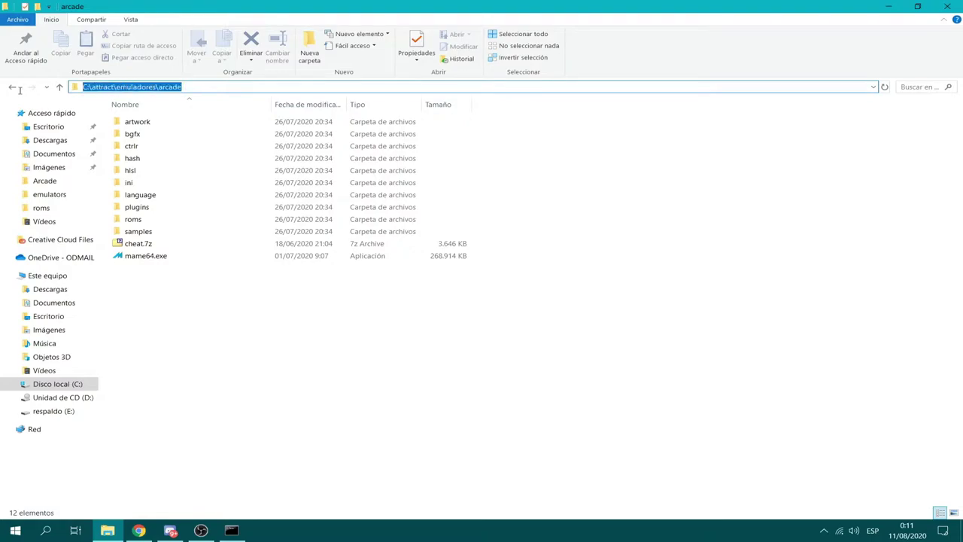
pyautogui.click(179, 88)
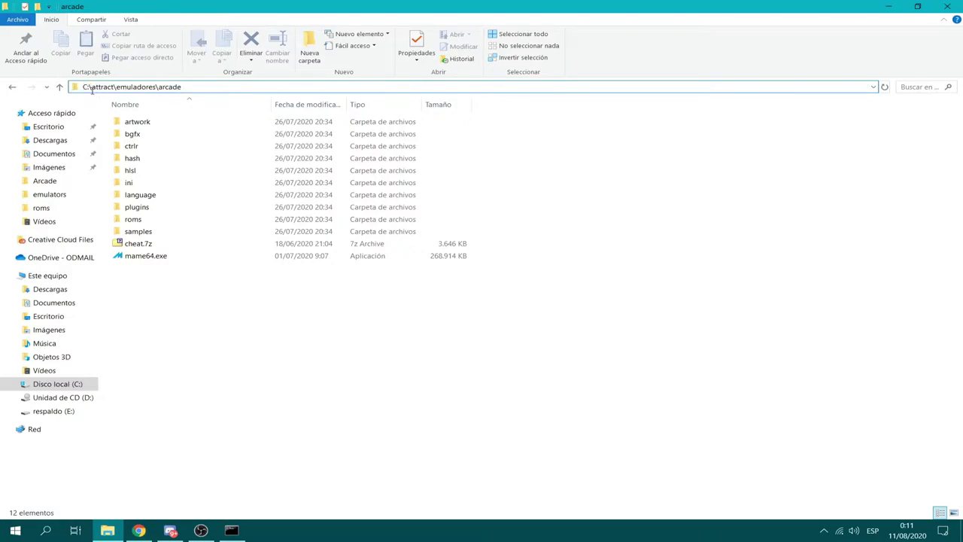
# - Change the Command Prompt's working directory to c:\attract\emuladores\arcade
pyautogui.click(232, 527)
pyautogui.click(409, 220)
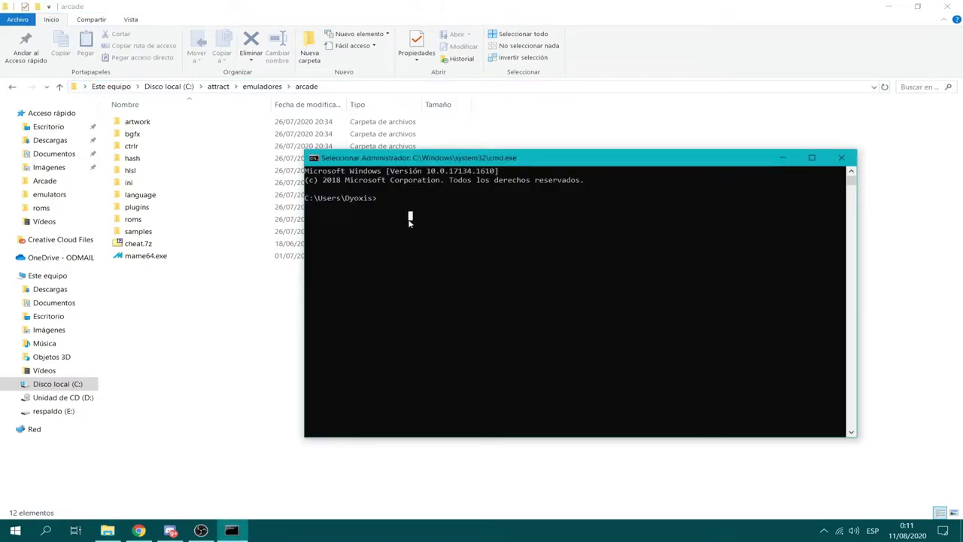
pyautogui.write('cd')
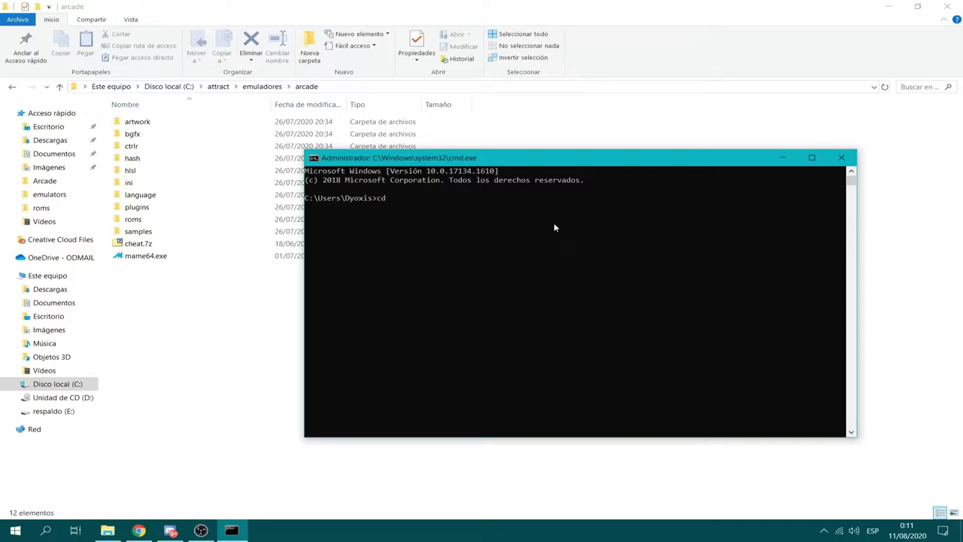
pyautogui.write('c:\\')
pyautogui.write('attract\\emuladores\\arcade')
pyautogui.press('Return')
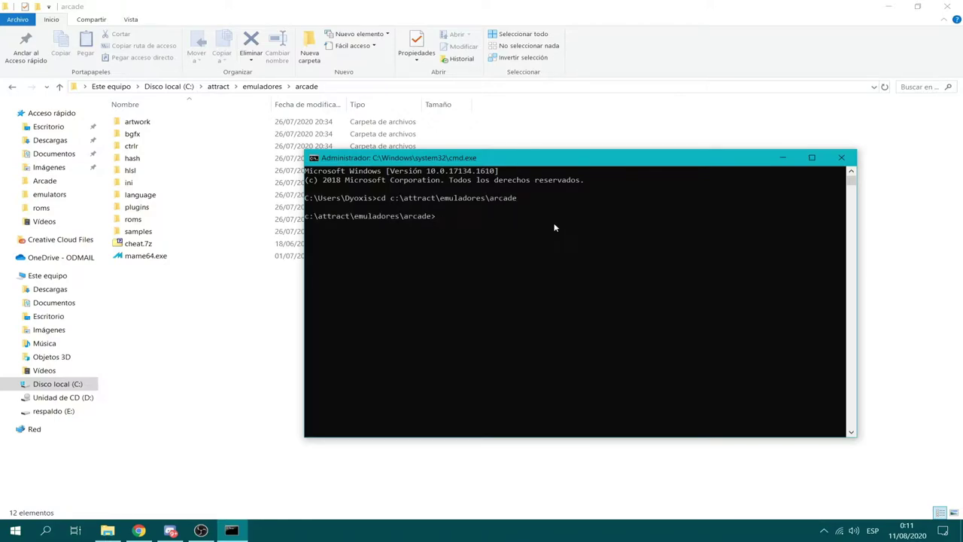
# - Run mame64 -cc in the arcade folder to generate fresh configuration files
pyautogui.write('mame64')
pyautogui.write('-cc')
pyautogui.press('Return')
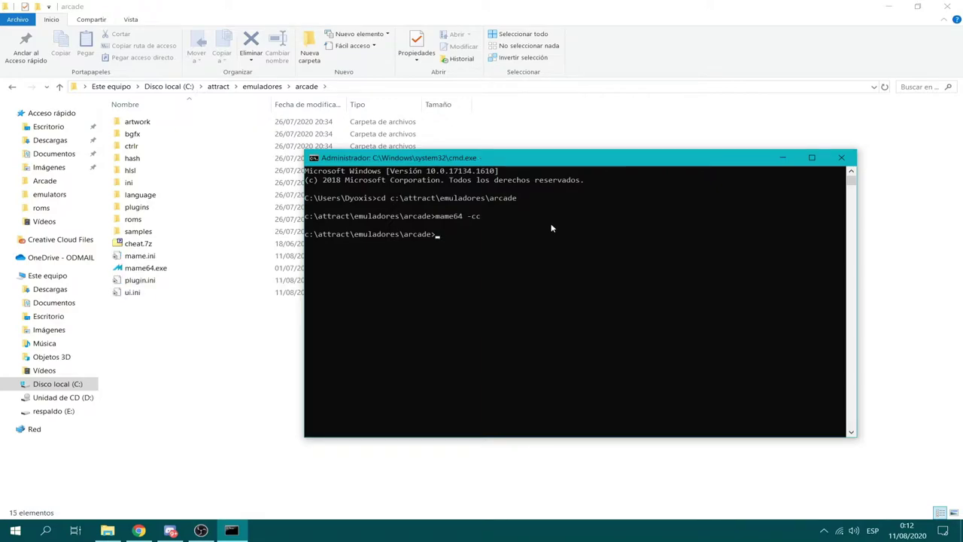
# - Check for mame.ini, plugin.ini and ui.ini in the arcade folder and close the Command Prompt
pyautogui.click(190, 261)
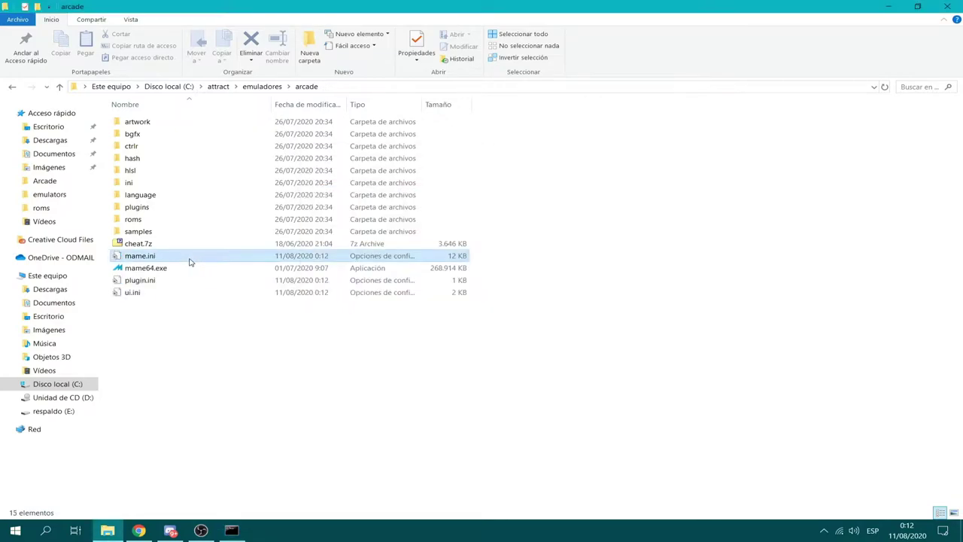
pyautogui.click(158, 280)
pyautogui.click(157, 293)
pyautogui.click(232, 530)
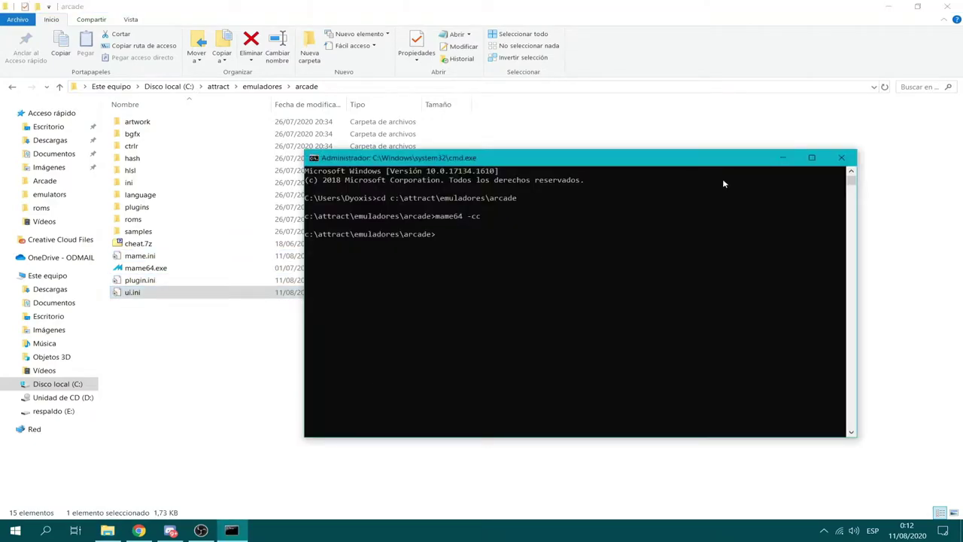
pyautogui.click(843, 158)
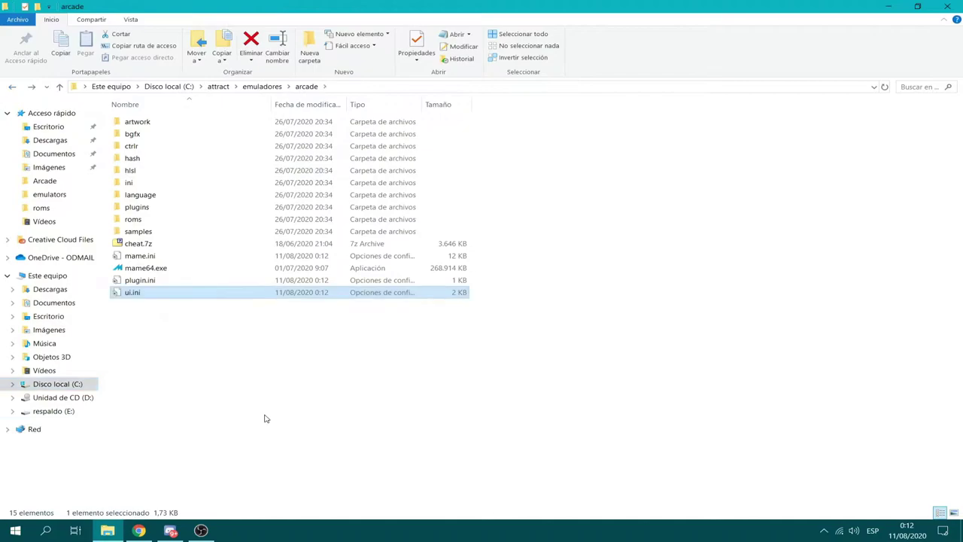
# - Open the arcade folder's mame.ini in Notepad and review its core configuration and core search path headings
pyautogui.click(265, 418)
pyautogui.doubleClick(148, 257)
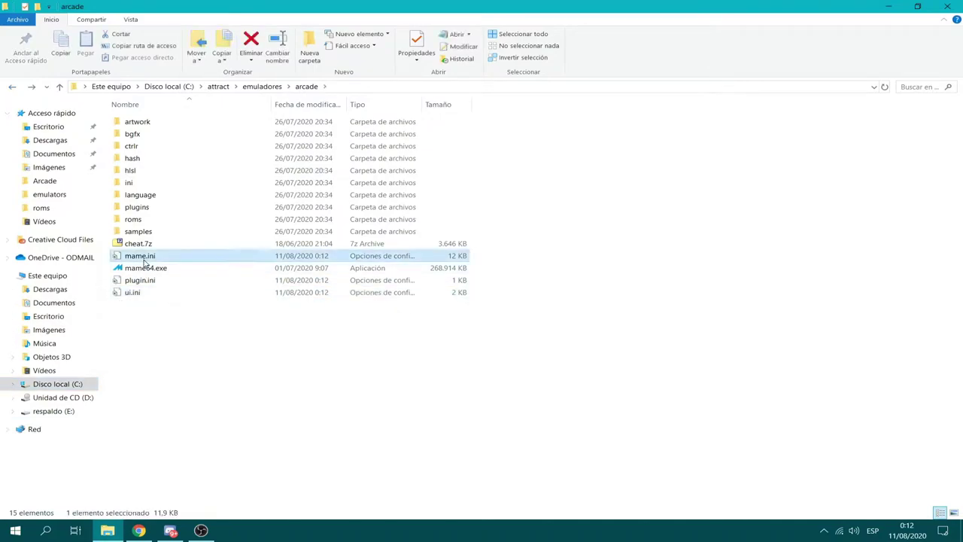
pyautogui.doubleClick(486, 212)
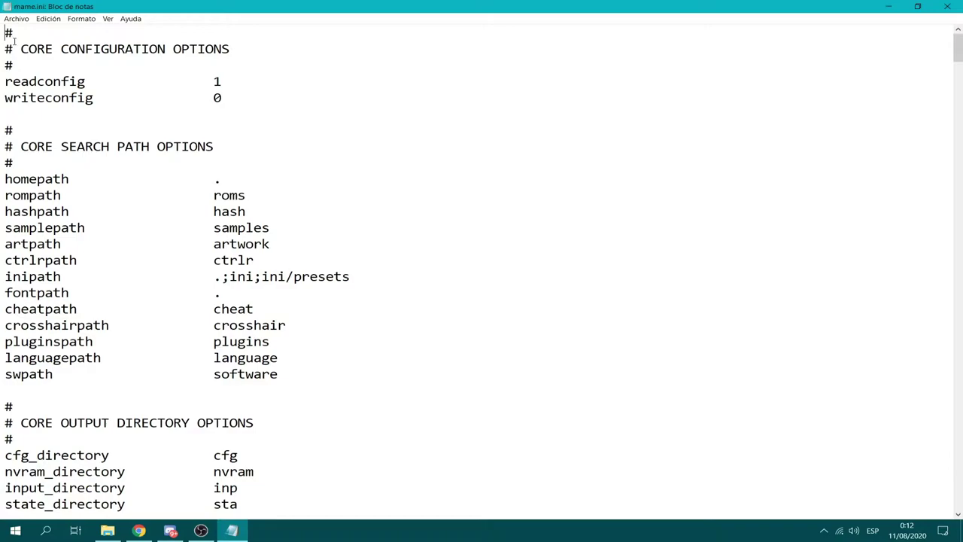
pyautogui.moveTo(4, 32); pyautogui.dragTo(64, 61)
pyautogui.click(80, 66)
pyautogui.moveTo(6, 33); pyautogui.dragTo(149, 65)
pyautogui.click(148, 65)
pyautogui.moveTo(21, 146); pyautogui.dragTo(218, 146)
pyautogui.click(224, 145)
# - Set sleep to 0 under the core performance options in mame.ini
pyautogui.scroll(-1, 218, 189)
pyautogui.scroll(-7, 119, 200)
pyautogui.scroll(-7, 88, 207)
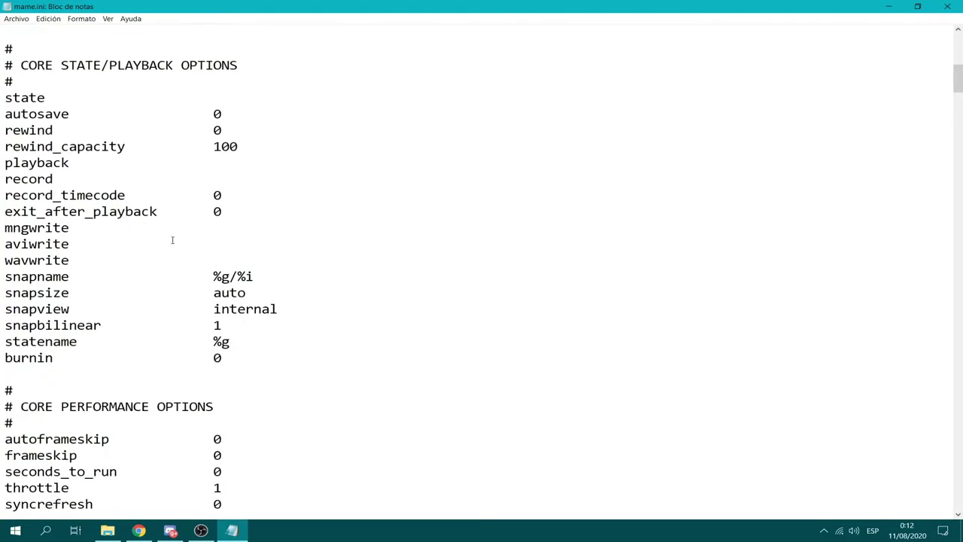
pyautogui.click(231, 344)
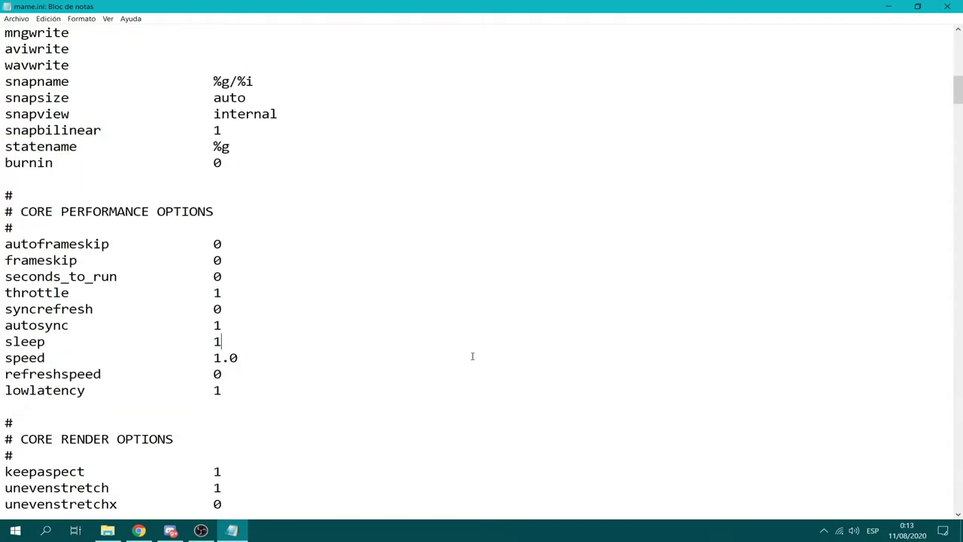
pyautogui.press('BackSpace')
pyautogui.write('0')
# - Check the lowlatency setting under the core performance options
pyautogui.tripleClick(215, 390)
pyautogui.moveTo(231, 393); pyautogui.dragTo(54, 374)
pyautogui.click(56, 389)
pyautogui.scroll(-3, 154, 366)
pyautogui.moveTo(12, 244); pyautogui.dragTo(226, 245)
pyautogui.click(226, 246)
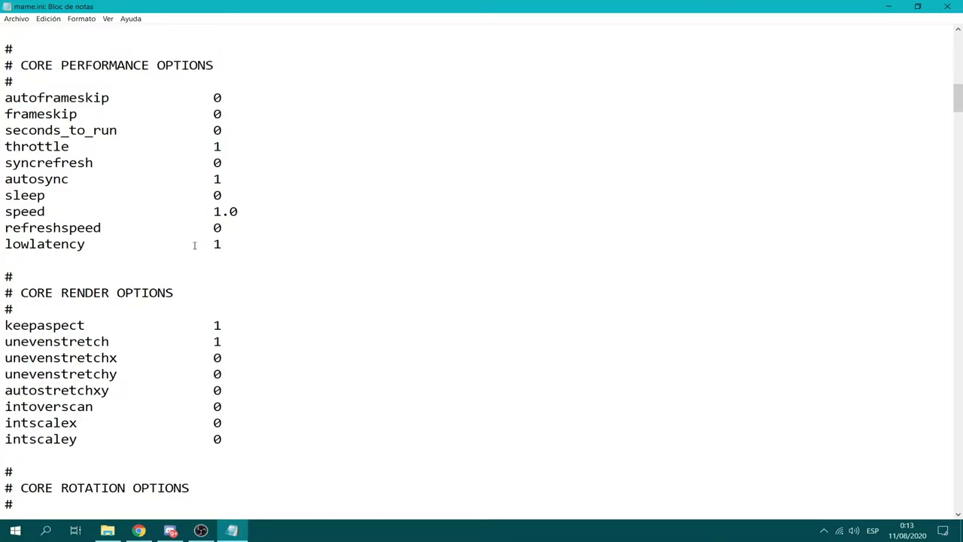
# - Examine the render, rotation, artwork and screen options and the ctrlr entry under core input options
pyautogui.scroll(-3, 194, 244)
pyautogui.scroll(-1, 204, 254)
pyautogui.scroll(1, 209, 252)
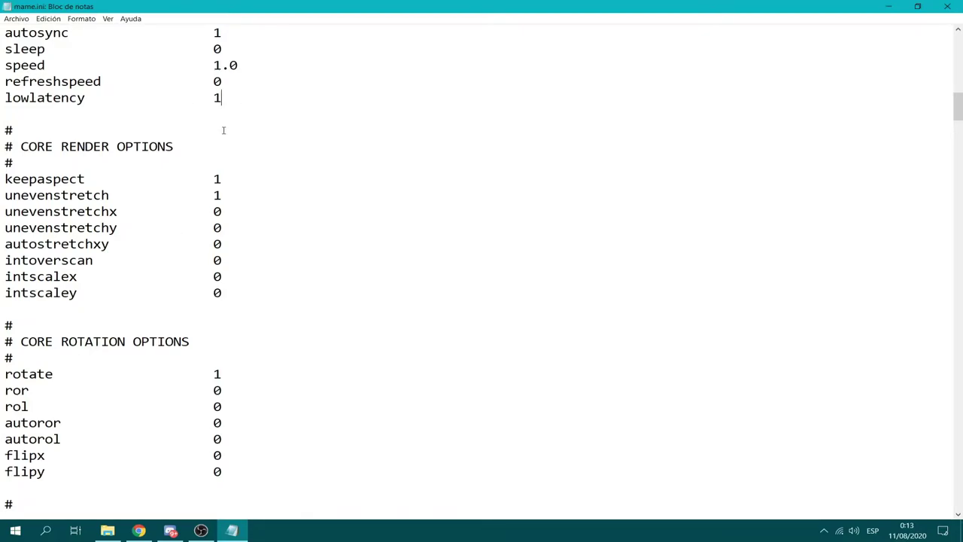
pyautogui.scroll(-6, 219, 151)
pyautogui.scroll(-2, 158, 300)
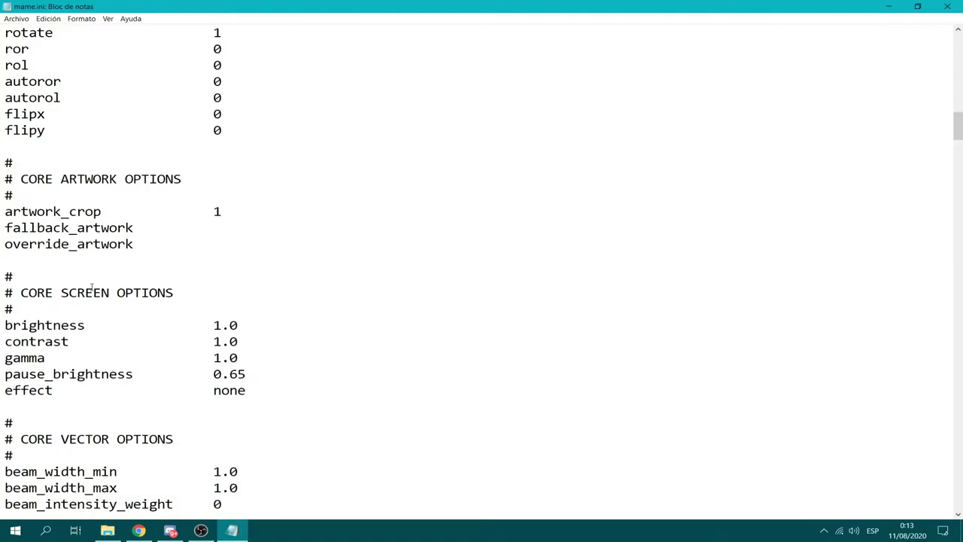
pyautogui.scroll(-9, 66, 264)
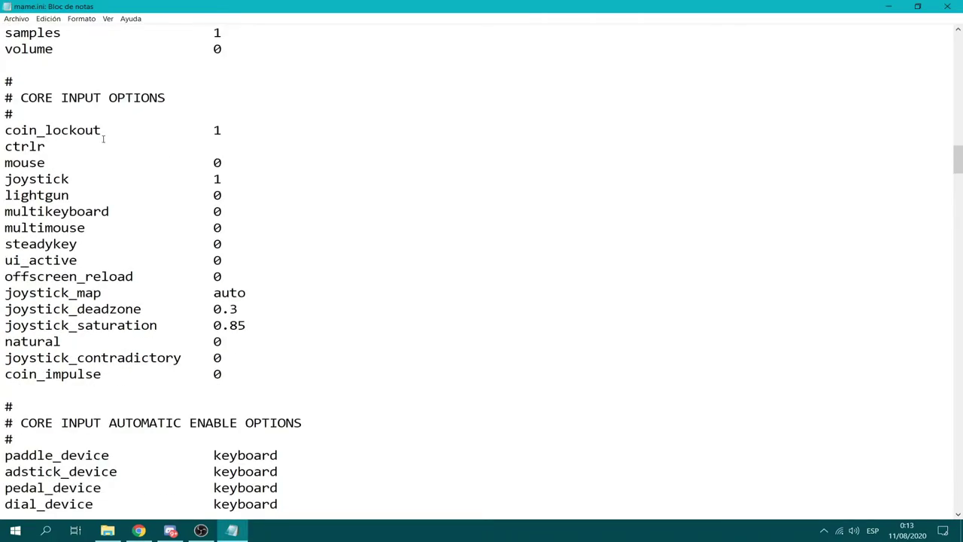
pyautogui.moveTo(6, 146); pyautogui.dragTo(220, 144)
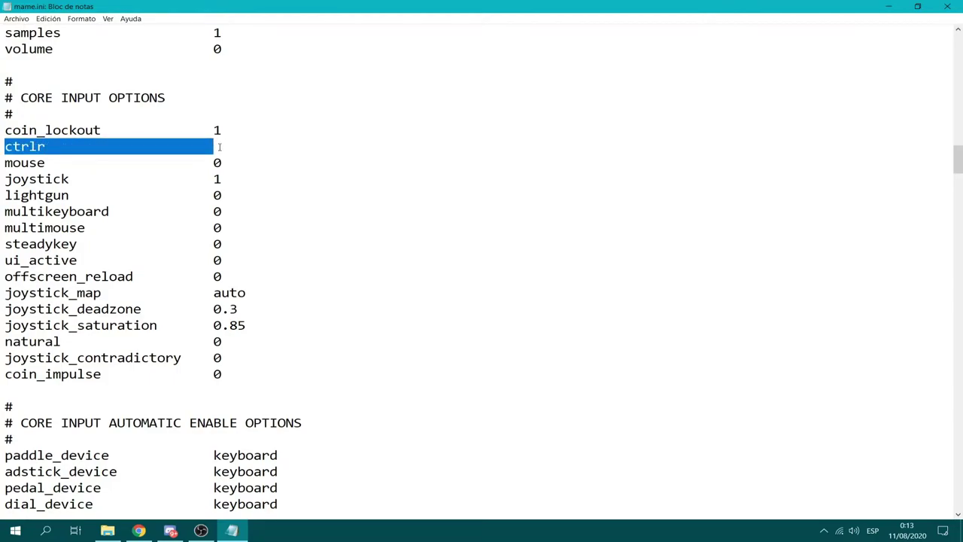
pyautogui.click(219, 147)
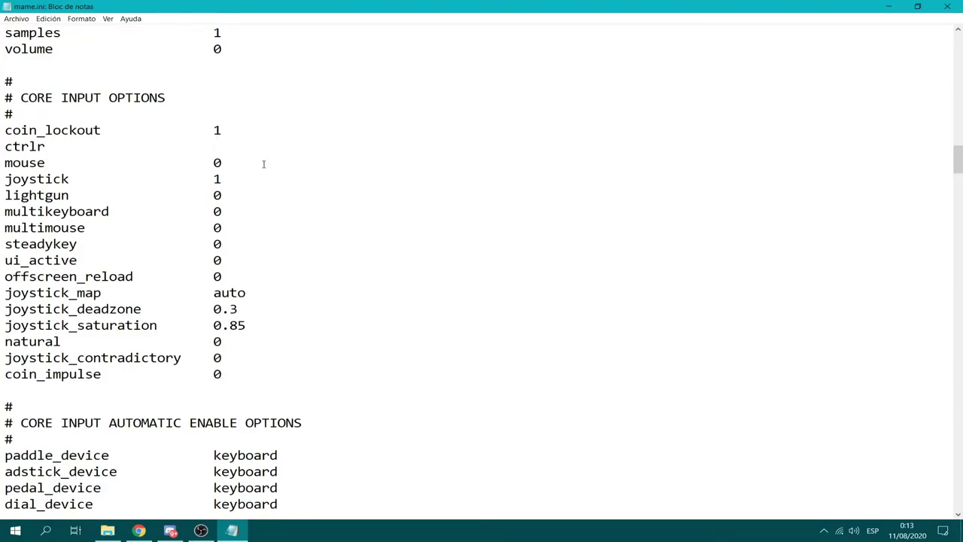
pyautogui.moveTo(13, 146); pyautogui.dragTo(205, 150)
pyautogui.click(218, 151)
# - Set cheat to 1 and language to Spanish under the core misc options in mame.ini
pyautogui.scroll(-7, 189, 254)
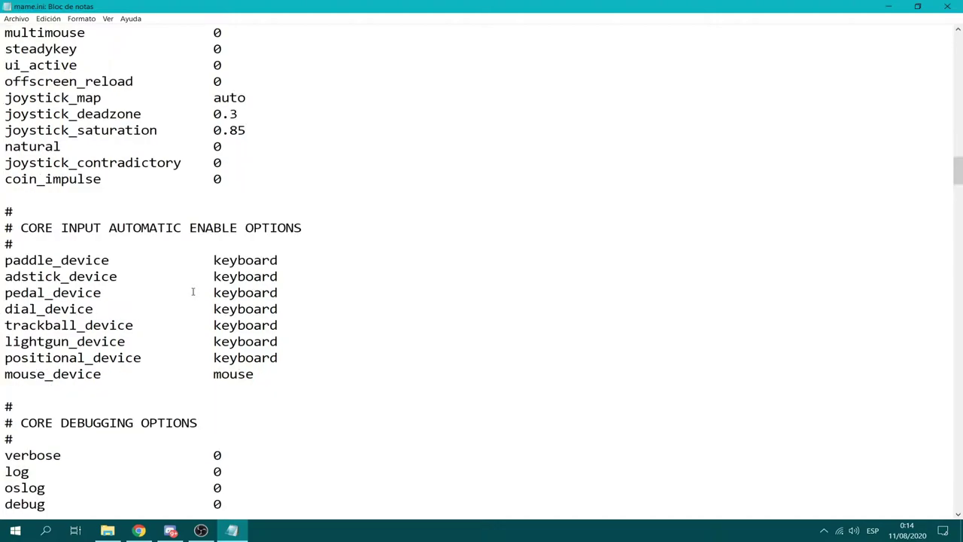
pyautogui.scroll(-7, 140, 286)
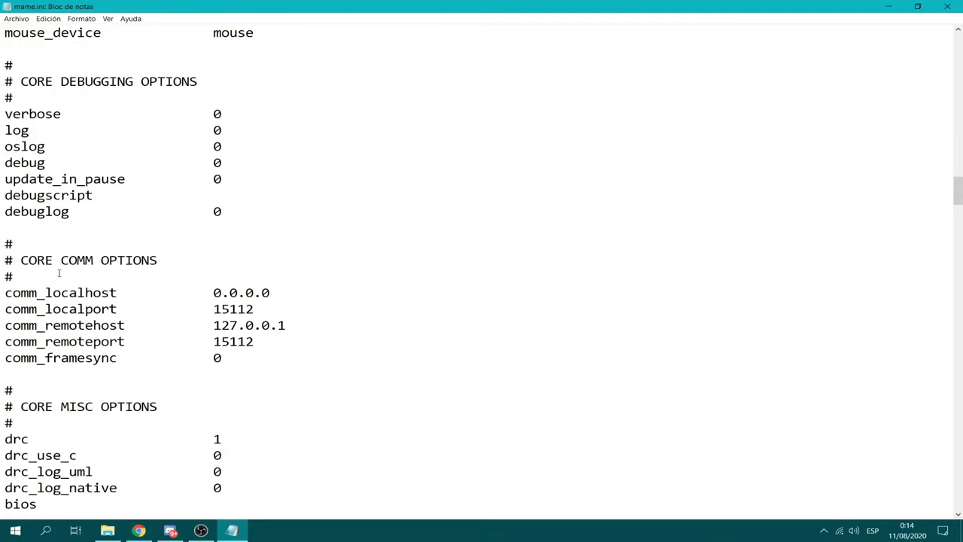
pyautogui.scroll(-3, 59, 273)
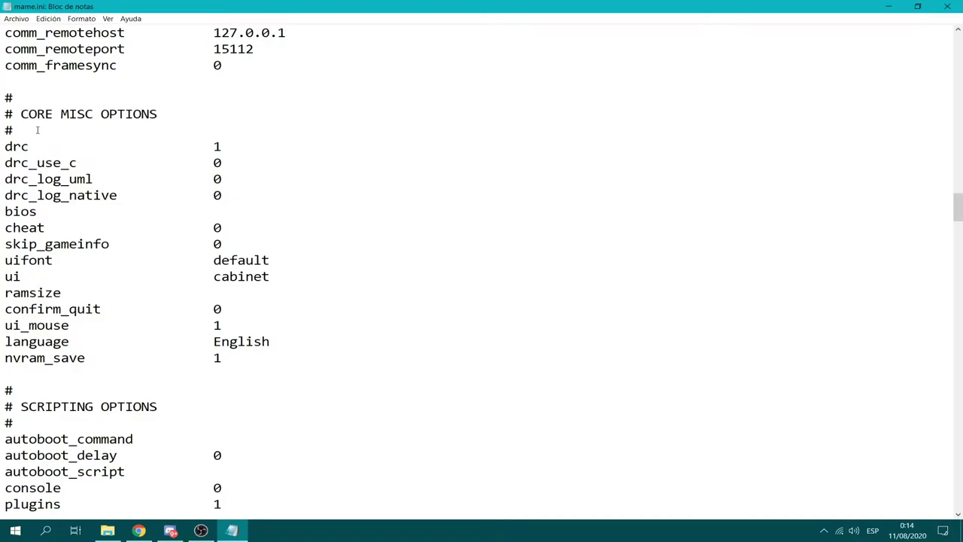
pyautogui.click(222, 228)
pyautogui.press('BackSpace')
pyautogui.write('1')
pyautogui.moveTo(214, 342); pyautogui.dragTo(285, 342)
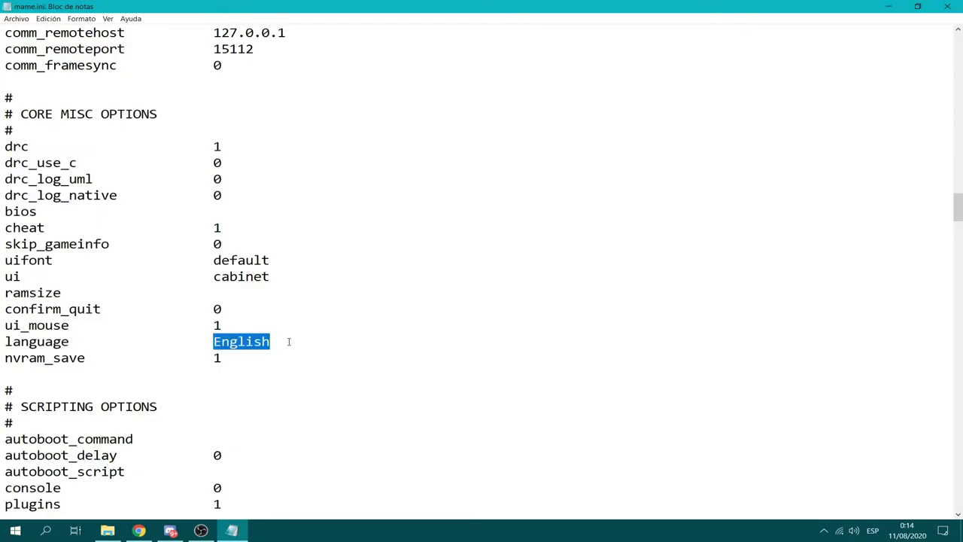
pyautogui.write('Spanish')
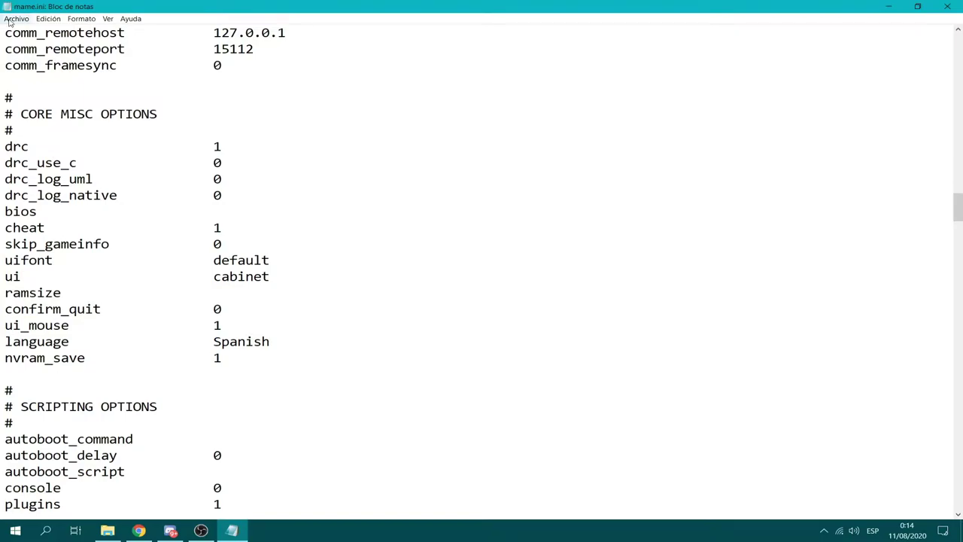
# - Set monitor to LCD under the core switchres options
pyautogui.scroll(-4, 155, 286)
pyautogui.scroll(-9, 154, 265)
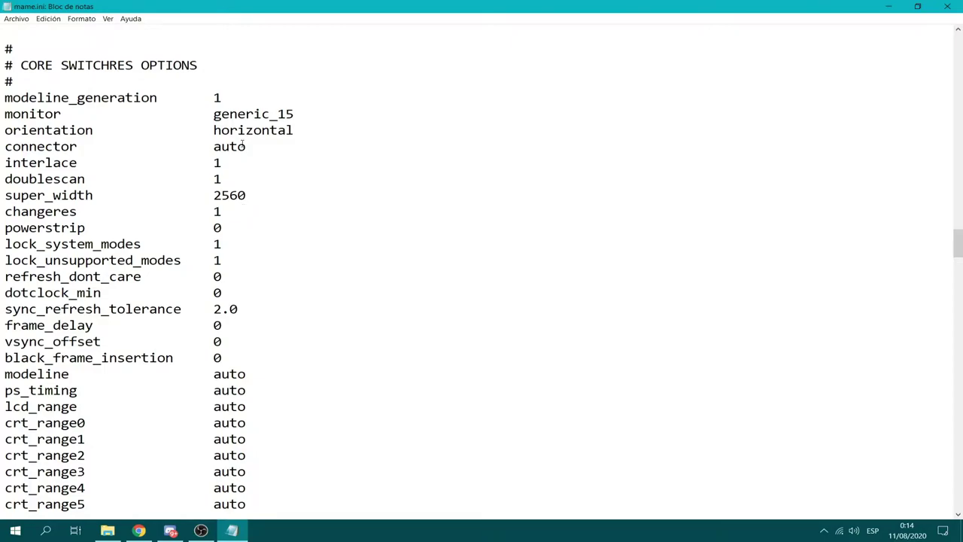
pyautogui.moveTo(213, 113); pyautogui.dragTo(295, 113)
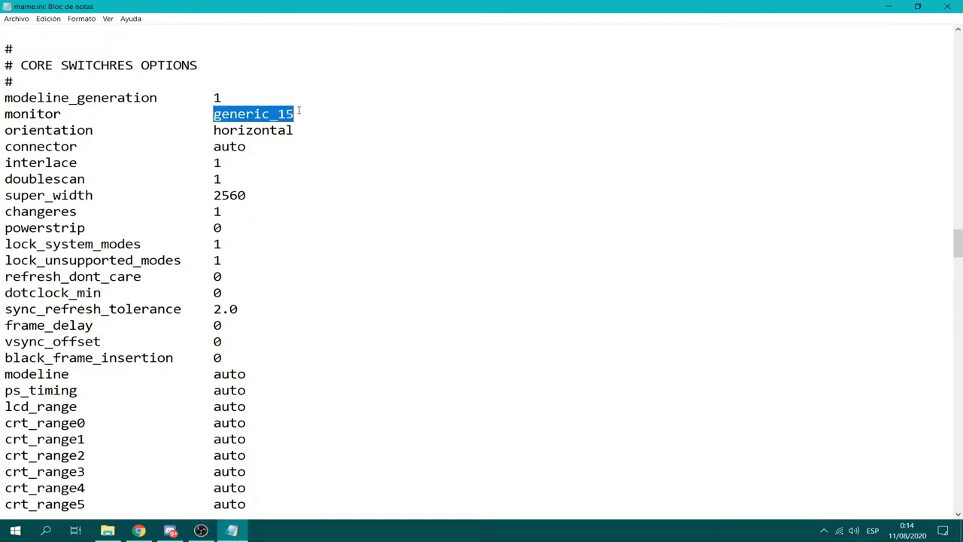
pyautogui.write('LCD')
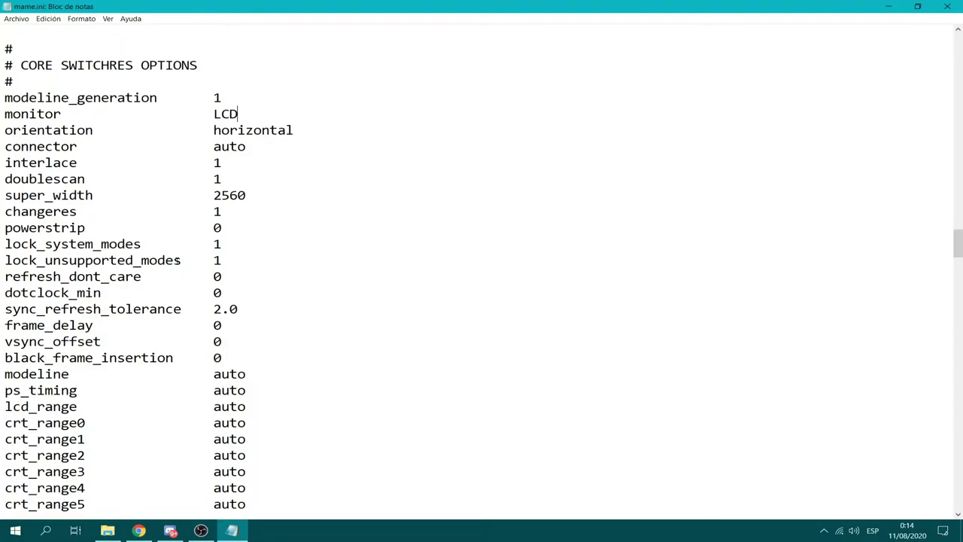
# - Review the core switchres options, from modeline generation through the CRT range entries
pyautogui.scroll(-8, 268, 252)
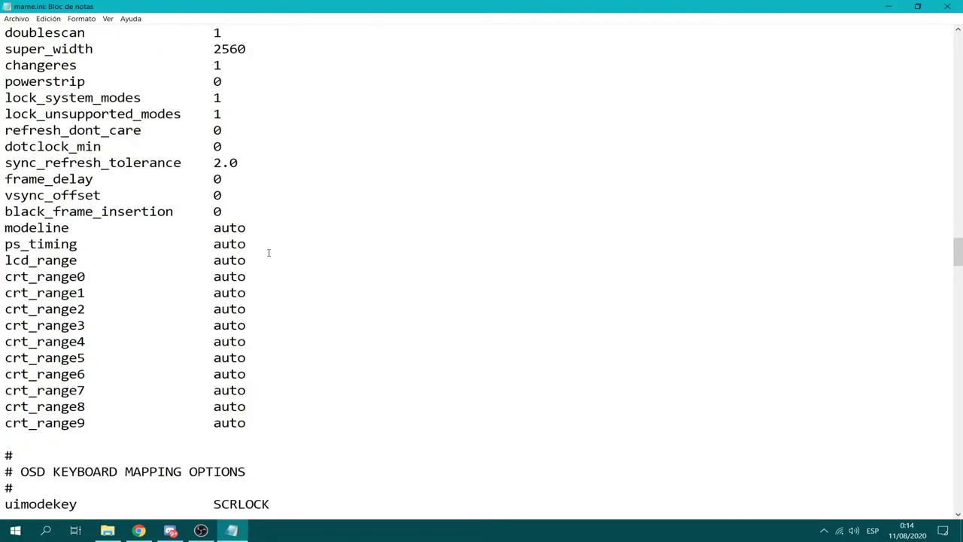
pyautogui.scroll(3, 225, 286)
pyautogui.scroll(4, 214, 256)
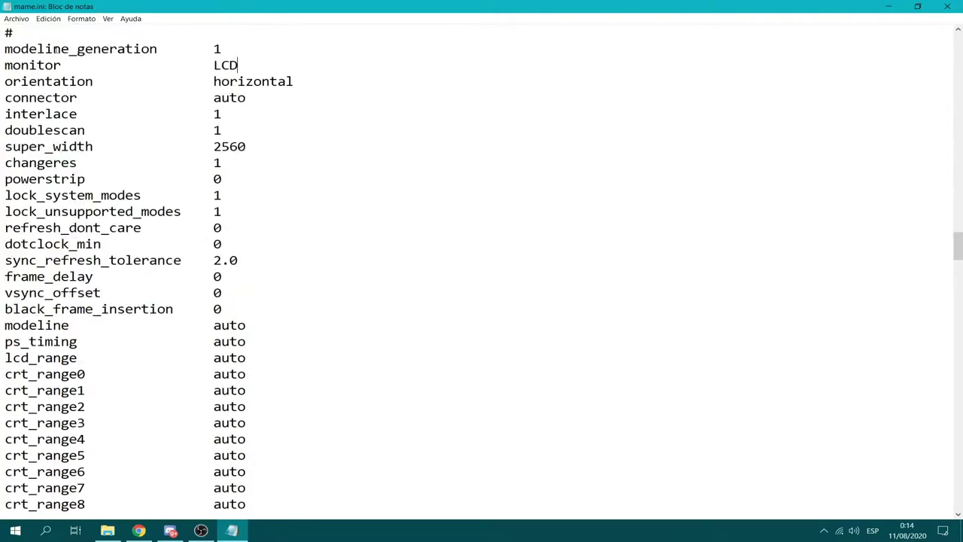
pyautogui.scroll(1, 30, 113)
pyautogui.moveTo(21, 65); pyautogui.dragTo(210, 67)
pyautogui.click(211, 67)
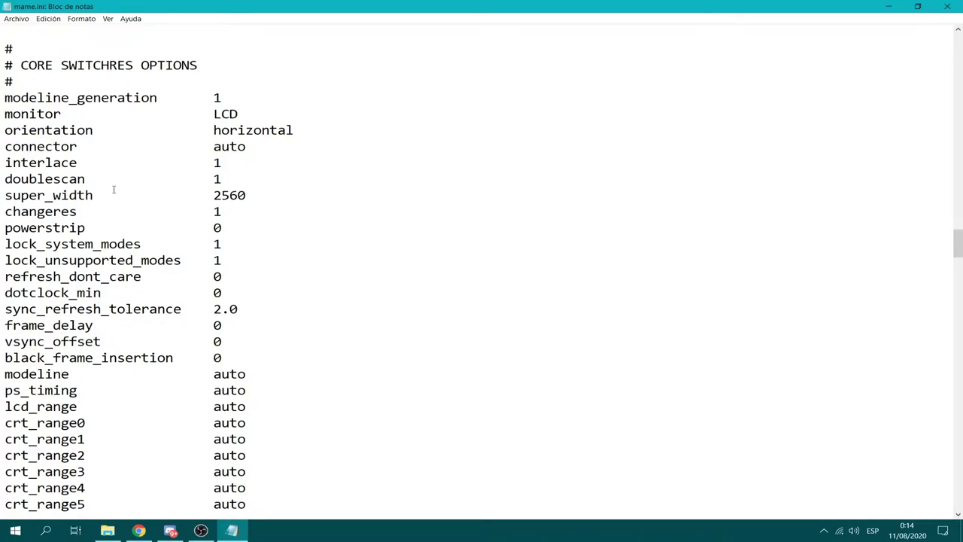
pyautogui.moveTo(13, 48); pyautogui.dragTo(314, 336)
pyautogui.click(315, 336)
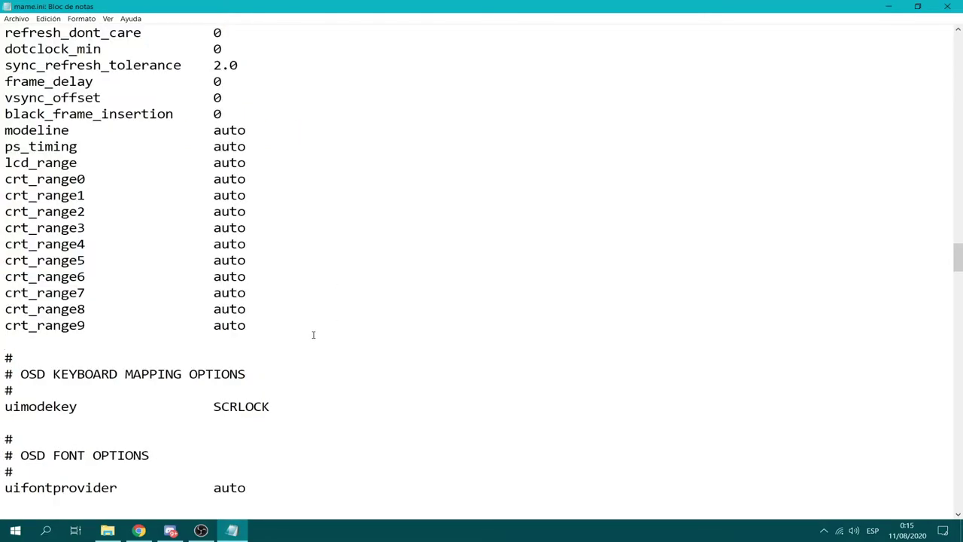
# - Try d3d as the video value under the OSD video options and return it to auto
pyautogui.scroll(-5, 314, 336)
pyautogui.scroll(-2, 213, 344)
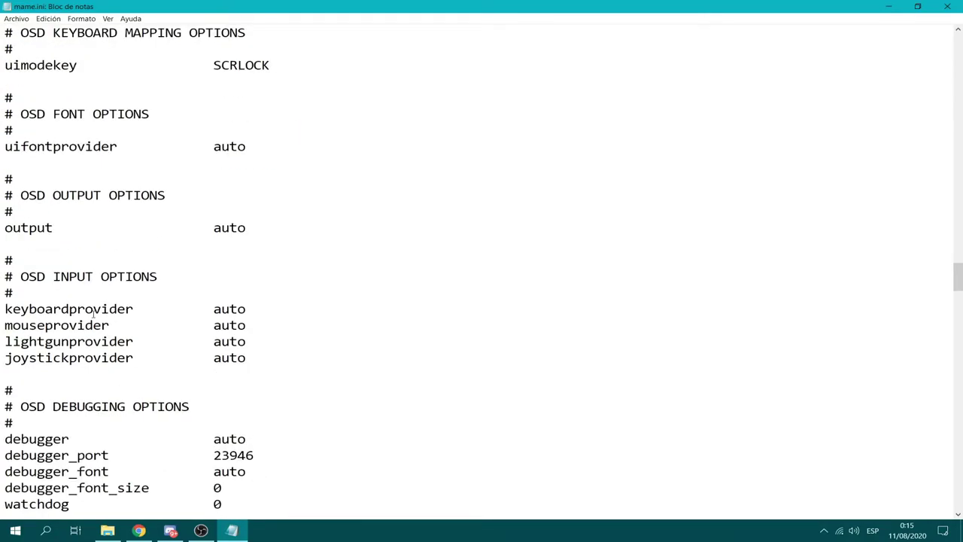
pyautogui.scroll(-7, 72, 260)
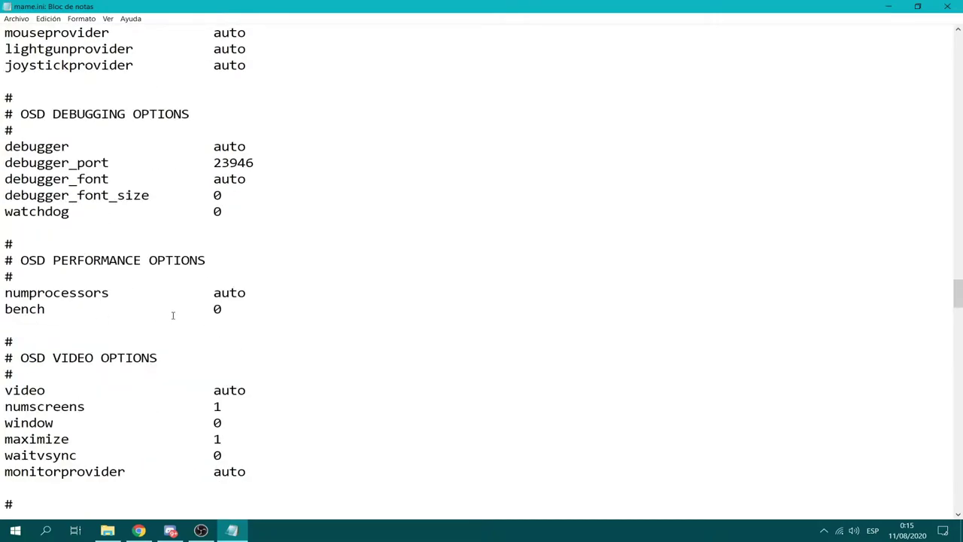
pyautogui.moveTo(21, 309); pyautogui.dragTo(167, 308)
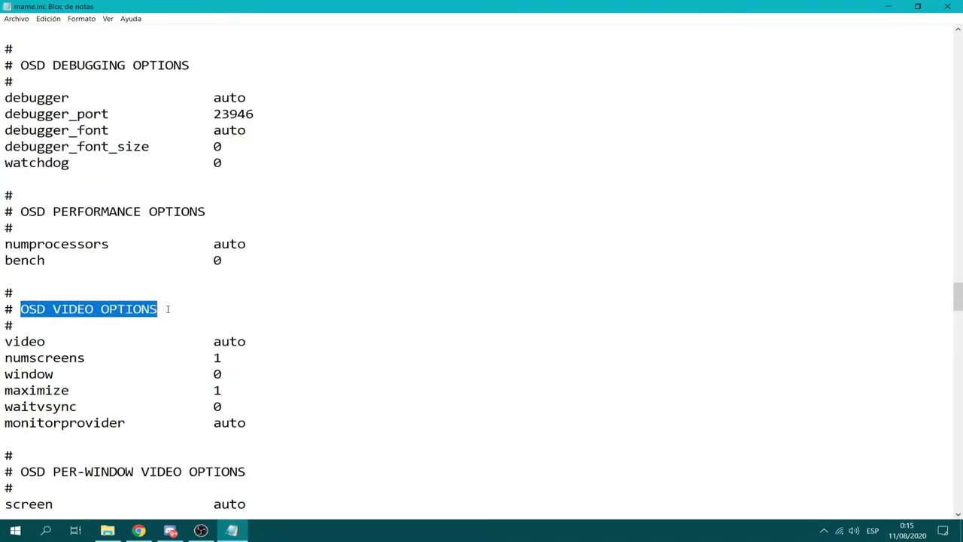
pyautogui.click(167, 309)
pyautogui.moveTo(213, 341)
pyautogui.mouseDown()
pyautogui.moveTo(263, 345)
pyautogui.moveTo(213, 340)
pyautogui.mouseUp()
pyautogui.click(276, 345)
pyautogui.write('d3d')
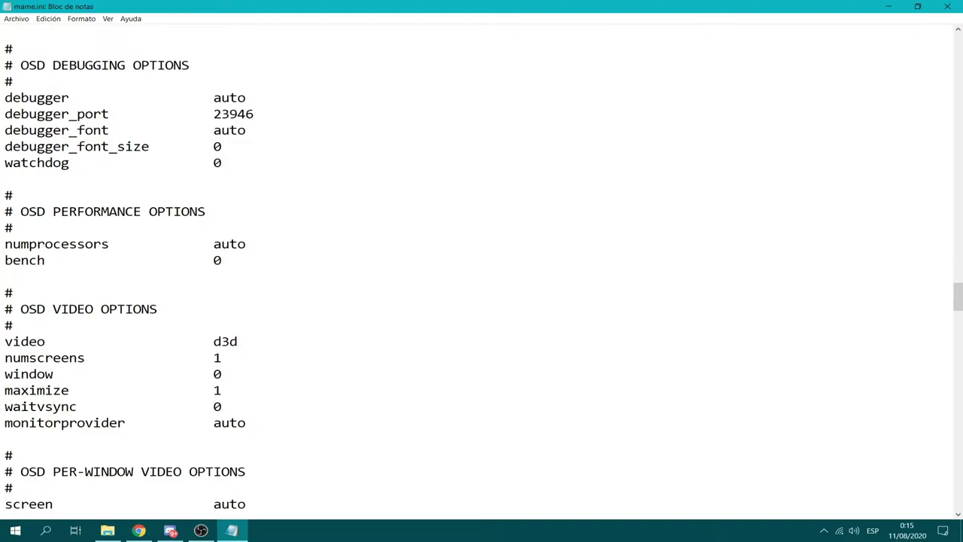
pyautogui.press('BackSpace')
pyautogui.press('BackSpace')
pyautogui.press('BackSpace')
pyautogui.write('auto')
# - Set window to 1 under the OSD video options
pyautogui.click(226, 376)
pyautogui.press('BackSpace')
pyautogui.write('1')
# - Set aspect to 4:3 under the OSD per-window video options
pyautogui.scroll(-4, 193, 400)
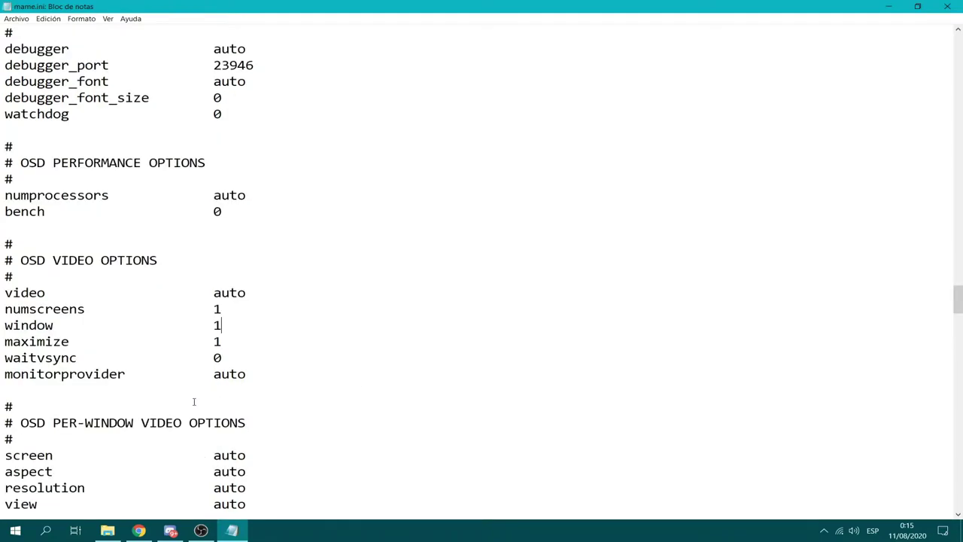
pyautogui.moveTo(214, 325); pyautogui.dragTo(251, 323)
pyautogui.write('3:')
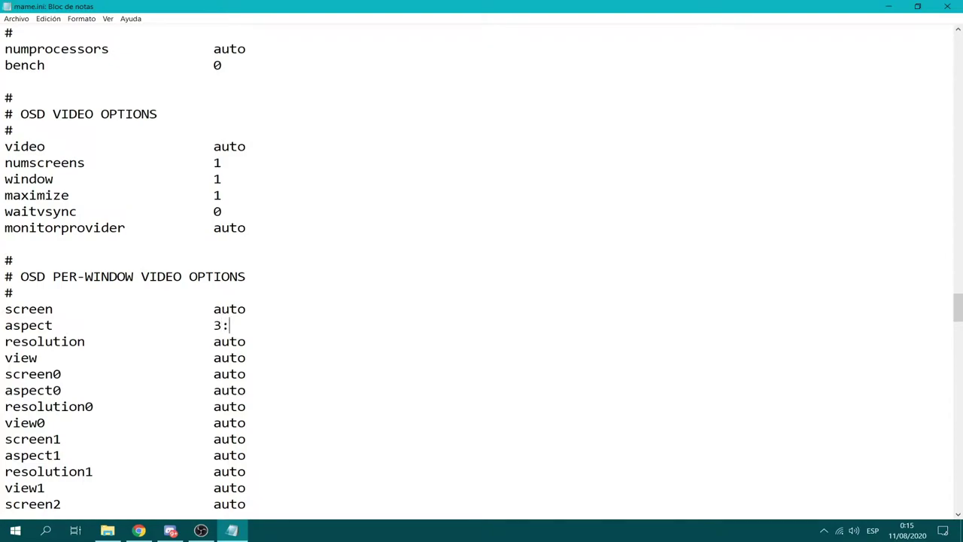
pyautogui.press('BackSpace')
pyautogui.press('BackSpace')
pyautogui.write('4:3')
# - Set priority to 1 under the Windows performance options
pyautogui.scroll(-9, 134, 298)
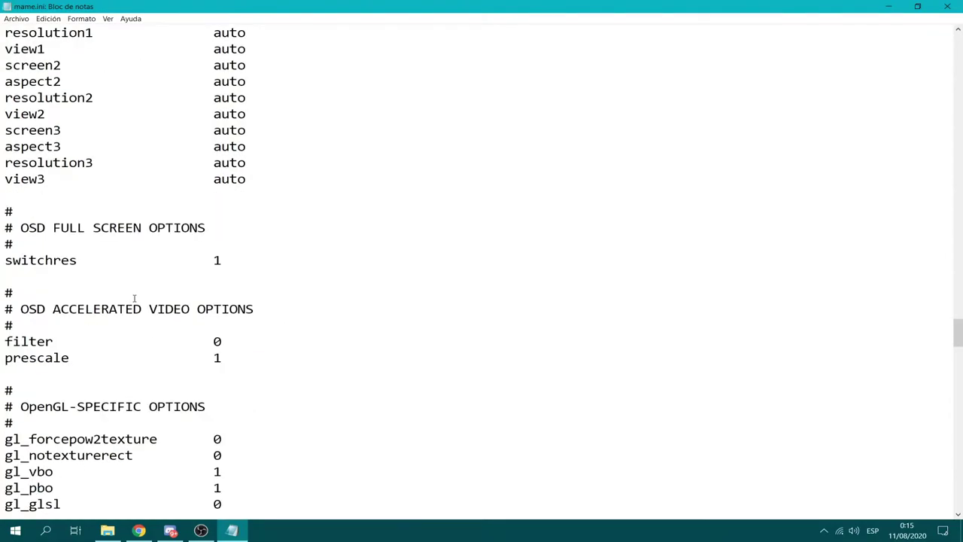
pyautogui.click(225, 261)
pyautogui.scroll(-7, 243, 271)
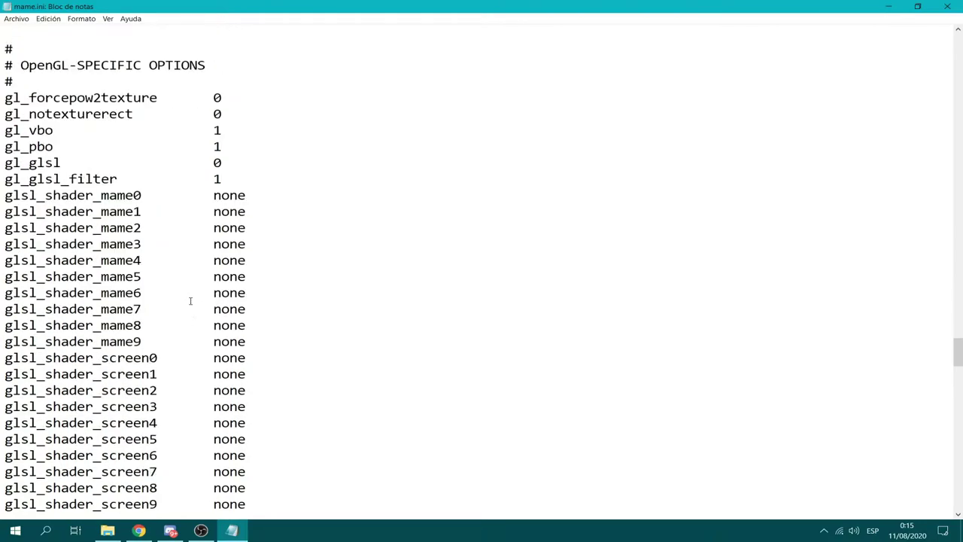
pyautogui.scroll(-8, 190, 301)
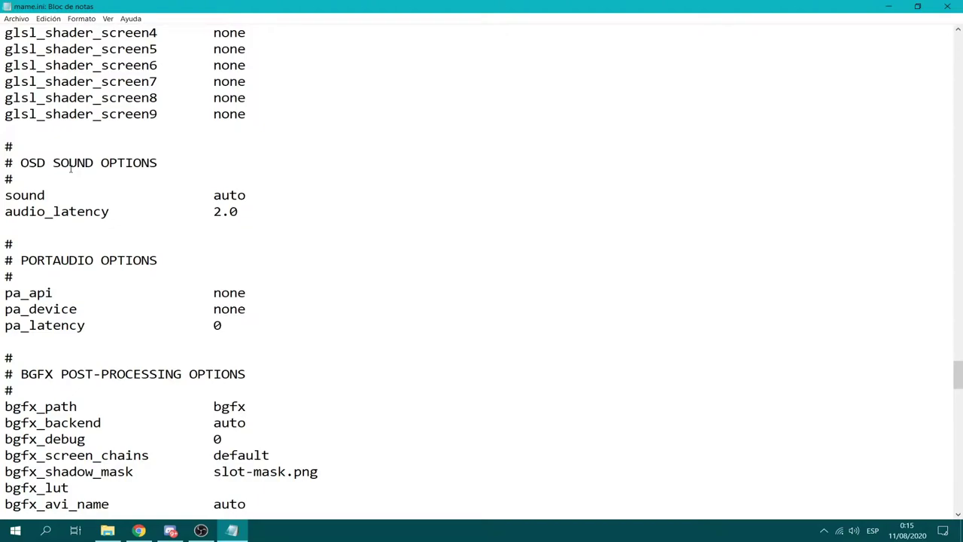
pyautogui.scroll(-5, 157, 340)
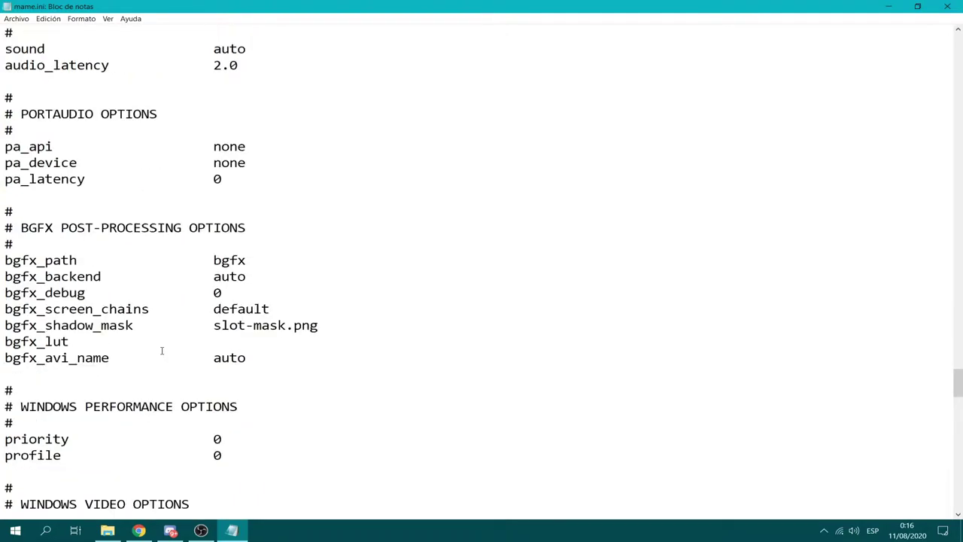
pyautogui.click(228, 341)
pyautogui.press('BackSpace')
pyautogui.write('1')
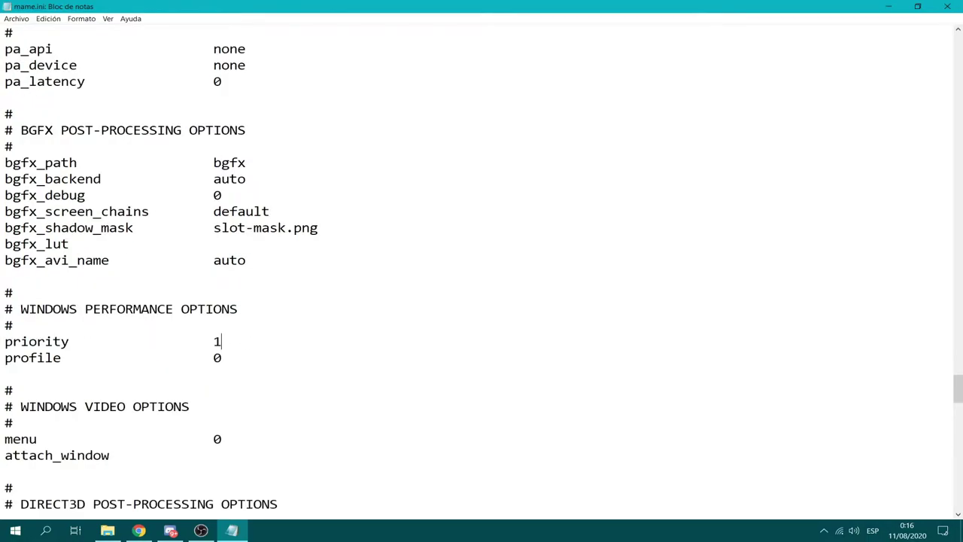
# - Examine the remaining post-processing options and the triplebuffer setting under the full screen options
pyautogui.scroll(-17, 283, 331)
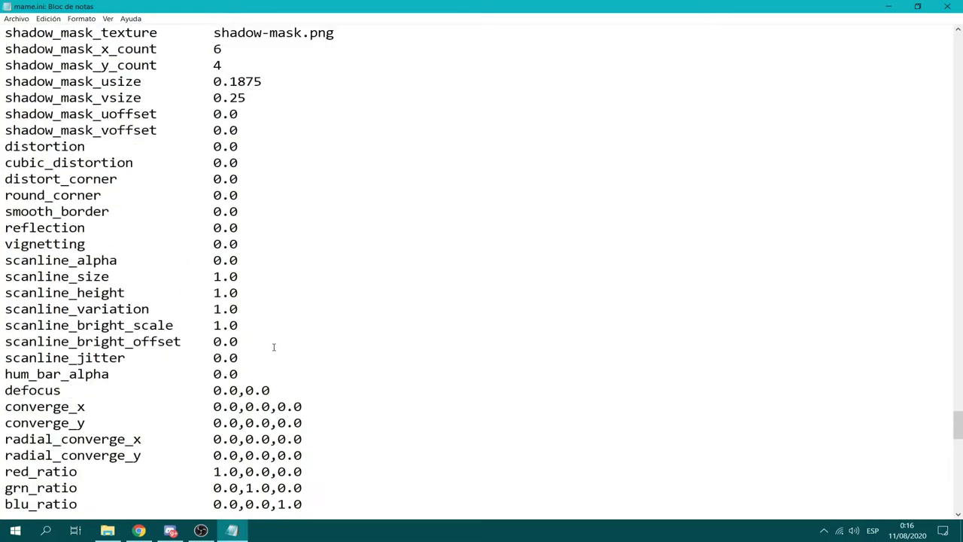
pyautogui.scroll(-20, 274, 345)
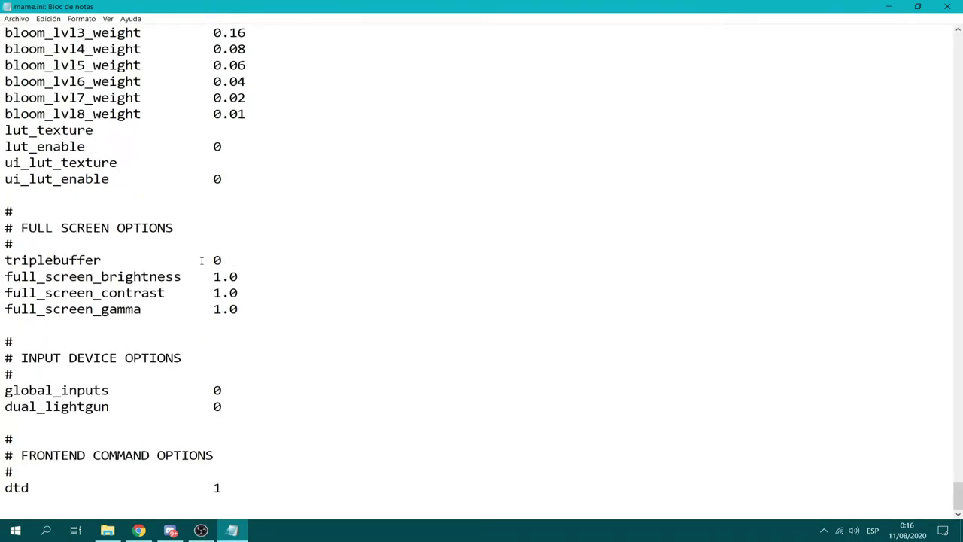
pyautogui.scroll(1, 193, 265)
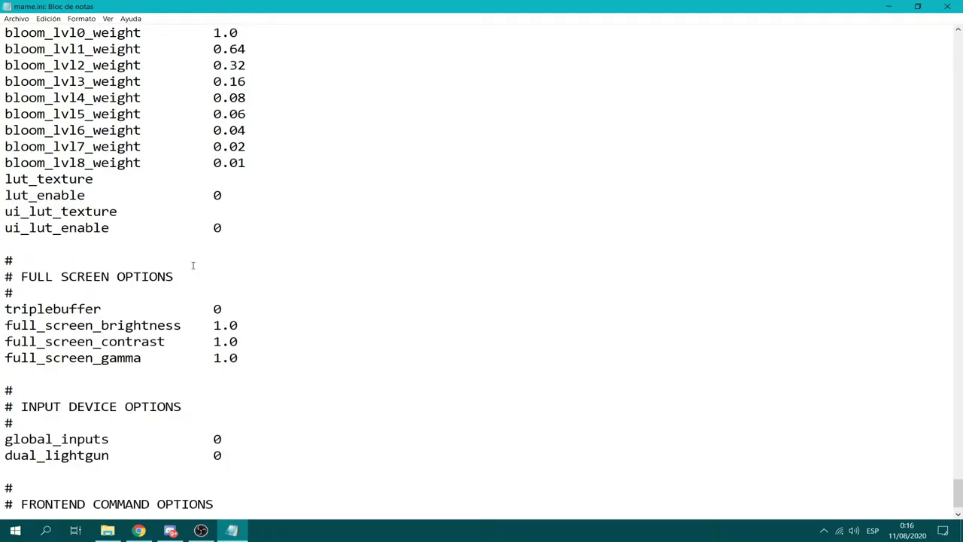
pyautogui.click(238, 307)
pyautogui.doubleClick(224, 302)
pyautogui.click(231, 308)
pyautogui.doubleClick(214, 308)
pyautogui.click(214, 308)
pyautogui.scroll(7, 174, 238)
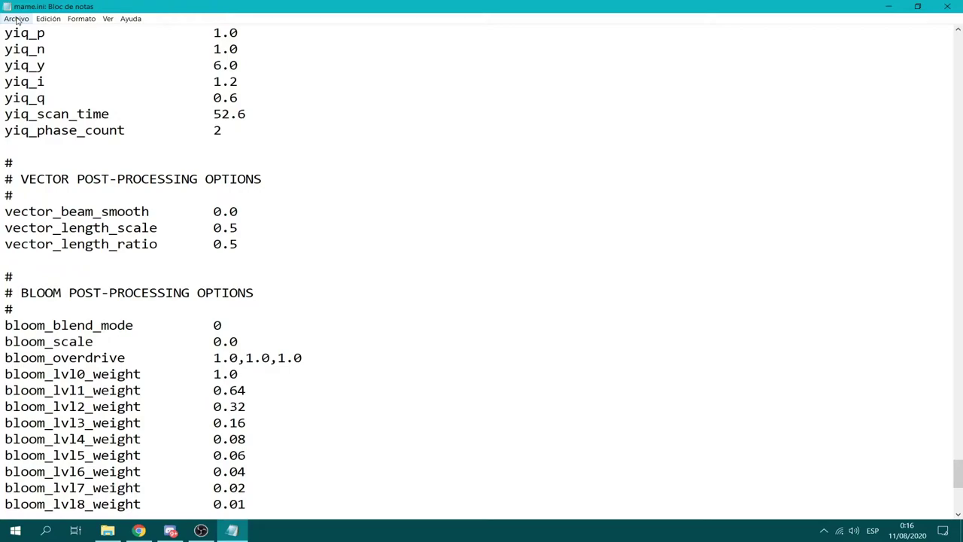
# - Save the changes to mame.ini and close the file
pyautogui.click(17, 20)
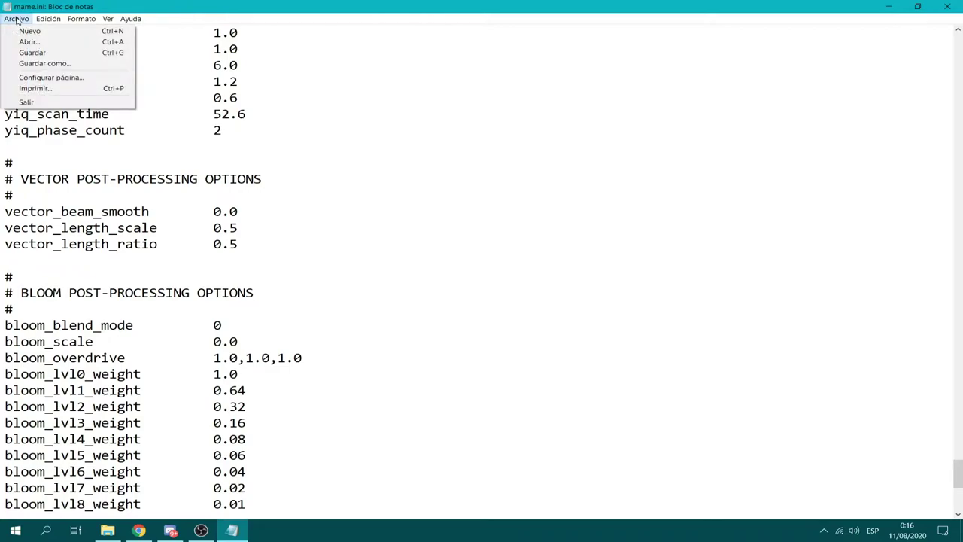
pyautogui.click(64, 55)
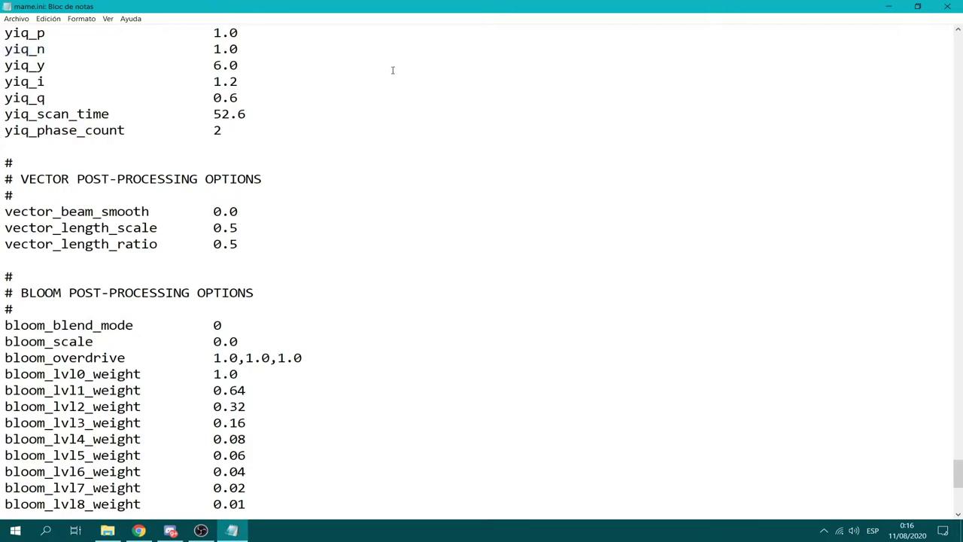
pyautogui.click(947, 6)
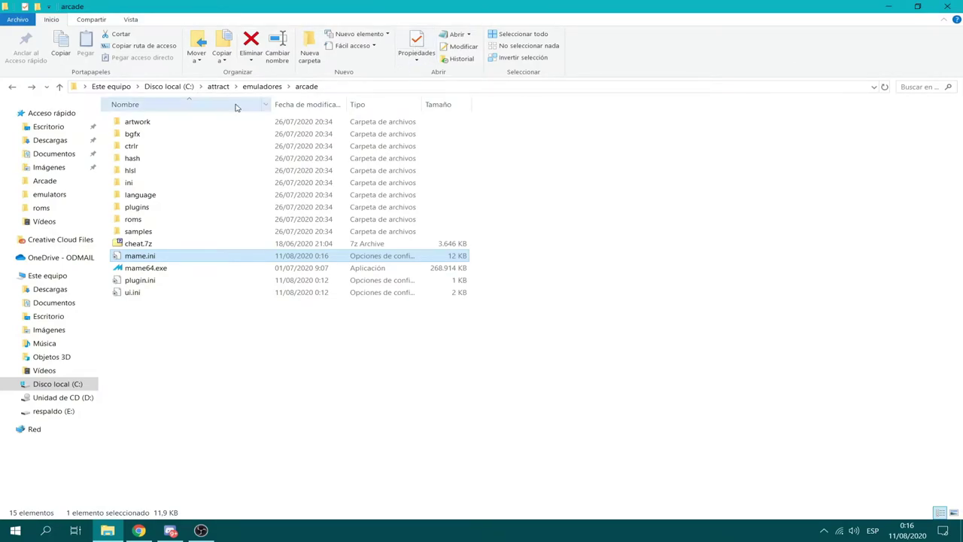
# - Replace mame.ini, plugin.ini and ui.ini in the consolas folder with copies from the arcade folder, and return to emuladores
pyautogui.keyDown('ctrl'); pyautogui.click(151, 280); pyautogui.keyUp('ctrl')
pyautogui.keyDown('ctrl'); pyautogui.click(140, 294); pyautogui.keyUp('ctrl')
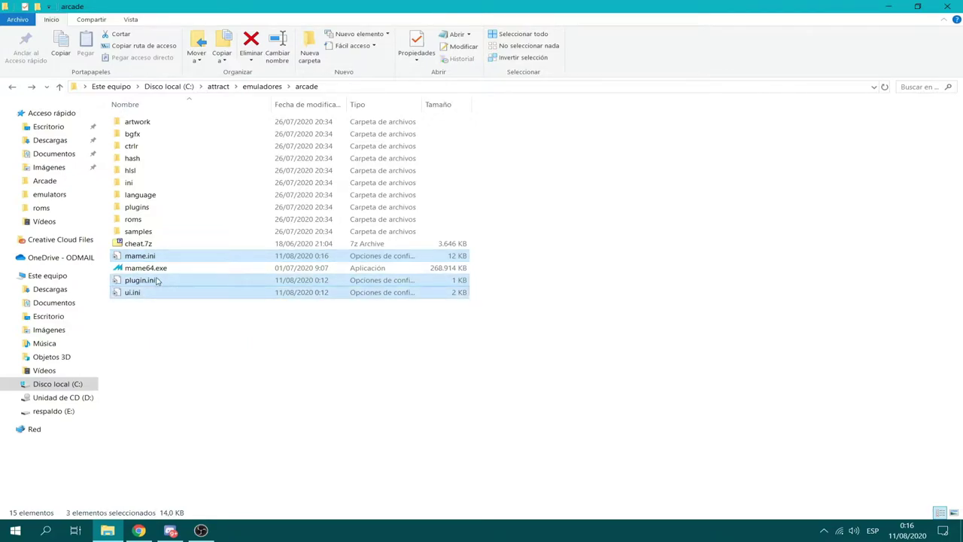
pyautogui.click(13, 88)
pyautogui.doubleClick(143, 143)
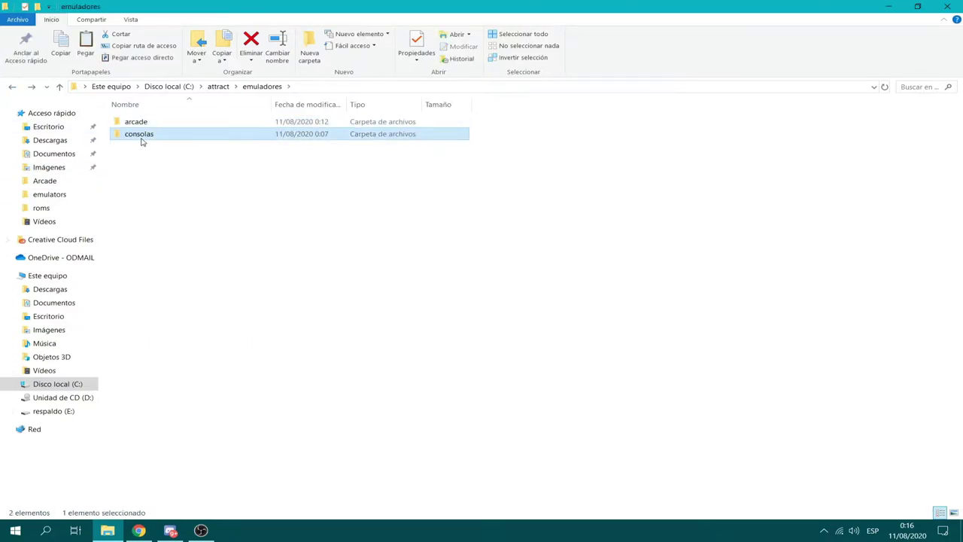
pyautogui.click(217, 268)
pyautogui.moveTo(218, 349); pyautogui.dragTo(142, 278)
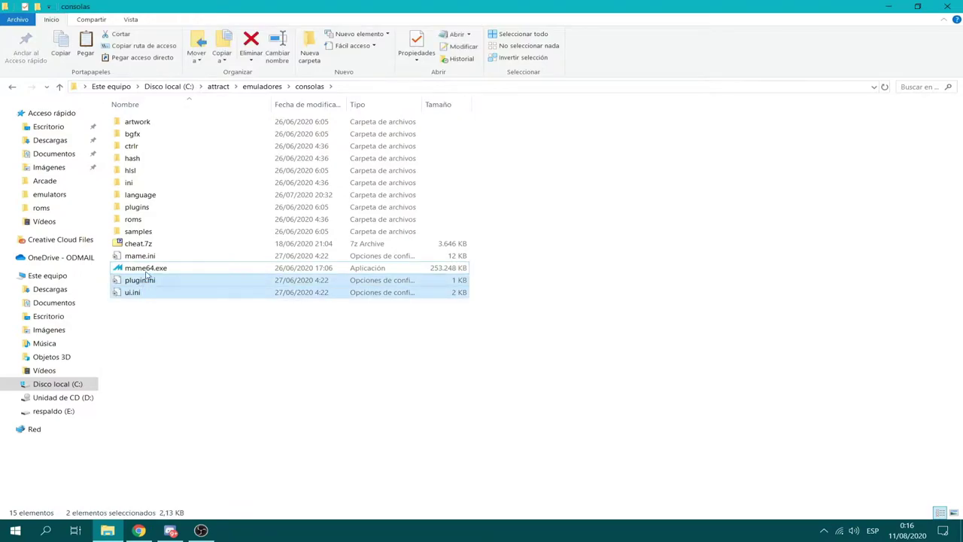
pyautogui.keyDown('ctrl'); pyautogui.click(155, 255); pyautogui.keyUp('ctrl')
pyautogui.press('Delete')
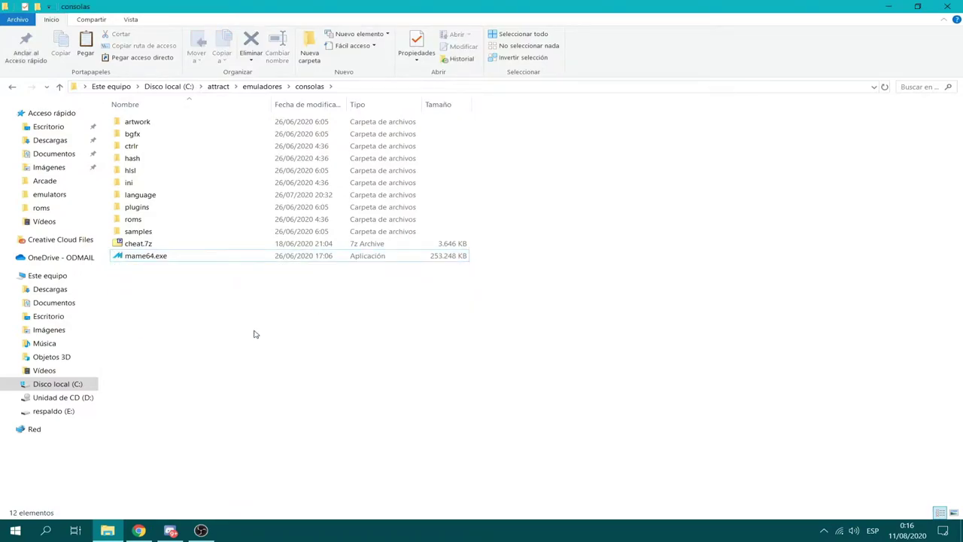
pyautogui.hotkey('ctrl', 'v')
pyautogui.click(230, 341)
pyautogui.click(12, 87)
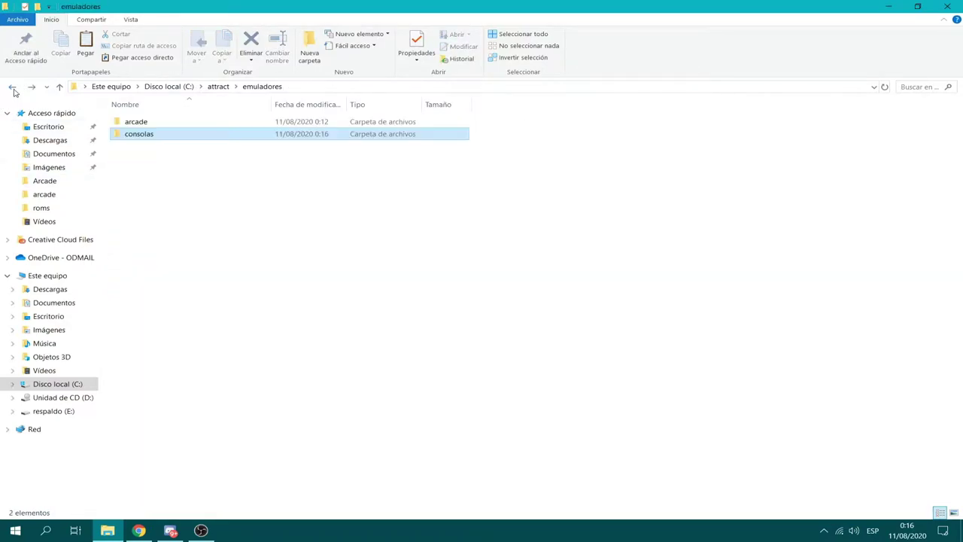
# - Run mame64.exe from the arcade folder to check that the machine list loads, and exit MAME
pyautogui.doubleClick(147, 121)
pyautogui.click(150, 269)
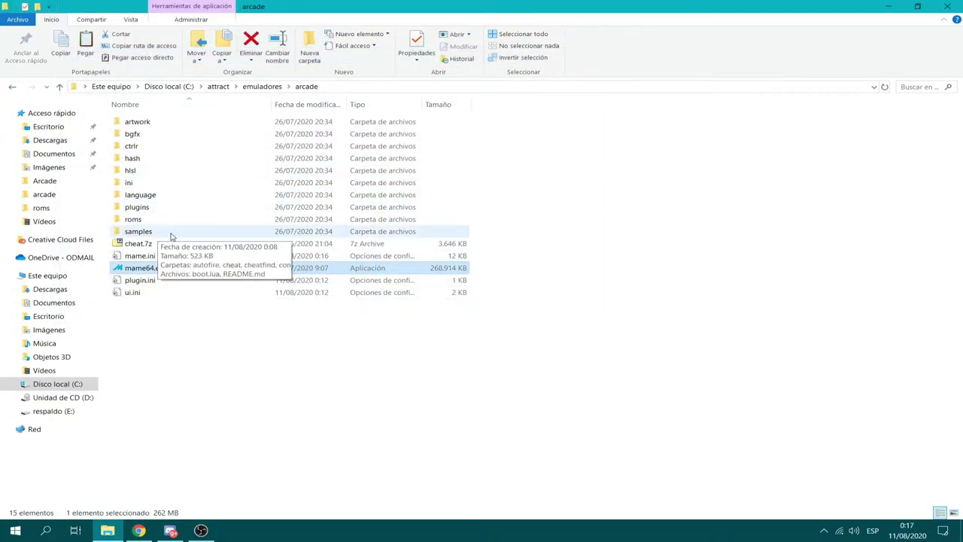
pyautogui.press('Return')
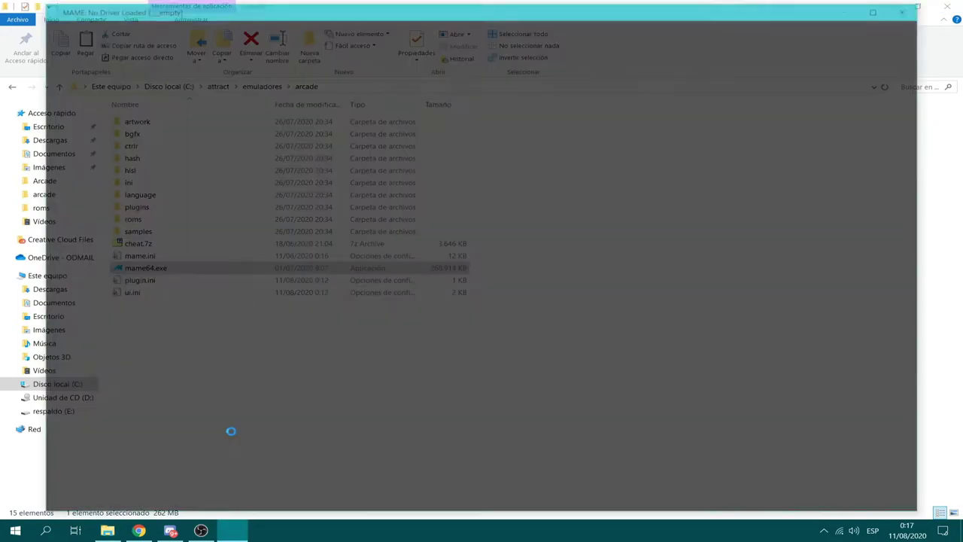
pyautogui.press('Escape')
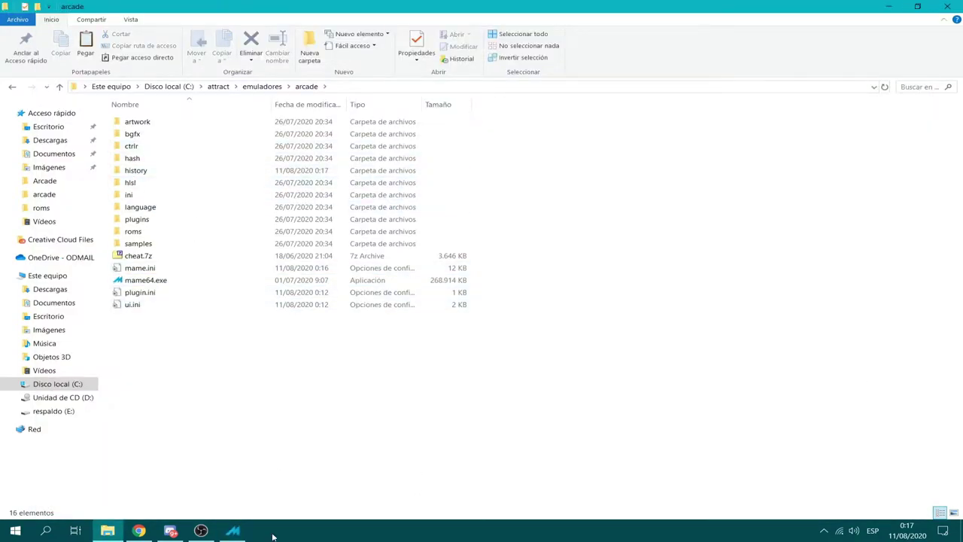
pyautogui.click(233, 531)
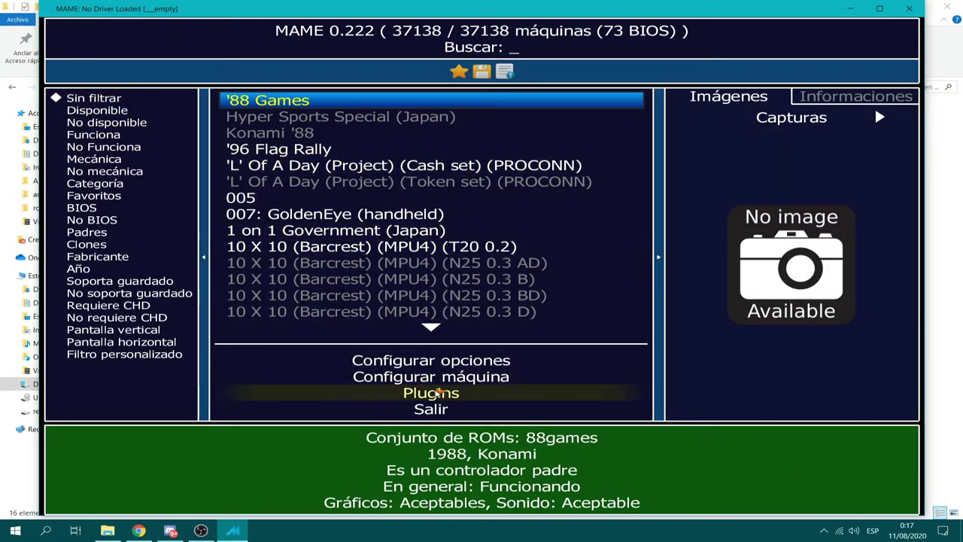
pyautogui.click(433, 412)
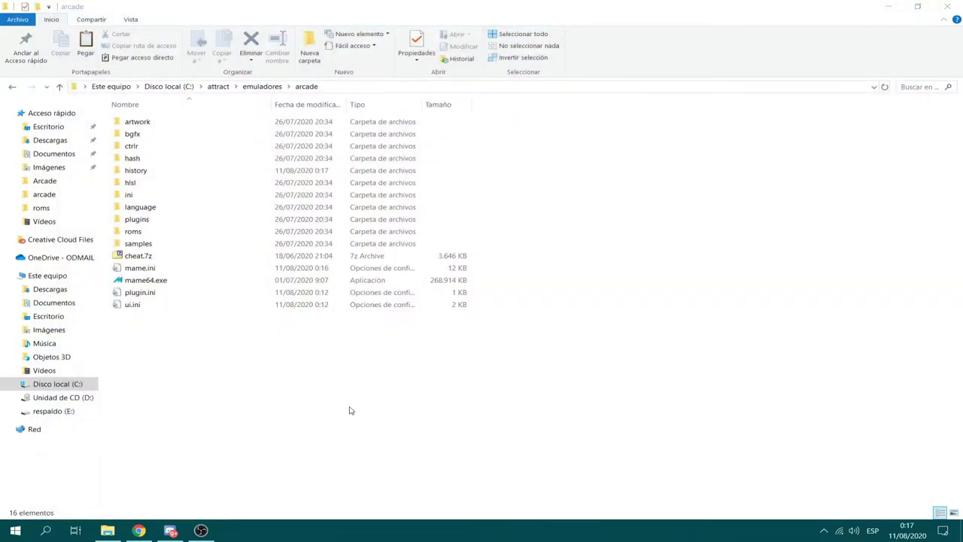
pyautogui.click(172, 531)
pyautogui.click(171, 532)
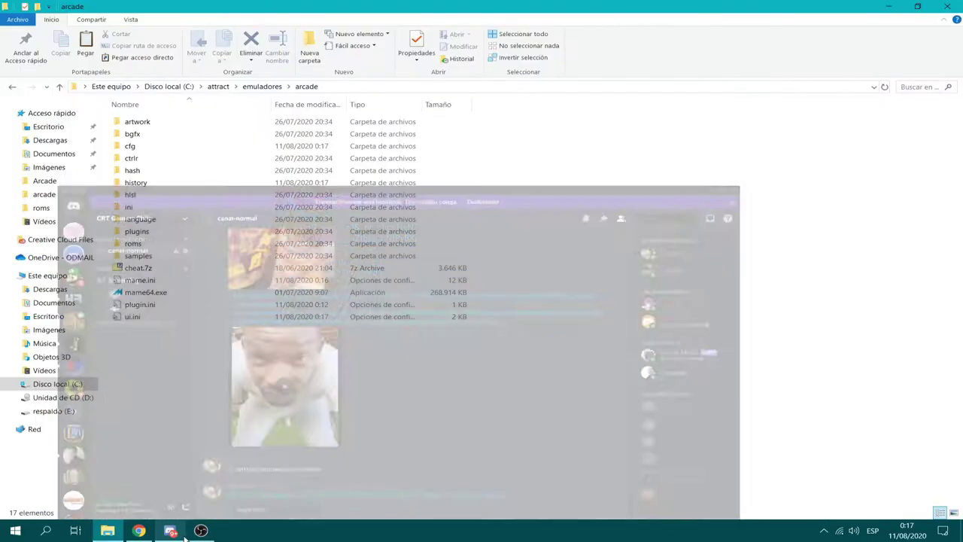
pyautogui.click(201, 531)
pyautogui.click(201, 532)
pyautogui.click(201, 532)
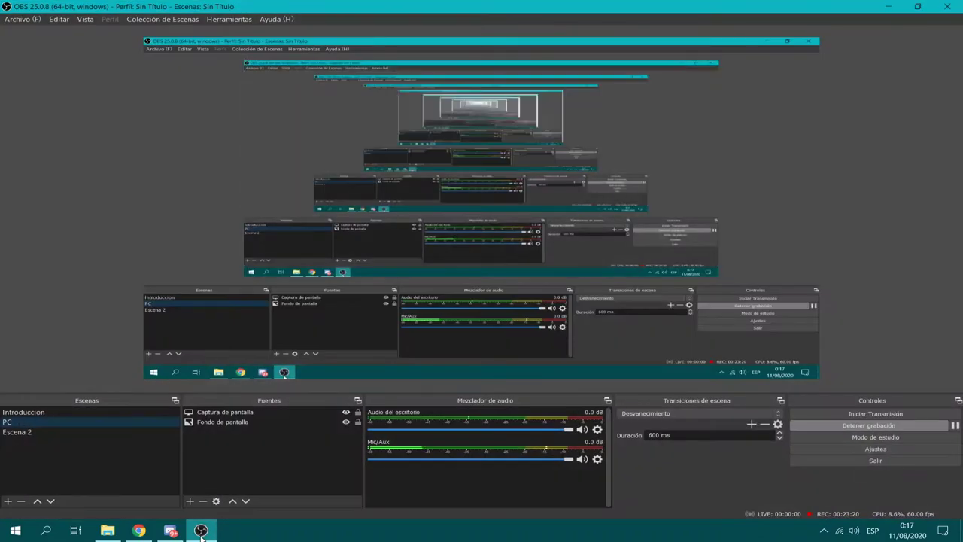
pyautogui.click(201, 531)
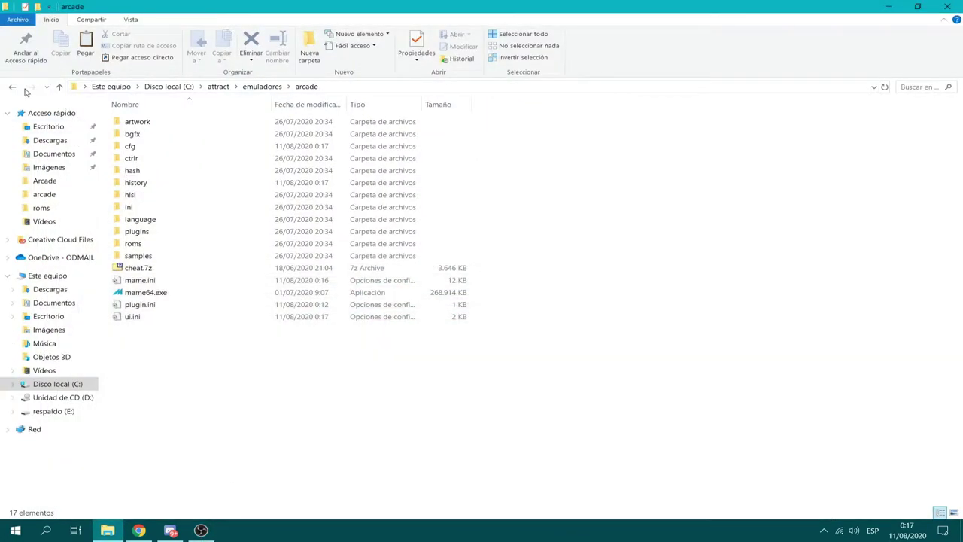
# - Run mame64.exe from the consolas folder to check that it starts, close it and return to emuladores
pyautogui.click(14, 87)
pyautogui.doubleClick(142, 134)
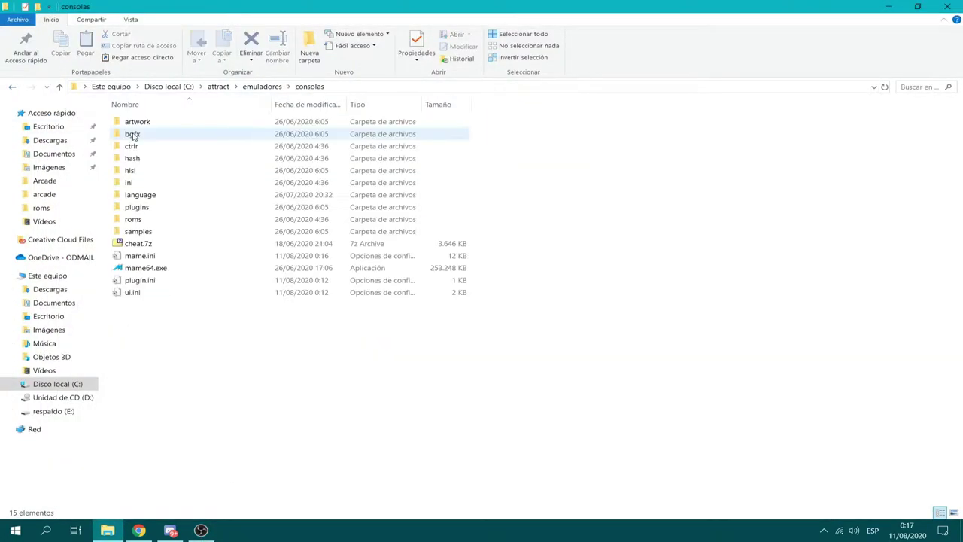
pyautogui.doubleClick(147, 269)
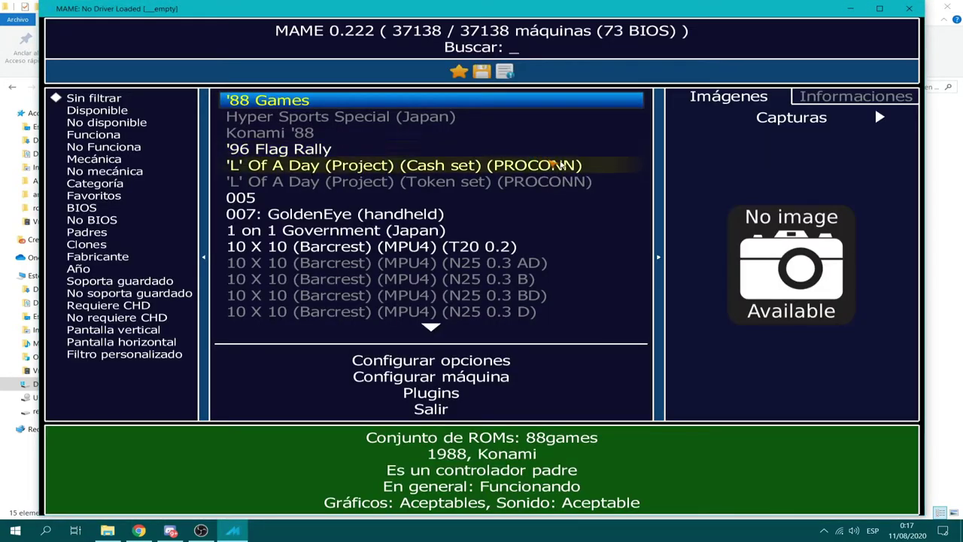
pyautogui.click(910, 10)
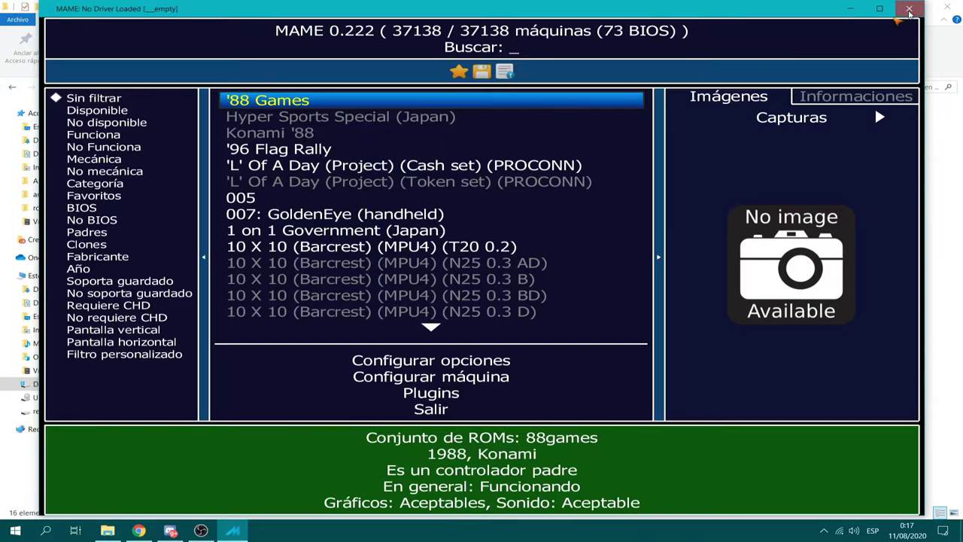
pyautogui.click(12, 87)
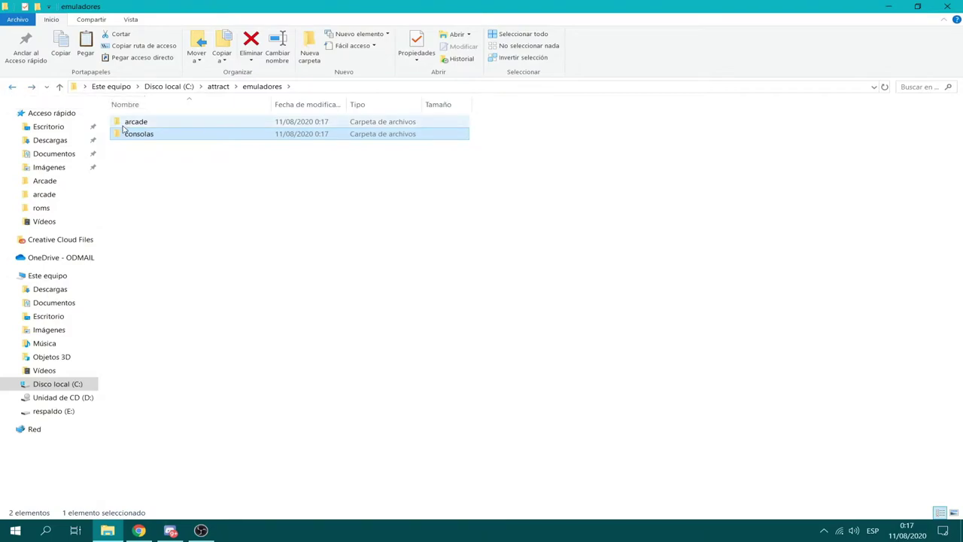
pyautogui.click(209, 363)
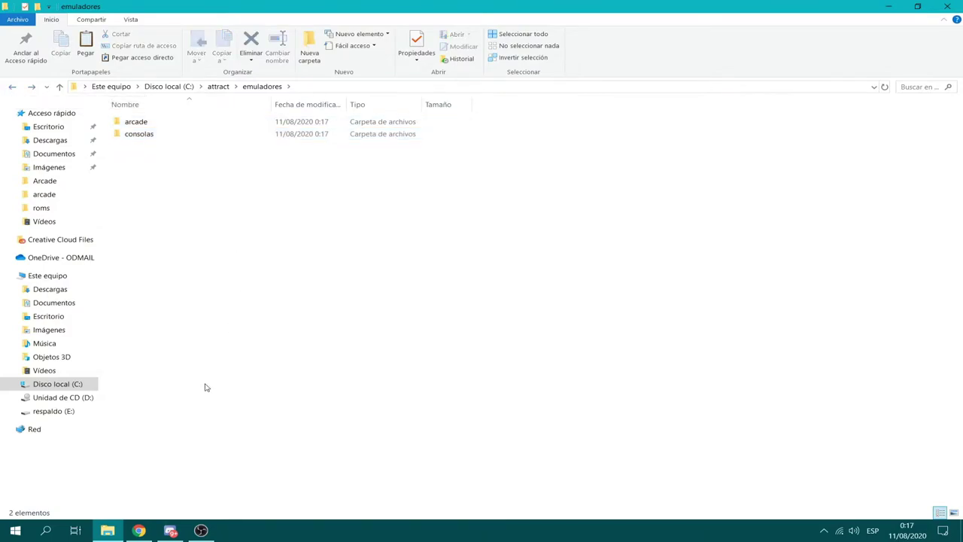
# - Switch to Chrome and open the Downloads page of retroroms.info in place of the Attract-Mode forum page
pyautogui.click(140, 532)
pyautogui.click(380, 9)
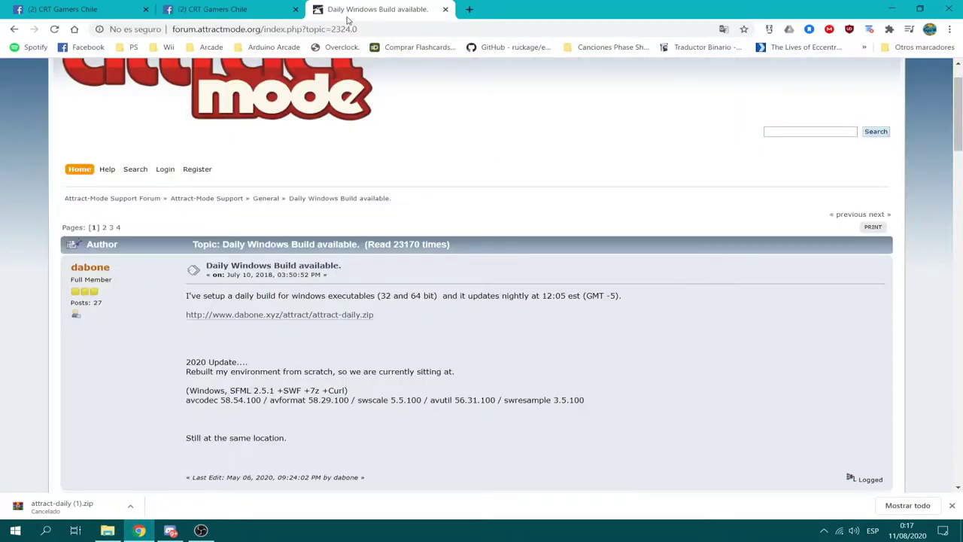
pyautogui.write('retro')
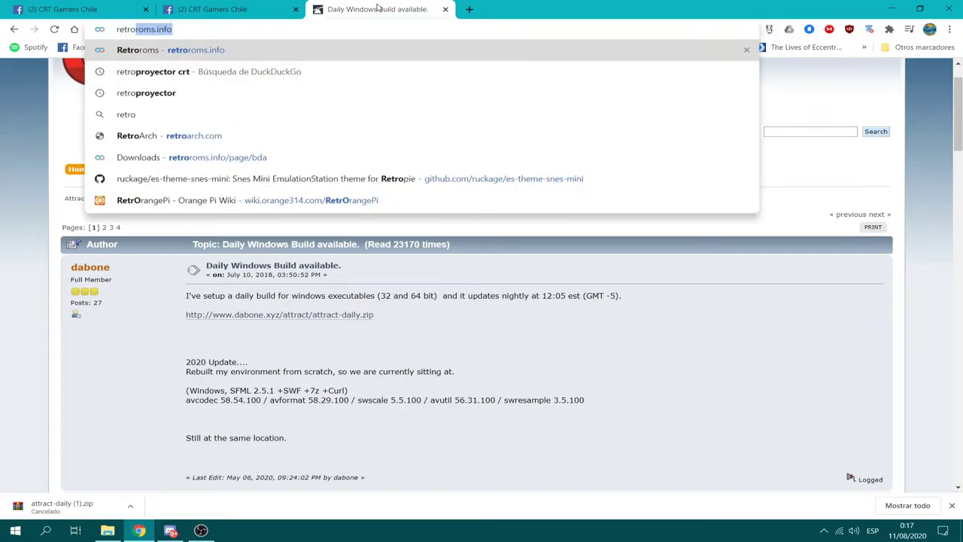
pyautogui.press('Return')
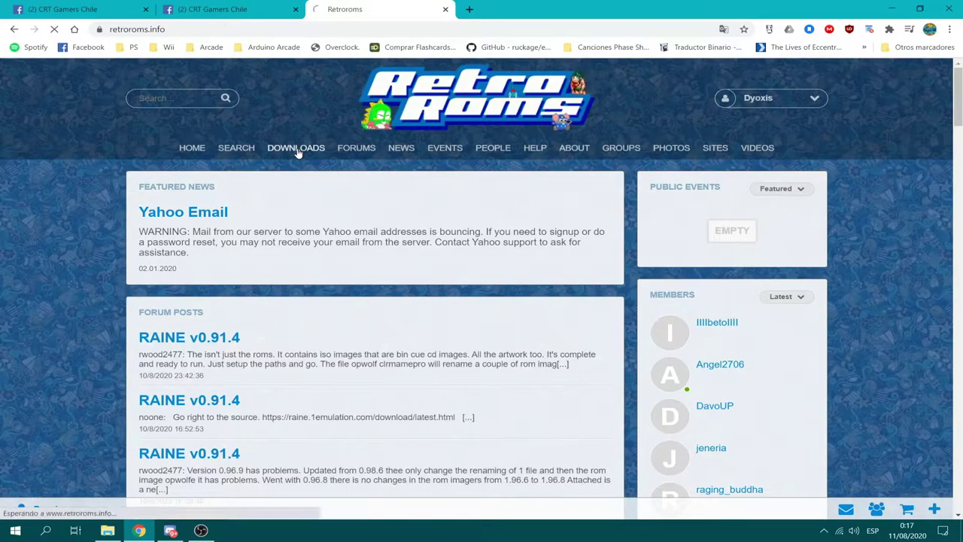
pyautogui.click(298, 149)
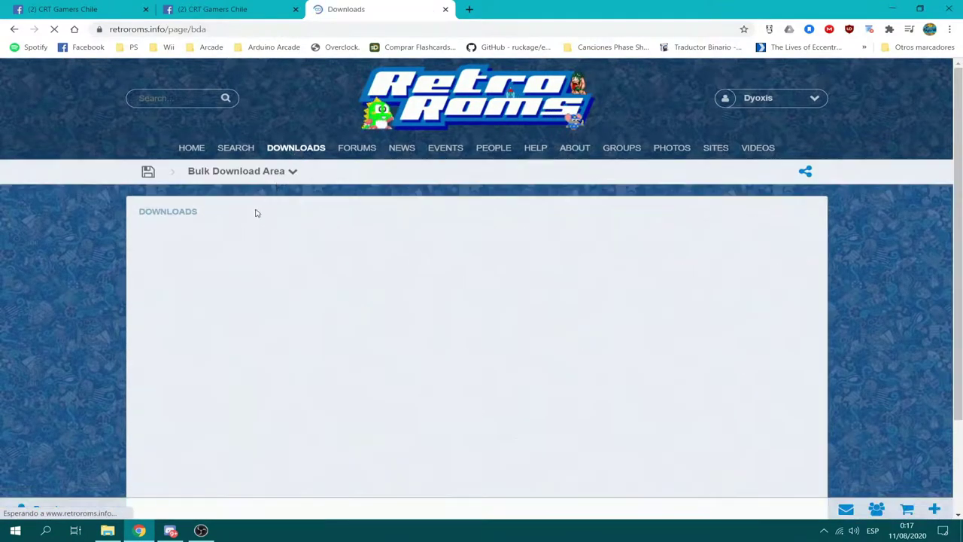
# - Open the mame-0223-full ROM listing inside the mame directory of the bulk download area
pyautogui.click(181, 308)
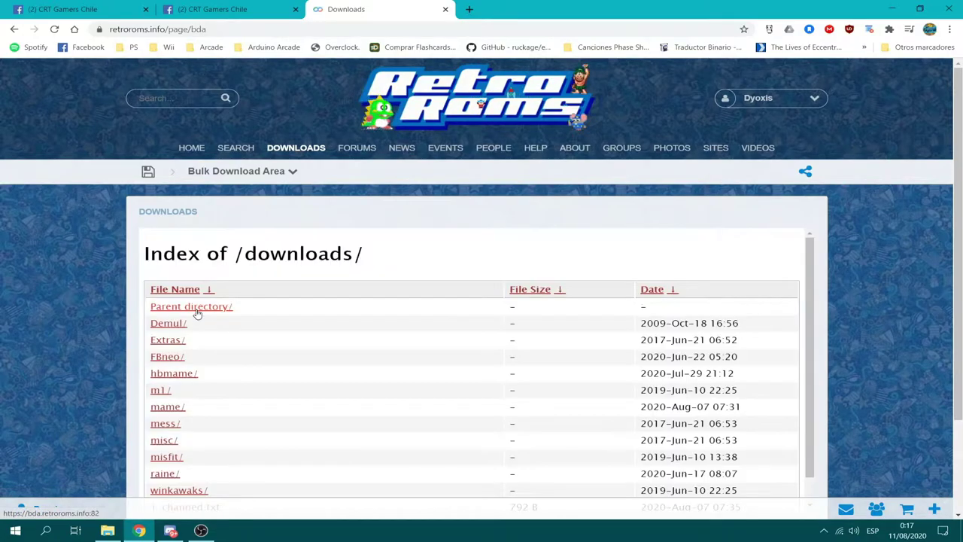
pyautogui.scroll(-2, 197, 312)
pyautogui.click(162, 296)
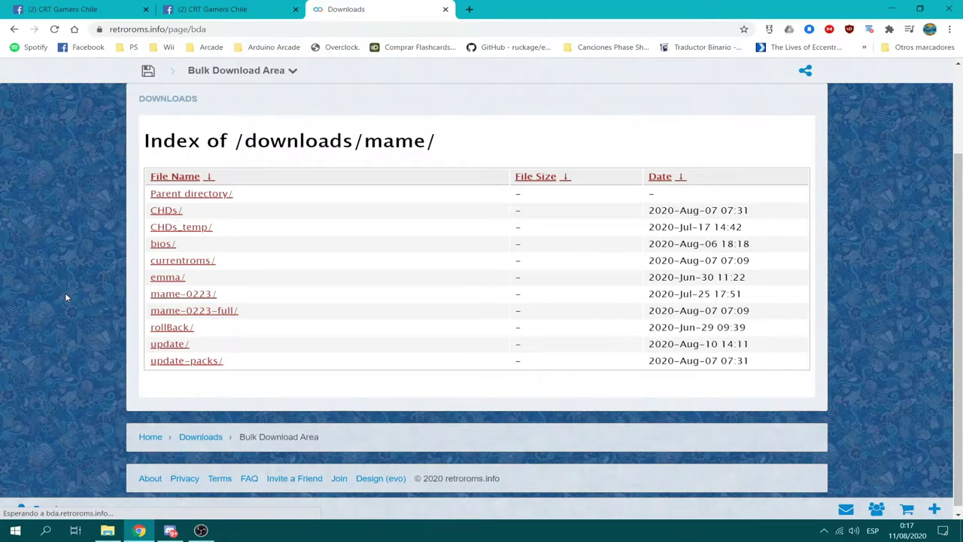
pyautogui.click(210, 317)
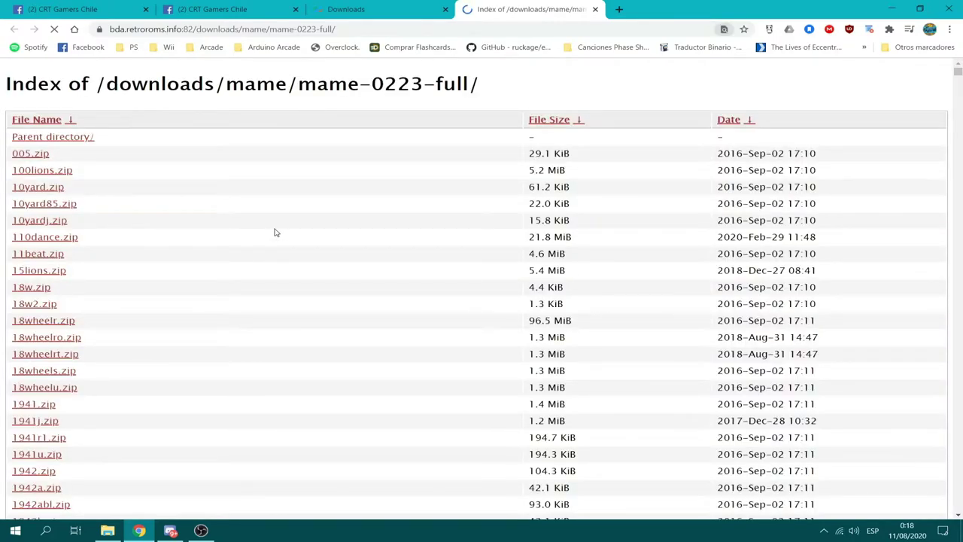
# - Search the ROM listing for "ddragon", download ddragon.zip and place the downloaded file in the emuladores folder
pyautogui.hotkey('ctrl', 'f')
pyautogui.write('dd')
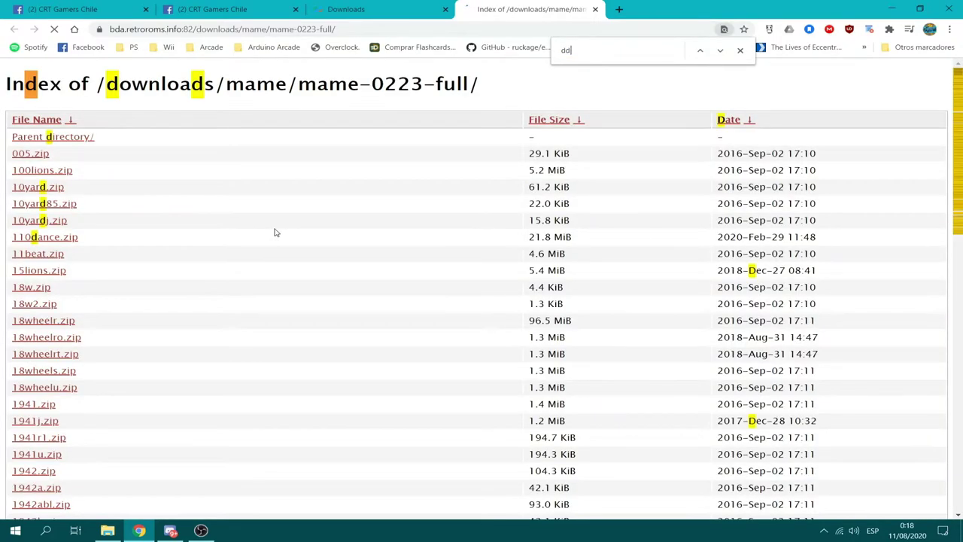
pyautogui.write('ragon')
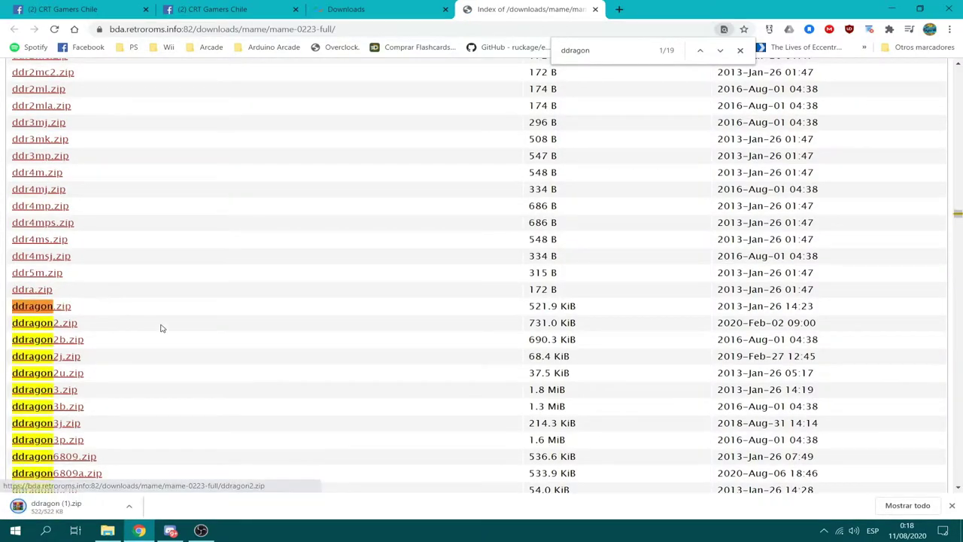
pyautogui.moveTo(110, 508); pyautogui.dragTo(238, 293)
# - Rename the downloaded "ddragon (1).zip" in emuladores as ddragon.zip
pyautogui.rightClick(173, 149)
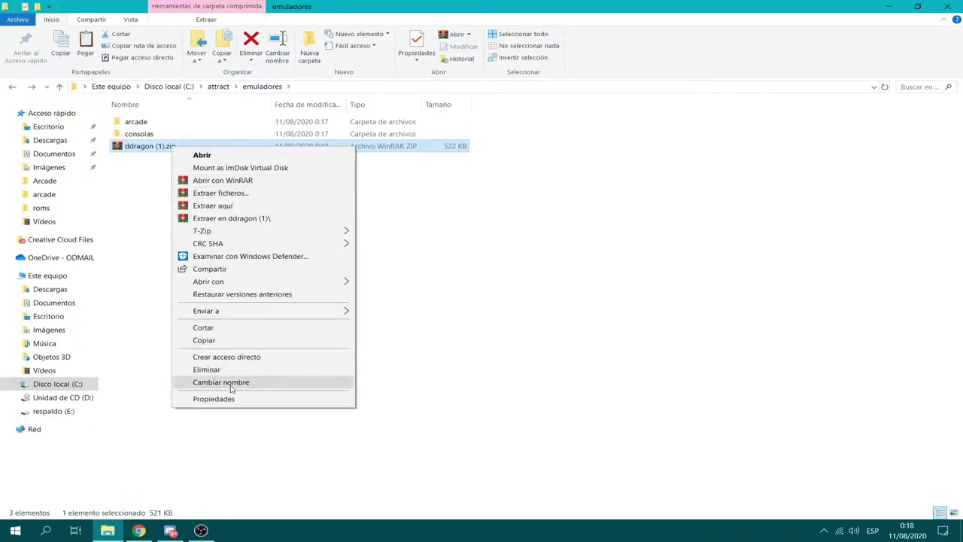
pyautogui.click(231, 386)
pyautogui.press('Right')
pyautogui.press('BackSpace')
pyautogui.press('BackSpace')
pyautogui.press('BackSpace')
pyautogui.press('BackSpace')
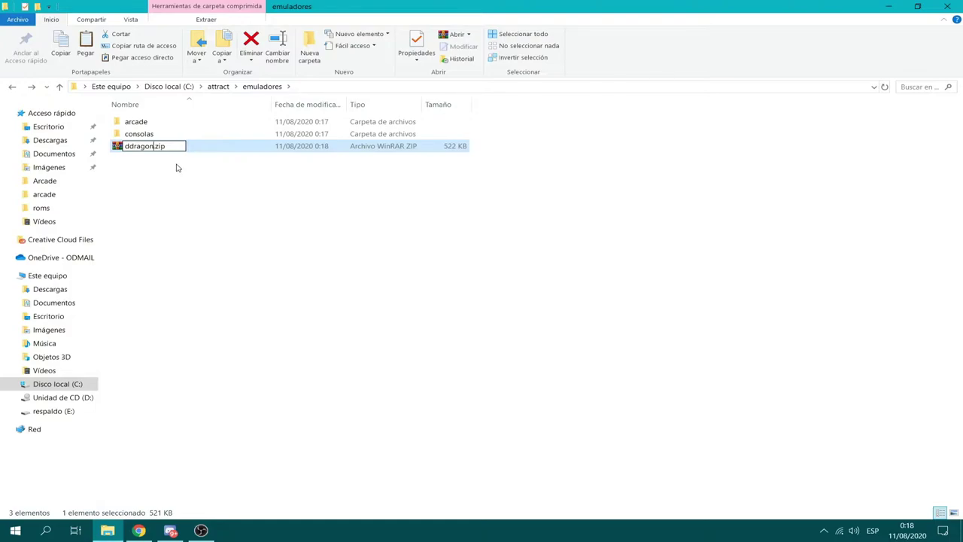
pyautogui.press('Return')
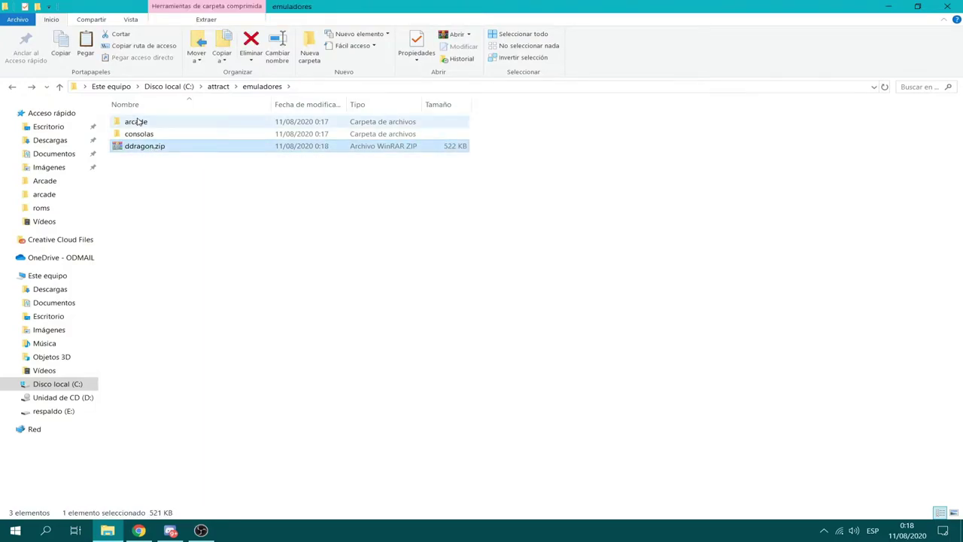
# - Move ddragon.zip from emuladores into the roms folder inside arcade
pyautogui.doubleClick(138, 122)
pyautogui.doubleClick(132, 252)
pyautogui.hotkey('ctrl', 'v')
pyautogui.click(192, 188)
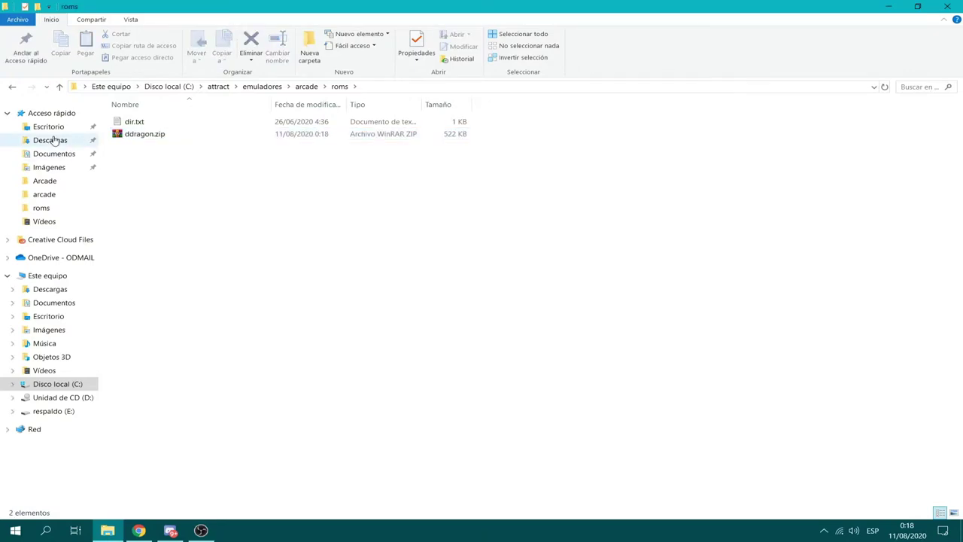
# - Launch mame64.exe from the arcade folder and filter the machine list by Disponible
pyautogui.click(12, 88)
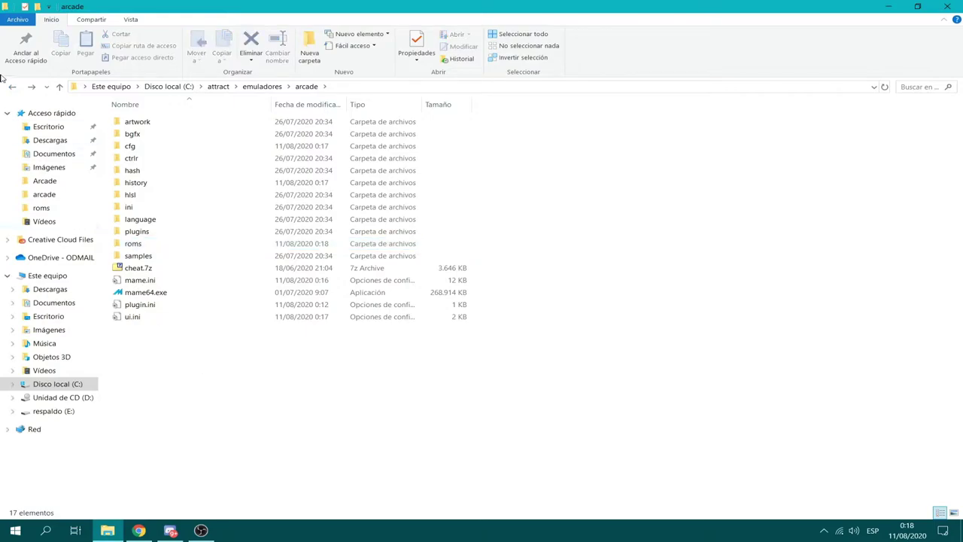
pyautogui.click(145, 292)
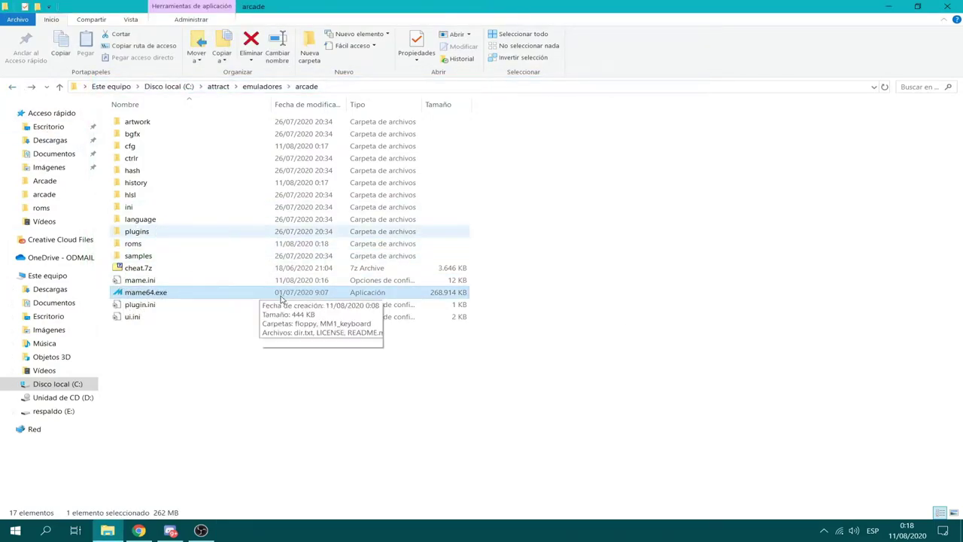
pyautogui.press('Return')
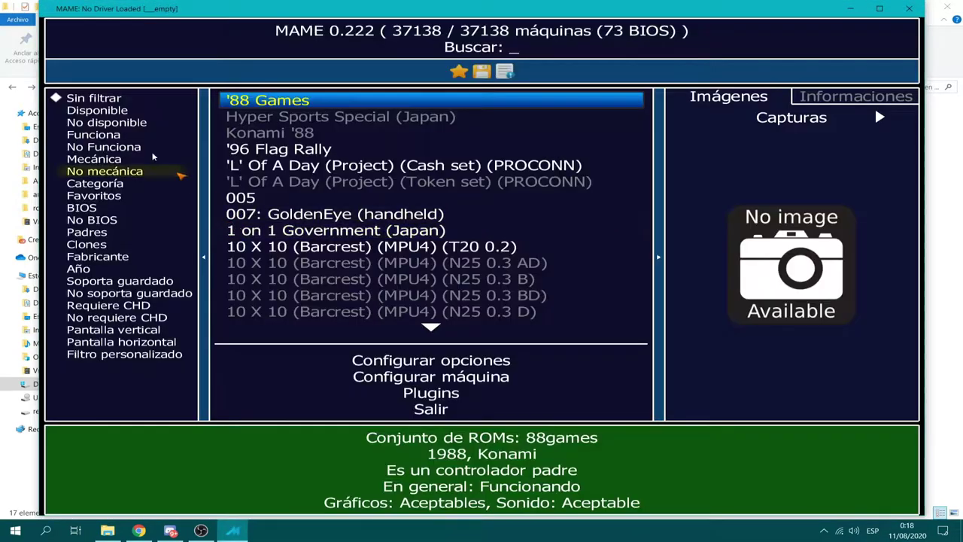
pyautogui.click(125, 109)
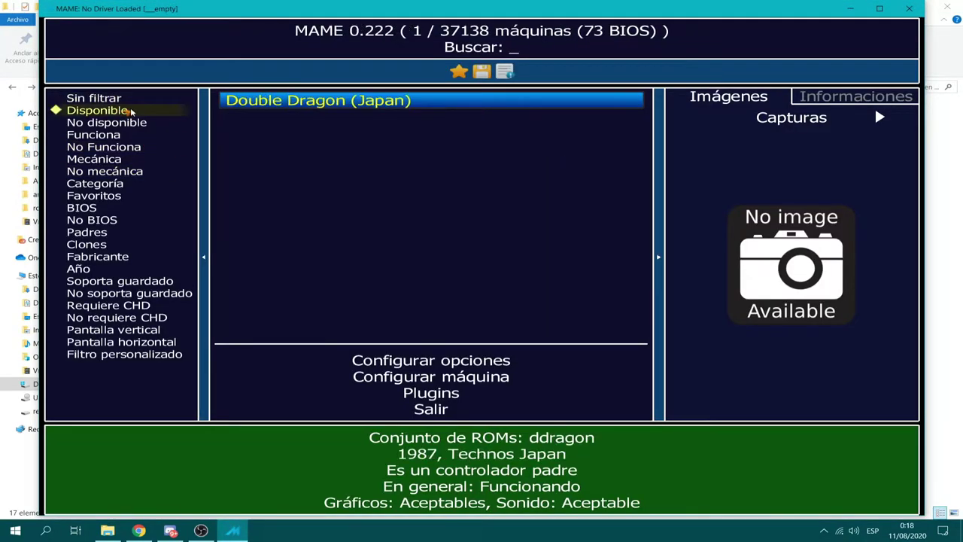
pyautogui.press('Escape')
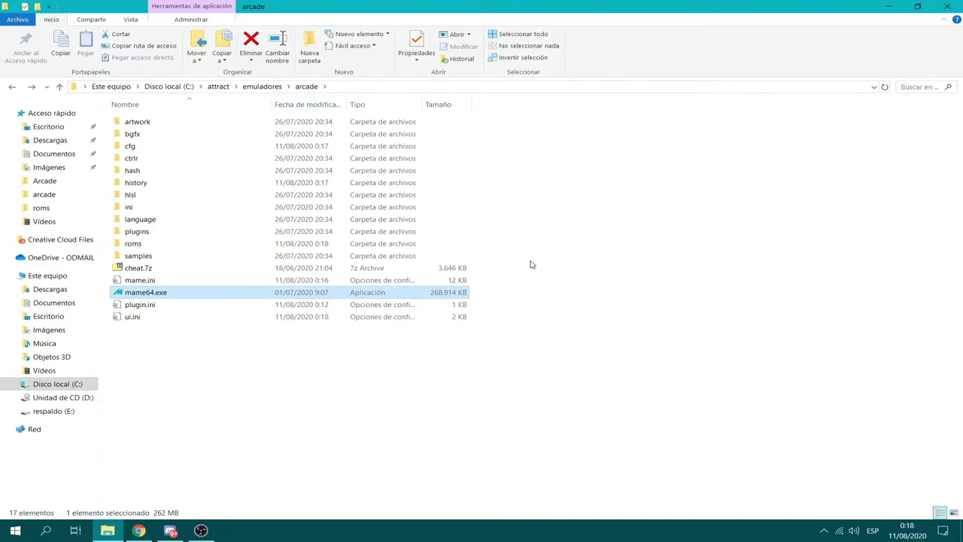
# - Run Double Dragon (Japan) in MAME, insert coins, start a one-player game, and quit to the arcade folder
pyautogui.press('Return')
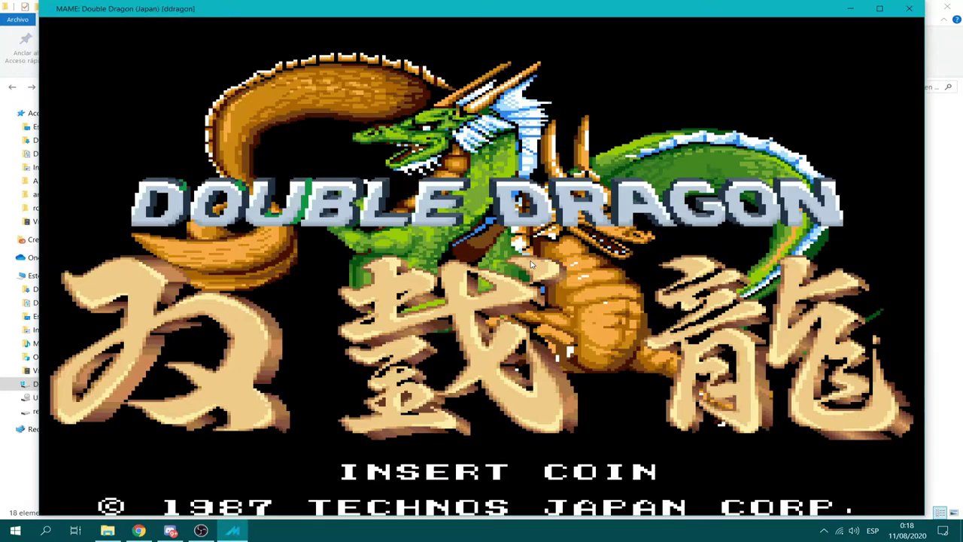
pyautogui.press('5')
pyautogui.press('5')
pyautogui.press('1')
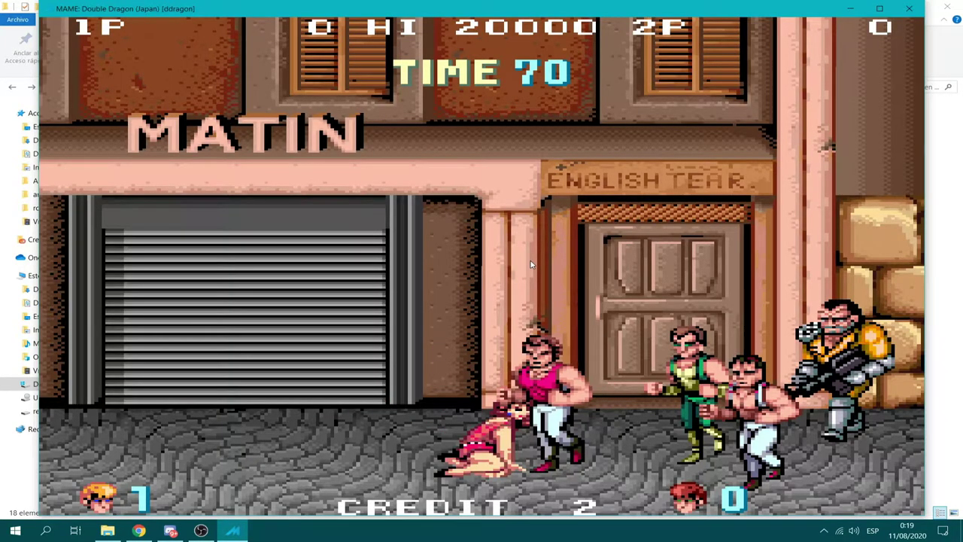
pyautogui.press('Escape')
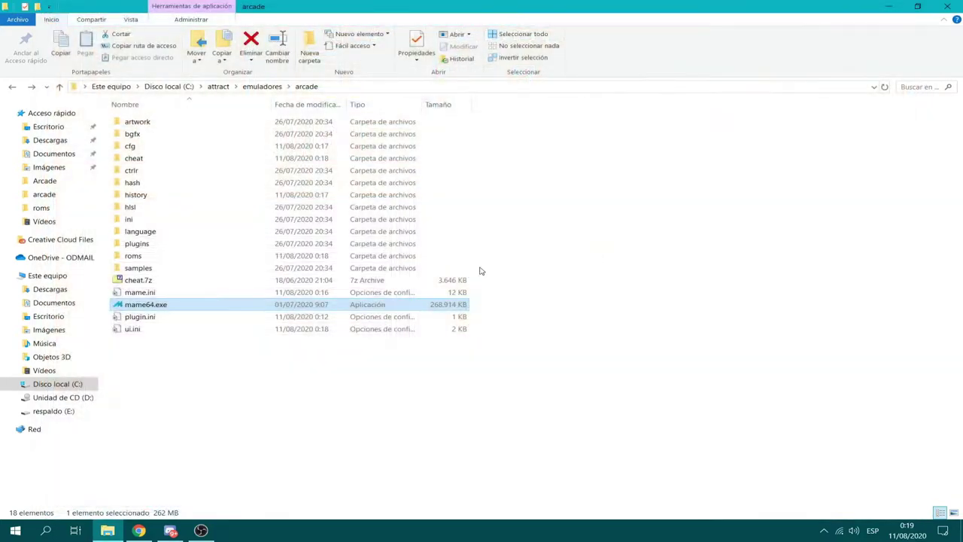
pyautogui.click(250, 404)
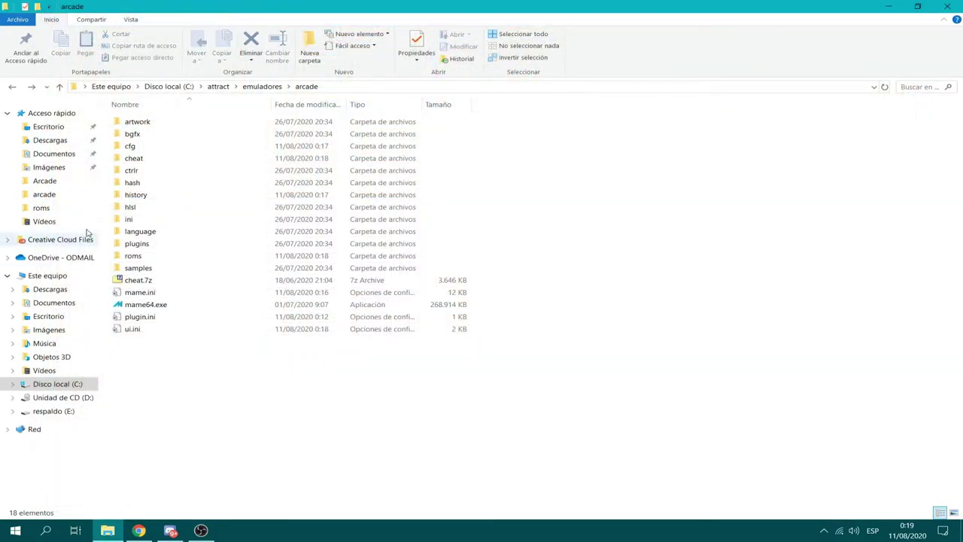
# - Quit MAME, return to the attract folder and launch attract.exe
pyautogui.click(13, 89)
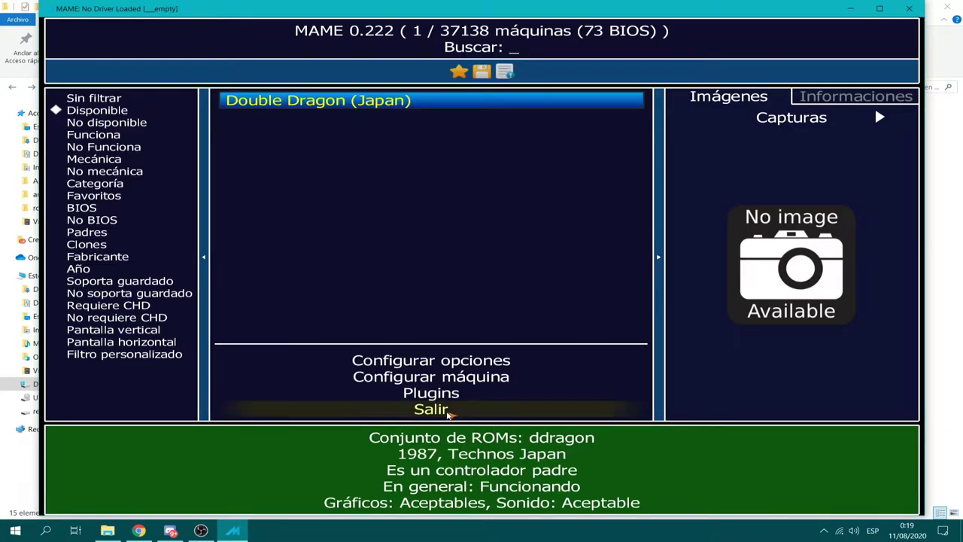
pyautogui.click(447, 411)
pyautogui.click(231, 364)
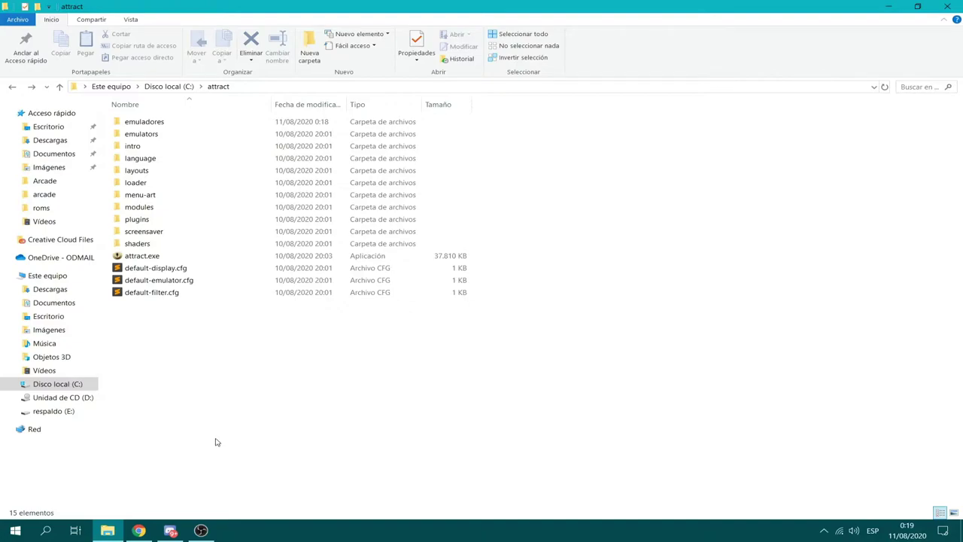
pyautogui.click(201, 531)
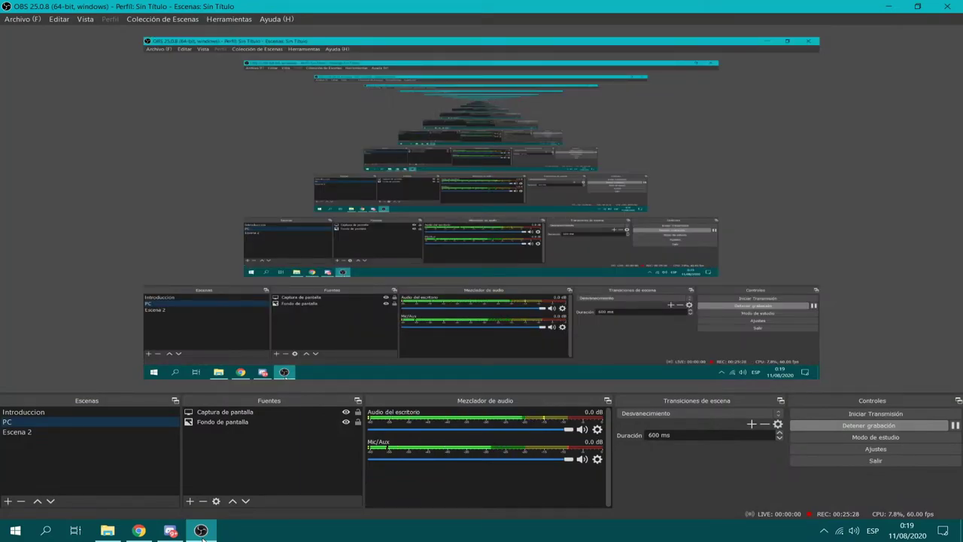
pyautogui.click(201, 530)
pyautogui.doubleClick(141, 256)
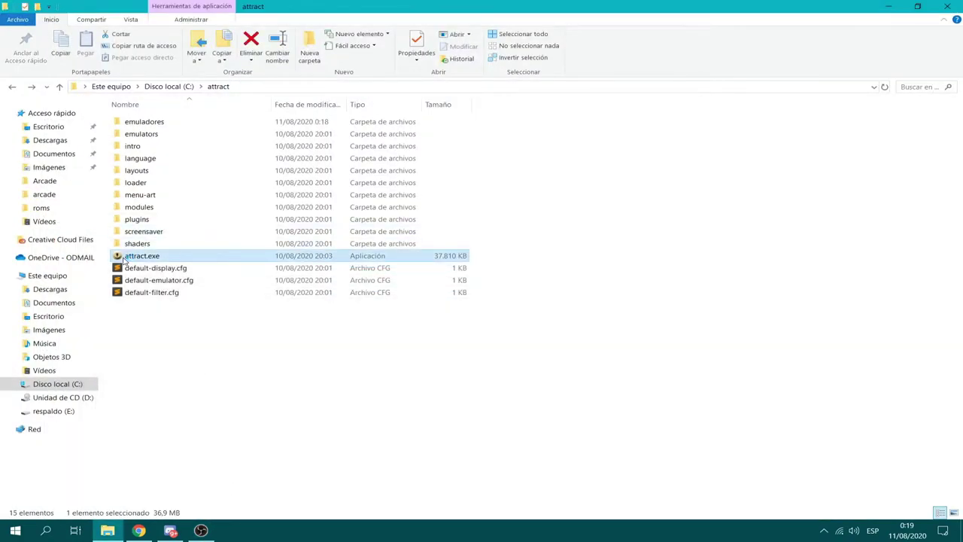
# - Look through the interface languages offered at Attract-Mode's startup, from Chinese to Korean
pyautogui.press('Up')
pyautogui.press('Up')
pyautogui.press('Up')
pyautogui.press('Up')
pyautogui.press('Up')
pyautogui.press('Up')
pyautogui.press('Up')
pyautogui.press('Up')
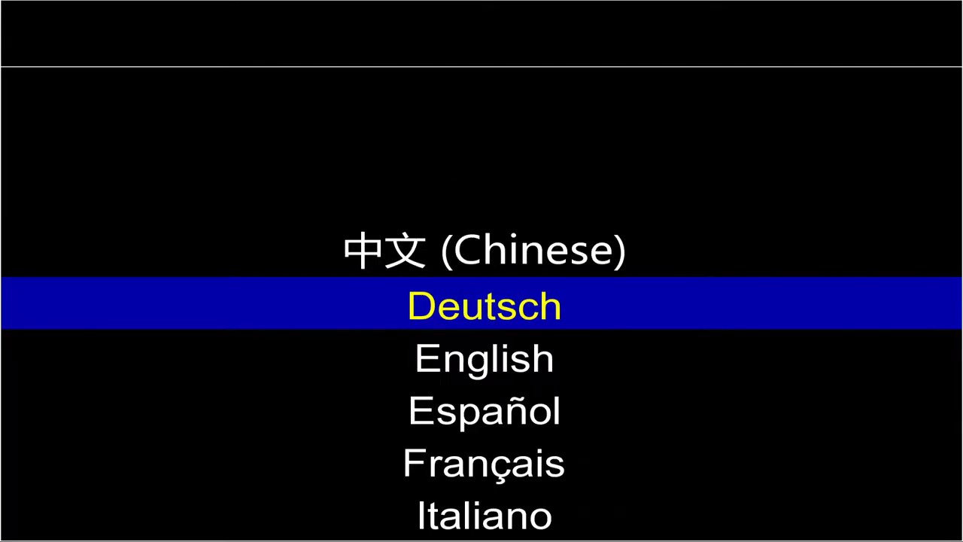
pyautogui.press('Up')
pyautogui.press('Up')
pyautogui.press('Down')
pyautogui.press('Down')
pyautogui.press('Down')
pyautogui.press('Down')
pyautogui.press('Down')
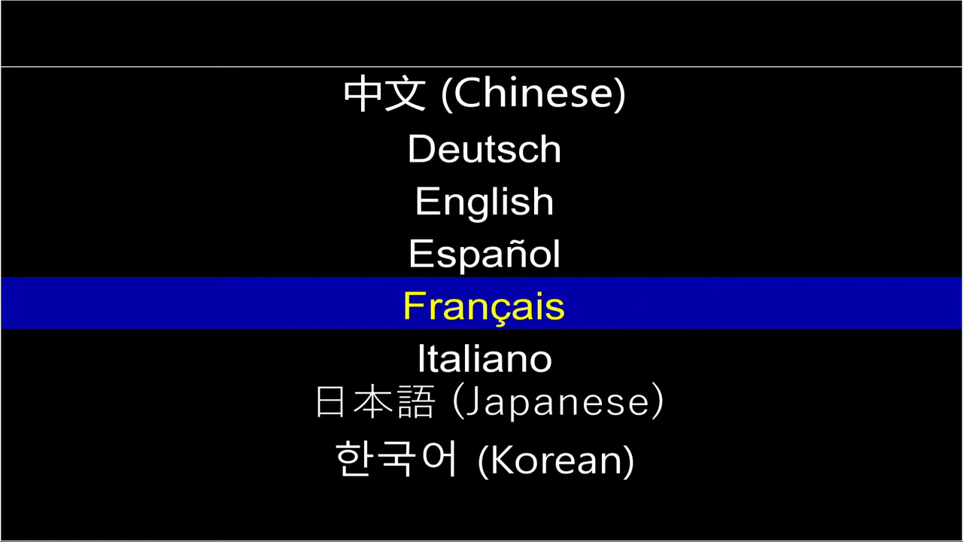
pyautogui.press('Up')
pyautogui.press('Down')
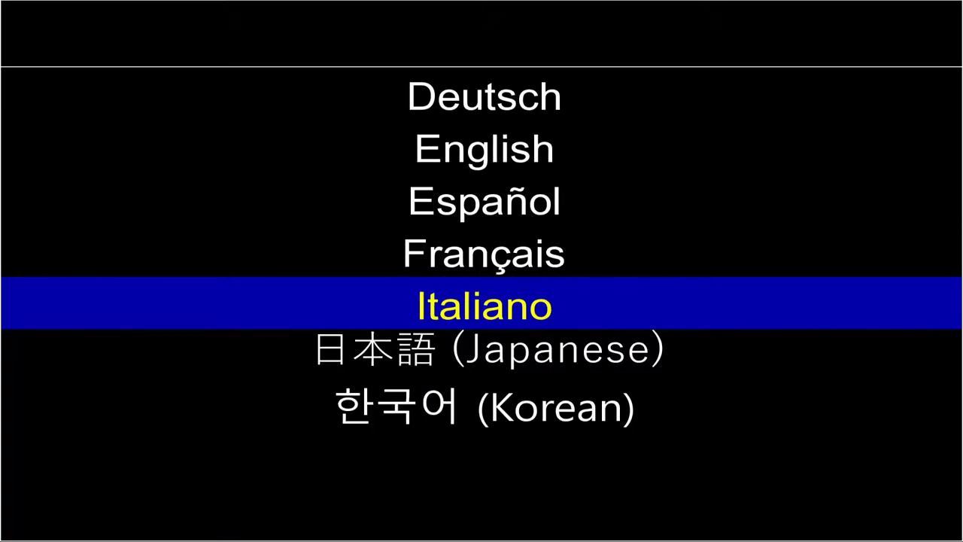
pyautogui.press('Down')
pyautogui.press('Down')
pyautogui.press('Down')
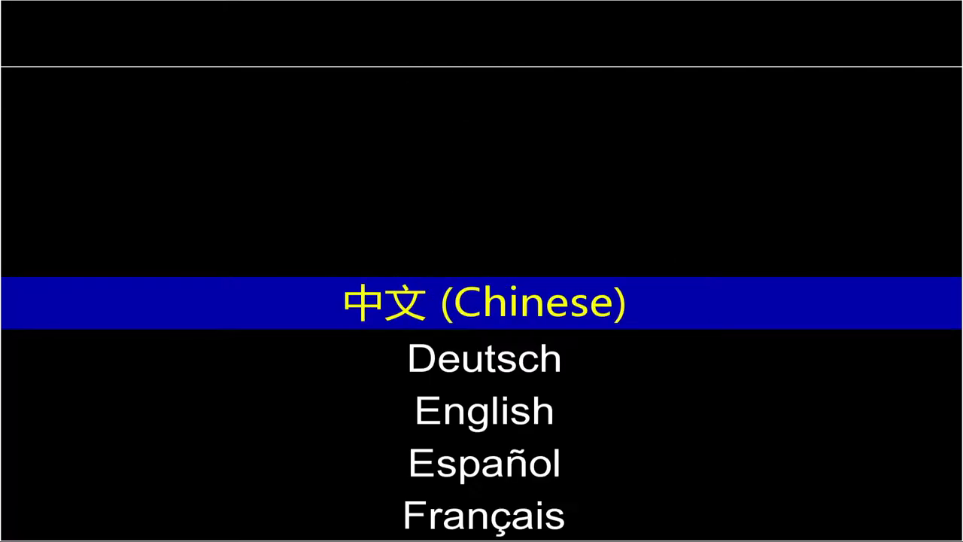
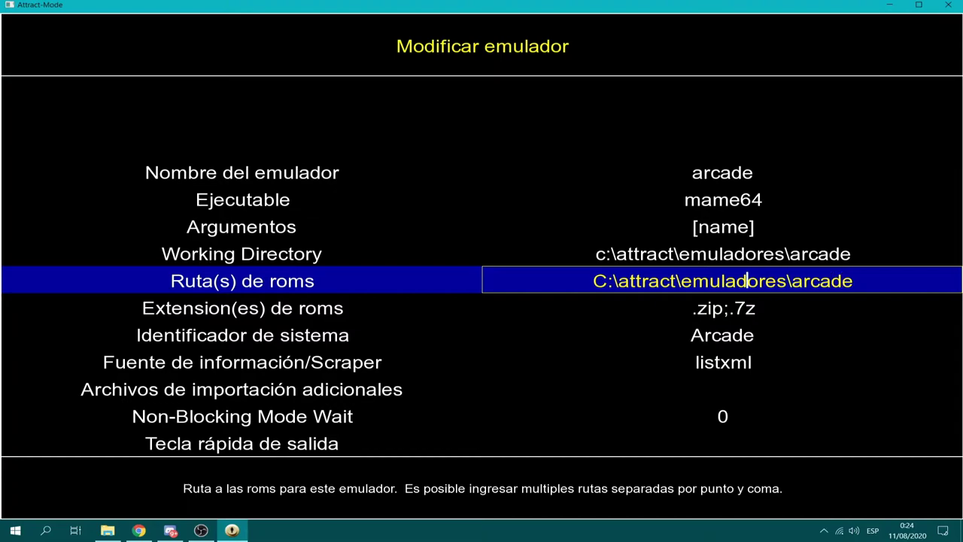
# - Set the arcade emulator's ROM path to c:\attract\emuladores\arcade\roms
pyautogui.press('Delete')
pyautogui.write('c')
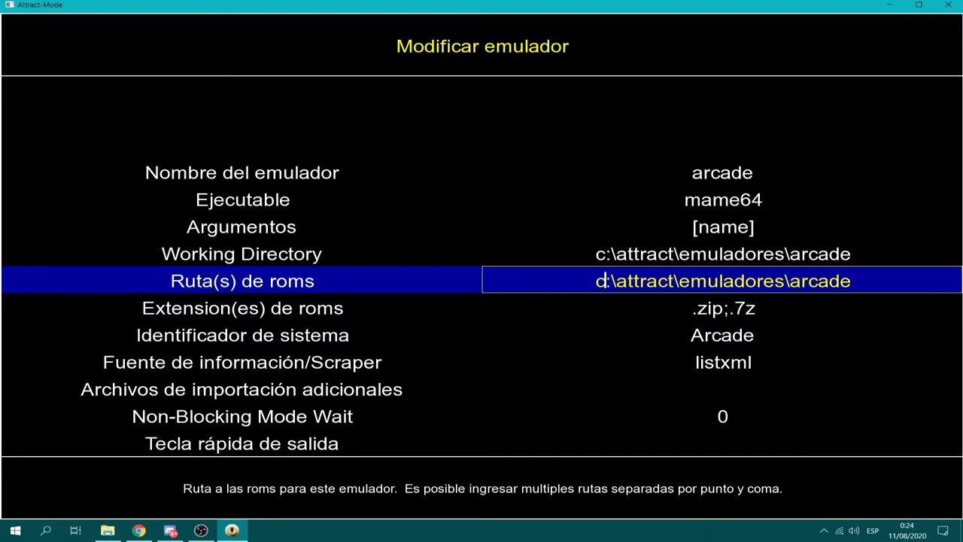
pyautogui.press('Right')
pyautogui.press('Right')
pyautogui.press('Right')
pyautogui.press('Right')
pyautogui.press('Right')
pyautogui.press('Right')
pyautogui.press('Right')
pyautogui.press('Right')
pyautogui.press('Right')
pyautogui.press('Right')
pyautogui.press('Right')
pyautogui.press('Right')
pyautogui.press('Right')
pyautogui.press('Right')
pyautogui.press('Right')
pyautogui.press('Right')
pyautogui.press('Right')
pyautogui.press('Right')
pyautogui.press('Right')
pyautogui.press('Right')
pyautogui.press('Right')
pyautogui.write('\\roms')
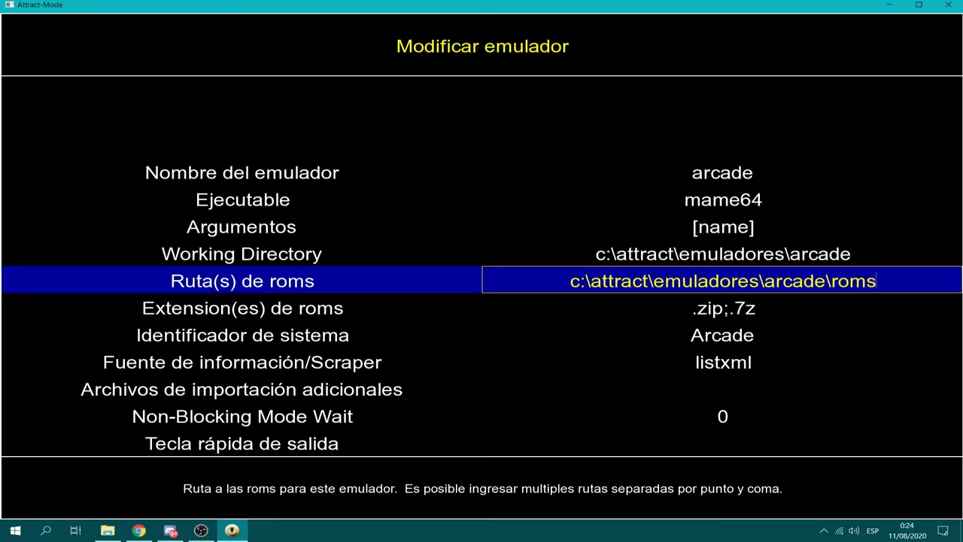
pyautogui.press('Return')
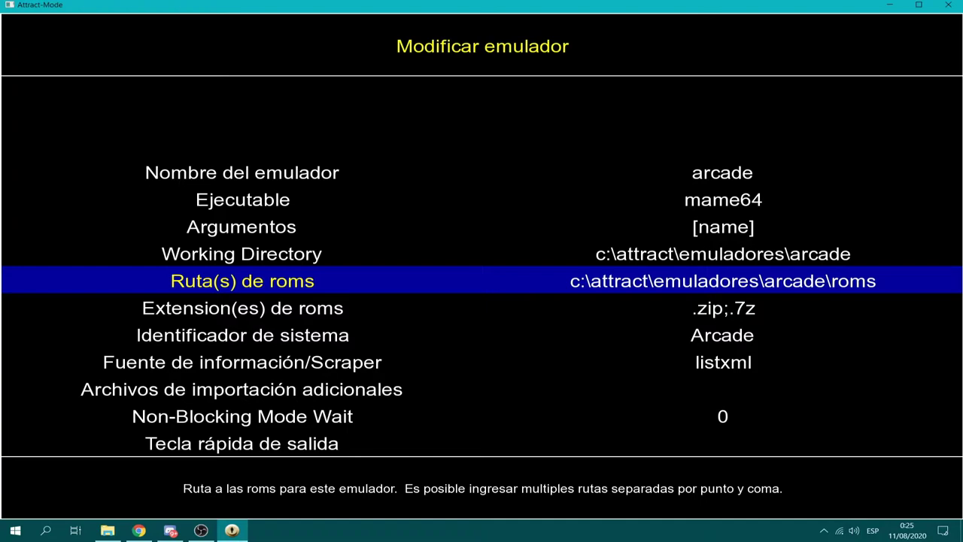
# - Review the arcade emulator's ROM extensions, system identifier and available scraper sources, leaving the scraper set to listxml
pyautogui.press('Down')
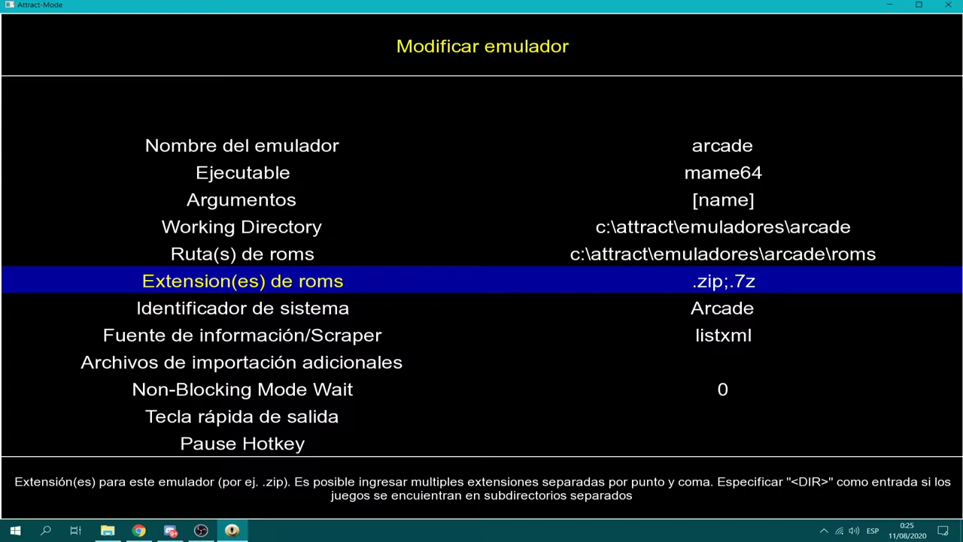
pyautogui.press('Down')
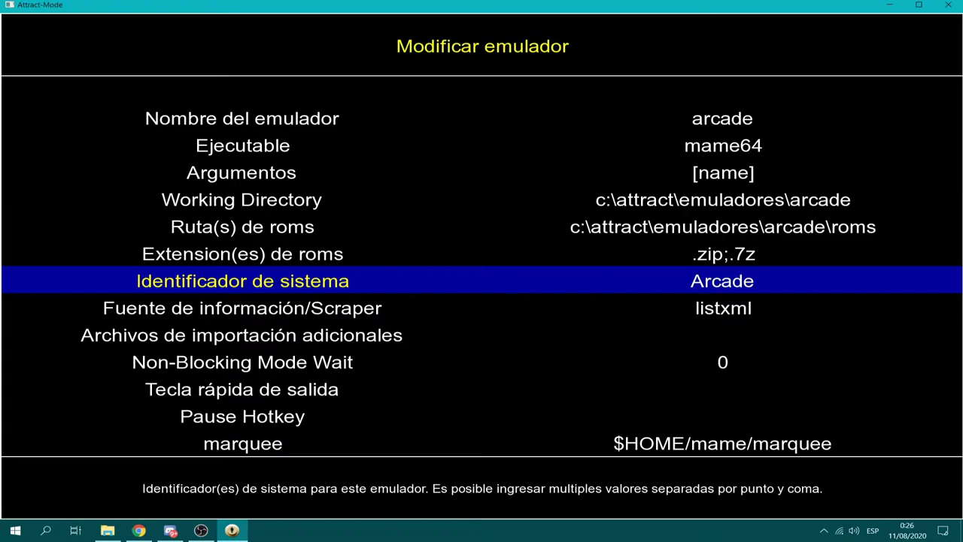
pyautogui.press('Down')
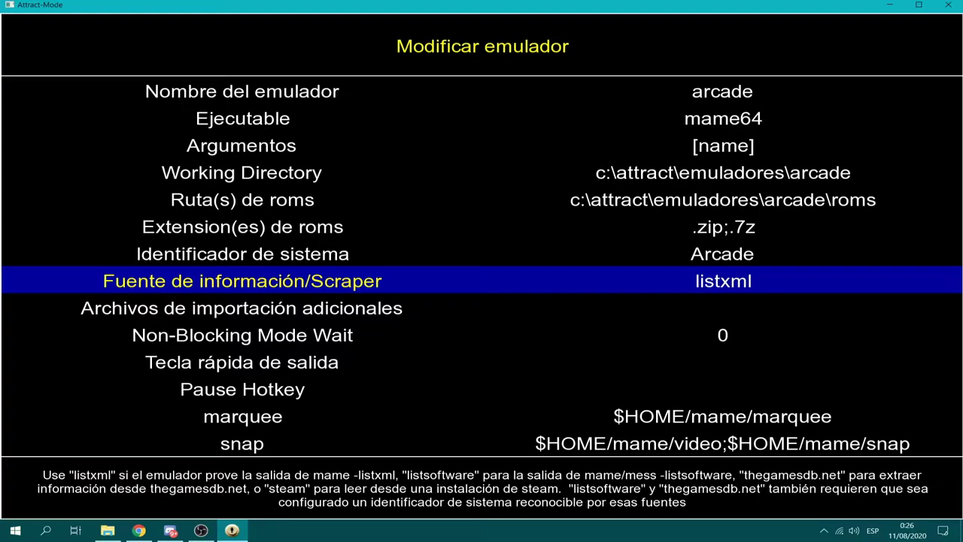
pyautogui.press('Return')
pyautogui.press('Down')
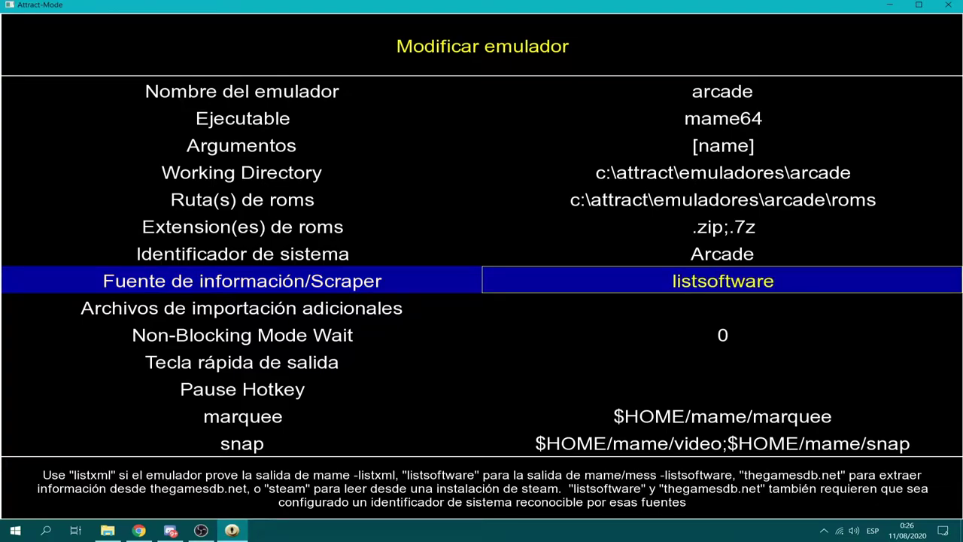
pyautogui.press('Up')
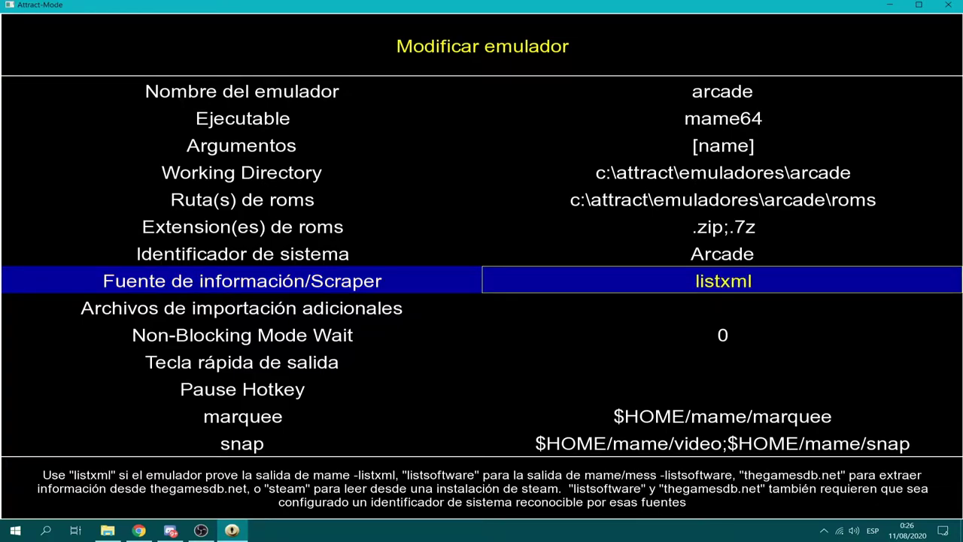
pyautogui.press('Up')
pyautogui.press('Down')
pyautogui.press('Down')
pyautogui.press('Down')
pyautogui.press('Down')
pyautogui.press('Down')
pyautogui.press('Up')
pyautogui.press('Up')
pyautogui.press('Up')
pyautogui.press('Up')
pyautogui.press('Down')
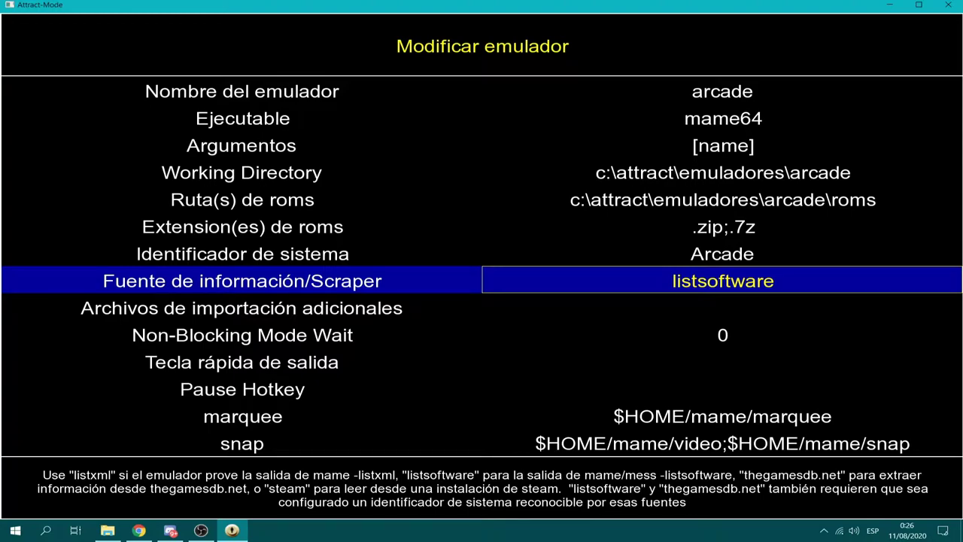
pyautogui.press('Down')
pyautogui.press('Down')
pyautogui.press('Down')
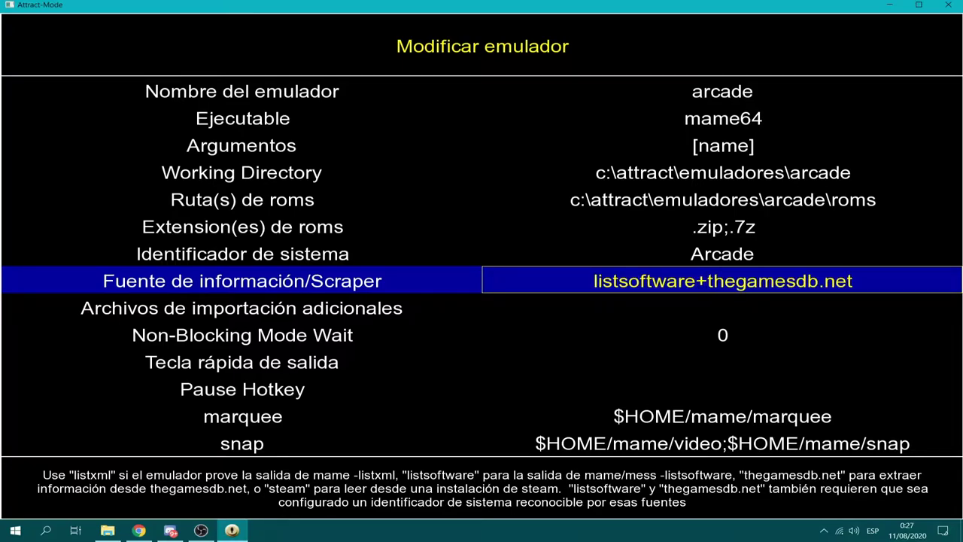
pyautogui.press('Down')
pyautogui.press('Down')
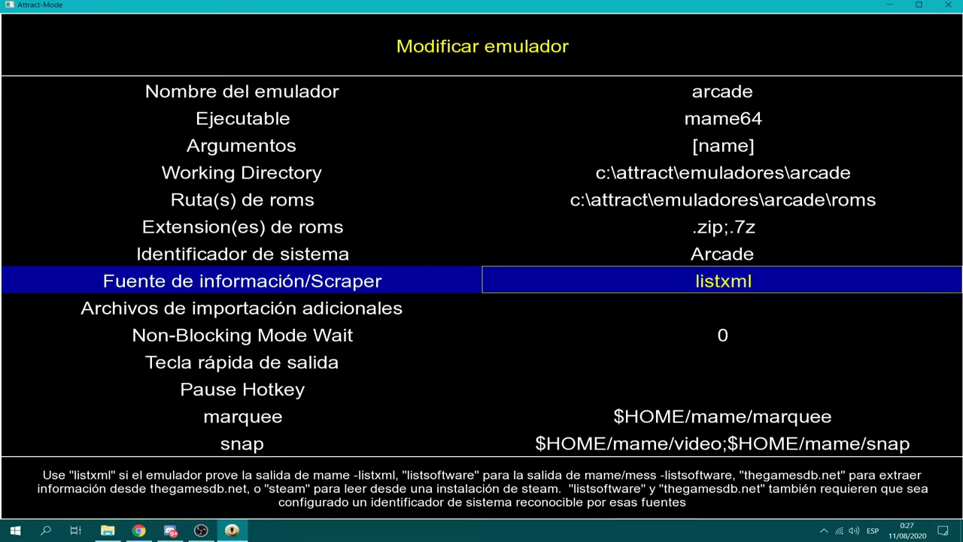
pyautogui.press('Return')
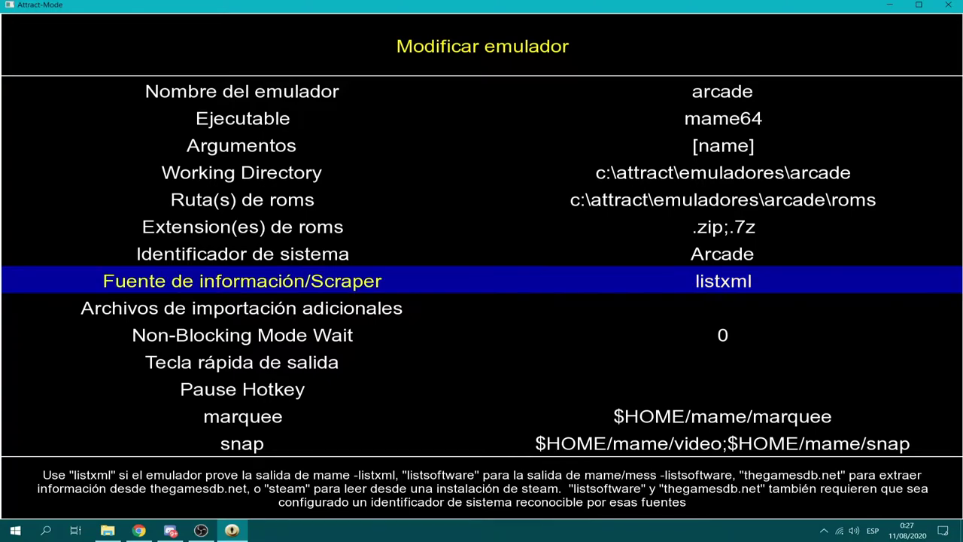
# - Select the emulator's additional import files setting, switch to Chrome and dismiss the leftover ddragon page search and download notice
pyautogui.press('Down')
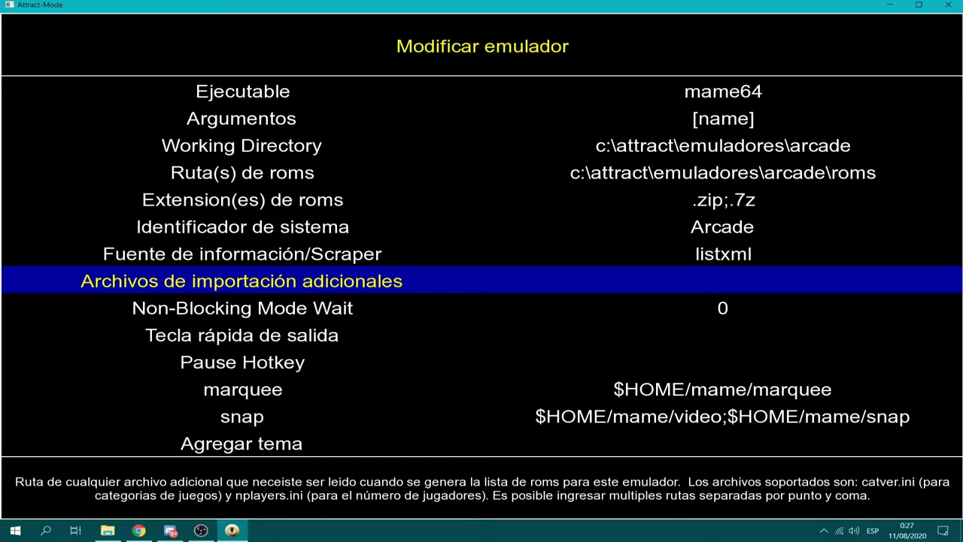
pyautogui.click(140, 531)
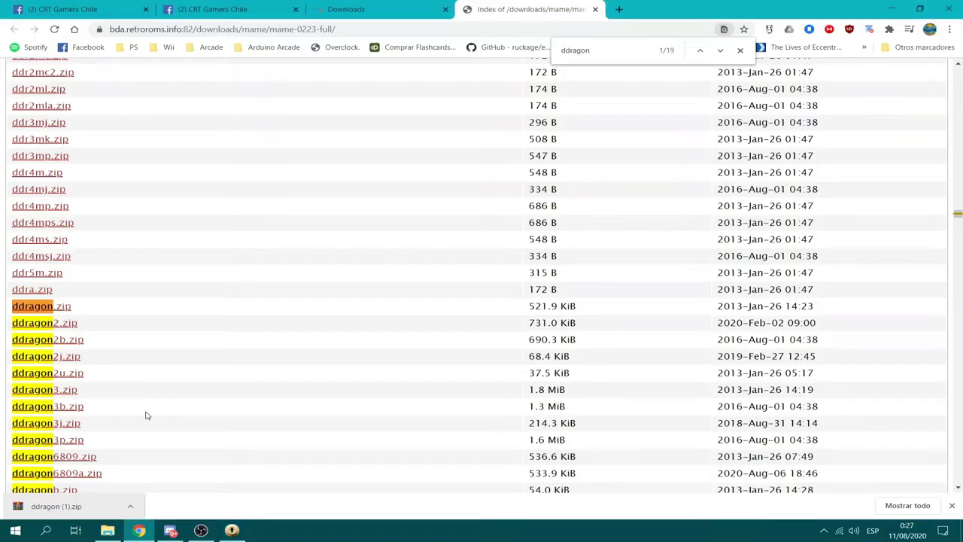
pyautogui.click(740, 51)
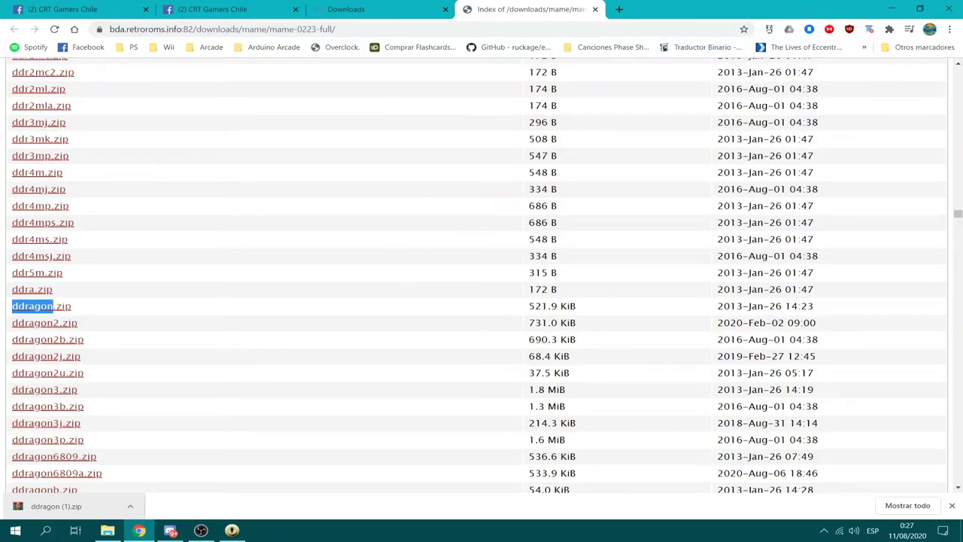
pyautogui.click(952, 506)
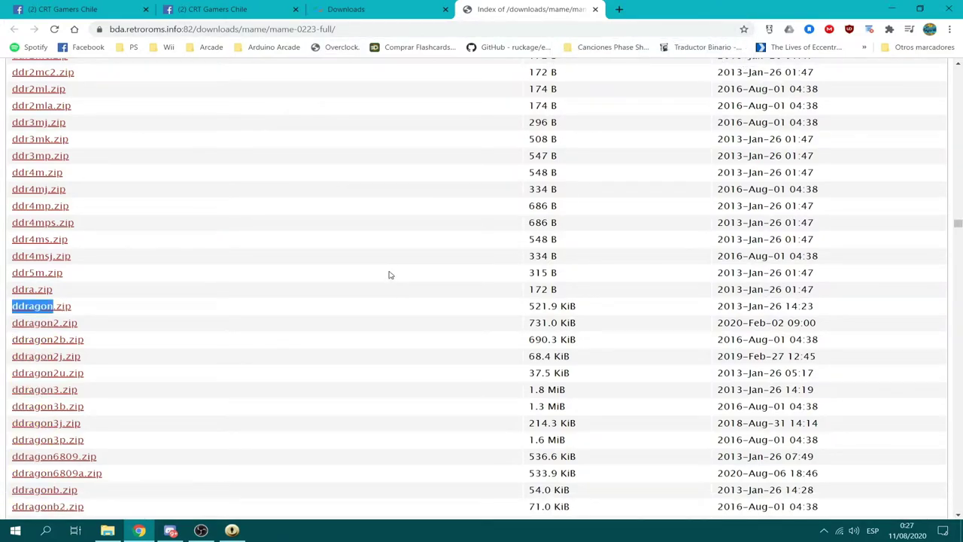
pyautogui.click(389, 275)
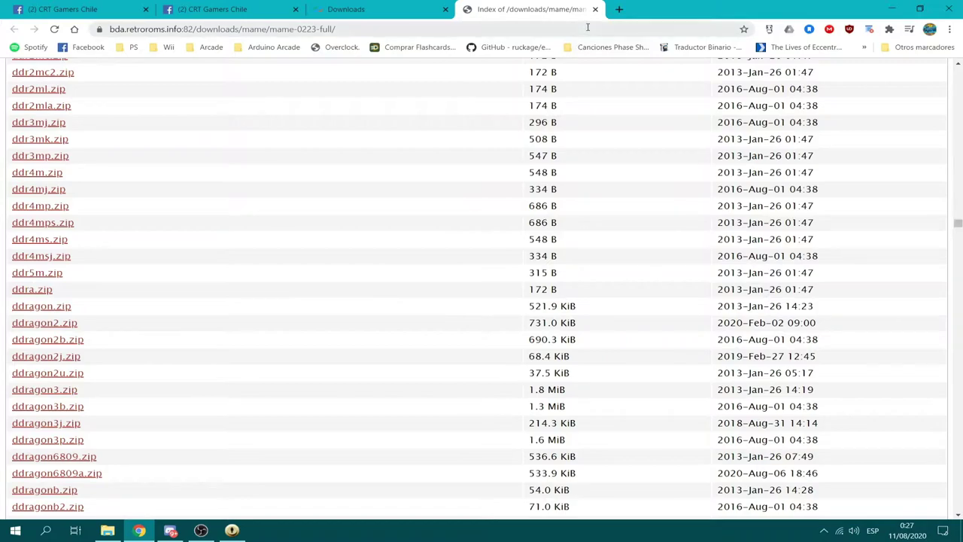
# - Search the web for nplayer.ini in a new browser tab
pyautogui.click(617, 10)
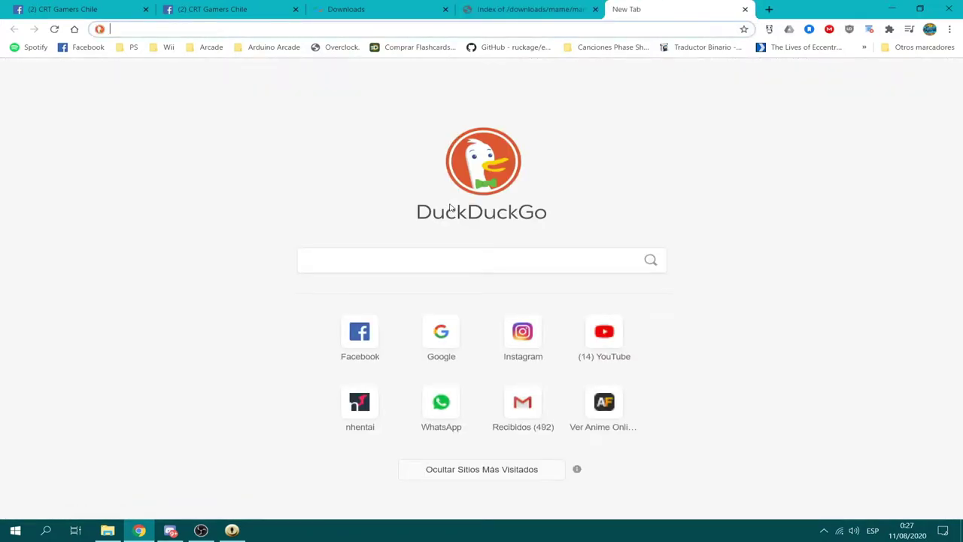
pyautogui.write('nplayer.')
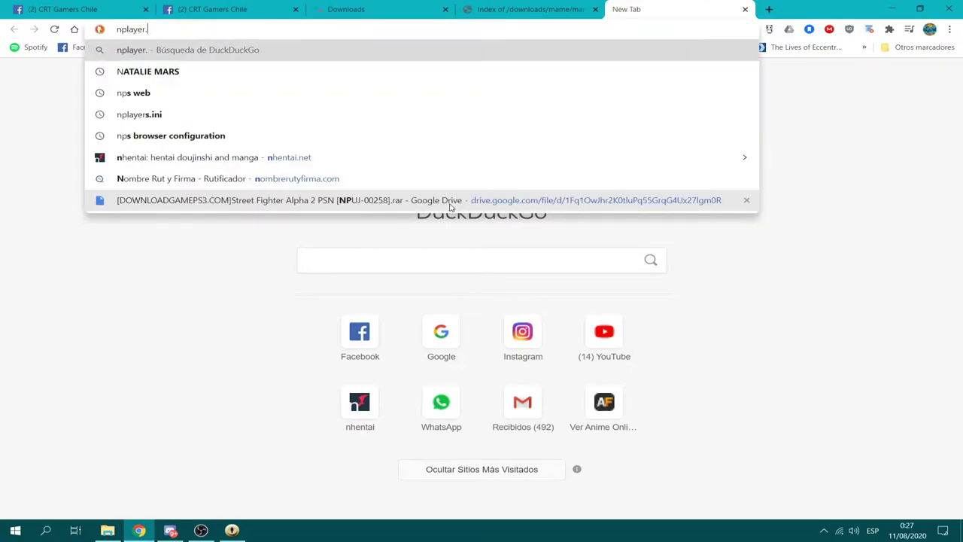
pyautogui.write('ini')
pyautogui.press('Return')
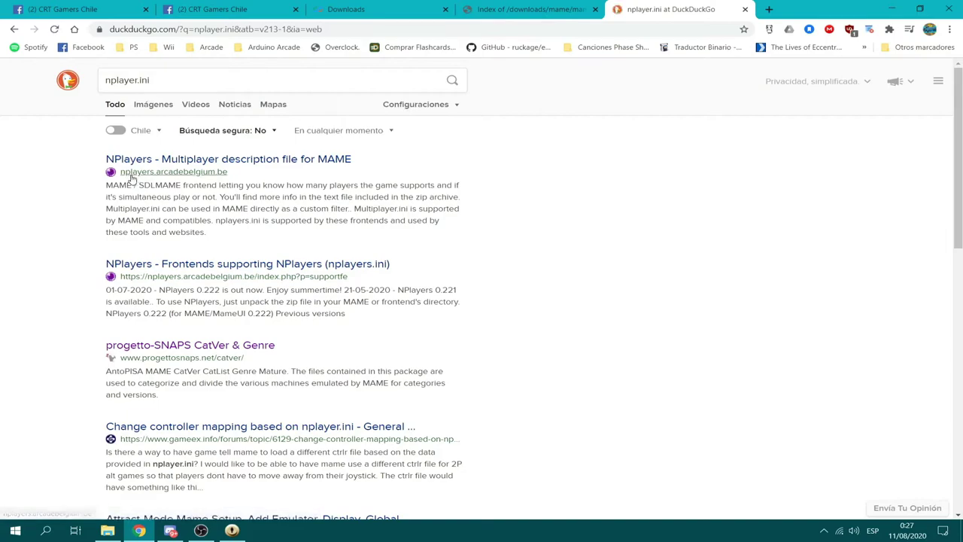
# - Open the NPlayers site from the search results and download NPlayers 0.223 for MAME/MameUI 0.223
pyautogui.click(223, 161)
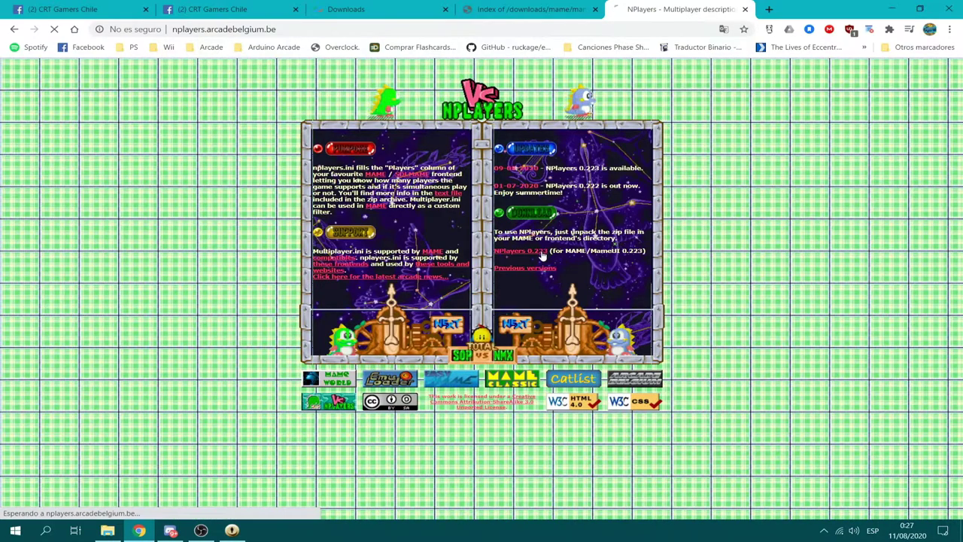
pyautogui.click(542, 257)
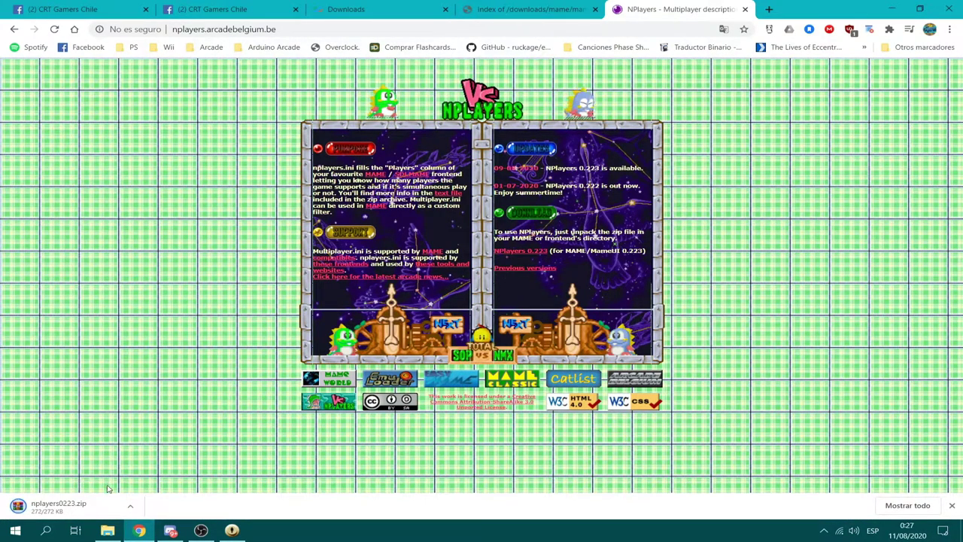
pyautogui.rightClick(512, 250)
pyautogui.click(160, 242)
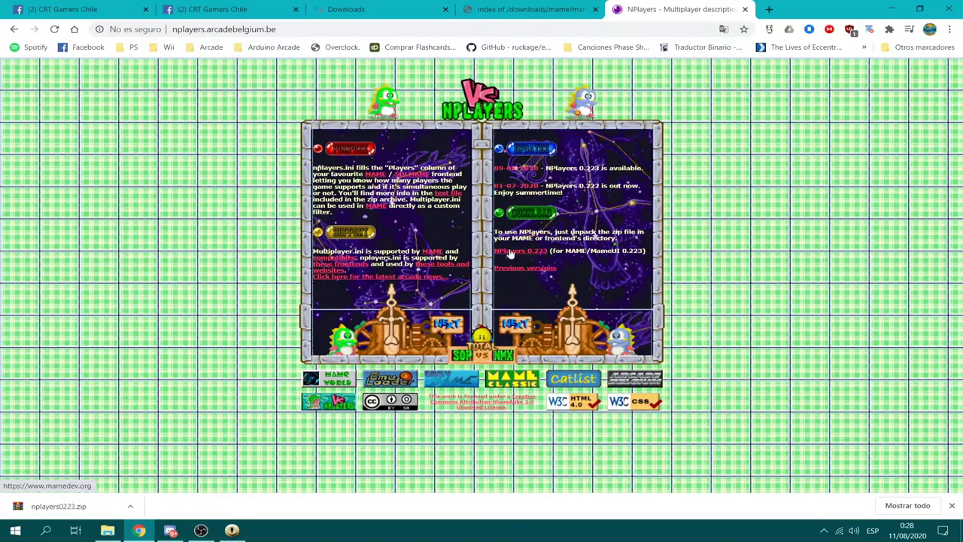
# - Open the downloaded nplayers0223.zip archive and select the nplayers.ini file inside it
pyautogui.click(72, 507)
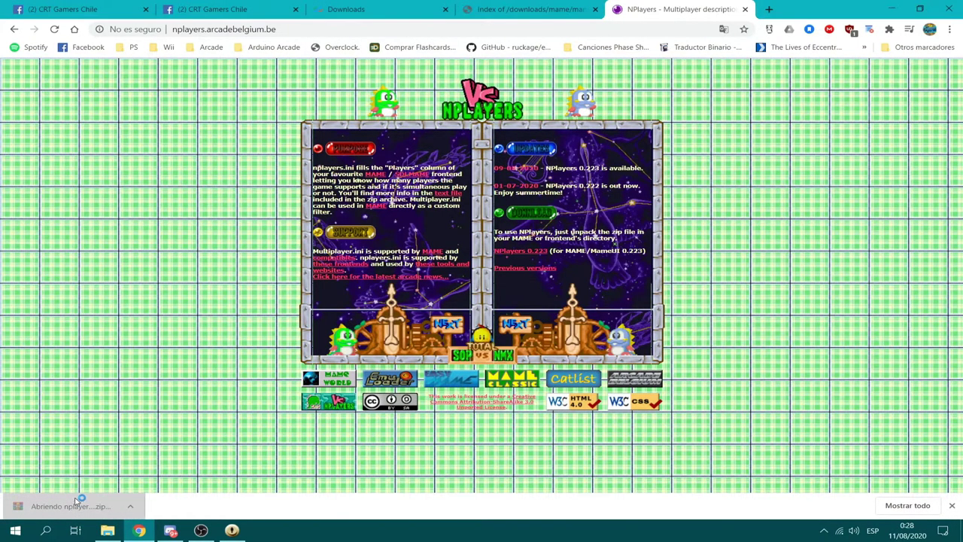
pyautogui.click(282, 183)
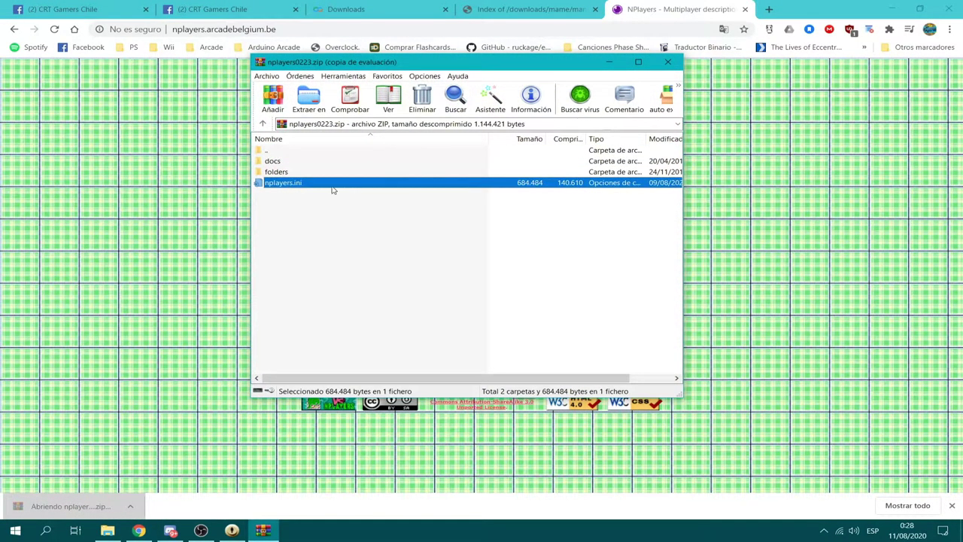
pyautogui.click(512, 235)
# - Switch to File Explorer and create a folder named dat inside C:\attract\emuladores\arcade
pyautogui.click(107, 531)
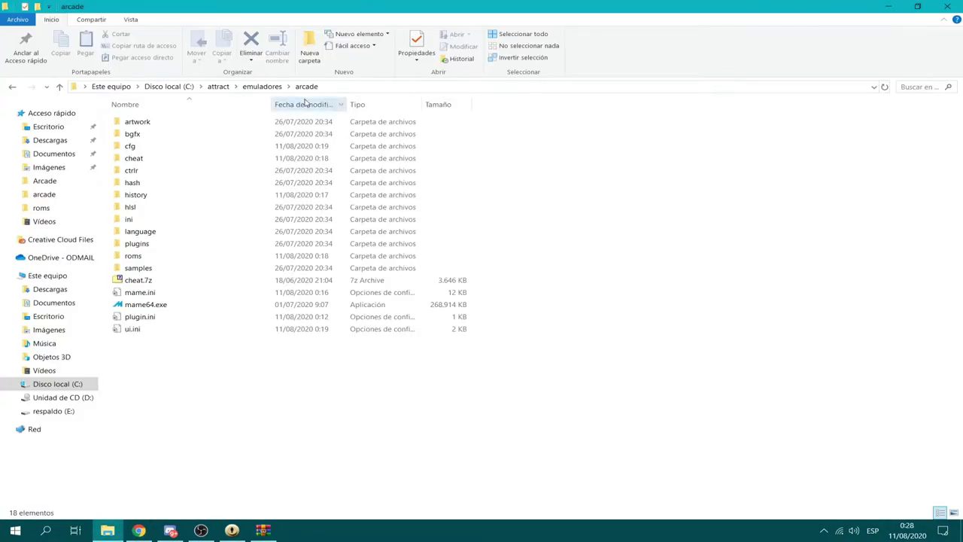
pyautogui.click(309, 49)
pyautogui.write('dat')
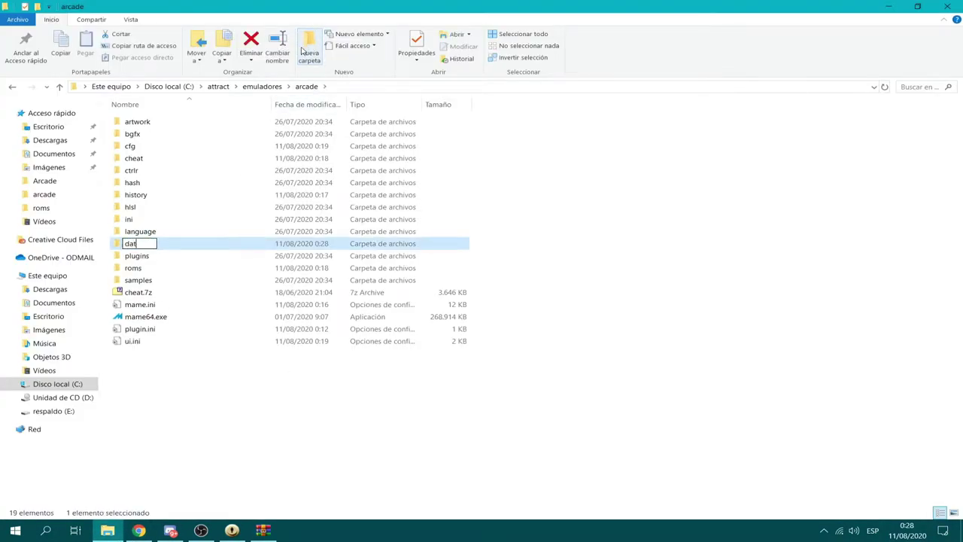
pyautogui.press('Return')
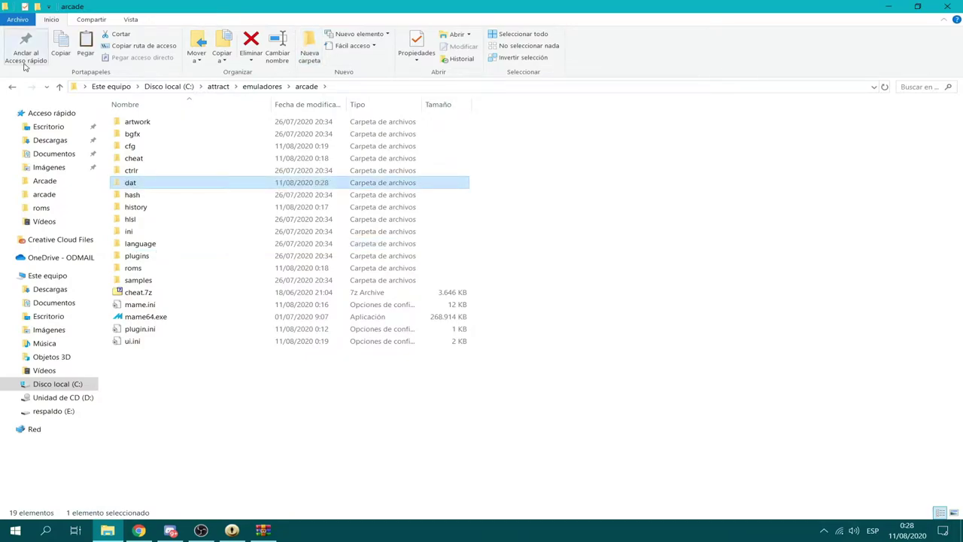
# - Move the new dat folder from the arcade folder up to C:\attract
pyautogui.click(12, 89)
pyautogui.click(12, 88)
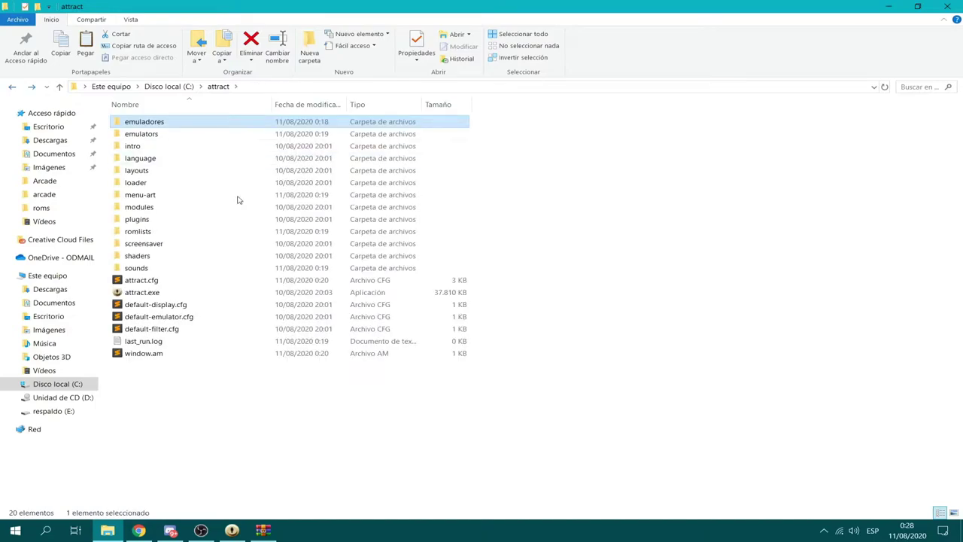
pyautogui.hotkey('ctrl', 'v')
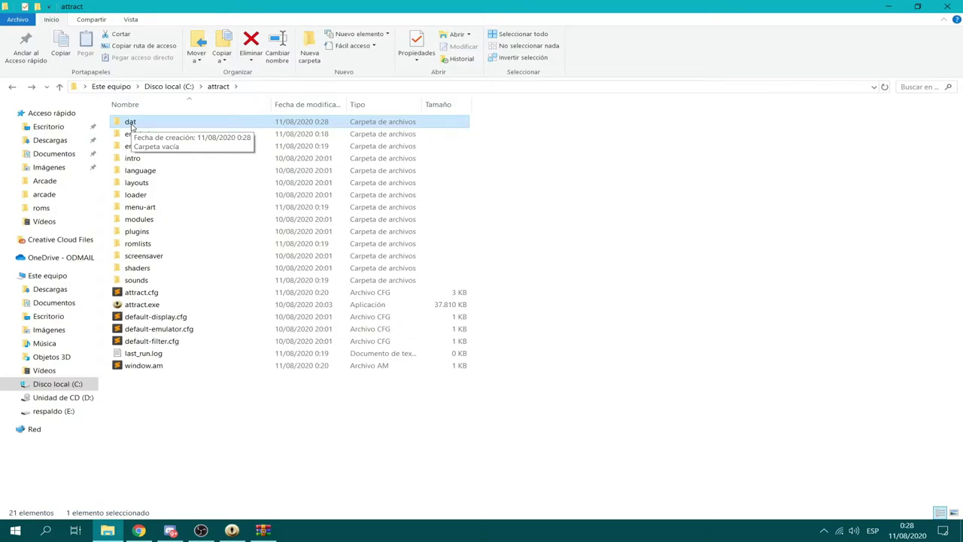
# - Extract nplayers.ini from the open archive into C:\attract\dat and close the archive window
pyautogui.doubleClick(147, 125)
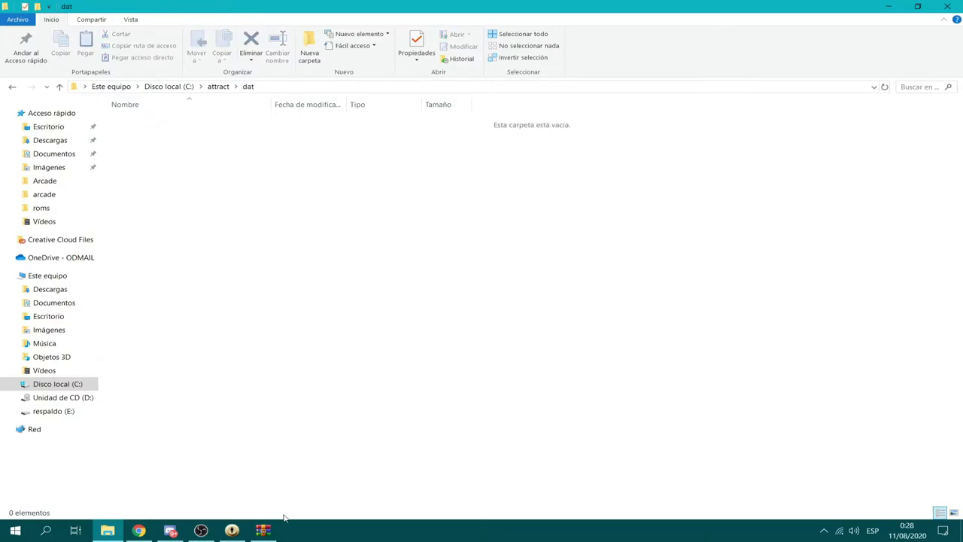
pyautogui.click(263, 531)
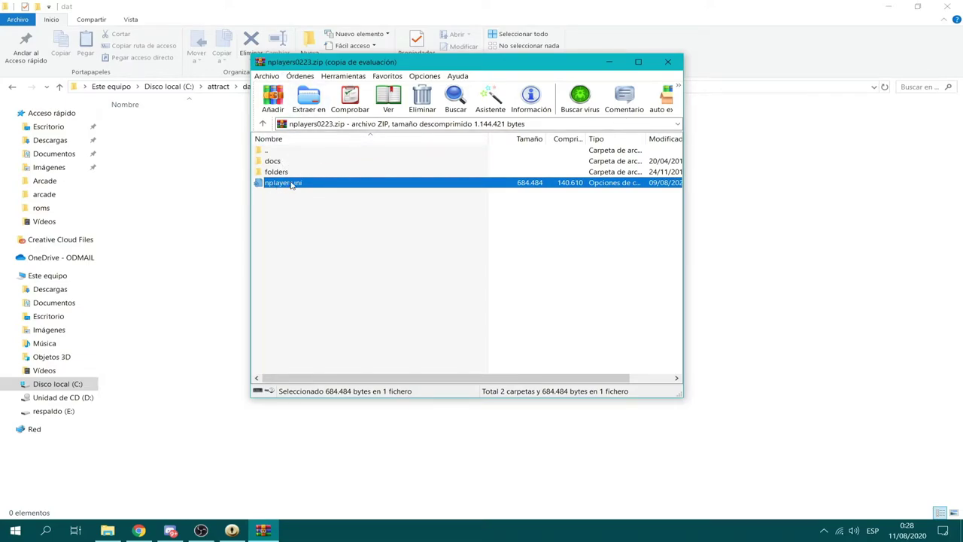
pyautogui.click(297, 216)
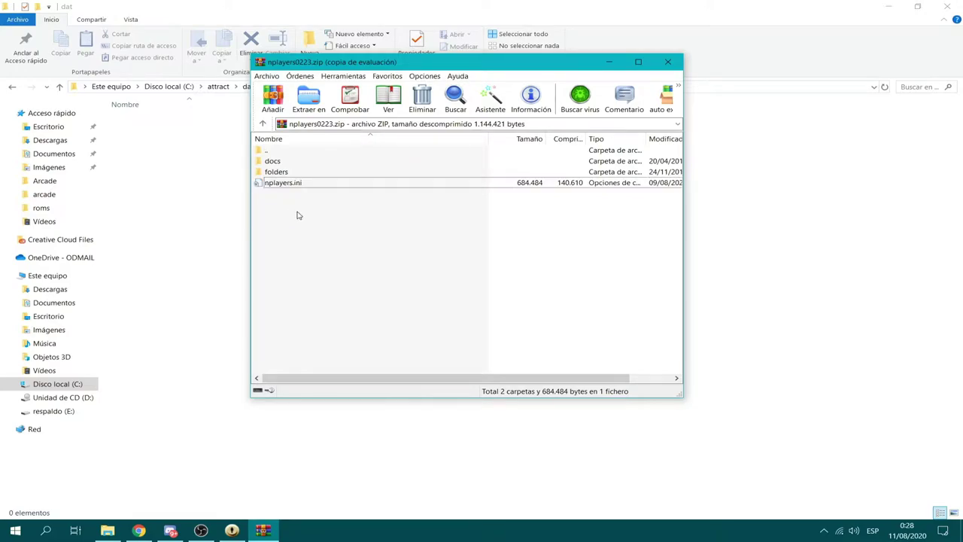
pyautogui.click(273, 187)
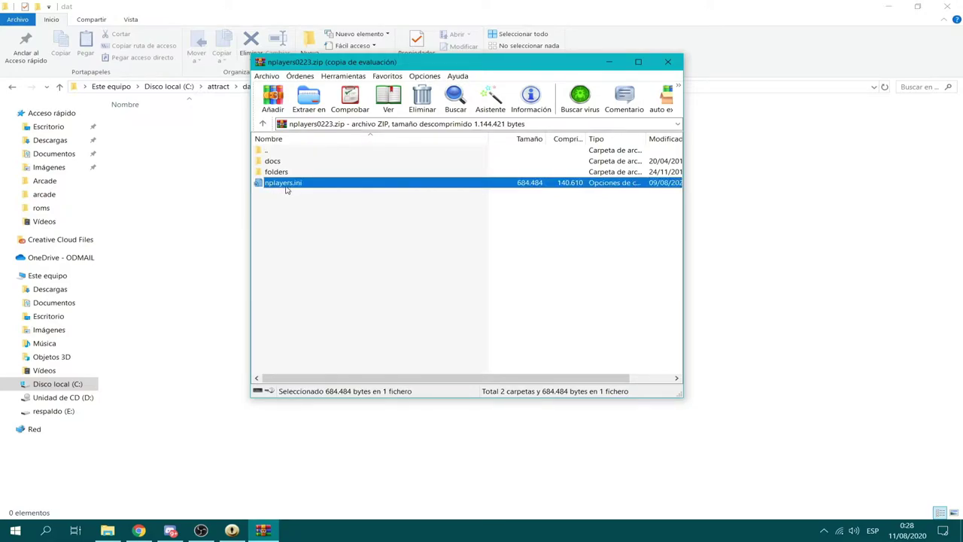
pyautogui.moveTo(278, 182); pyautogui.dragTo(184, 181)
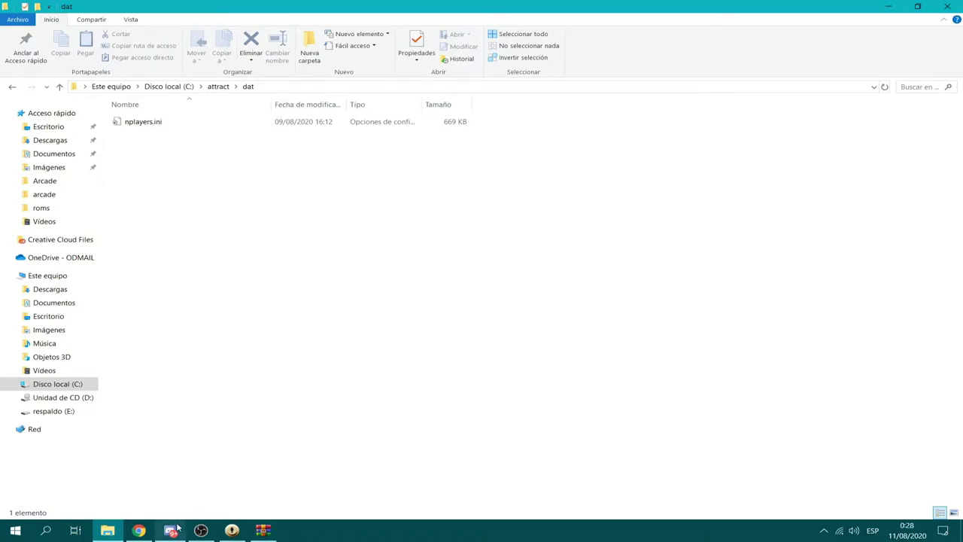
pyautogui.moveTo(266, 532)
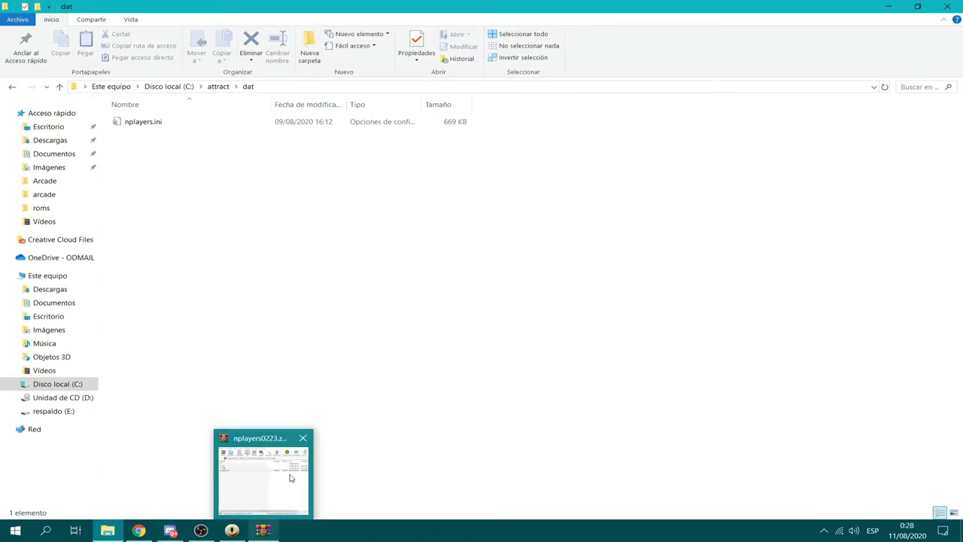
pyautogui.click(303, 437)
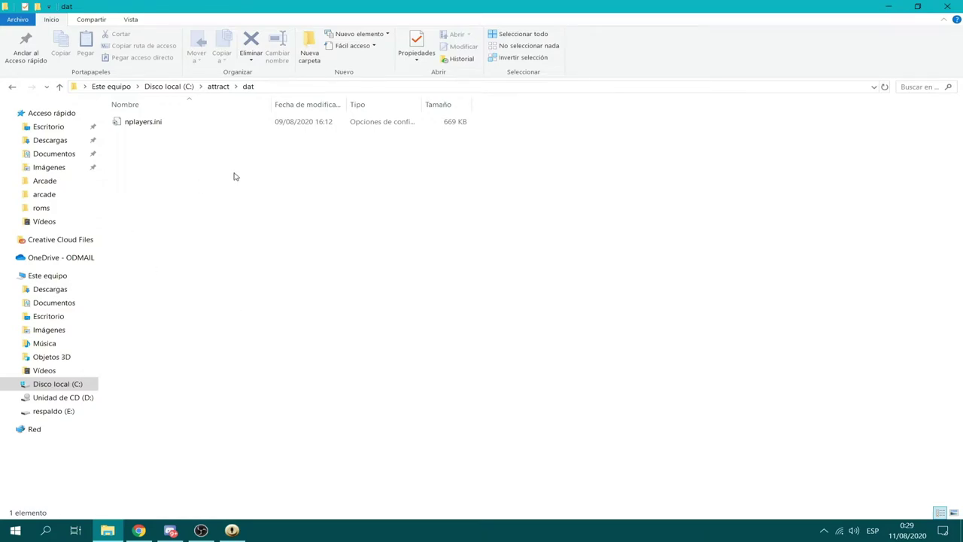
# - Switch to Chrome, search the web for catver.ini and open the progetto-SNAPS CatVer & Genre page
pyautogui.click(141, 531)
pyautogui.click(211, 30)
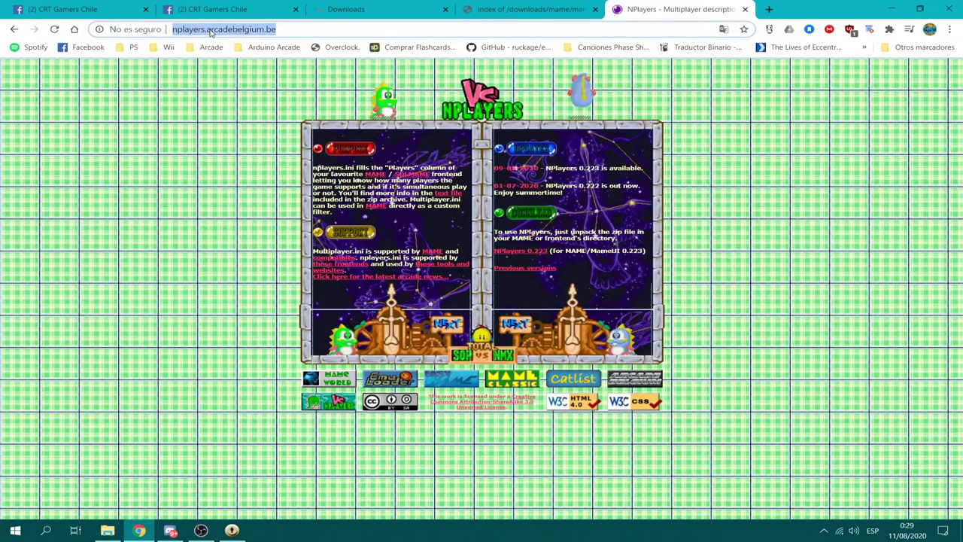
pyautogui.write('catver.in')
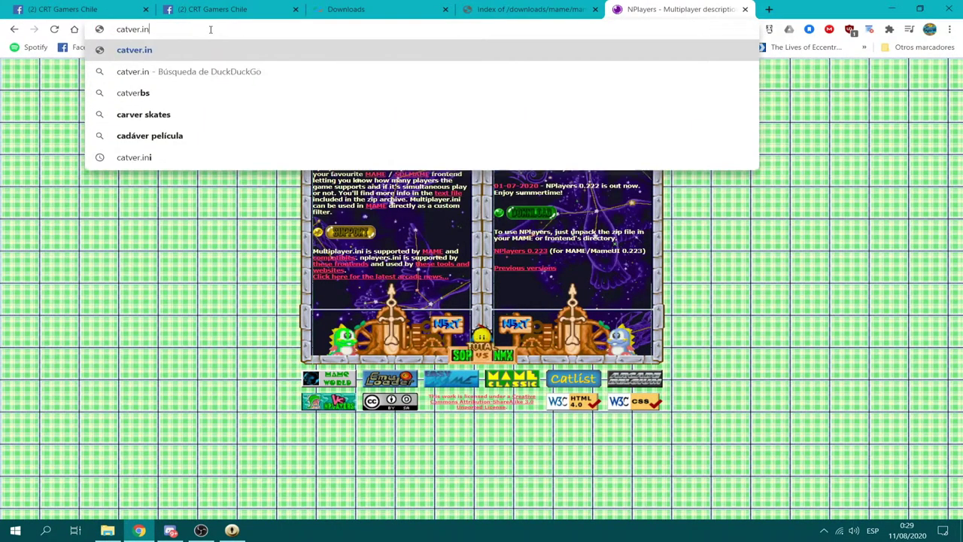
pyautogui.write('i')
pyautogui.press('Return')
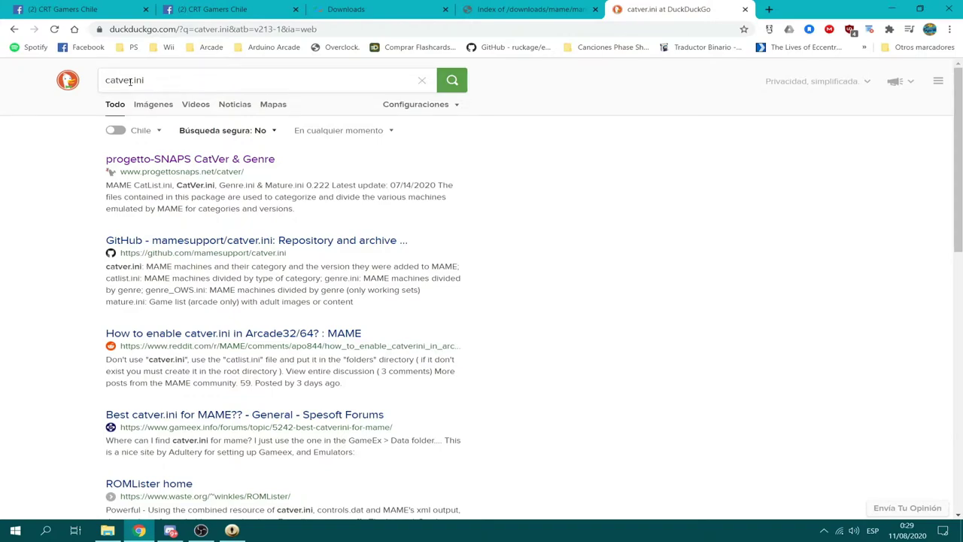
pyautogui.click(211, 159)
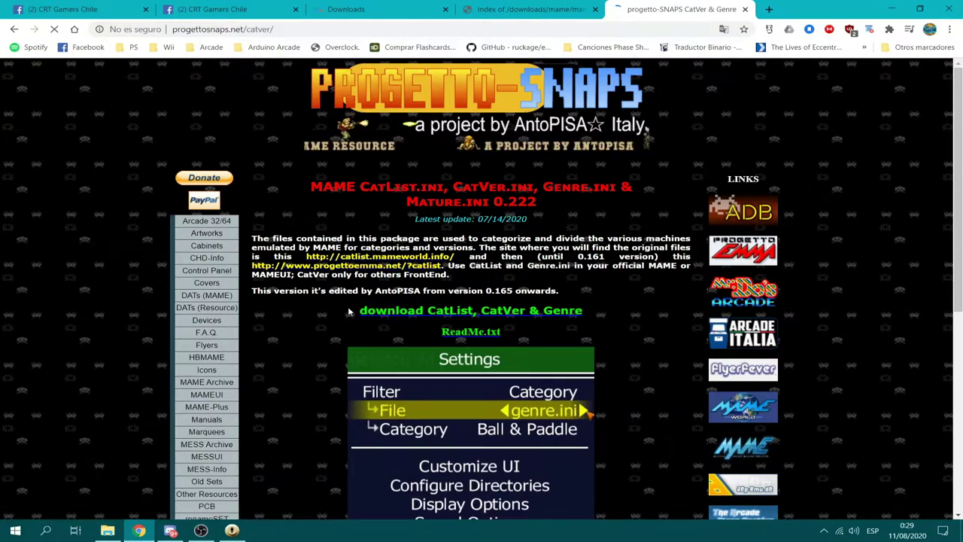
# - Copy the link address of the CatList, CatVer & Genre download and post it in Discord's canal-normal channel
pyautogui.moveTo(360, 312); pyautogui.dragTo(587, 312)
pyautogui.click(594, 312)
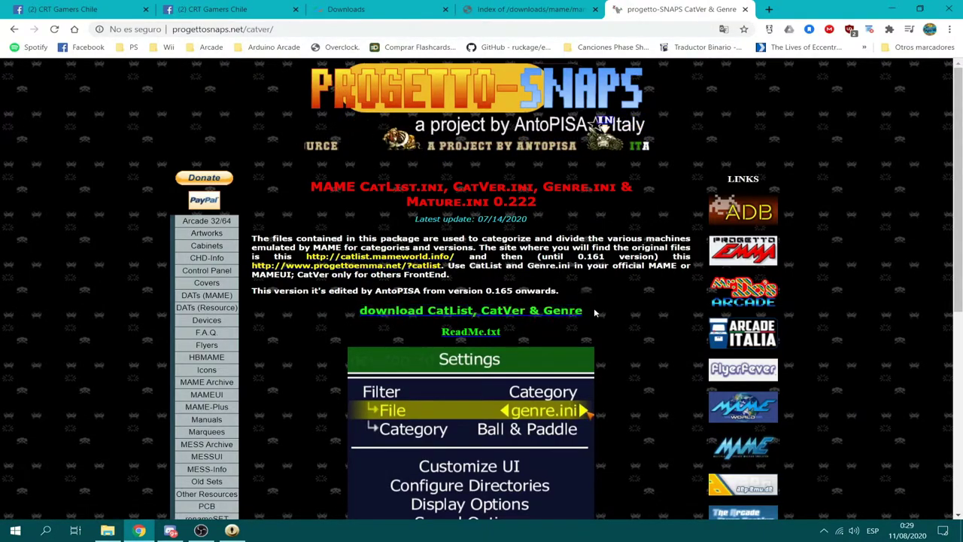
pyautogui.rightClick(554, 311)
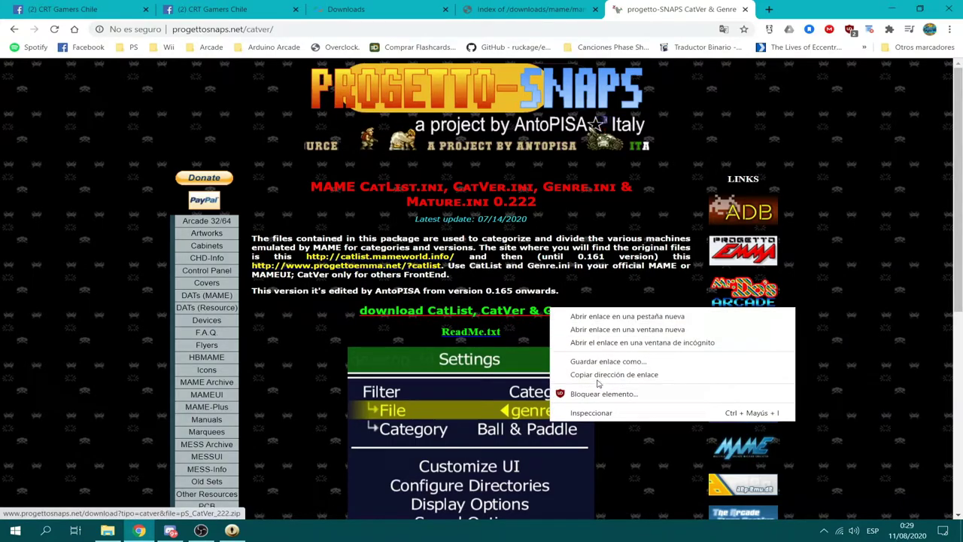
pyautogui.click(611, 378)
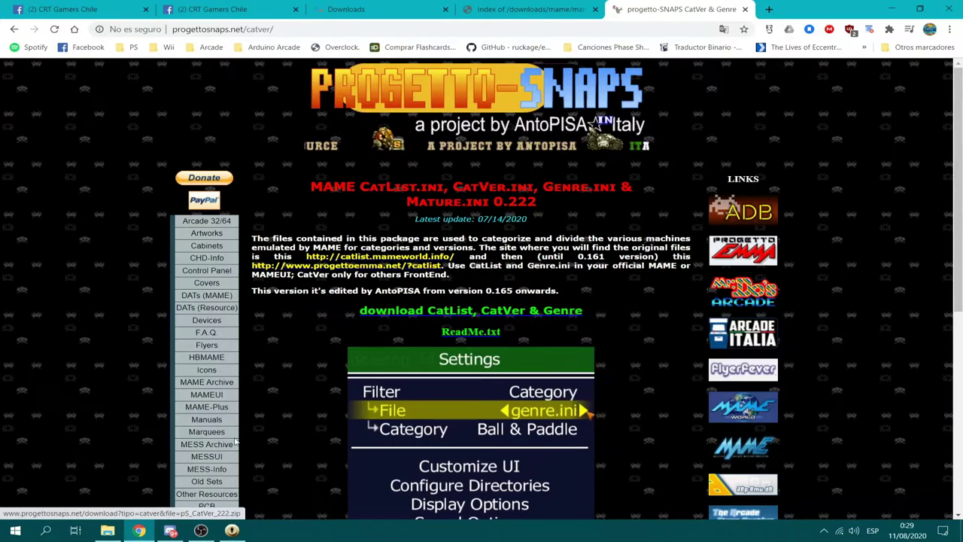
pyautogui.click(170, 530)
pyautogui.write('http://www.progettosnaps.net/download?tipo=catver&file=pS_CatVer_222.zip')
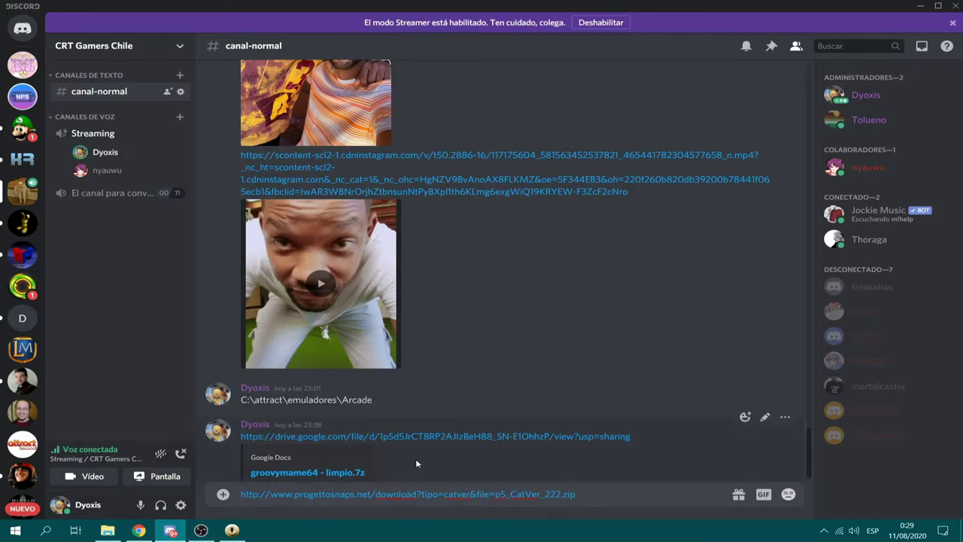
pyautogui.press('Return')
# - Switch back to Chrome, download pS_CatVer_222.zip and open it from the full downloads list
pyautogui.click(139, 530)
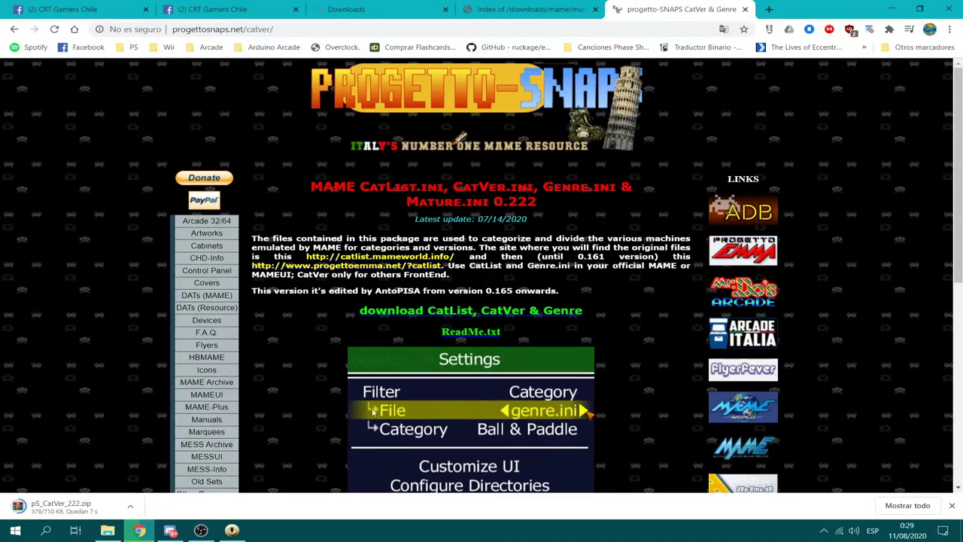
pyautogui.click(902, 506)
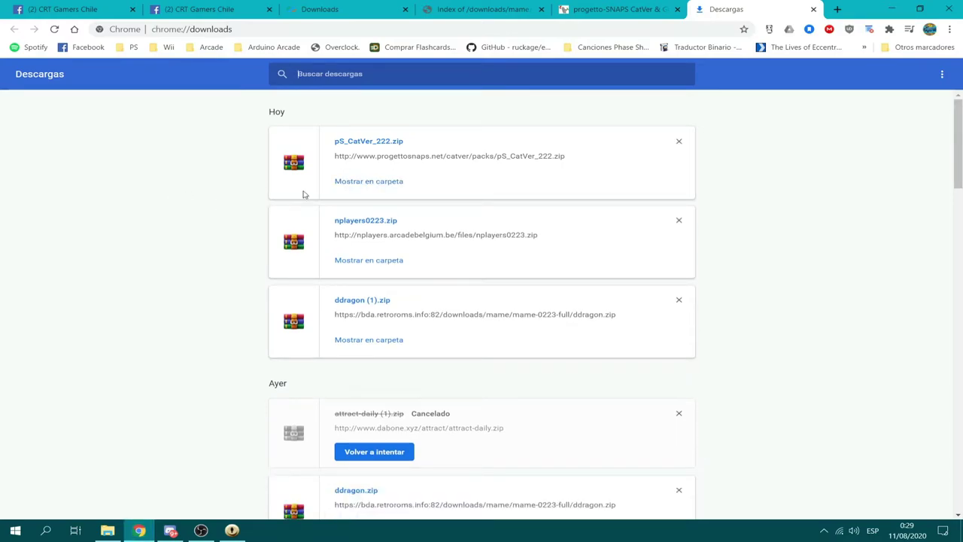
pyautogui.click(397, 141)
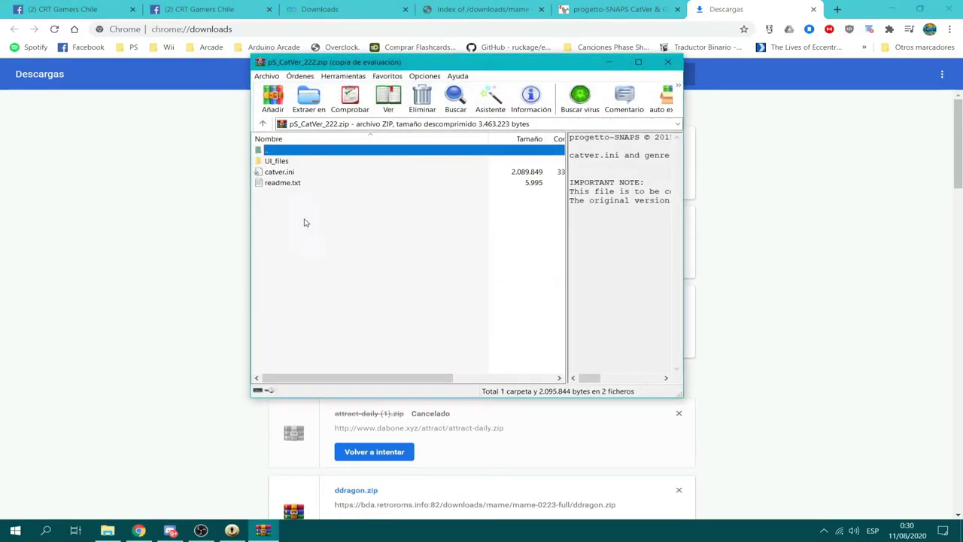
# - Extract catver.ini from the archive into C:\attract\dat, then close the WinRAR licence reminder and archive windows
pyautogui.moveTo(291, 178); pyautogui.dragTo(204, 227)
pyautogui.moveTo(262, 530)
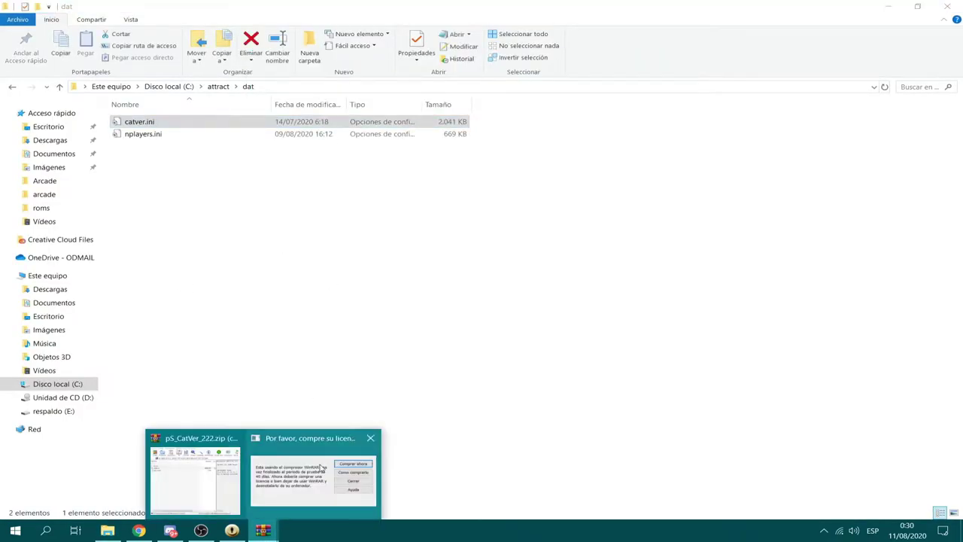
pyautogui.click(371, 438)
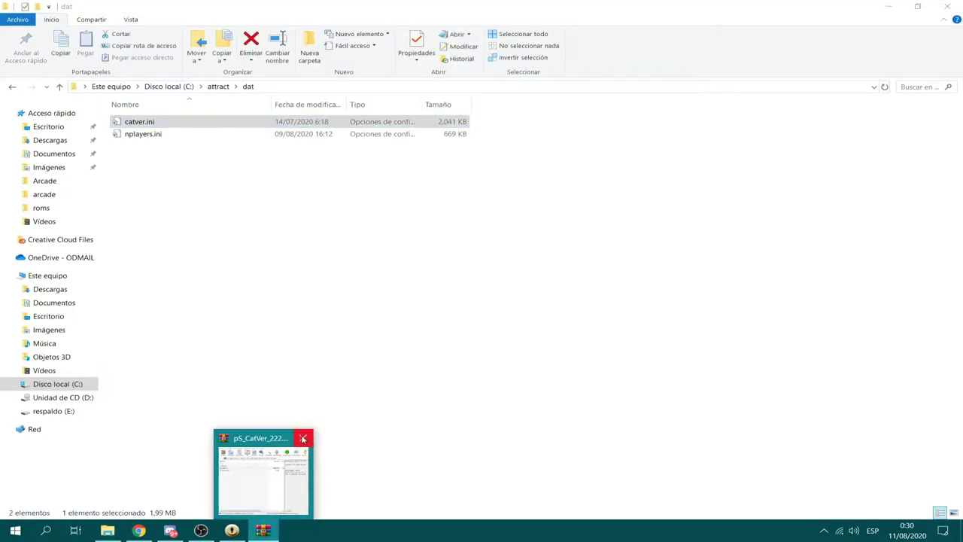
pyautogui.click(301, 439)
# - Share the catver.ini file from the dat folder in Discord's canal-normal channel and return to File Explorer
pyautogui.moveTo(127, 125); pyautogui.dragTo(720, 431)
pyautogui.click(608, 317)
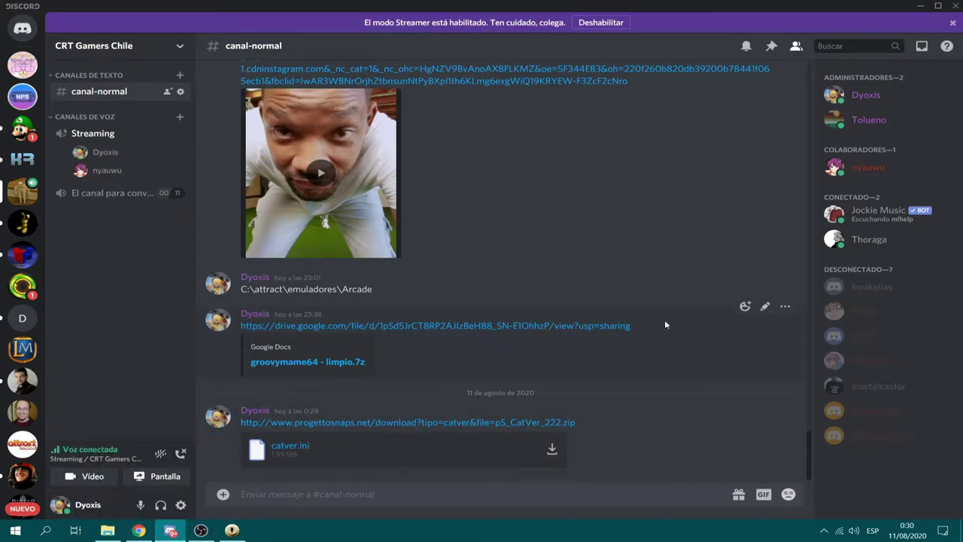
pyautogui.click(169, 531)
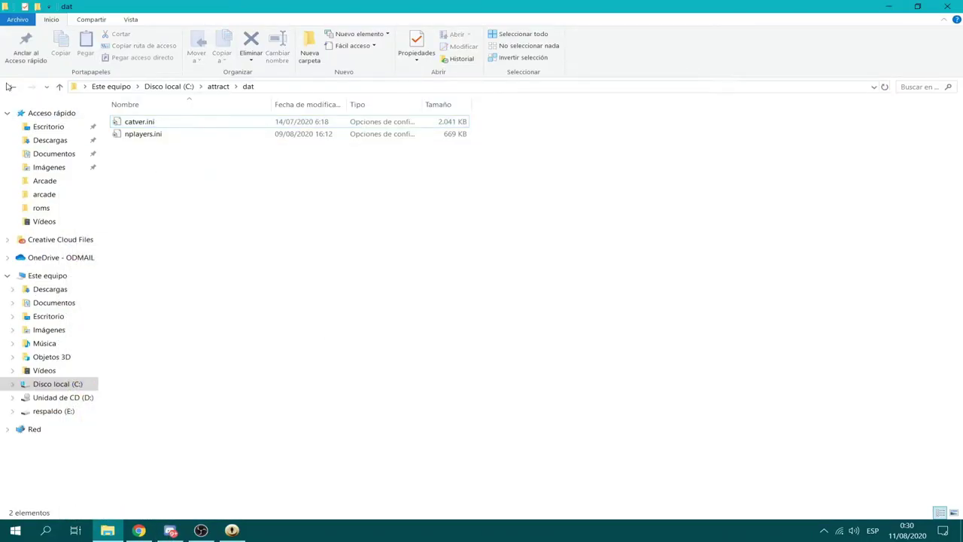
# - Switch to Attract-Mode and start the Archivos de importación adicionales entry with the path c:\attract\dat\
pyautogui.click(232, 531)
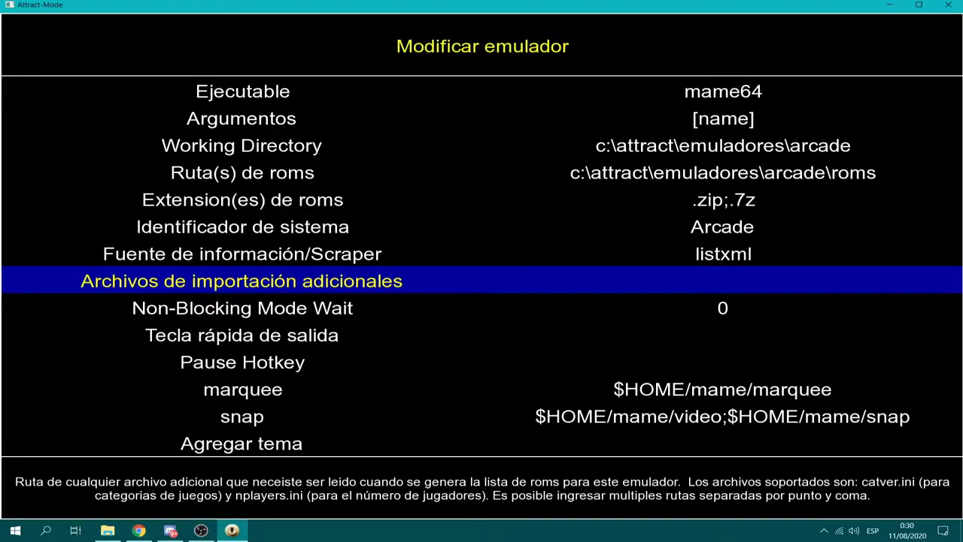
pyautogui.click(200, 530)
pyautogui.click(227, 532)
pyautogui.press('Return')
pyautogui.write('c:')
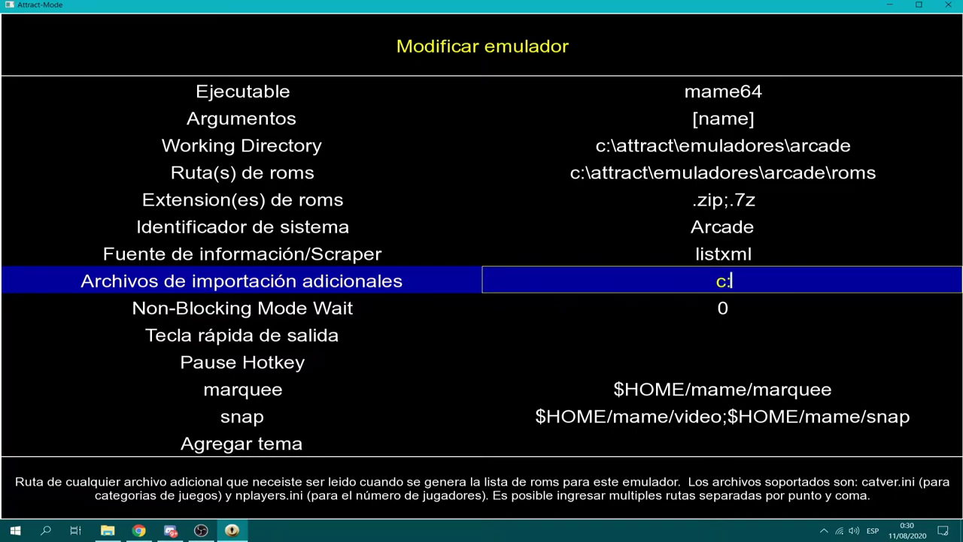
pyautogui.write('\\attract\\')
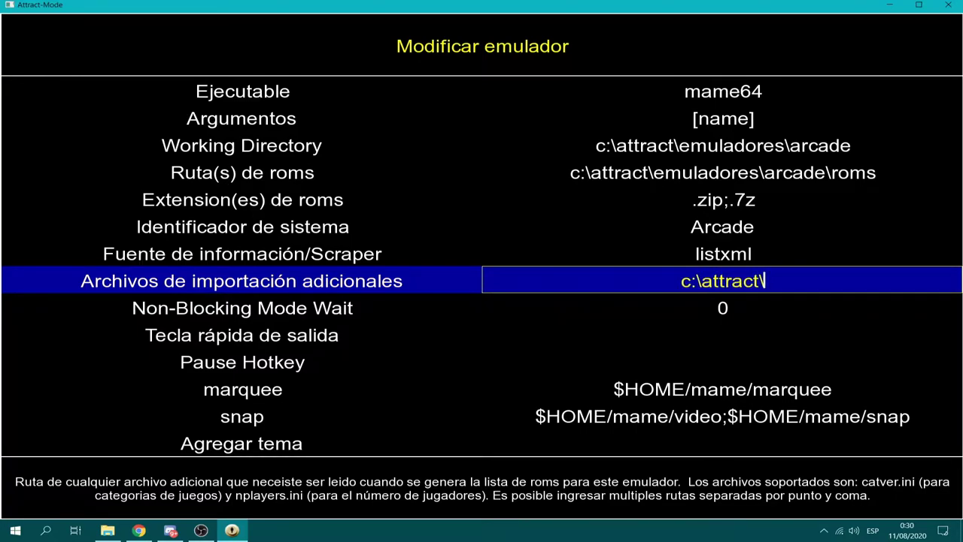
pyautogui.write('dat')
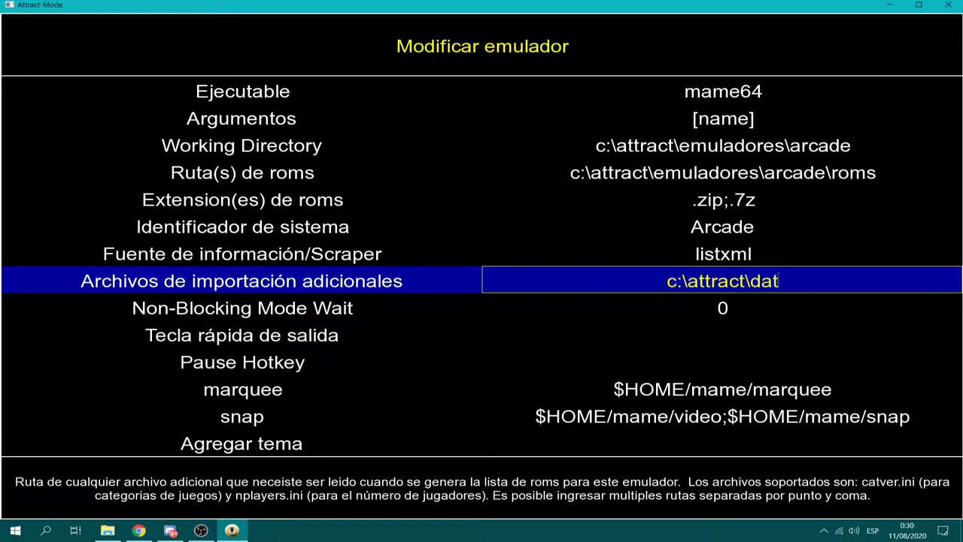
pyautogui.write('\\')
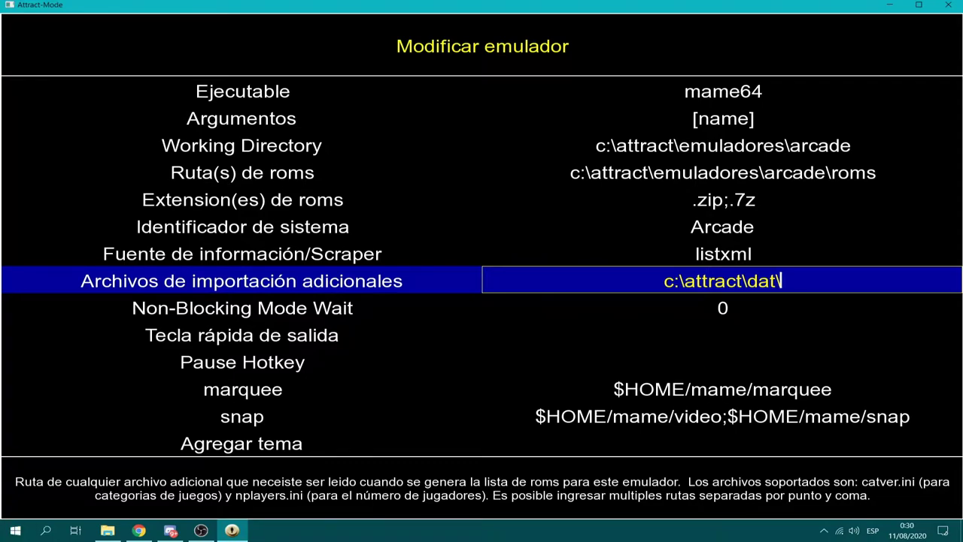
# - Check the names of the two .ini files in the dat folder in File Explorer, and return to Attract-Mode
pyautogui.moveTo(113, 536)
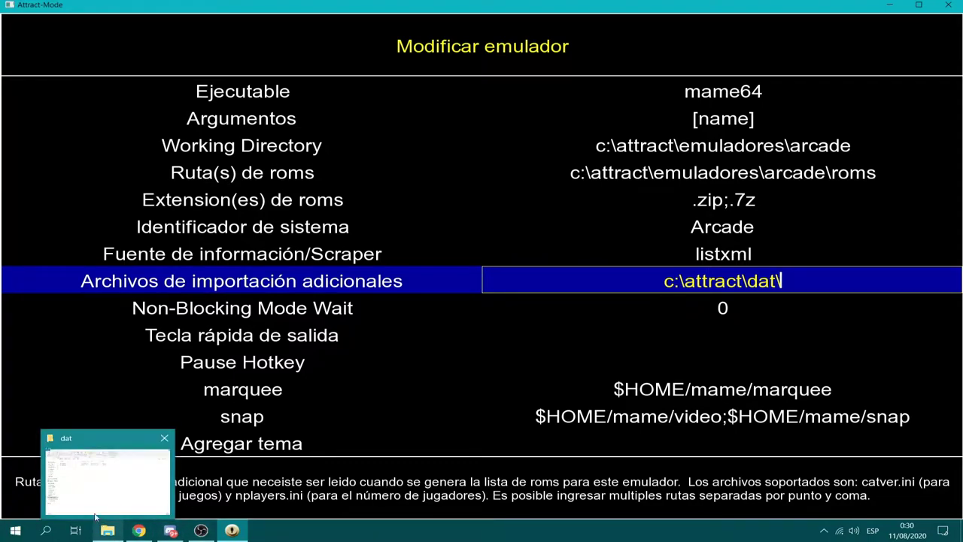
pyautogui.click(99, 497)
pyautogui.click(161, 122)
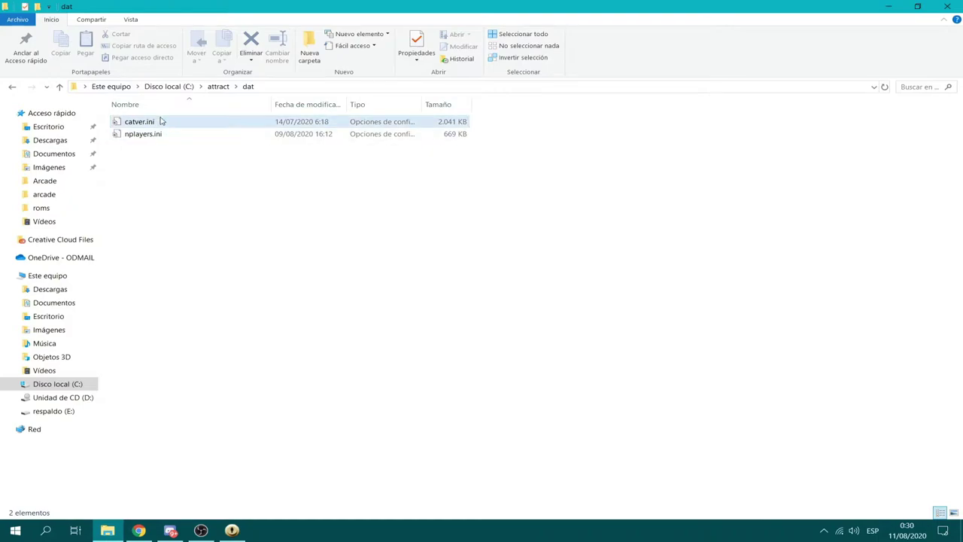
pyautogui.click(161, 134)
pyautogui.click(161, 123)
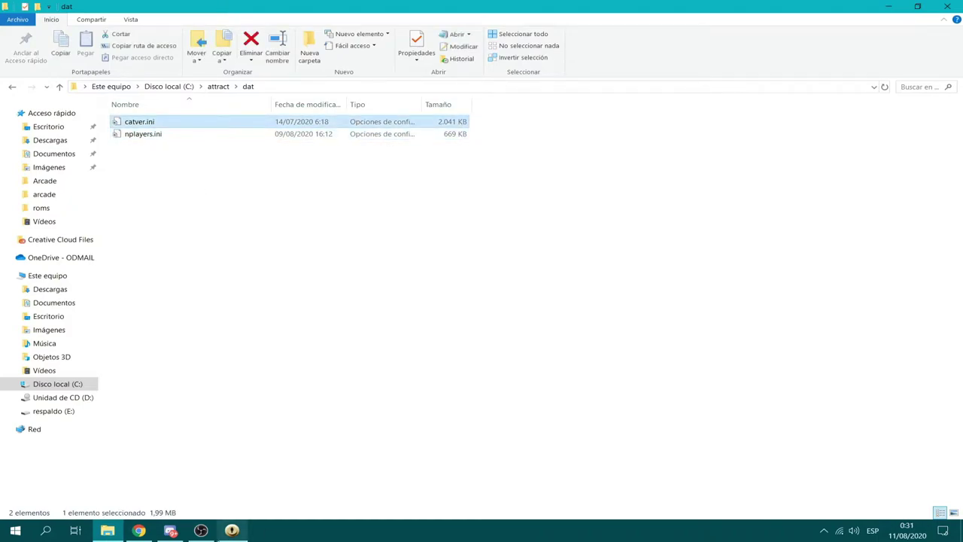
pyautogui.click(232, 531)
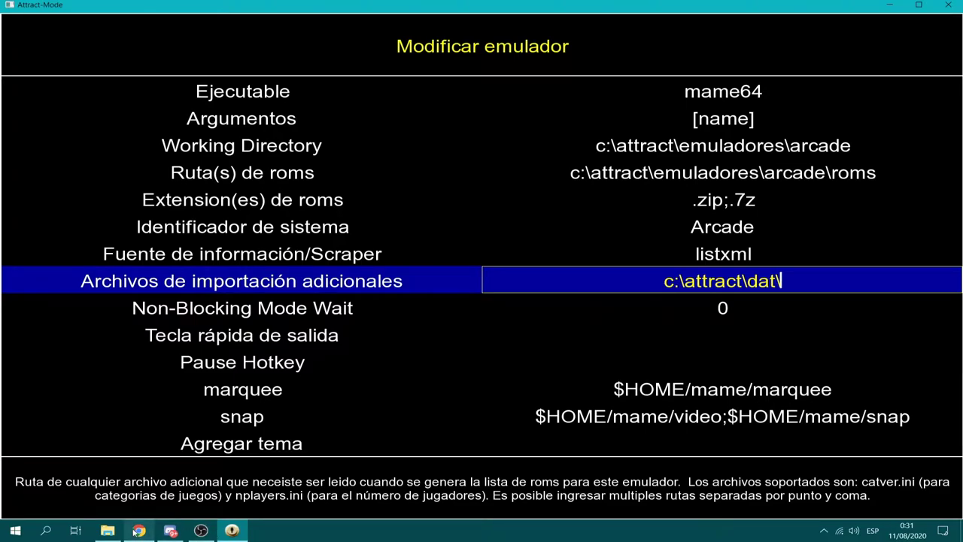
# - Copy the dat folder's path from File Explorer and replace the unfinished import files entry in Attract-Mode with C:\attract\dat\
pyautogui.click(107, 531)
pyautogui.click(275, 87)
pyautogui.hotkey('ctrl', 'c')
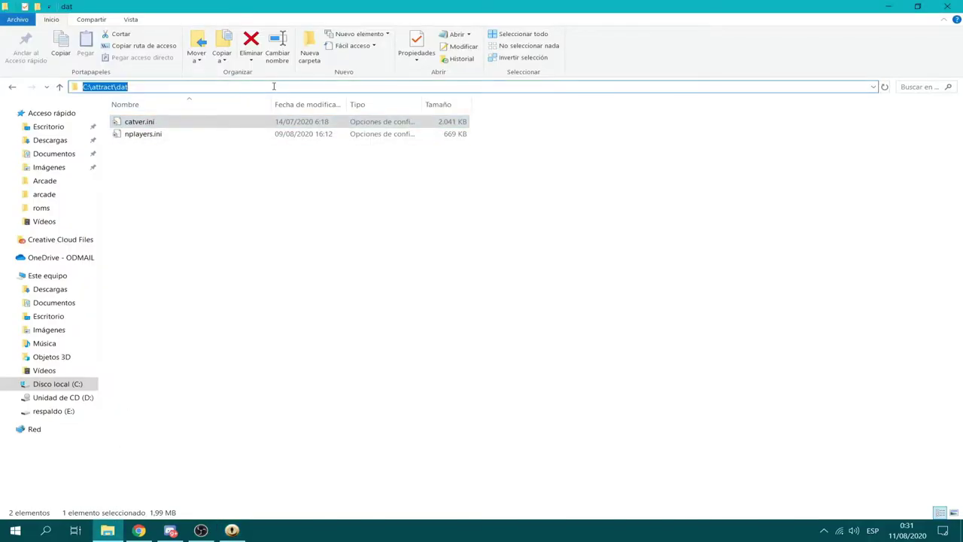
pyautogui.click(232, 531)
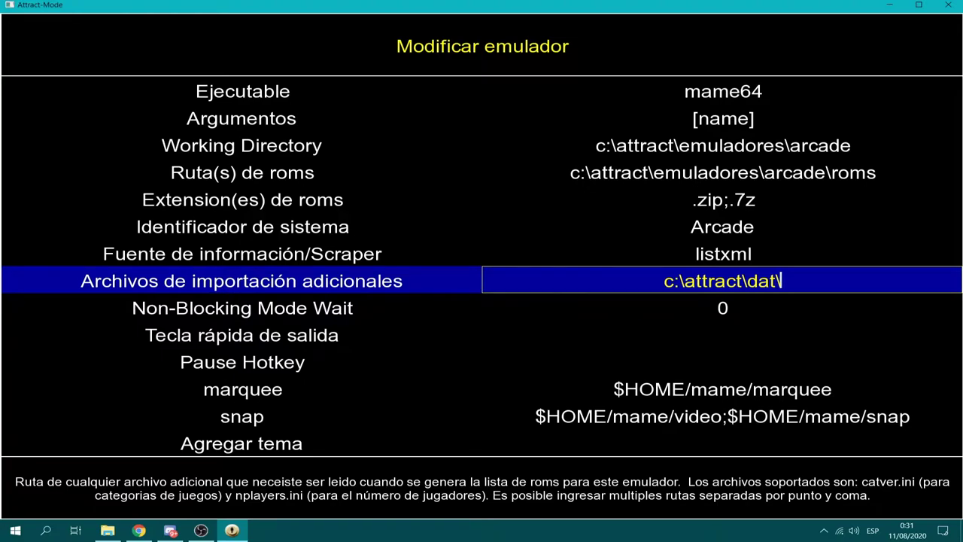
pyautogui.press('BackSpace')
pyautogui.press('BackSpace')
pyautogui.press('BackSpace')
pyautogui.press('BackSpace')
pyautogui.press('BackSpace')
pyautogui.press('BackSpace')
pyautogui.press('BackSpace')
pyautogui.press('BackSpace')
pyautogui.press('BackSpace')
pyautogui.press('BackSpace')
pyautogui.press('BackSpace')
pyautogui.press('BackSpace')
pyautogui.press('BackSpace')
pyautogui.press('BackSpace')
pyautogui.press('BackSpace')
pyautogui.hotkey('ctrl', 'v')
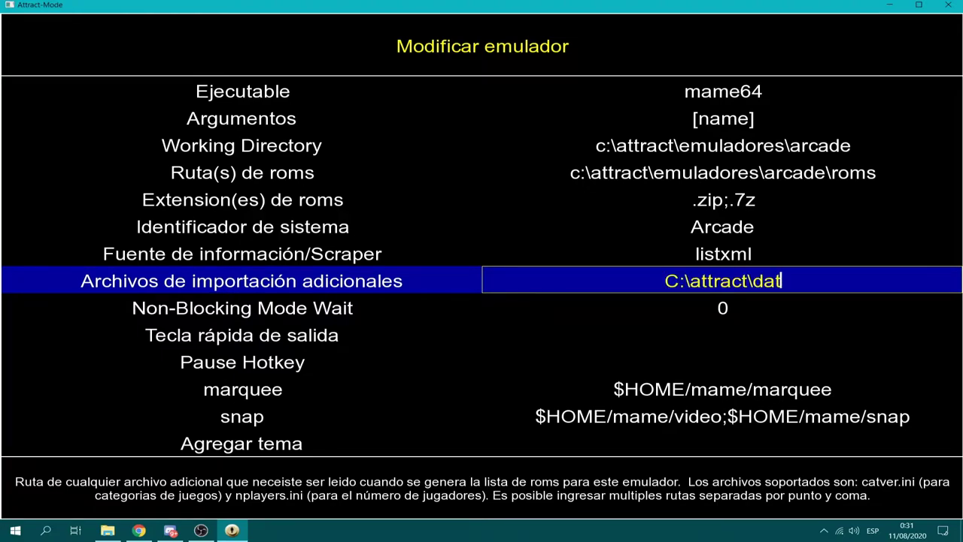
pyautogui.write('\\')
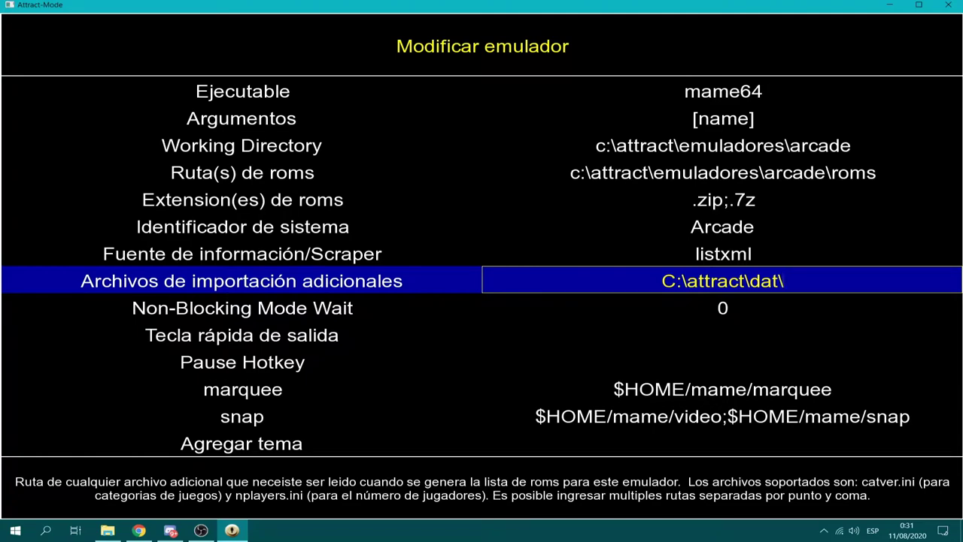
# - Complete the additional import files entry as C:\attract\dat\catver.ini;C:\attract\dat\nplayers.ini and confirm it
pyautogui.write('catver.ini')
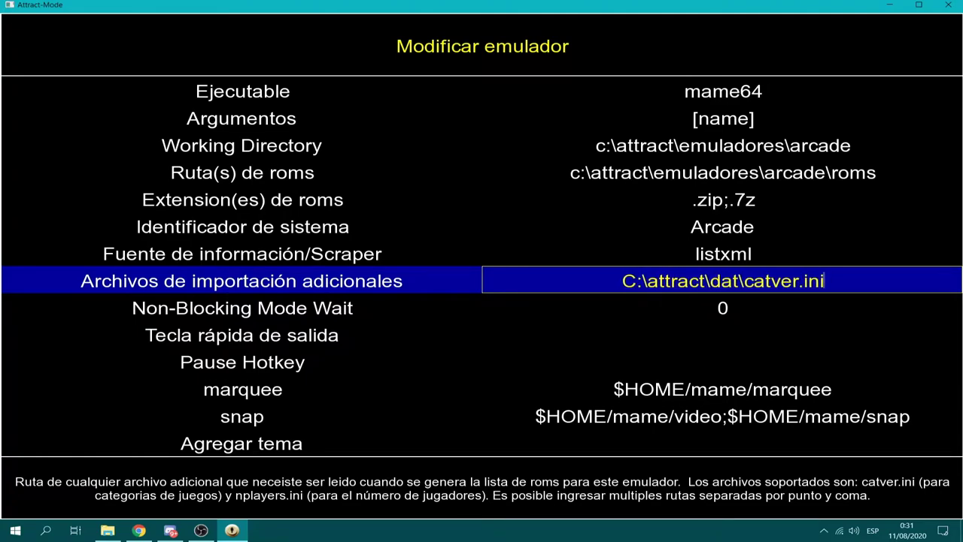
pyautogui.write(';')
pyautogui.write('C:\\attract\\dat\\')
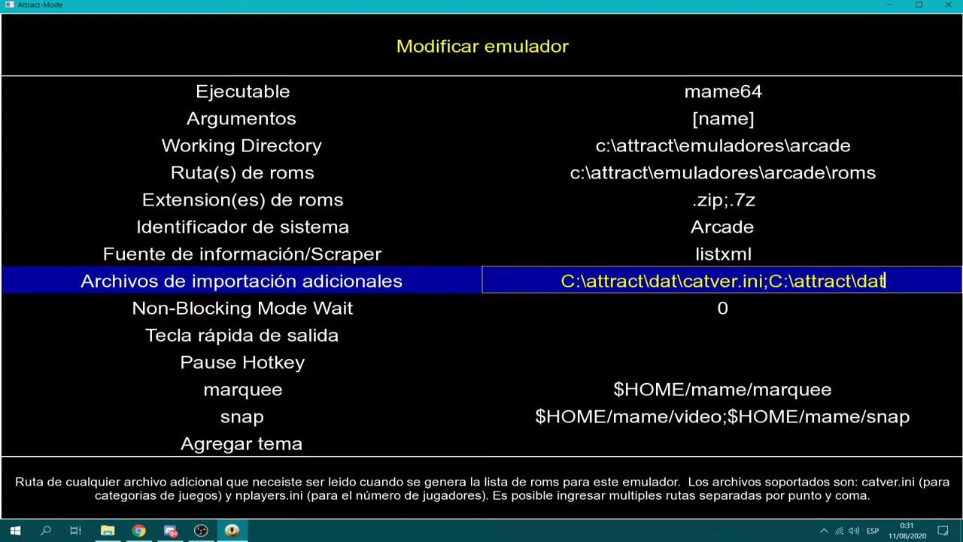
pyautogui.write('n')
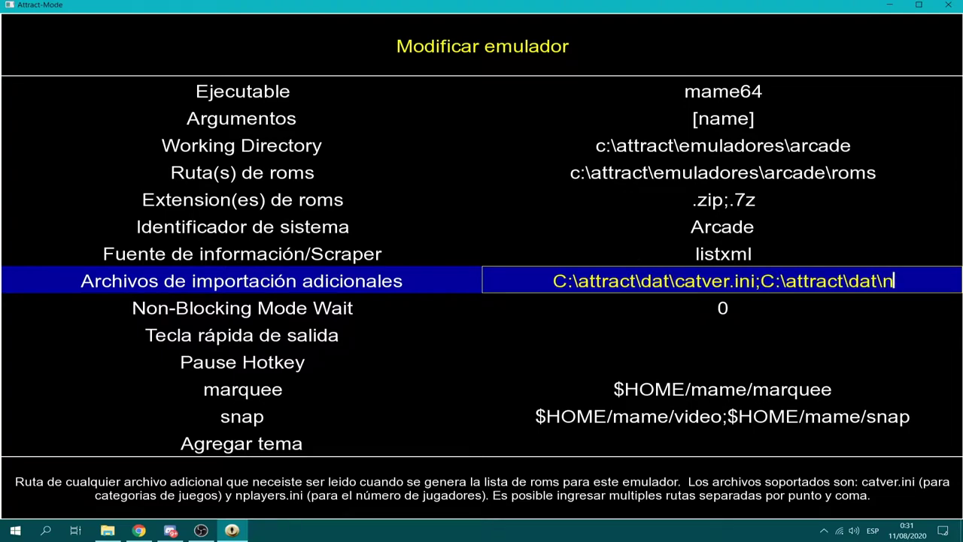
pyautogui.write('players.ini')
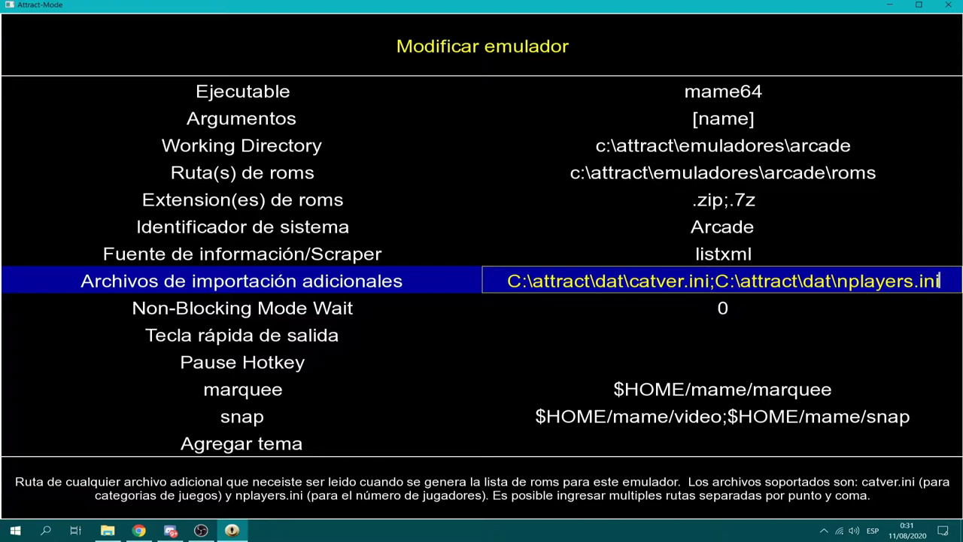
pyautogui.press('Return')
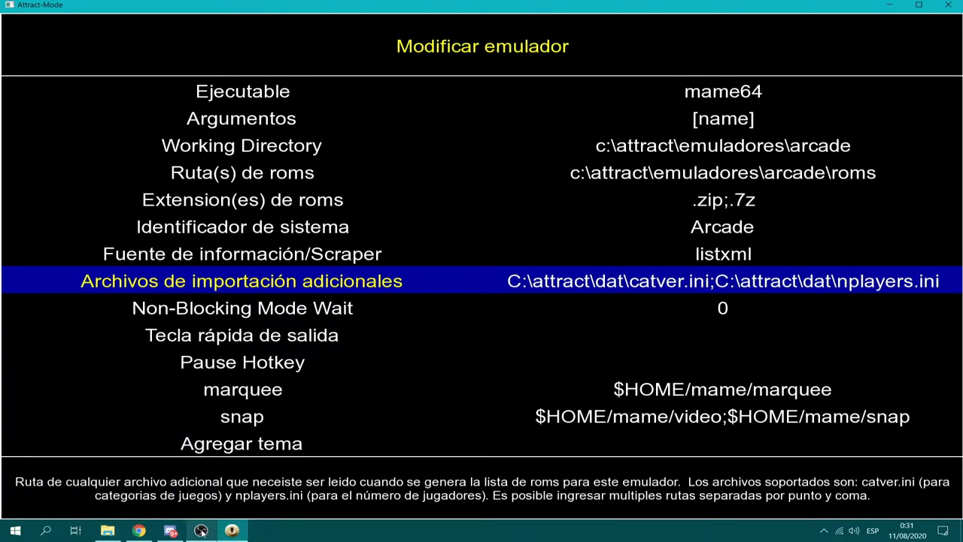
# - Post C:\attract\dat\catver.ini;C:\attract\dat\nplayers.ini in Discord's canal-normal channel and return to Attract-Mode
pyautogui.click(171, 531)
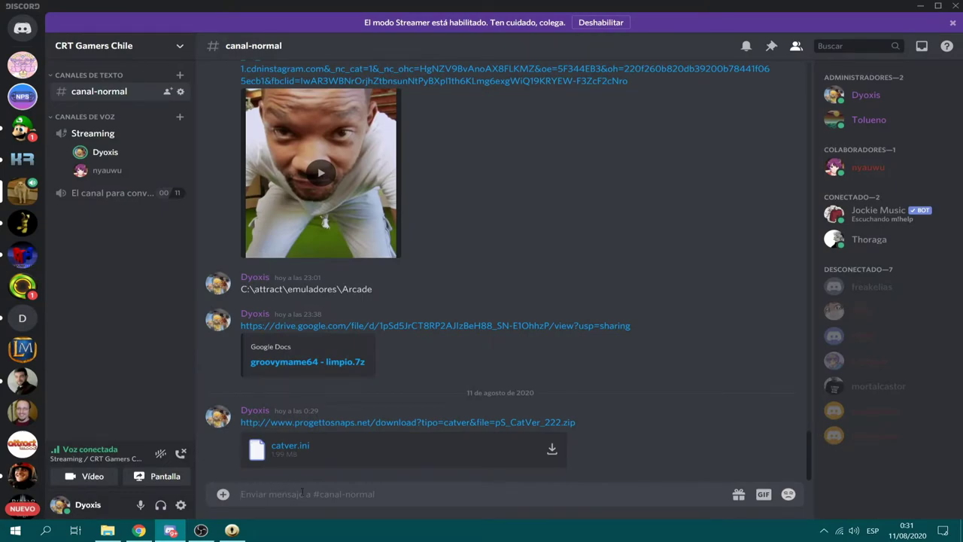
pyautogui.write('C:\\attract\\dat\\')
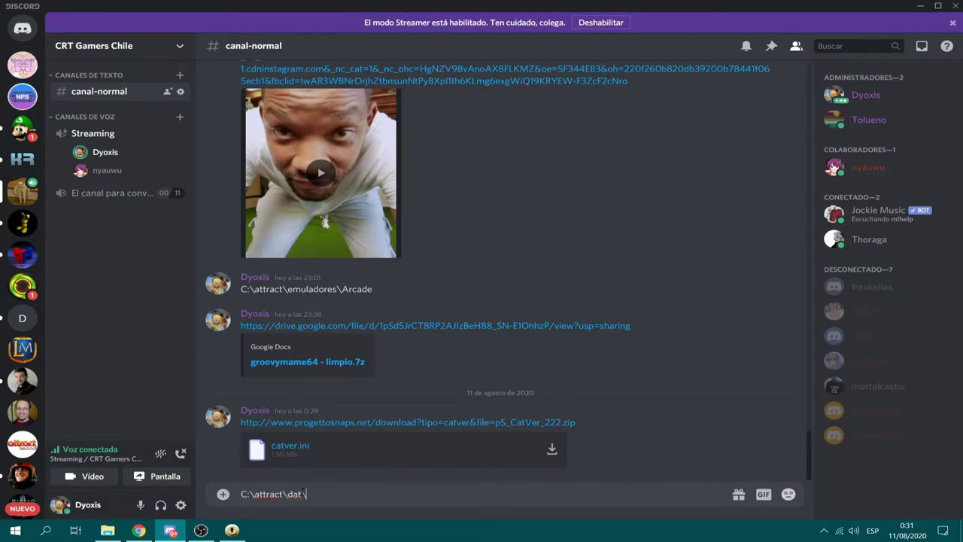
pyautogui.write('catver.ini;')
pyautogui.hotkey('ctrl', 'v')
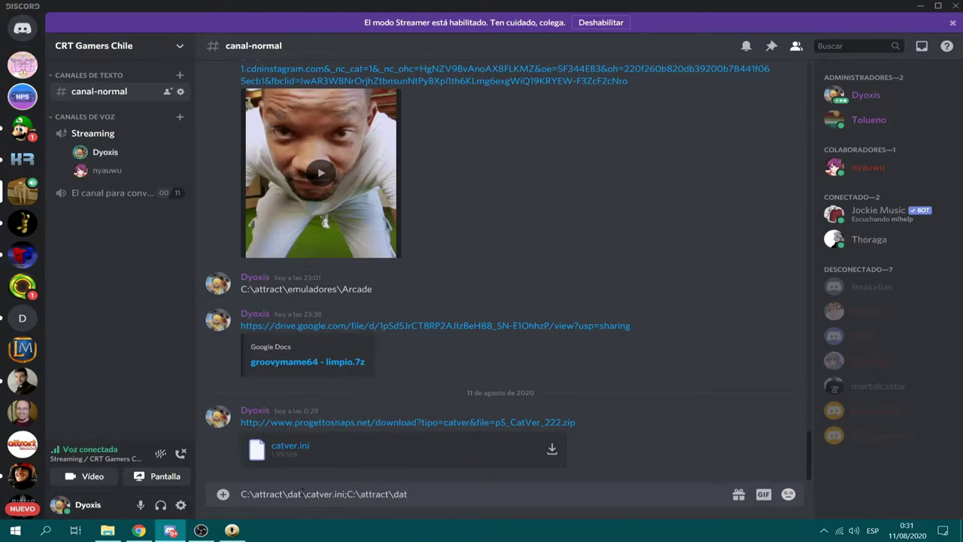
pyautogui.write('\\nplayers.ini')
pyautogui.press('Return')
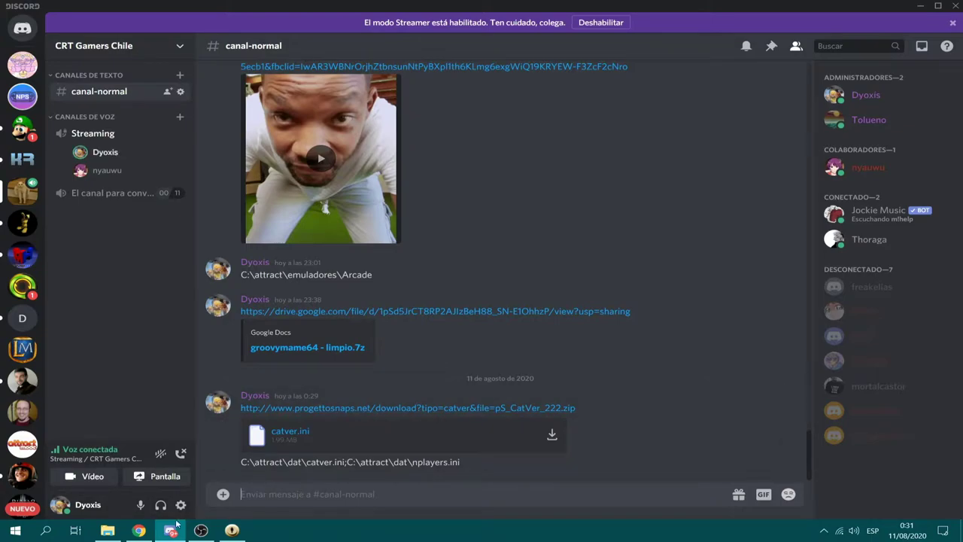
pyautogui.click(232, 530)
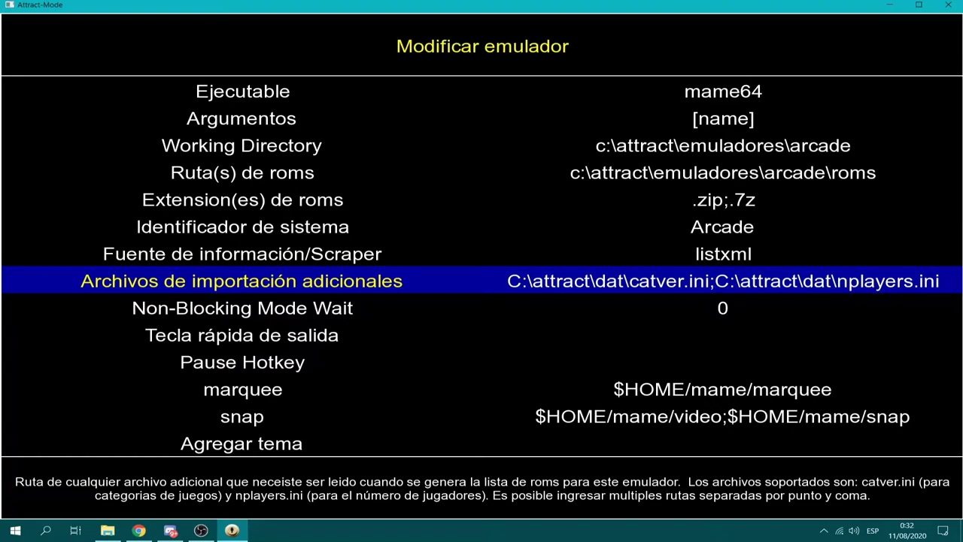
# - Review the emulator's additional import files, non-blocking mode wait, exit and pause hotkeys, and marquee and snap artwork paths
pyautogui.press('Return')
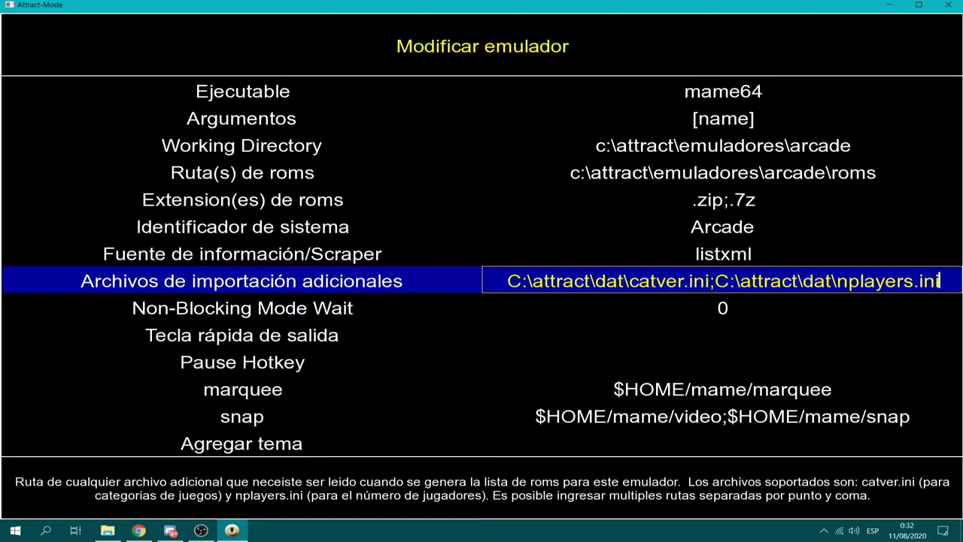
pyautogui.press('Return')
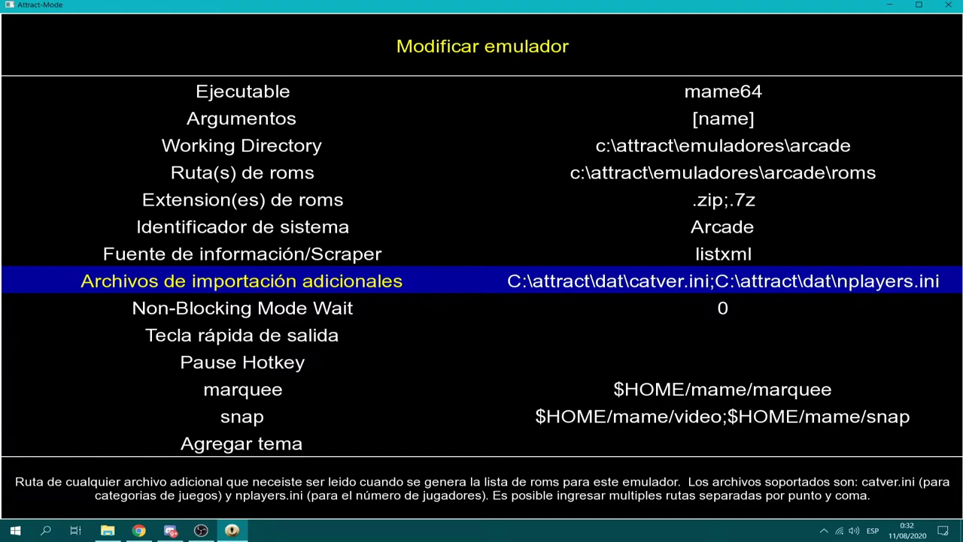
pyautogui.press('Down')
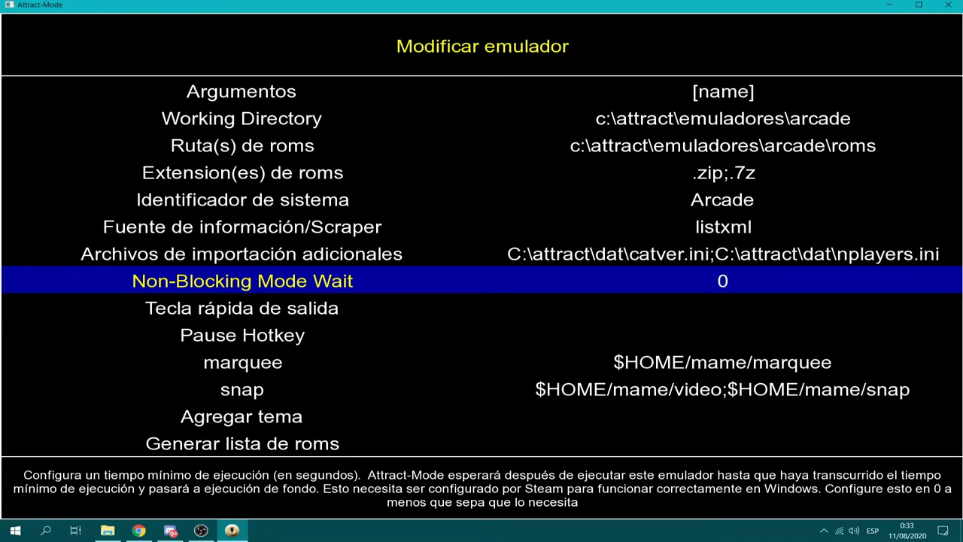
pyautogui.press('Down')
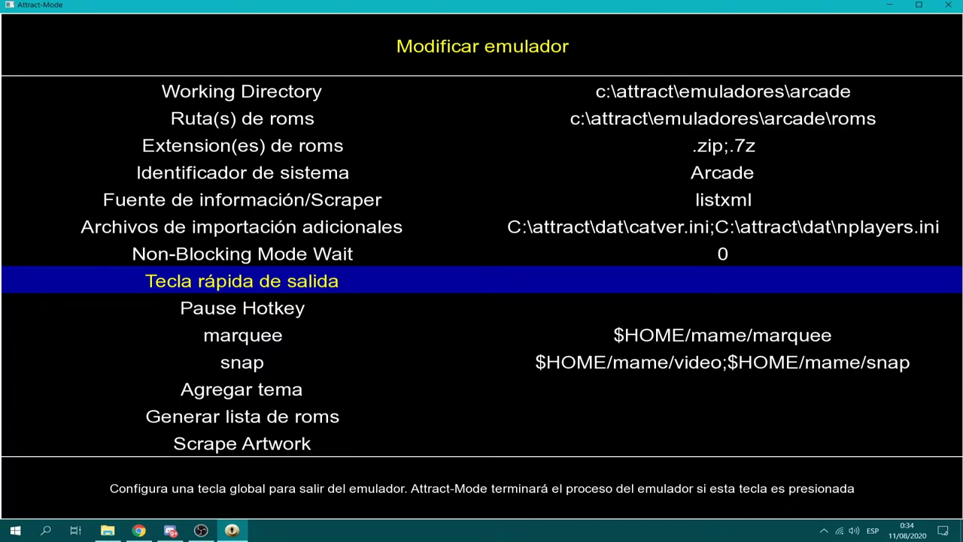
pyautogui.press('Down')
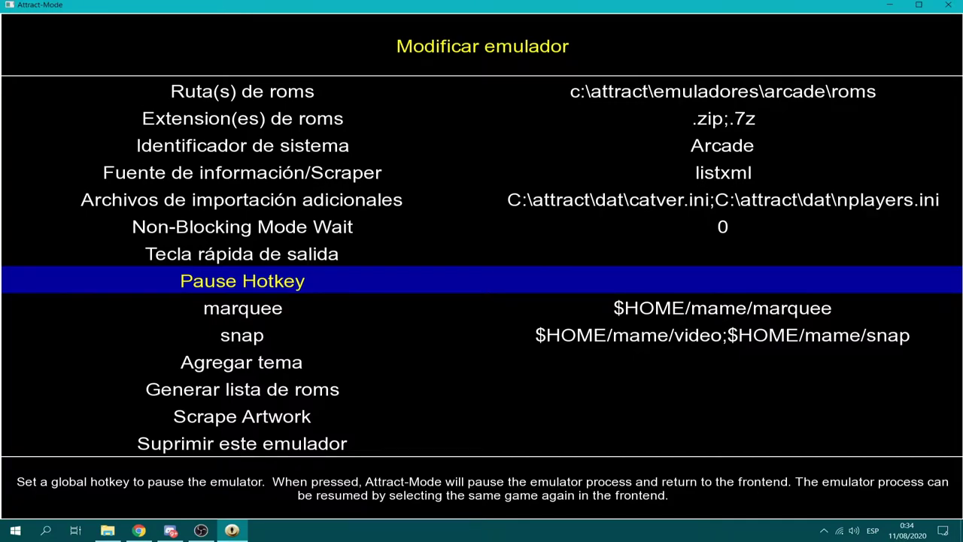
pyautogui.press('Down')
pyautogui.press('Down')
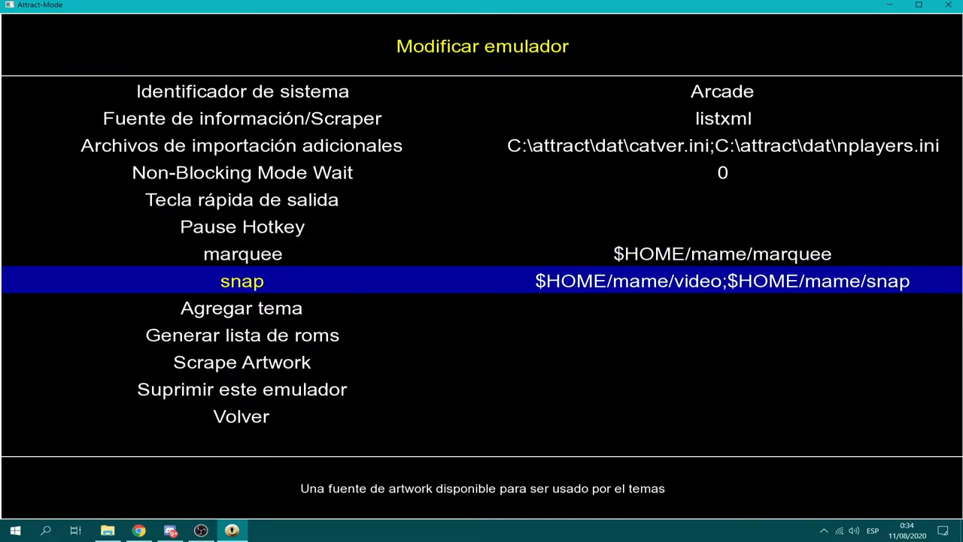
pyautogui.press('Down')
pyautogui.press('Up')
pyautogui.press('Up')
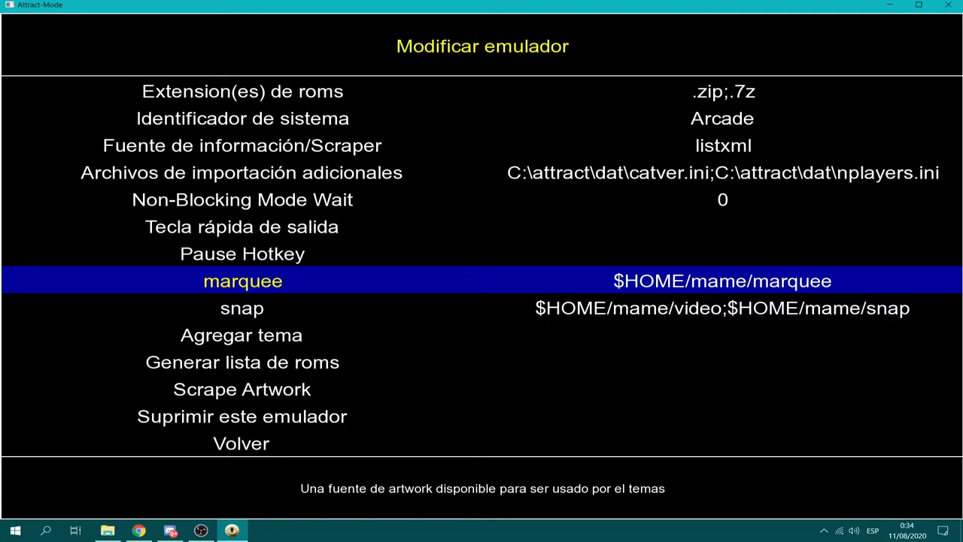
pyautogui.press('Down')
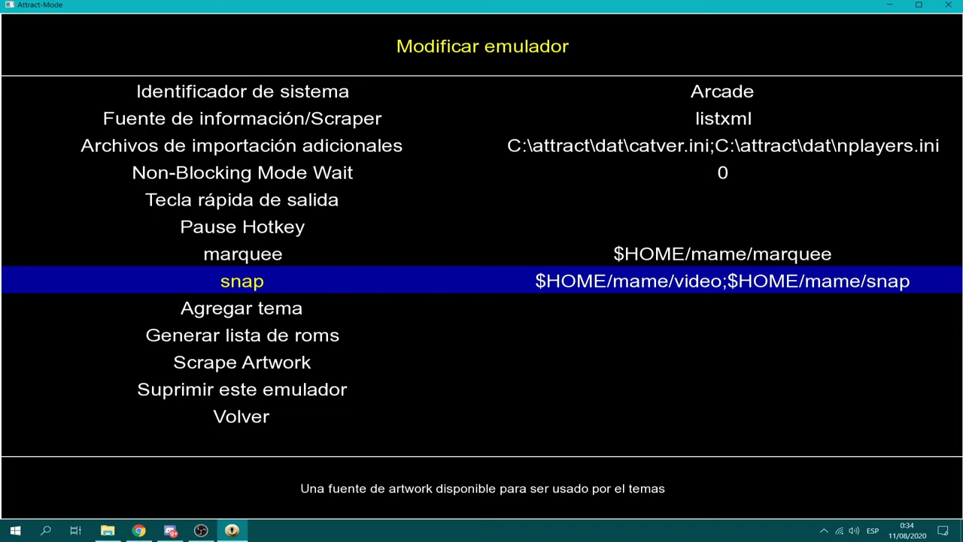
pyautogui.press('Up')
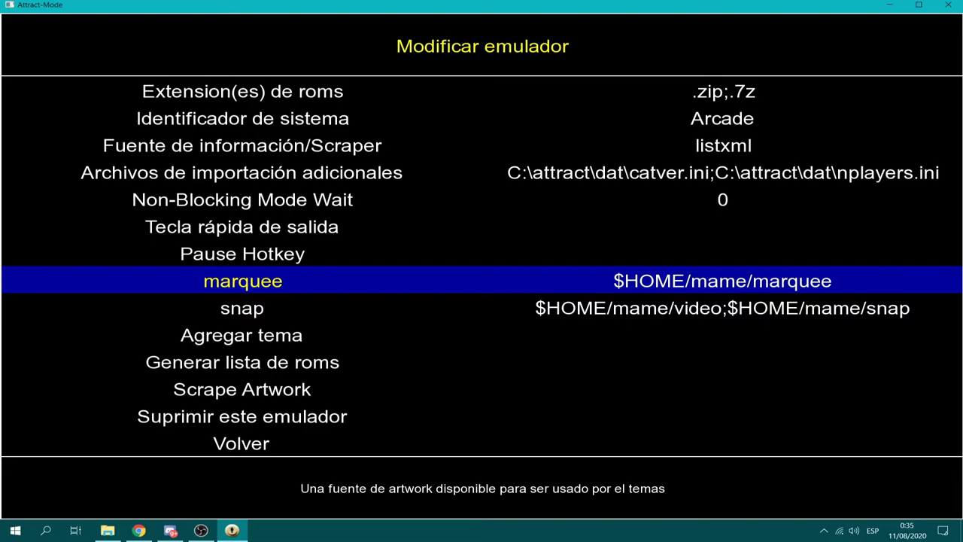
# - Generate the rom list for the arcade emulator
pyautogui.press('Down')
pyautogui.press('Down')
pyautogui.press('Down')
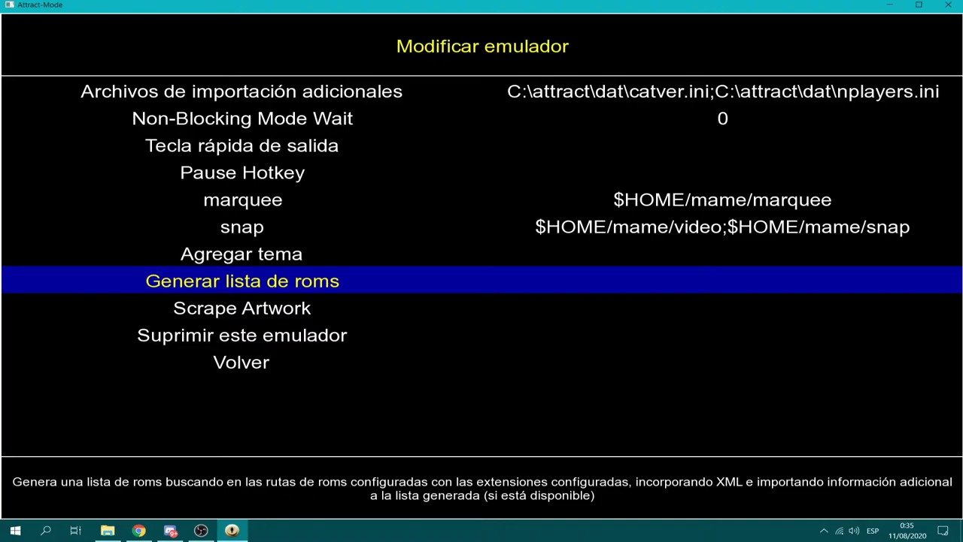
pyautogui.press('Return')
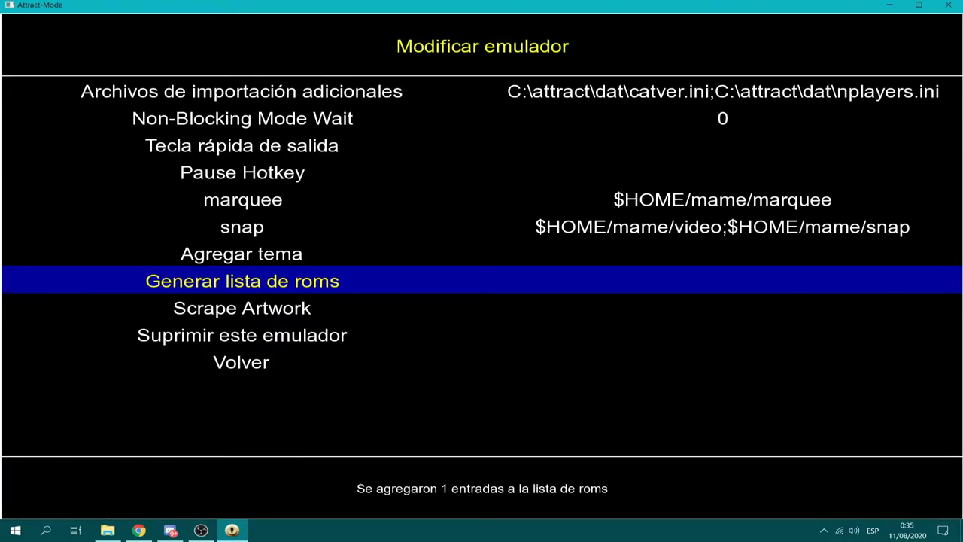
# - Leave the emulator settings and the configuration, returning to the arcade game list
pyautogui.press('Down')
pyautogui.press('Down')
pyautogui.press('Down')
pyautogui.press('Return')
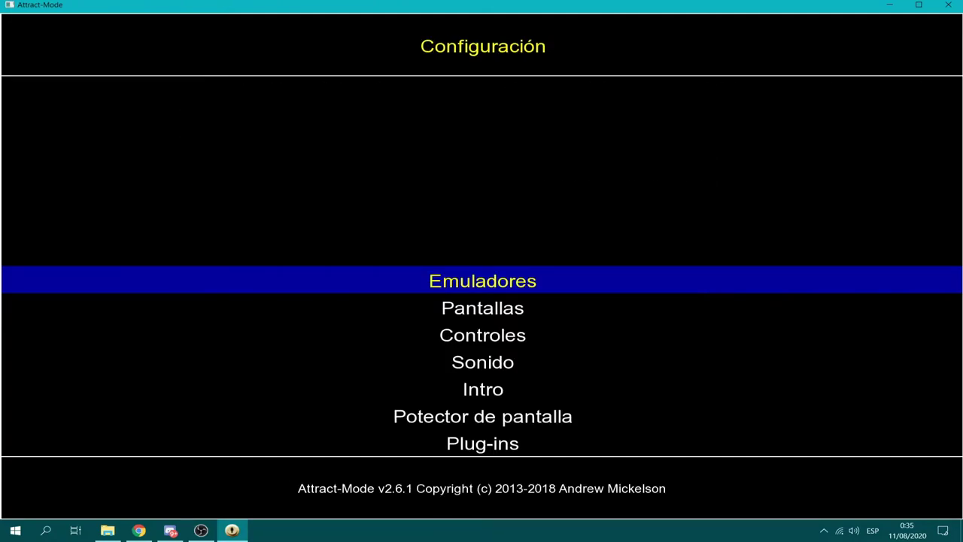
pyautogui.press('Up')
pyautogui.press('Return')
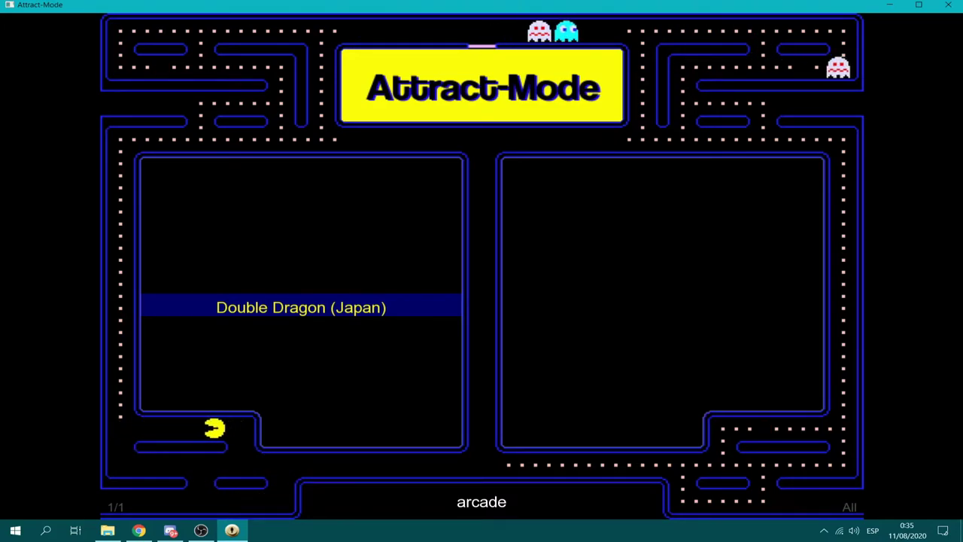
# - Open the arcade display for editing in the Pantallas configuration
pyautogui.press('Tab')
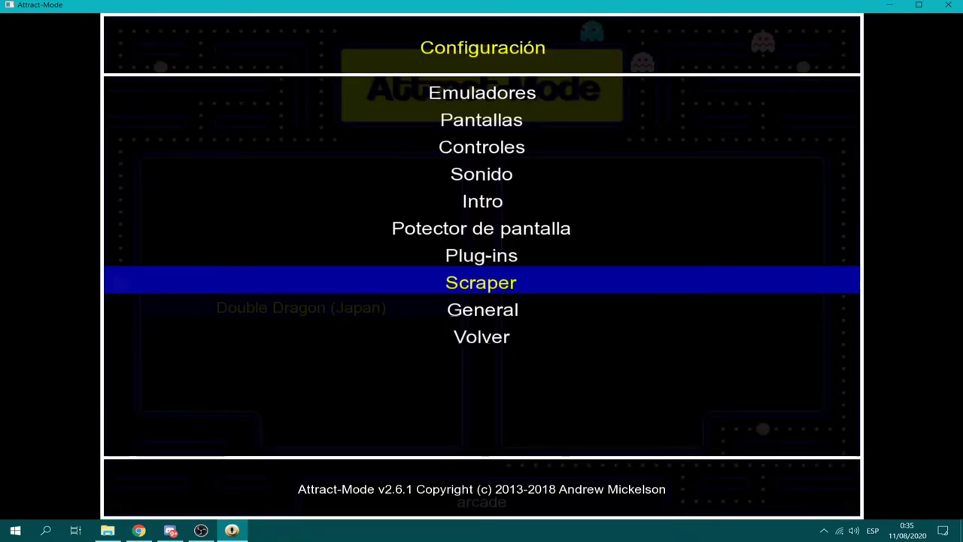
pyautogui.press('Up')
pyautogui.press('Up')
pyautogui.press('Up')
pyautogui.press('Up')
pyautogui.press('Up')
pyautogui.press('Up')
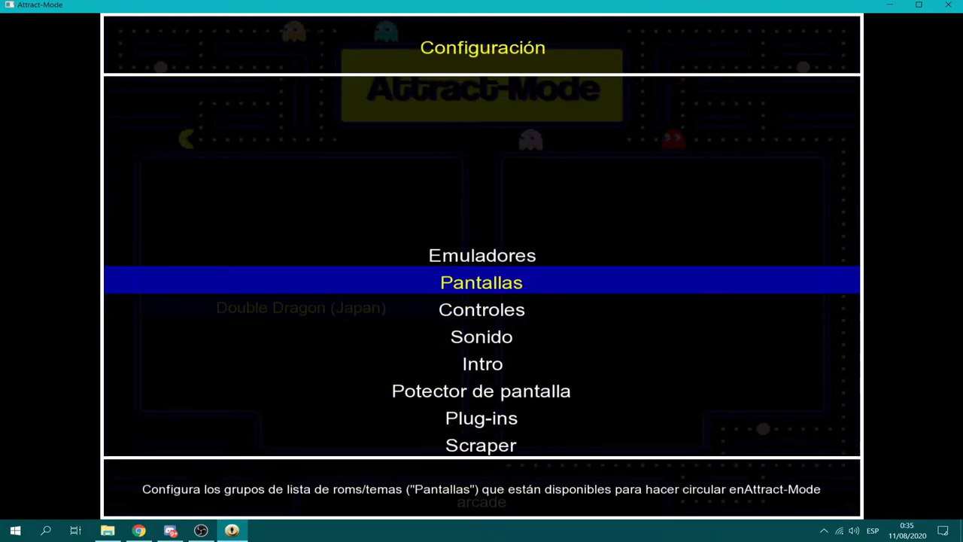
pyautogui.press('Up')
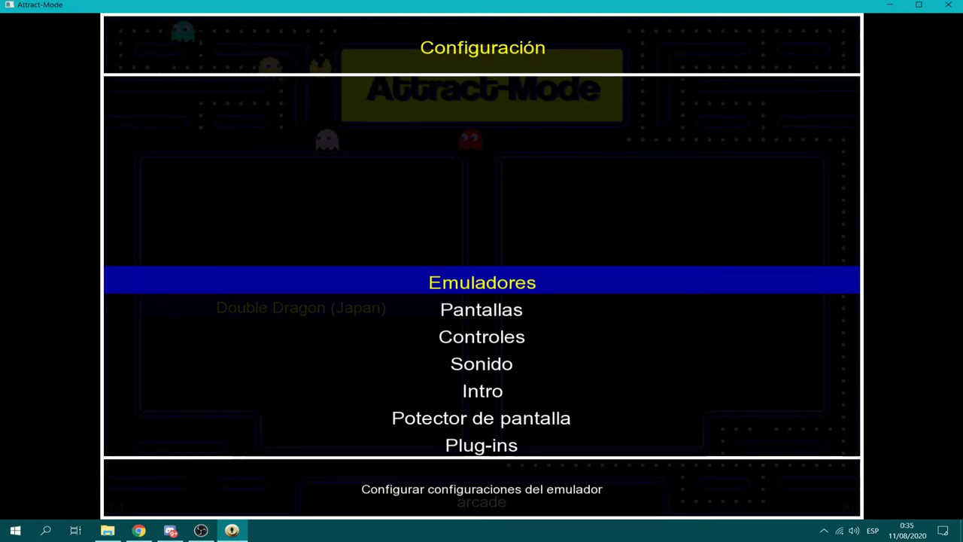
pyautogui.press('Down')
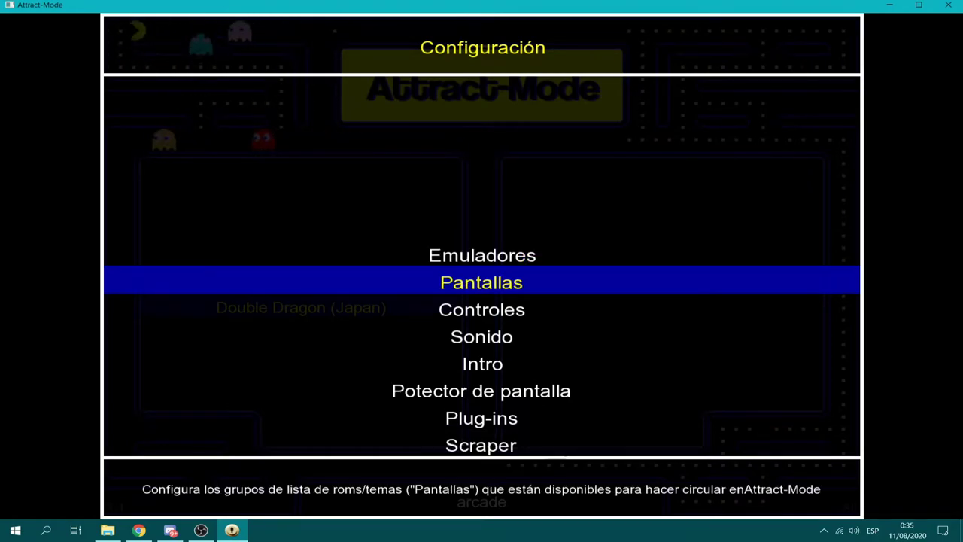
pyautogui.press('Return')
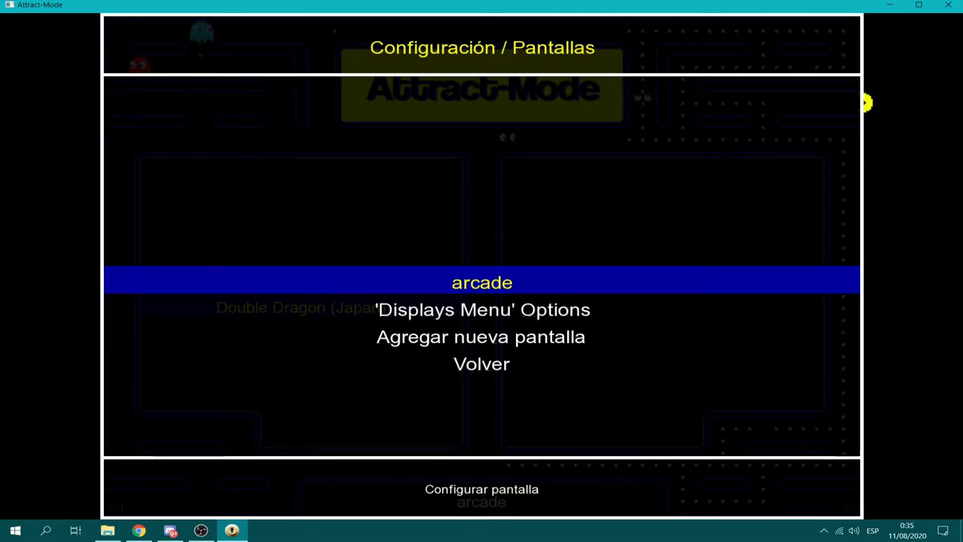
pyautogui.press('Return')
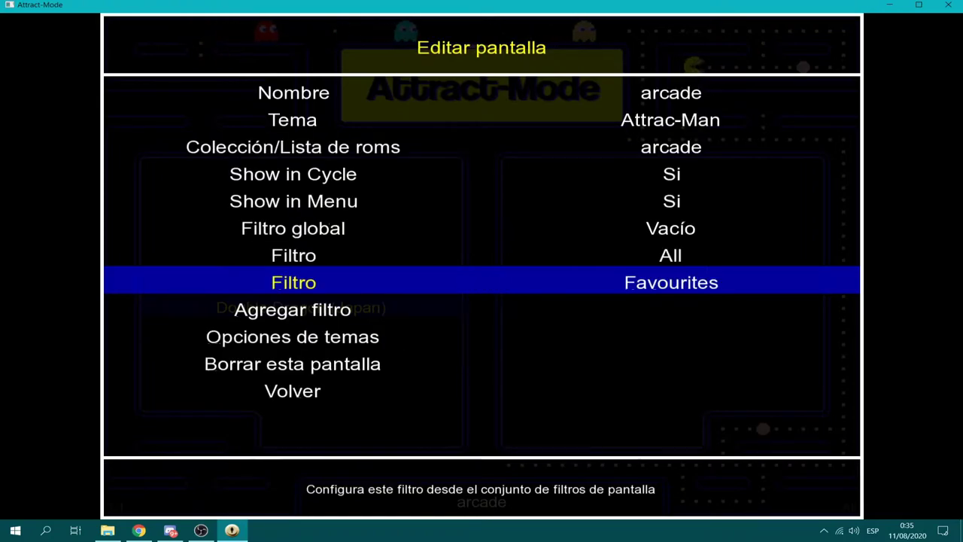
# - Set the arcade display's theme to Basic and return to the game list
pyautogui.press('Up')
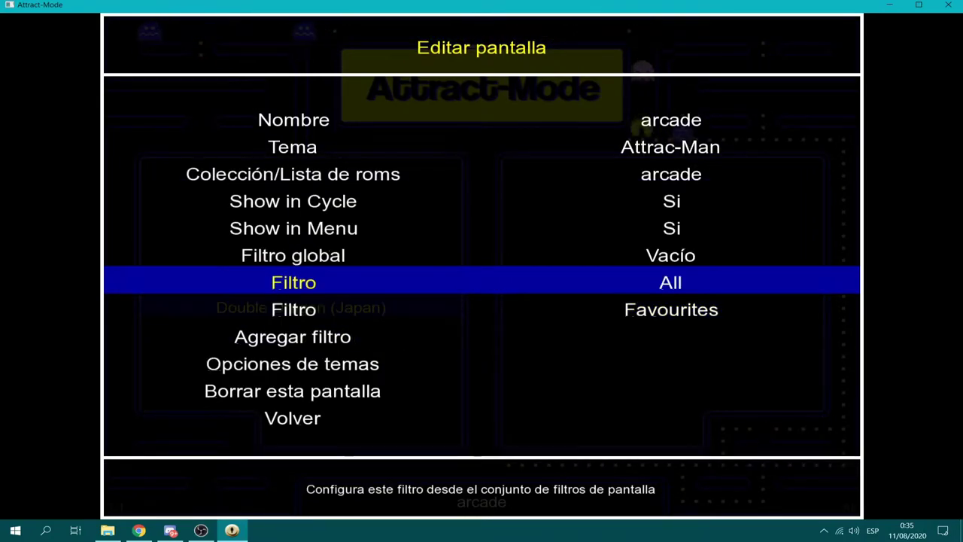
pyautogui.press('Down')
pyautogui.press('Up')
pyautogui.press('Up')
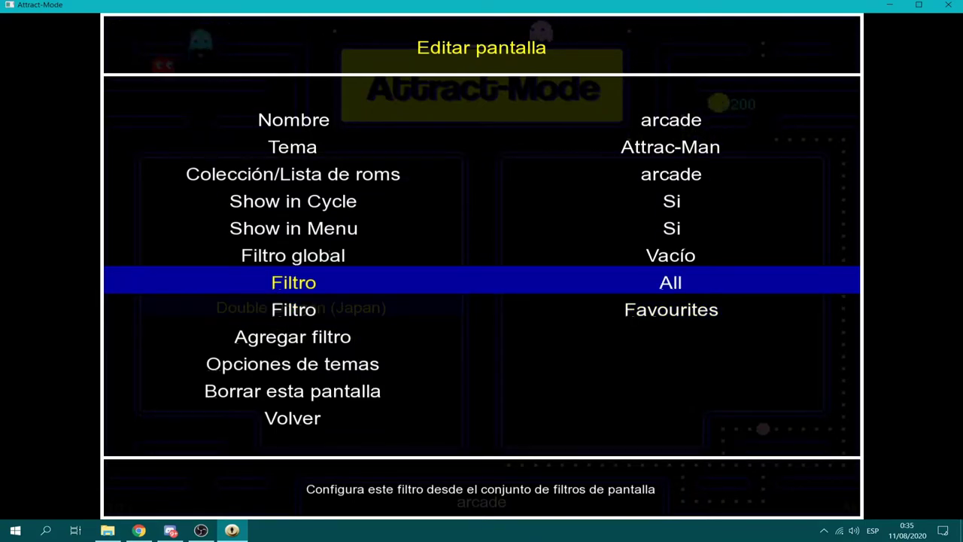
pyautogui.press('Up')
pyautogui.press('Up')
pyautogui.press('Up')
pyautogui.press('Up')
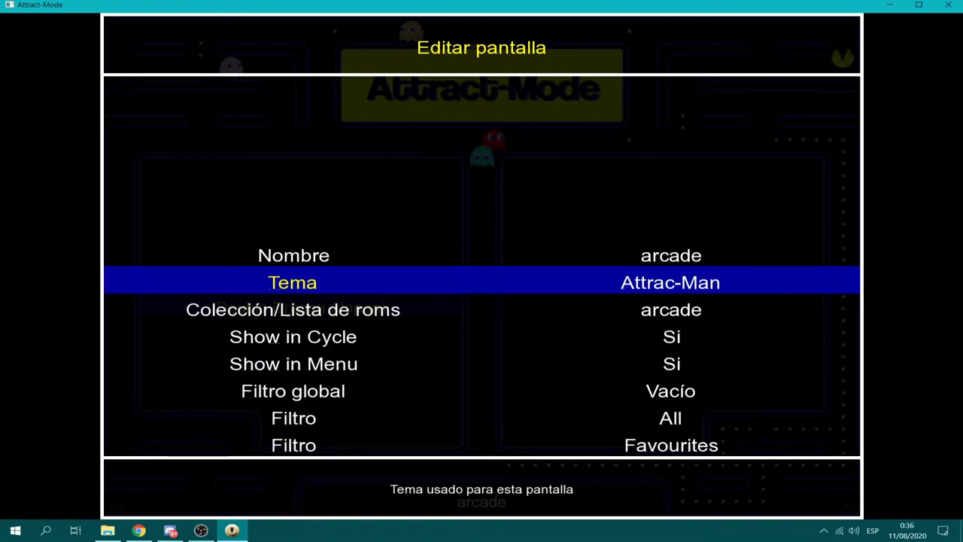
pyautogui.press('Return')
pyautogui.press('Down')
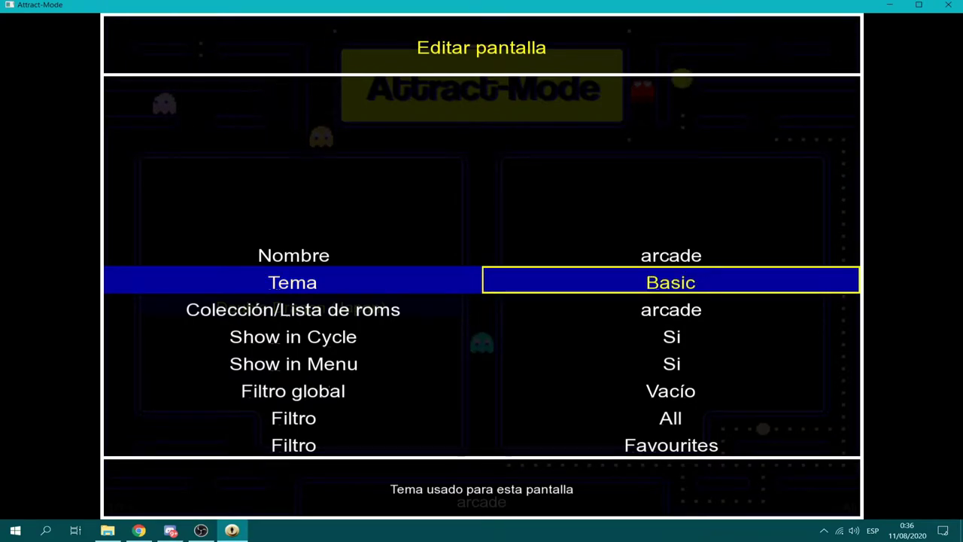
pyautogui.press('Return')
pyautogui.press('Up')
pyautogui.press('Escape')
pyautogui.press('Up')
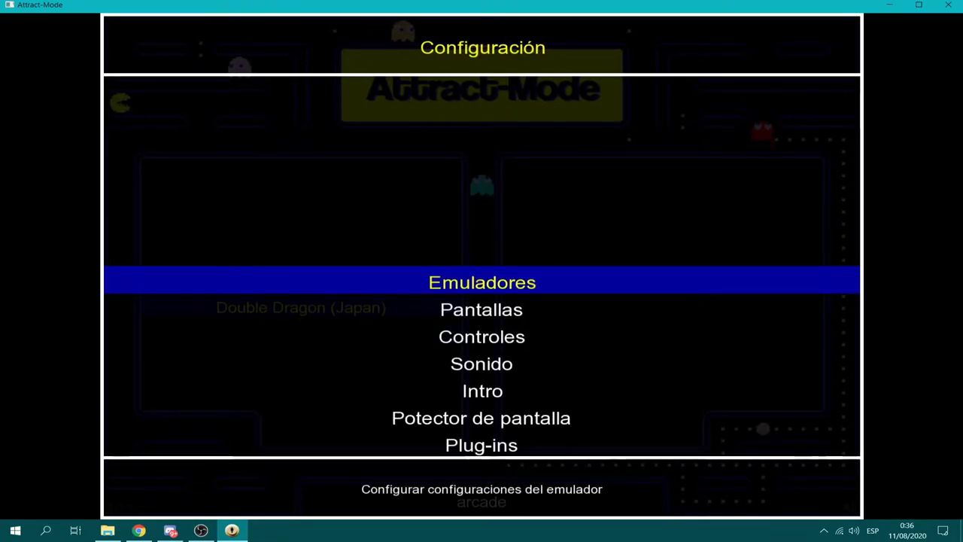
pyautogui.press('Escape')
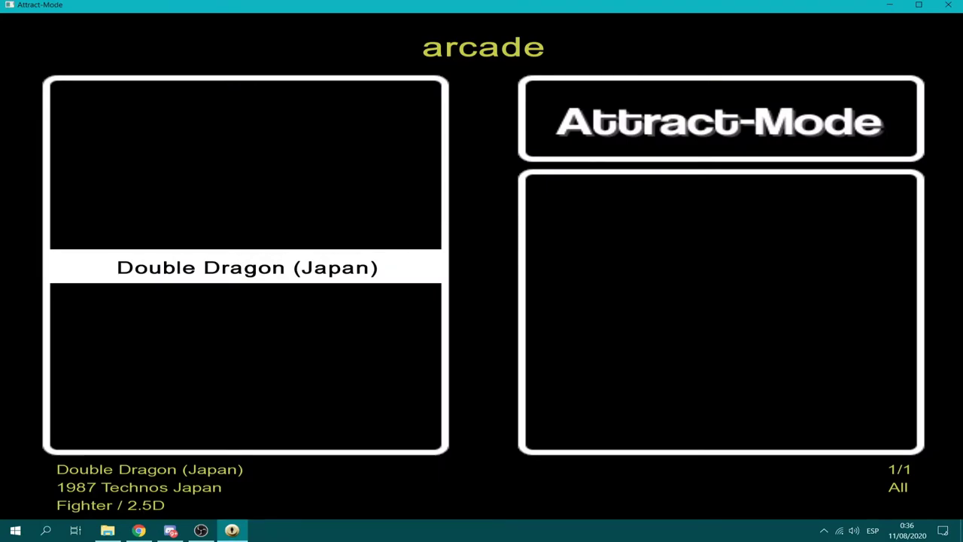
pyautogui.press('Tab')
pyautogui.press('Down')
pyautogui.press('Down')
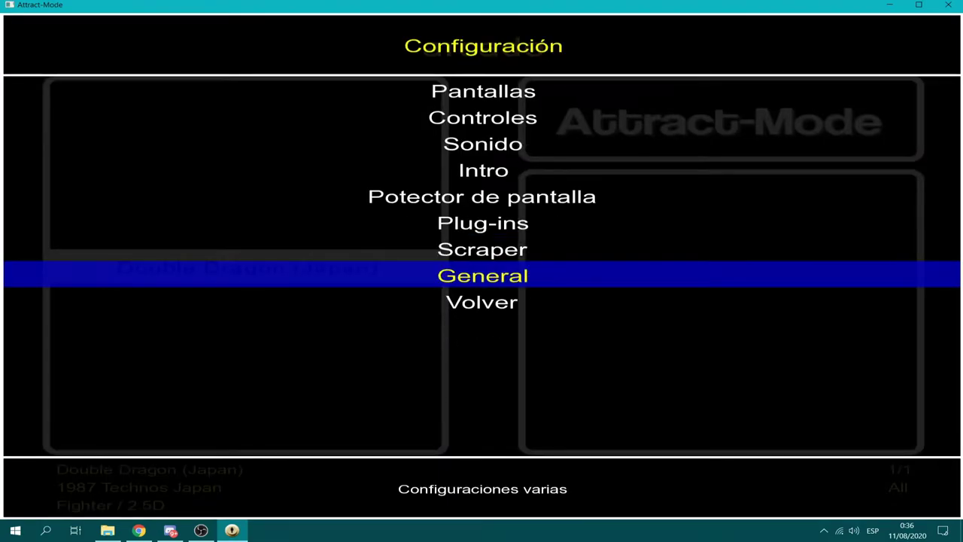
pyautogui.press('Return')
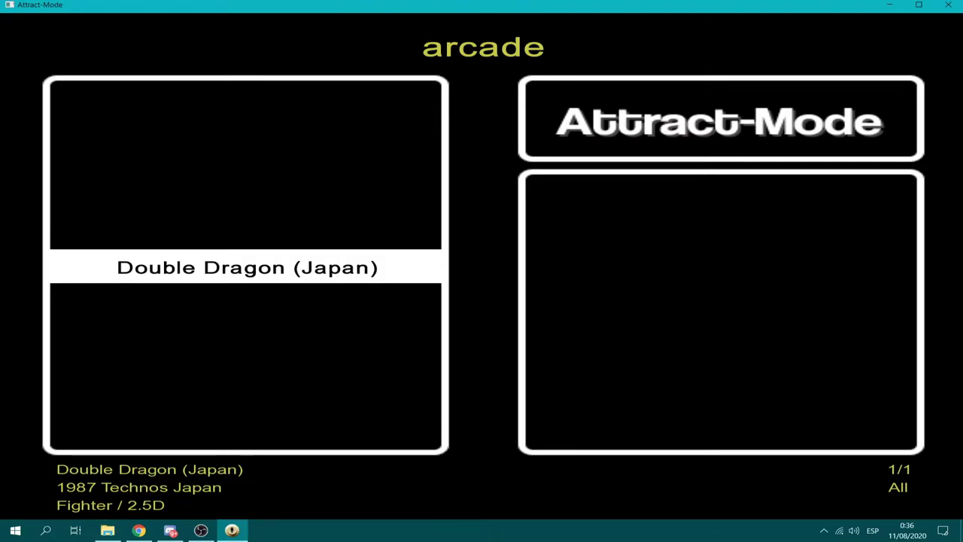
# - Switch to File Explorer and open arcade.txt from the attract\romlists folder in a maximized Notepad window
pyautogui.click(107, 532)
pyautogui.click(21, 86)
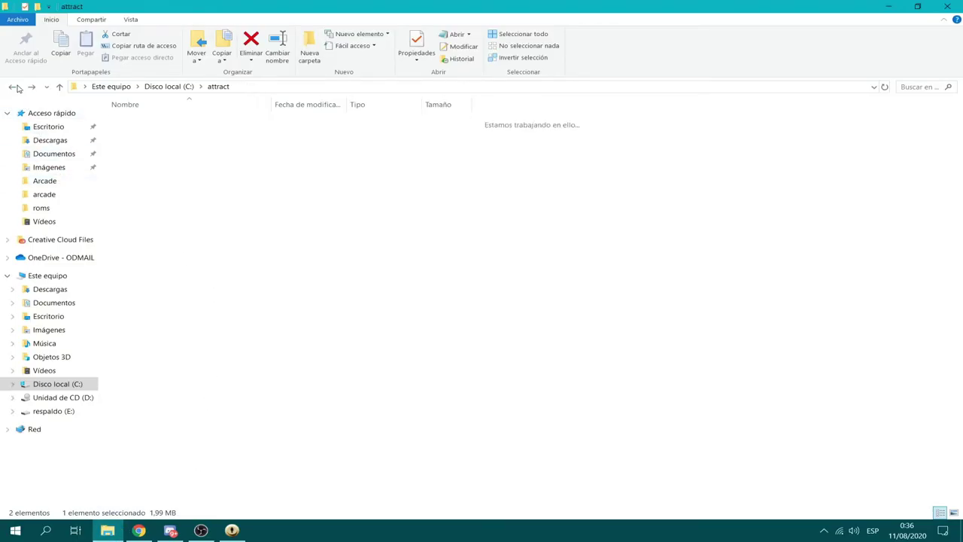
pyautogui.click(147, 245)
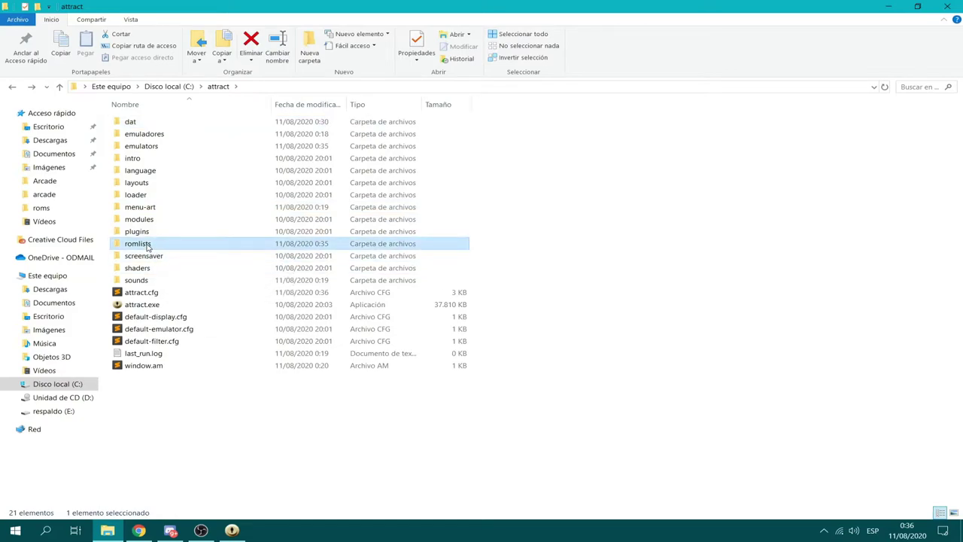
pyautogui.doubleClick(148, 245)
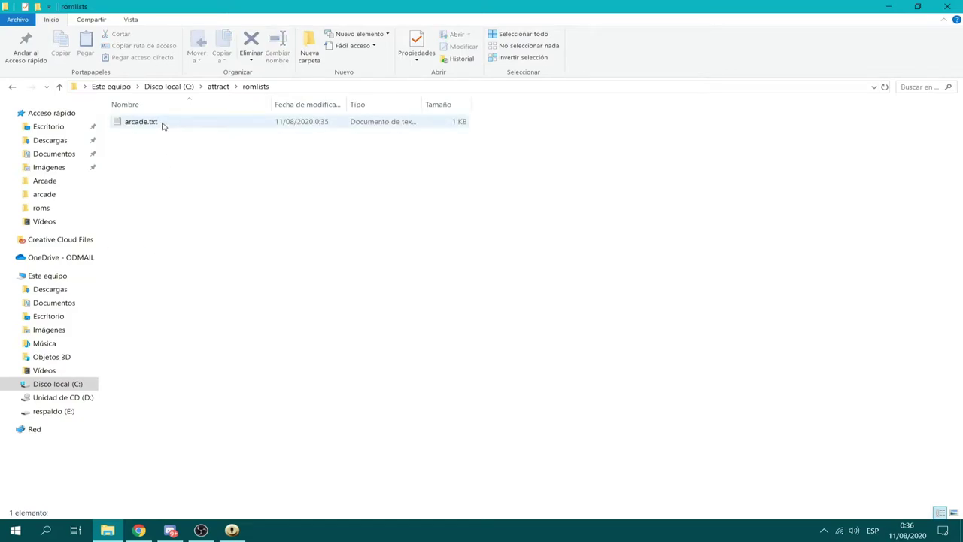
pyautogui.doubleClick(163, 123)
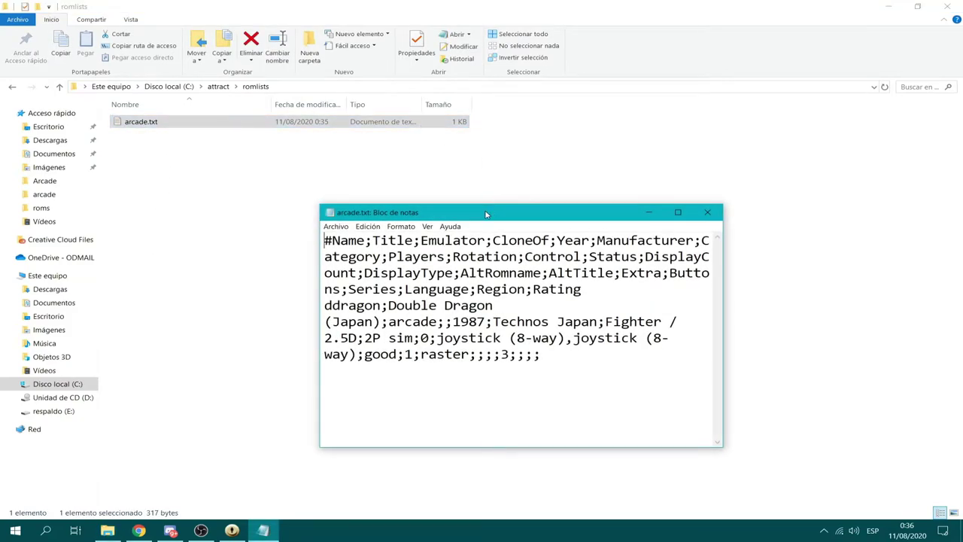
pyautogui.doubleClick(487, 215)
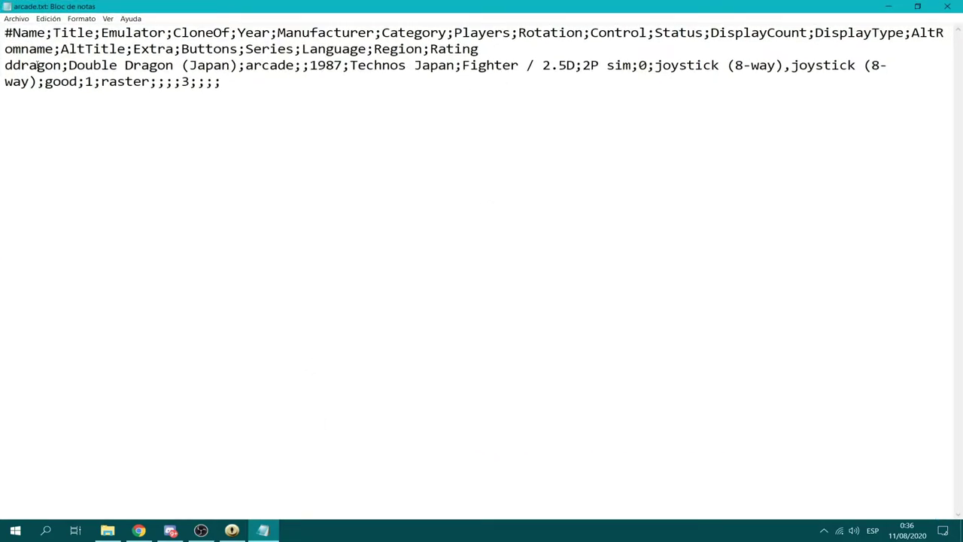
# - Examine the fields of the Double Dragon entry in arcade.txt, close the file and go back to the attract folder
pyautogui.moveTo(4, 66); pyautogui.dragTo(296, 68)
pyautogui.click(293, 67)
pyautogui.moveTo(583, 68); pyautogui.dragTo(780, 67)
pyautogui.click(632, 67)
pyautogui.click(779, 66)
pyautogui.moveTo(37, 81); pyautogui.dragTo(75, 81)
pyautogui.click(69, 82)
pyautogui.click(948, 6)
pyautogui.click(13, 88)
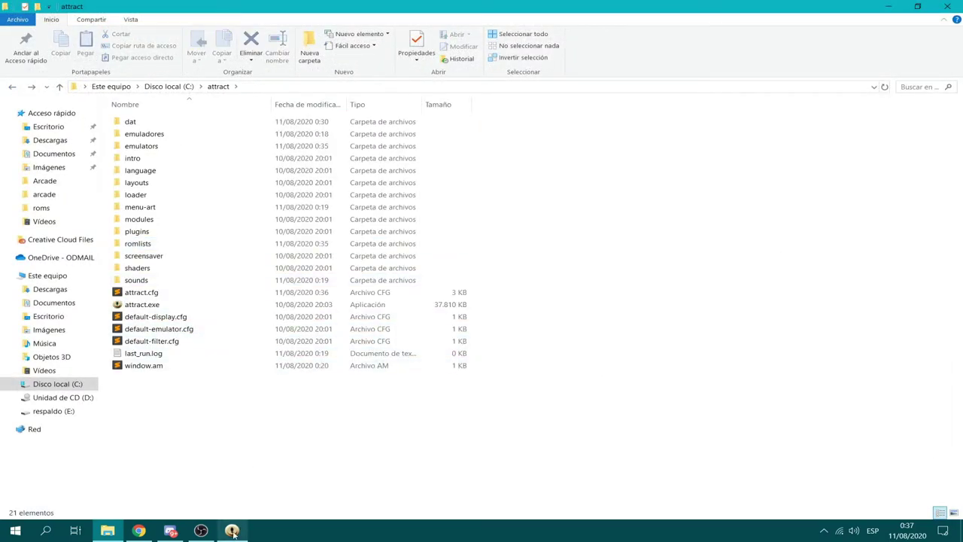
# - Switch to Discord to check the voice connection and return to the attract folder in File Explorer
pyautogui.click(176, 533)
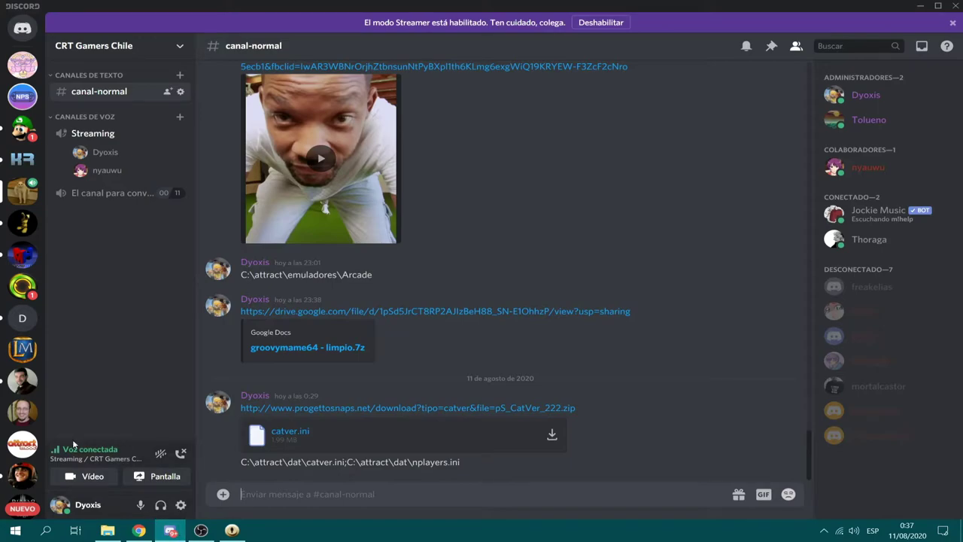
pyautogui.moveTo(57, 451)
pyautogui.click(171, 530)
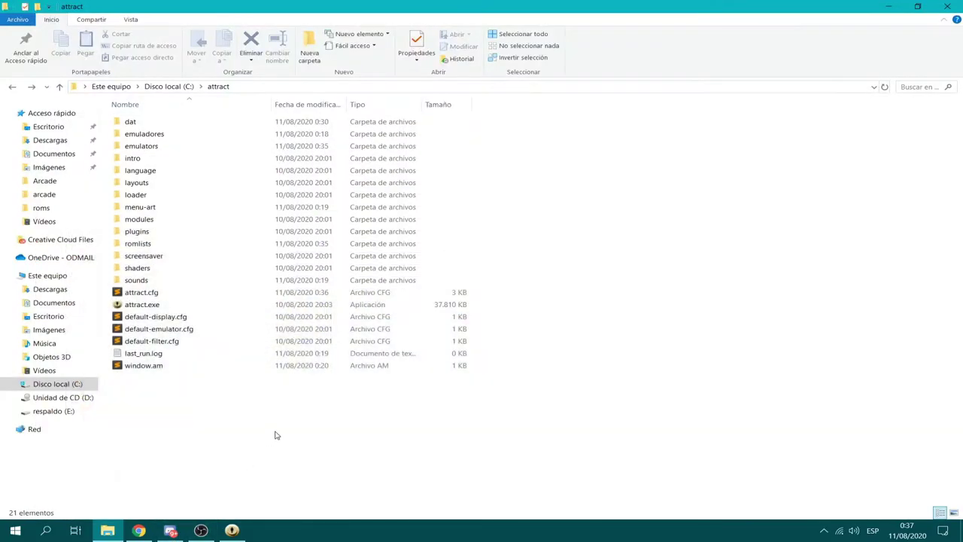
# - Open arcade.txt from the romlists folder, look over the Double Dragon entry, close the file and return to the attract folder
pyautogui.click(151, 246)
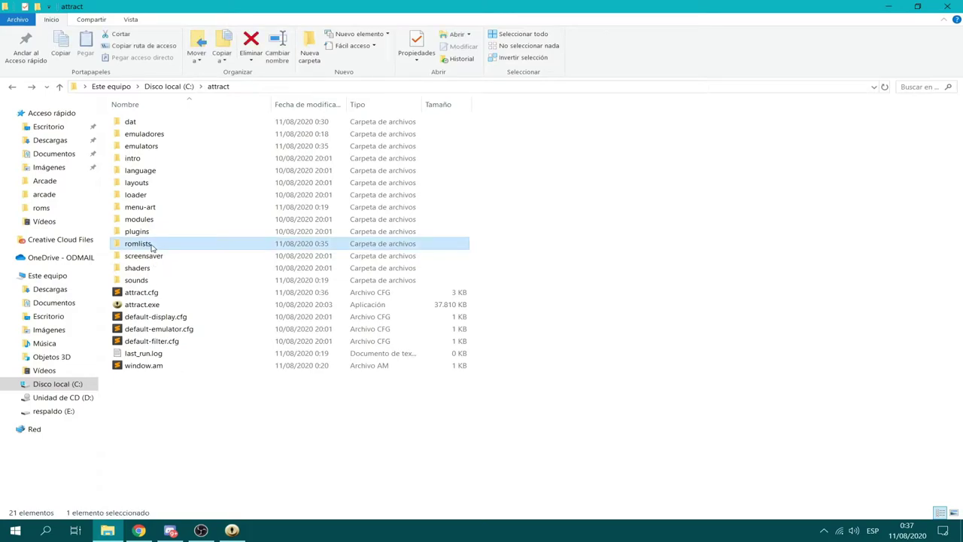
pyautogui.doubleClick(151, 245)
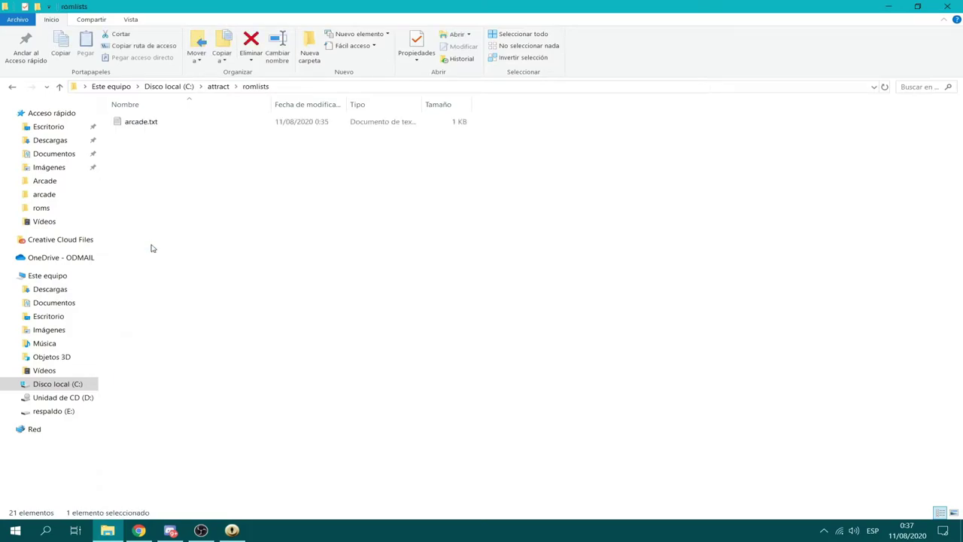
pyautogui.doubleClick(145, 123)
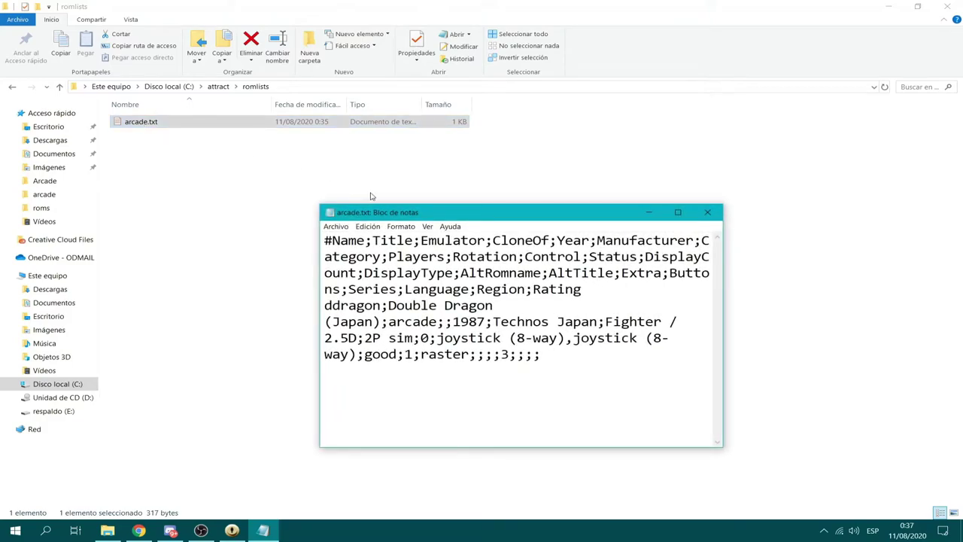
pyautogui.doubleClick(418, 213)
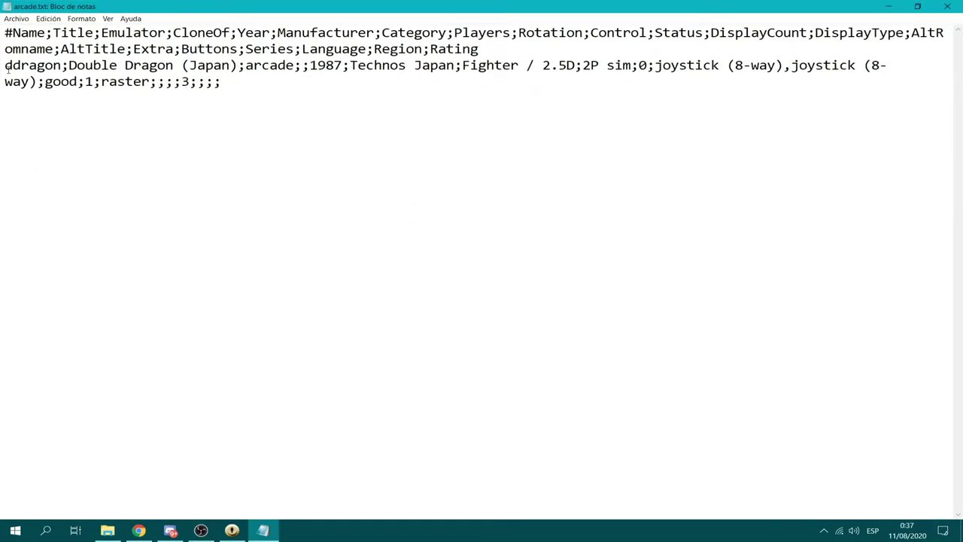
pyautogui.moveTo(6, 66); pyautogui.dragTo(524, 80)
pyautogui.click(524, 80)
pyautogui.click(947, 6)
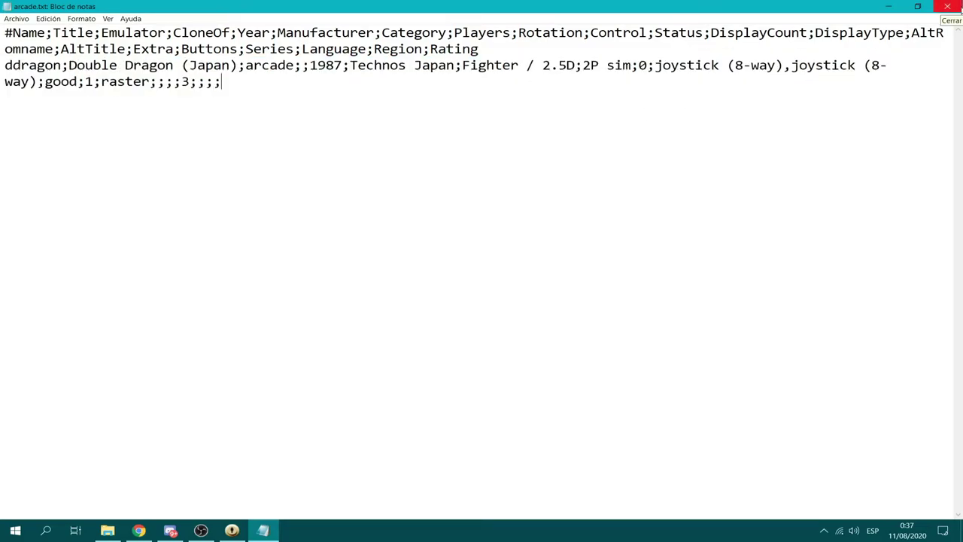
pyautogui.click(12, 87)
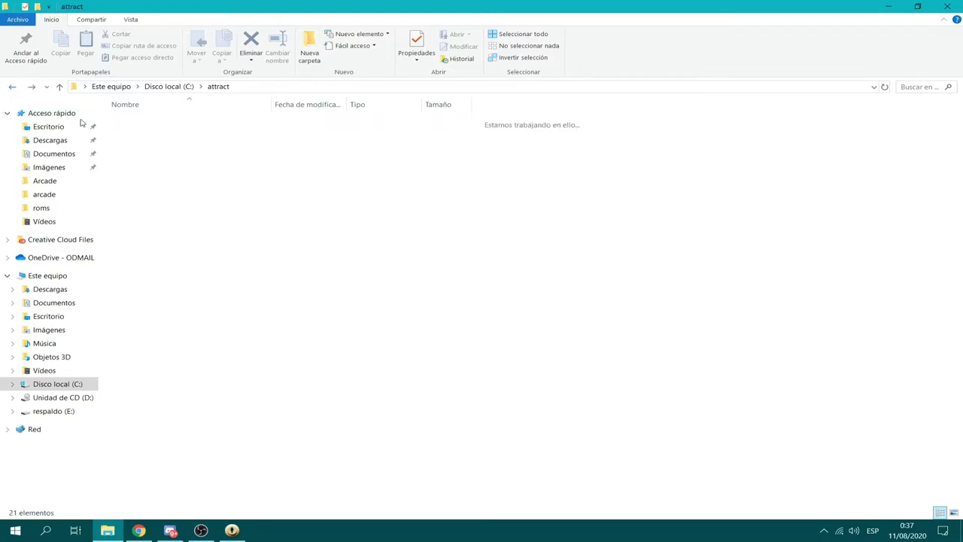
# - Switch to Attract-Mode and open the arcade display's settings for editing from the configuration's display list
pyautogui.click(232, 531)
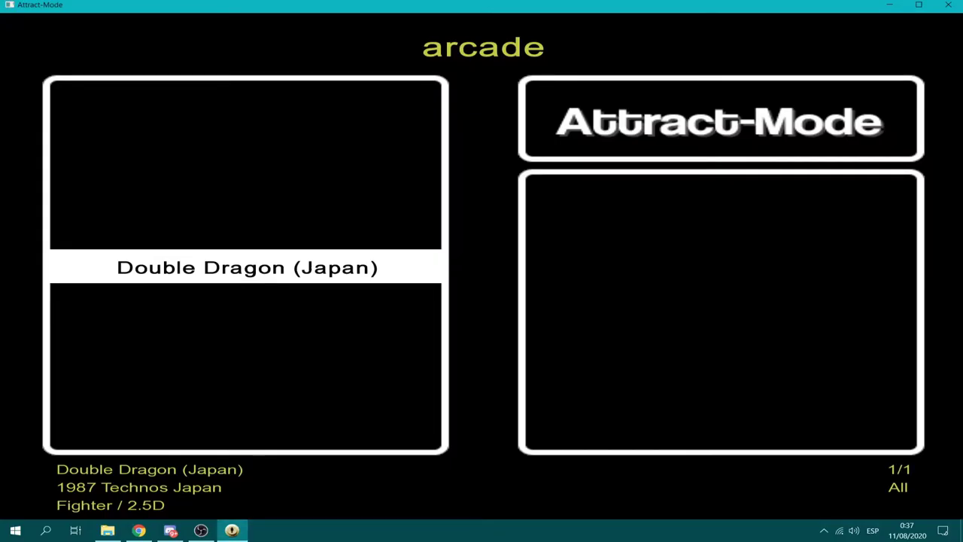
pyautogui.press('Tab')
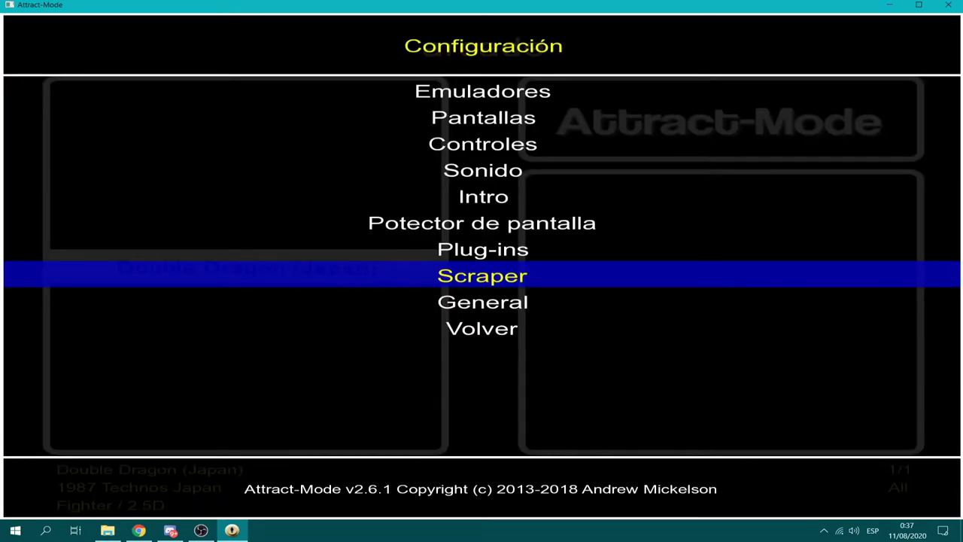
pyautogui.press('Up')
pyautogui.press('Up')
pyautogui.press('Up')
pyautogui.press('Up')
pyautogui.press('Up')
pyautogui.press('Up')
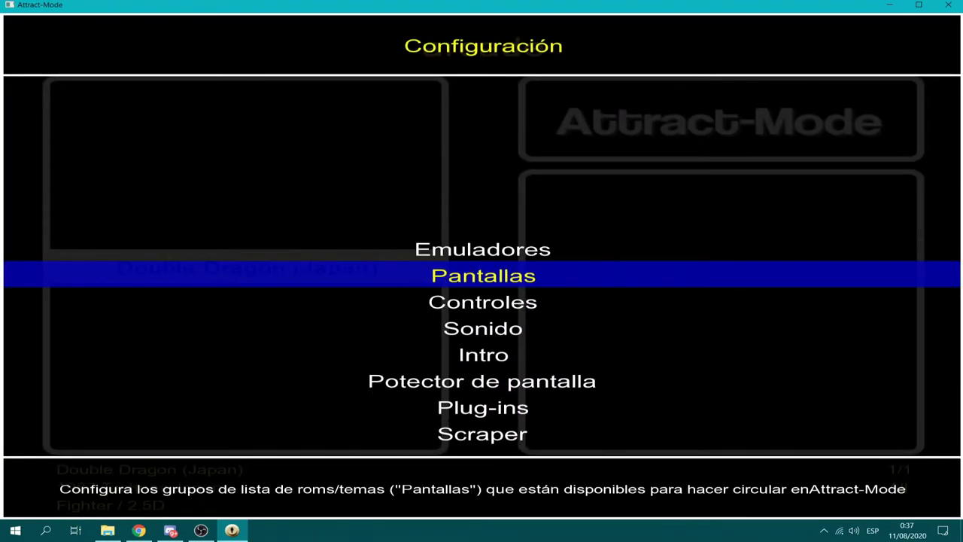
pyautogui.press('Return')
pyautogui.press('Return')
# - Choose a different theme for the arcade display and return to the game list
pyautogui.press('Up')
pyautogui.press('Up')
pyautogui.press('Up')
pyautogui.press('Up')
pyautogui.press('Up')
pyautogui.press('Up')
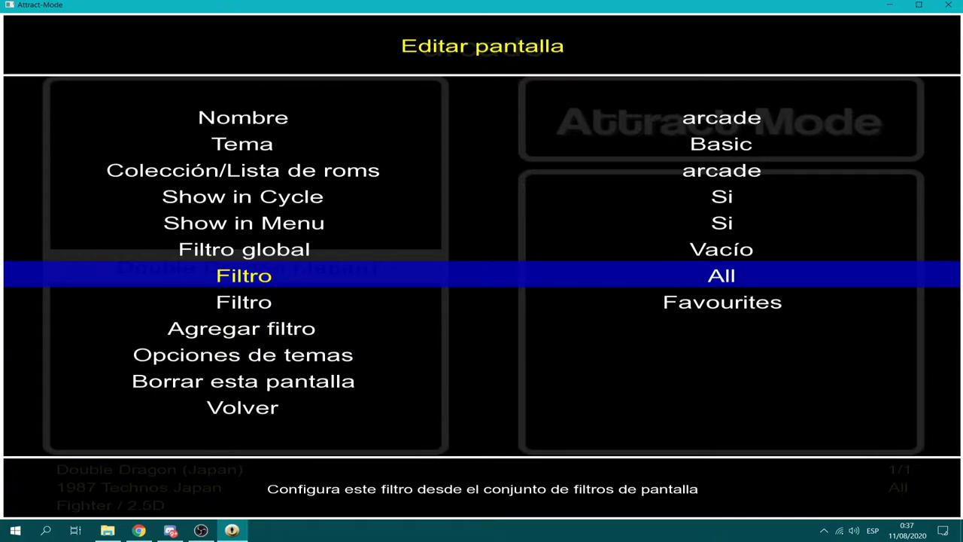
pyautogui.press('Return')
pyautogui.press('Down')
pyautogui.press('Return')
pyautogui.press('Escape')
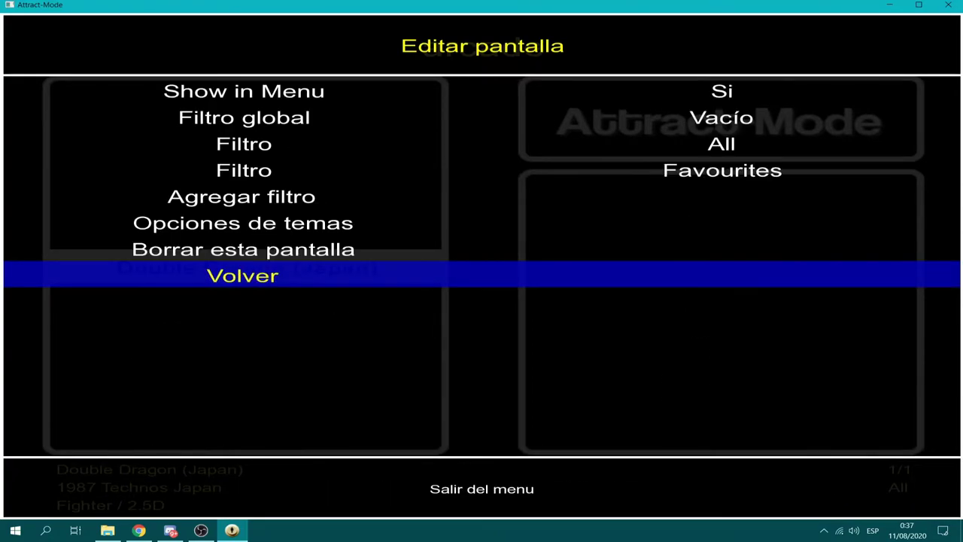
pyautogui.press('Escape')
pyautogui.press('Escape')
pyautogui.press('Escape')
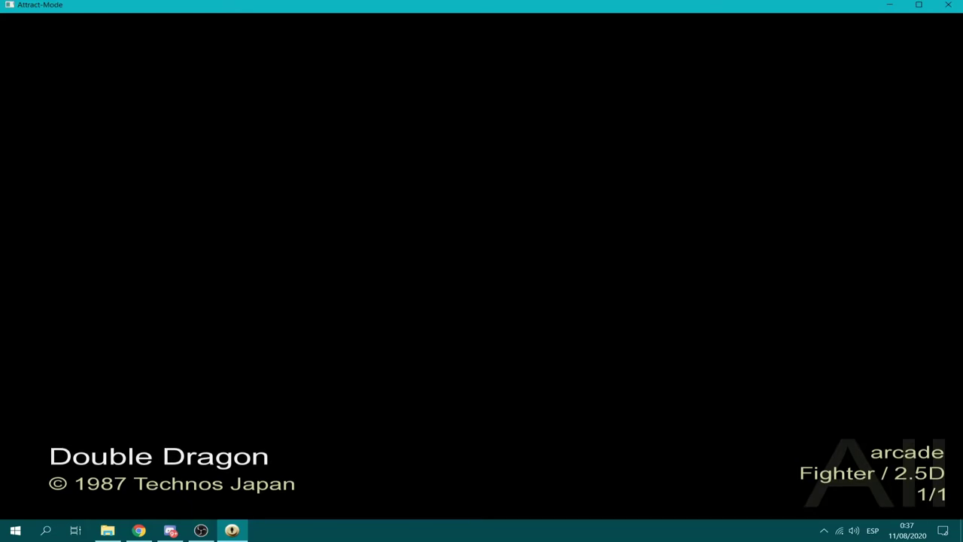
# - Open the Attract-Mode configuration and highlight the Scraper entry
pyautogui.press('Tab')
pyautogui.press('Up')
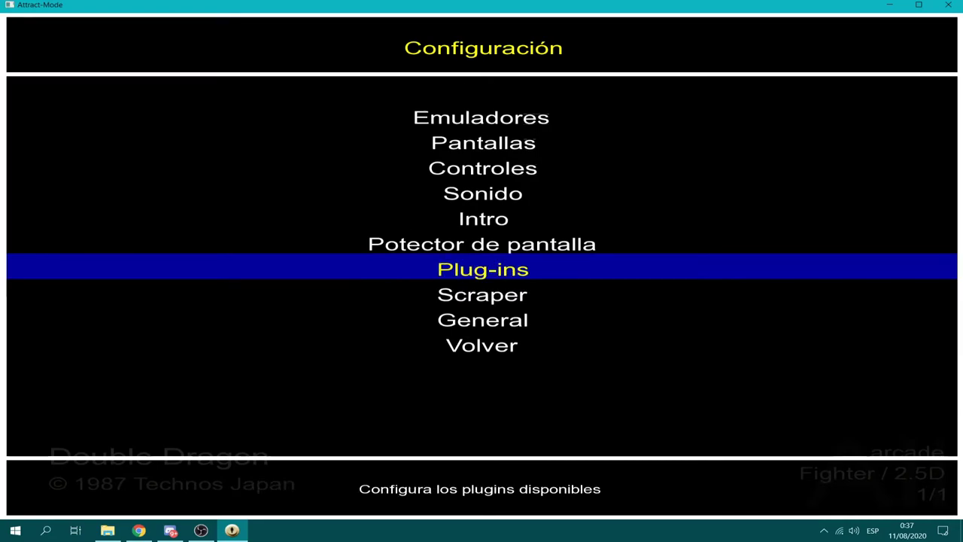
pyautogui.press('Down')
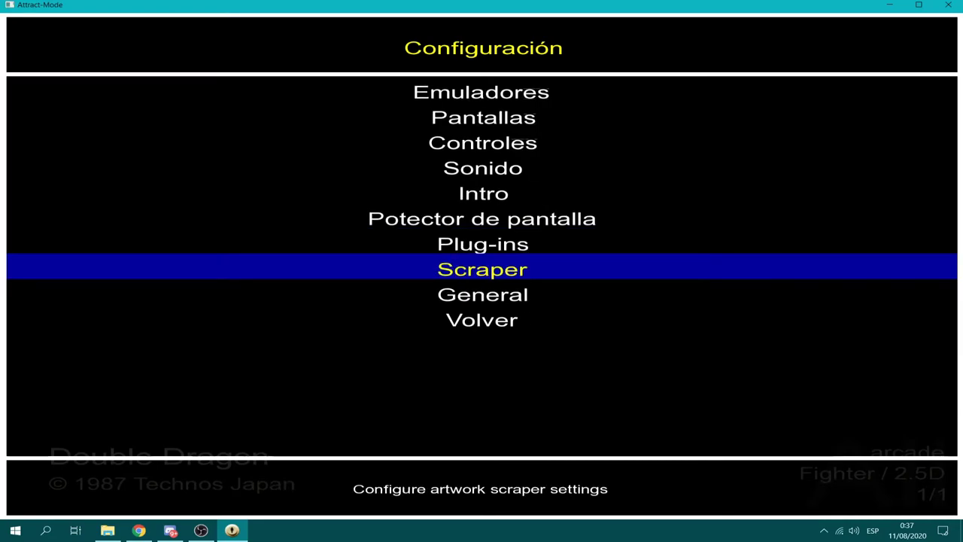
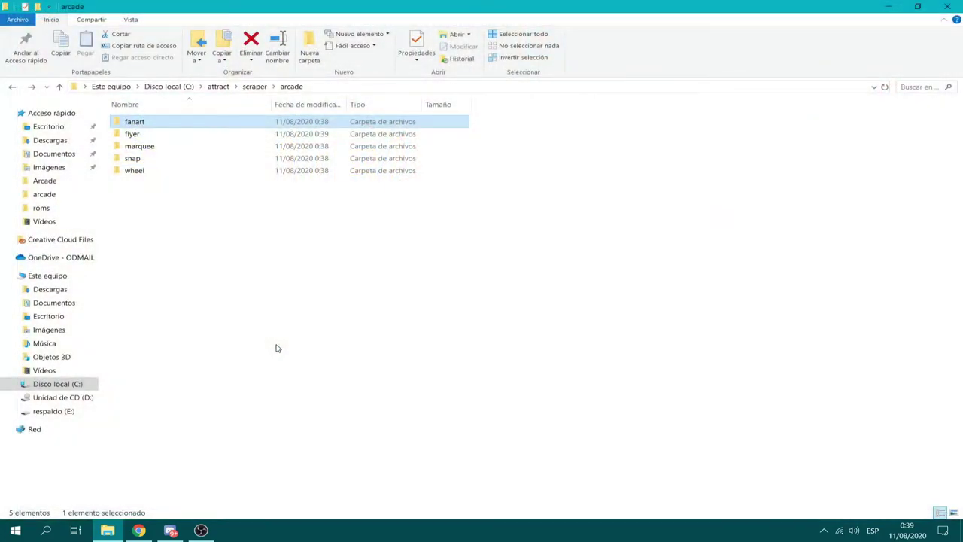
# - Leave the scraped arcade folder, look into thegamesdb.net inside the scraper folder and return to the attract folder
pyautogui.click(12, 87)
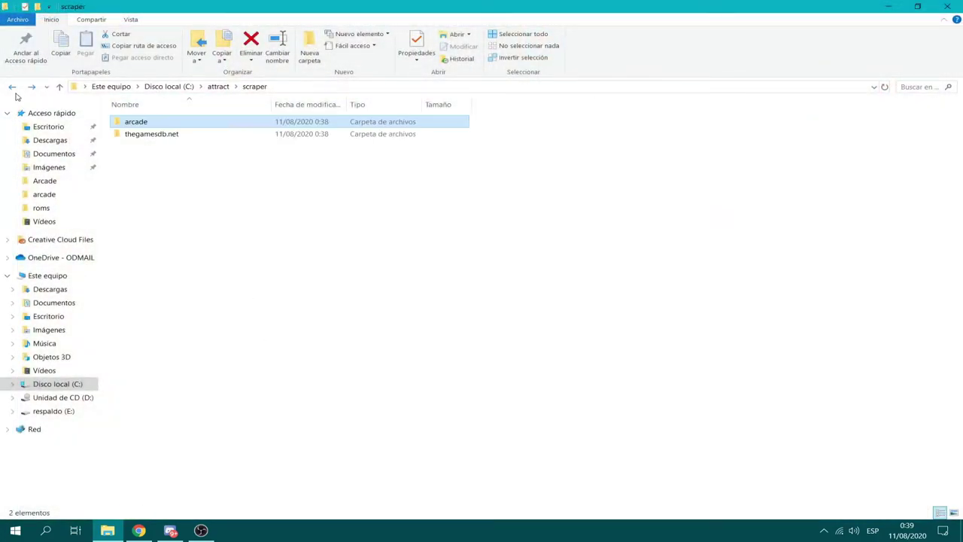
pyautogui.click(12, 87)
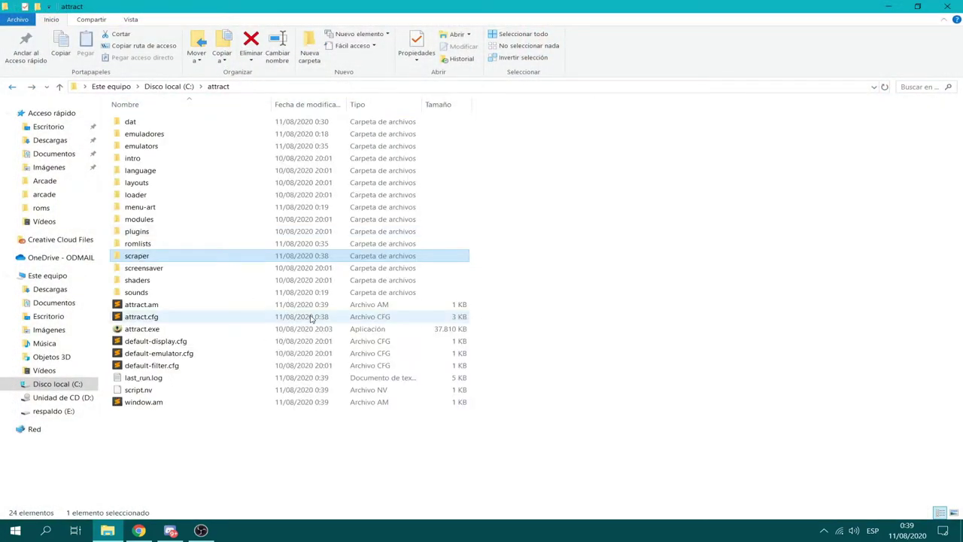
pyautogui.doubleClick(138, 259)
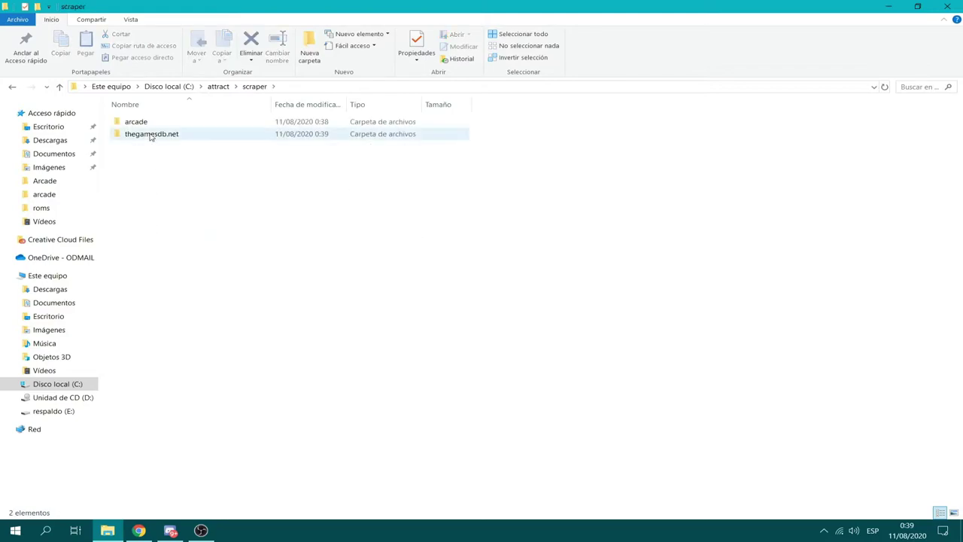
pyautogui.doubleClick(149, 134)
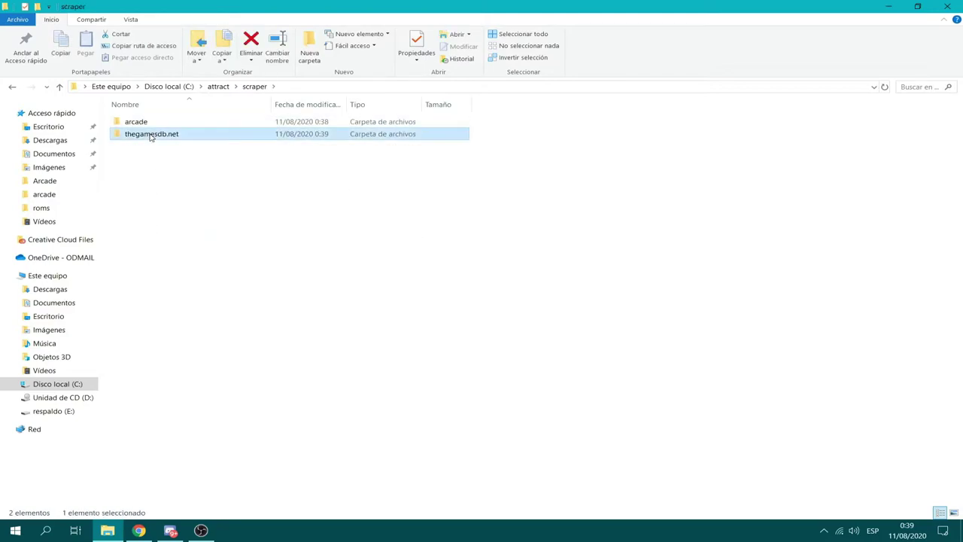
pyautogui.click(12, 87)
pyautogui.click(12, 86)
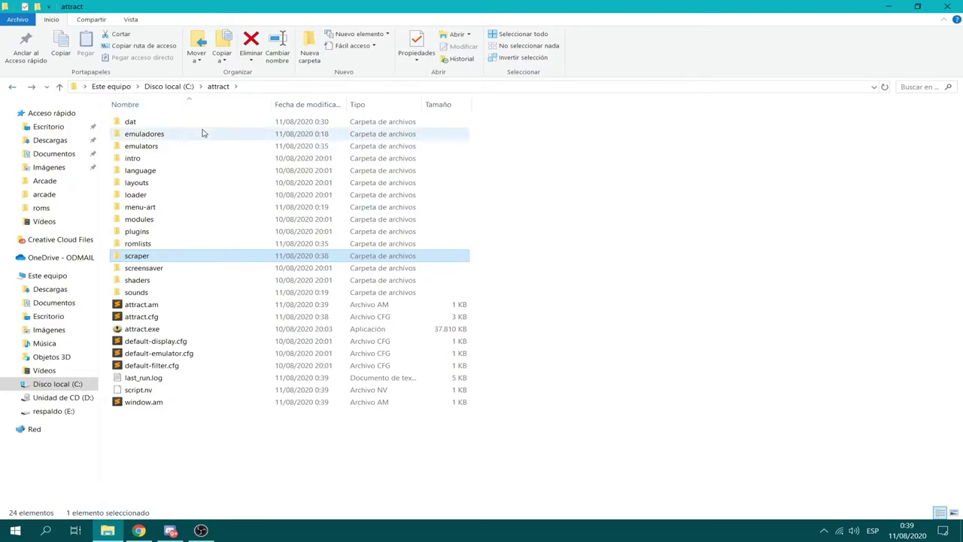
# - Examine the media subfolders in scraper\arcade, including the files in snap, and return to the scraper folder
pyautogui.doubleClick(142, 259)
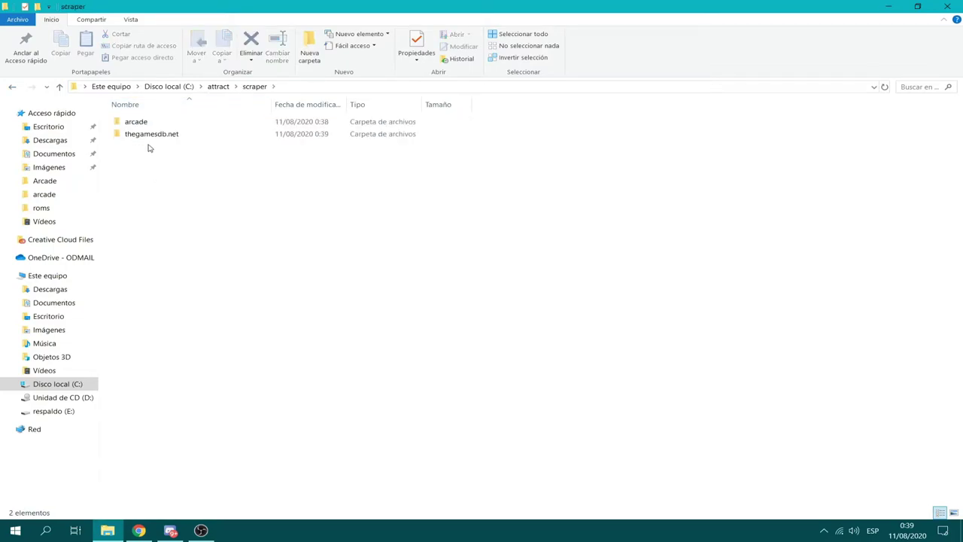
pyautogui.doubleClick(136, 125)
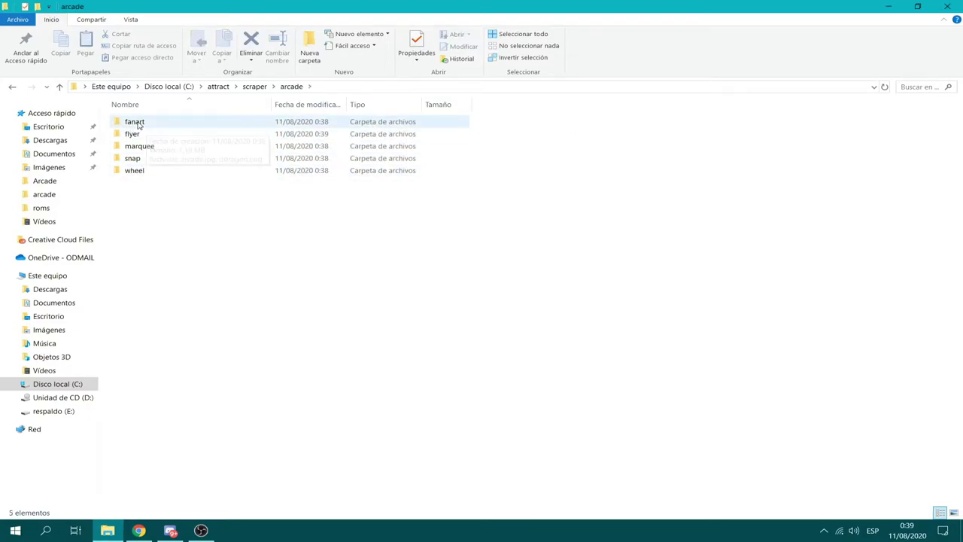
pyautogui.click(154, 146)
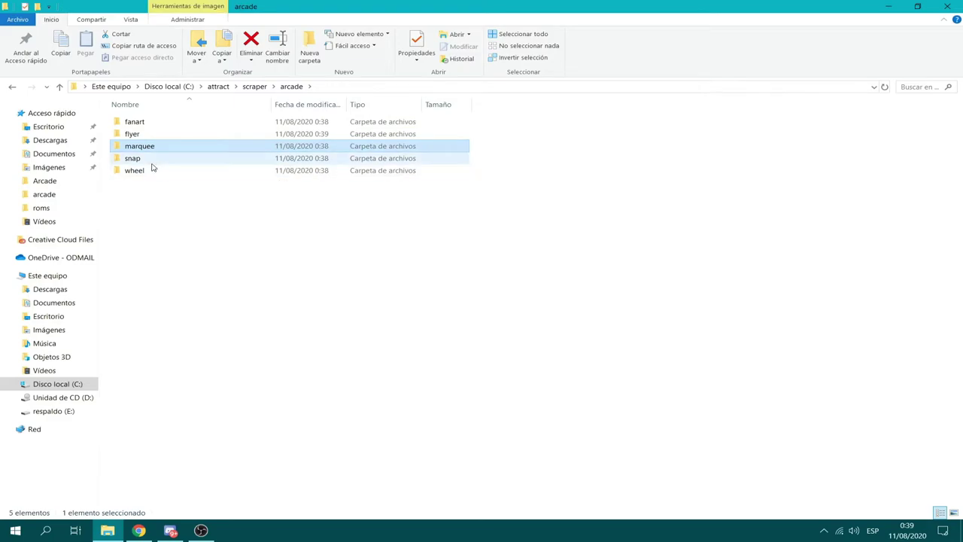
pyautogui.click(153, 159)
pyautogui.click(151, 171)
pyautogui.doubleClick(153, 161)
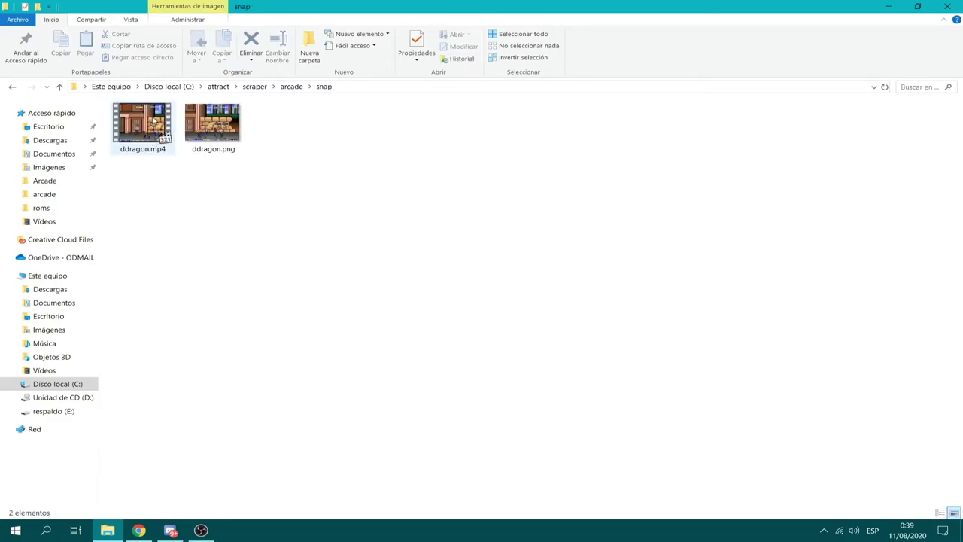
pyautogui.click(12, 86)
pyautogui.click(12, 86)
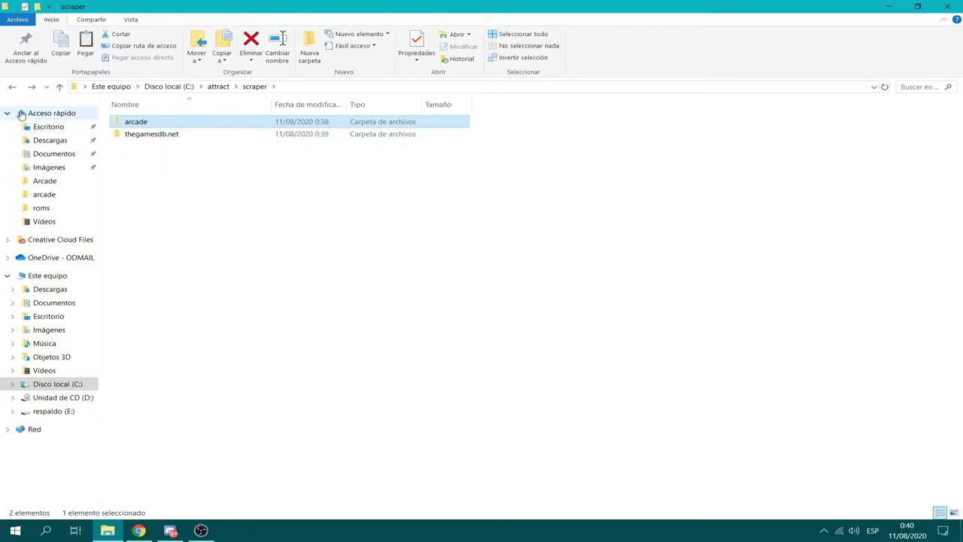
# - Create a new folder named art in the attract folder
pyautogui.click(12, 87)
pyautogui.click(309, 49)
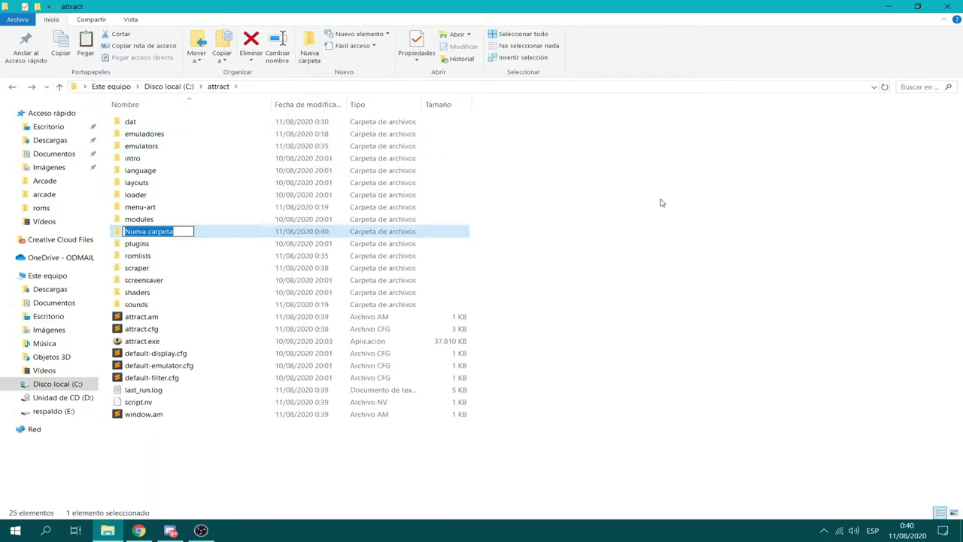
pyautogui.write('artwo')
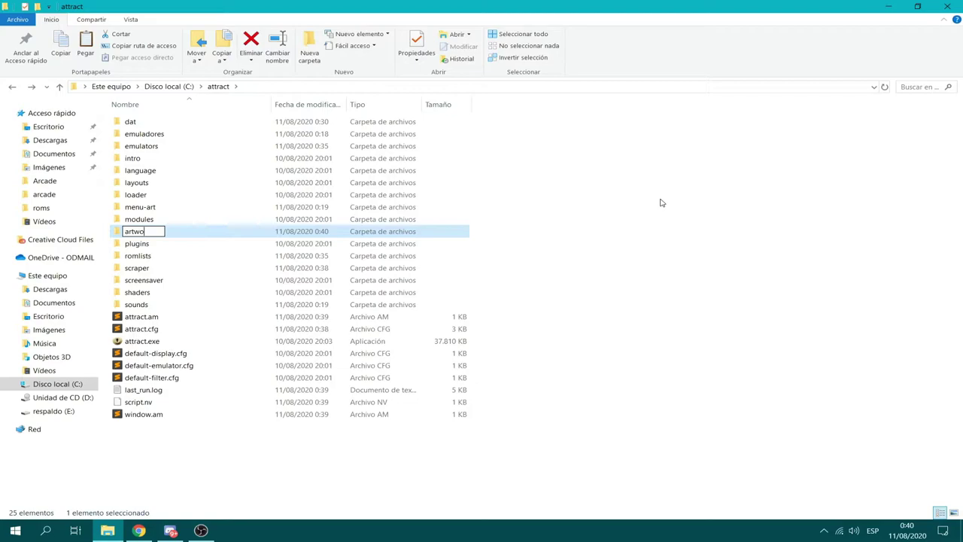
pyautogui.write('r')
pyautogui.press('BackSpace')
pyautogui.press('BackSpace')
pyautogui.press('BackSpace')
pyautogui.press('BackSpace')
pyautogui.press('Return')
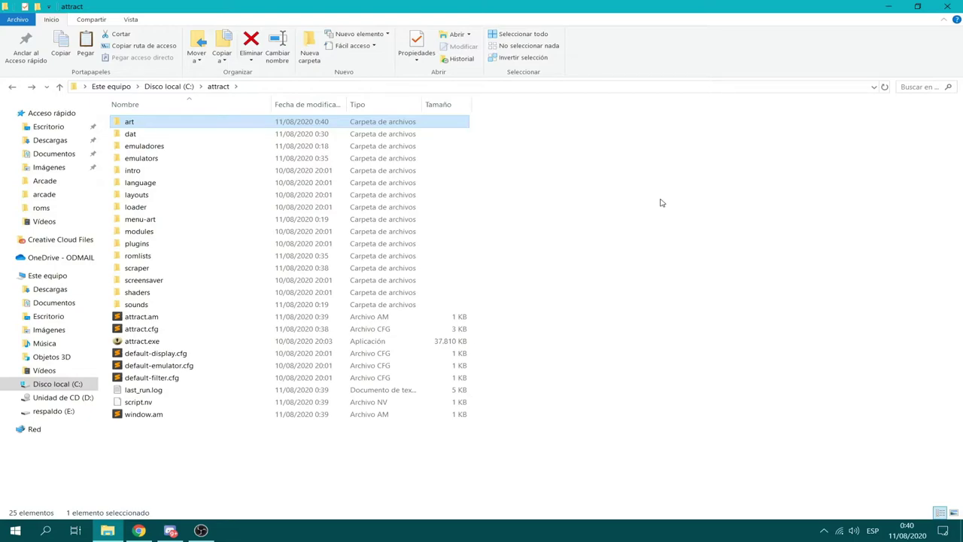
# - Paste the arcade media folder taken from scraper into the art folder and return to the attract folder
pyautogui.press('Return')
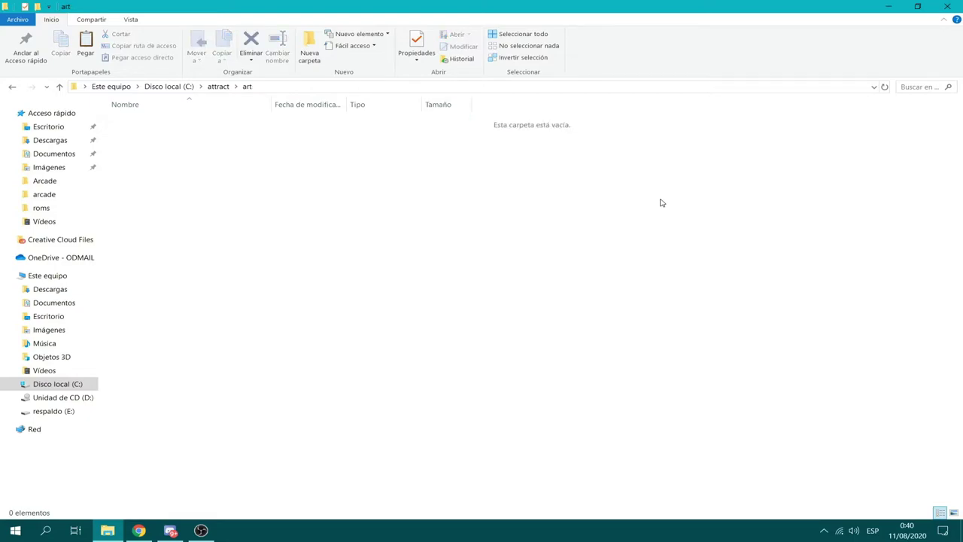
pyautogui.hotkey('ctrl', 'v')
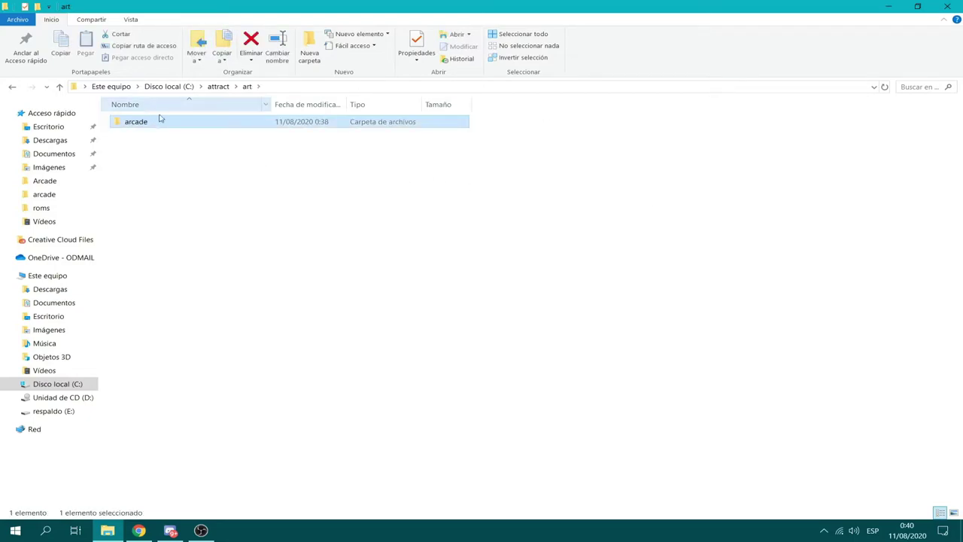
pyautogui.moveTo(141, 126)
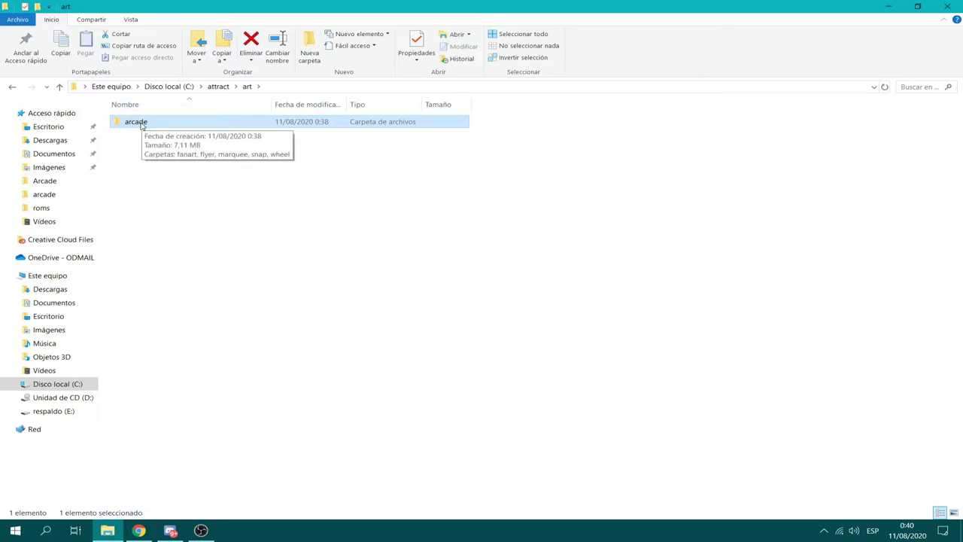
pyautogui.click(12, 86)
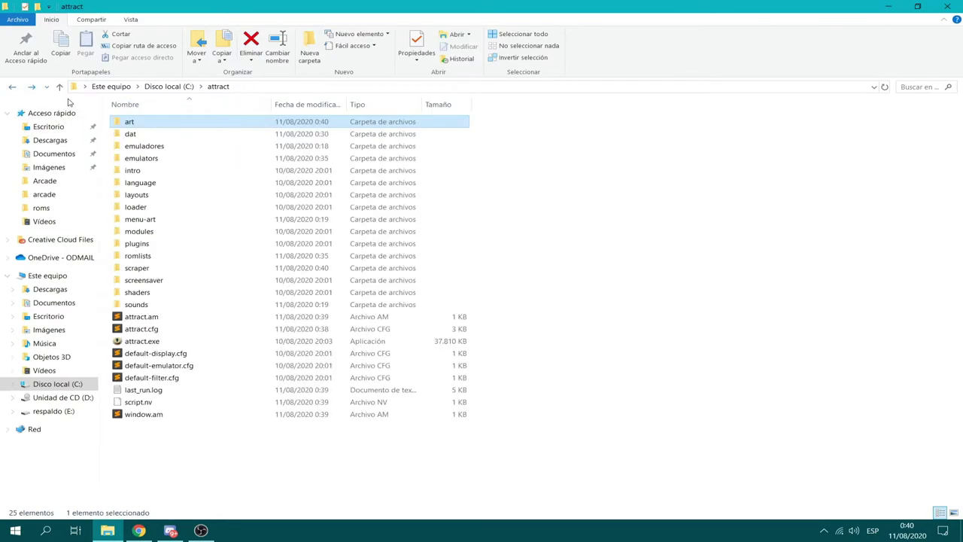
# - Check the arcade folder inside art and go back through the previously visited folders
pyautogui.doubleClick(169, 125)
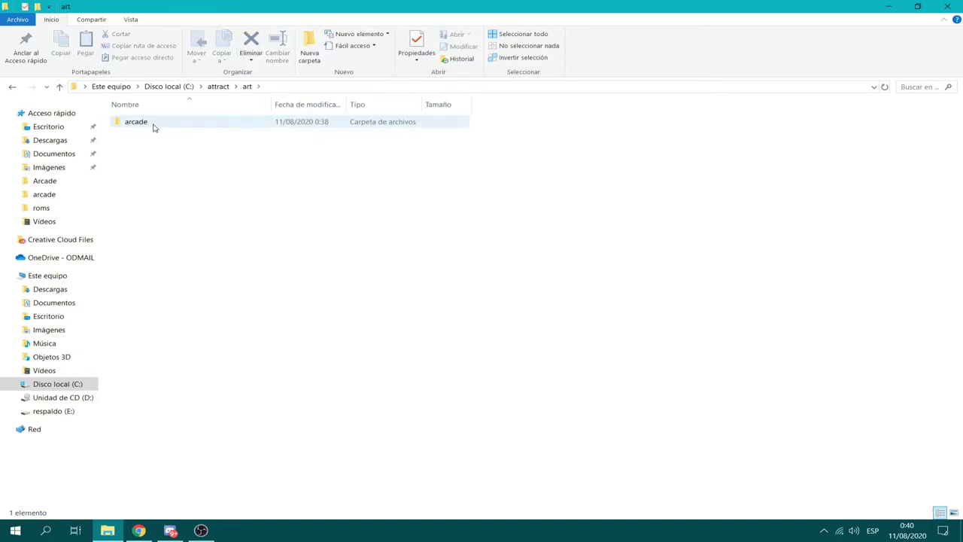
pyautogui.doubleClick(136, 123)
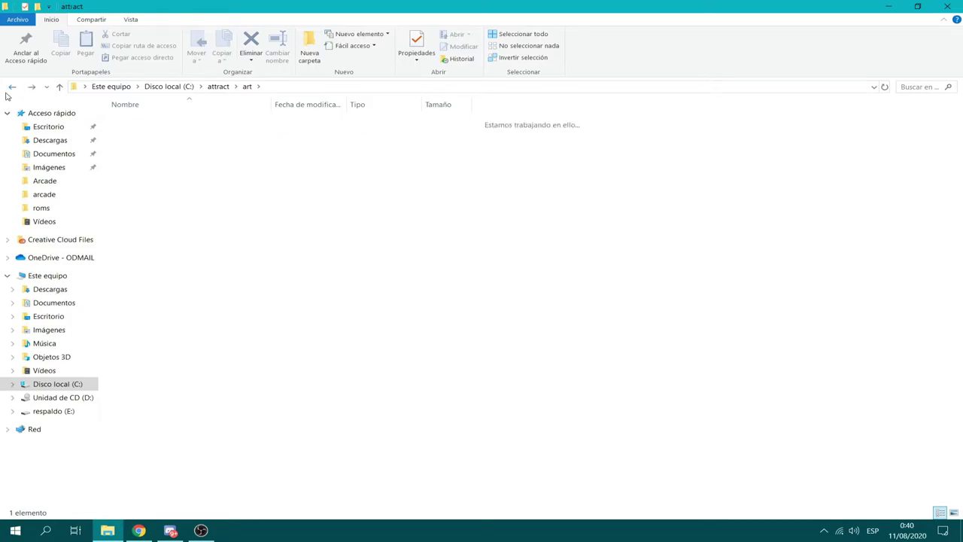
pyautogui.hotkey('alt', 'Left')
pyautogui.hotkey('alt', 'Left')
pyautogui.hotkey('alt', 'Left')
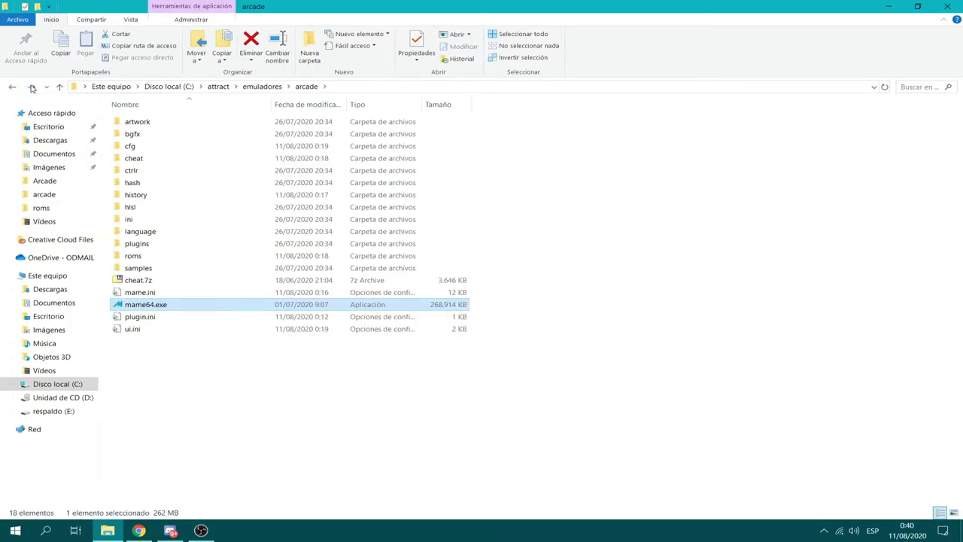
# - Review the media subfolders inside art\arcade and return to the attract folder
pyautogui.click(32, 86)
pyautogui.doubleClick(136, 122)
pyautogui.doubleClick(163, 125)
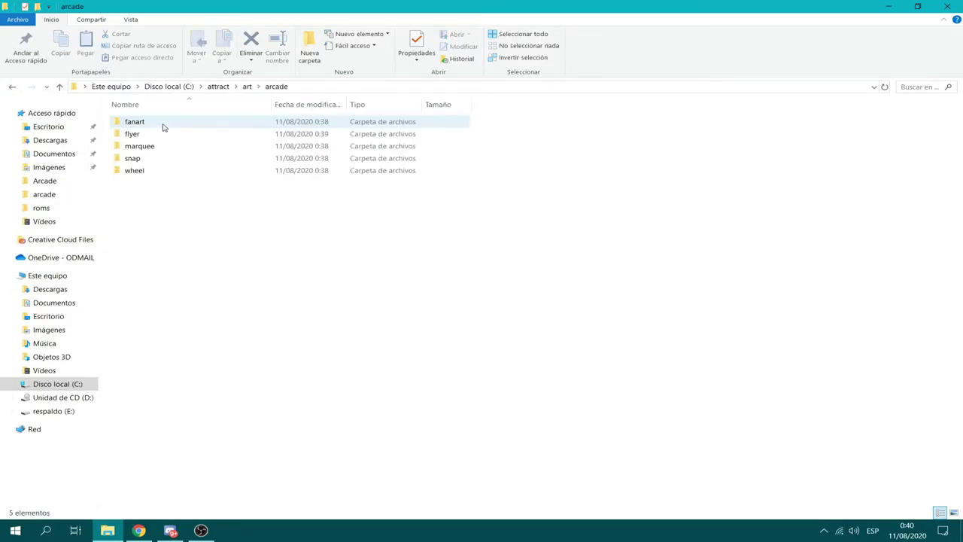
pyautogui.click(13, 88)
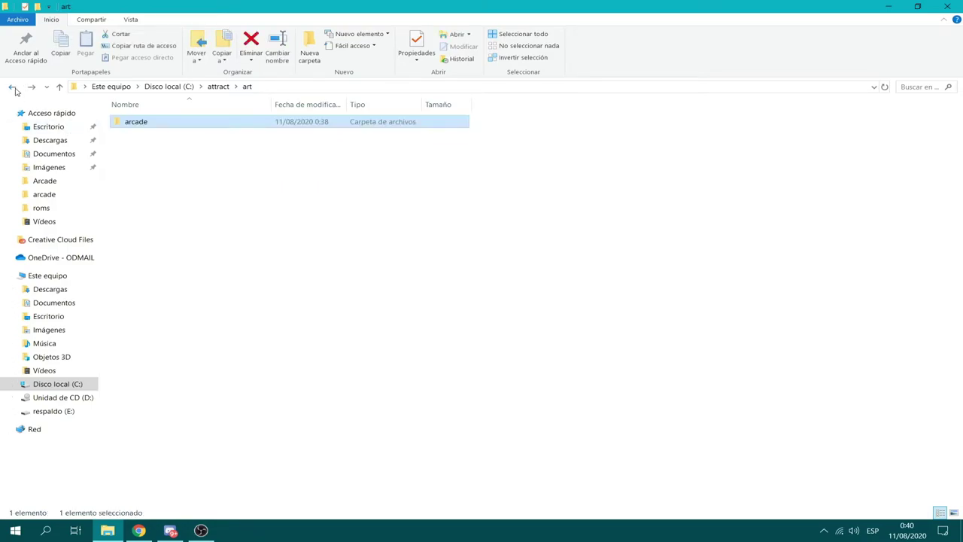
pyautogui.click(14, 88)
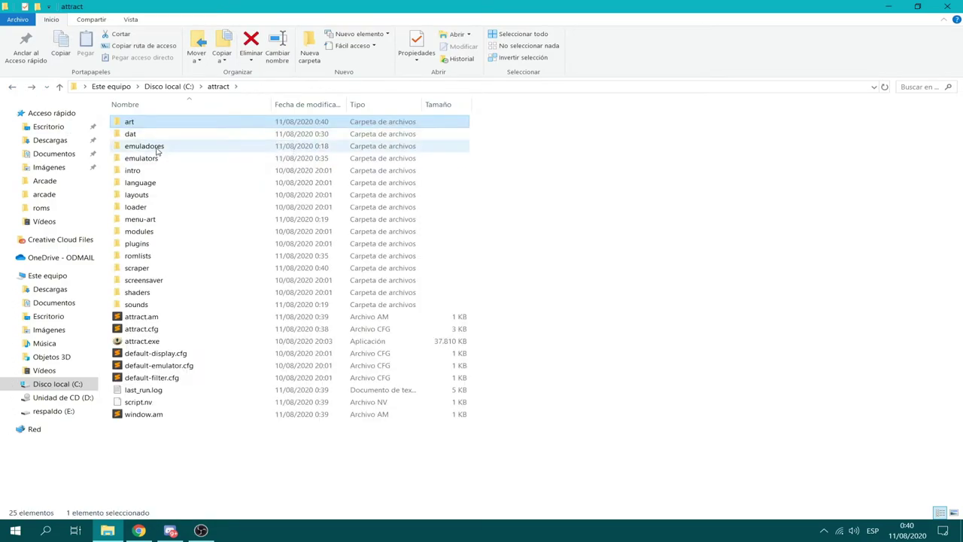
# - Open arcade.cfg from the attract\emulators folder in Sublime Text and enlarge the editor's text
pyautogui.doubleClick(157, 149)
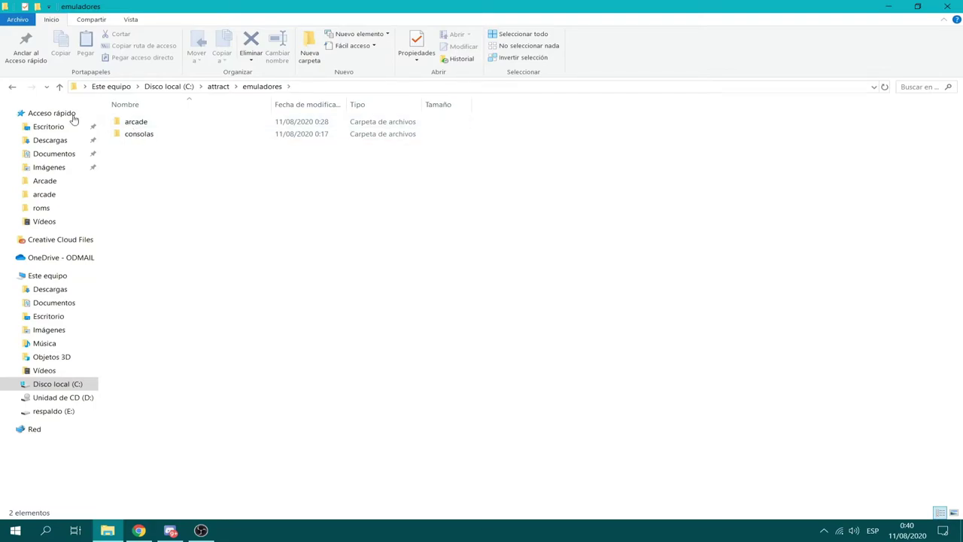
pyautogui.click(13, 87)
pyautogui.click(165, 158)
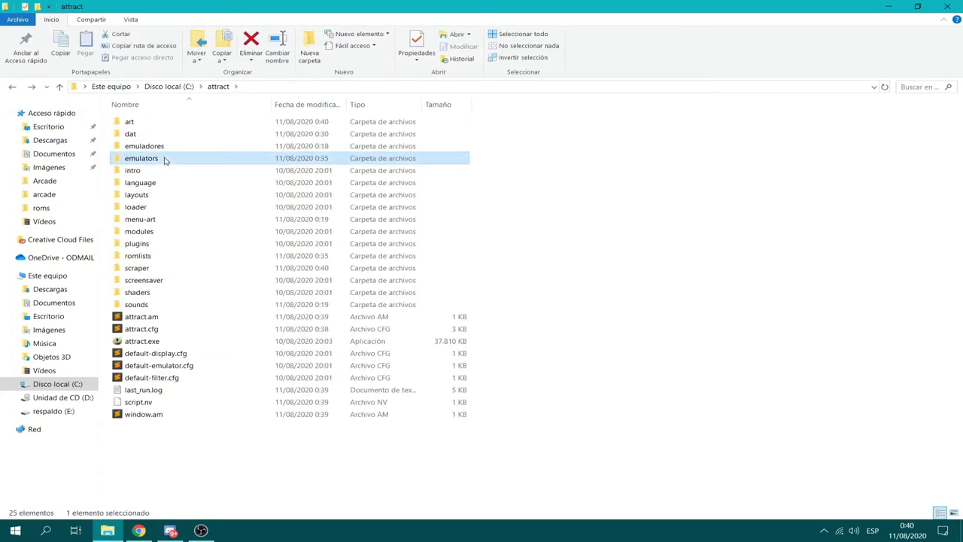
pyautogui.doubleClick(165, 159)
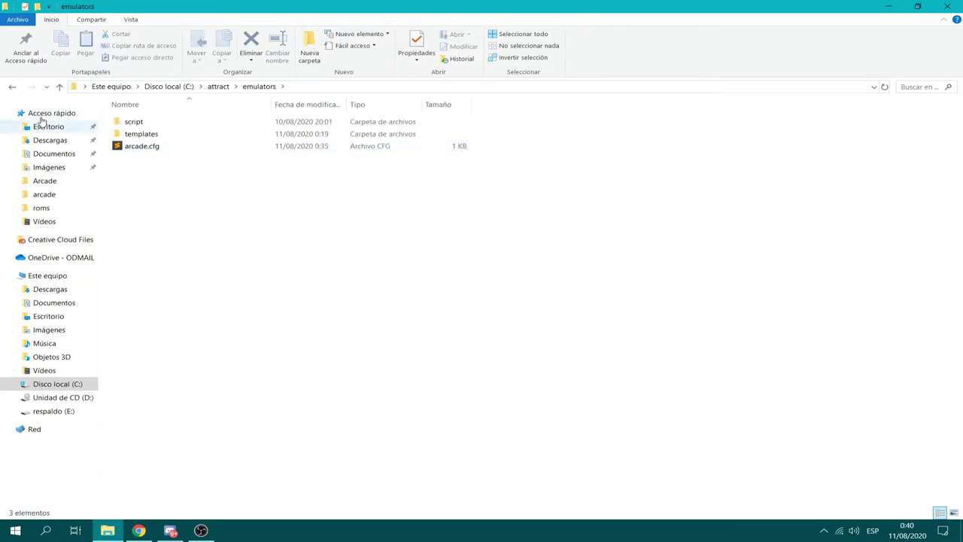
pyautogui.click(12, 87)
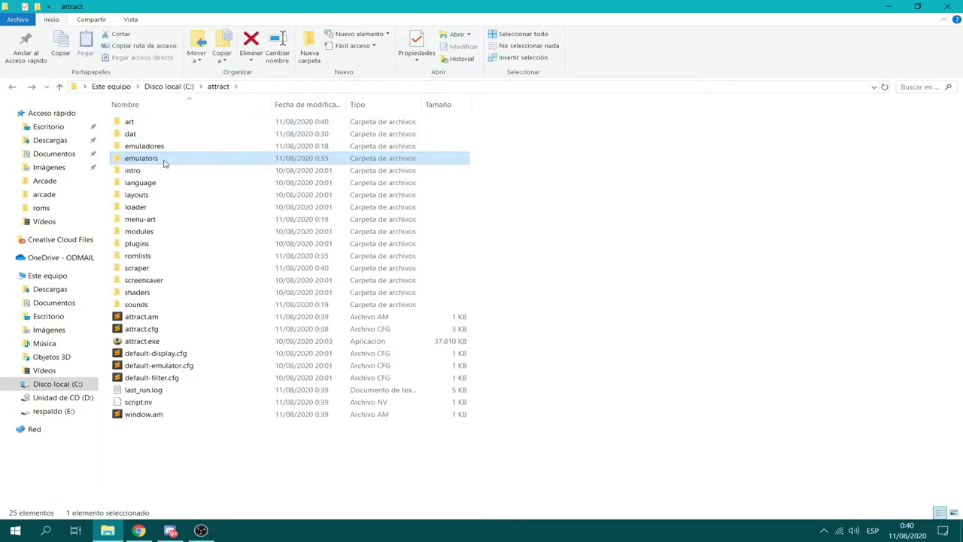
pyautogui.doubleClick(165, 159)
pyautogui.rightClick(153, 148)
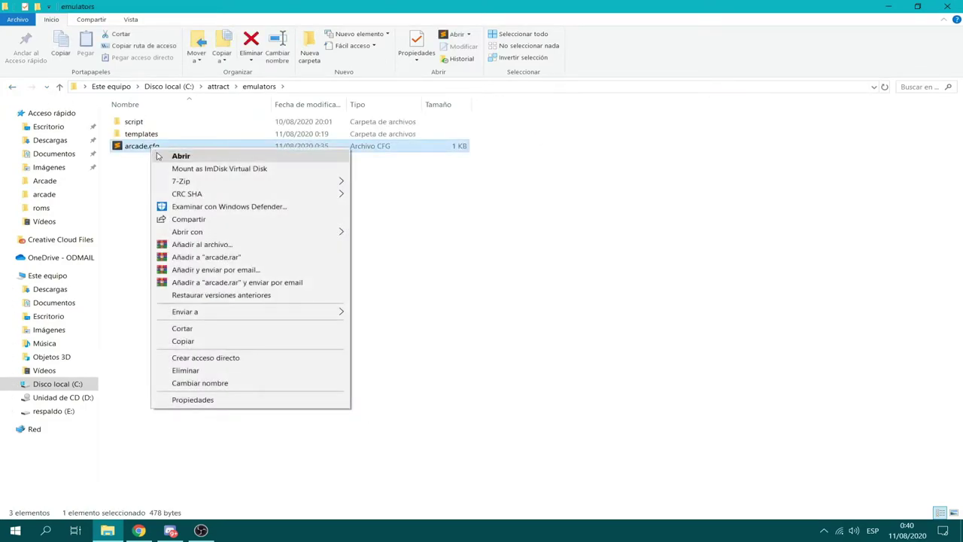
pyautogui.click(180, 157)
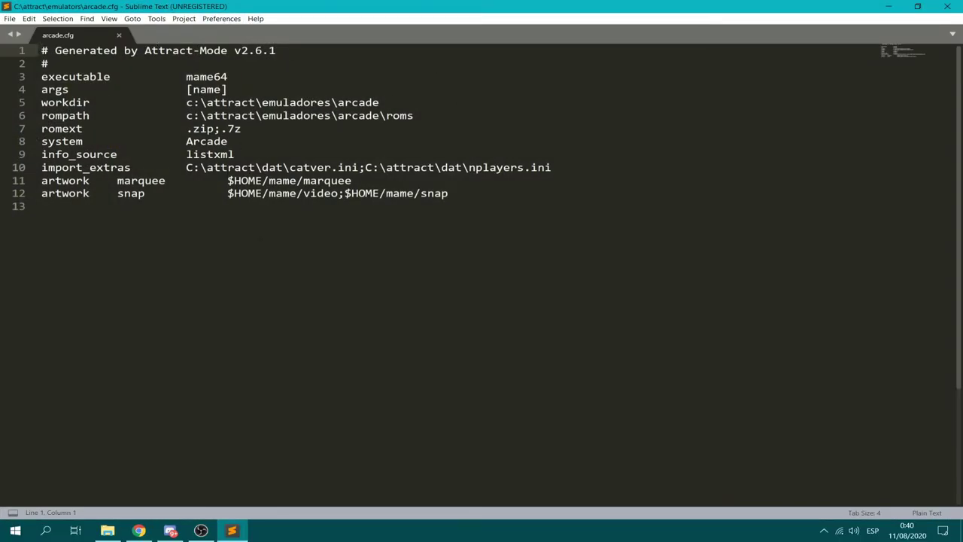
pyautogui.hotkey('ctrl', '+')
pyautogui.hotkey('ctrl', '+')
pyautogui.hotkey('ctrl', '+')
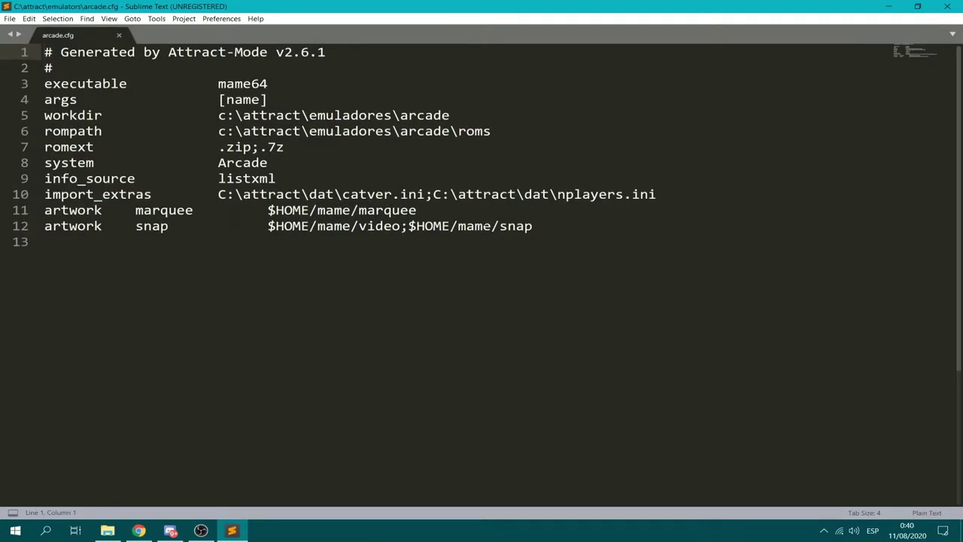
# - Examine the emulator settings and the marquee and snap artwork lines in arcade.cfg
pyautogui.click(553, 228)
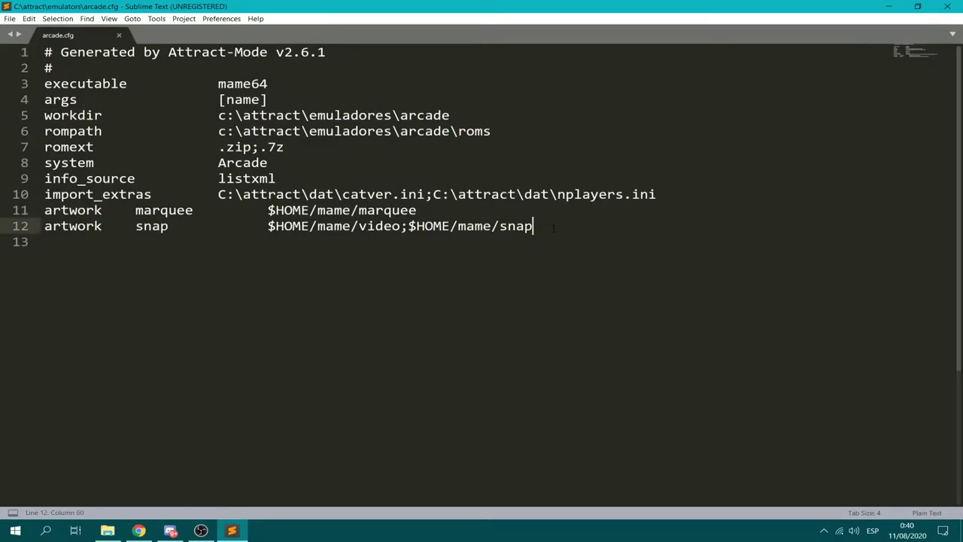
pyautogui.moveTo(553, 228); pyautogui.dragTo(45, 194)
pyautogui.click(474, 213)
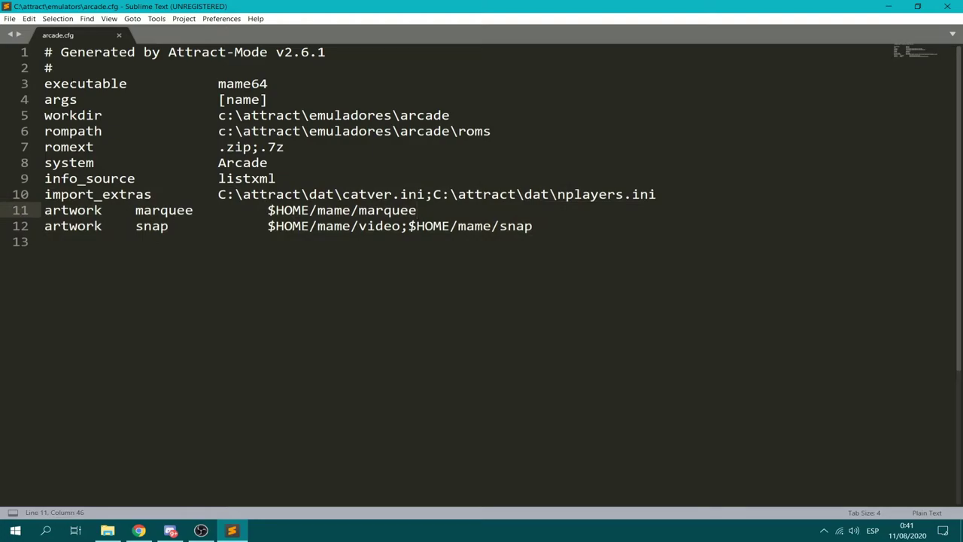
pyautogui.moveTo(44, 84); pyautogui.dragTo(3, 41)
pyautogui.click(598, 233)
pyautogui.click(509, 194)
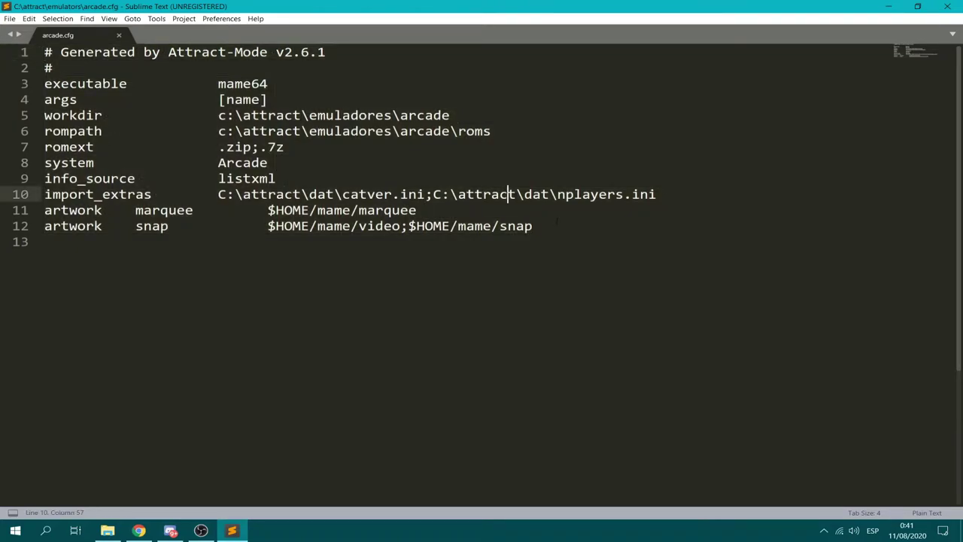
pyautogui.click(558, 224)
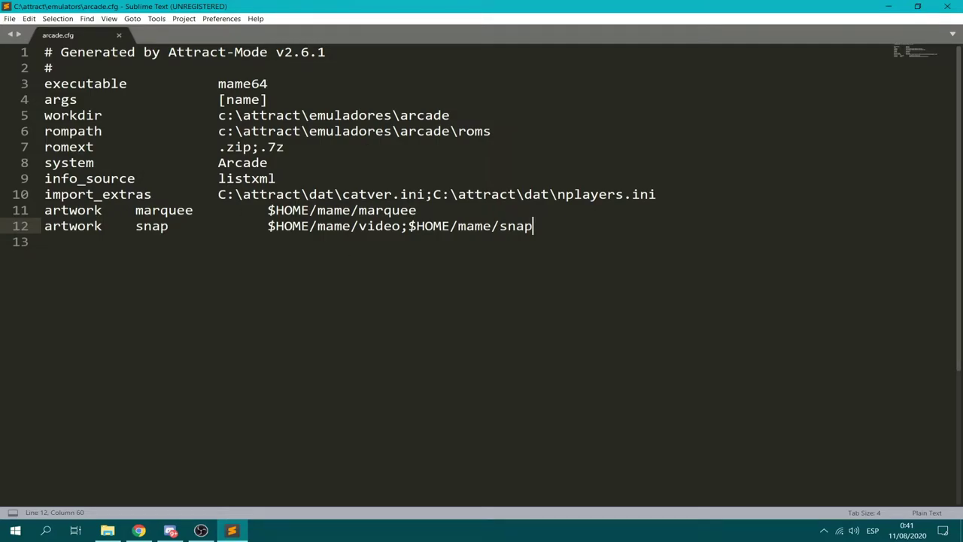
# - Delete the default $HOME/mame paths from the marquee and snap artwork lines
pyautogui.click(160, 211)
pyautogui.press('Down')
pyautogui.moveTo(268, 210); pyautogui.dragTo(416, 210)
pyautogui.press('BackSpace')
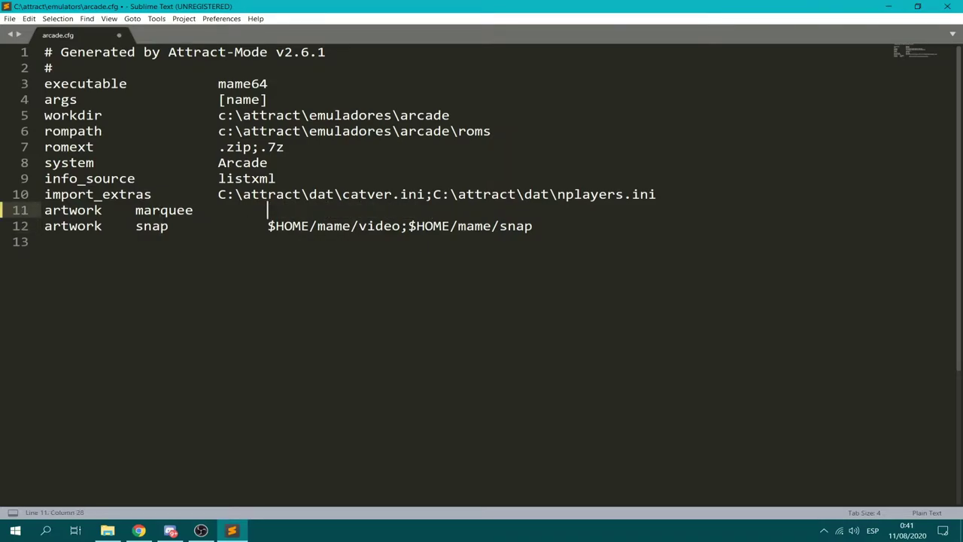
pyautogui.moveTo(277, 226); pyautogui.dragTo(541, 225)
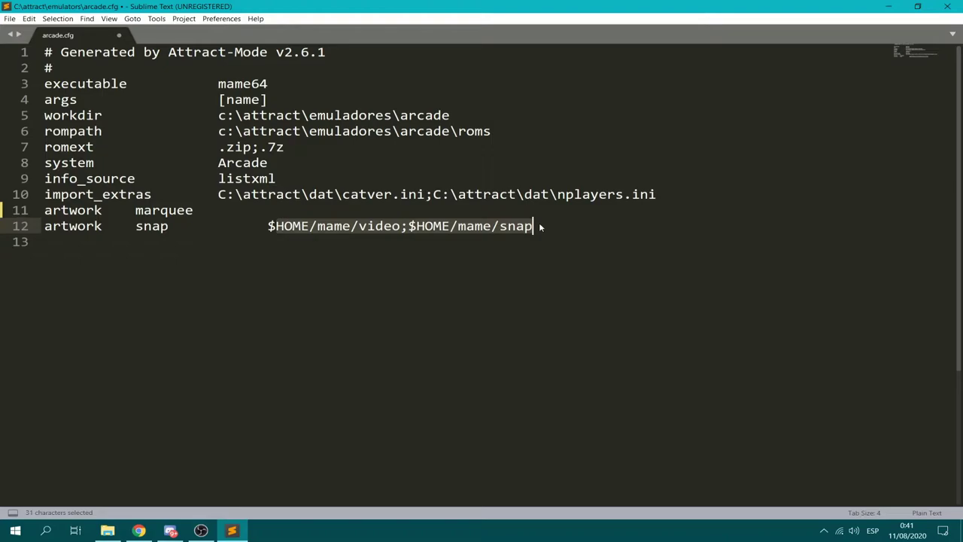
pyautogui.press('BackSpace')
pyautogui.press('BackSpace')
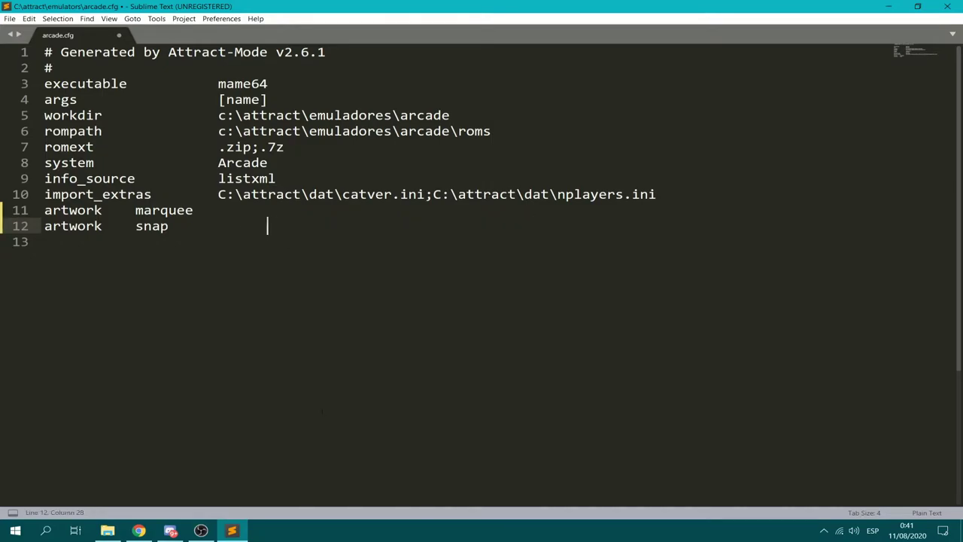
# - Copy the snap folder's path from File Explorer and set the snap artwork path in arcade.cfg to C:\attract\art\arcade\snap
pyautogui.click(139, 531)
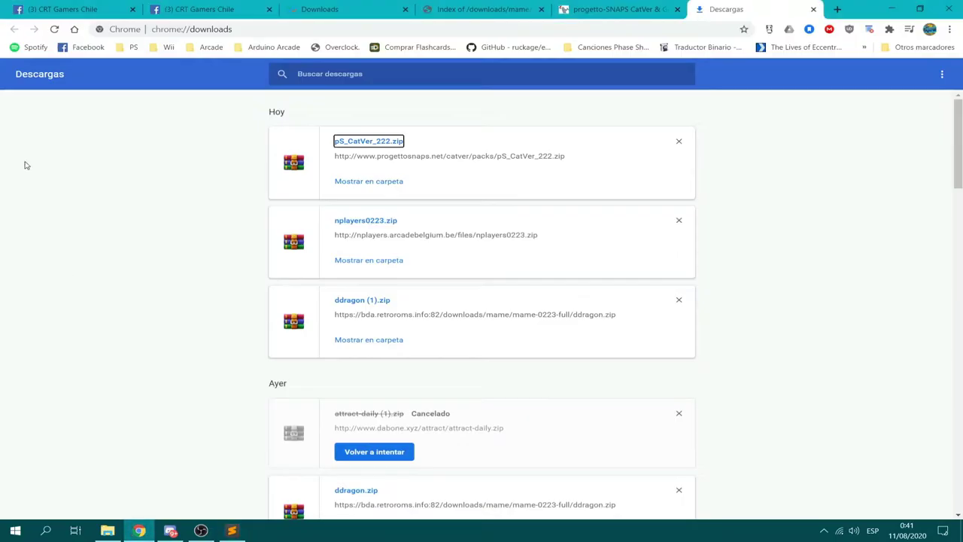
pyautogui.click(108, 531)
pyautogui.click(12, 87)
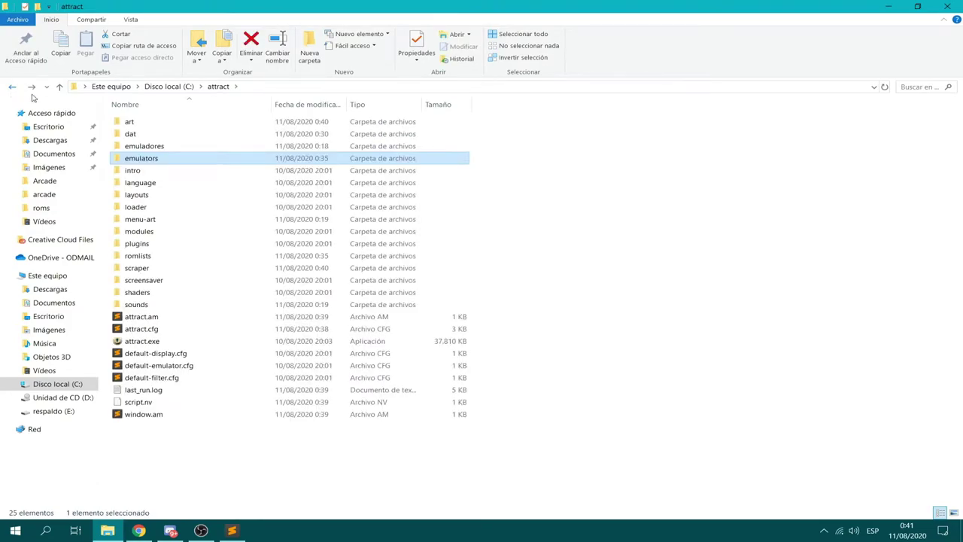
pyautogui.doubleClick(143, 121)
pyautogui.doubleClick(160, 122)
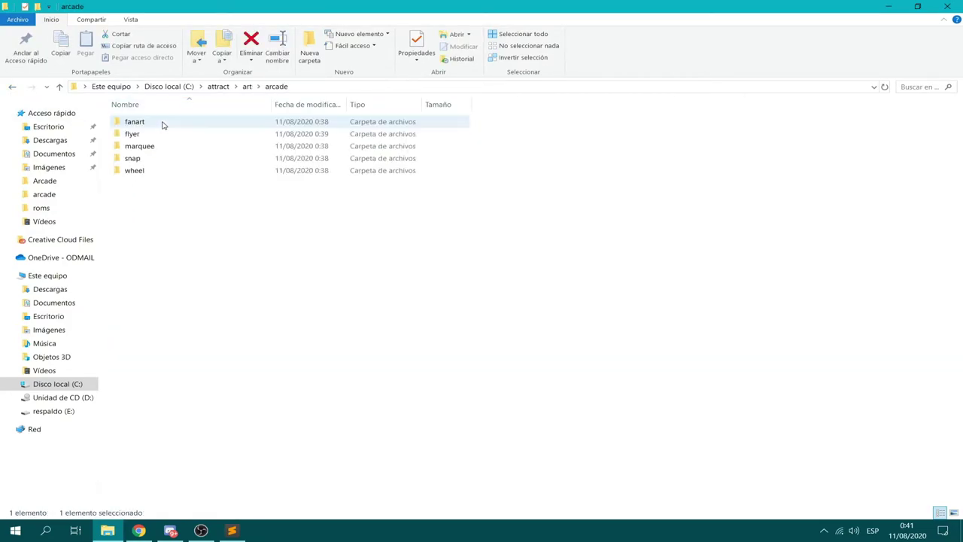
pyautogui.click(335, 87)
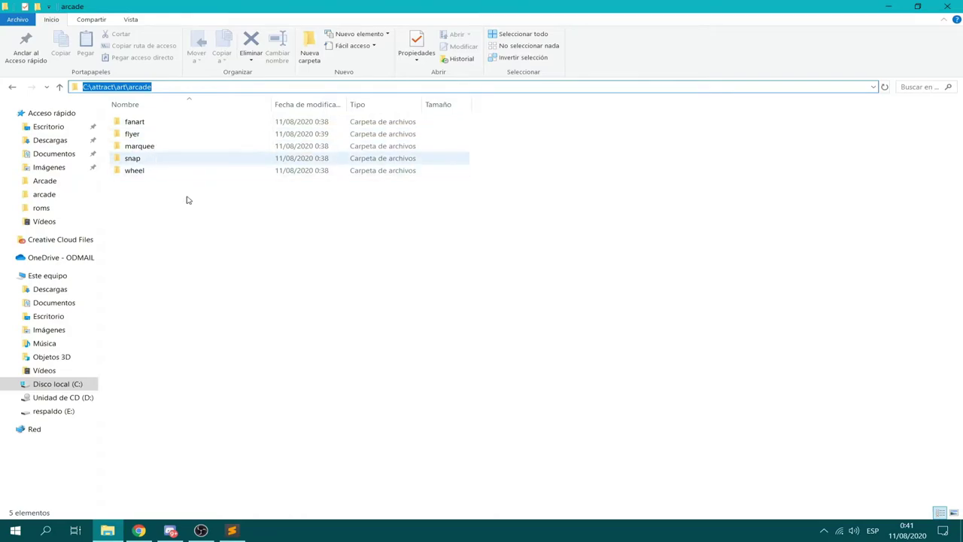
pyautogui.doubleClick(146, 157)
pyautogui.click(350, 87)
pyautogui.hotkey('ctrl', 'c')
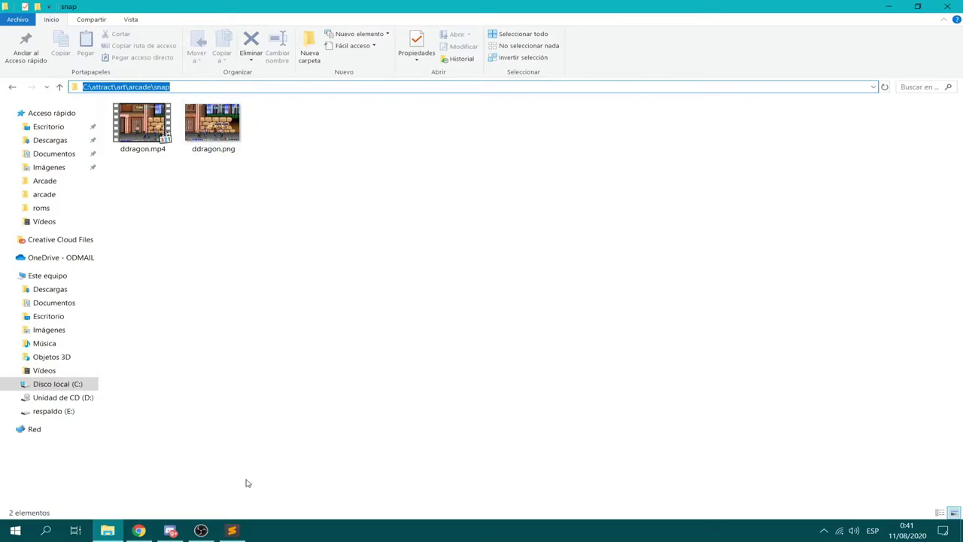
pyautogui.click(232, 530)
pyautogui.hotkey('ctrl', 'v')
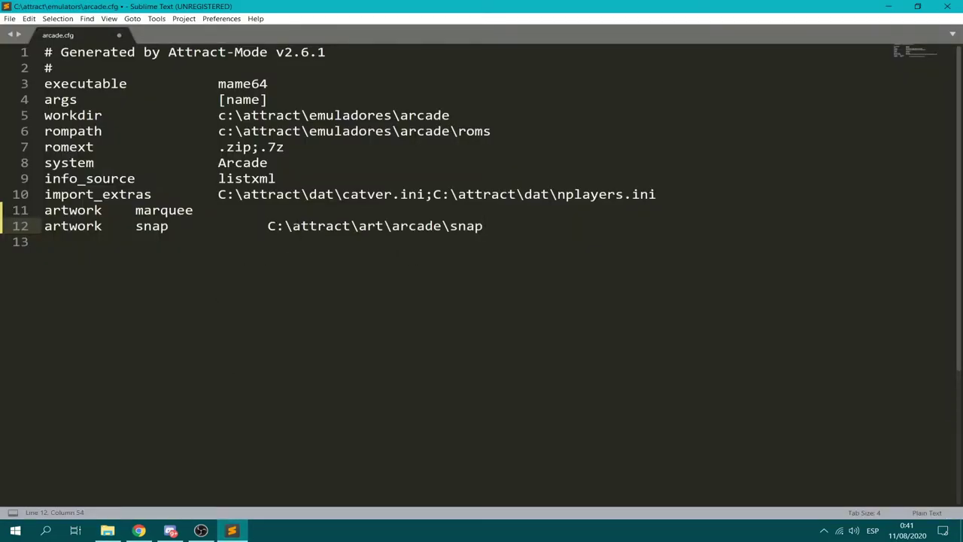
pyautogui.press('Up')
pyautogui.press('Down')
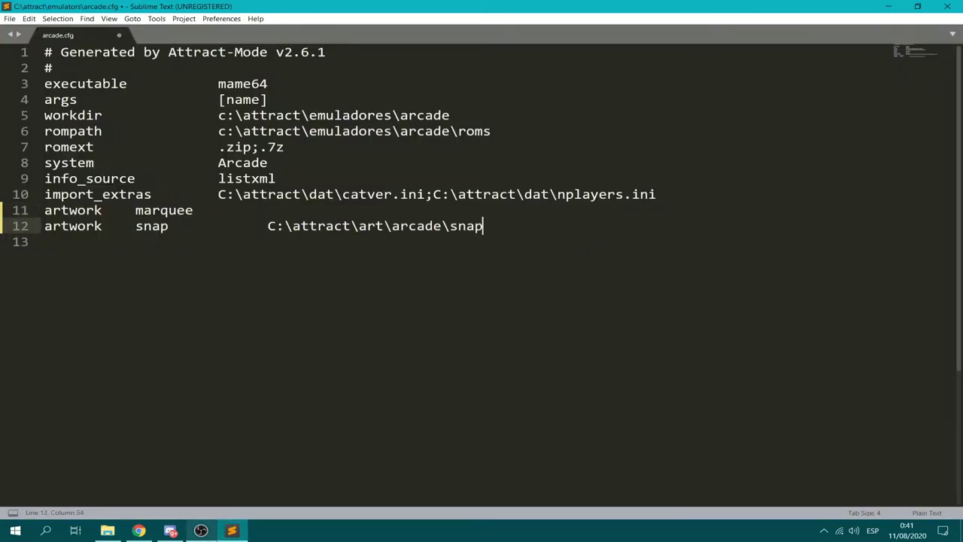
# - Copy the marquee folder's path from File Explorer and set the marquee artwork path in arcade.cfg to C:\attract\art\arcade\marquee
pyautogui.click(234, 531)
pyautogui.click(12, 87)
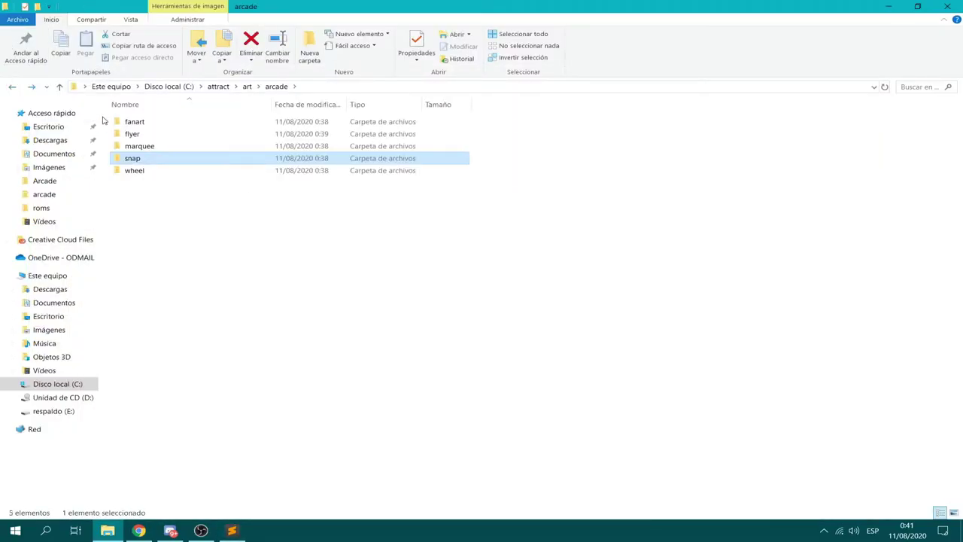
pyautogui.click(140, 146)
pyautogui.doubleClick(148, 148)
pyautogui.click(384, 90)
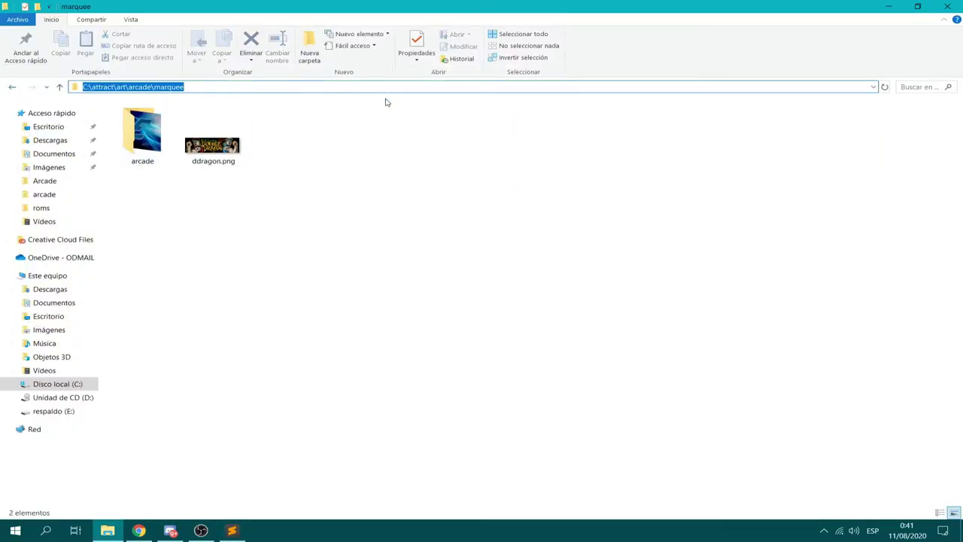
pyautogui.hotkey('ctrl', 'c')
pyautogui.click(232, 530)
pyautogui.press('Up')
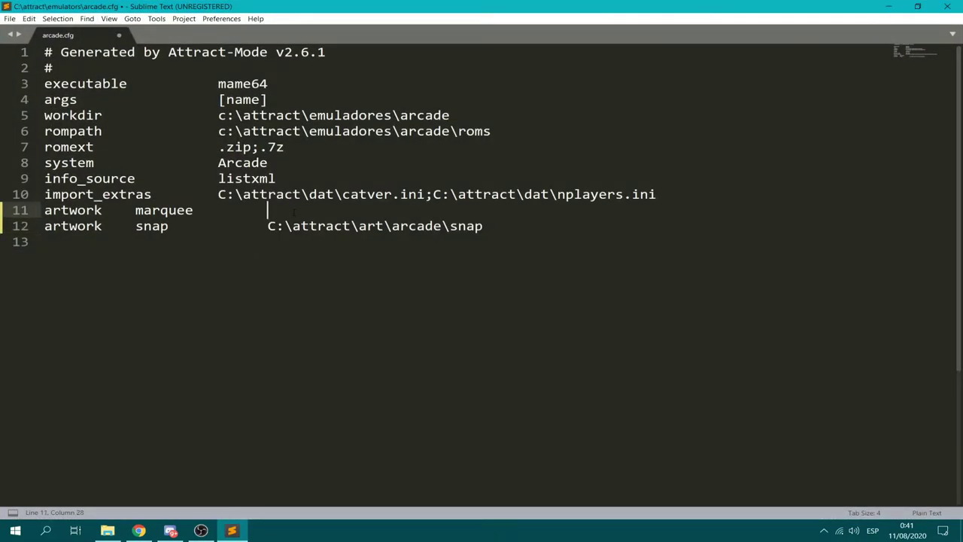
pyautogui.hotkey('ctrl', 'v')
pyautogui.click(548, 230)
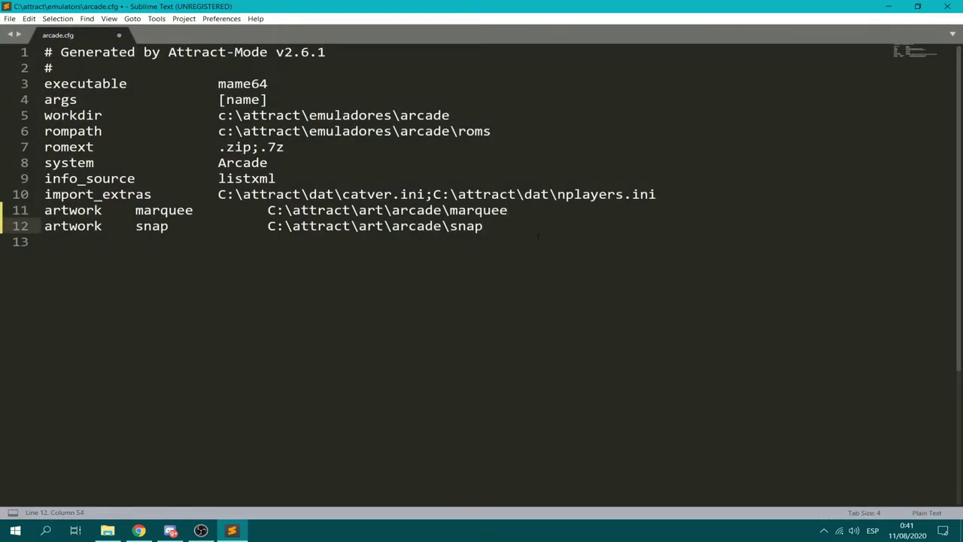
# - Check the remaining media subfolders in art\arcade and add two copies of the snap artwork line at the end of arcade.cfg
pyautogui.click(108, 531)
pyautogui.doubleClick(140, 135)
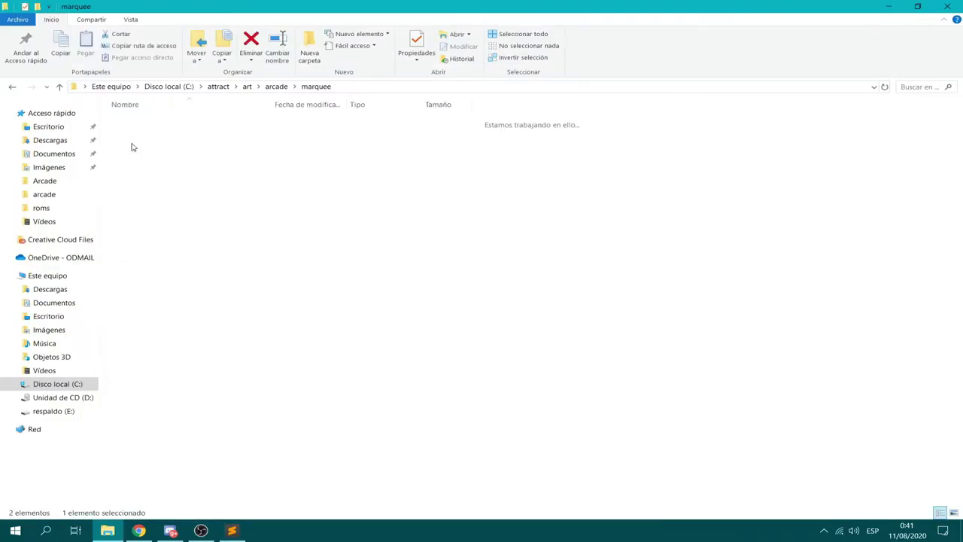
pyautogui.click(12, 88)
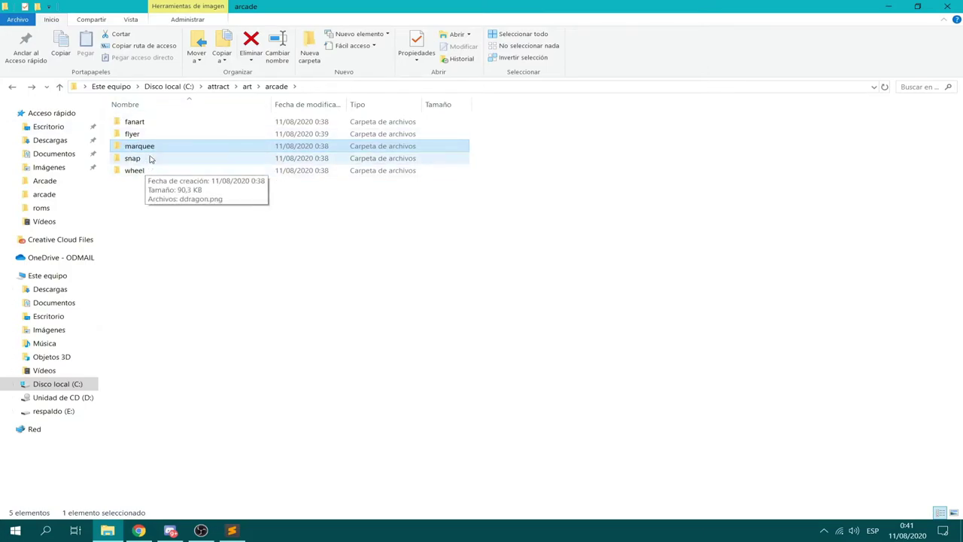
pyautogui.click(233, 530)
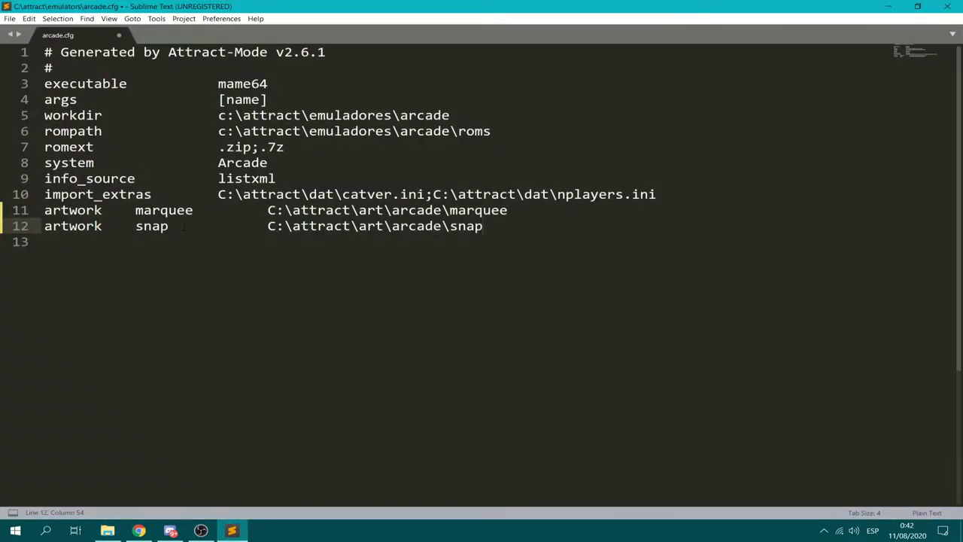
pyautogui.moveTo(485, 226); pyautogui.dragTo(44, 225)
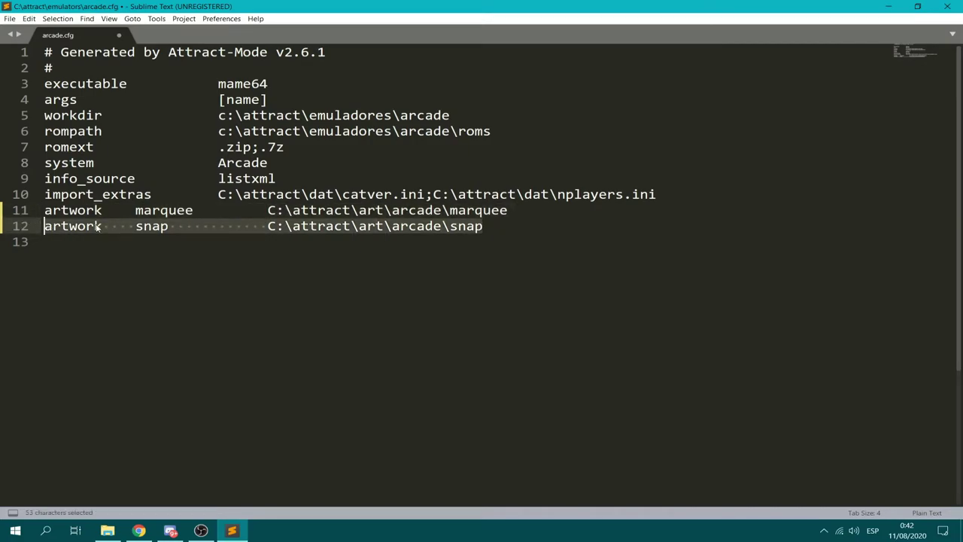
pyautogui.hotkey('ctrl', 'c')
pyautogui.click(255, 260)
pyautogui.hotkey('ctrl', 'v')
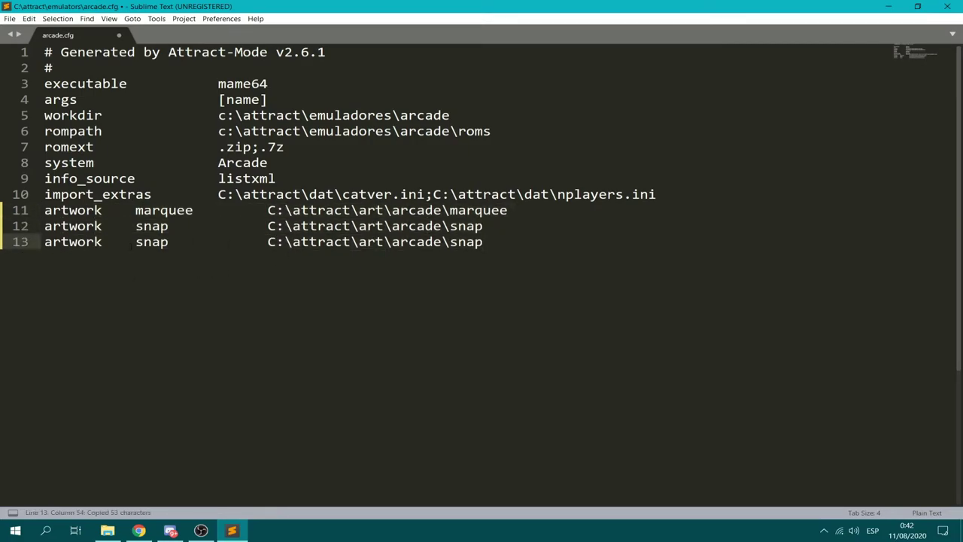
pyautogui.press('Return')
pyautogui.hotkey('ctrl', 'v')
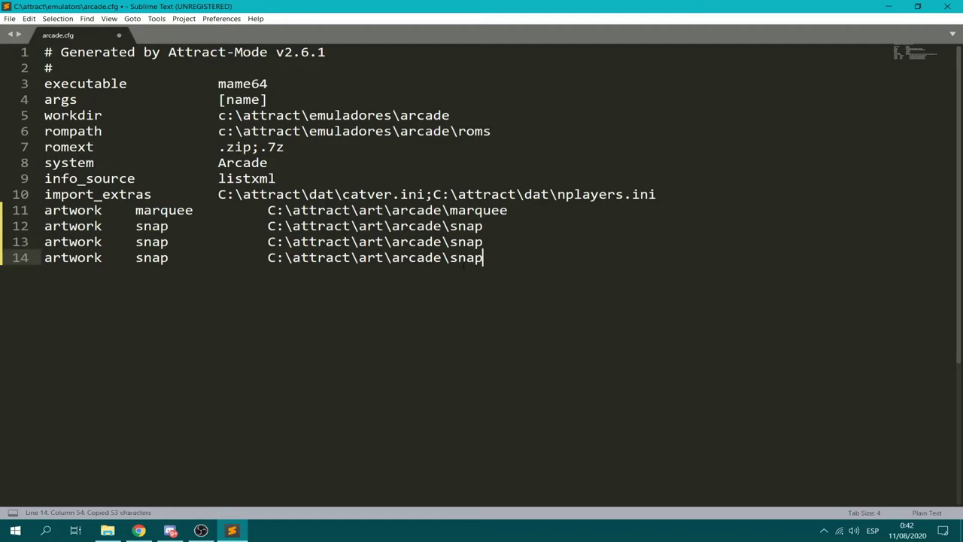
pyautogui.click(138, 531)
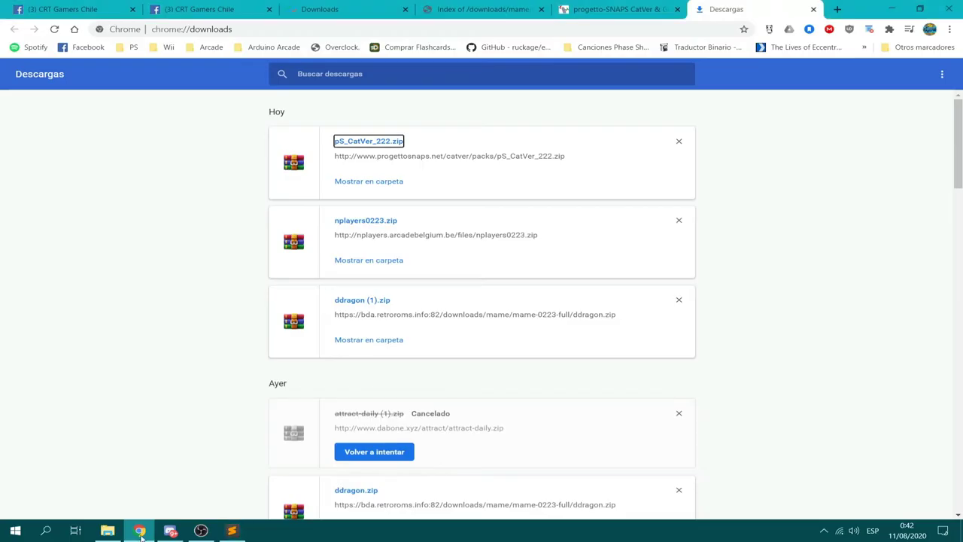
# - Switch to File Explorer and copy the path of the fanart folder inside art\arcade
pyautogui.click(107, 530)
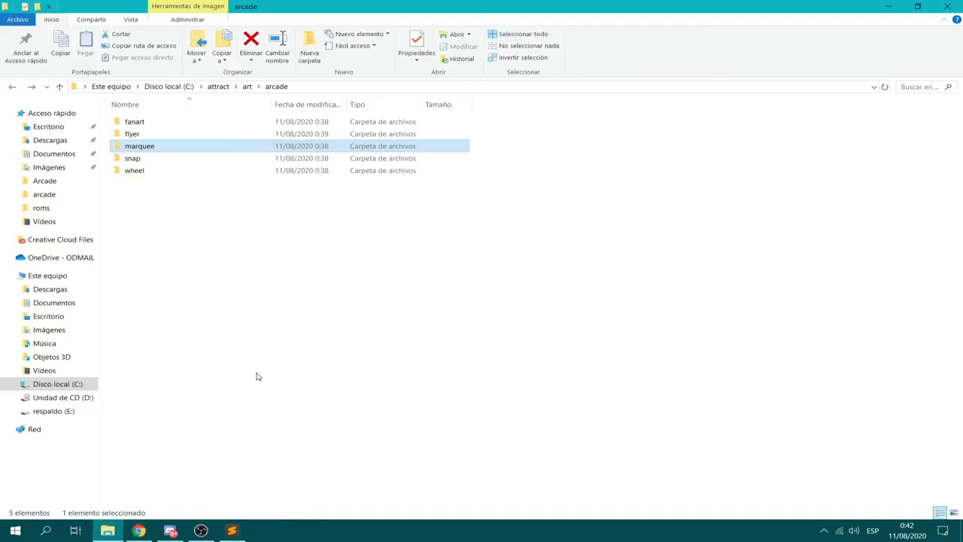
pyautogui.click(152, 125)
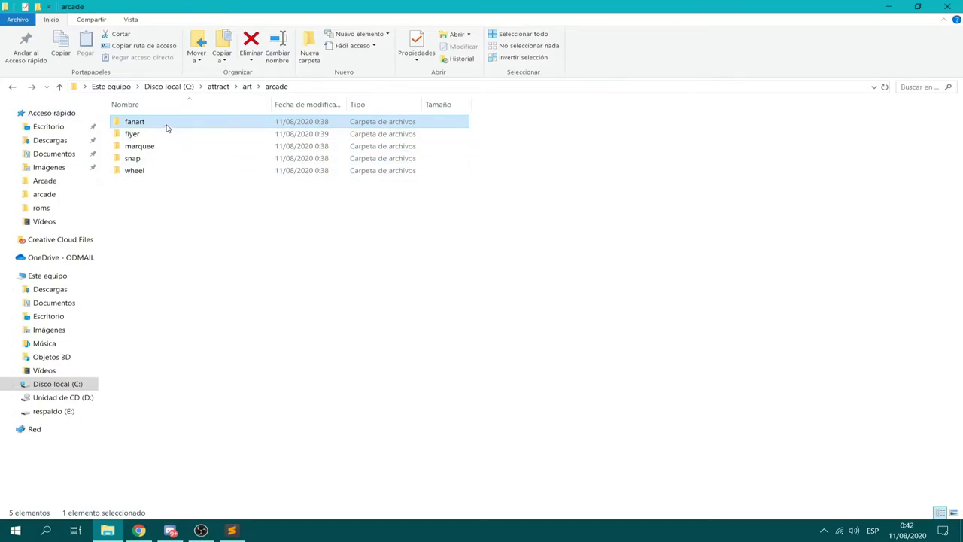
pyautogui.moveTo(167, 128)
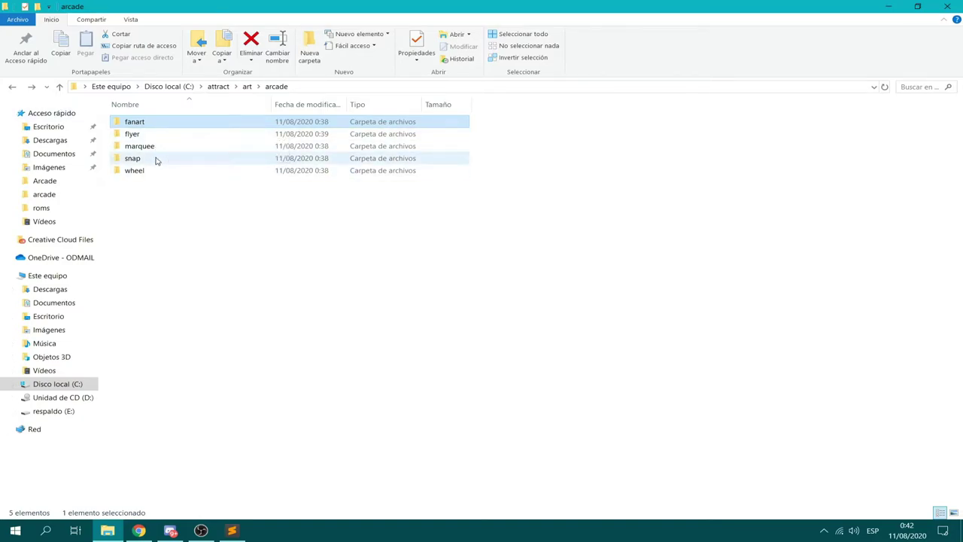
pyautogui.doubleClick(167, 123)
pyautogui.click(364, 86)
pyautogui.click(161, 120)
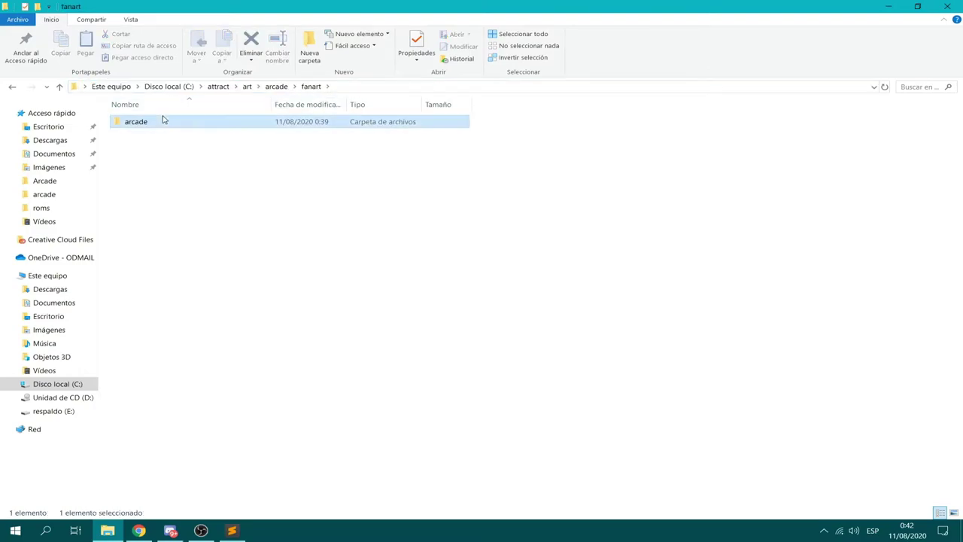
pyautogui.doubleClick(161, 121)
pyautogui.click(12, 87)
pyautogui.click(13, 86)
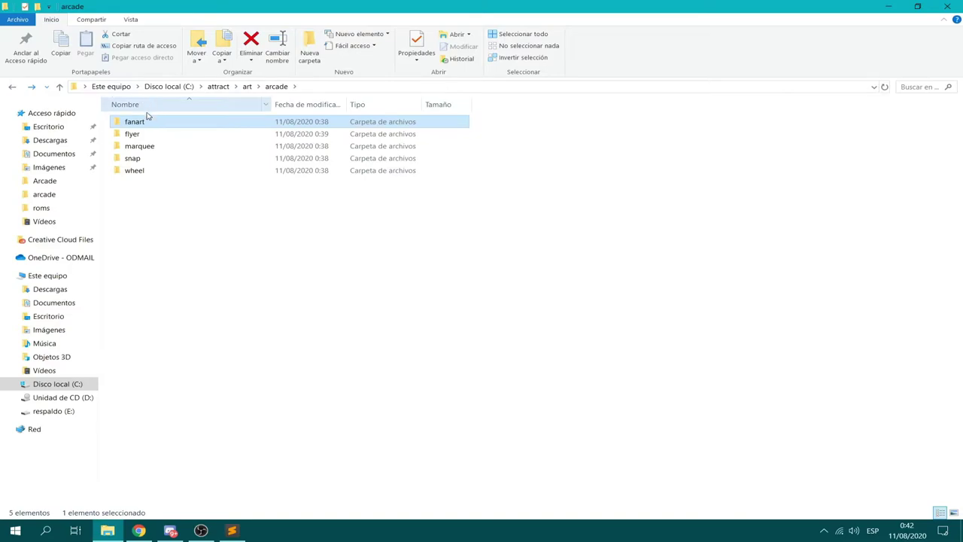
pyautogui.doubleClick(144, 122)
pyautogui.click(369, 86)
pyautogui.hotkey('ctrl', 'c')
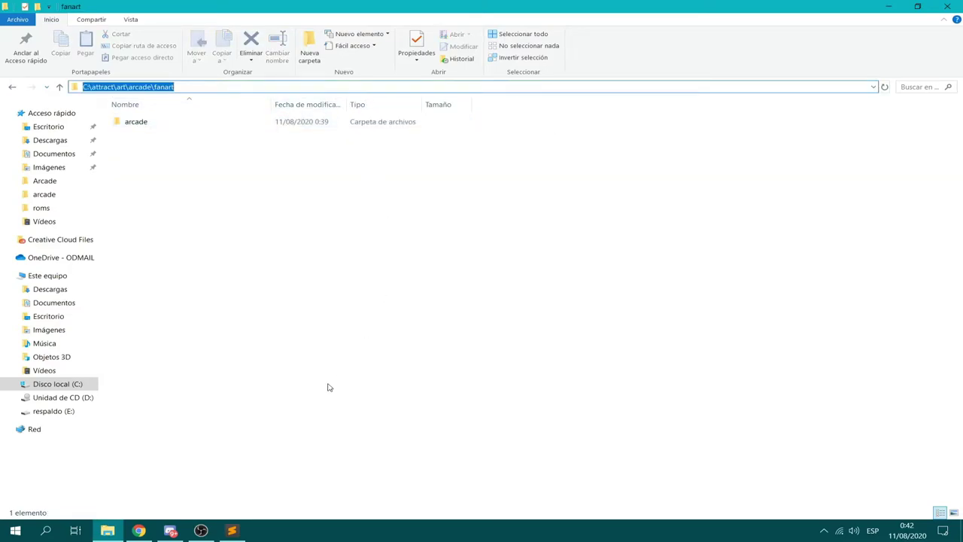
# - In arcade.cfg, change the first duplicated snap line to fanart with the path C:\attract\art\arcade\fanart
pyautogui.click(232, 531)
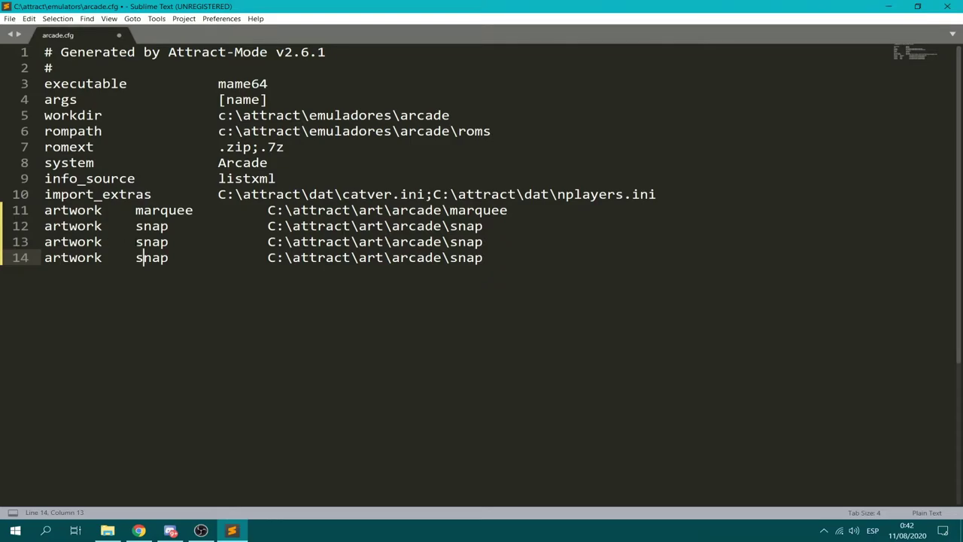
pyautogui.doubleClick(151, 241)
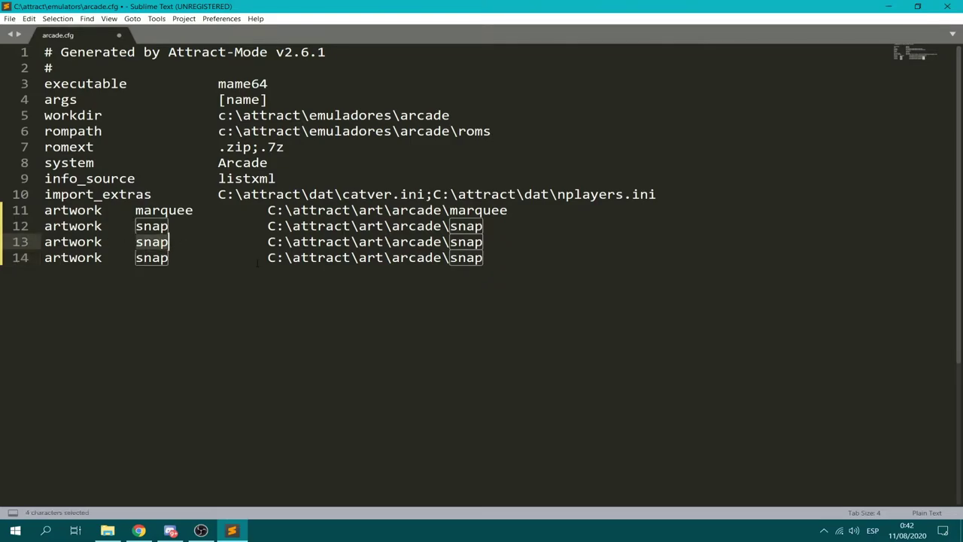
pyautogui.write('ar')
pyautogui.press('BackSpace')
pyautogui.press('BackSpace')
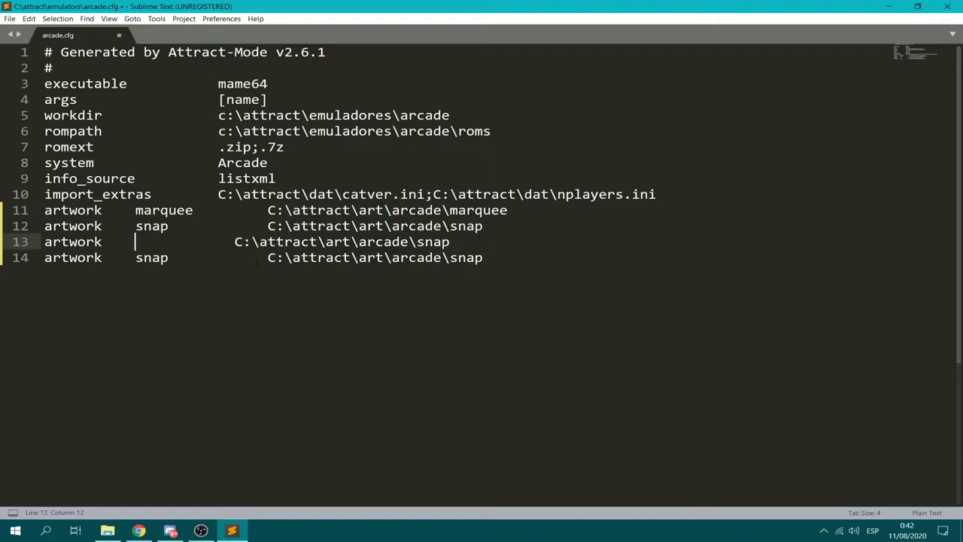
pyautogui.write('fant')
pyautogui.press('BackSpace')
pyautogui.write('art')
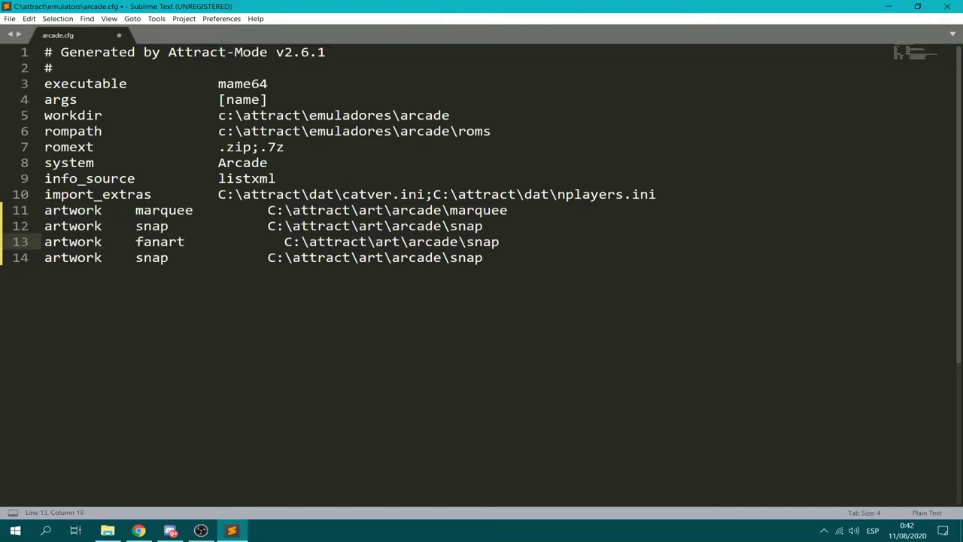
pyautogui.moveTo(269, 242); pyautogui.dragTo(501, 242)
pyautogui.hotkey('ctrl', 'v')
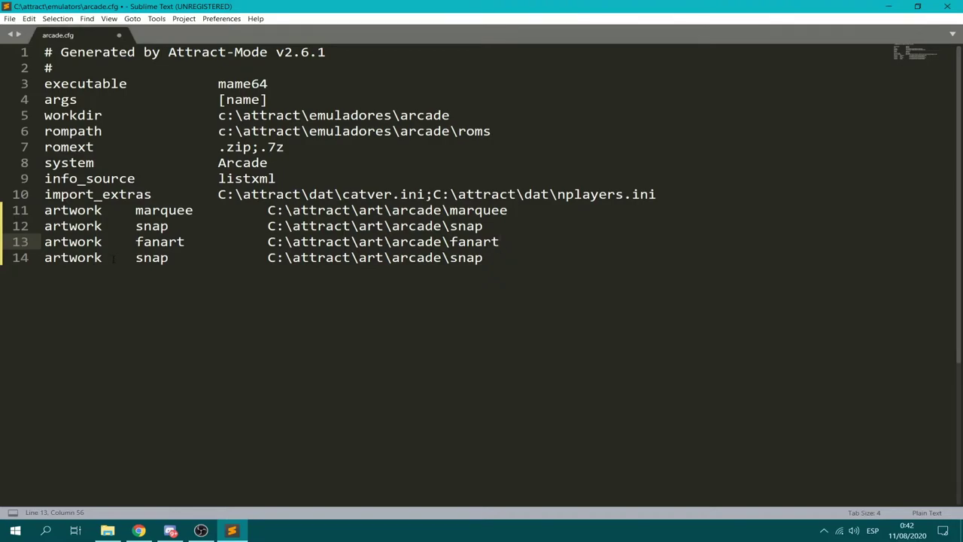
# - Return to File Explorer and copy the path of the flyer folder inside art\arcade
pyautogui.click(139, 530)
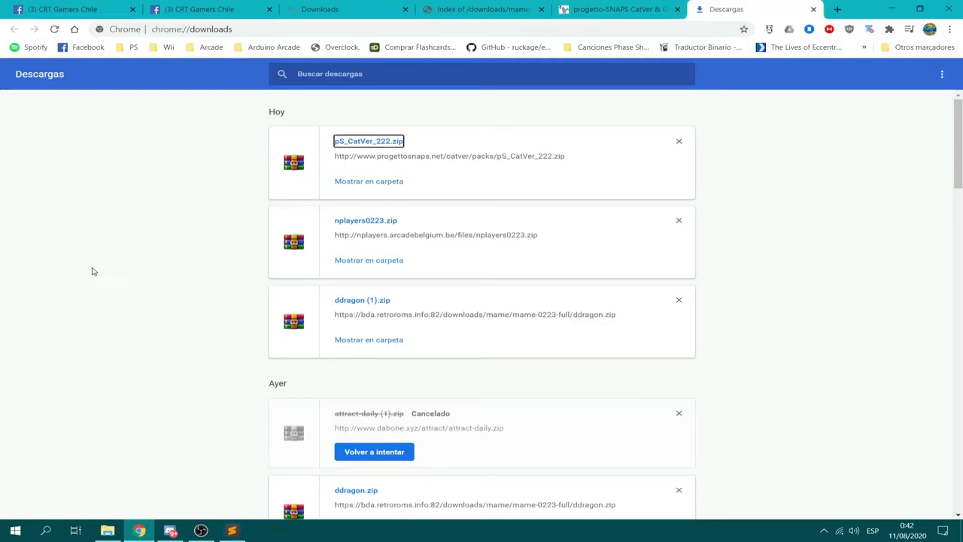
pyautogui.click(107, 531)
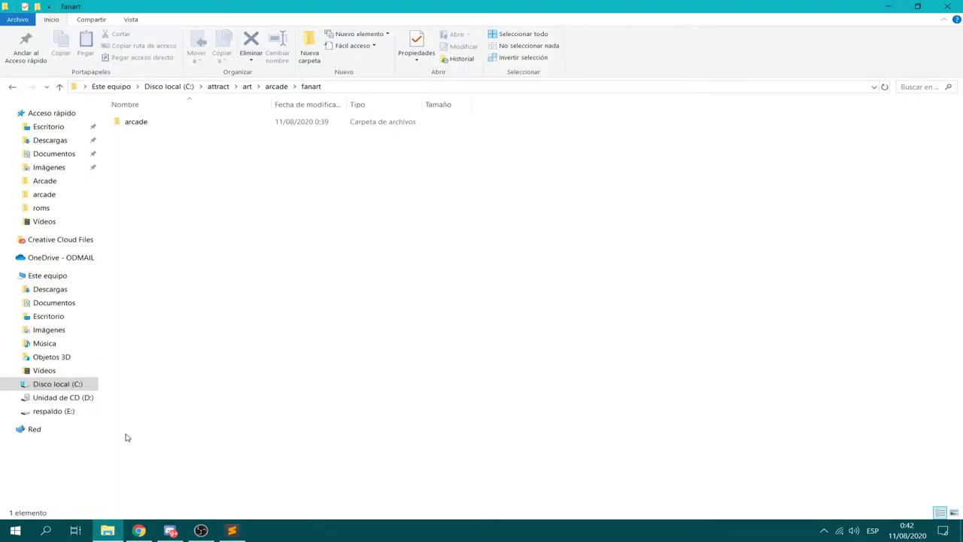
pyautogui.click(14, 85)
pyautogui.click(145, 147)
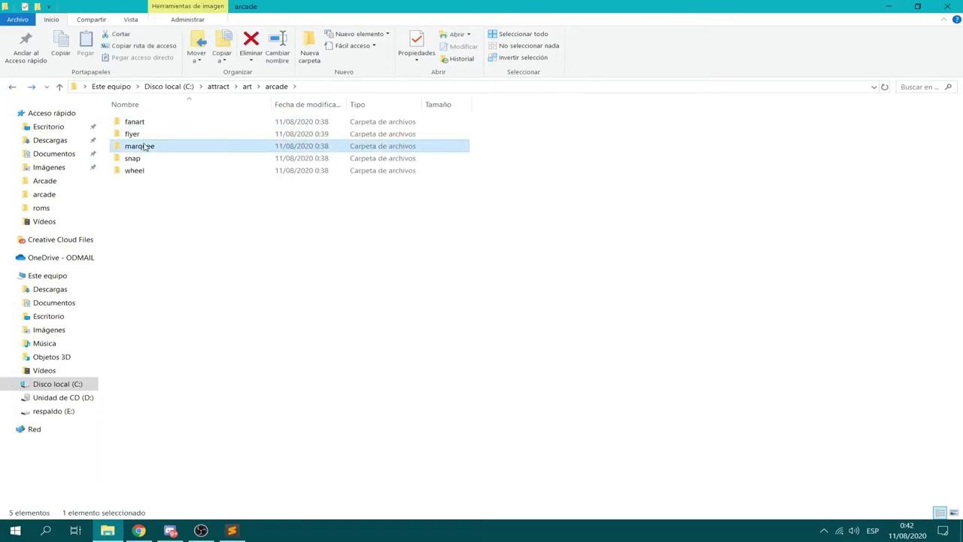
pyautogui.doubleClick(133, 133)
pyautogui.click(340, 87)
pyautogui.hotkey('ctrl', 'c')
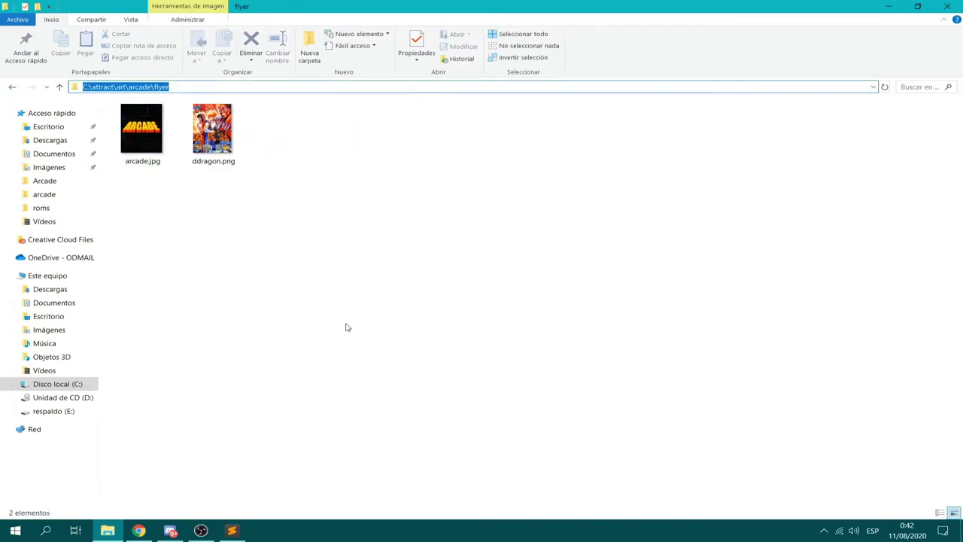
# - In arcade.cfg, change the last artwork line to flyer with the path C:\attract\art\arcade\flyer
pyautogui.click(232, 531)
pyautogui.click(531, 272)
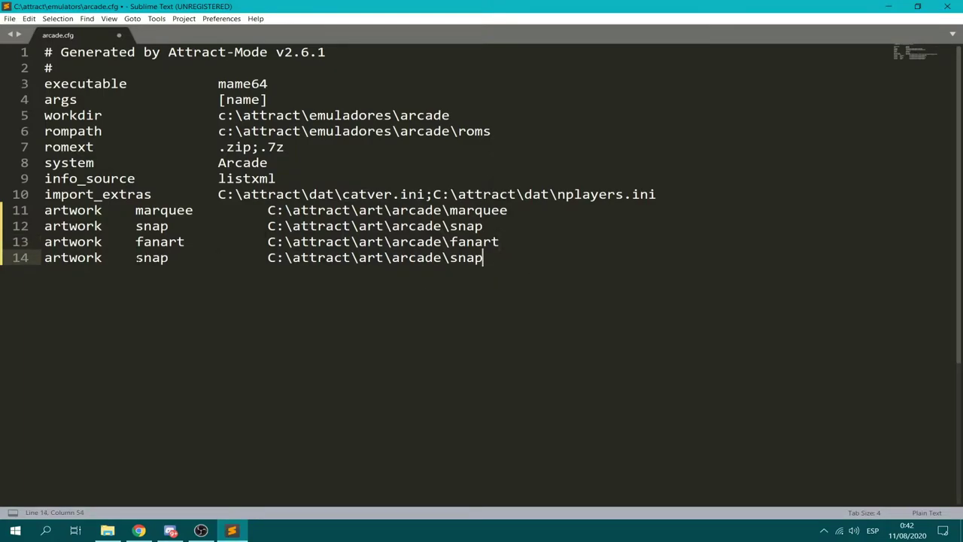
pyautogui.doubleClick(151, 257)
pyautogui.write('fly')
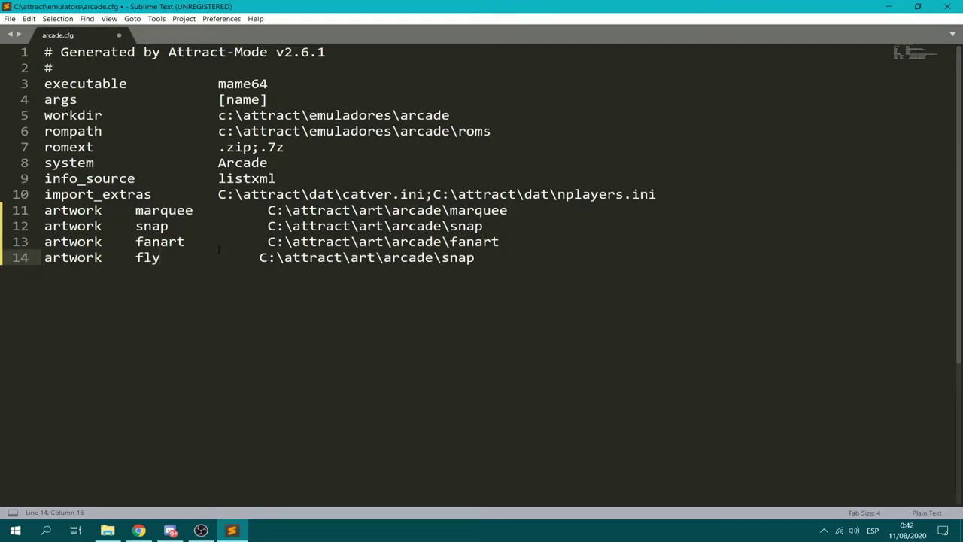
pyautogui.write('er')
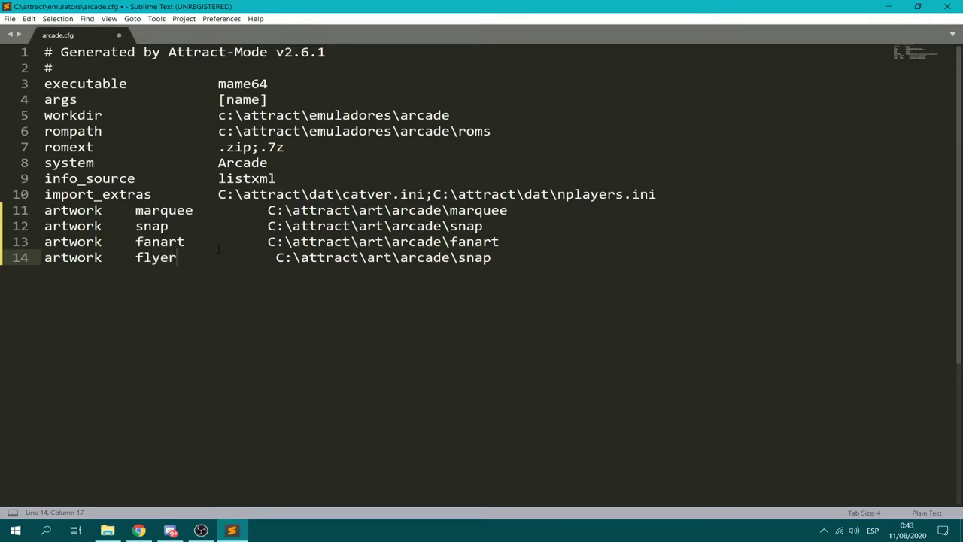
pyautogui.moveTo(269, 258); pyautogui.dragTo(510, 256)
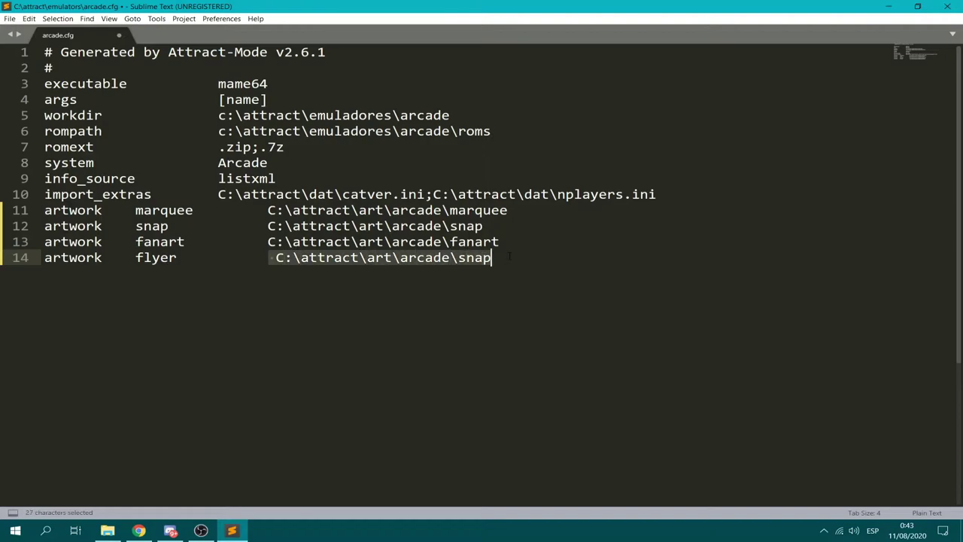
pyautogui.hotkey('ctrl', 'v')
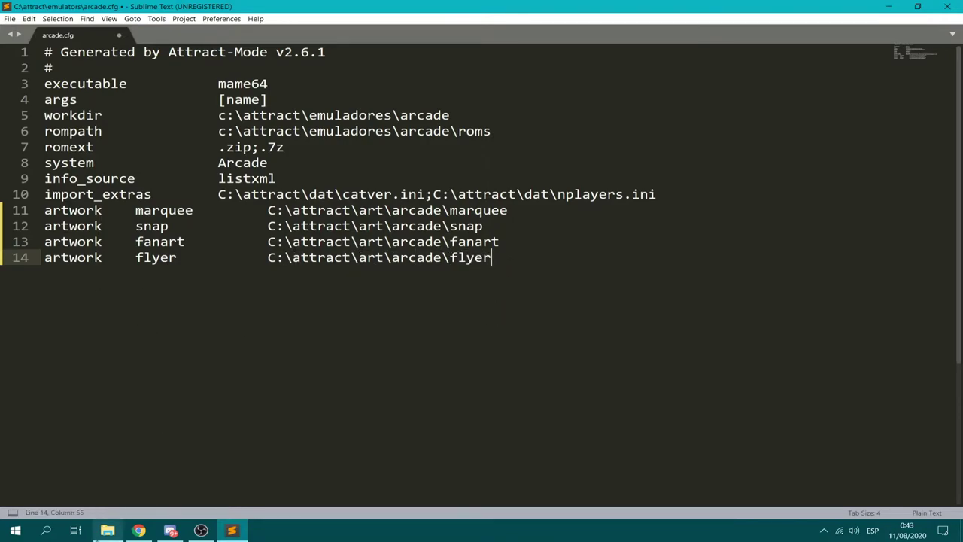
# - Return to File Explorer and copy the path of the wheel folder inside art\arcade
pyautogui.click(107, 530)
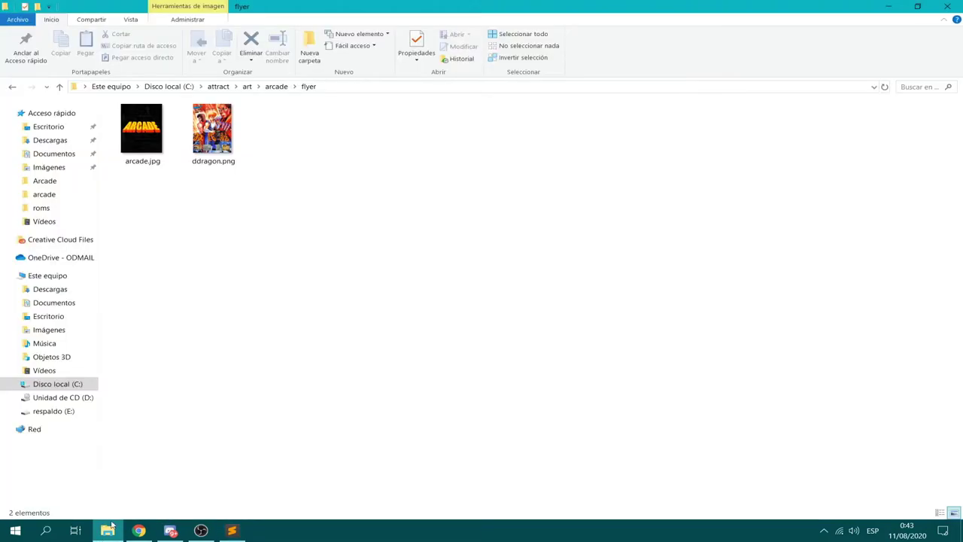
pyautogui.click(11, 86)
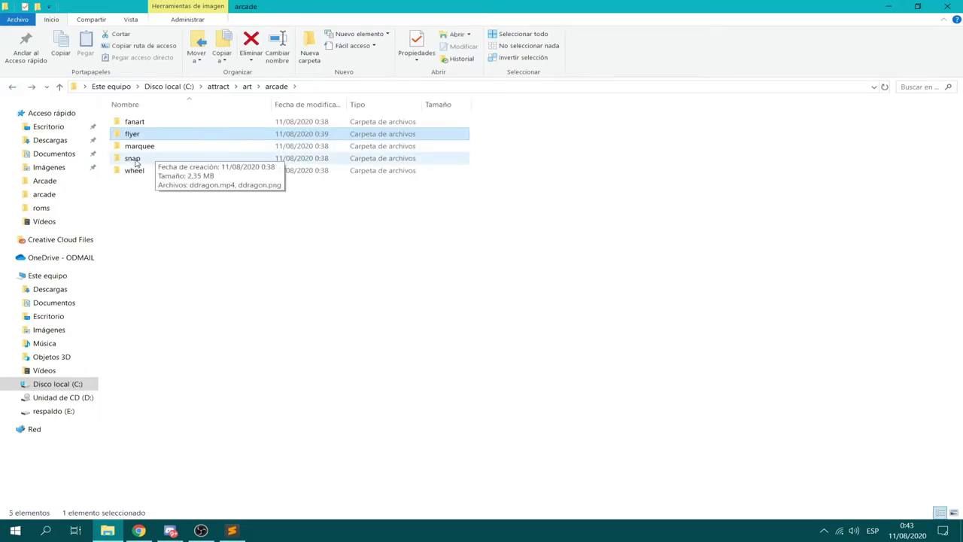
pyautogui.doubleClick(136, 170)
pyautogui.click(348, 88)
pyautogui.hotkey('ctrl', 'c')
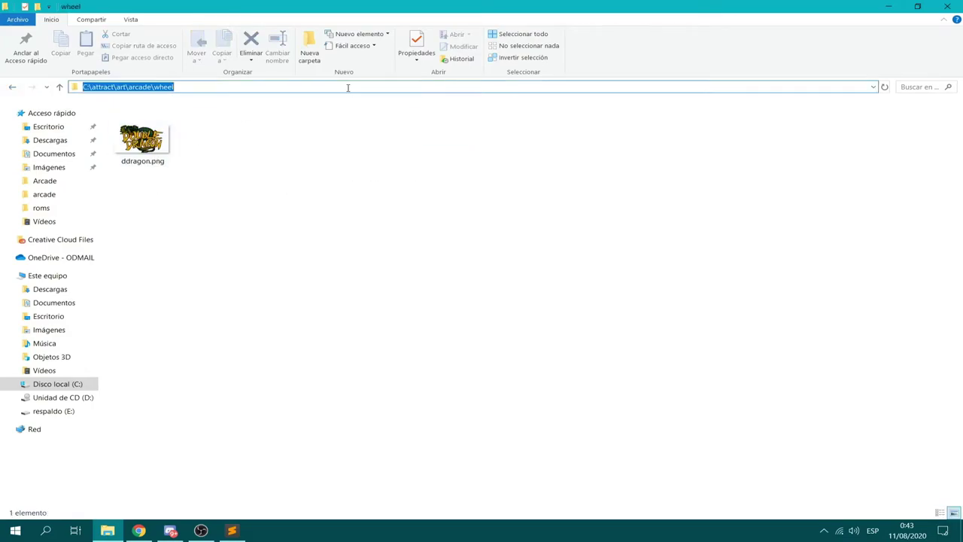
# - Add a wheel artwork line at the end of arcade.cfg with the path C:\attract\art\arcade\wheel
pyautogui.click(231, 530)
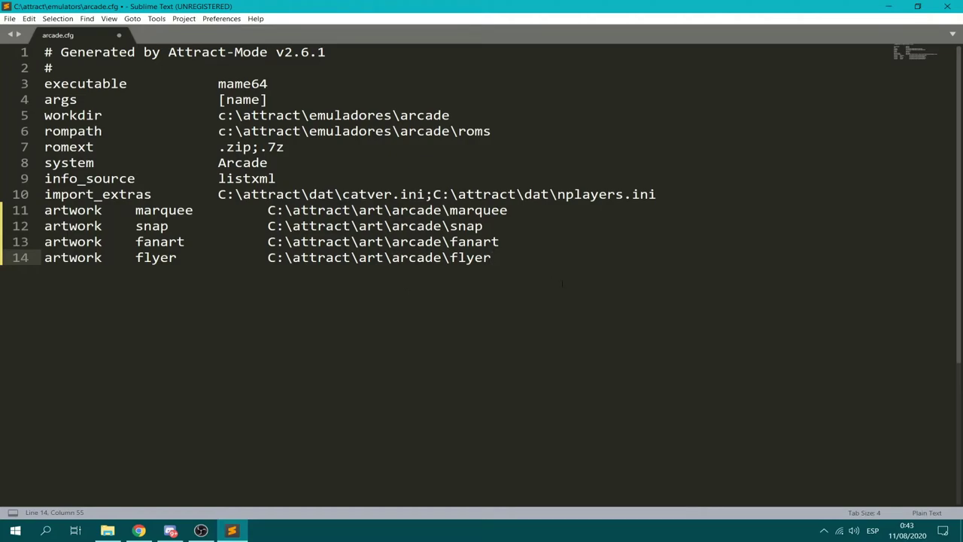
pyautogui.press('Return')
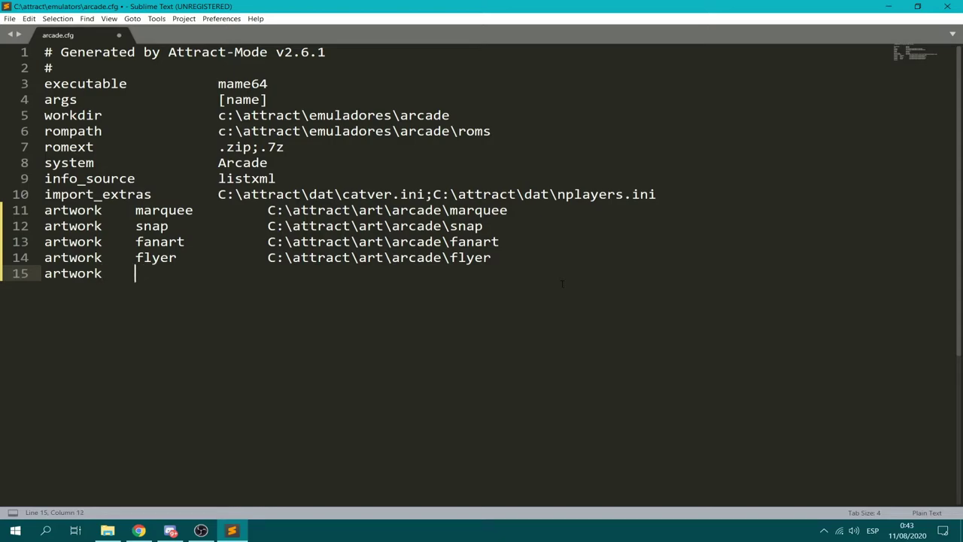
pyautogui.click(139, 531)
pyautogui.click(138, 531)
pyautogui.click(109, 530)
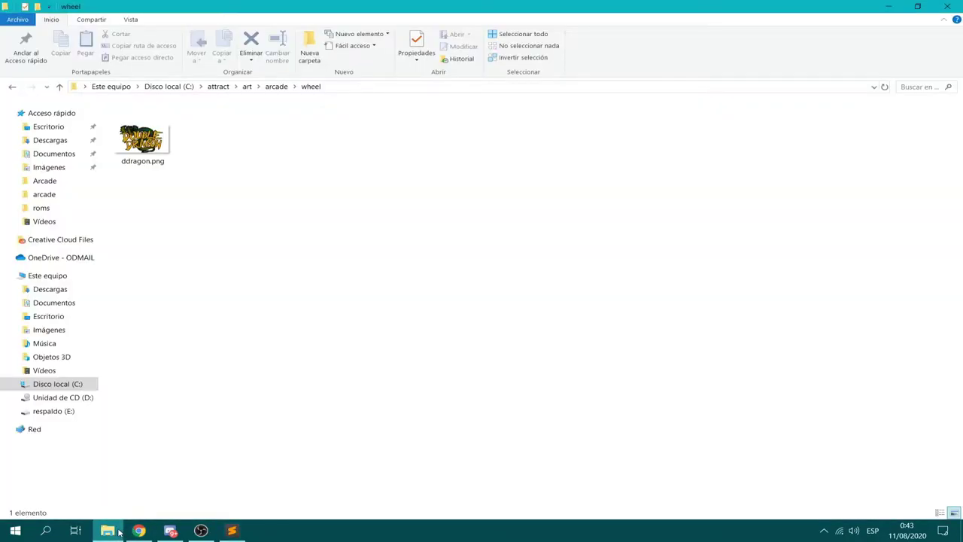
pyautogui.click(232, 530)
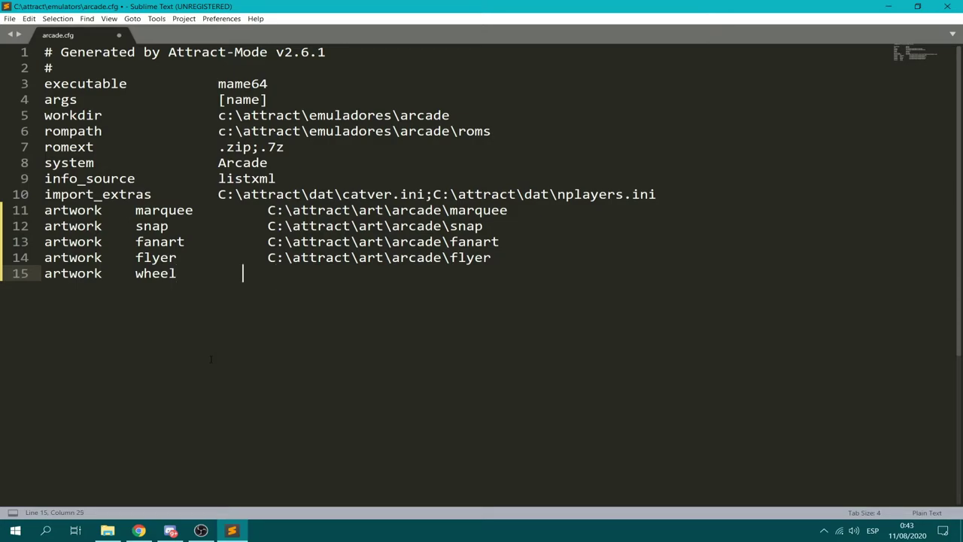
pyautogui.hotkey('ctrl', 'v')
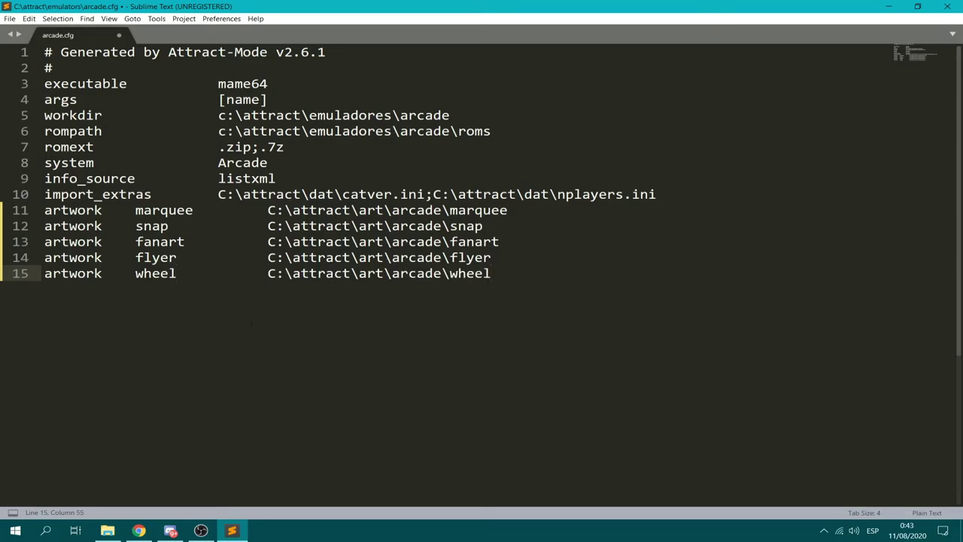
# - Cut the five artwork lines from arcade.cfg and paste them into a new empty file
pyautogui.moveTo(511, 282); pyautogui.dragTo(44, 211)
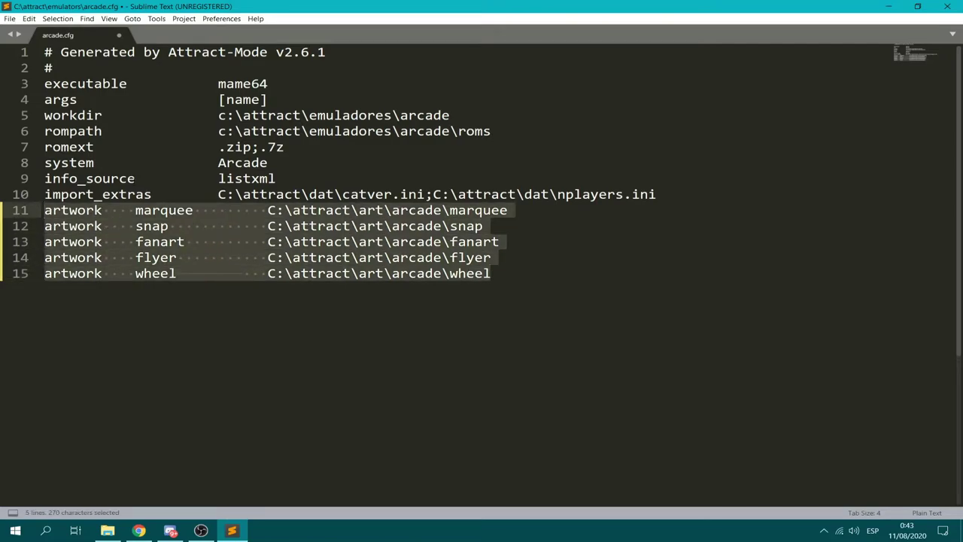
pyautogui.hotkey('ctrl', 'x')
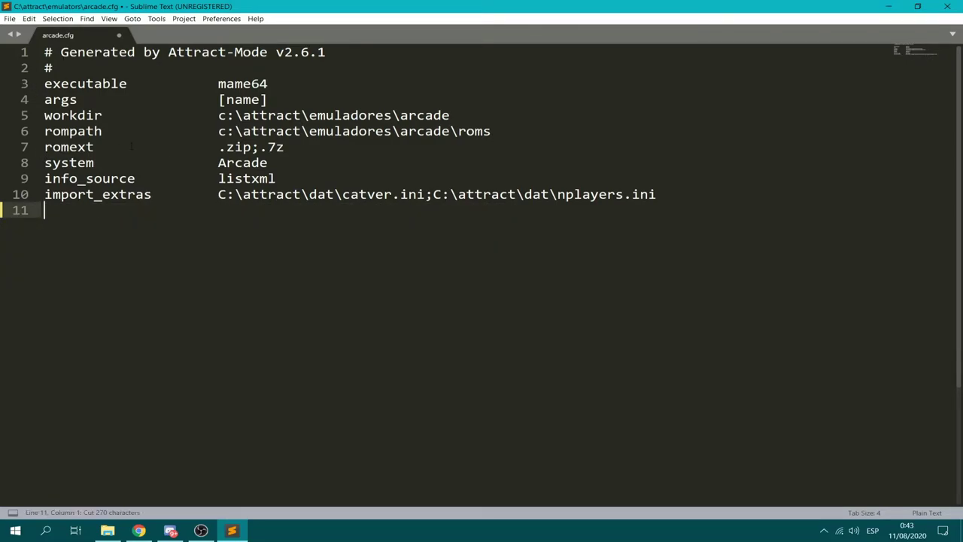
pyautogui.hotkey('ctrl', 'n')
pyautogui.hotkey('ctrl', 'v')
# - Replace the spaces between the word artwork and the artwork type with tabs on all five lines
pyautogui.click(113, 52)
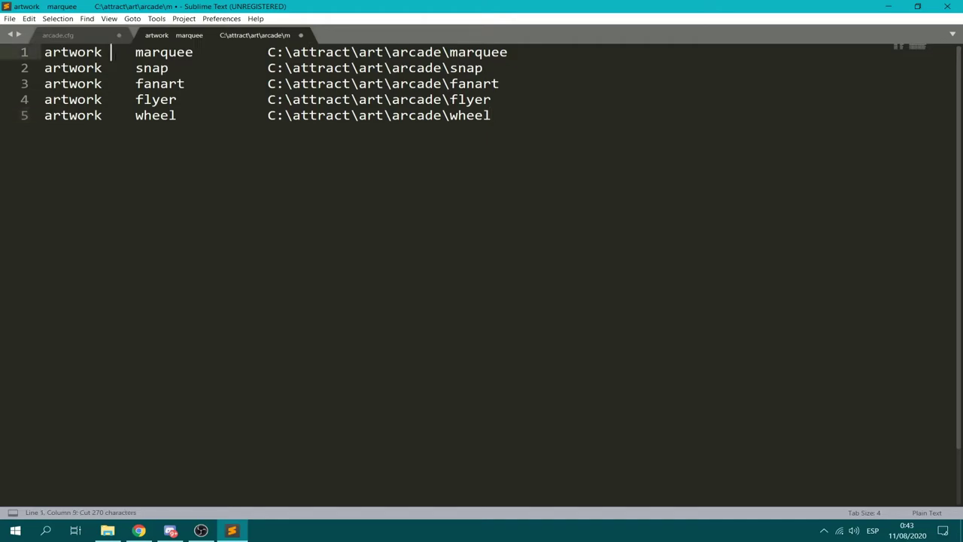
pyautogui.moveTo(103, 52); pyautogui.dragTo(135, 115)
pyautogui.press('Tab')
pyautogui.press('Tab')
pyautogui.click(106, 68)
pyautogui.press('Tab')
pyautogui.press('Tab')
pyautogui.click(135, 84)
pyautogui.press('Tab')
pyautogui.press('Tab')
pyautogui.click(107, 100)
pyautogui.press('Tab')
pyautogui.press('Tab')
pyautogui.click(107, 115)
pyautogui.press('Tab')
pyautogui.press('Tab')
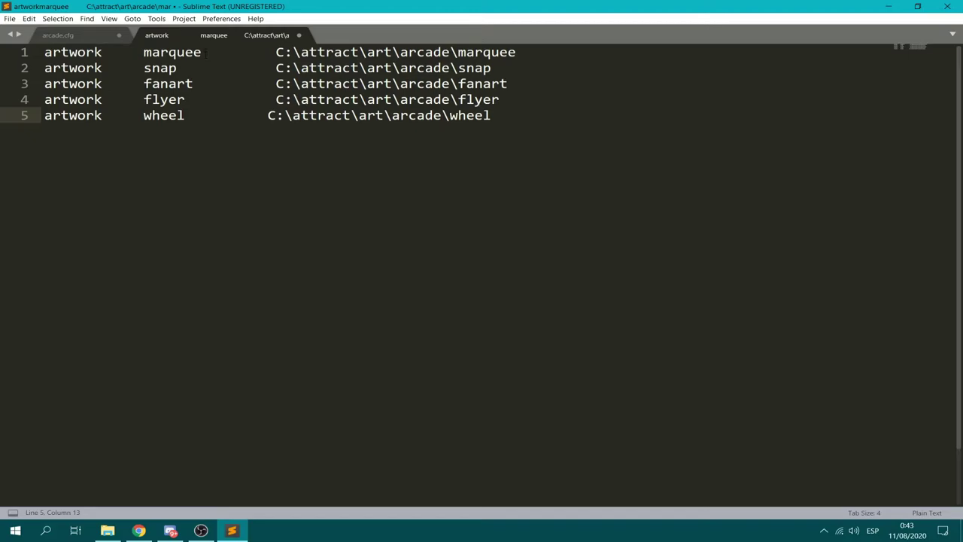
# - Replace the spacing before the folder paths on the wheel and flyer lines with tabs so the two paths align
pyautogui.moveTo(202, 52); pyautogui.dragTo(260, 51)
pyautogui.click(192, 115)
pyautogui.moveTo(191, 115); pyautogui.dragTo(268, 115)
pyautogui.press('BackSpace')
pyautogui.press('Tab')
pyautogui.press('Tab')
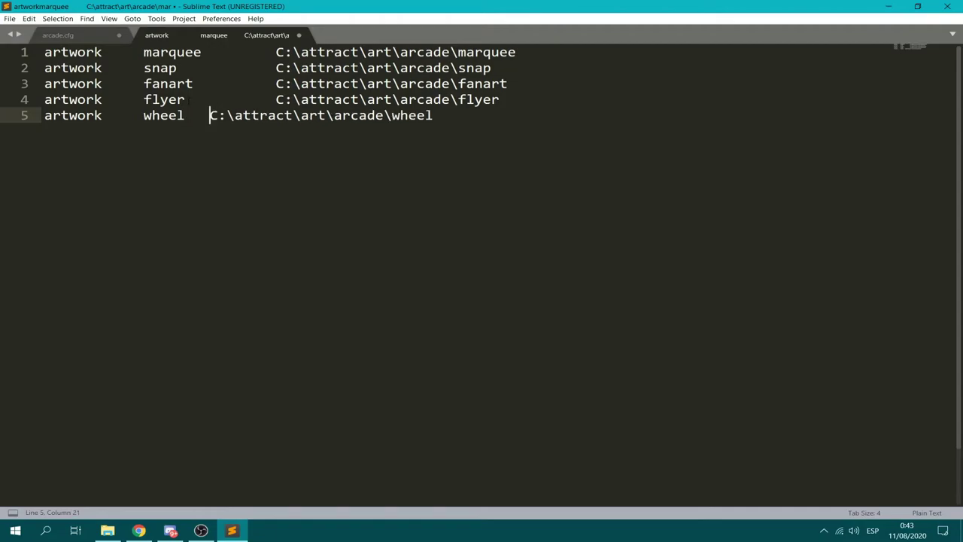
pyautogui.moveTo(185, 99); pyautogui.dragTo(275, 99)
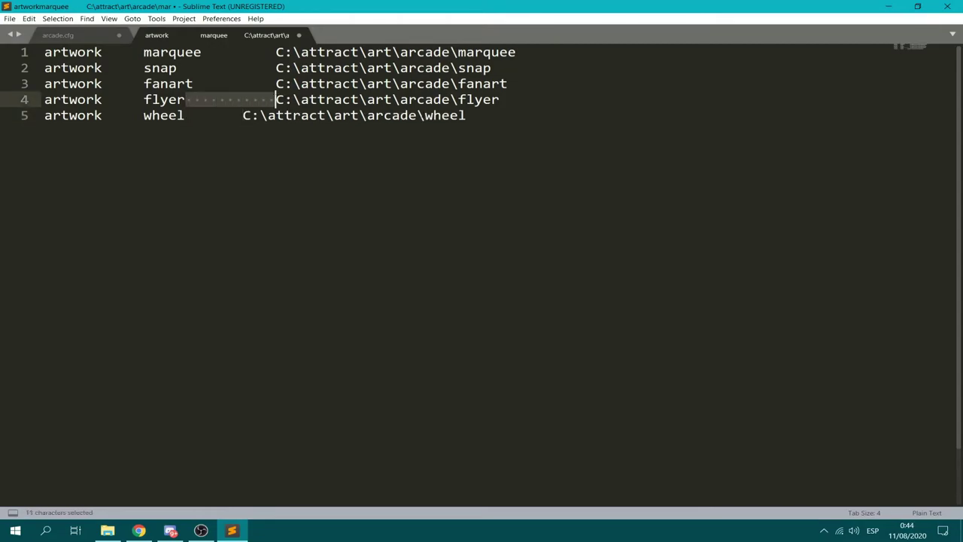
pyautogui.press('BackSpace')
pyautogui.press('Tab')
pyautogui.press('Tab')
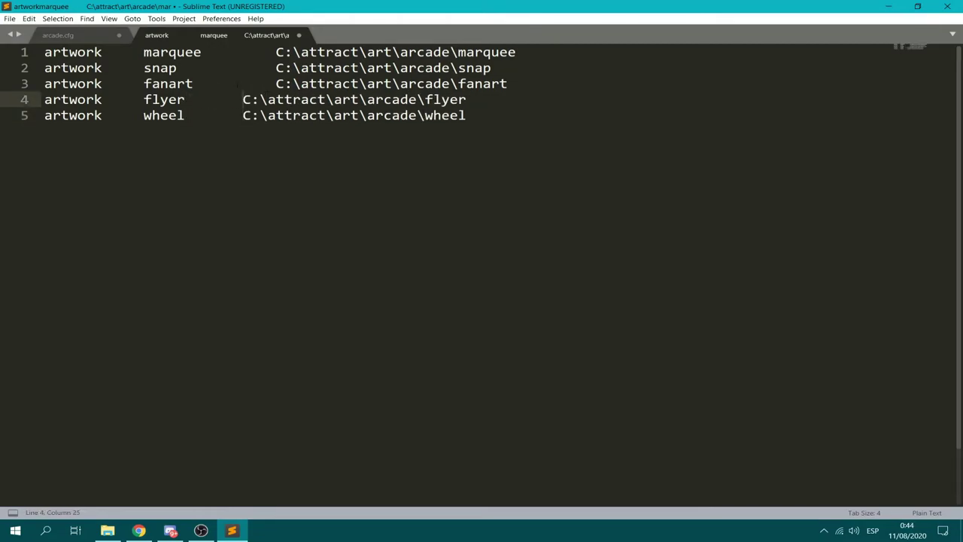
# - Replace the spaces before the folder paths on the fanart, snap and marquee lines with tabs so all five paths align
pyautogui.moveTo(194, 83); pyautogui.dragTo(276, 84)
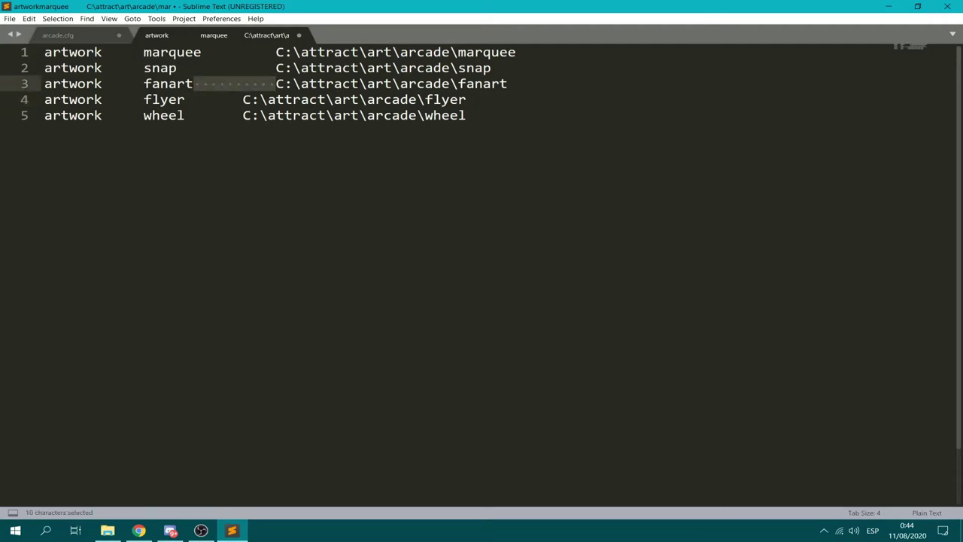
pyautogui.press('BackSpace')
pyautogui.press('Tab')
pyautogui.press('Tab')
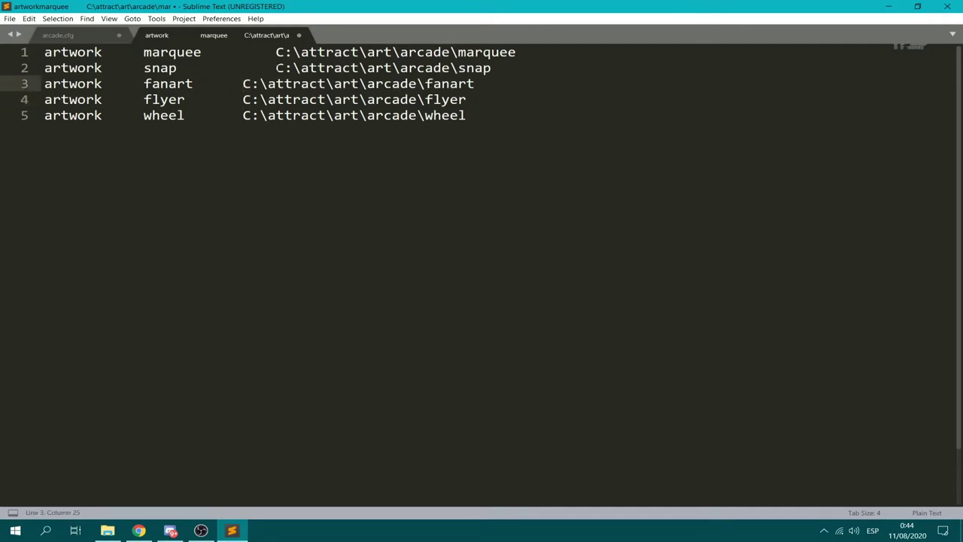
pyautogui.moveTo(176, 68); pyautogui.dragTo(269, 68)
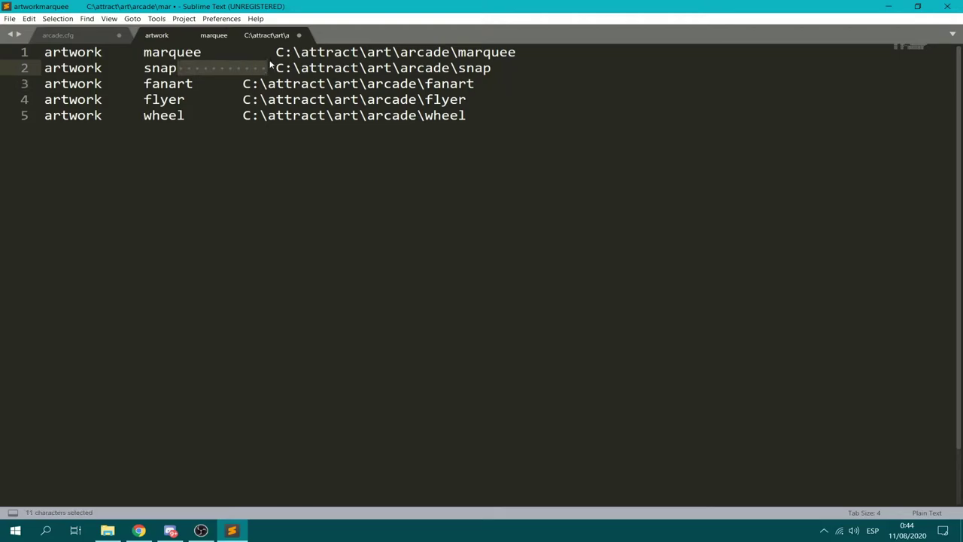
pyautogui.press('Right')
pyautogui.keyDown('shift'); pyautogui.click(177, 68); pyautogui.keyUp('shift')
pyautogui.press('Tab')
pyautogui.click(202, 52)
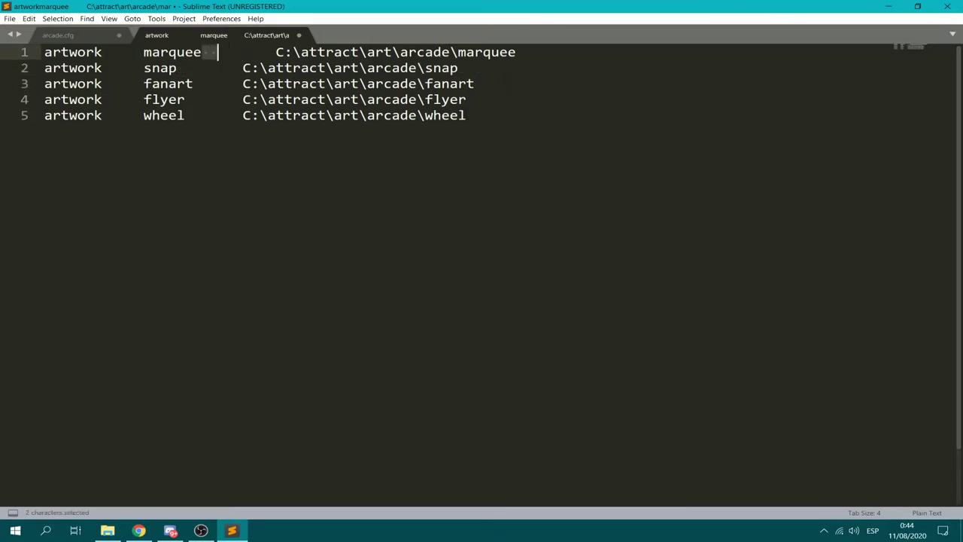
pyautogui.keyDown('shift'); pyautogui.click(268, 52); pyautogui.keyUp('shift')
pyautogui.press('Tab')
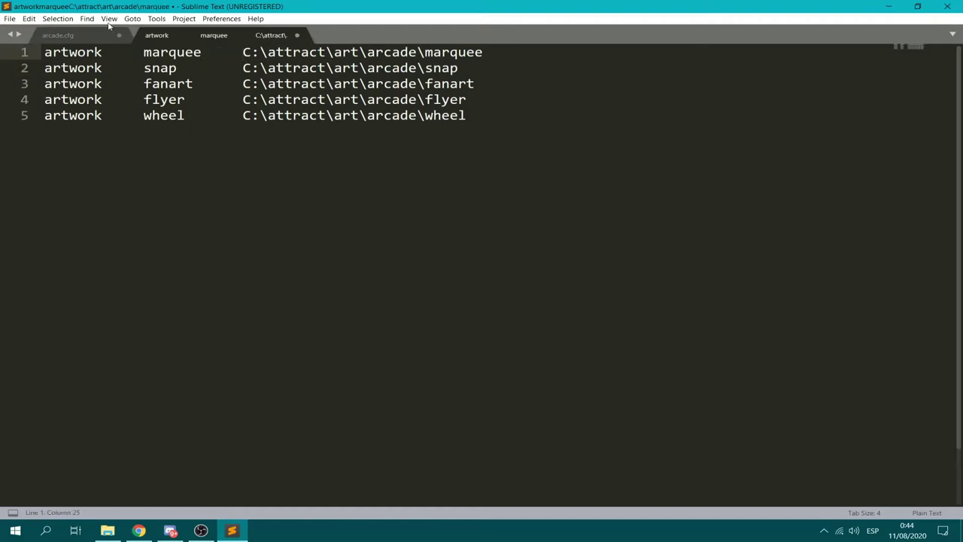
# - Sort the five artwork lines alphabetically and copy them all
pyautogui.click(55, 19)
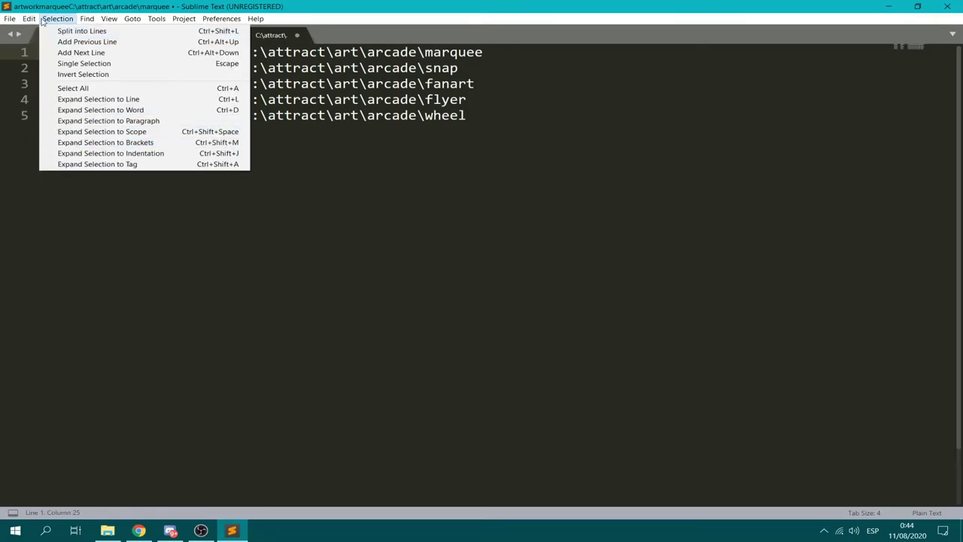
pyautogui.click(54, 224)
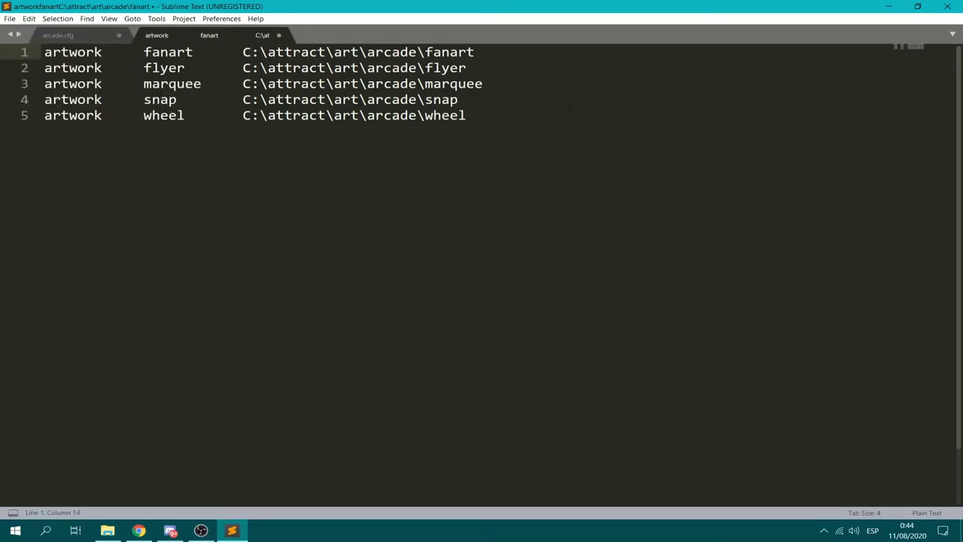
pyautogui.hotkey('ctrl', 'End')
pyautogui.hotkey('shift', 'Home')
pyautogui.hotkey('shift', 'Up')
pyautogui.hotkey('shift', 'Up')
pyautogui.hotkey('shift', 'Up')
pyautogui.hotkey('shift', 'Up')
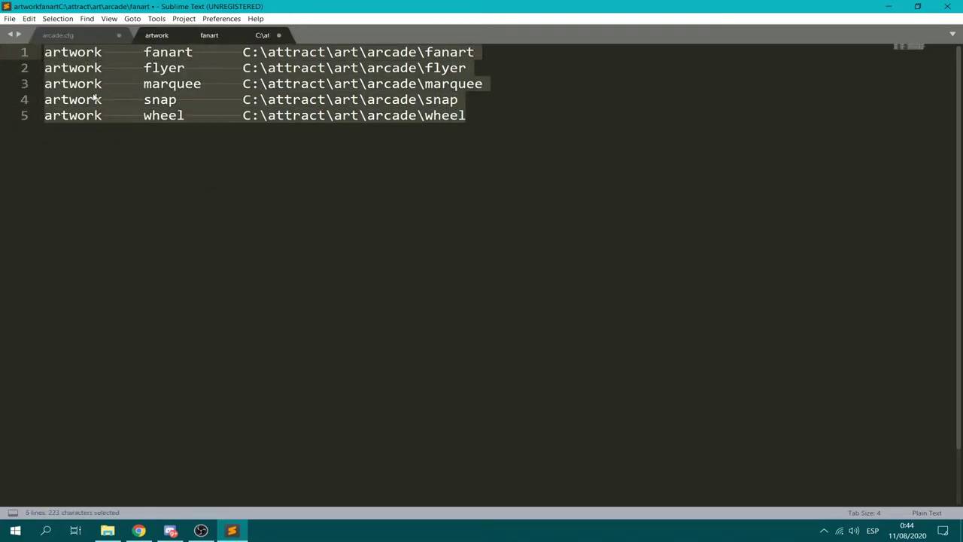
pyautogui.hotkey('ctrl', 'c')
pyautogui.click(480, 116)
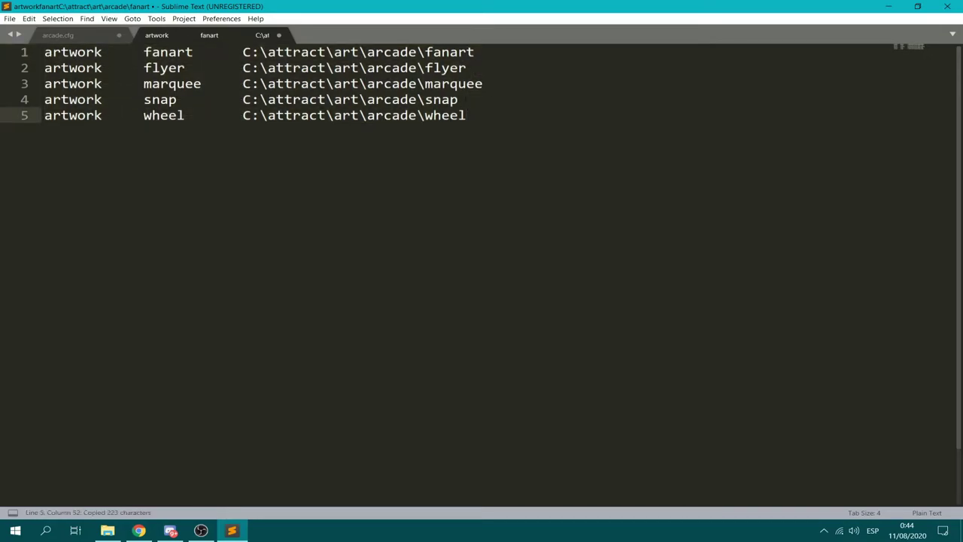
# - Duplicate the wheel artwork line onto a new line directly below the snap line
pyautogui.press('Up')
pyautogui.moveTo(461, 100); pyautogui.dragTo(8, 95)
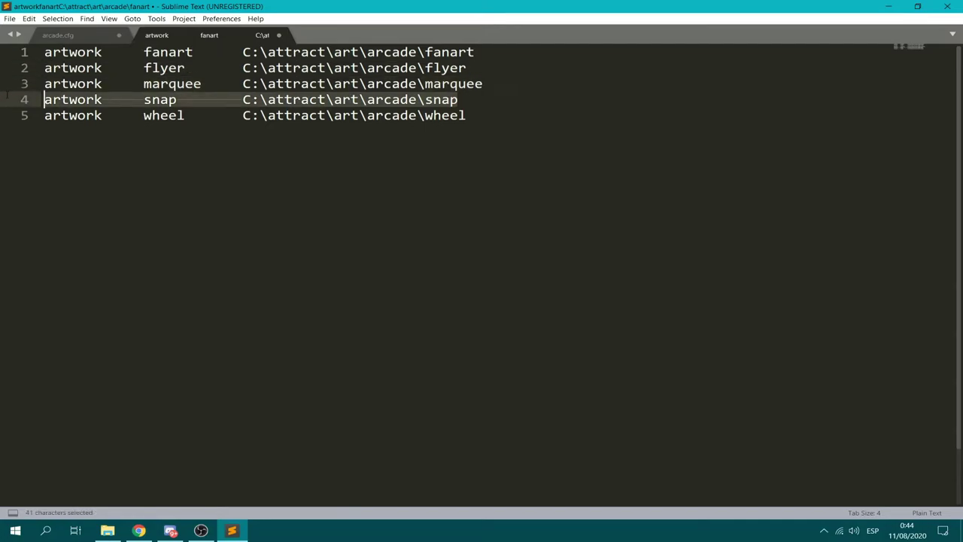
pyautogui.moveTo(477, 119); pyautogui.dragTo(15, 119)
pyautogui.hotkey('ctrl', 'c')
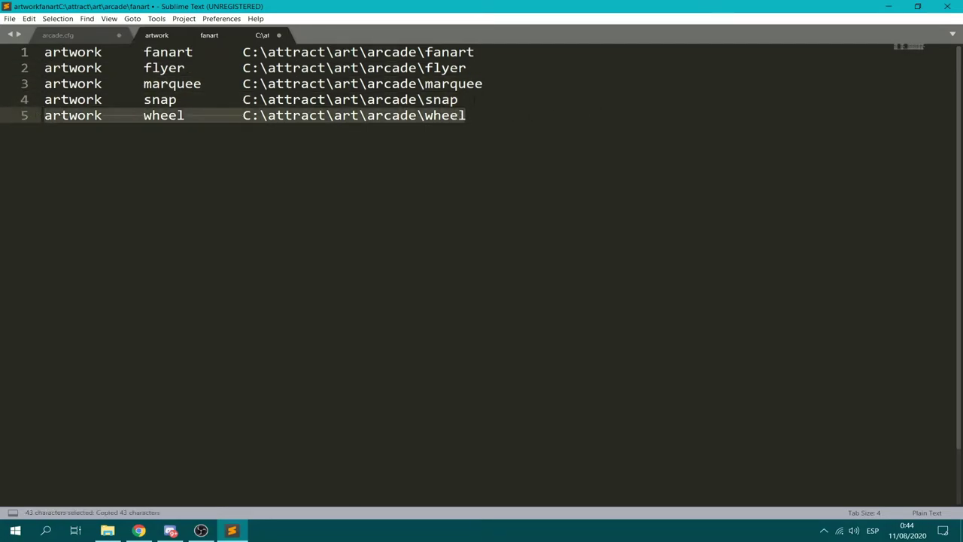
pyautogui.press('Up')
pyautogui.press('End')
pyautogui.press('Return')
pyautogui.hotkey('ctrl', 'v')
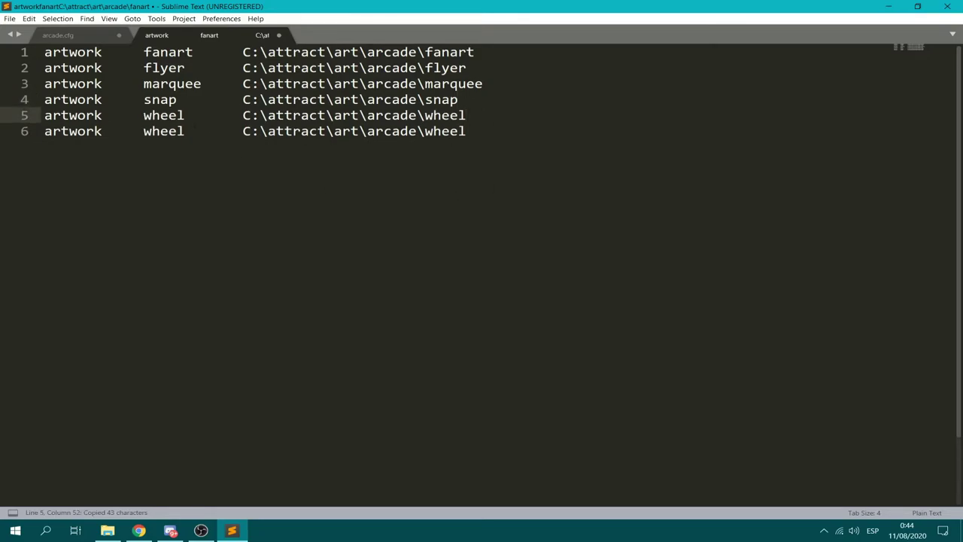
# - Change the first wheel line into a video artwork line with the path C:\attract\art\arcade\snap
pyautogui.moveTo(143, 115); pyautogui.dragTo(185, 115)
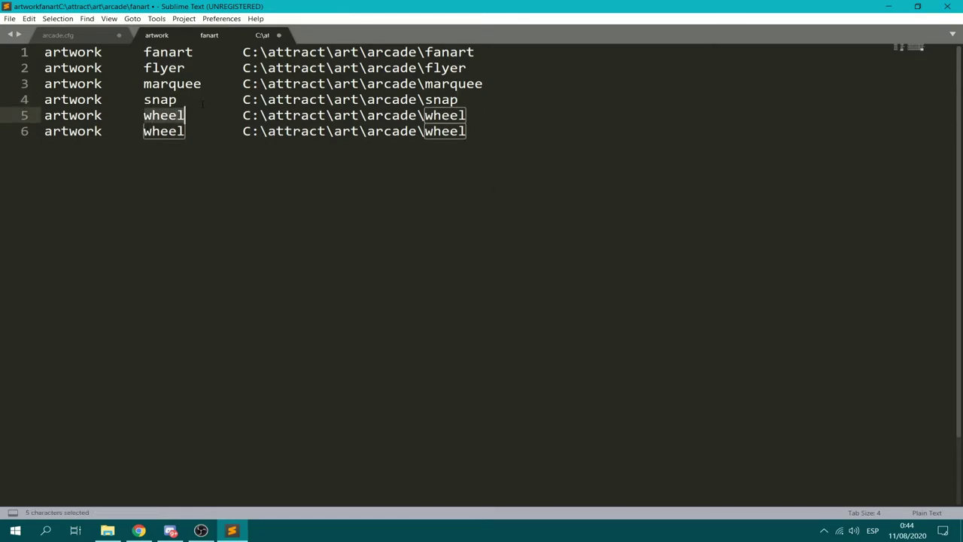
pyautogui.write('video')
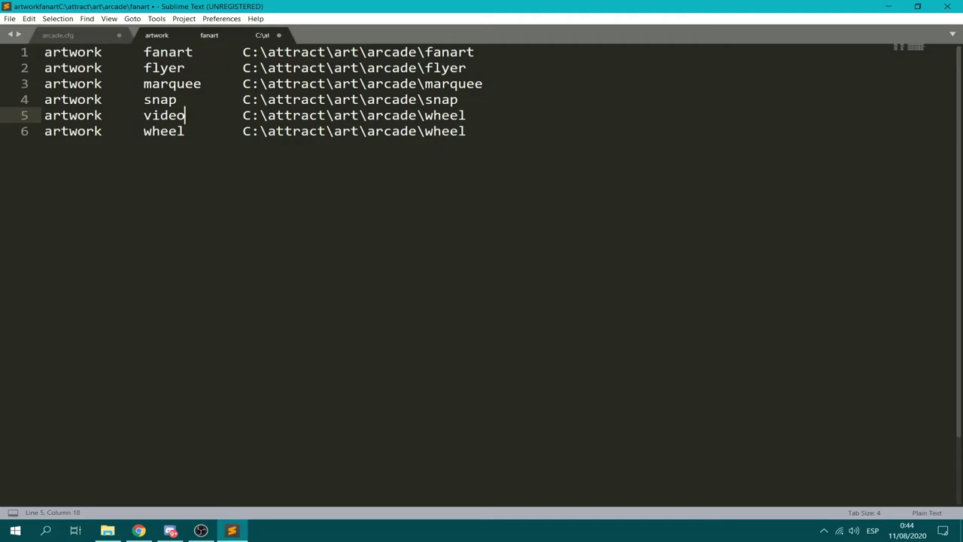
pyautogui.moveTo(423, 115); pyautogui.dragTo(468, 115)
pyautogui.write('snap')
pyautogui.click(496, 132)
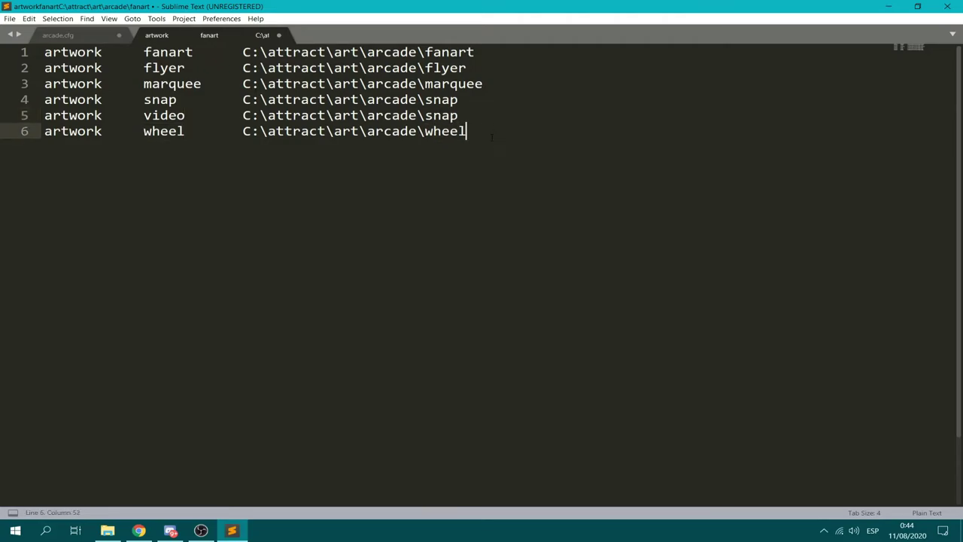
# - Copy all six artwork lines and post them in the canal-normal channel in Discord
pyautogui.moveTo(492, 137); pyautogui.dragTo(12, 35)
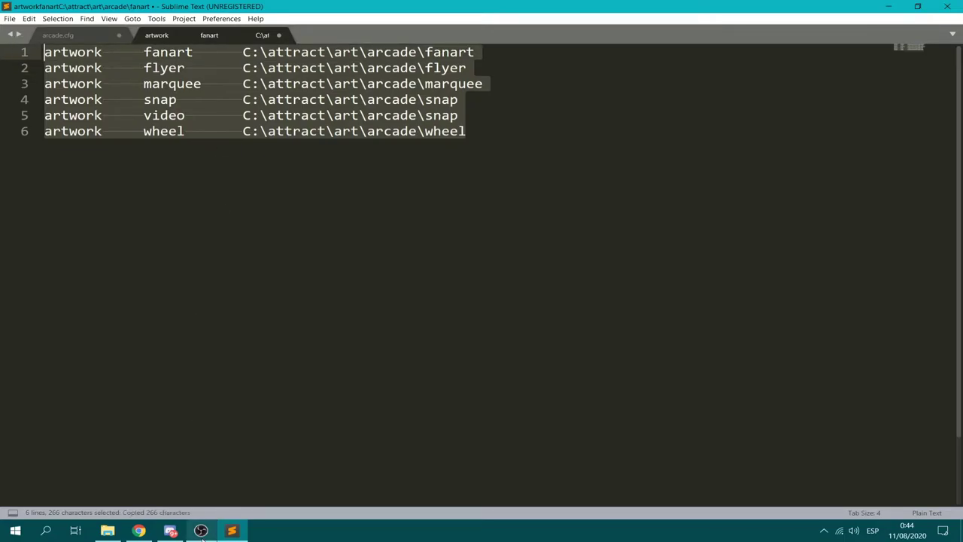
pyautogui.click(200, 531)
pyautogui.click(201, 530)
pyautogui.click(170, 530)
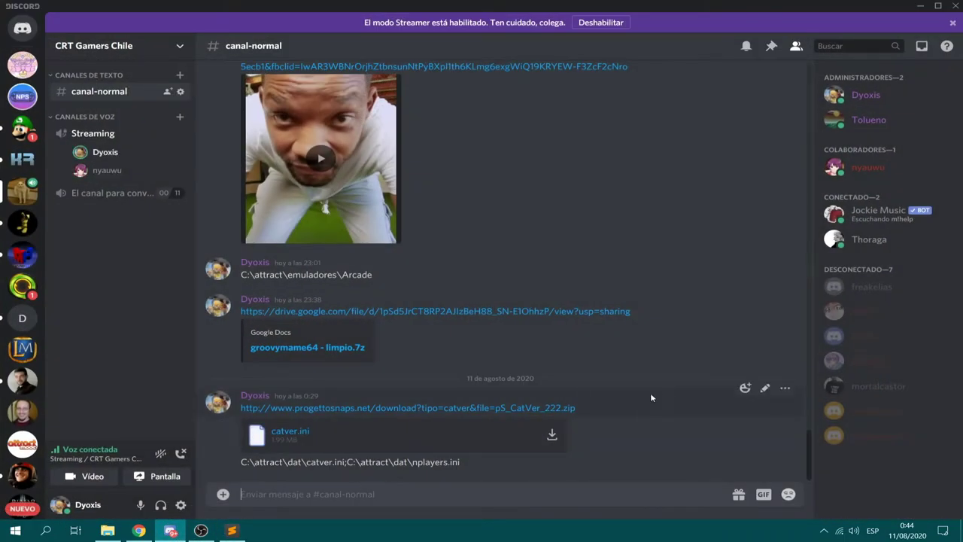
pyautogui.hotkey('ctrl', 'v')
pyautogui.press('Return')
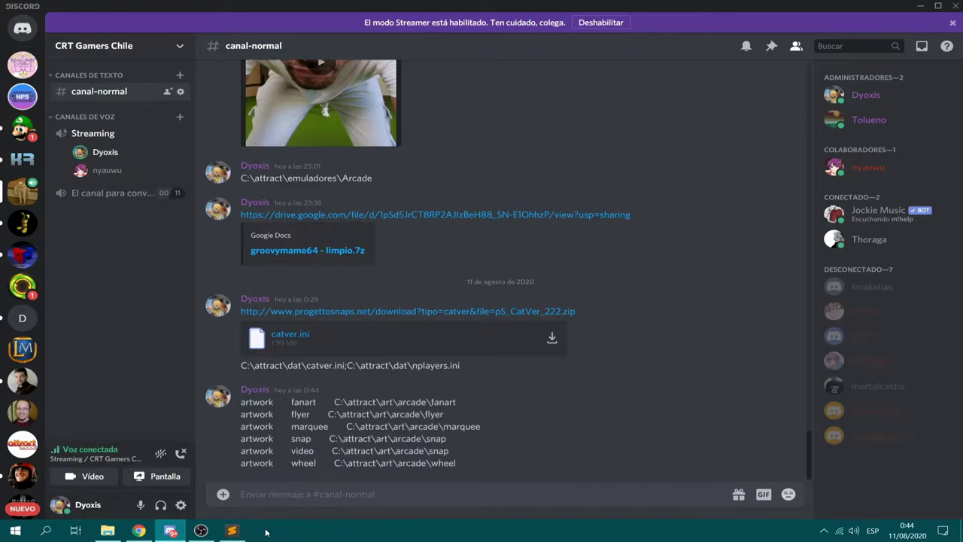
# - Save arcade.cfg with the six artwork lines pasted at its end, and close the scratch file without saving
pyautogui.click(232, 531)
pyautogui.hotkey('ctrl', 'c')
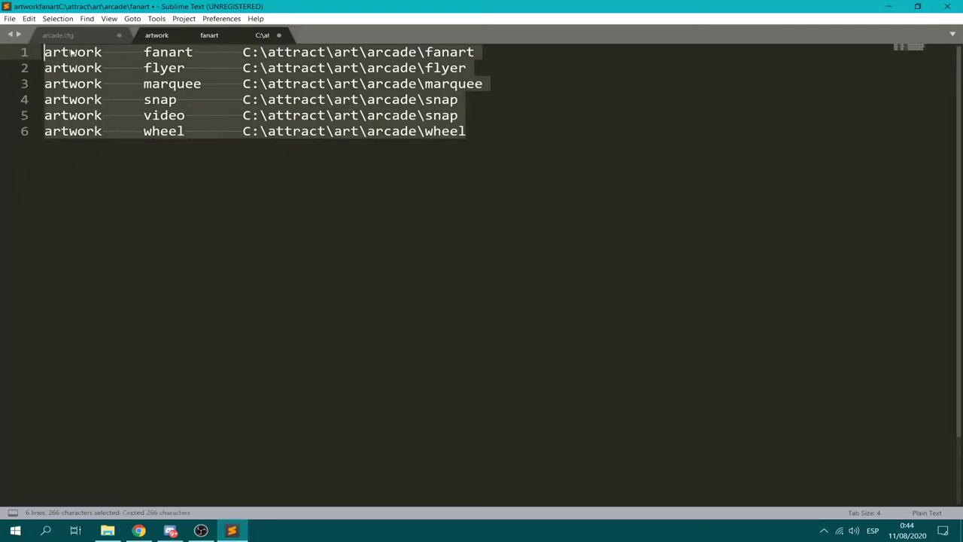
pyautogui.click(61, 34)
pyautogui.hotkey('ctrl', 'v')
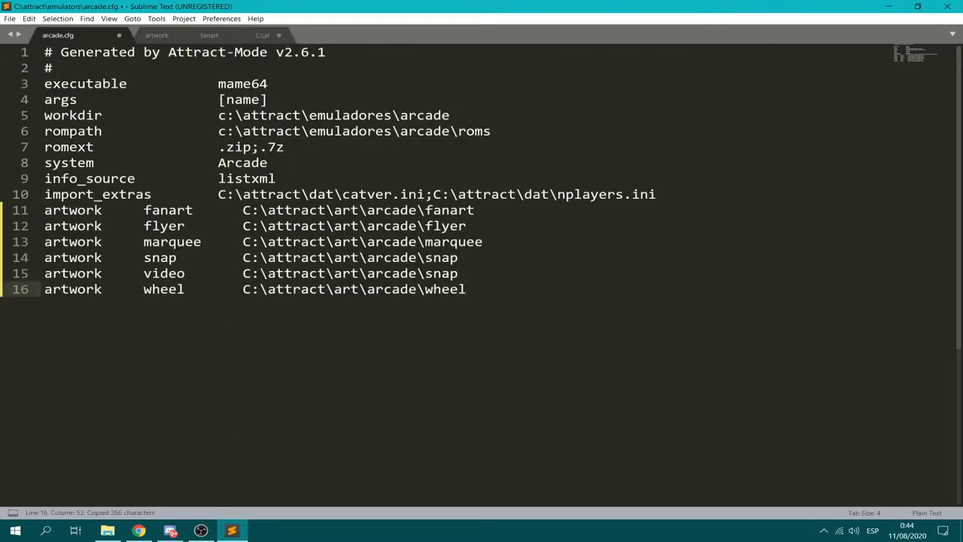
pyautogui.hotkey('ctrl', 's')
pyautogui.click(220, 35)
pyautogui.click(490, 308)
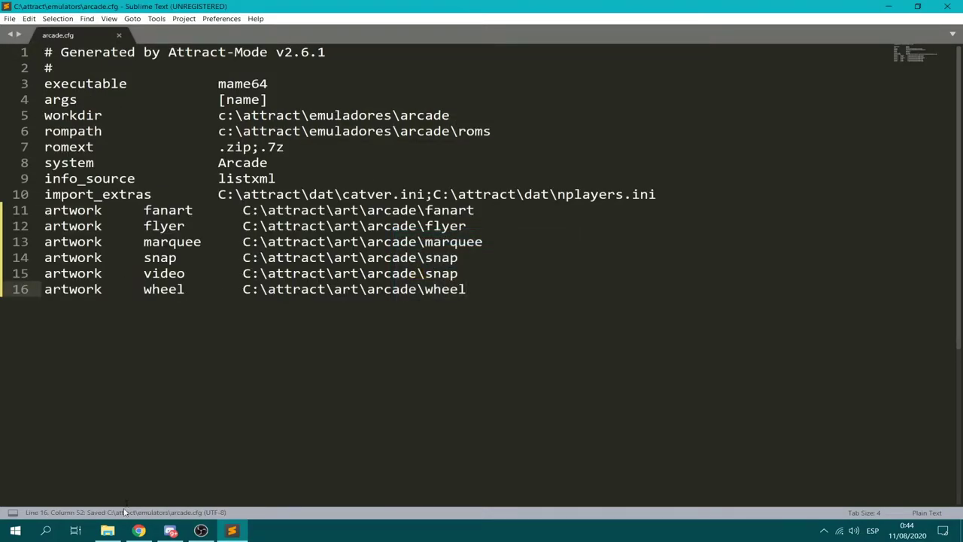
# - Return to the C:\attract folder in File Explorer and run attract.exe briefly to check the arcade artwork
pyautogui.click(106, 530)
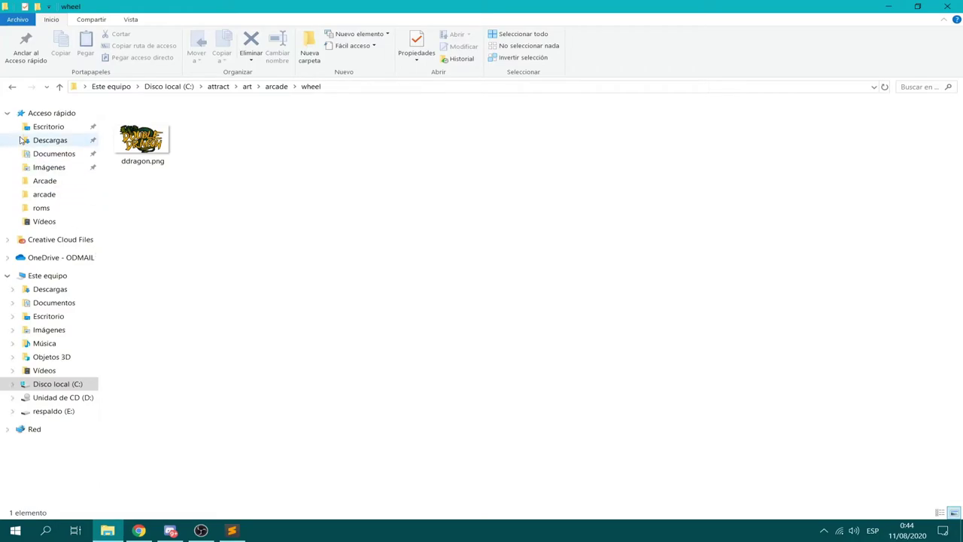
pyautogui.click(12, 89)
pyautogui.click(204, 535)
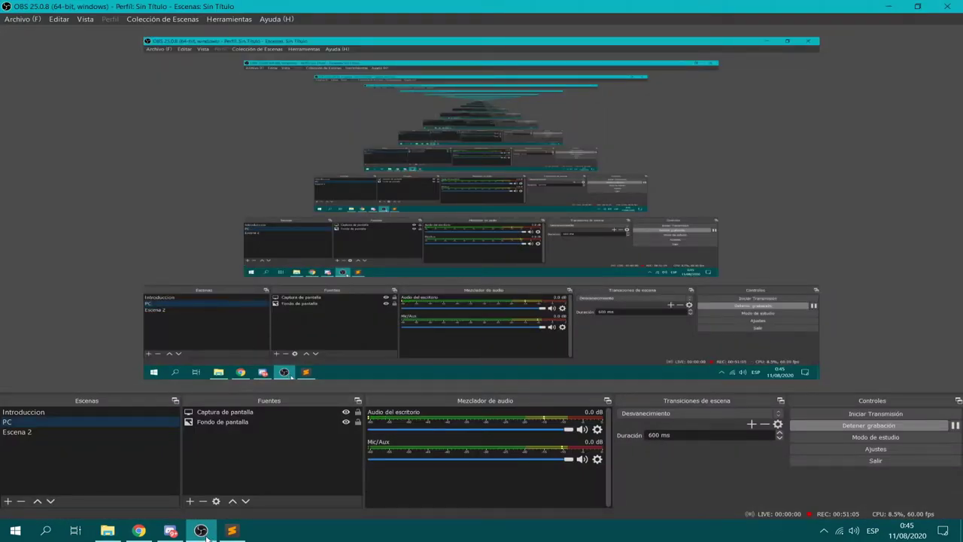
pyautogui.click(170, 531)
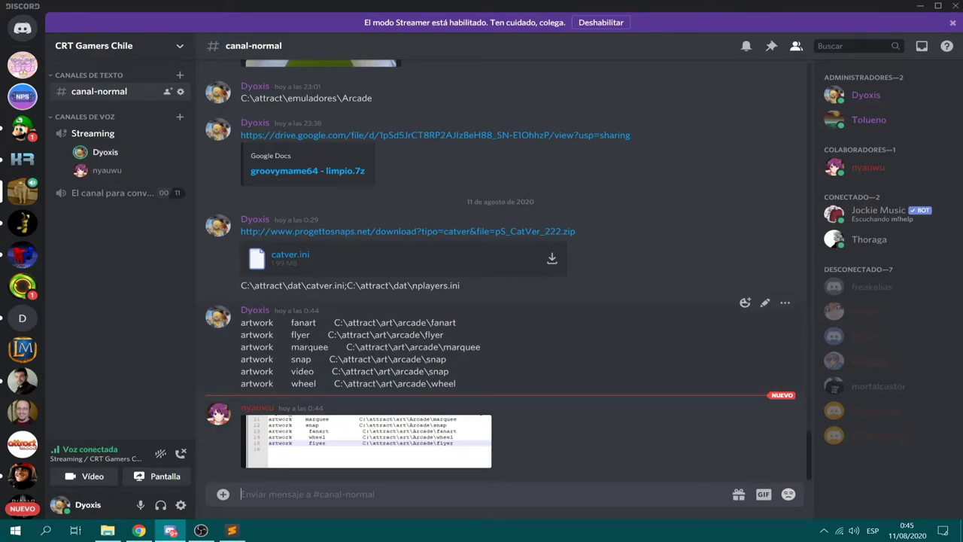
pyautogui.click(139, 531)
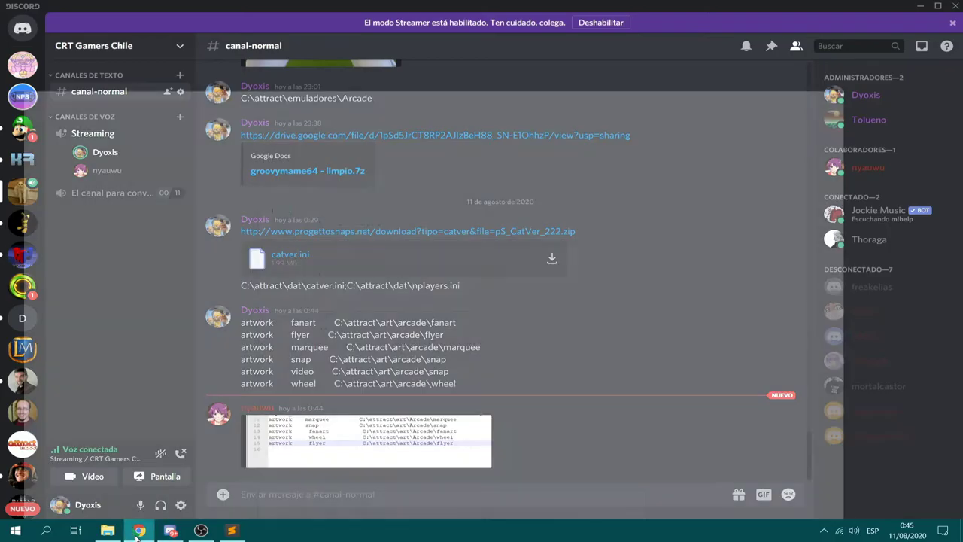
pyautogui.moveTo(108, 531)
pyautogui.click(109, 473)
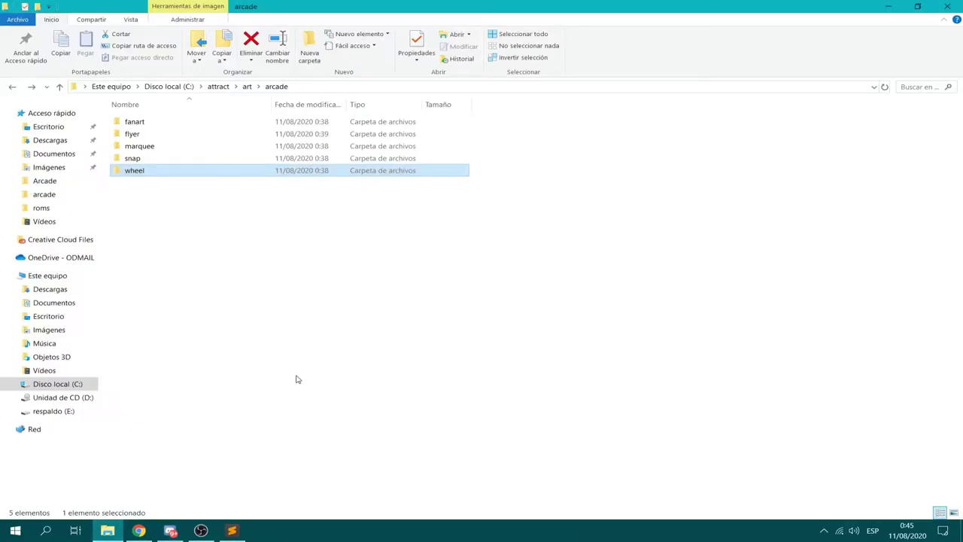
pyautogui.click(12, 87)
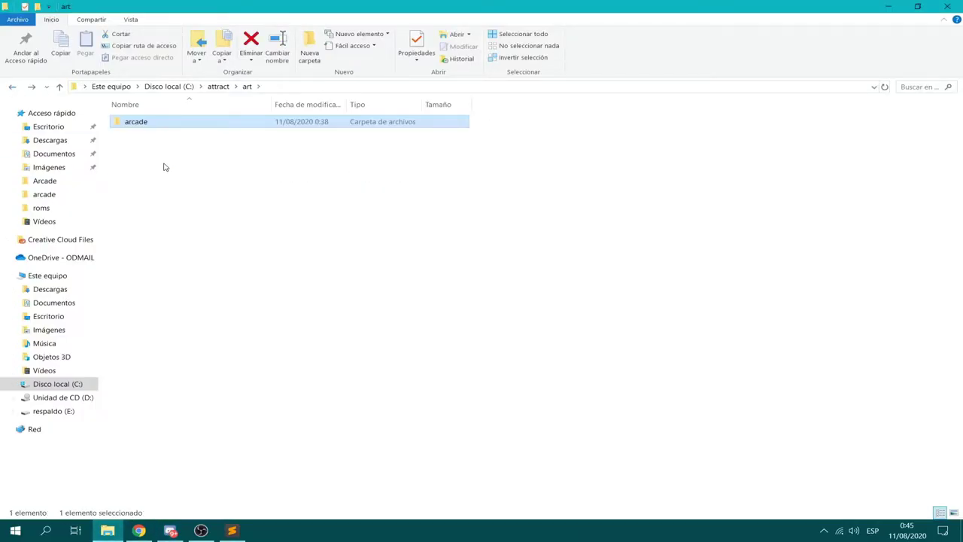
pyautogui.click(12, 87)
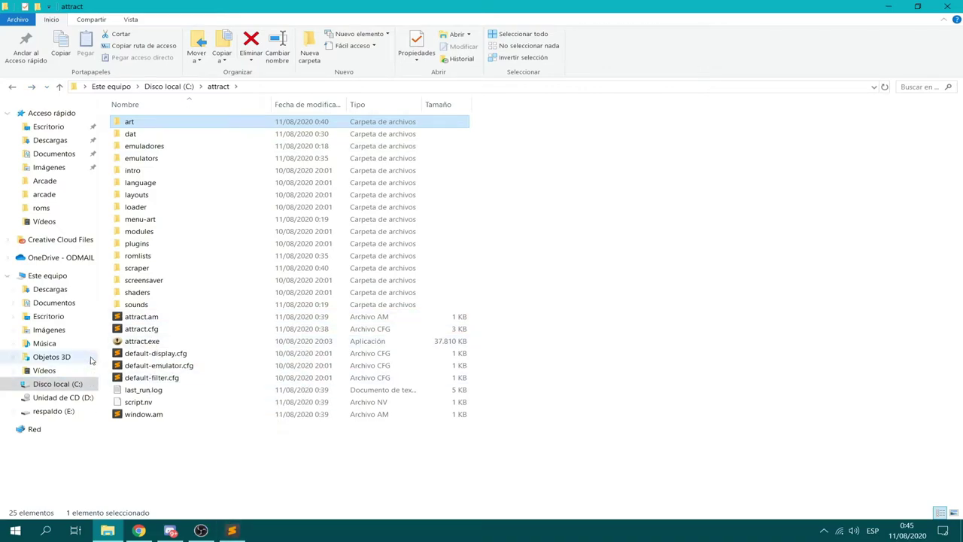
pyautogui.doubleClick(142, 341)
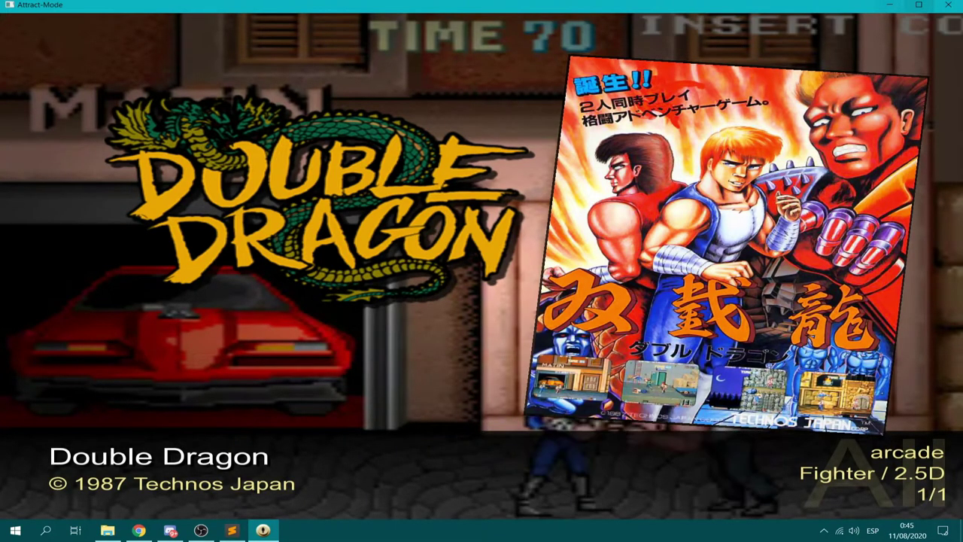
pyautogui.press('Escape')
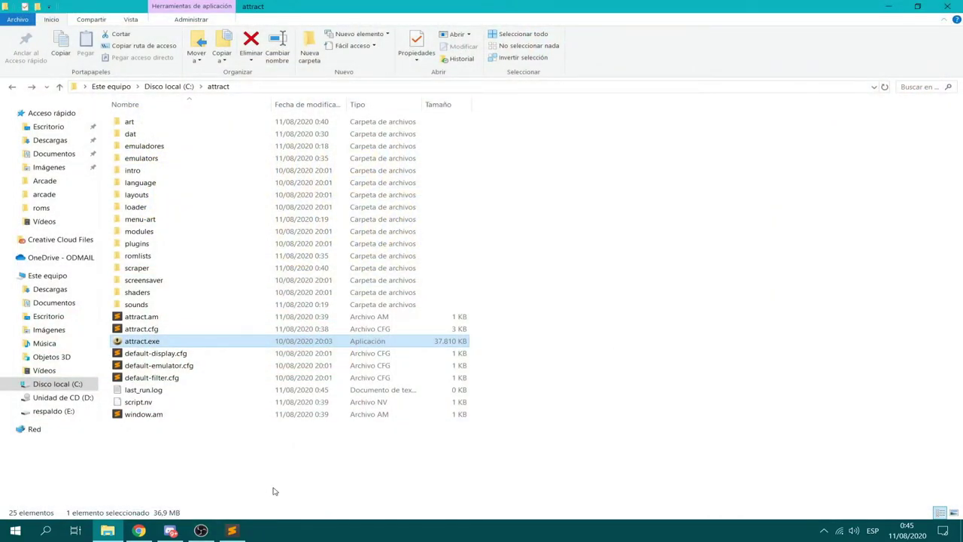
# - Close Sublime Text and launch attract.exe again from the attract folder
pyautogui.click(232, 531)
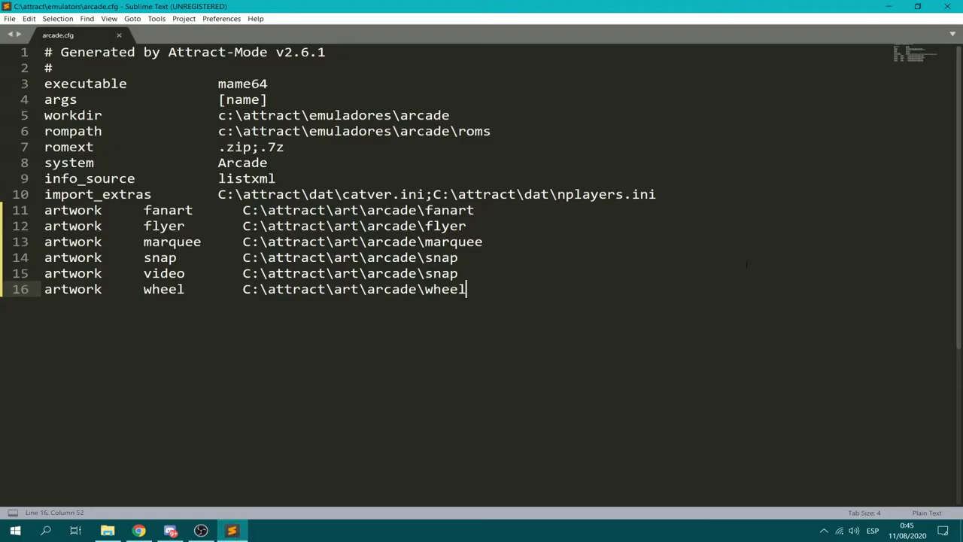
pyautogui.click(950, 7)
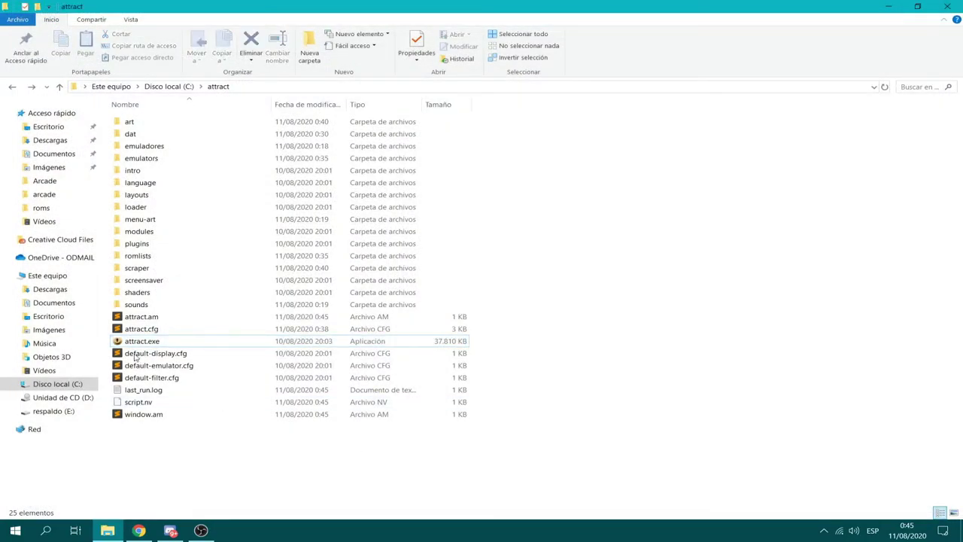
pyautogui.doubleClick(151, 342)
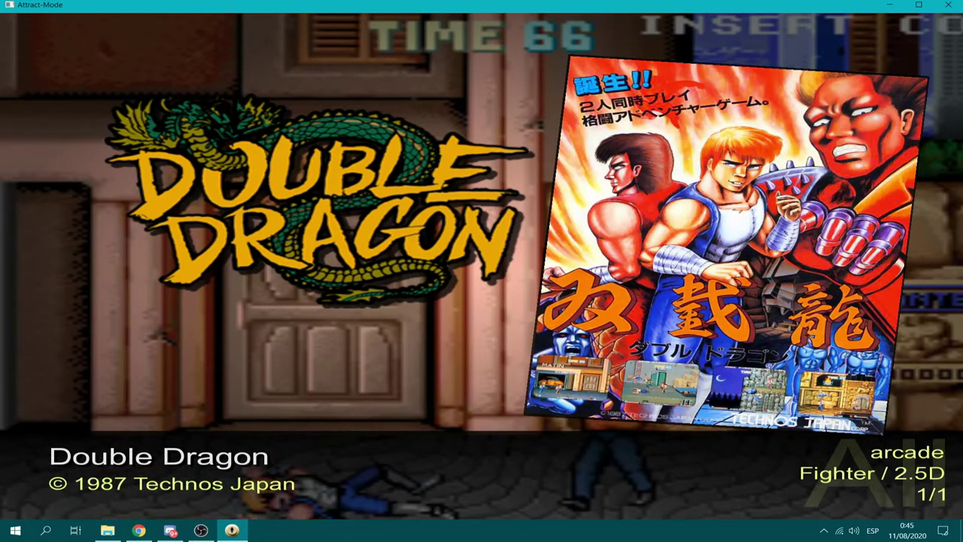
# - Set the Video Decoder to software in the general configuration and return to the Double Dragon game view
pyautogui.press('Tab')
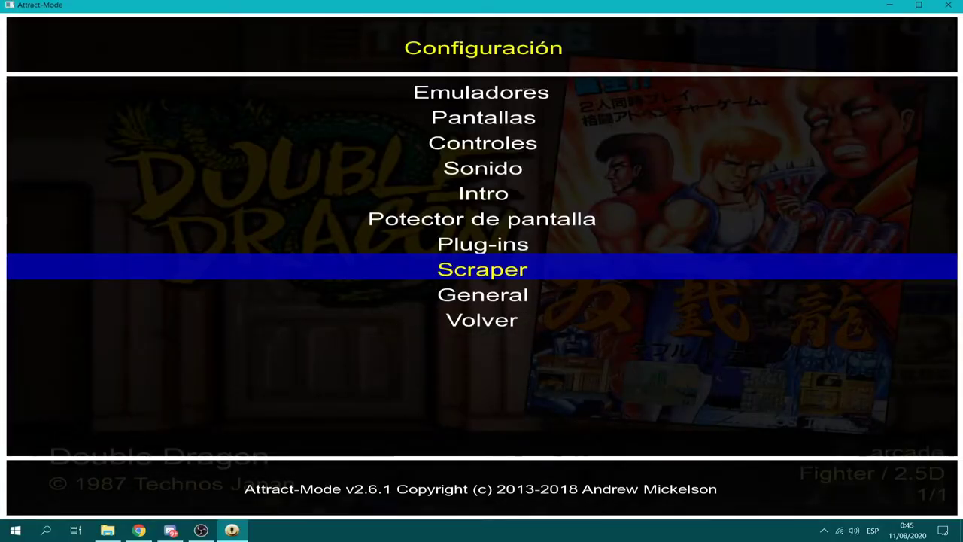
pyautogui.press('Down')
pyautogui.press('Return')
pyautogui.press('Down')
pyautogui.press('Down')
pyautogui.press('Down')
pyautogui.press('Down')
pyautogui.press('Down')
pyautogui.press('Down')
pyautogui.press('Down')
pyautogui.press('Down')
pyautogui.press('Down')
pyautogui.press('Down')
pyautogui.press('Down')
pyautogui.press('Down')
pyautogui.press('Down')
pyautogui.press('Down')
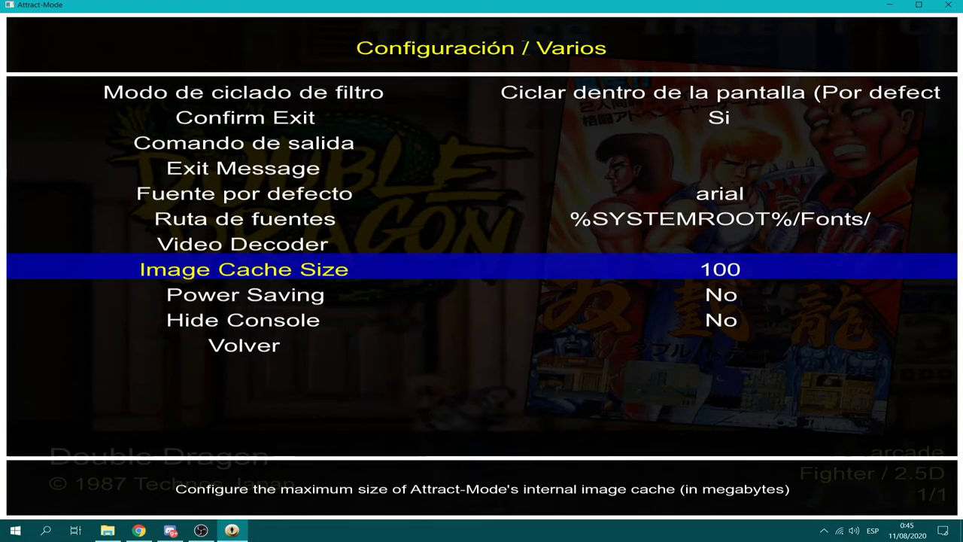
pyautogui.press('Up')
pyautogui.press('Return')
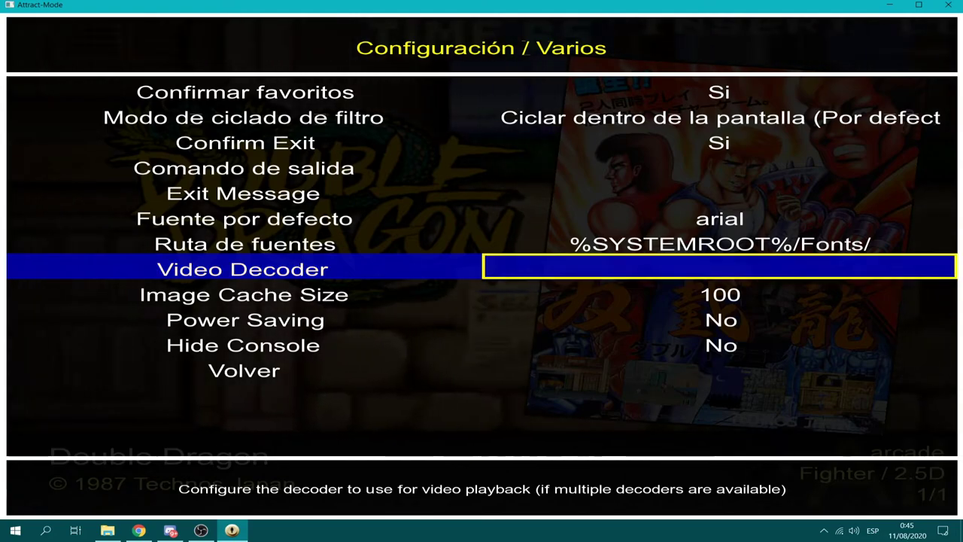
pyautogui.press('Down')
pyautogui.press('Return')
pyautogui.press('Down')
pyautogui.press('Down')
pyautogui.press('Down')
pyautogui.press('Down')
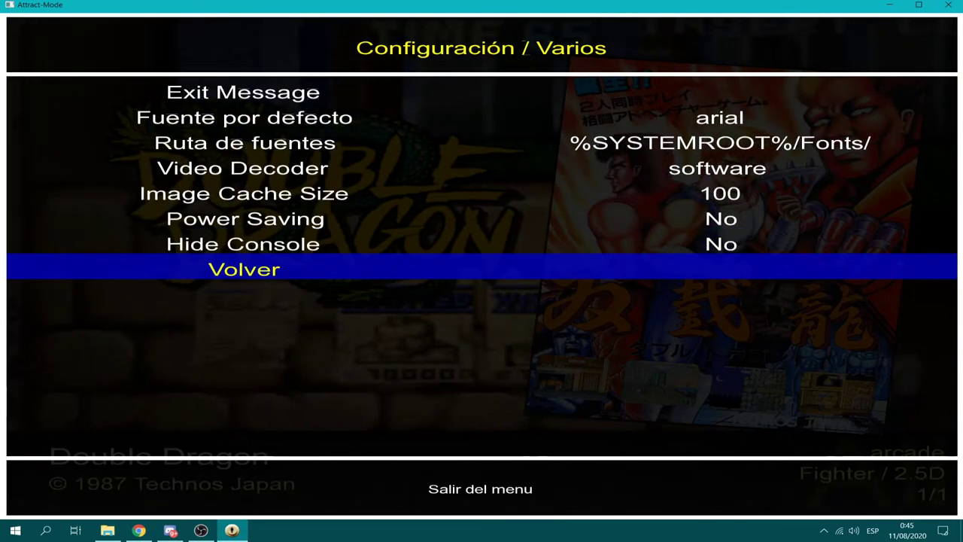
pyautogui.press('Return')
pyautogui.press('Escape')
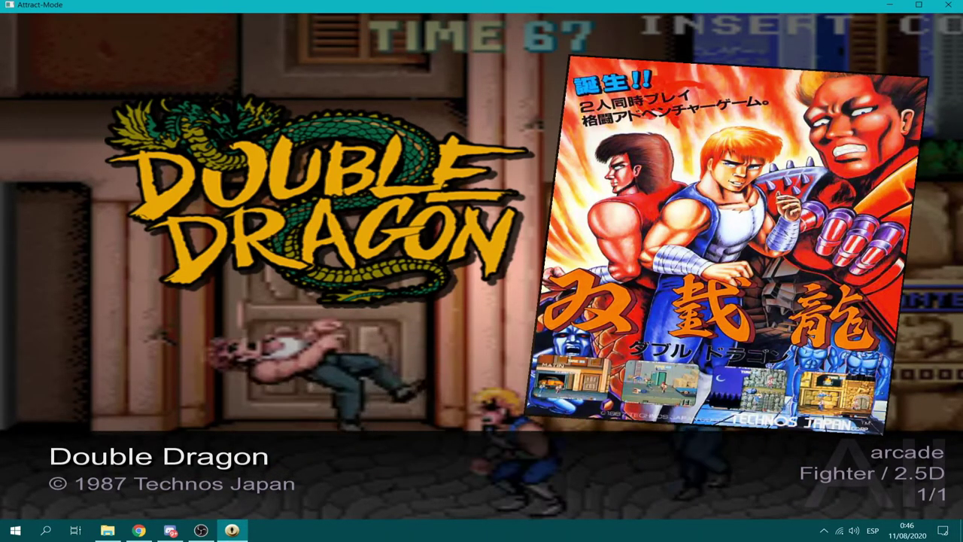
# - Exit Attract-Mode and upload ddragon.mp4 from the art\arcade\snap folder to the canal-normal channel in Discord
pyautogui.press('Tab')
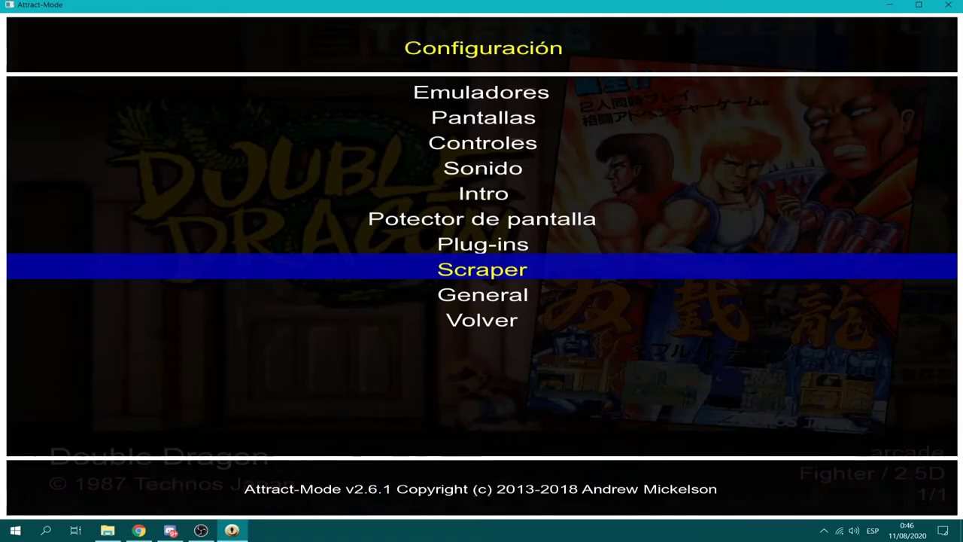
pyautogui.hotkey('alt', 'F4')
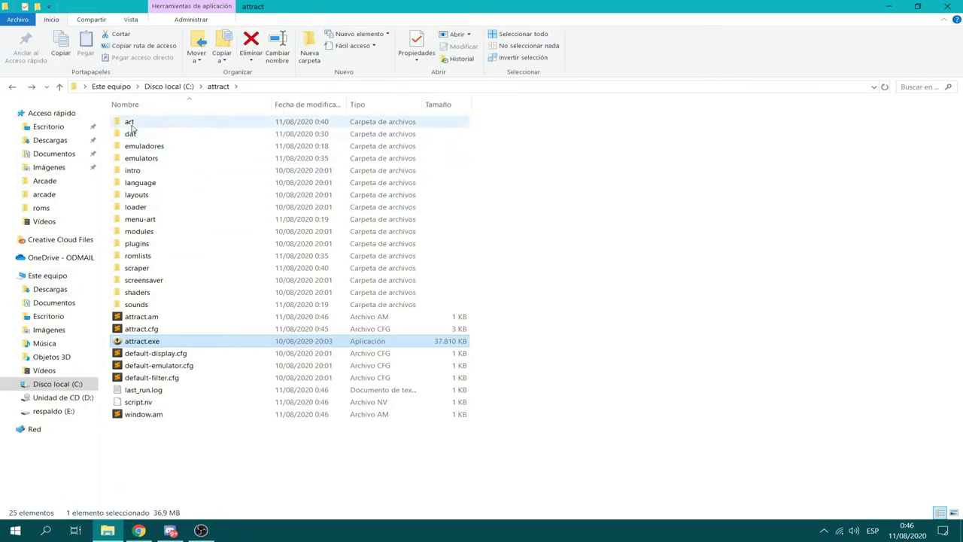
pyautogui.doubleClick(129, 122)
pyautogui.doubleClick(135, 123)
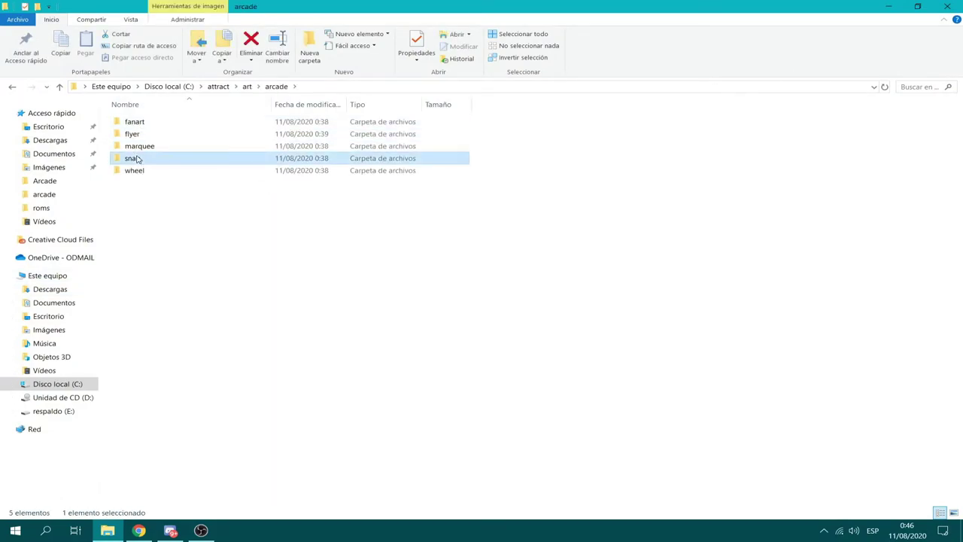
pyautogui.doubleClick(133, 158)
pyautogui.moveTo(141, 133); pyautogui.dragTo(666, 462)
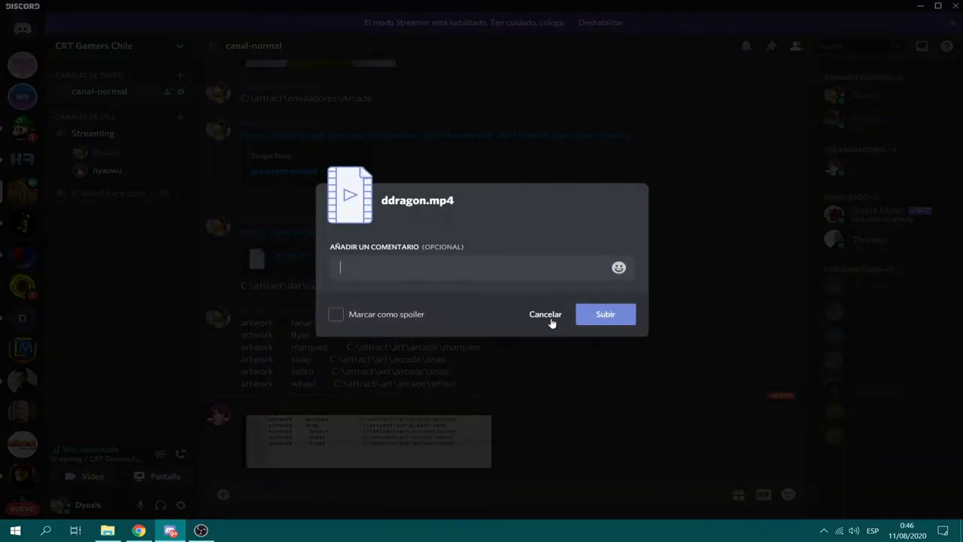
pyautogui.click(609, 313)
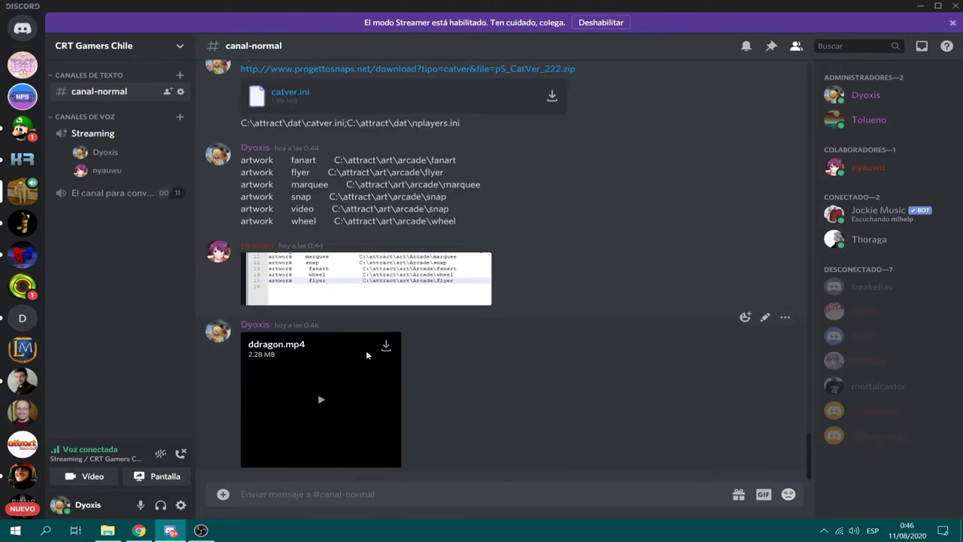
# - Switch back to File Explorer and examine the detailed video properties of ddragon.mp4, including its frame height
pyautogui.click(108, 530)
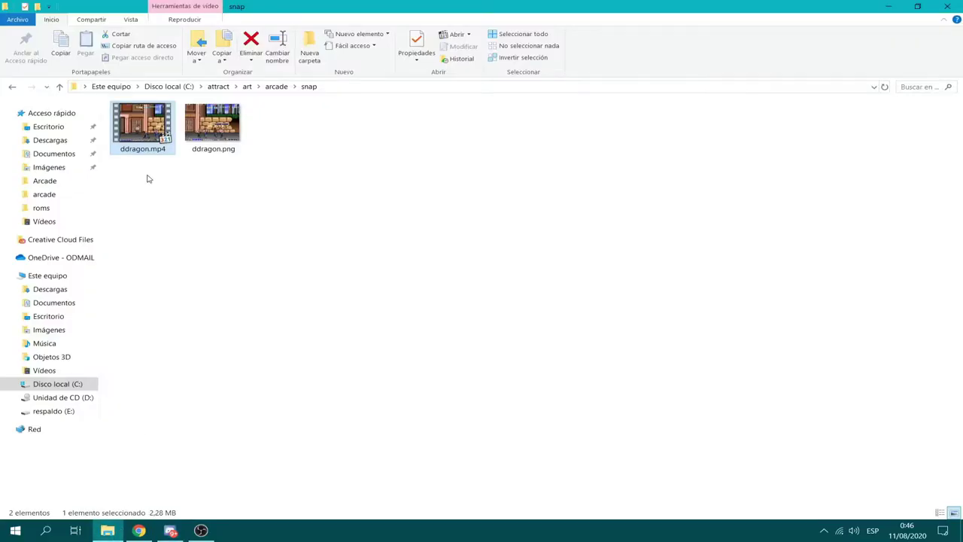
pyautogui.rightClick(163, 141)
pyautogui.click(200, 427)
pyautogui.click(255, 165)
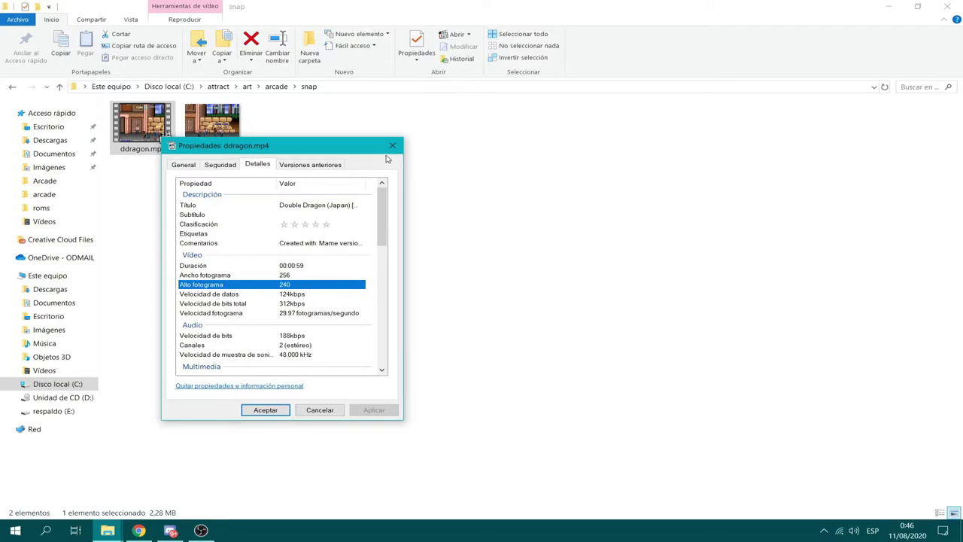
pyautogui.click(393, 144)
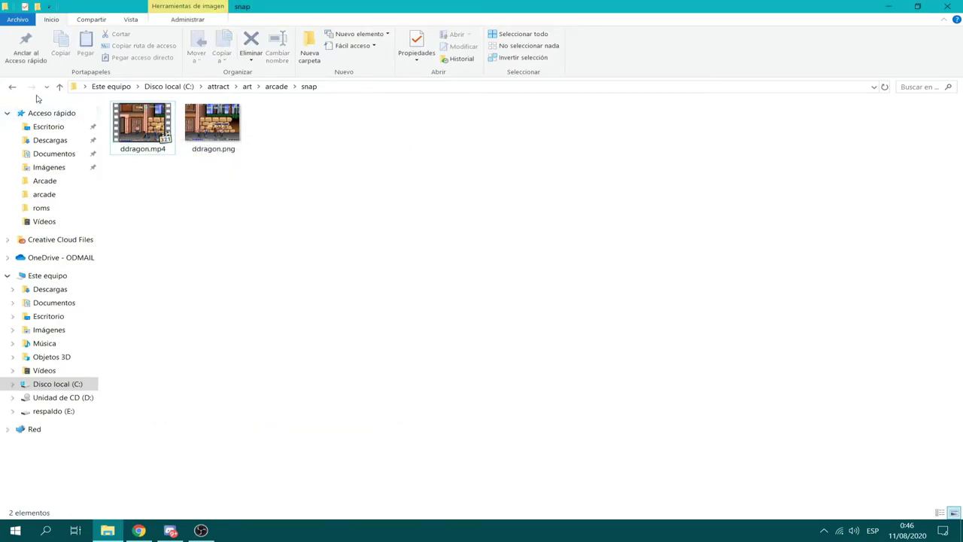
# - Return to the attract folder and review the display, sound and input mapping settings in attract.cfg
pyautogui.click(12, 86)
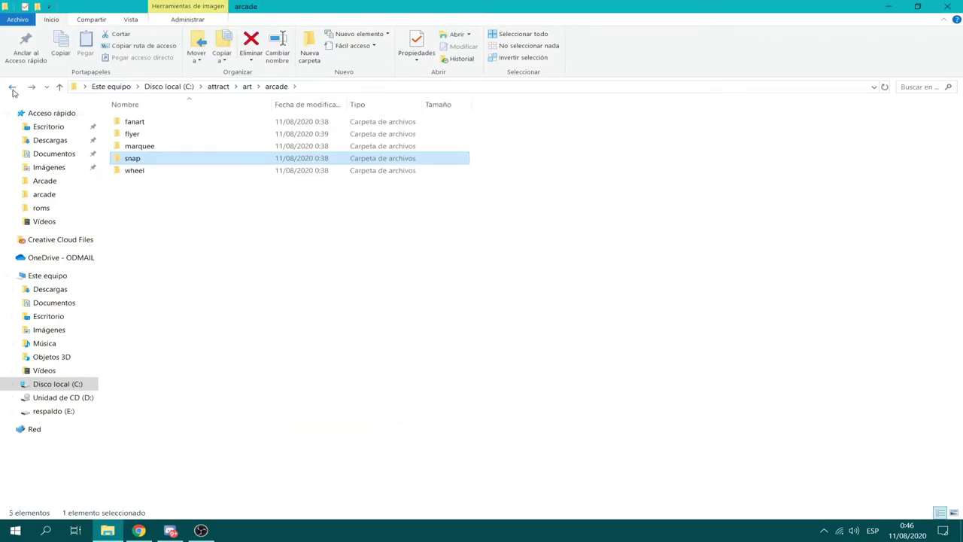
pyautogui.click(12, 86)
pyautogui.click(11, 86)
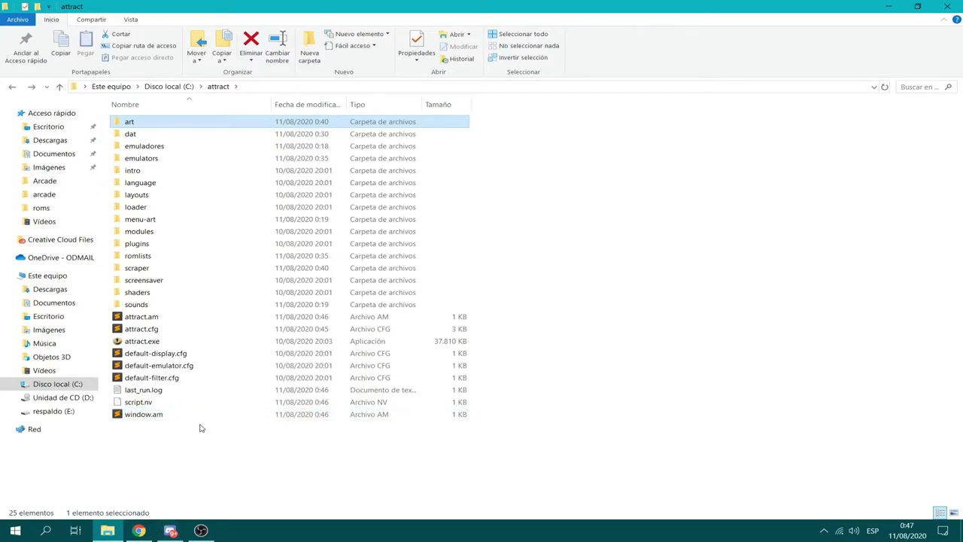
pyautogui.click(156, 331)
pyautogui.doubleClick(195, 334)
pyautogui.scroll(-4, 194, 334)
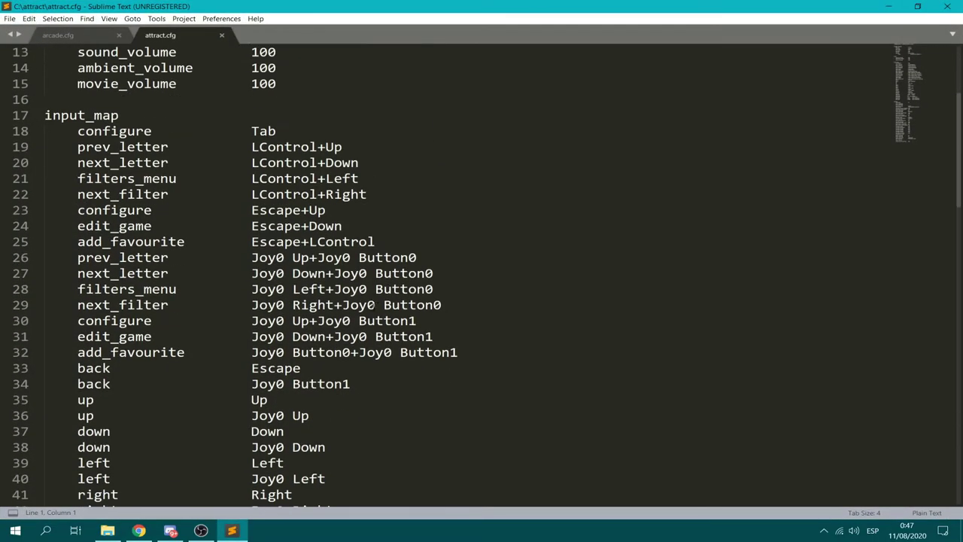
pyautogui.scroll(-11, 379, 305)
pyautogui.scroll(13, 379, 305)
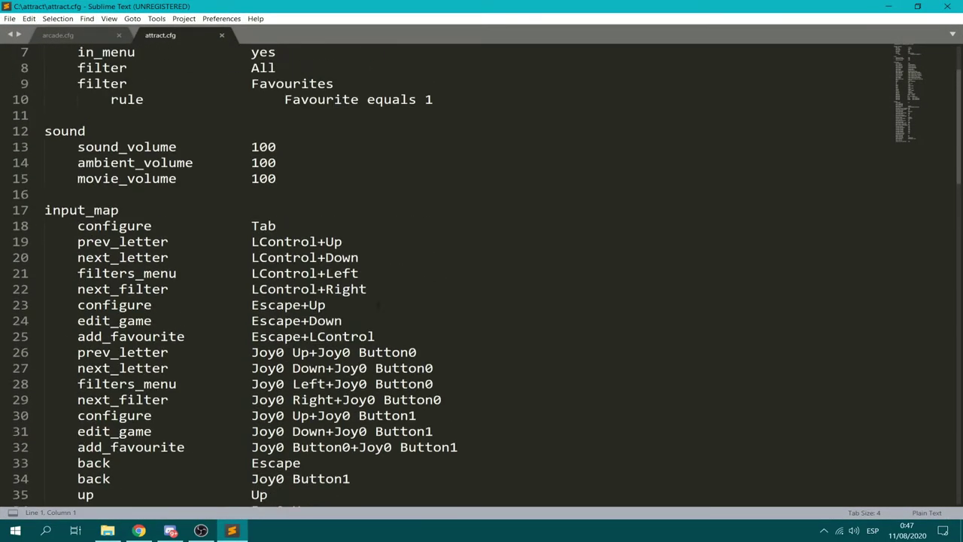
pyautogui.scroll(2, 378, 305)
pyautogui.hotkey('alt', 'F4')
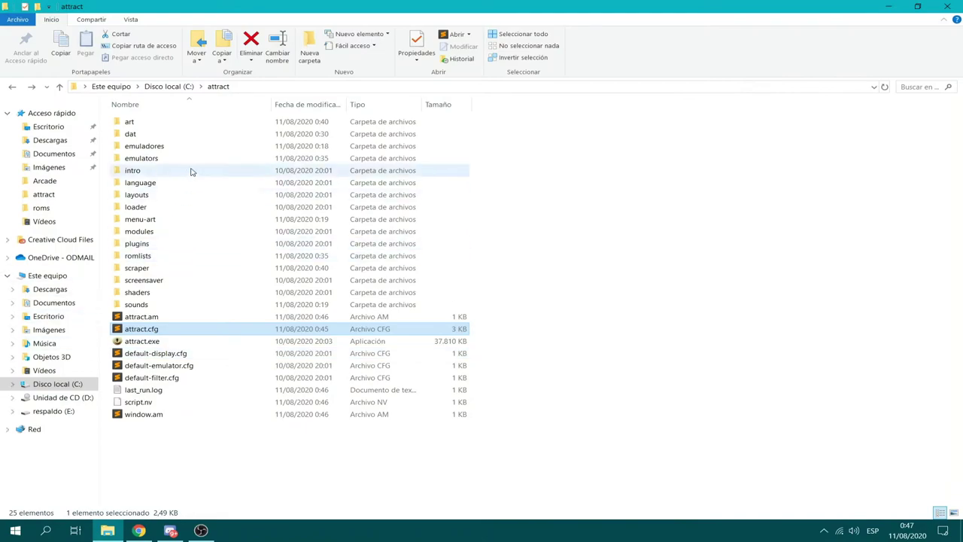
# - Check the contents of the emuladores folder inside the attract folder
pyautogui.click(156, 149)
pyautogui.doubleClick(159, 149)
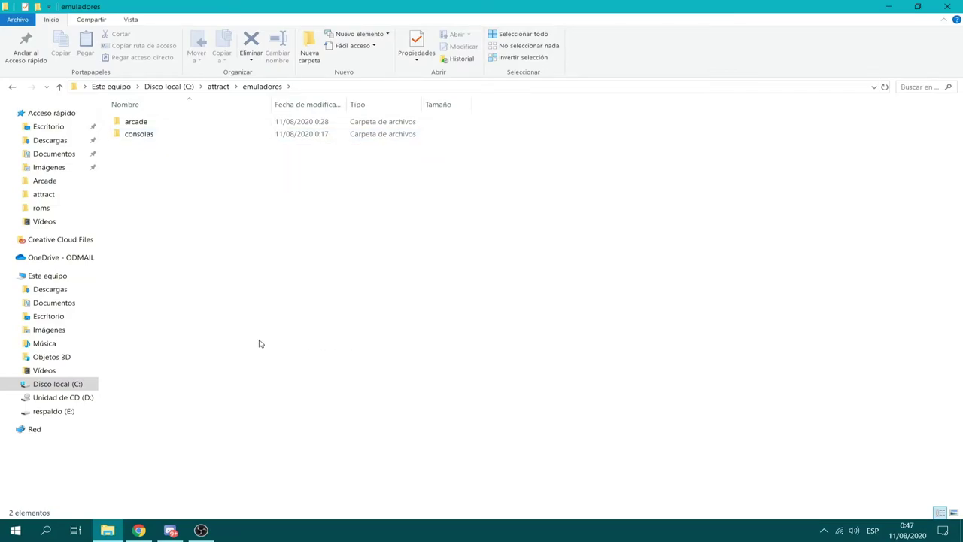
pyautogui.click(7, 92)
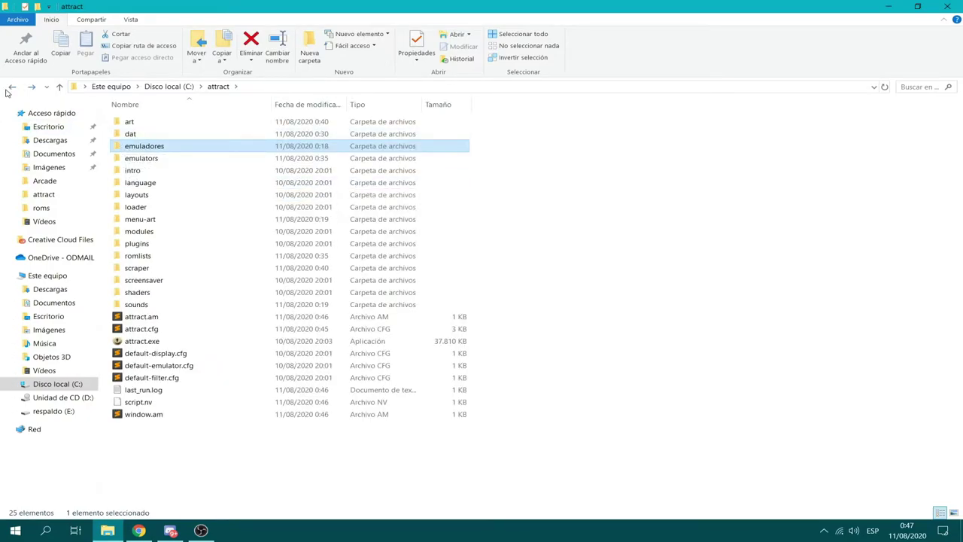
pyautogui.click(17, 88)
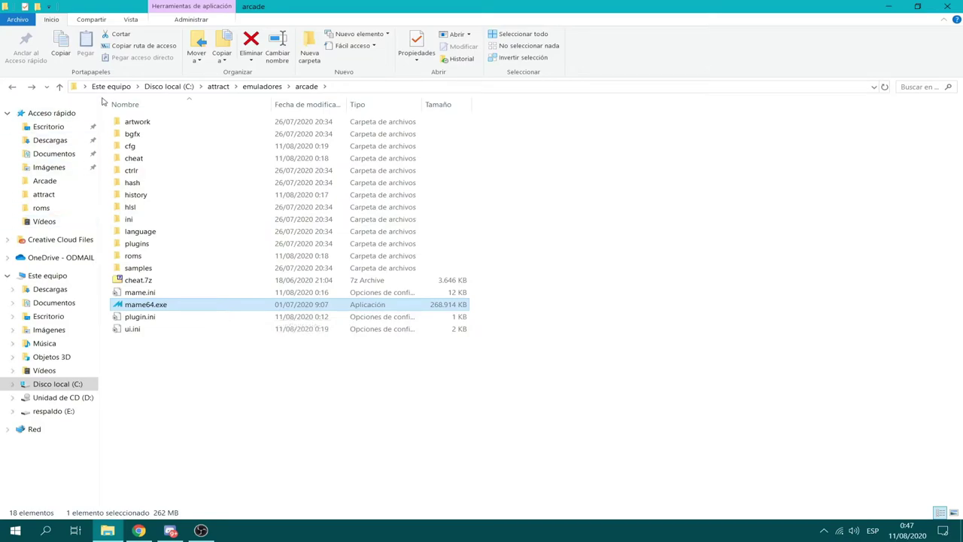
# - Go to C:\roms and open the Nintendo Entertainment System ROM folder
pyautogui.click(158, 88)
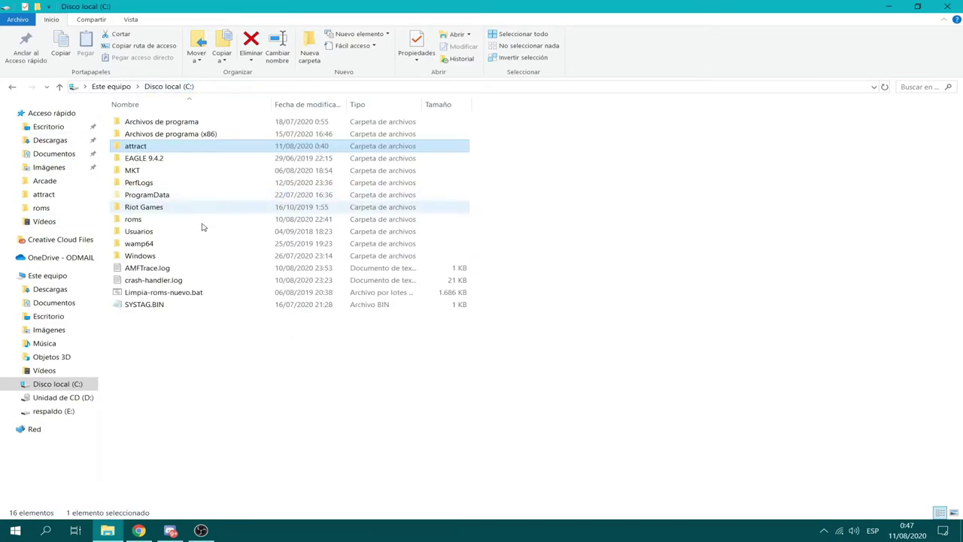
pyautogui.doubleClick(141, 220)
pyautogui.click(157, 148)
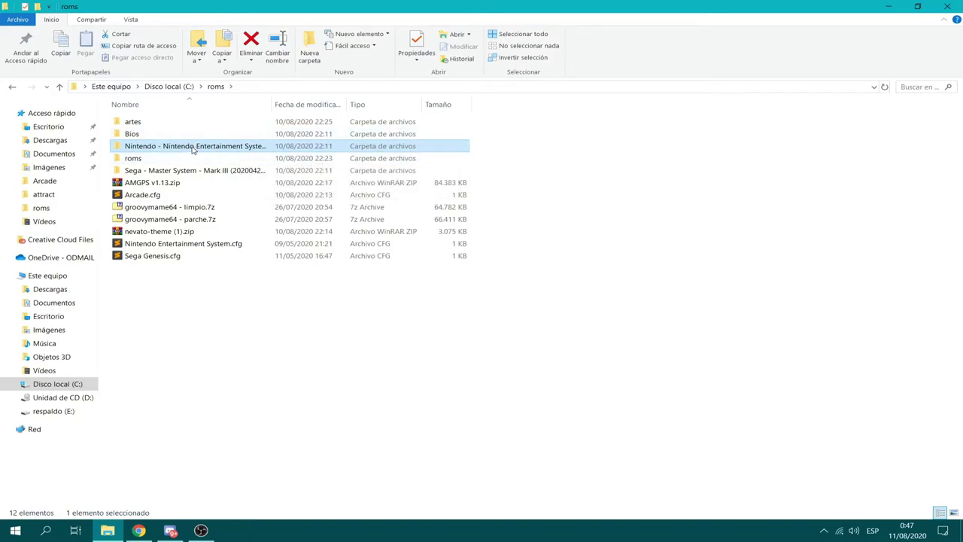
pyautogui.doubleClick(190, 146)
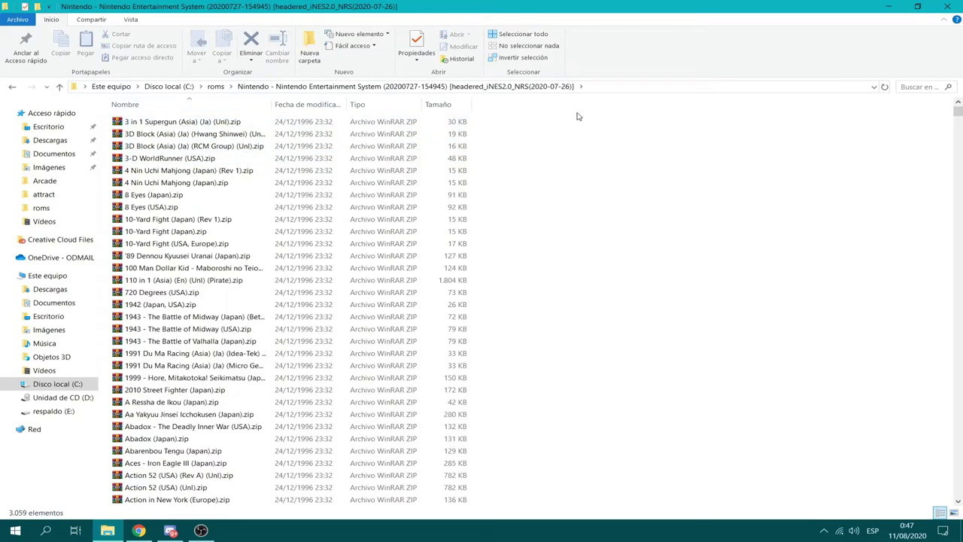
pyautogui.click(11, 87)
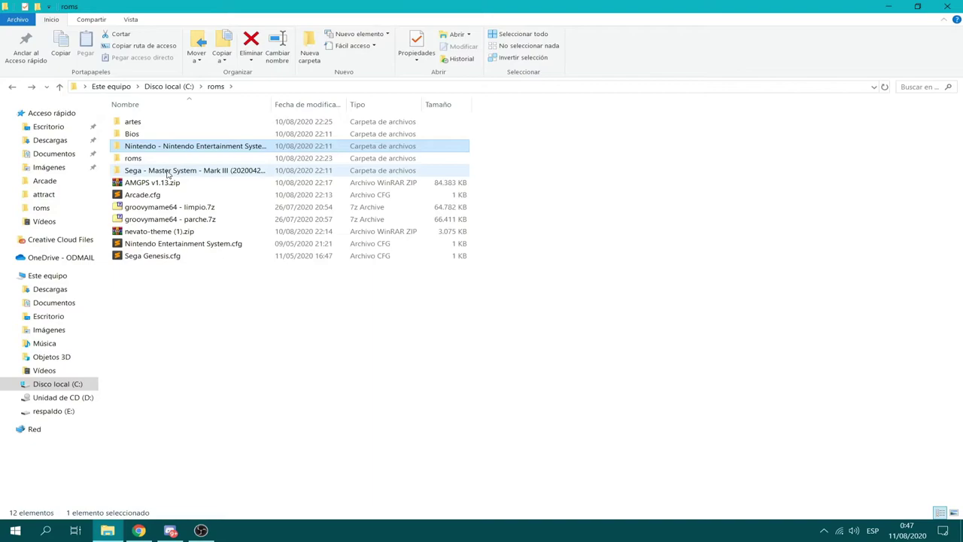
pyautogui.click(167, 172)
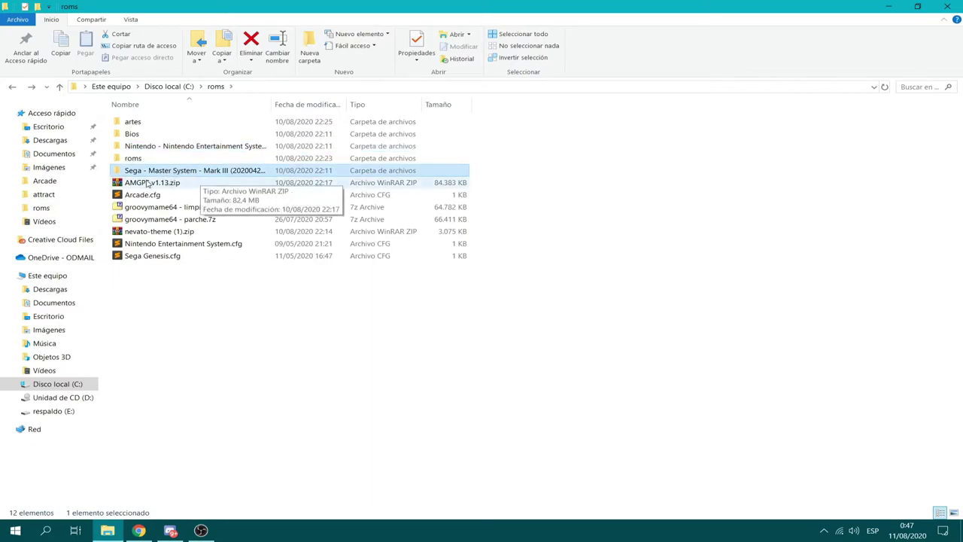
pyautogui.click(153, 149)
pyautogui.click(160, 173)
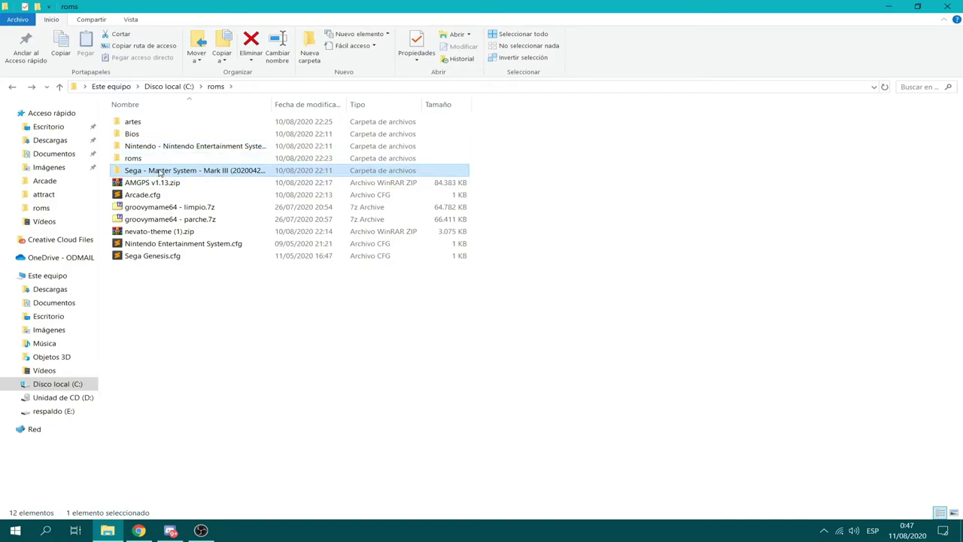
pyautogui.click(163, 151)
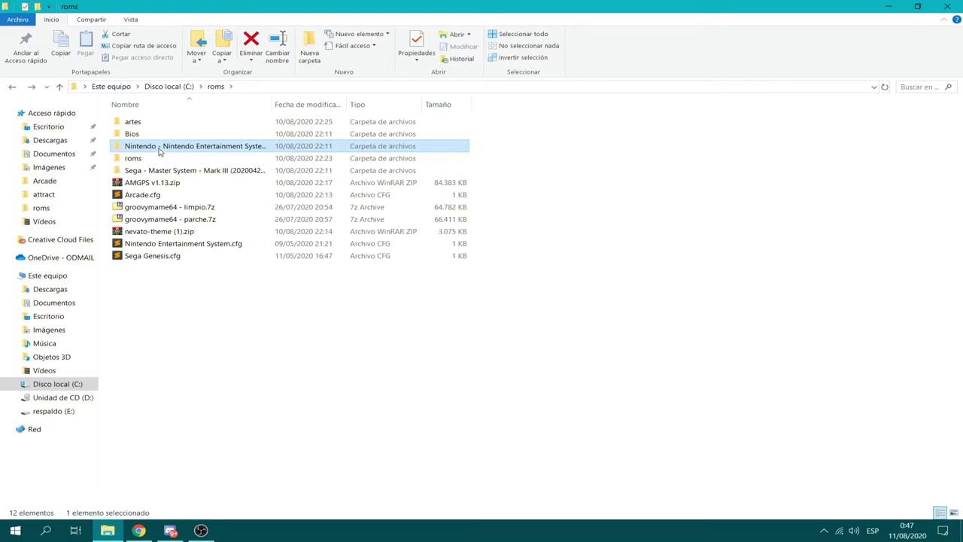
pyautogui.doubleClick(159, 151)
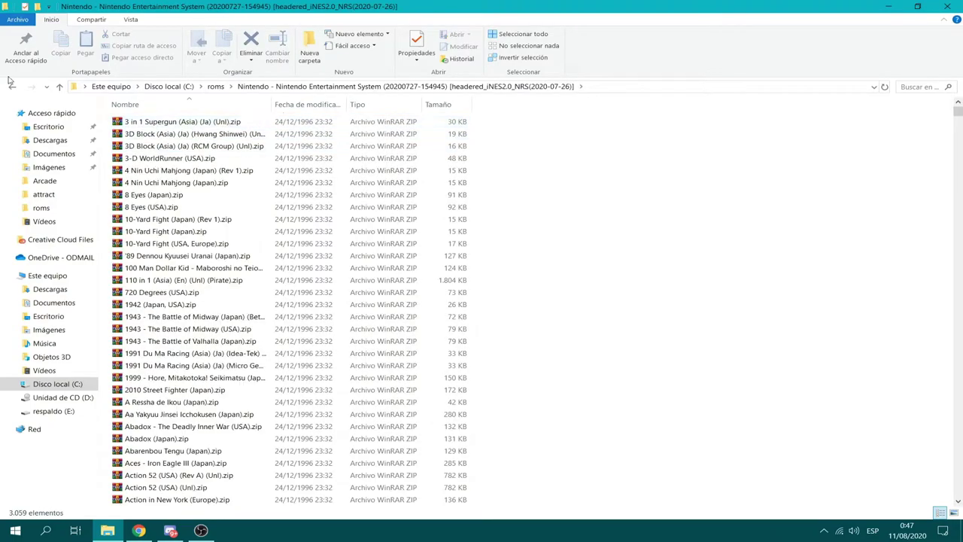
# - Search the Nintendo Entertainment System ROM folder for "(USA)"
pyautogui.click(907, 86)
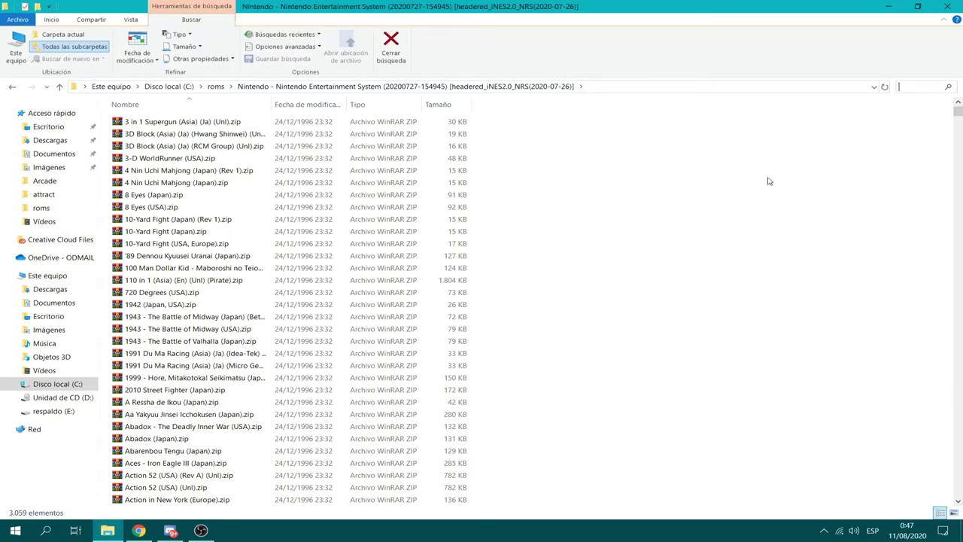
pyautogui.write('(US')
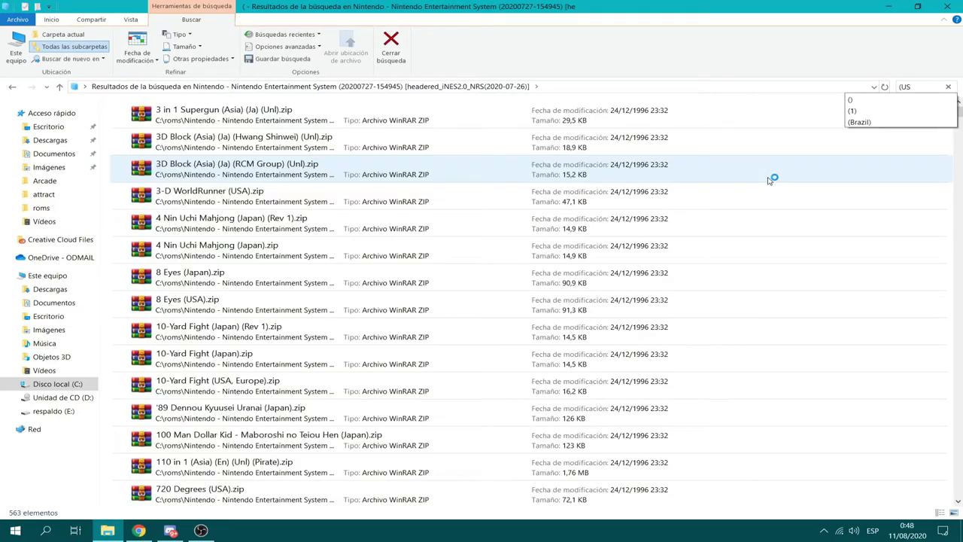
pyautogui.write('A)')
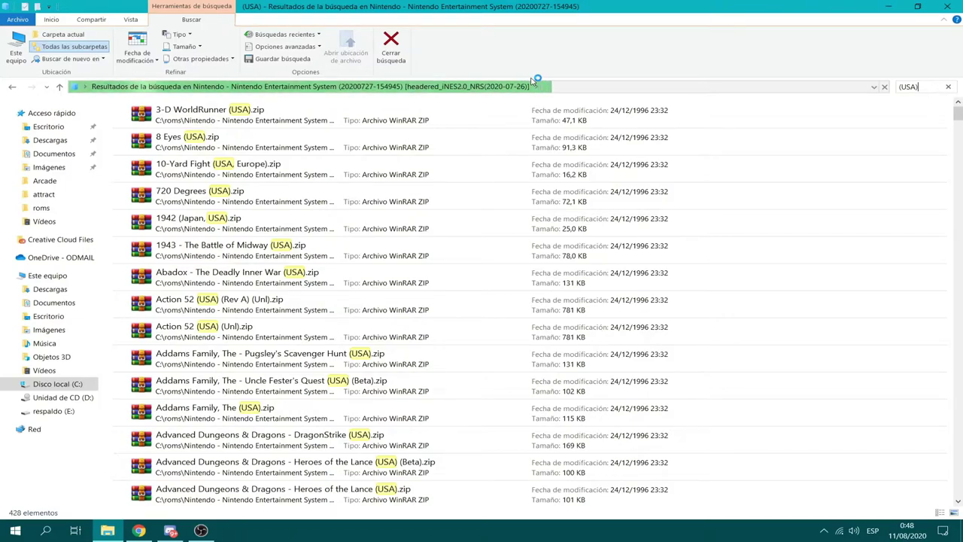
# - Select all the "(USA)" search results, from 3-D WorldRunner through Zombie Nation, and cut them
pyautogui.click(262, 120)
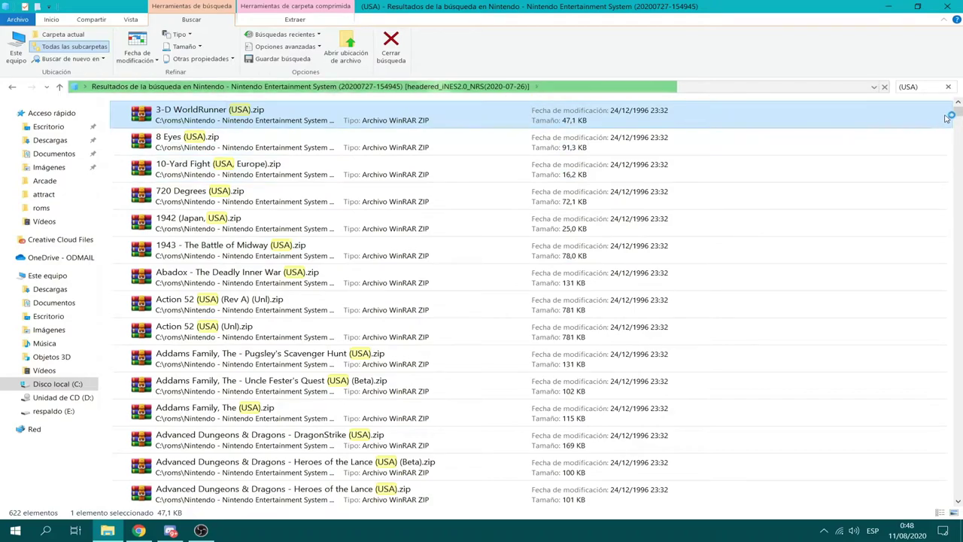
pyautogui.moveTo(959, 109)
pyautogui.mouseDown()
pyautogui.moveTo(954, 513)
pyautogui.moveTo(958, 111)
pyautogui.mouseUp()
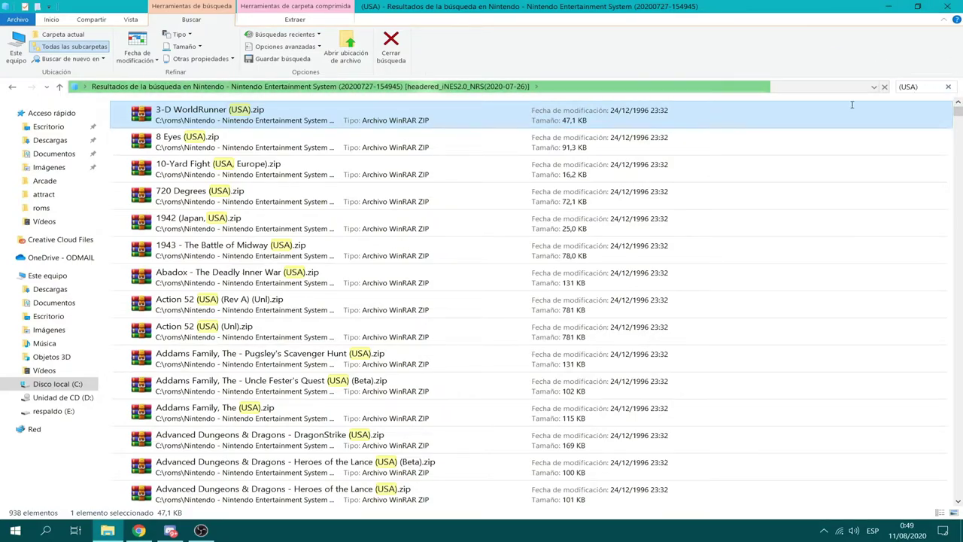
pyautogui.moveTo(959, 115); pyautogui.dragTo(958, 497)
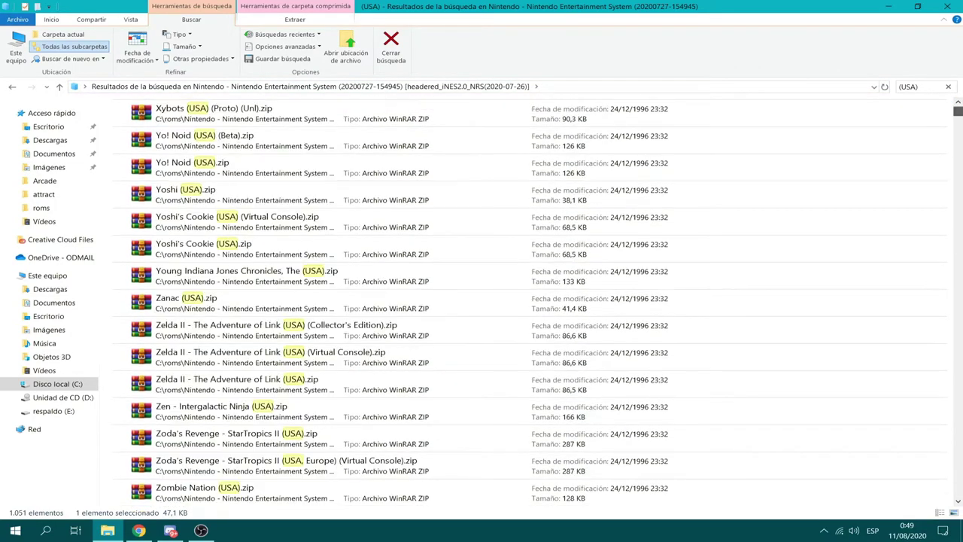
pyautogui.keyDown('shift'); pyautogui.click(392, 499); pyautogui.keyUp('shift')
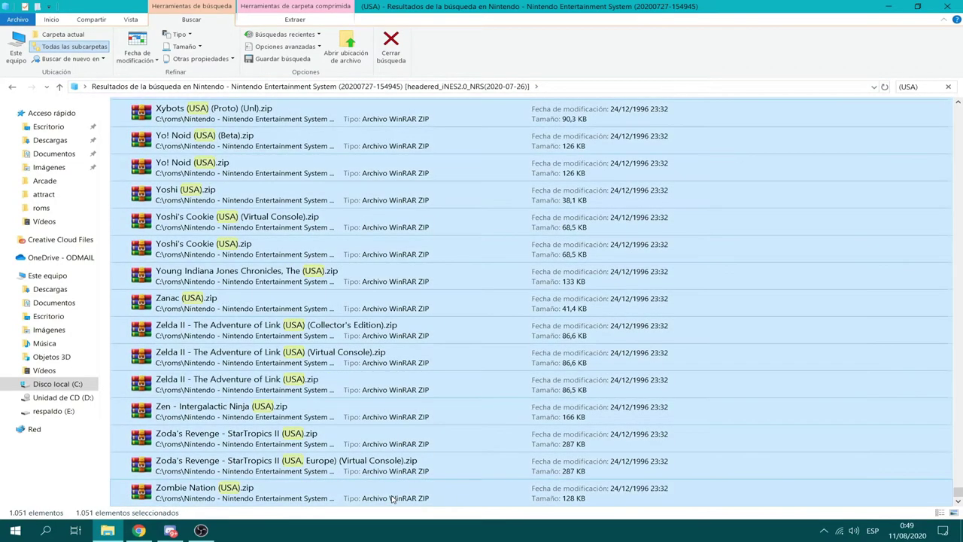
# - Create a folder named nes inside C:\attract\emuladores\consolas\roms and open it
pyautogui.hotkey('alt', 'Left')
pyautogui.click(12, 87)
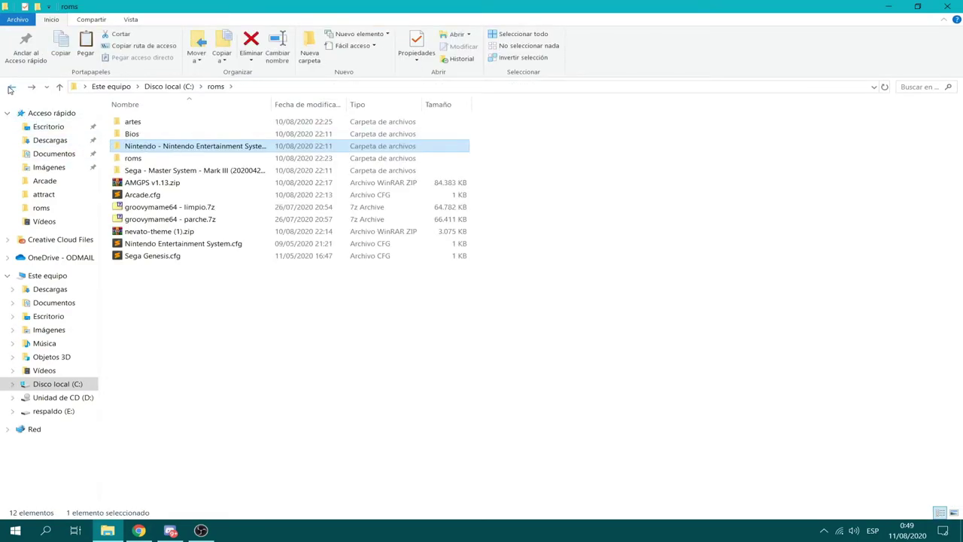
pyautogui.click(10, 89)
pyautogui.doubleClick(143, 148)
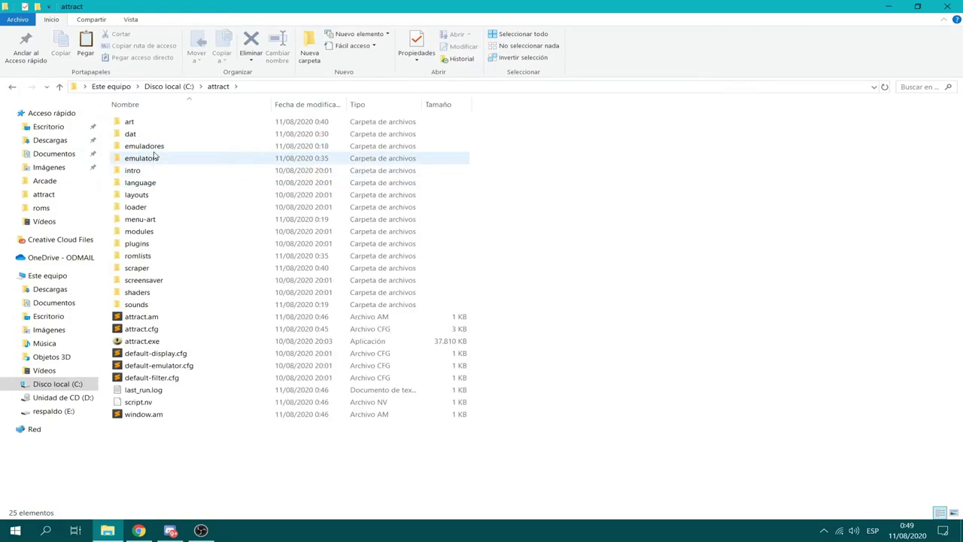
pyautogui.doubleClick(151, 147)
pyautogui.click(152, 137)
pyautogui.doubleClick(153, 140)
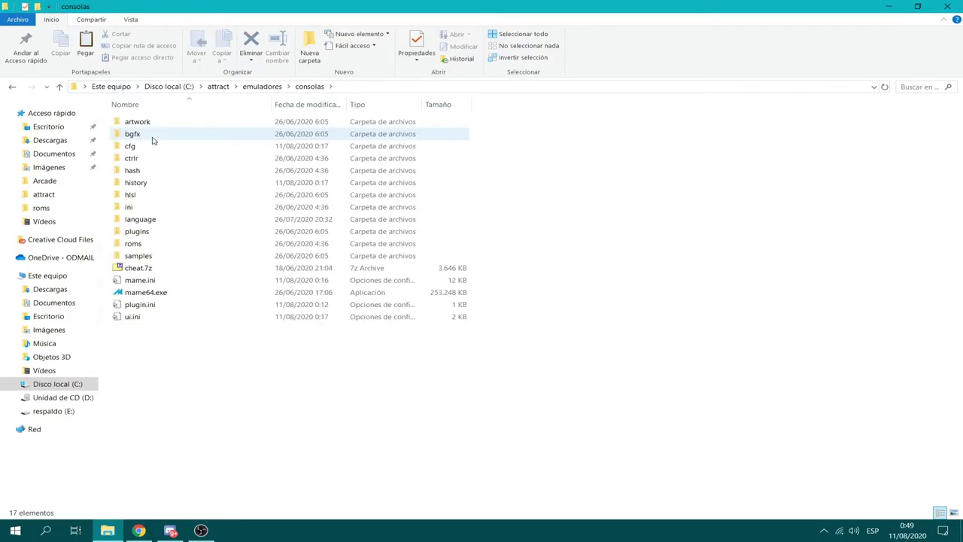
pyautogui.doubleClick(133, 244)
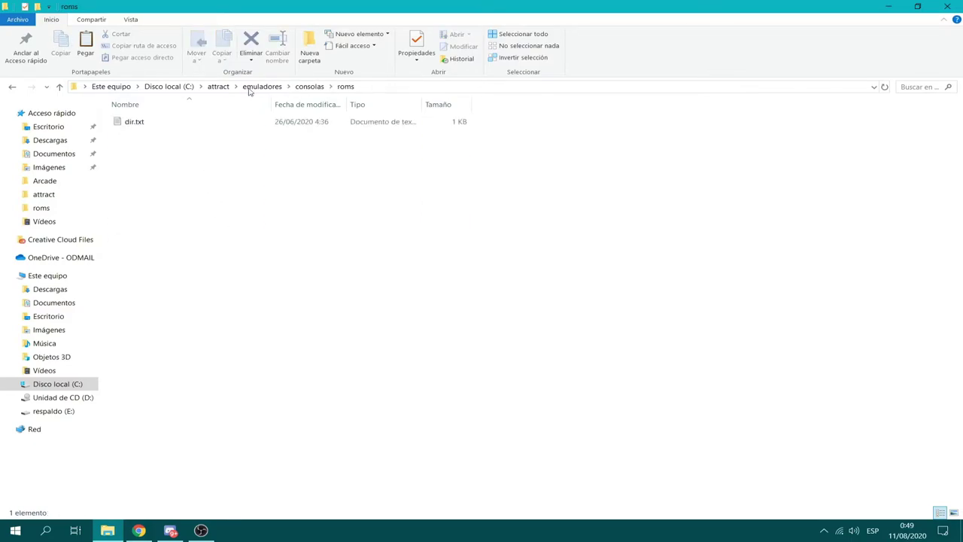
pyautogui.click(310, 51)
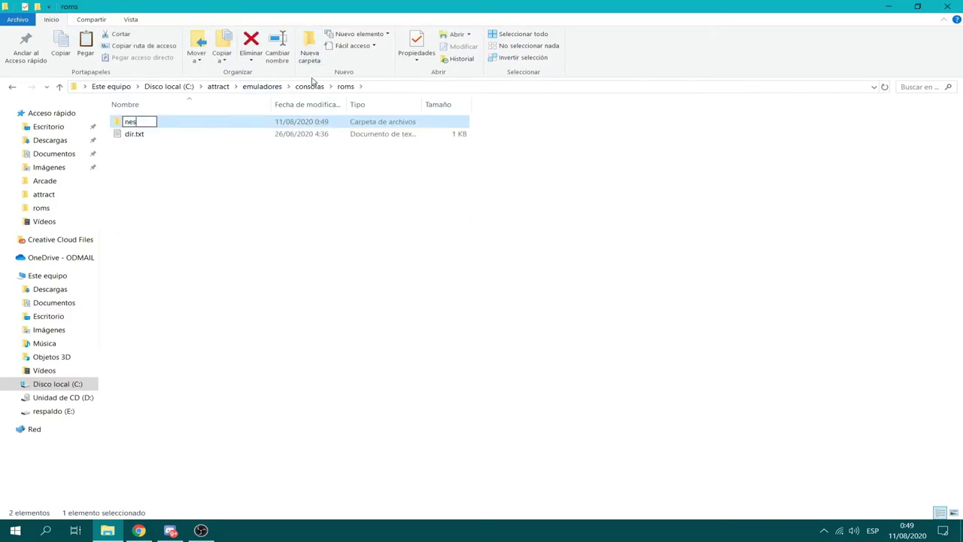
pyautogui.press('Return')
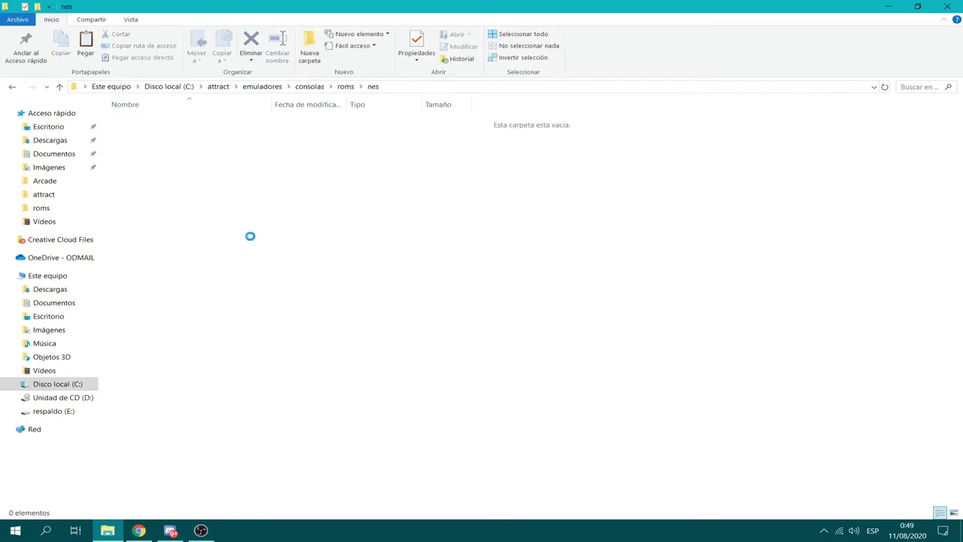
# - Paste the USA ROM zips into the nes folder and look through the list to its end
pyautogui.hotkey('ctrl', 'v')
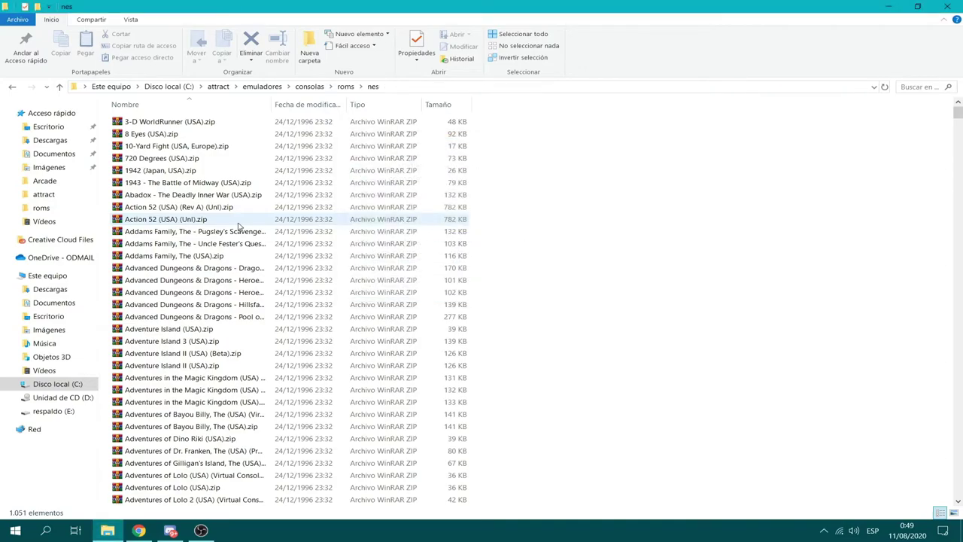
pyautogui.hotkey('shift', 'End')
pyautogui.click(695, 323)
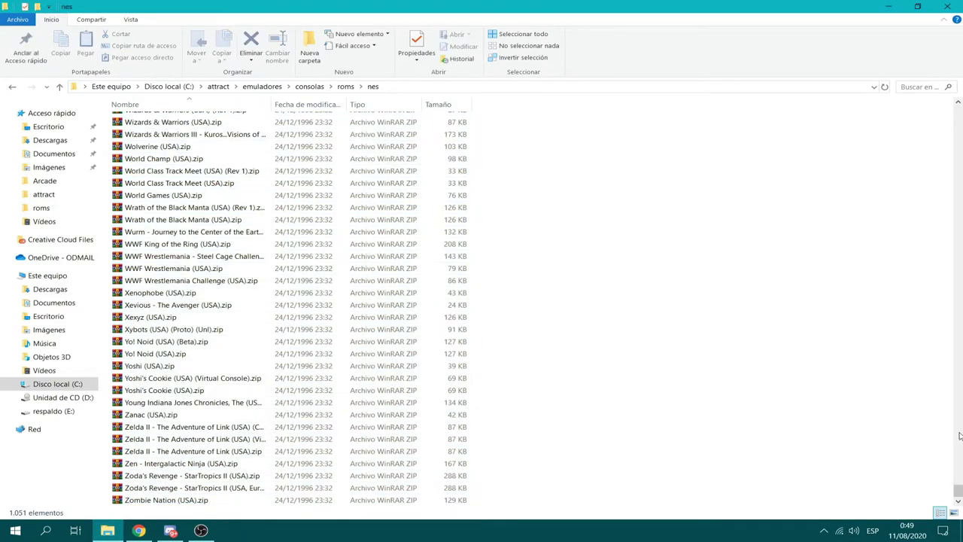
pyautogui.moveTo(958, 493); pyautogui.dragTo(958, 111)
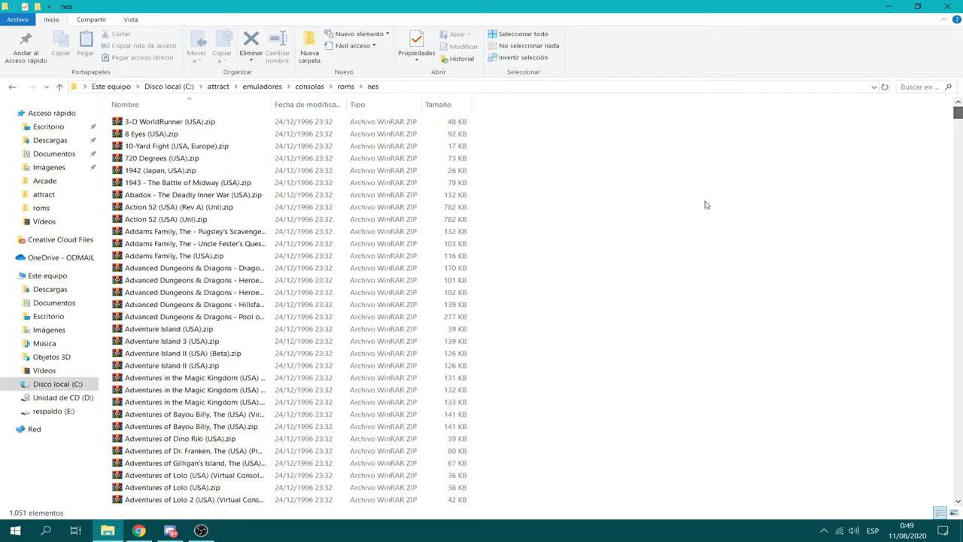
# - In C:\roms\Bios, select every BIOS zip except roms.zip and copy them
pyautogui.click(11, 84)
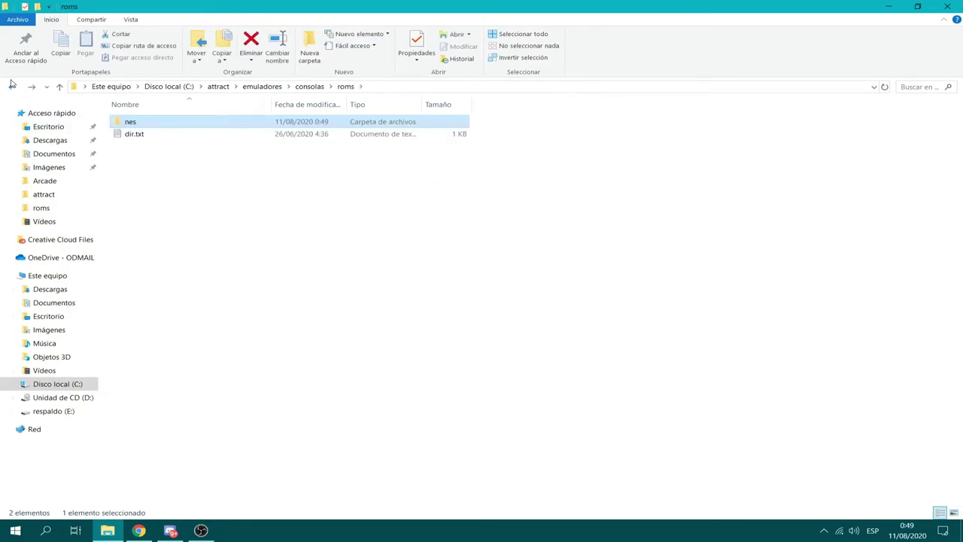
pyautogui.click(11, 85)
pyautogui.click(11, 84)
pyautogui.click(11, 84)
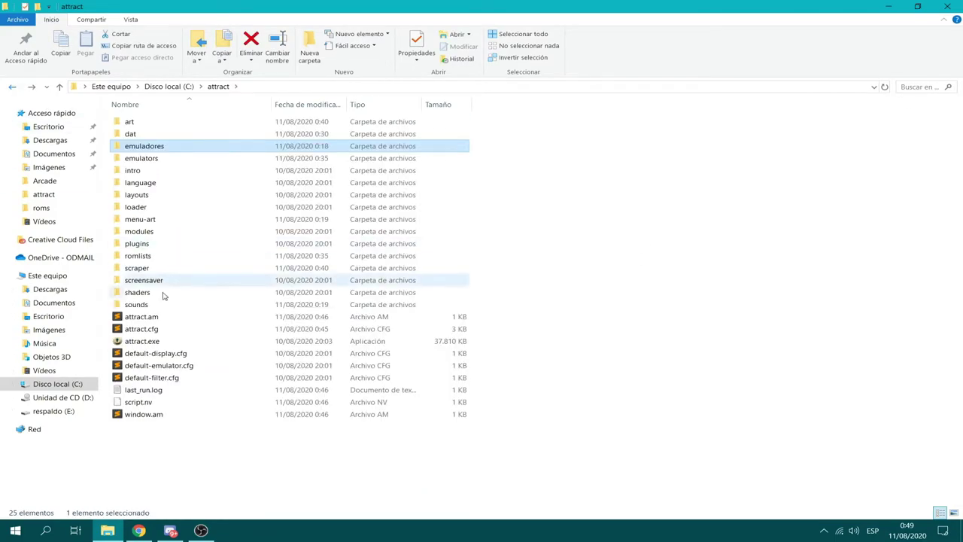
pyautogui.click(11, 84)
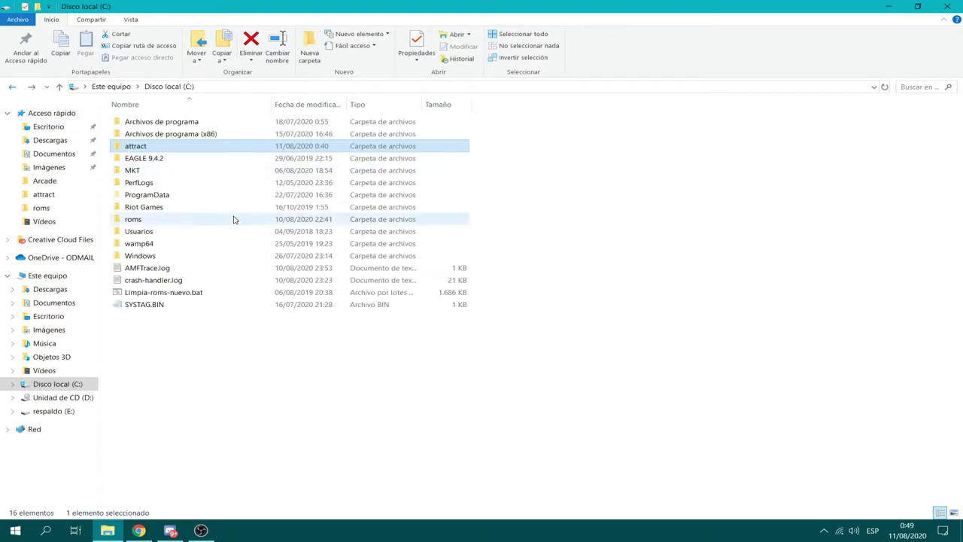
pyautogui.doubleClick(159, 224)
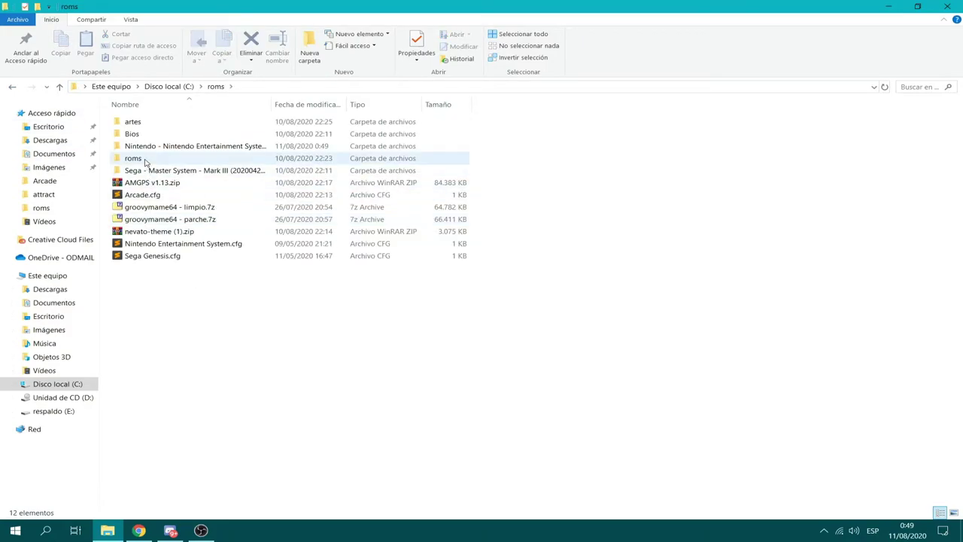
pyautogui.doubleClick(130, 137)
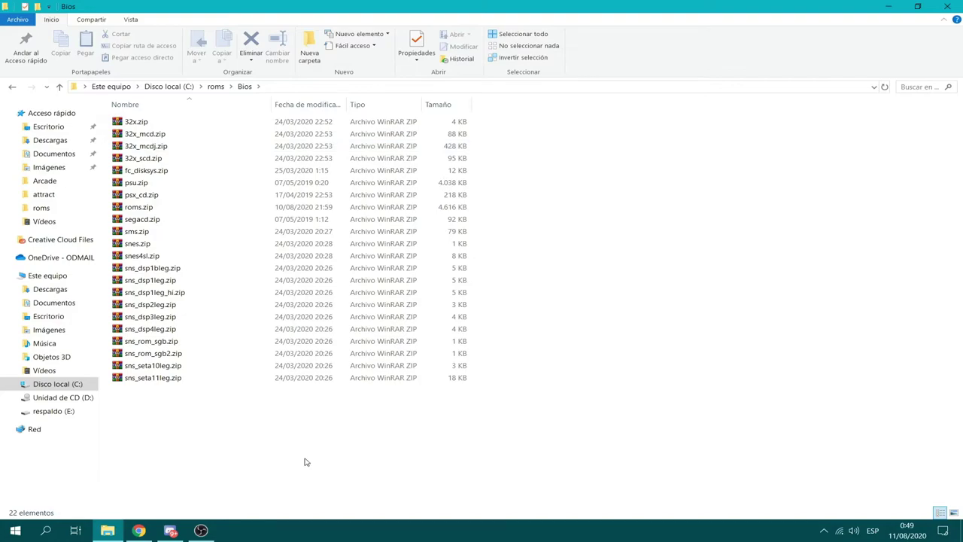
pyautogui.moveTo(304, 461); pyautogui.dragTo(105, 113)
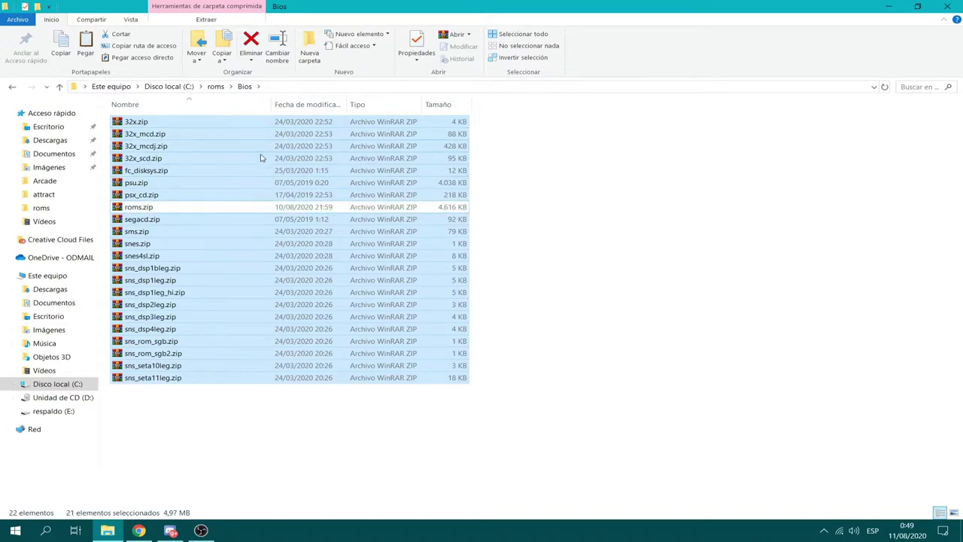
# - Paste the BIOS zips into C:\attract\emuladores\consolas\roms and delete dir.txt from that folder
pyautogui.click(12, 88)
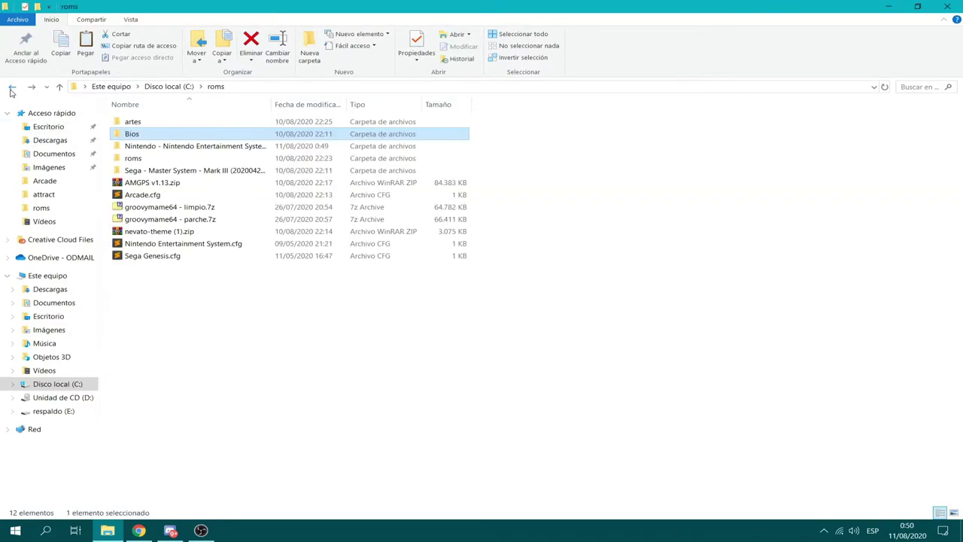
pyautogui.click(12, 88)
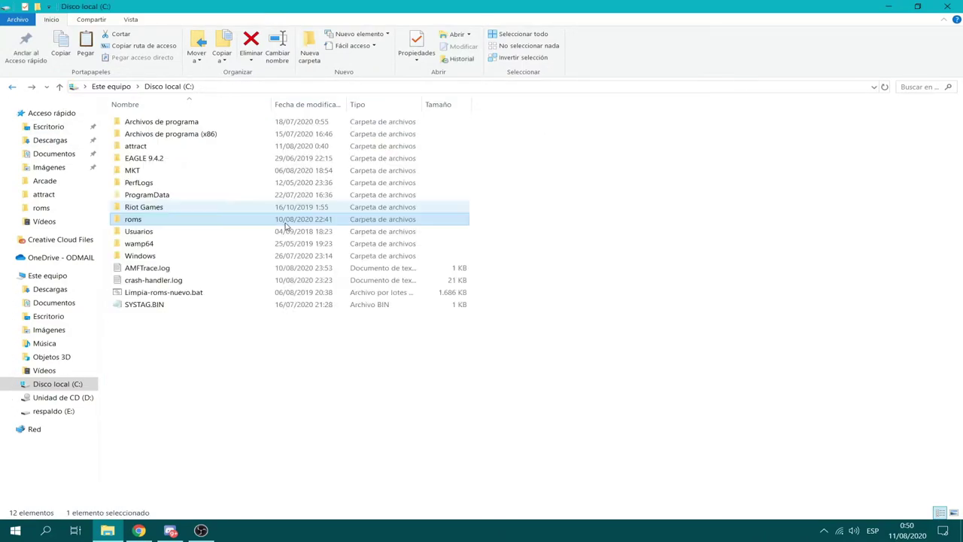
pyautogui.doubleClick(151, 143)
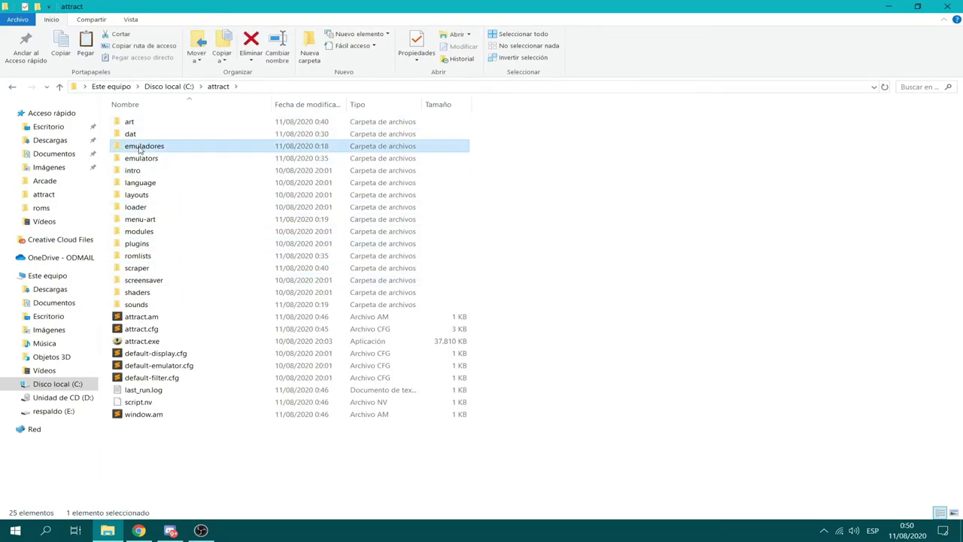
pyautogui.doubleClick(153, 145)
pyautogui.doubleClick(153, 136)
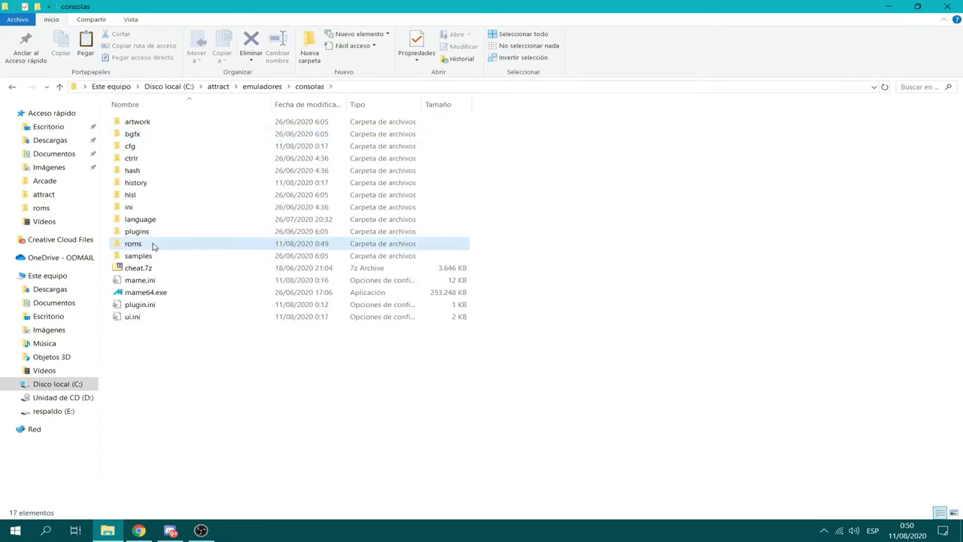
pyautogui.doubleClick(150, 243)
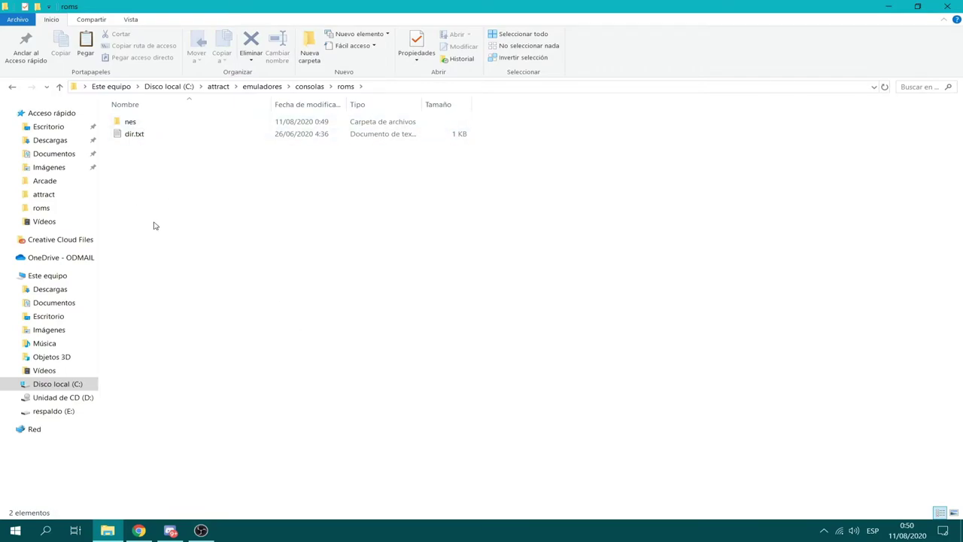
pyautogui.hotkey('ctrl', 'v')
pyautogui.click(140, 184)
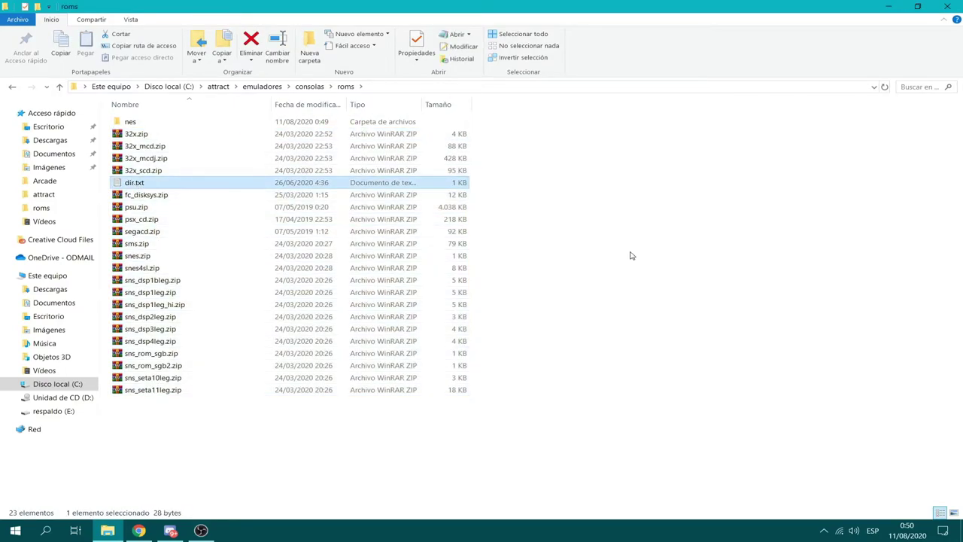
pyautogui.press('Delete')
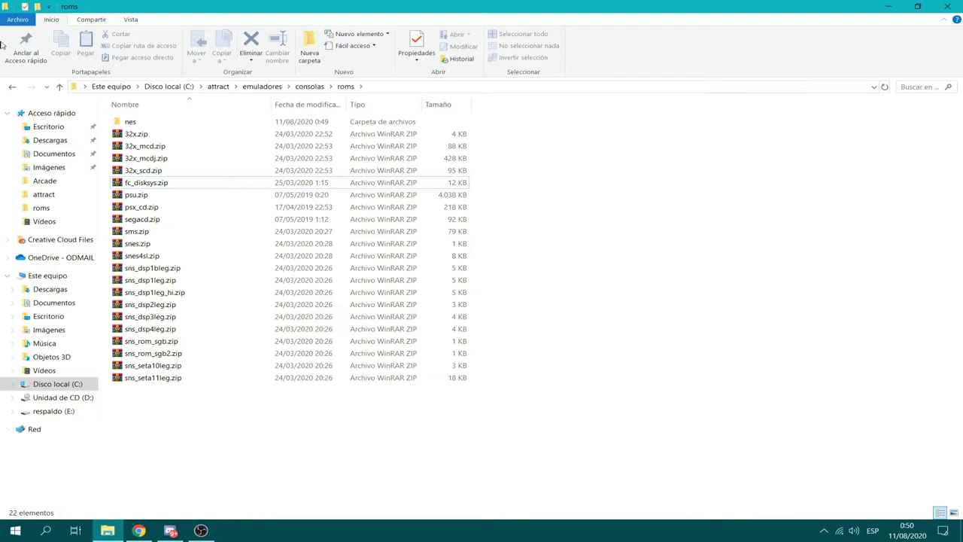
# - Create a folder named sms beside nes in the consolas roms folder, then return to consolas
pyautogui.click(12, 86)
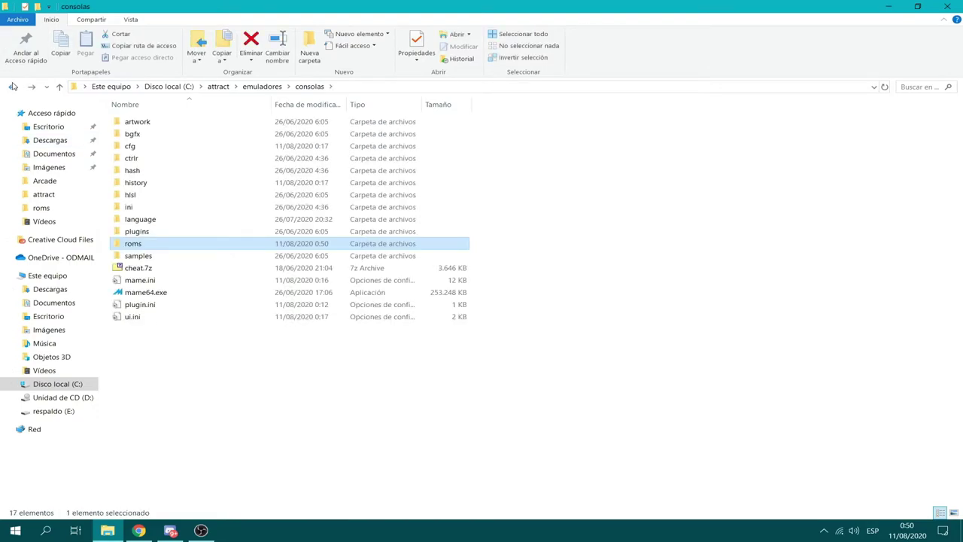
pyautogui.click(12, 85)
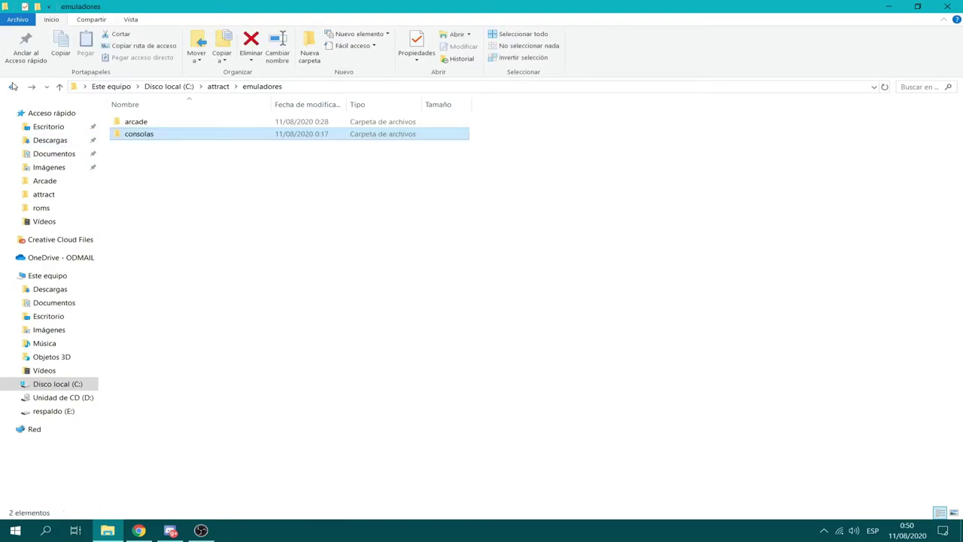
pyautogui.doubleClick(138, 141)
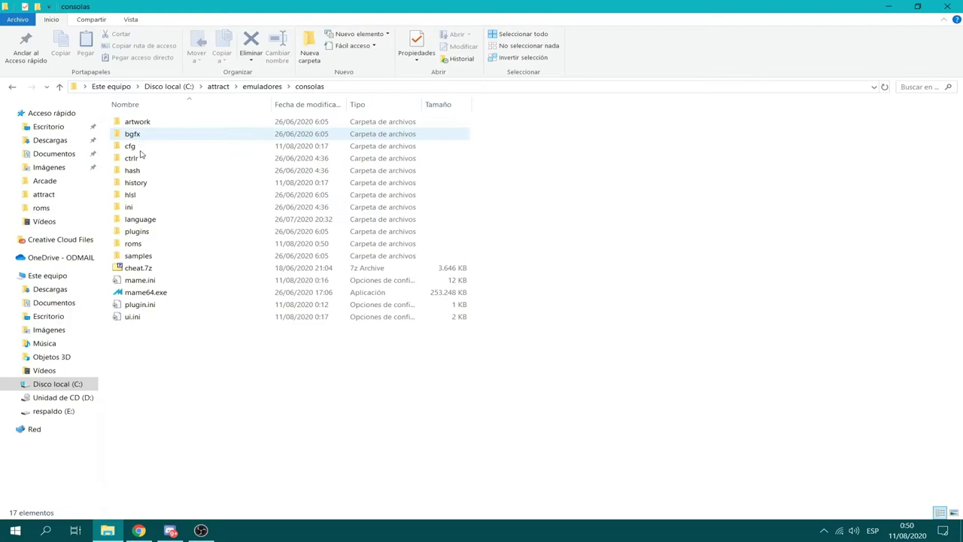
pyautogui.doubleClick(136, 246)
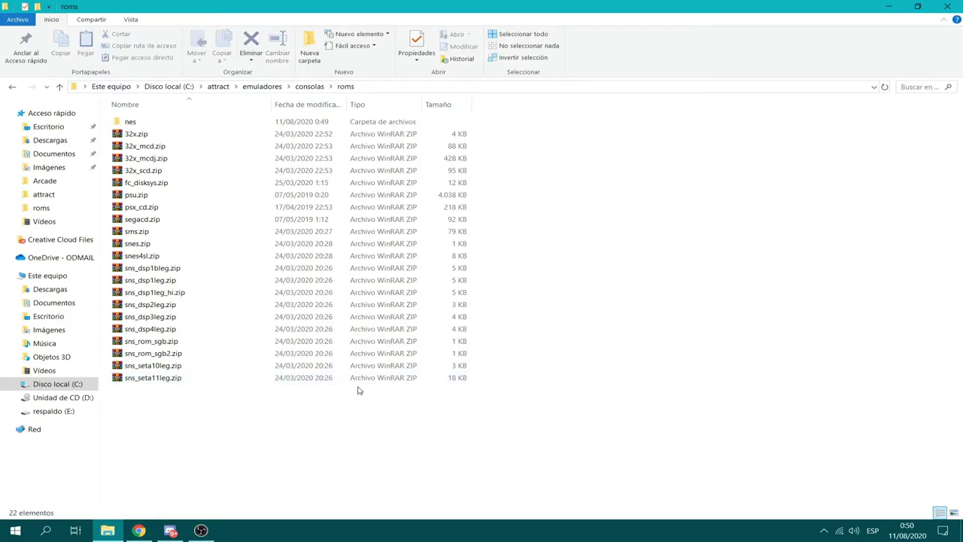
pyautogui.click(319, 48)
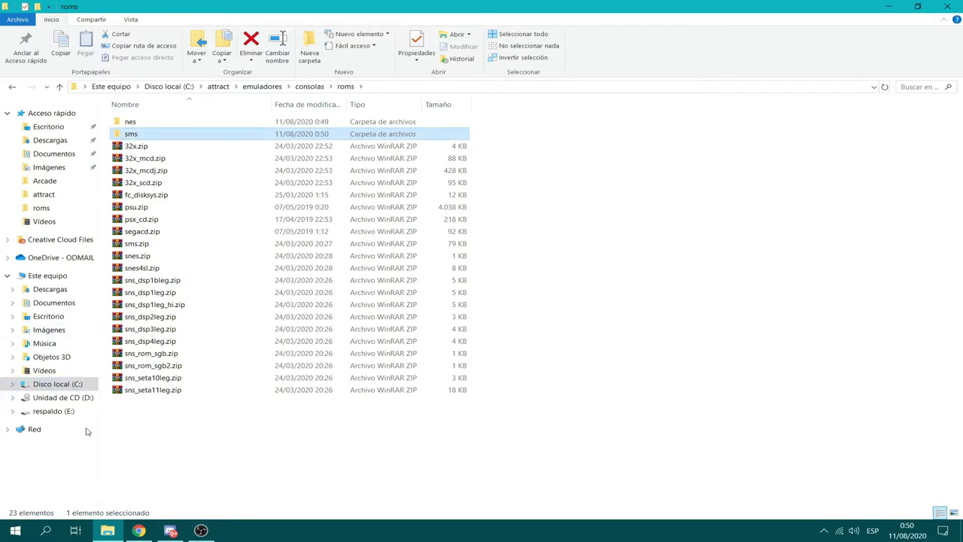
pyautogui.click(13, 89)
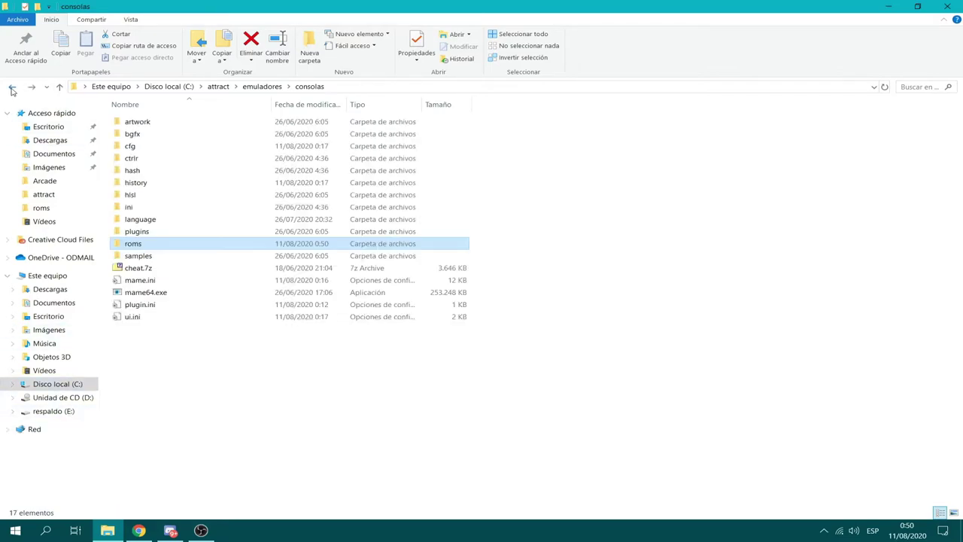
# - In C:\roms, open the Sega - Master System - Mark III folder and search it for "(usa)"
pyautogui.click(12, 88)
pyautogui.click(12, 88)
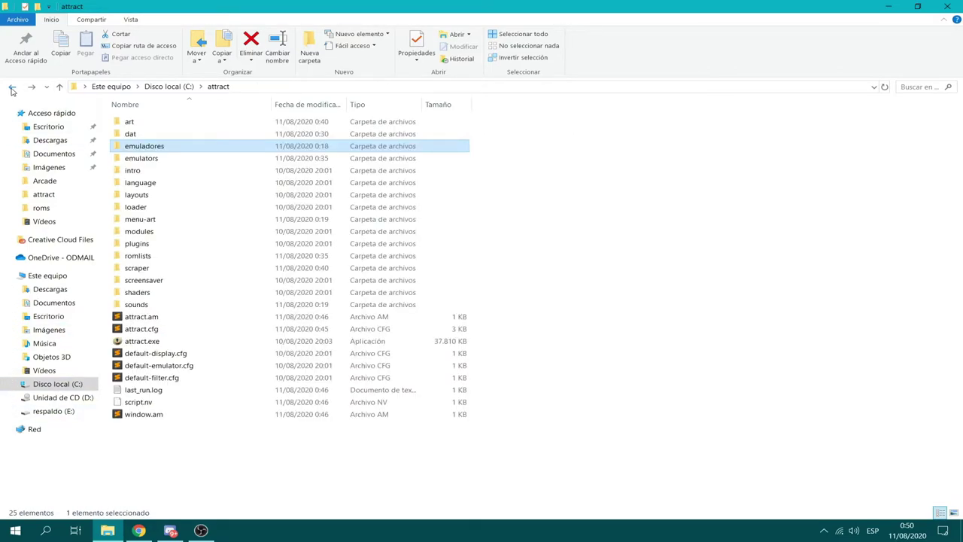
pyautogui.click(12, 88)
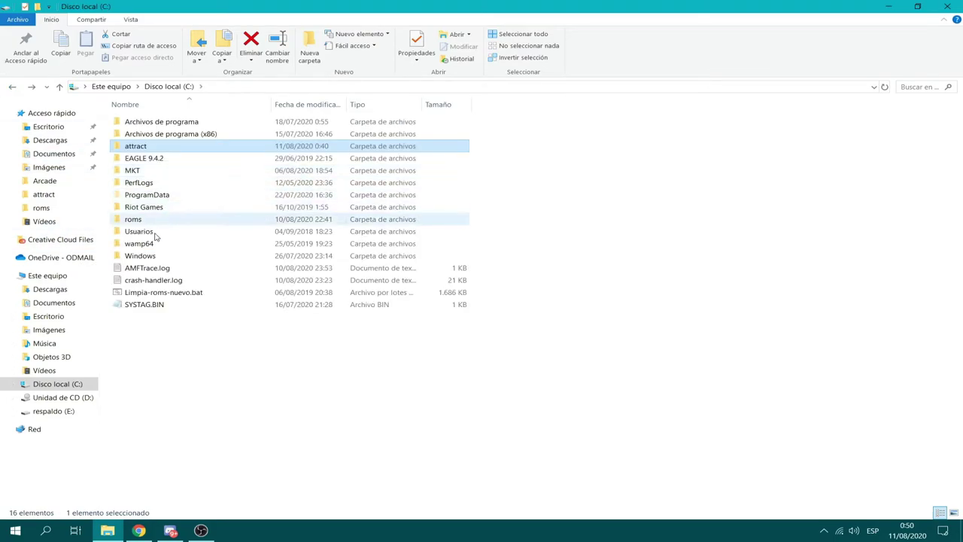
pyautogui.doubleClick(138, 219)
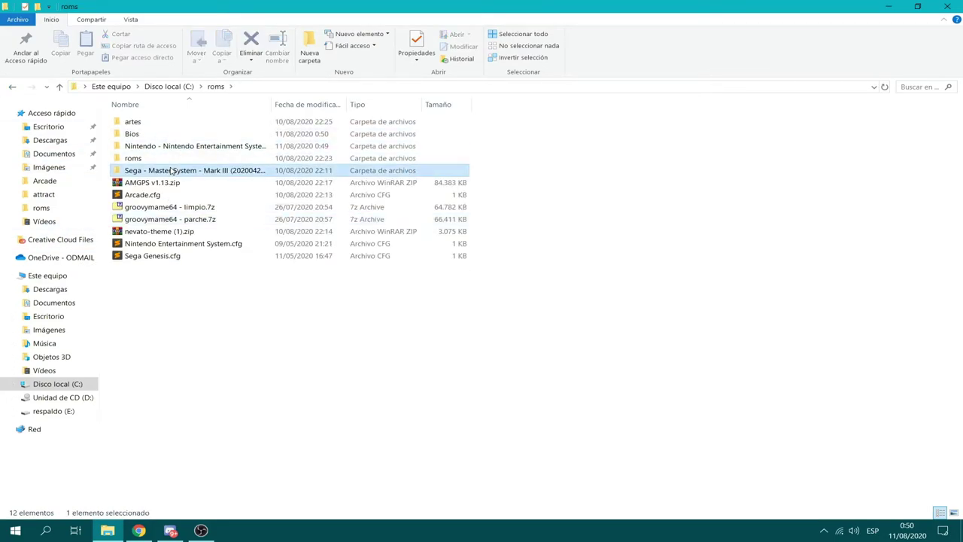
pyautogui.doubleClick(185, 170)
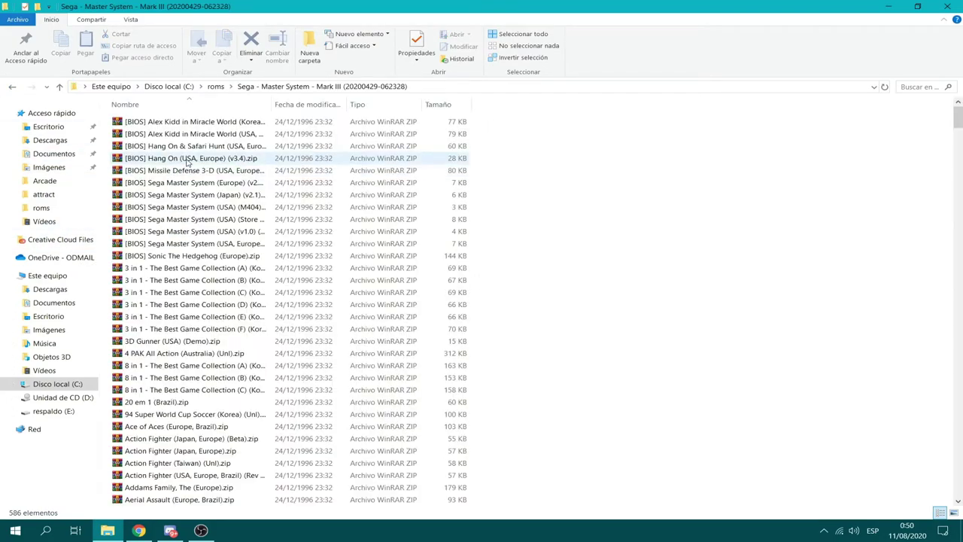
pyautogui.click(911, 89)
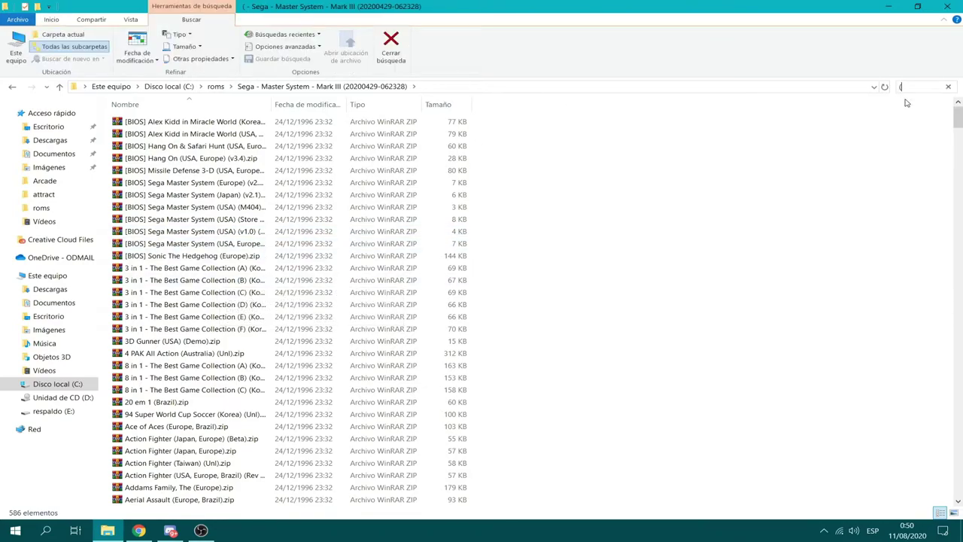
pyautogui.write('(usa)')
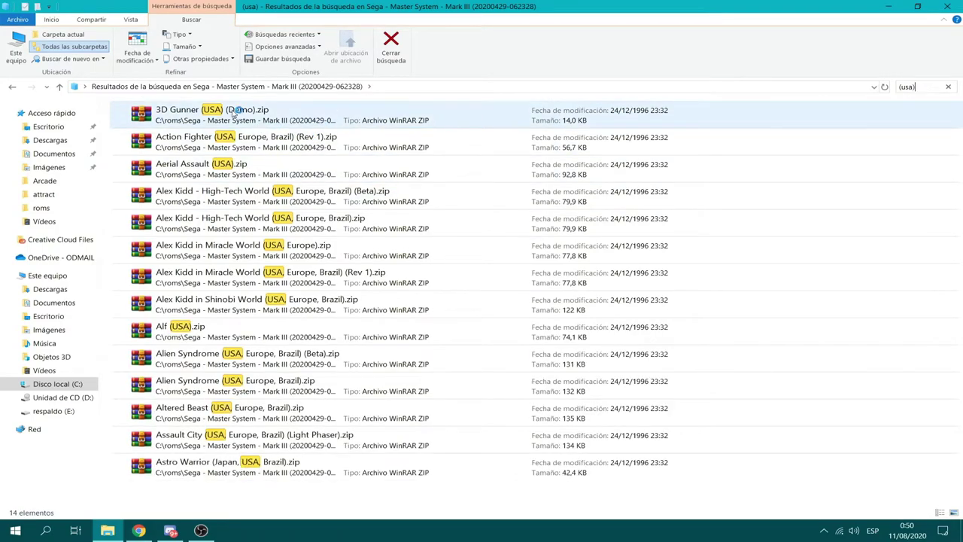
pyautogui.scroll(-5, 377, 282)
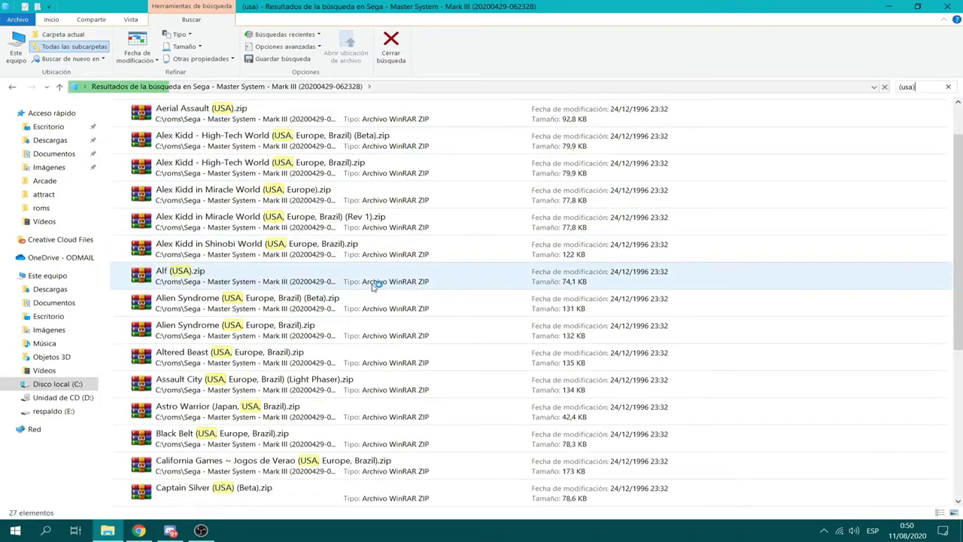
pyautogui.scroll(2, 377, 296)
pyautogui.scroll(3, 374, 293)
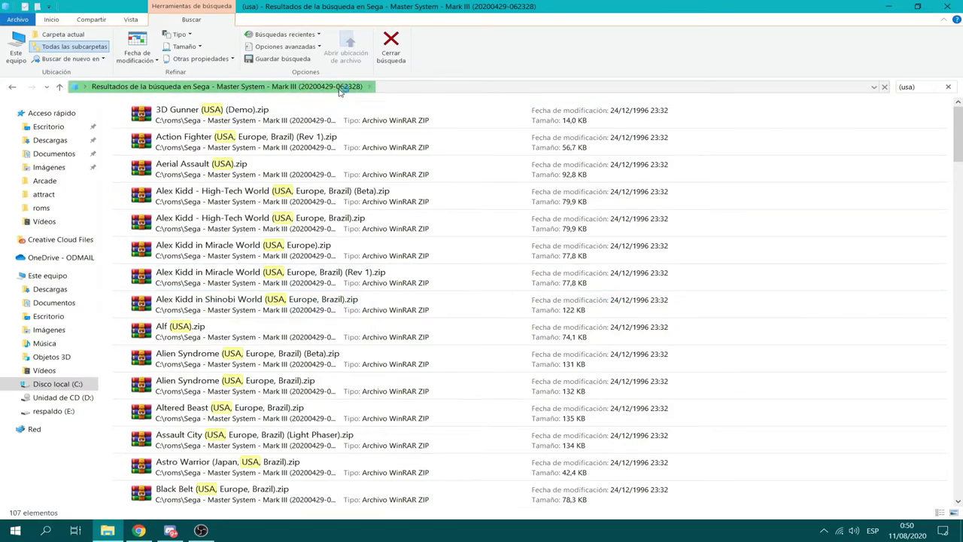
# - Select the search results from 3D Gunner (USA) (Demo).zip through Zillion (USA, Europe) (Rev 1).zip and copy them
pyautogui.click(299, 111)
pyautogui.moveTo(958, 113); pyautogui.dragTo(958, 497)
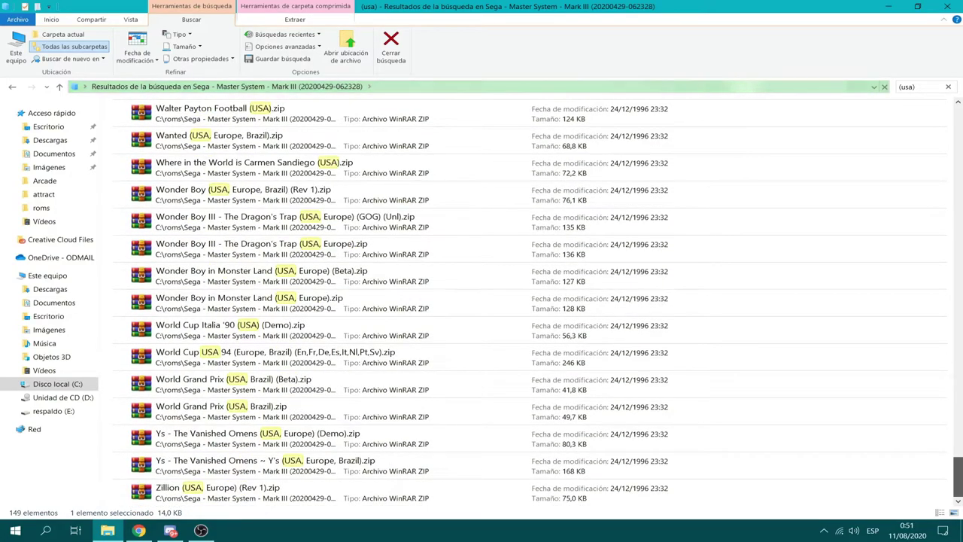
pyautogui.keyDown('shift'); pyautogui.click(514, 487); pyautogui.keyUp('shift')
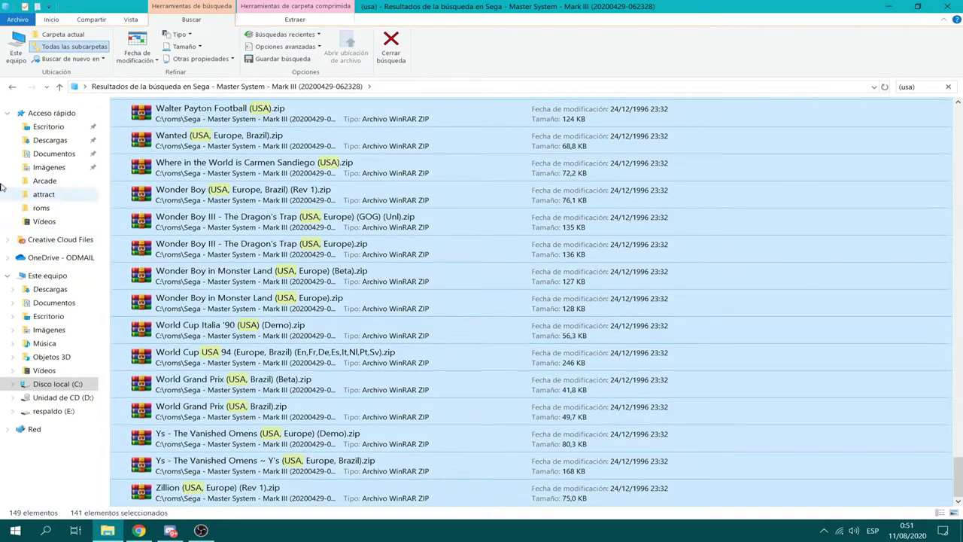
# - Paste the copied Master System USA zips into C:\attract\emuladores\consolas\roms\sms
pyautogui.click(12, 87)
pyautogui.click(13, 87)
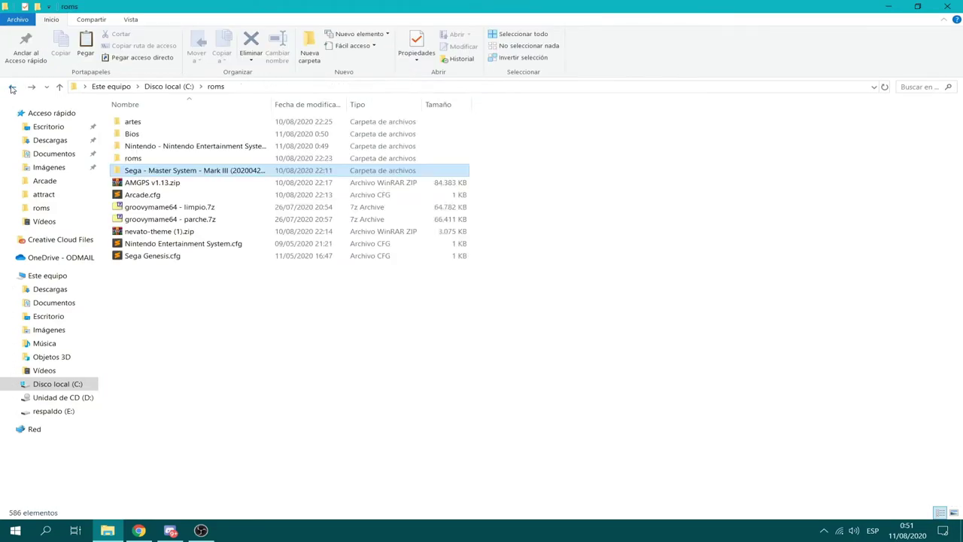
pyautogui.click(12, 87)
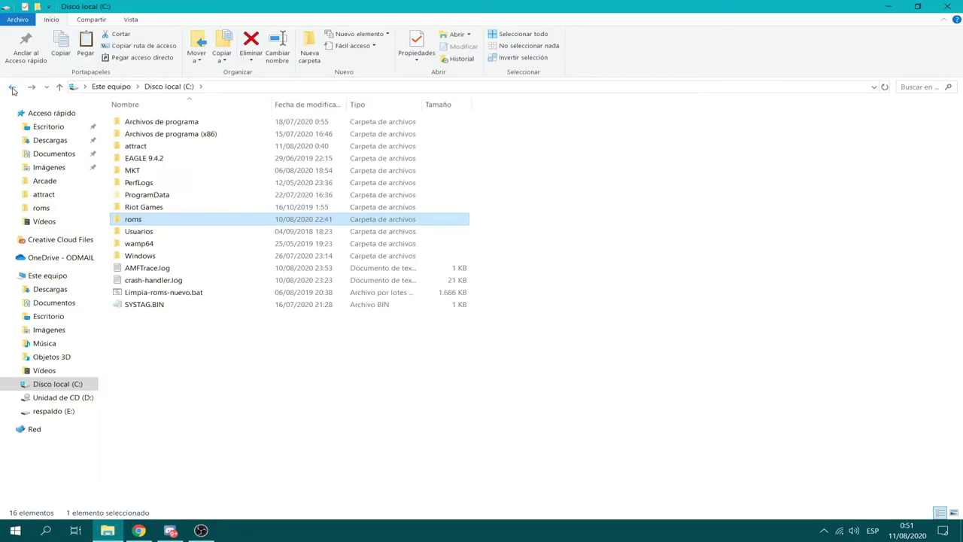
pyautogui.click(12, 87)
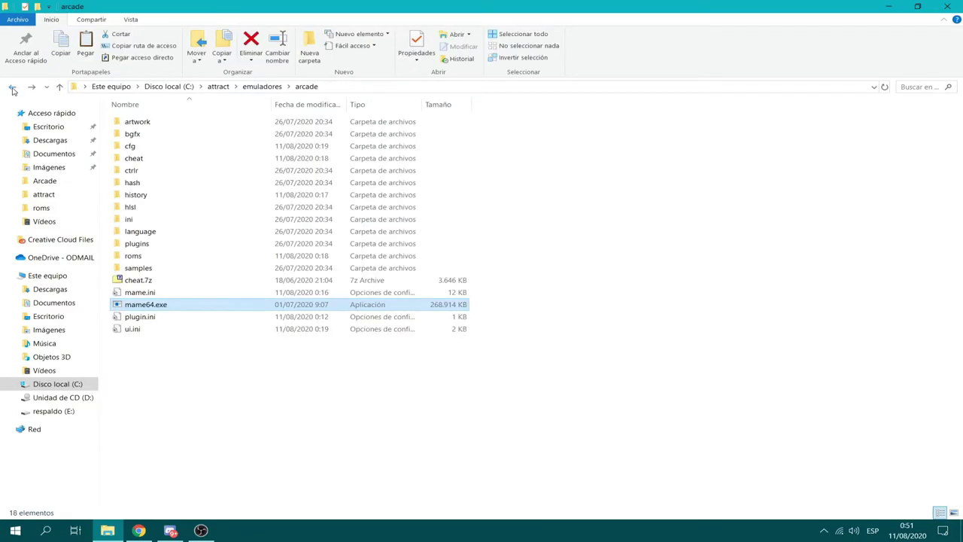
pyautogui.doubleClick(135, 257)
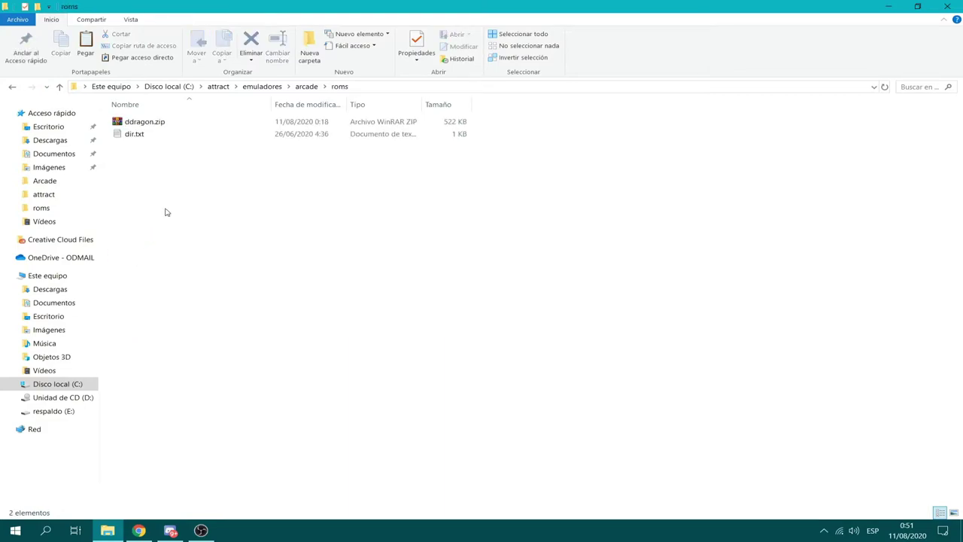
pyautogui.click(262, 87)
pyautogui.doubleClick(141, 135)
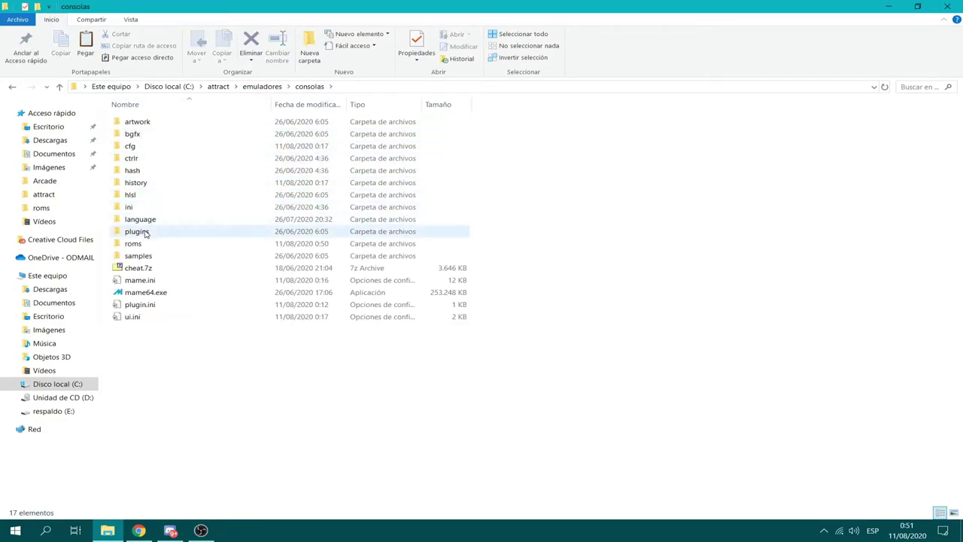
pyautogui.doubleClick(136, 243)
pyautogui.click(140, 134)
pyautogui.doubleClick(140, 134)
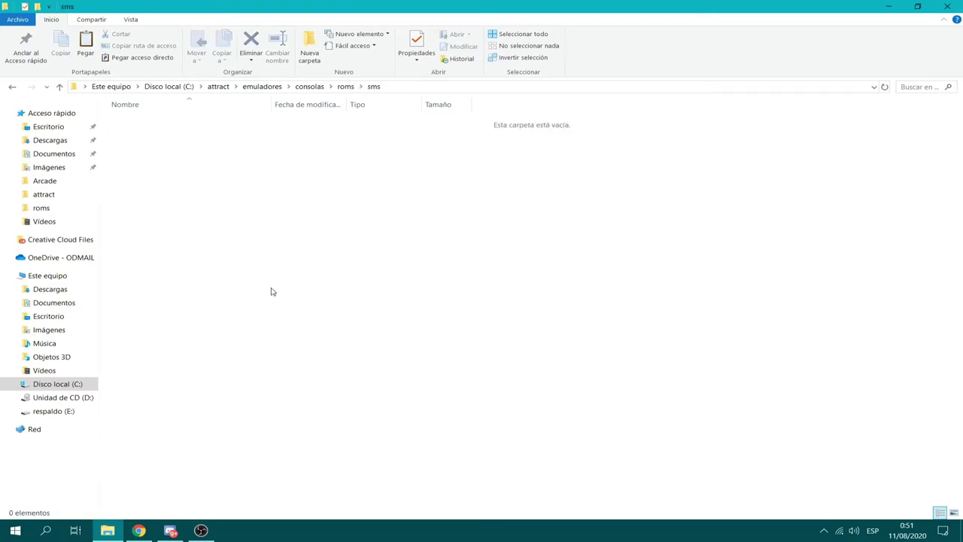
pyautogui.hotkey('ctrl', 'v')
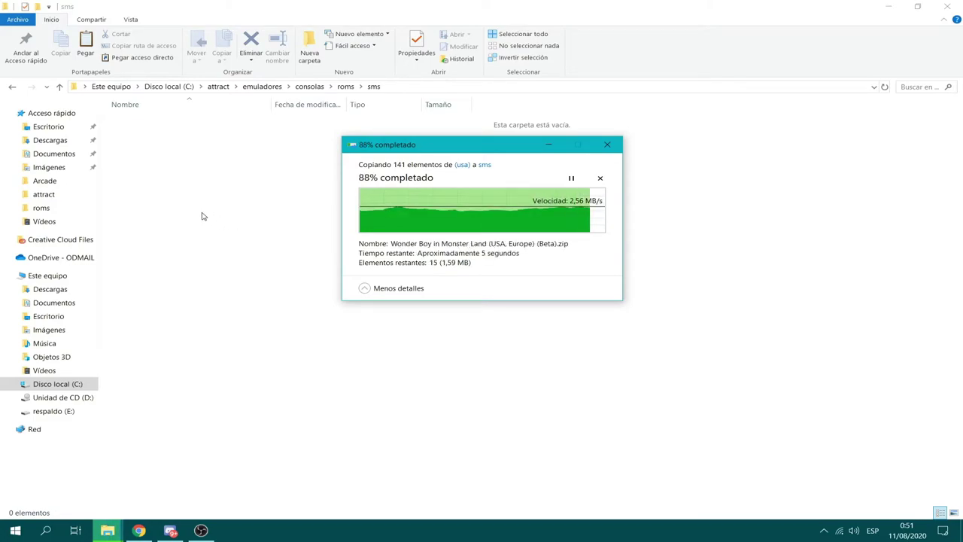
pyautogui.click(676, 263)
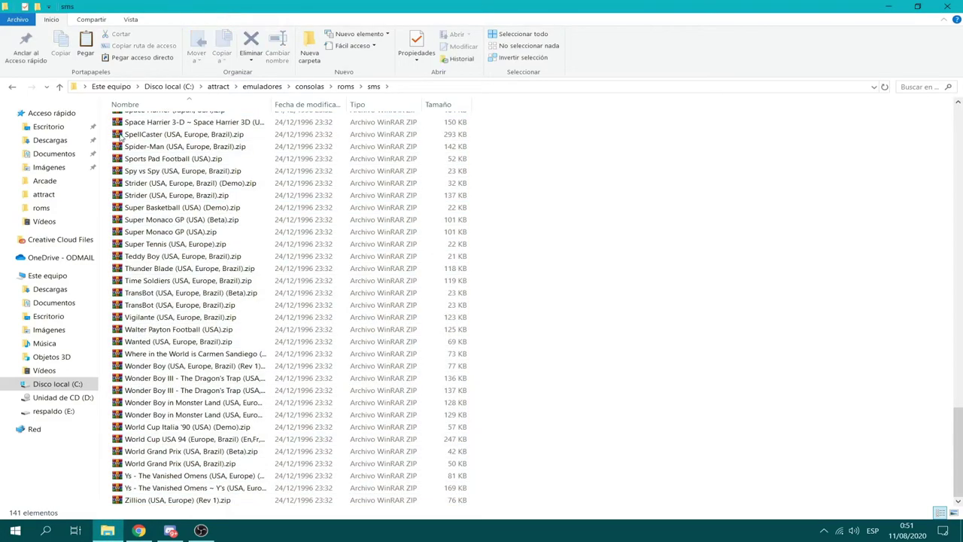
# - Return to the consolas roms folder, look over the BIOS zips and inspect the contents of sms.zip, closing the archive again
pyautogui.click(12, 87)
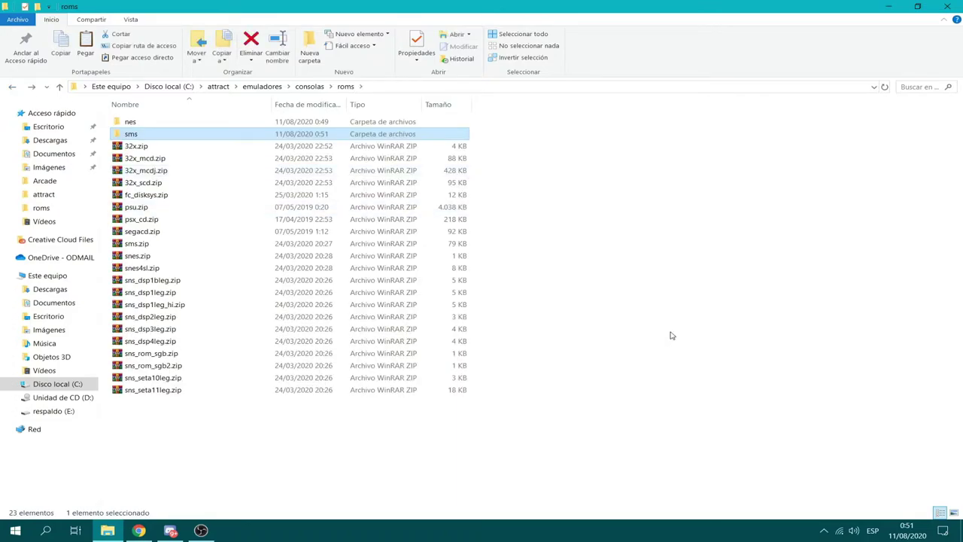
pyautogui.click(614, 335)
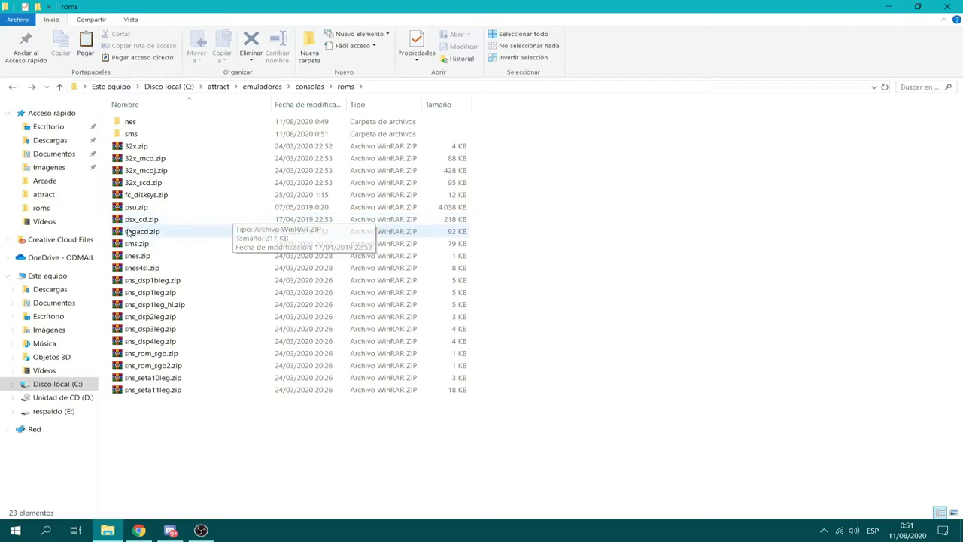
pyautogui.click(148, 150)
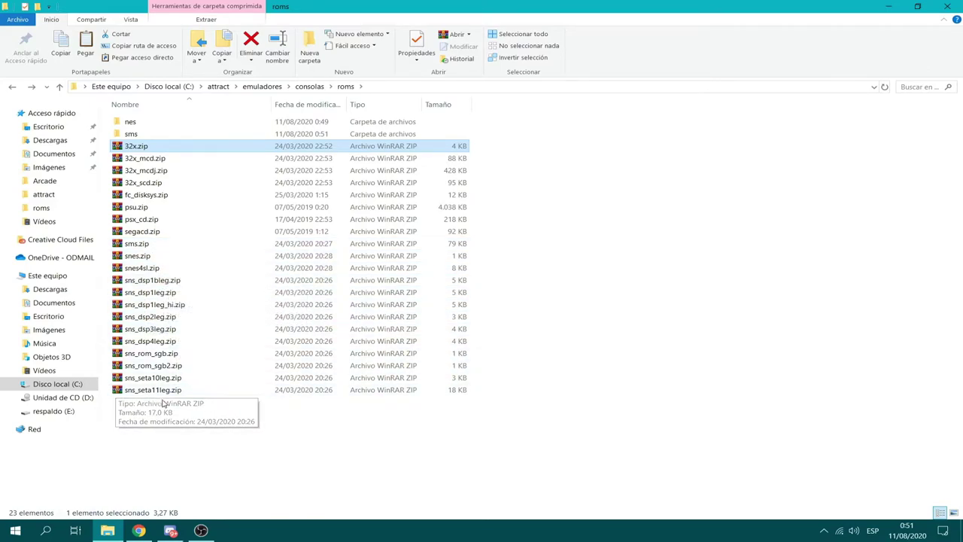
pyautogui.click(171, 245)
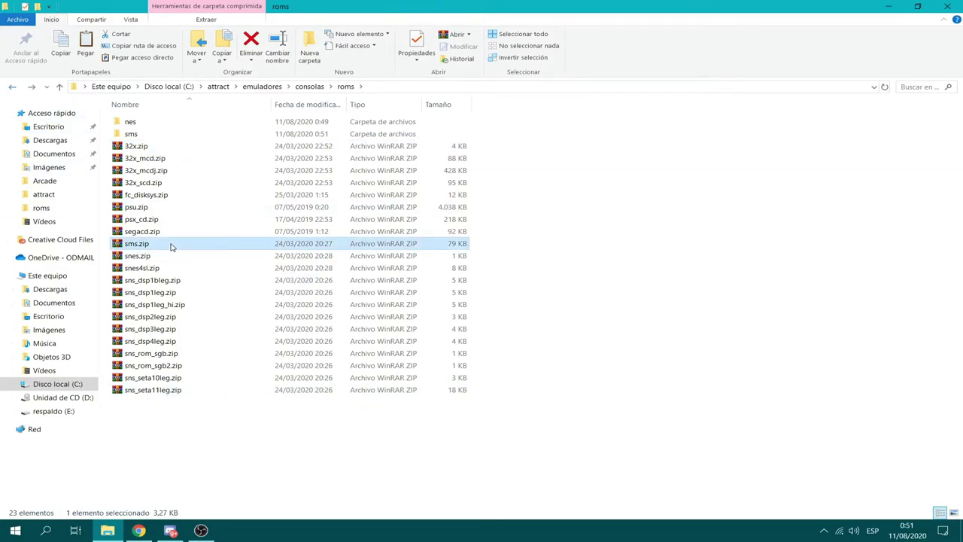
pyautogui.doubleClick(198, 243)
pyautogui.click(666, 64)
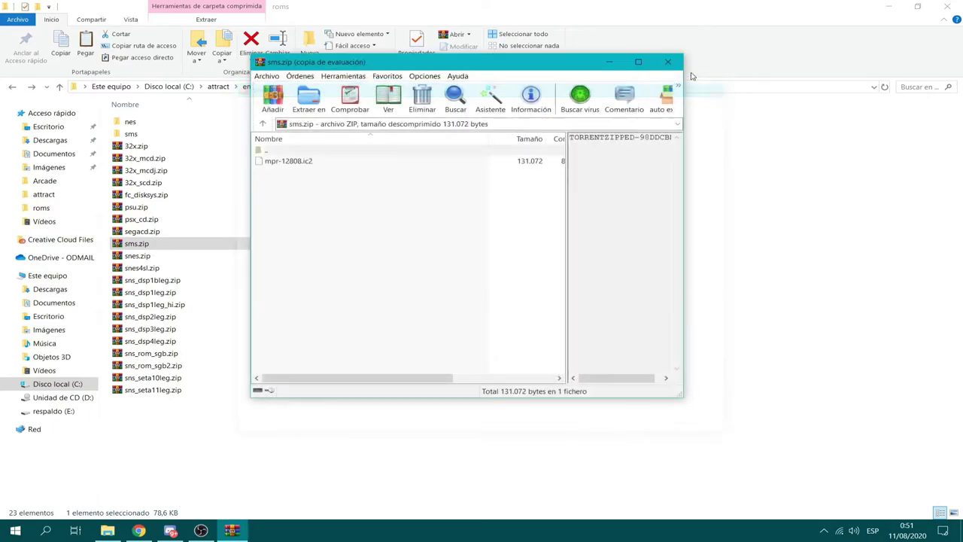
pyautogui.click(673, 62)
pyautogui.click(273, 402)
# - Launch mame64.exe from the consolas folder and filter the machine list to Disponible
pyautogui.click(12, 87)
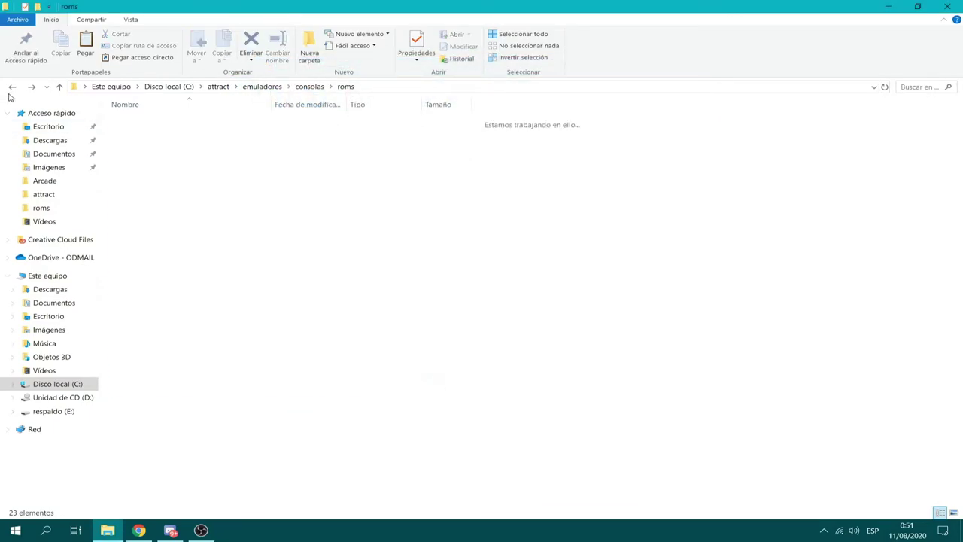
pyautogui.click(199, 295)
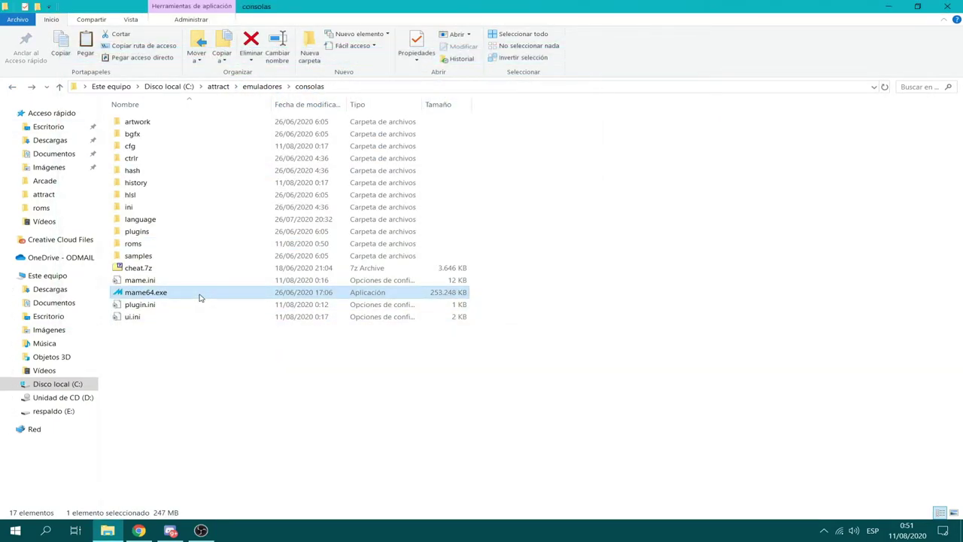
pyautogui.doubleClick(143, 292)
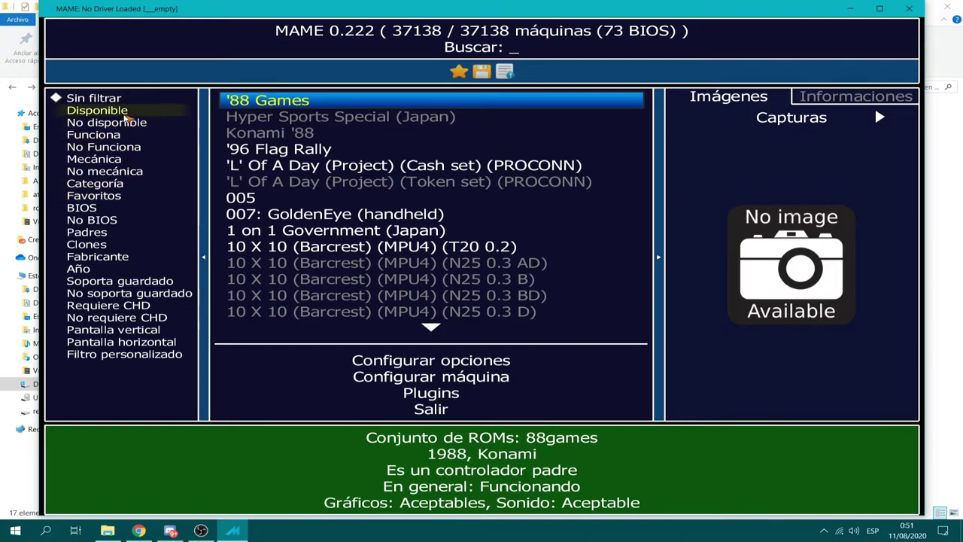
pyautogui.click(123, 114)
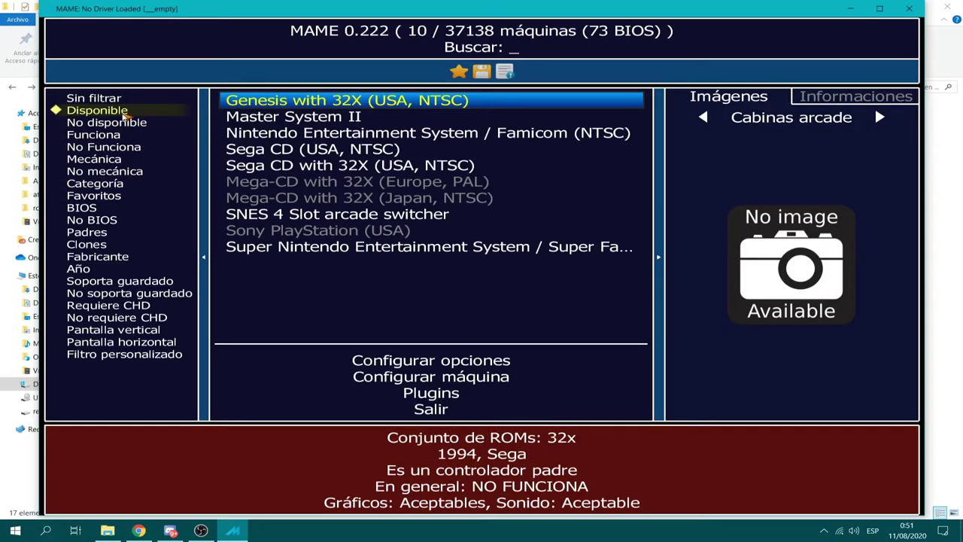
# - Review the details of the available Master System II, Genesis with 32X and Nintendo Entertainment System / Famicom machines
pyautogui.click(301, 117)
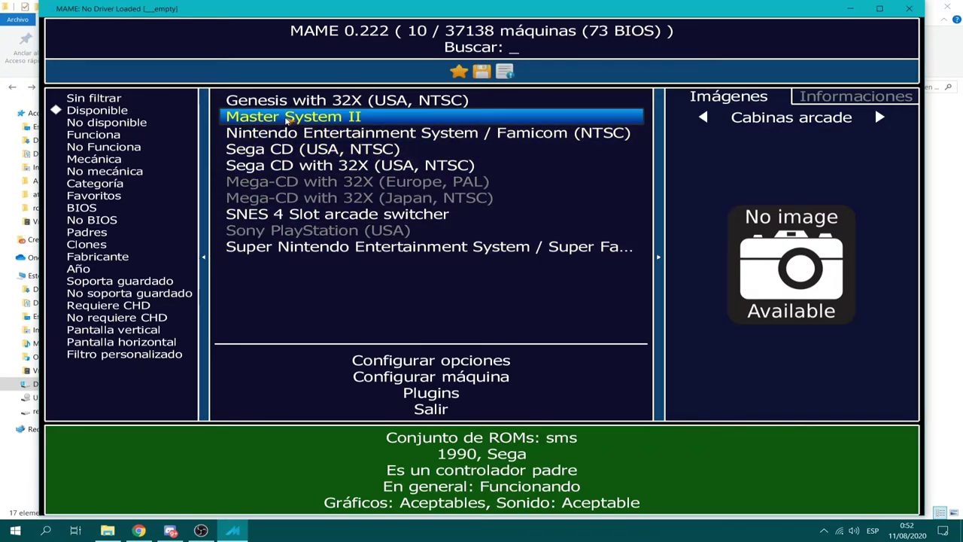
pyautogui.click(334, 102)
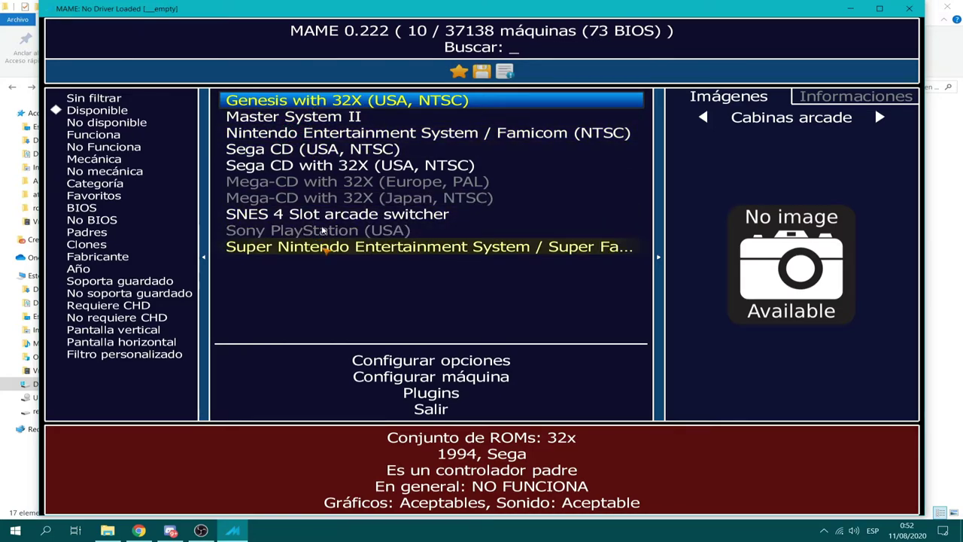
pyautogui.click(295, 136)
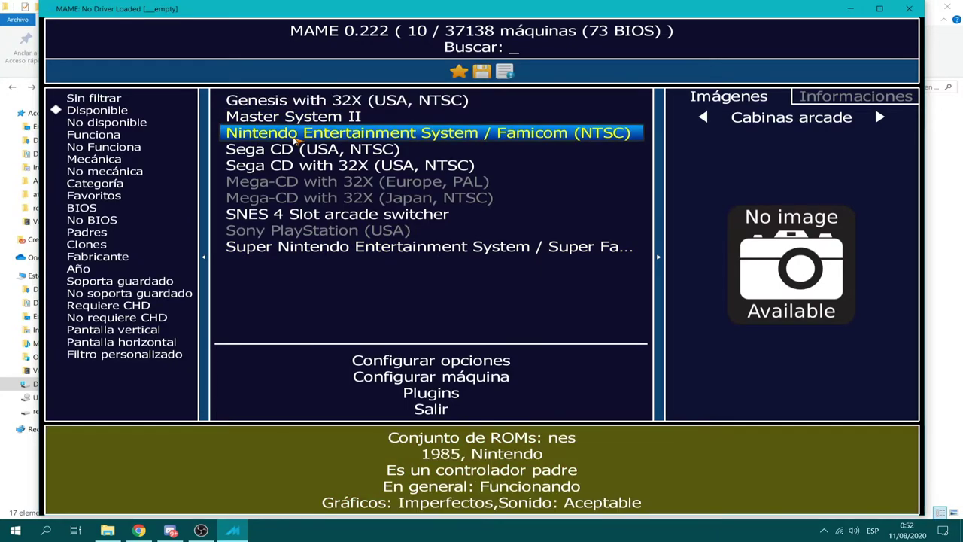
pyautogui.click(298, 117)
pyautogui.click(299, 133)
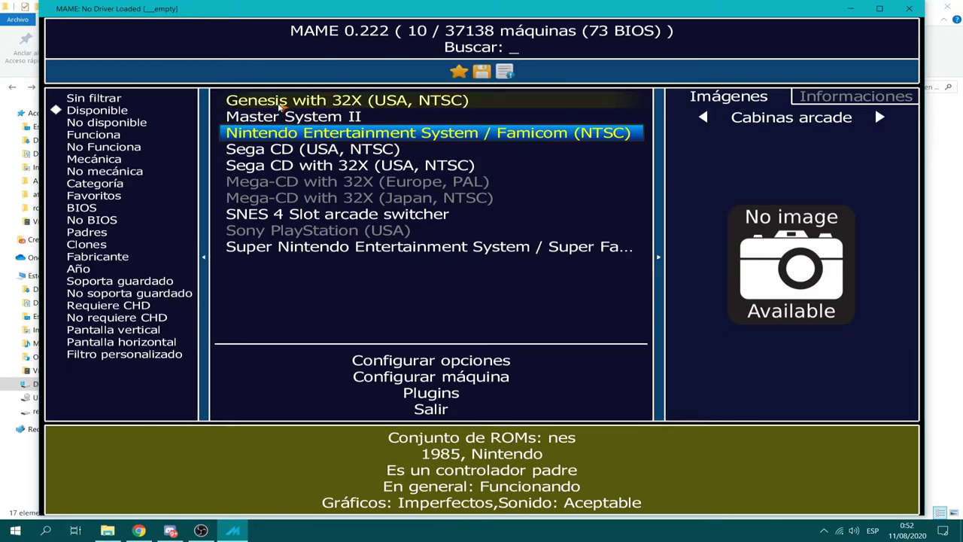
pyautogui.click(268, 118)
pyautogui.press('Down')
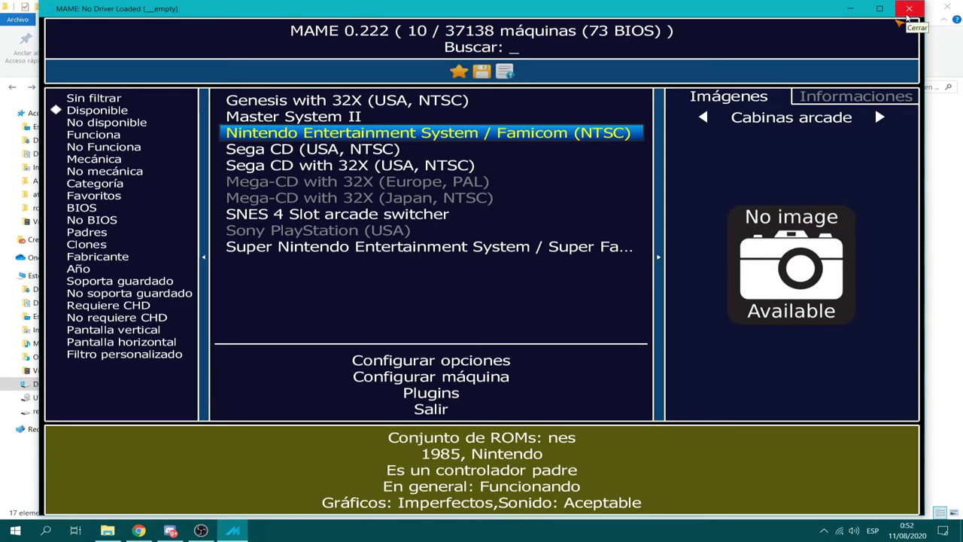
# - Open the Nintendo Entertainment System / Famicom (NTSC) software list and filter it to Disponible
pyautogui.click(433, 134)
pyautogui.scroll(-9, 361, 225)
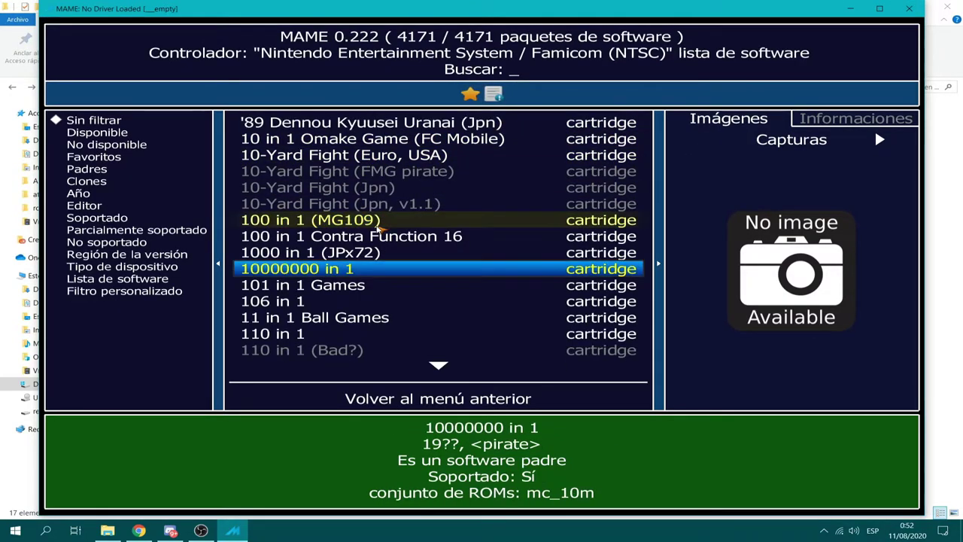
pyautogui.scroll(-5, 307, 292)
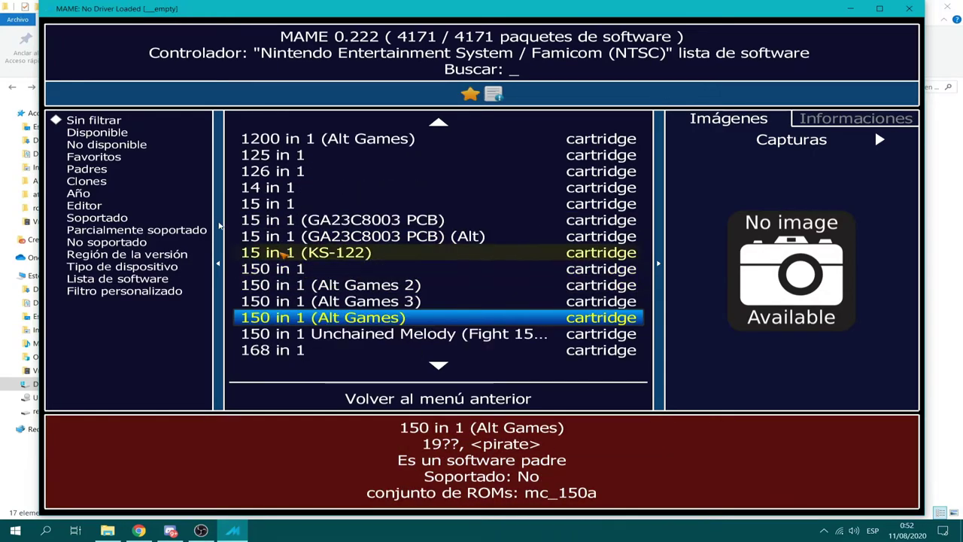
pyautogui.click(97, 131)
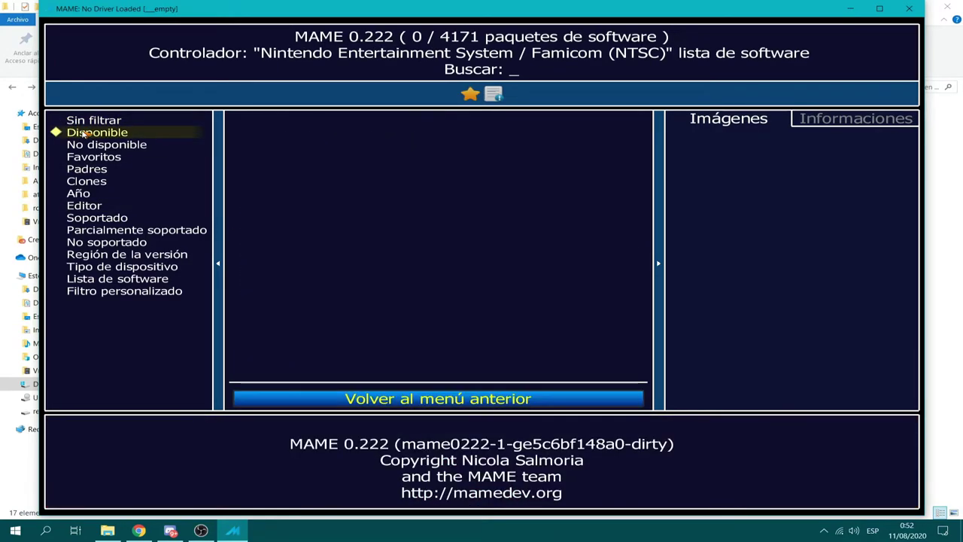
# - Close MAME and look over the NES game zips in the consolas roms folder
pyautogui.click(911, 9)
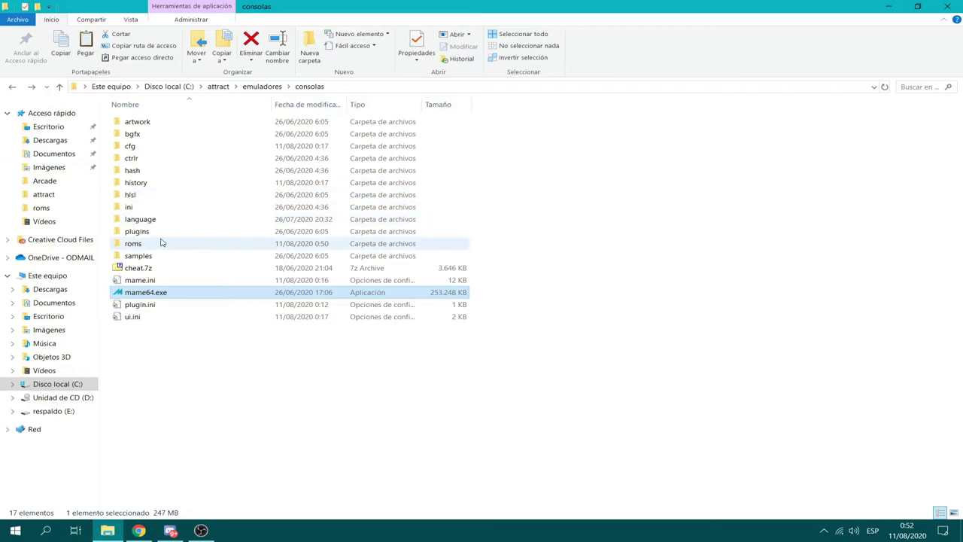
pyautogui.doubleClick(161, 242)
pyautogui.doubleClick(132, 123)
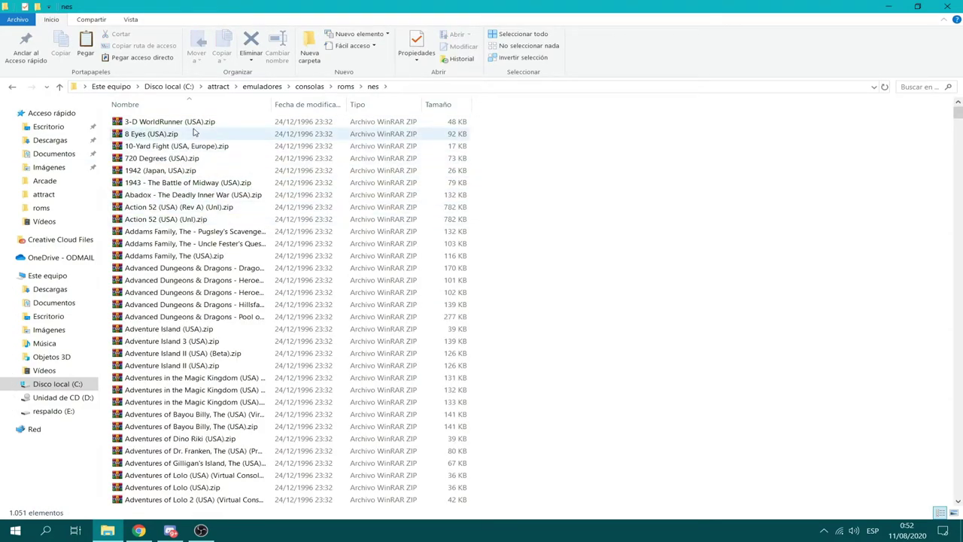
pyautogui.click(188, 121)
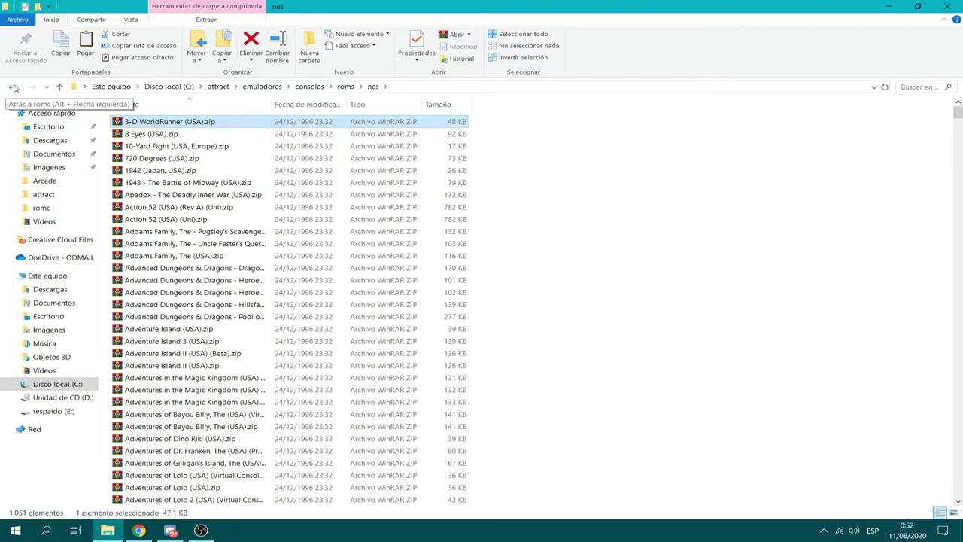
# - Return to the attract folder, launch attract.exe and open the Attract-Mode configuration
pyautogui.click(14, 88)
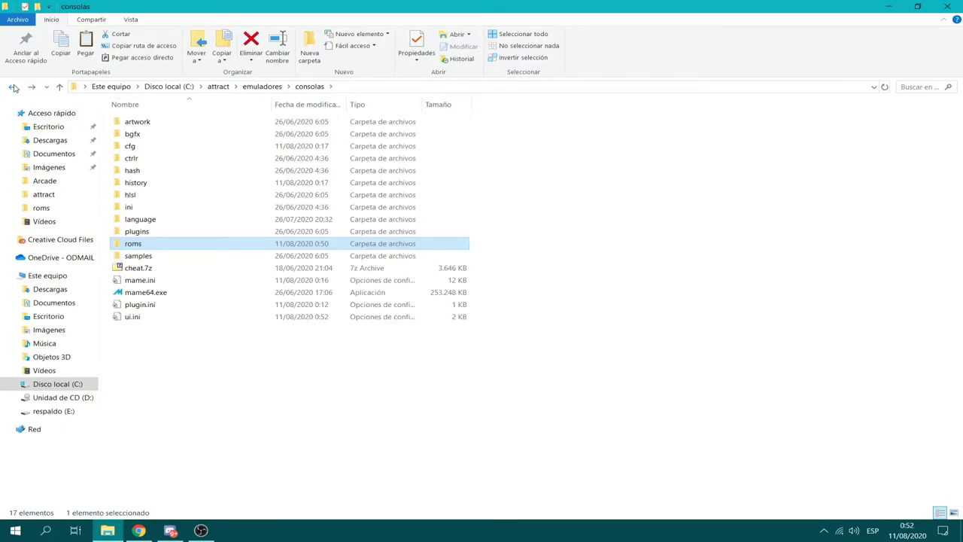
pyautogui.click(14, 88)
pyautogui.click(13, 87)
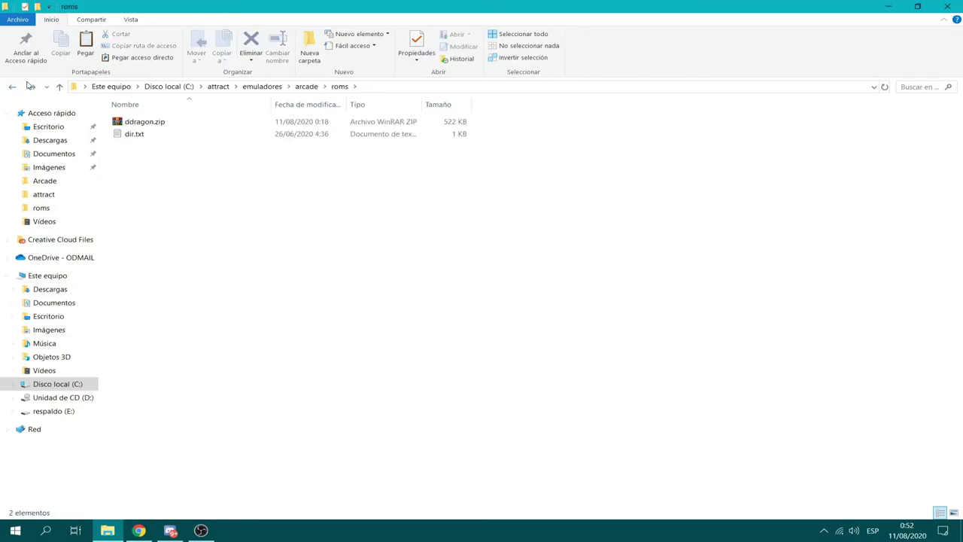
pyautogui.click(232, 91)
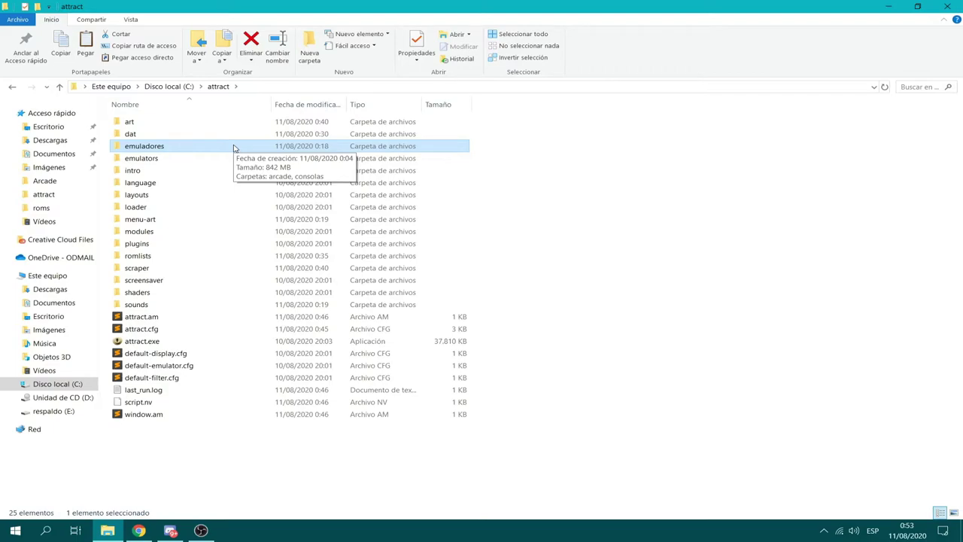
pyautogui.click(158, 343)
pyautogui.press('Return')
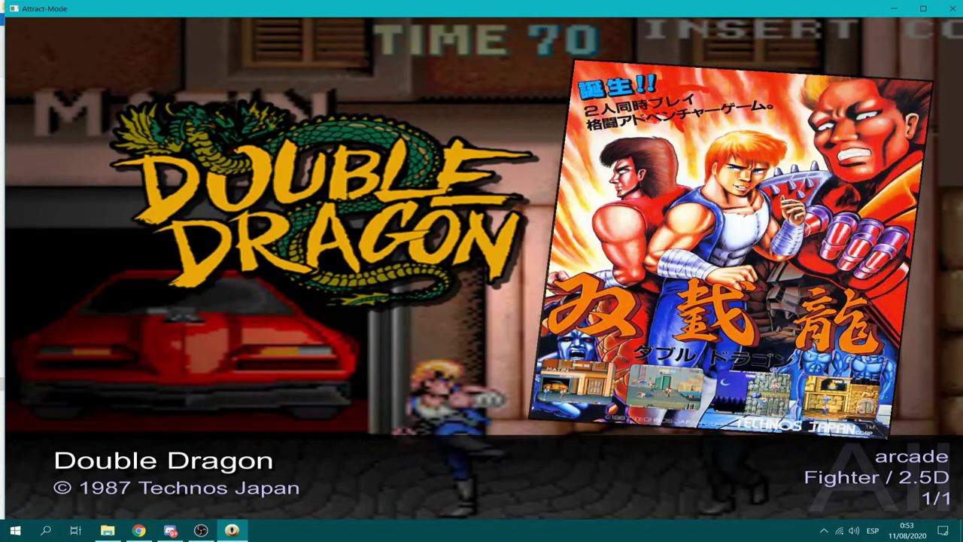
pyautogui.press('Tab')
pyautogui.press('Up')
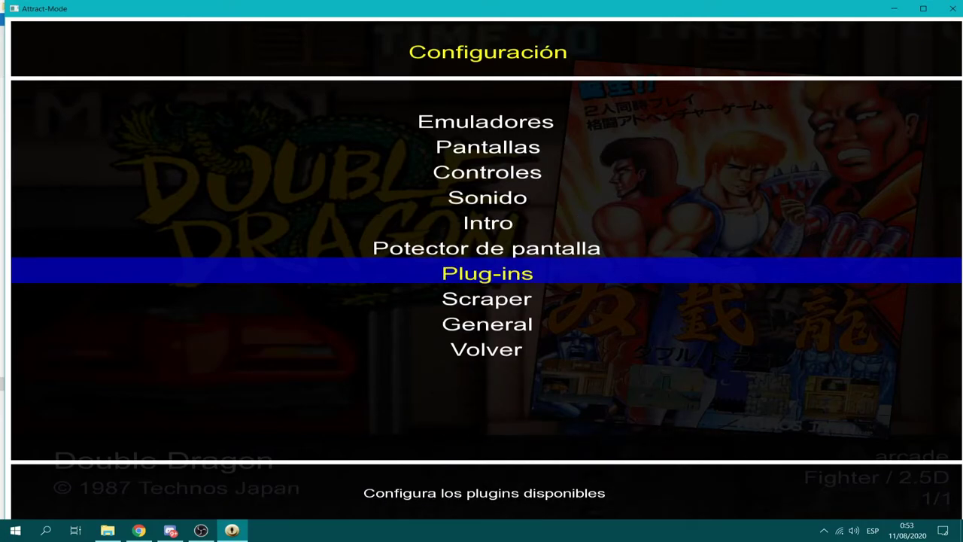
# - Lower the Attract-Mode application's volume almost to the minimum in the Windows volume mixer and close the mixer
pyautogui.rightClick(854, 530)
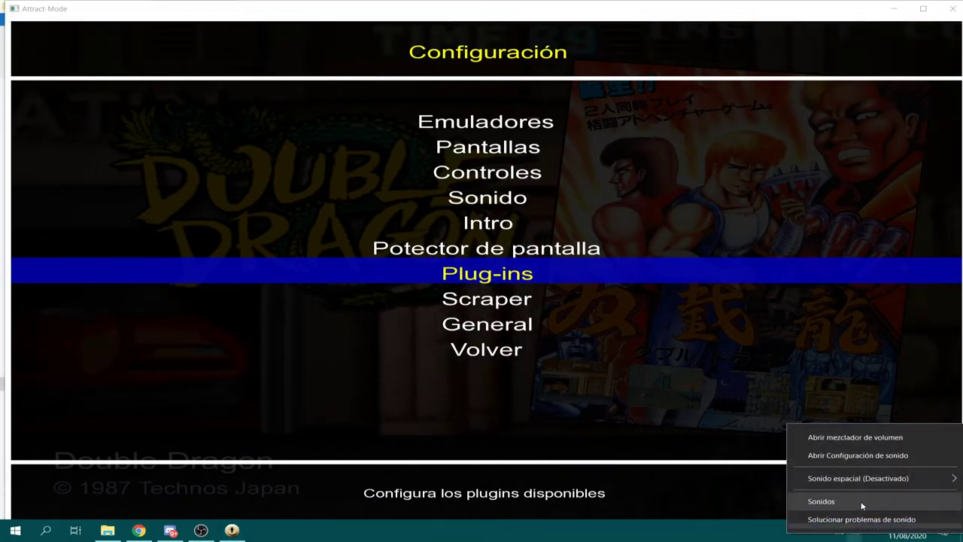
pyautogui.click(856, 437)
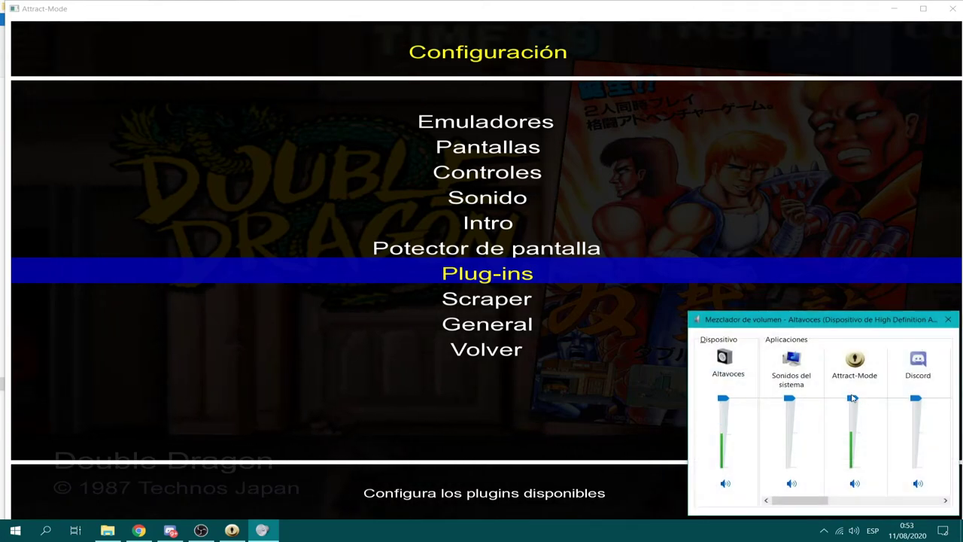
pyautogui.moveTo(853, 398); pyautogui.dragTo(853, 464)
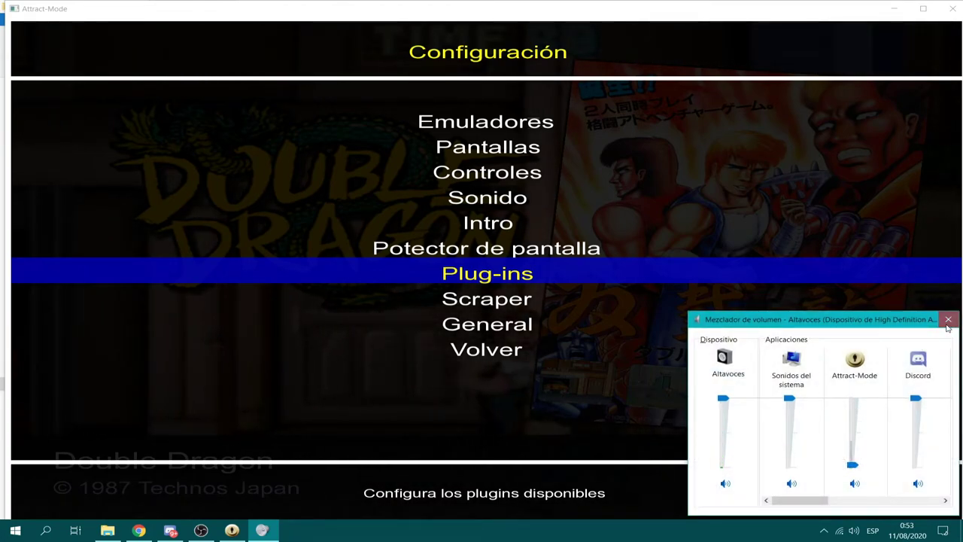
pyautogui.click(949, 320)
# - Add a new emulator named Nintendo Entertainment System in the emulator configuration
pyautogui.press('Up')
pyautogui.press('Up')
pyautogui.press('Up')
pyautogui.press('Up')
pyautogui.press('Up')
pyautogui.press('Up')
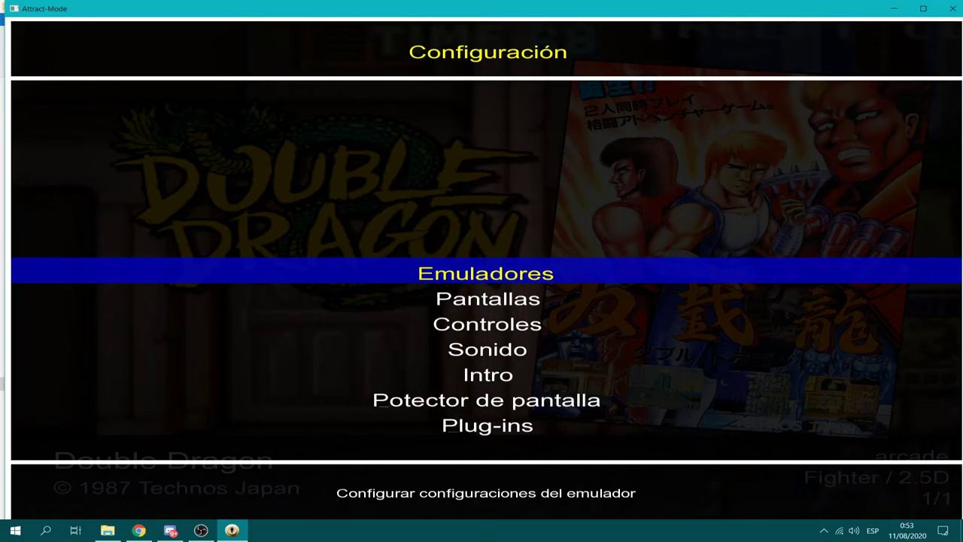
pyautogui.press('Return')
pyautogui.press('Down')
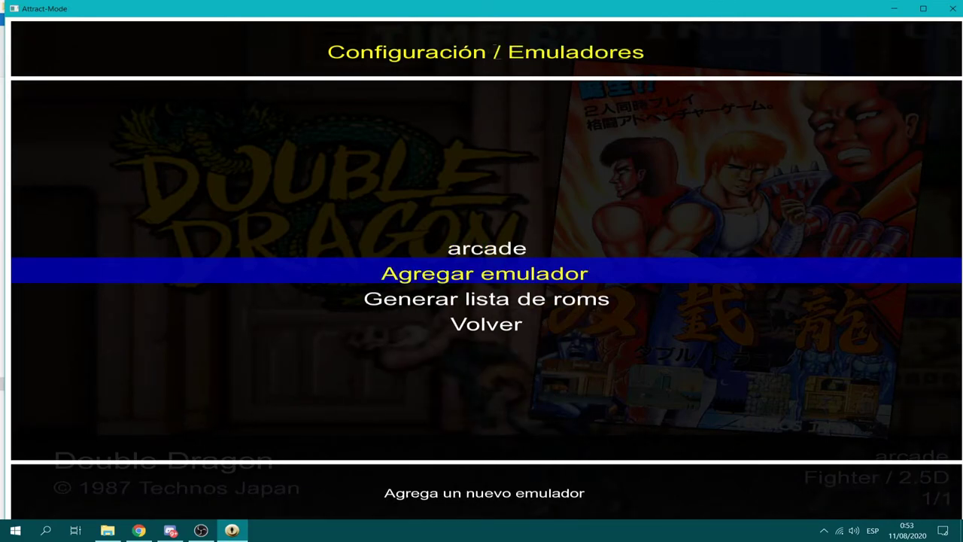
pyautogui.press('Return')
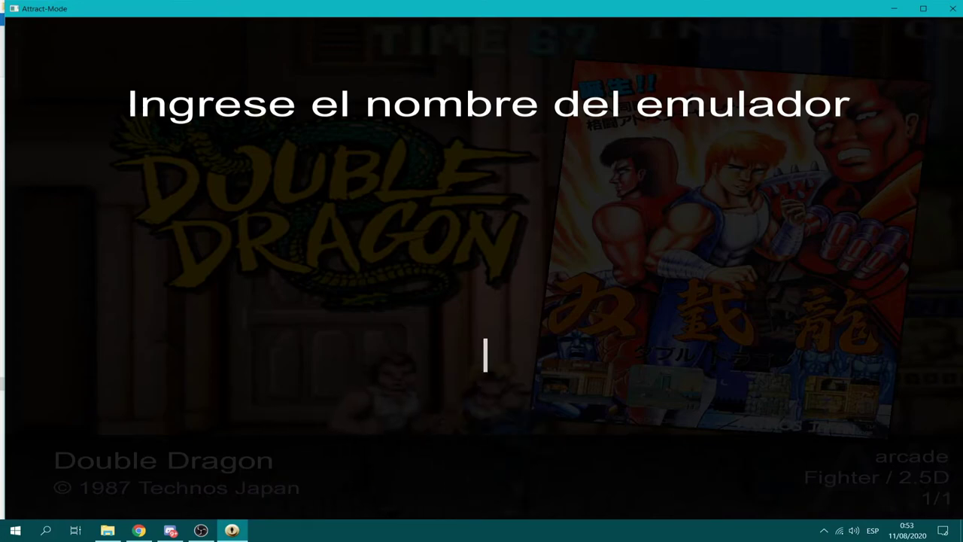
pyautogui.write('n')
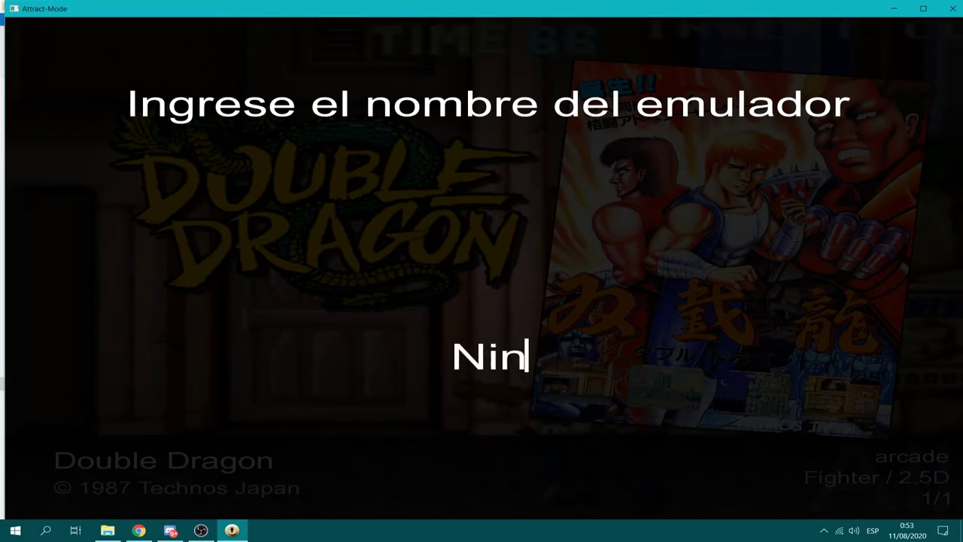
pyautogui.write('ntendo Entr')
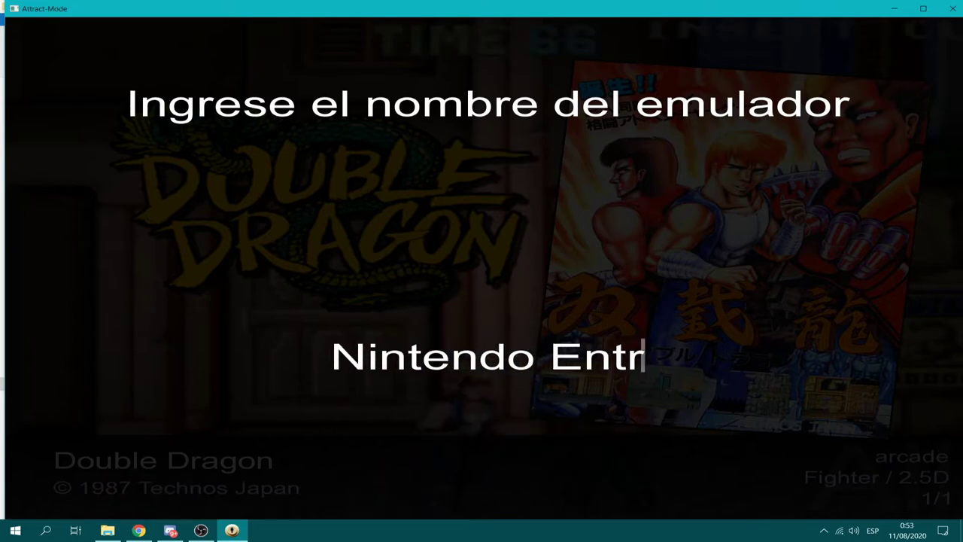
pyautogui.write('etainme')
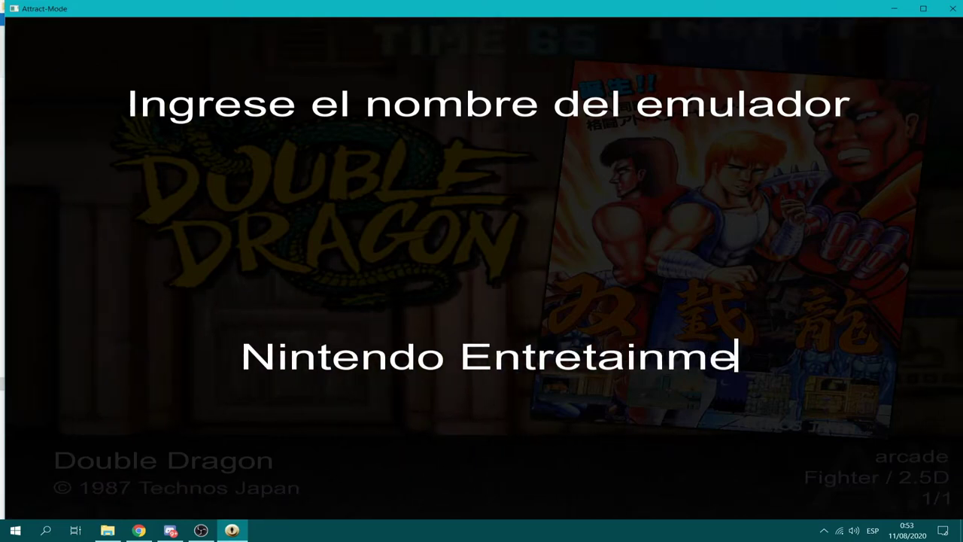
pyautogui.press('BackSpace')
pyautogui.press('BackSpace')
pyautogui.press('BackSpace')
pyautogui.press('BackSpace')
pyautogui.press('BackSpace')
pyautogui.press('BackSpace')
pyautogui.press('BackSpace')
pyautogui.press('BackSpace')
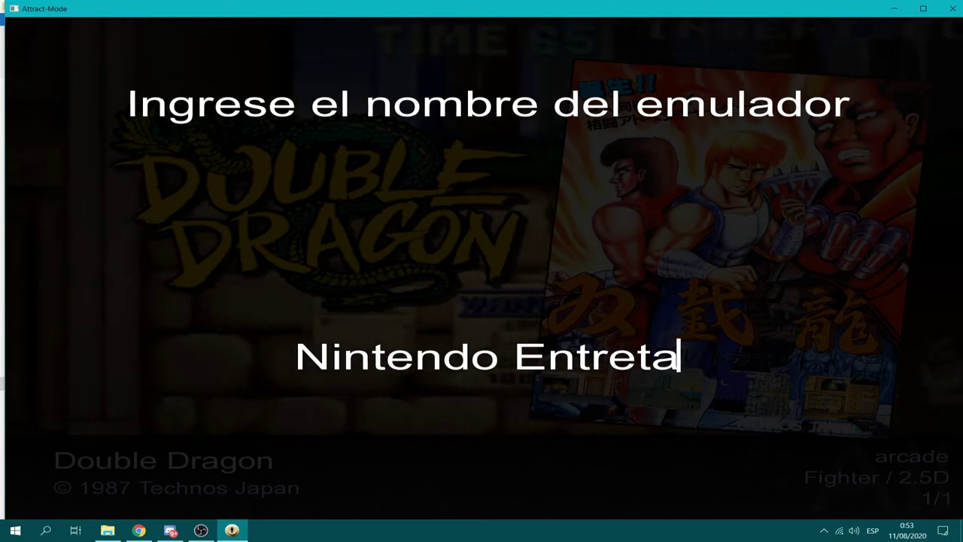
pyautogui.write('ert')
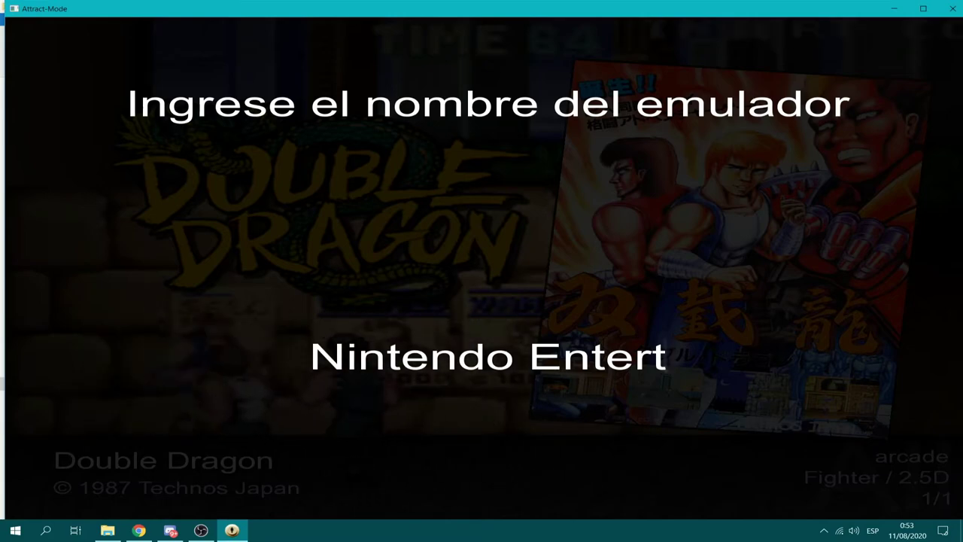
pyautogui.write('ai')
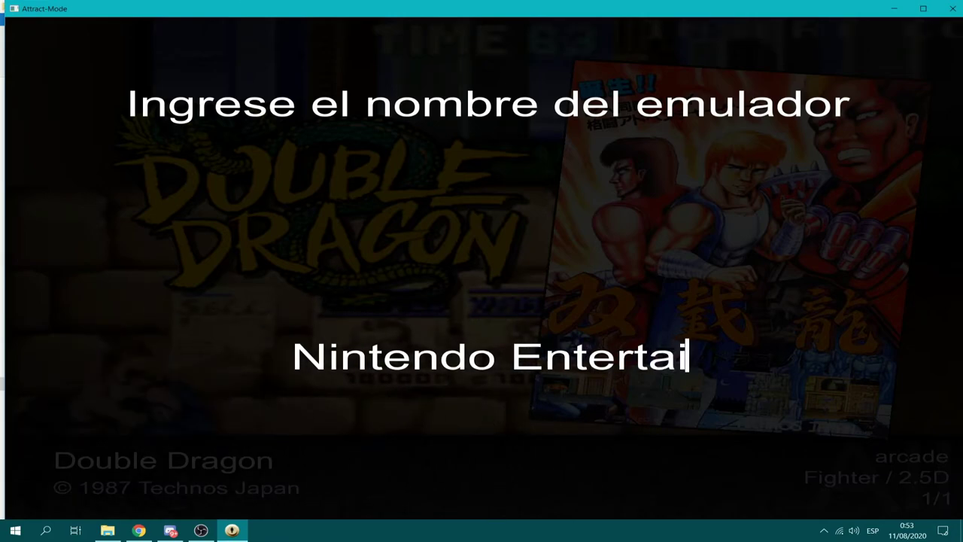
pyautogui.write('nment System')
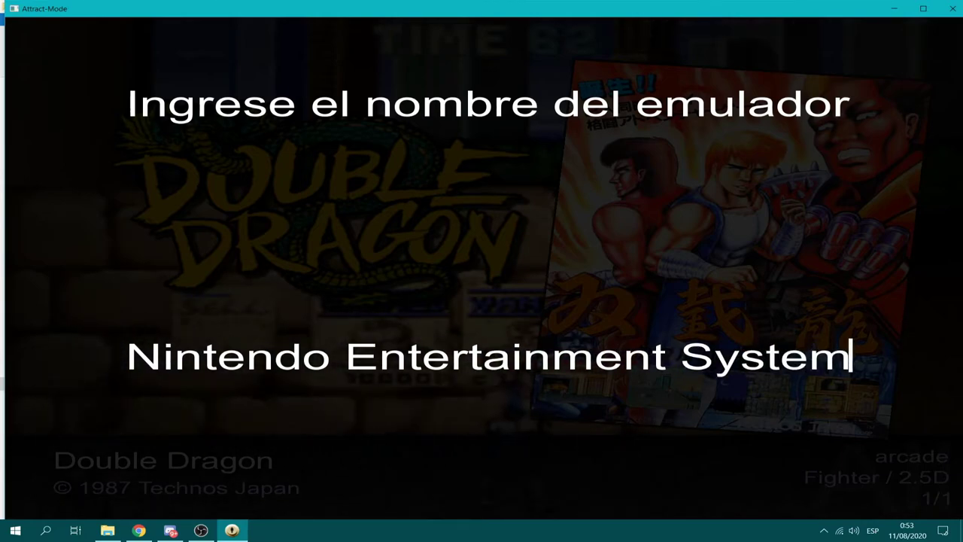
pyautogui.press('Return')
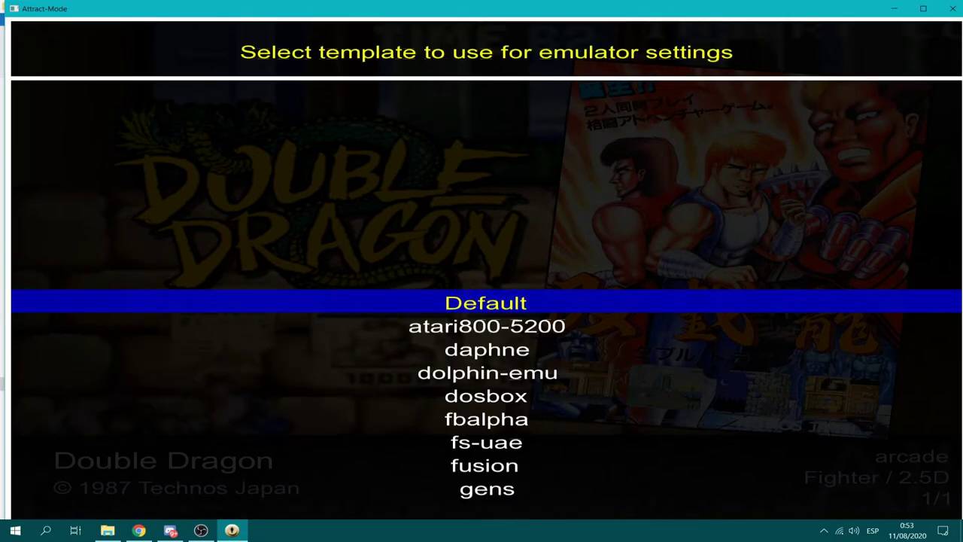
# - Look through the emulator templates and use mame-nes for the new emulator's settings
pyautogui.press('Down')
pyautogui.press('Down')
pyautogui.press('Down')
pyautogui.press('Down')
pyautogui.press('Down')
pyautogui.press('Down')
pyautogui.press('Down')
pyautogui.press('Down')
pyautogui.press('Down')
pyautogui.press('Down')
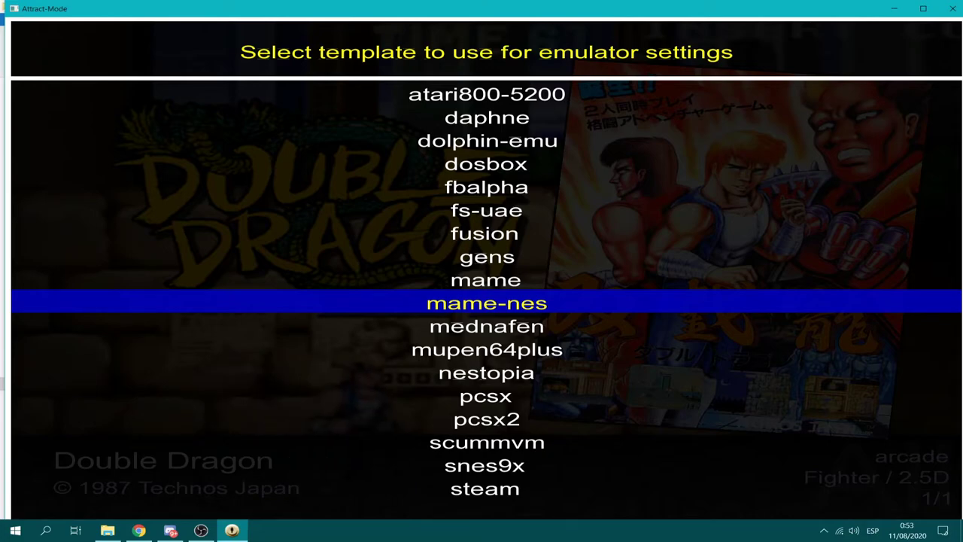
pyautogui.press('Up')
pyautogui.press('Up')
pyautogui.press('Up')
pyautogui.press('Up')
pyautogui.press('Up')
pyautogui.press('Up')
pyautogui.press('Up')
pyautogui.press('Up')
pyautogui.press('Up')
pyautogui.press('Up')
pyautogui.press('Up')
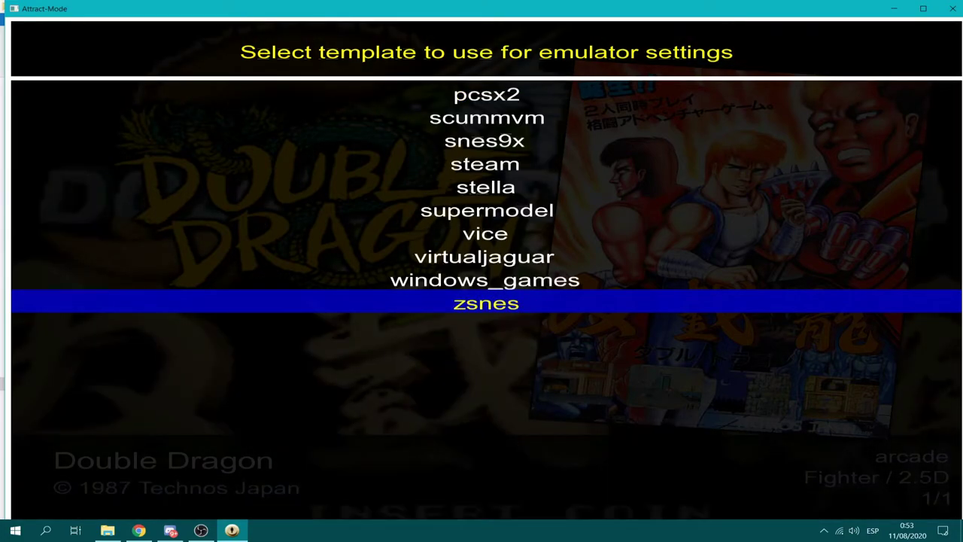
pyautogui.press('Up')
pyautogui.press('Up')
pyautogui.press('Up')
pyautogui.press('Up')
pyautogui.press('Up')
pyautogui.press('Up')
pyautogui.press('Up')
pyautogui.press('Up')
pyautogui.press('Up')
pyautogui.press('Up')
pyautogui.press('Up')
pyautogui.press('Up')
pyautogui.press('Up')
pyautogui.press('Up')
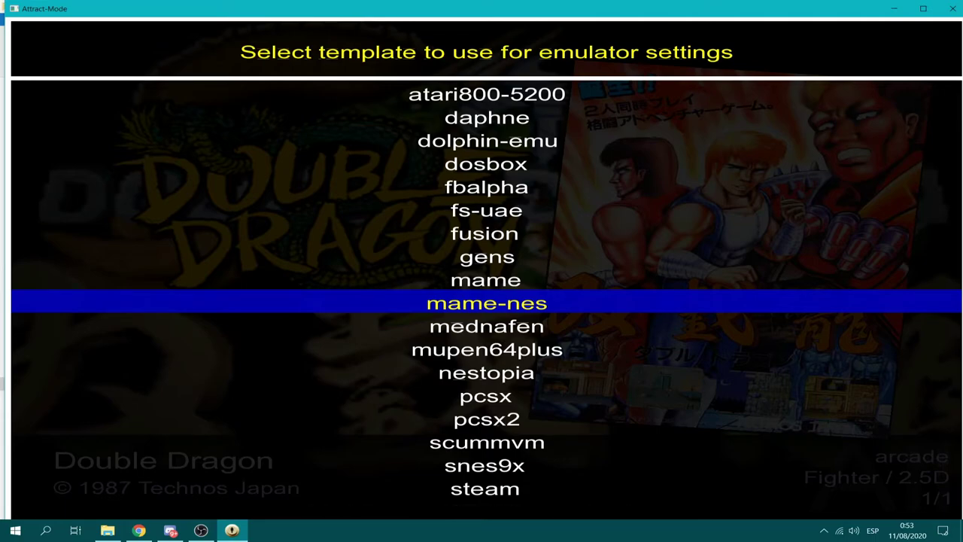
pyautogui.press('Return')
# - Set the Nintendo Entertainment System emulator's executable to mame64
pyautogui.press('Up')
pyautogui.press('Up')
pyautogui.press('Up')
pyautogui.press('Up')
pyautogui.press('Up')
pyautogui.press('Up')
pyautogui.press('Up')
pyautogui.press('Up')
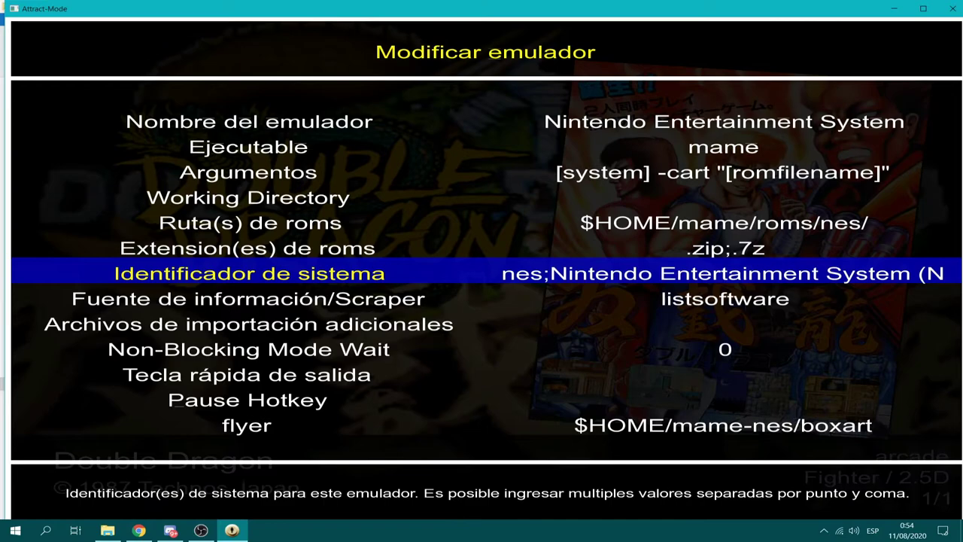
pyautogui.press('Down')
pyautogui.press('Down')
pyautogui.press('Down')
pyautogui.press('Down')
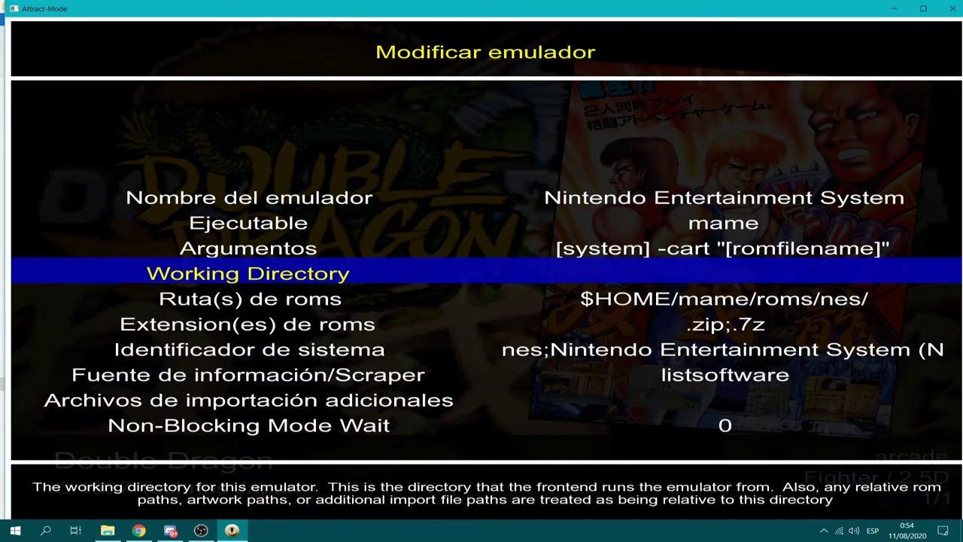
pyautogui.press('Up')
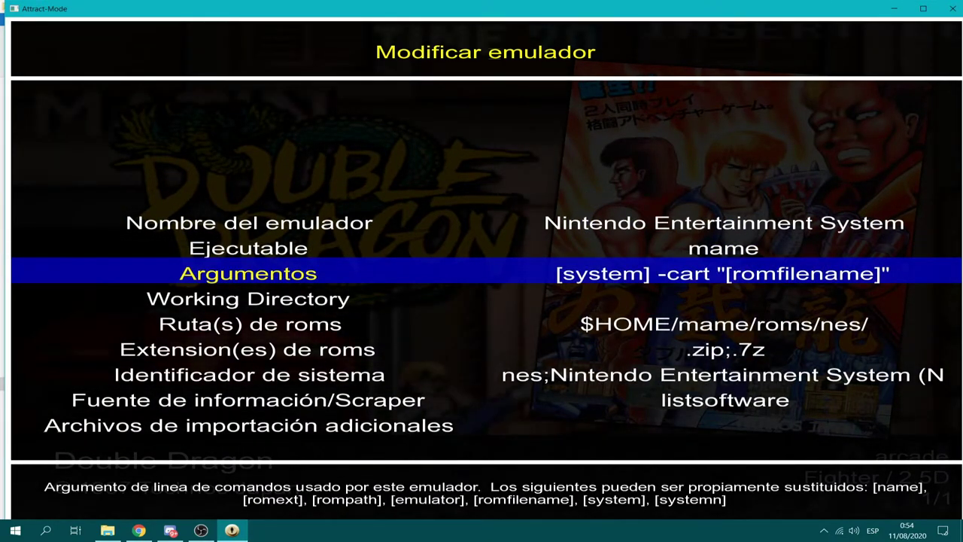
pyautogui.press('Up')
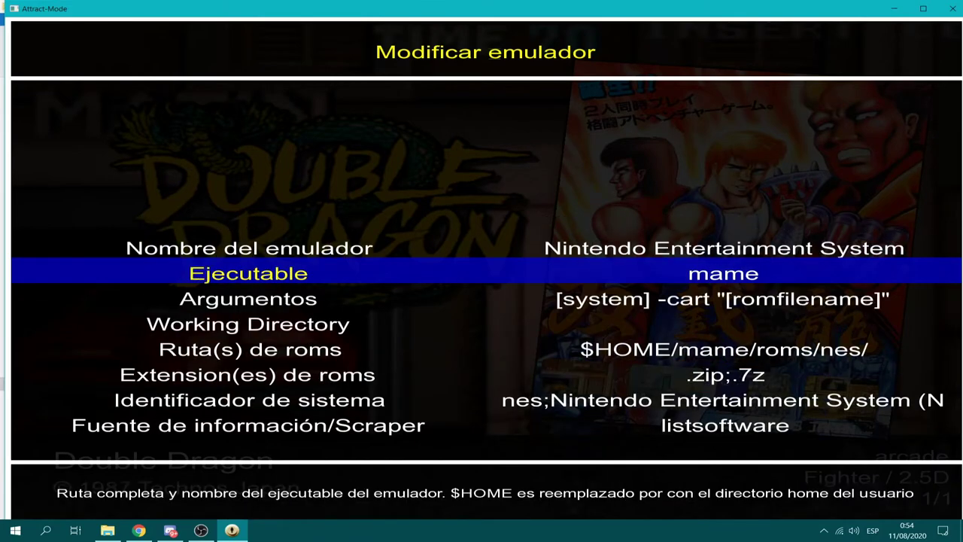
pyautogui.press('Return')
pyautogui.write('64')
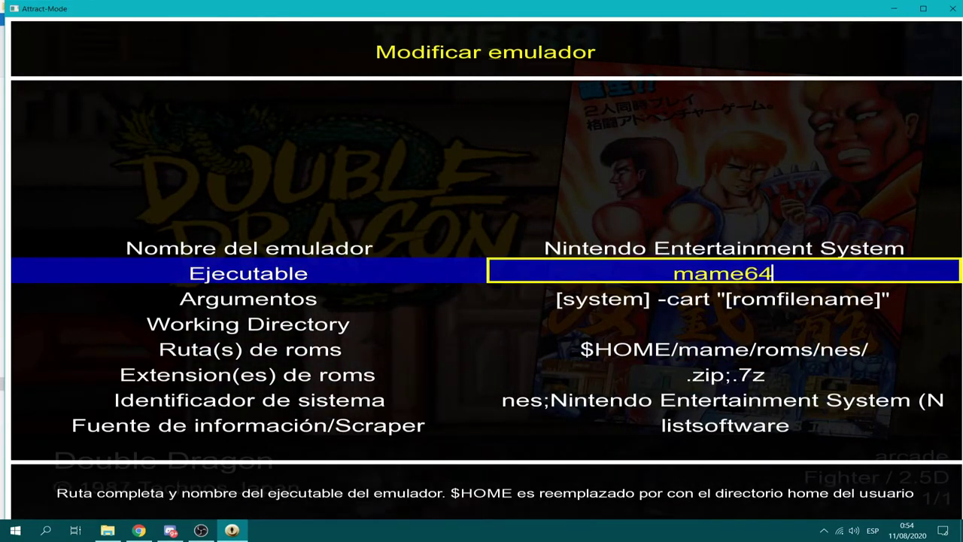
pyautogui.press('Return')
# - Review the arguments, ROM path, extensions and system identifier of the Nintendo Entertainment System emulator
pyautogui.press('Down')
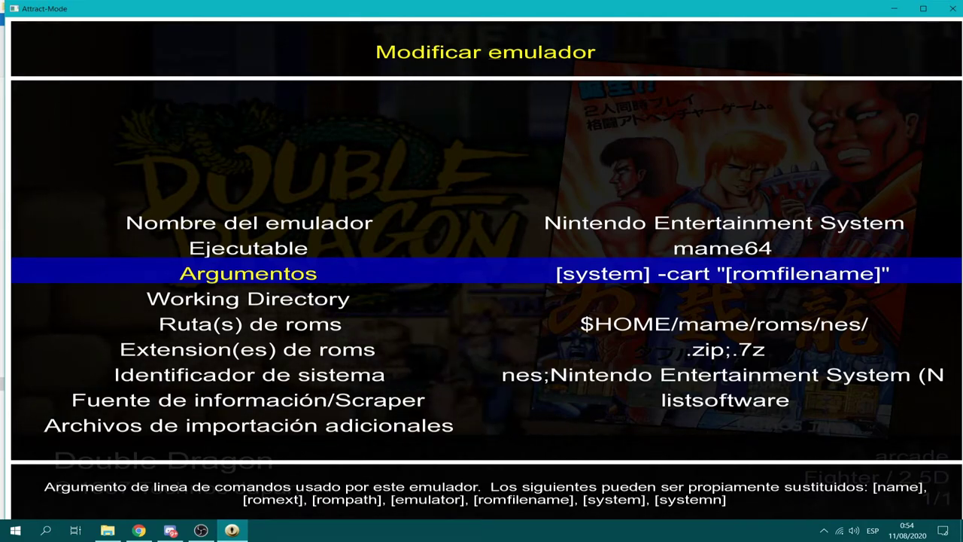
pyautogui.press('Down')
pyautogui.press('Down')
pyautogui.press('Down')
pyautogui.press('Down')
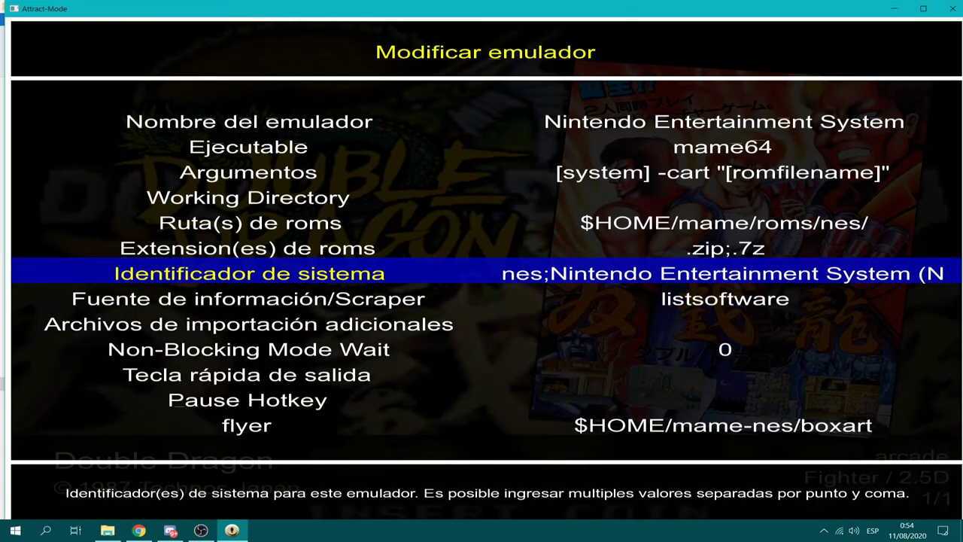
pyautogui.press('Up')
pyautogui.press('Up')
pyautogui.press('Up')
pyautogui.press('Up')
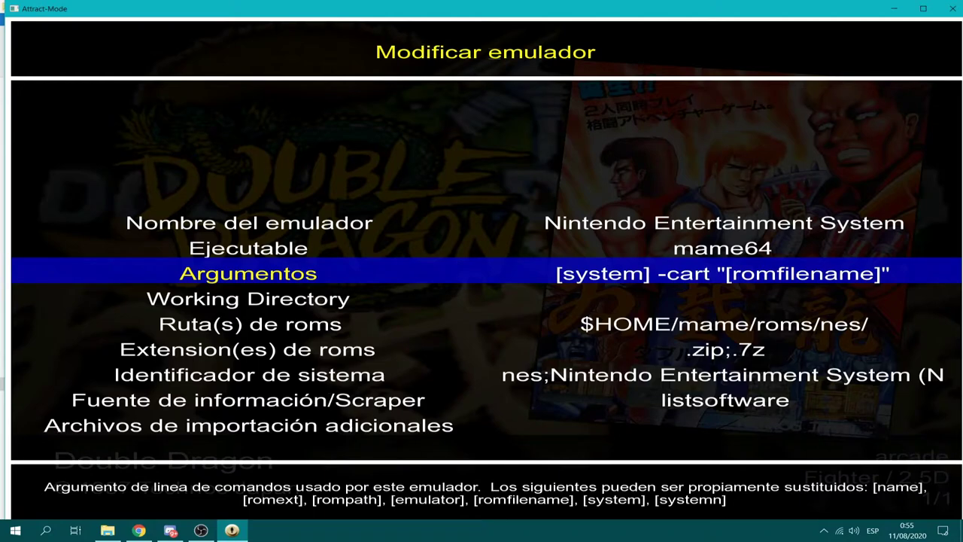
# - Set the Nintendo Entertainment System emulator's arguments to nes -cart "[romfilename]", replacing the [system] placeholder with nes
pyautogui.press('Return')
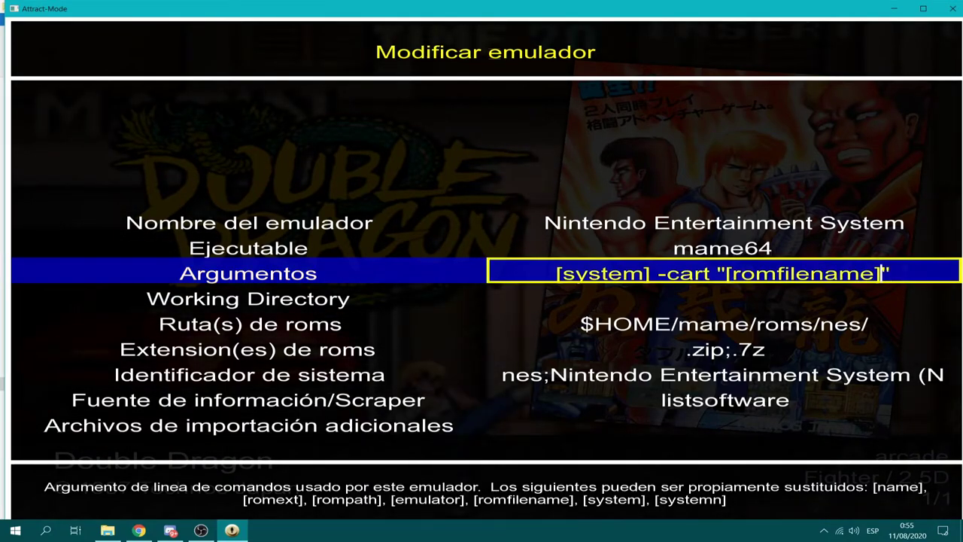
pyautogui.press('Left')
pyautogui.press('Left')
pyautogui.press('Left')
pyautogui.press('Left')
pyautogui.press('Left')
pyautogui.press('Left')
pyautogui.press('Left')
pyautogui.press('Left')
pyautogui.press('Left')
pyautogui.press('Left')
pyautogui.press('Left')
pyautogui.press('Left')
pyautogui.press('Left')
pyautogui.press('Left')
pyautogui.press('Left')
pyautogui.press('Left')
pyautogui.press('Left')
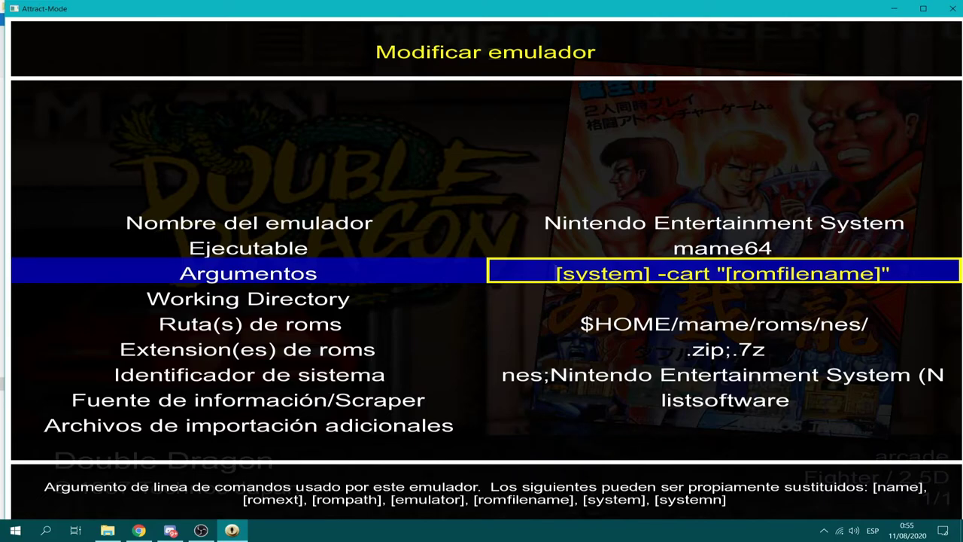
pyautogui.press('Delete')
pyautogui.press('Delete')
pyautogui.press('Delete')
pyautogui.press('Delete')
pyautogui.press('Delete')
pyautogui.press('Delete')
pyautogui.press('Delete')
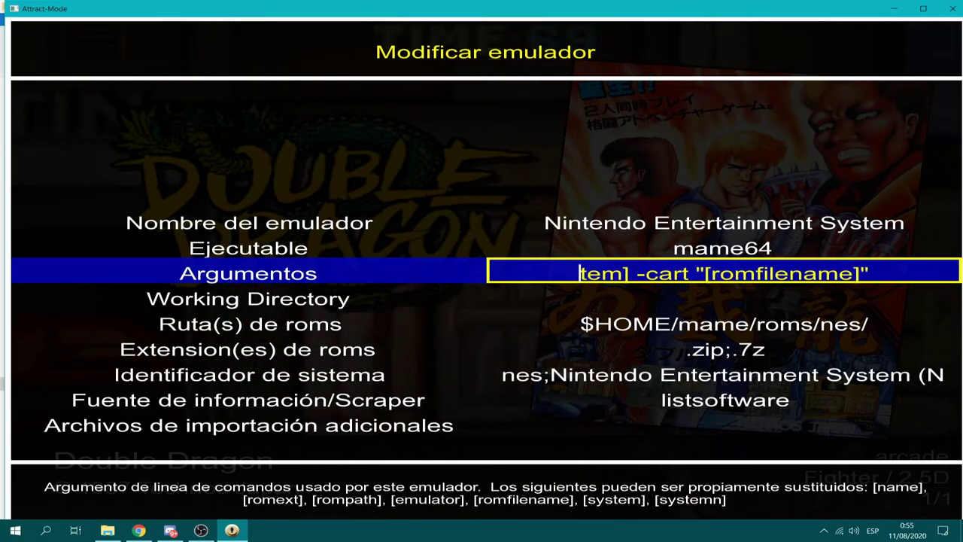
pyautogui.press('Delete')
pyautogui.write('nes')
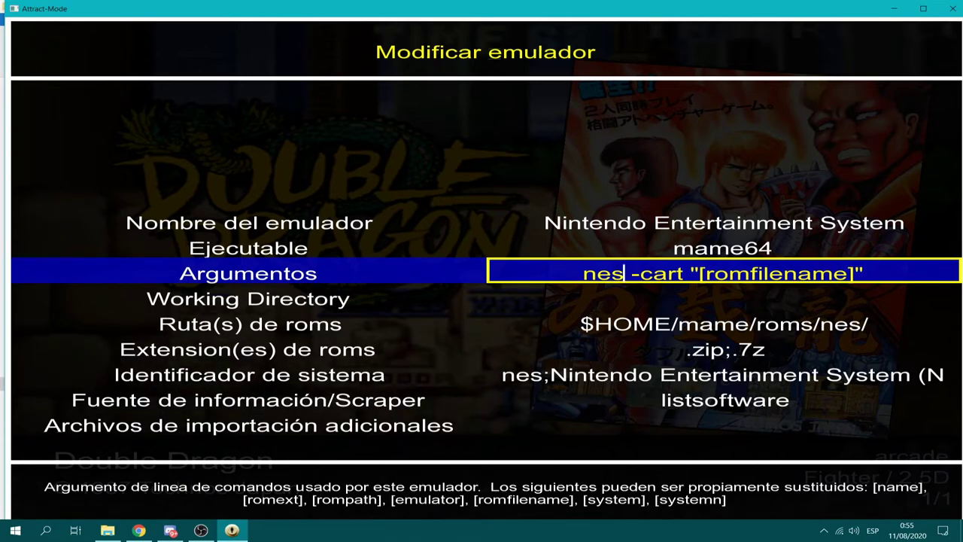
pyautogui.press('Return')
# - Switch to File Explorer, open the consolas folder inside emuladores, and copy its full path
pyautogui.press('Down')
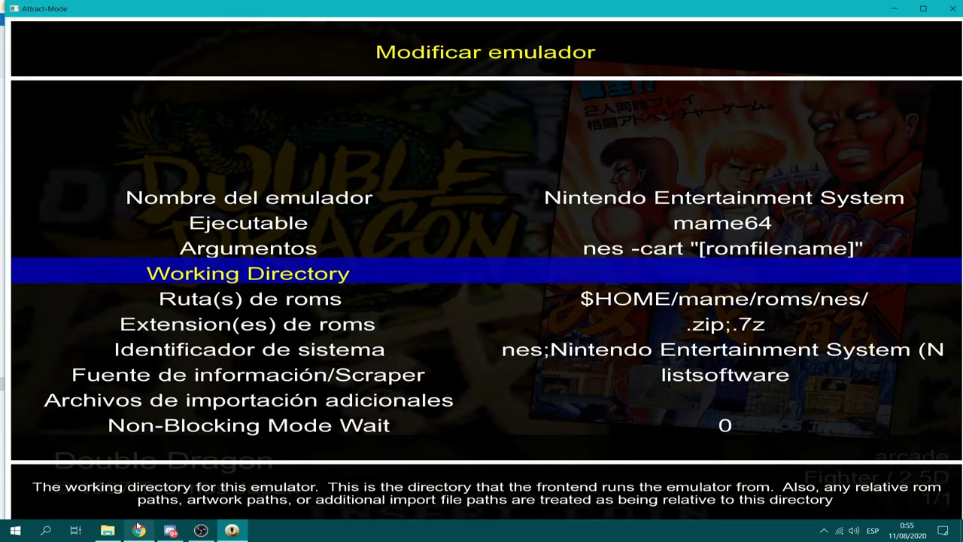
pyautogui.click(110, 531)
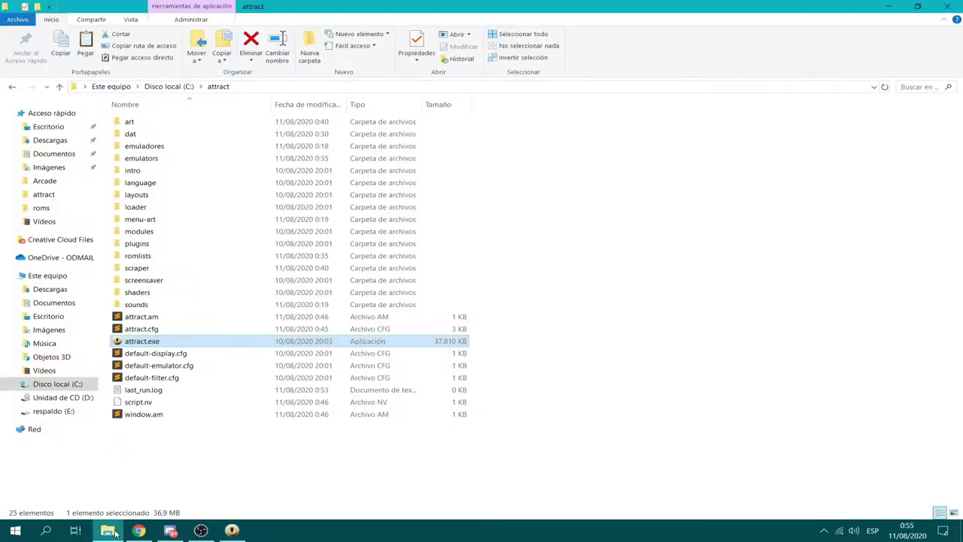
pyautogui.doubleClick(153, 146)
pyautogui.doubleClick(154, 134)
pyautogui.click(378, 89)
pyautogui.hotkey('ctrl', 'c')
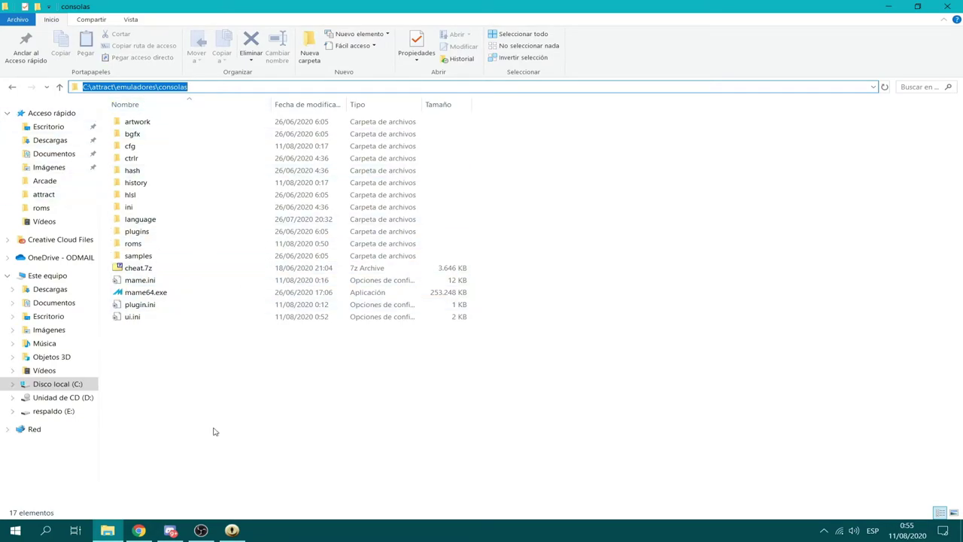
# - Switch back to Attract-Mode and set the emulator's working directory to the copied path C:\attract\emuladores\consolas
pyautogui.click(232, 530)
pyautogui.press('Return')
pyautogui.hotkey('ctrl', 'v')
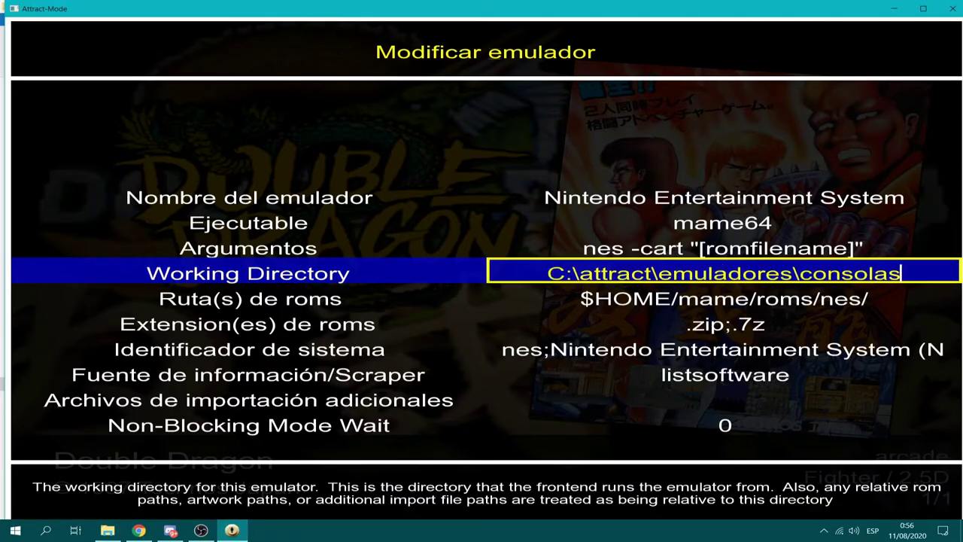
pyautogui.press('Return')
# - Set the emulator's ROM path to C:\attract\emuladores\consolas\roms\nes\, with backslashes as the only separators
pyautogui.press('Down')
pyautogui.press('Return')
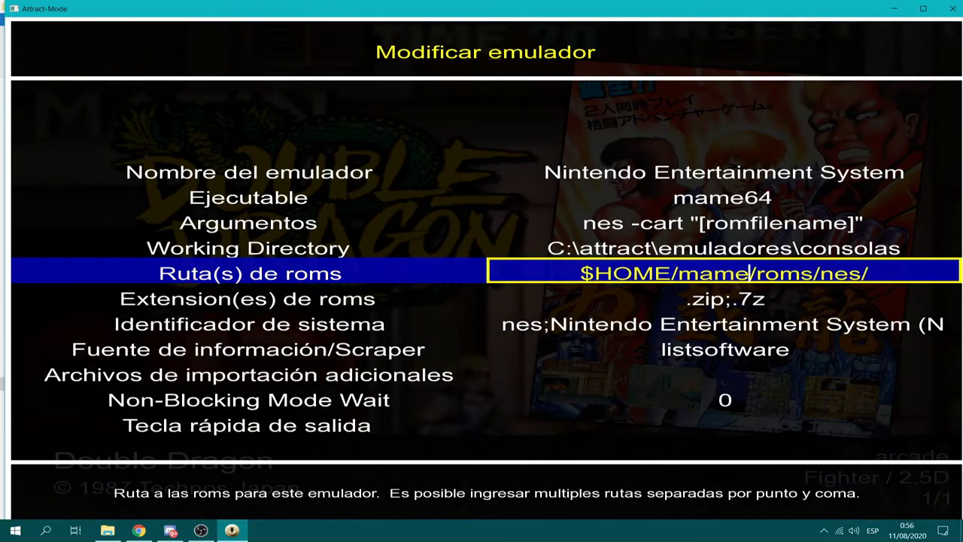
pyautogui.press('Right')
pyautogui.press('Delete')
pyautogui.press('Delete')
pyautogui.press('BackSpace')
pyautogui.press('BackSpace')
pyautogui.press('BackSpace')
pyautogui.press('BackSpace')
pyautogui.press('BackSpace')
pyautogui.press('BackSpace')
pyautogui.press('BackSpace')
pyautogui.press('BackSpace')
pyautogui.press('BackSpace')
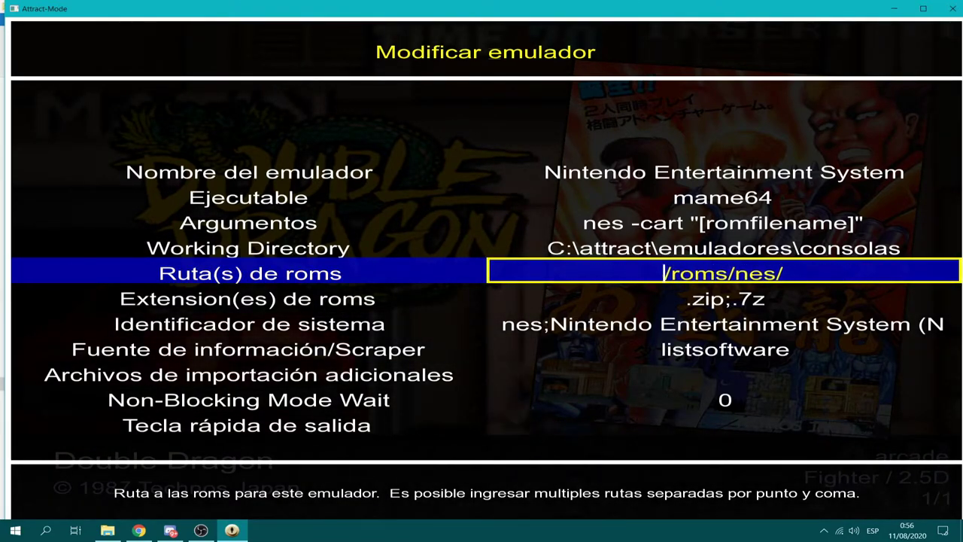
pyautogui.write('\\attract\\emuladores\\consolas/')
pyautogui.press('BackSpace')
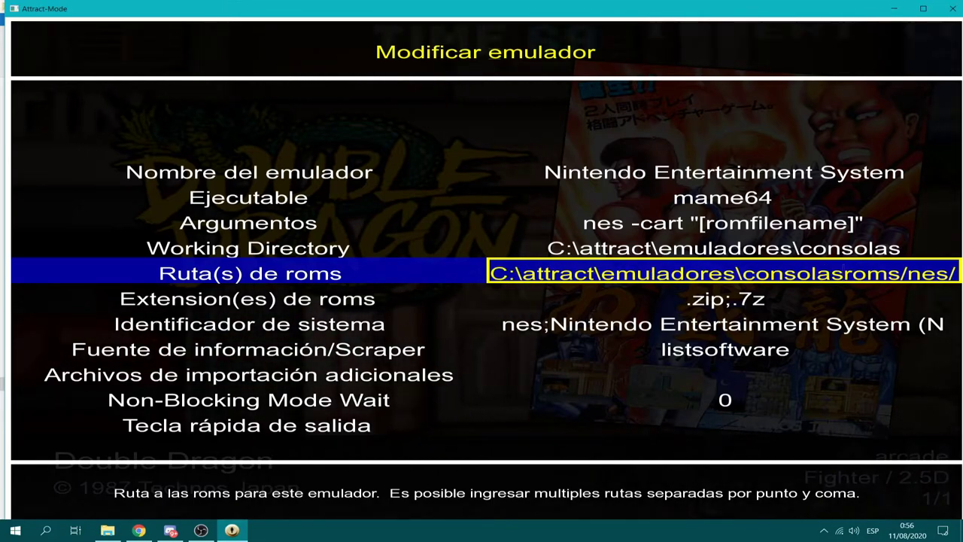
pyautogui.write('\\')
pyautogui.press('Right')
pyautogui.press('Right')
pyautogui.press('Delete')
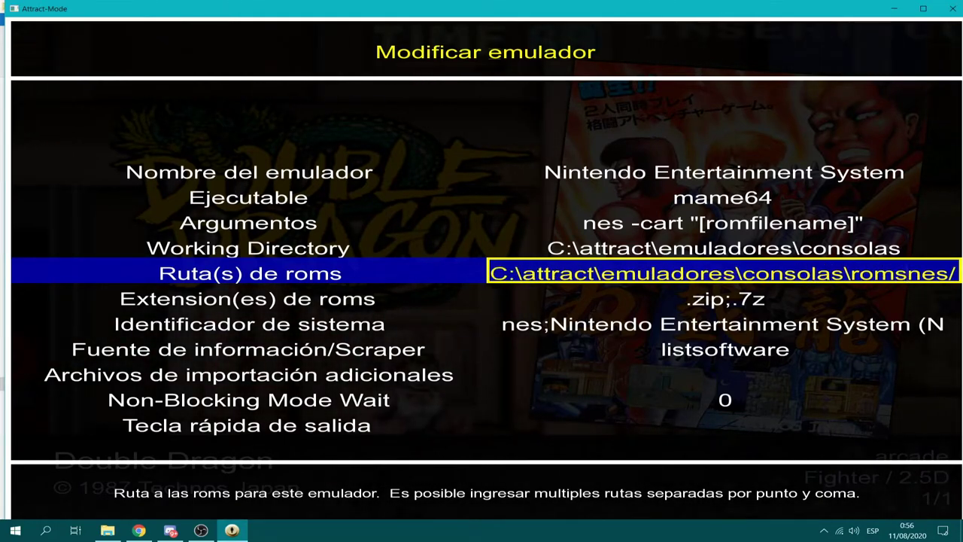
pyautogui.write('\\')
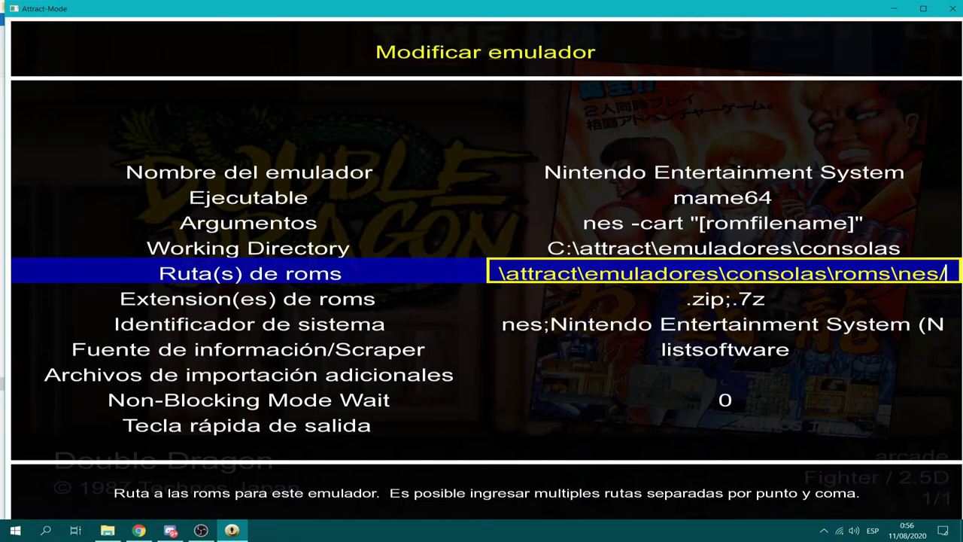
pyautogui.press('Home')
pyautogui.press('Return')
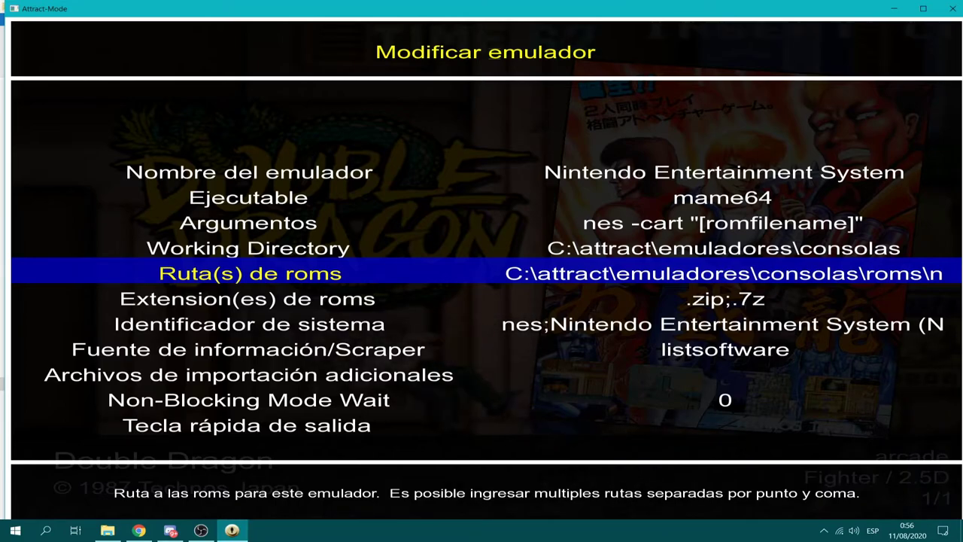
pyautogui.press('Return')
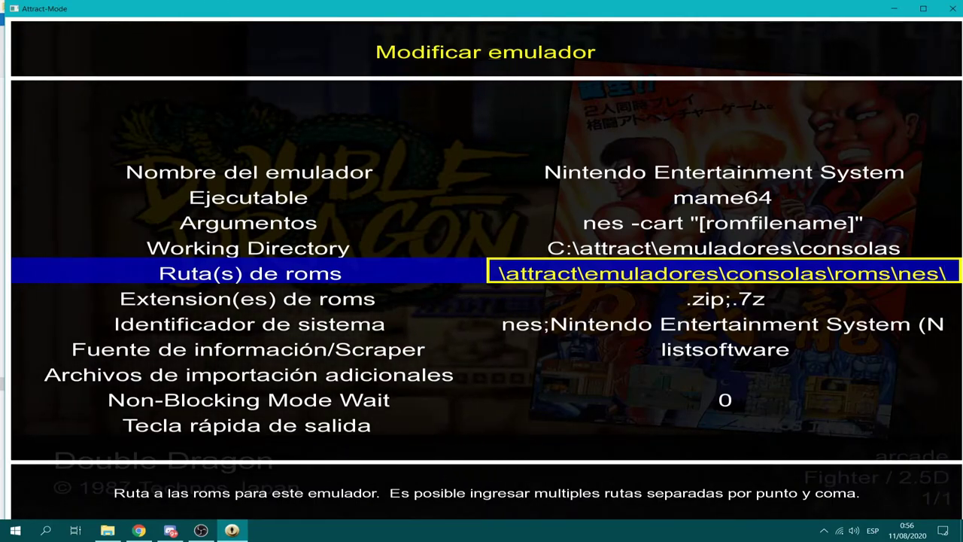
pyautogui.press('Return')
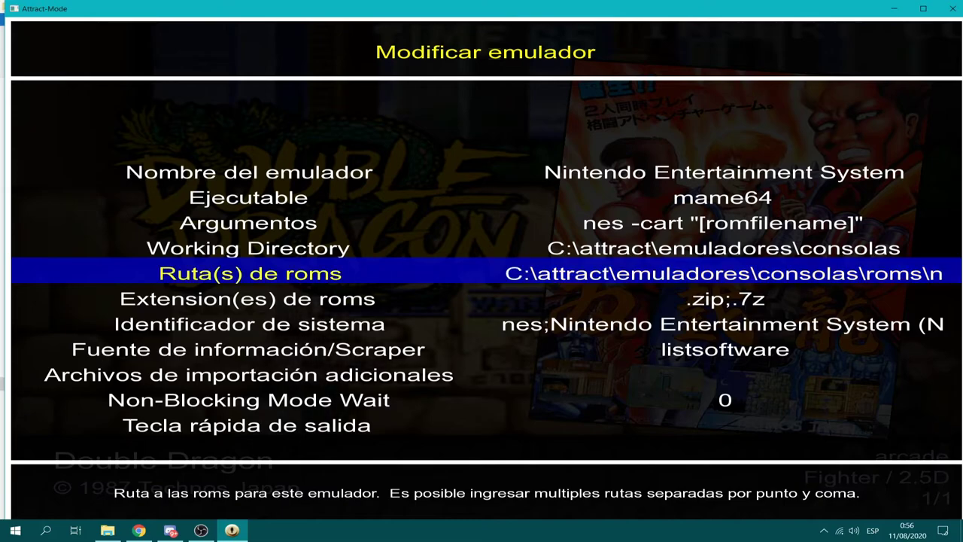
# - Set the NES emulator's Fuente de información/Scraper to listsoftware+thegamesdb.net
pyautogui.press('Down')
pyautogui.press('Down')
pyautogui.press('Down')
pyautogui.press('Return')
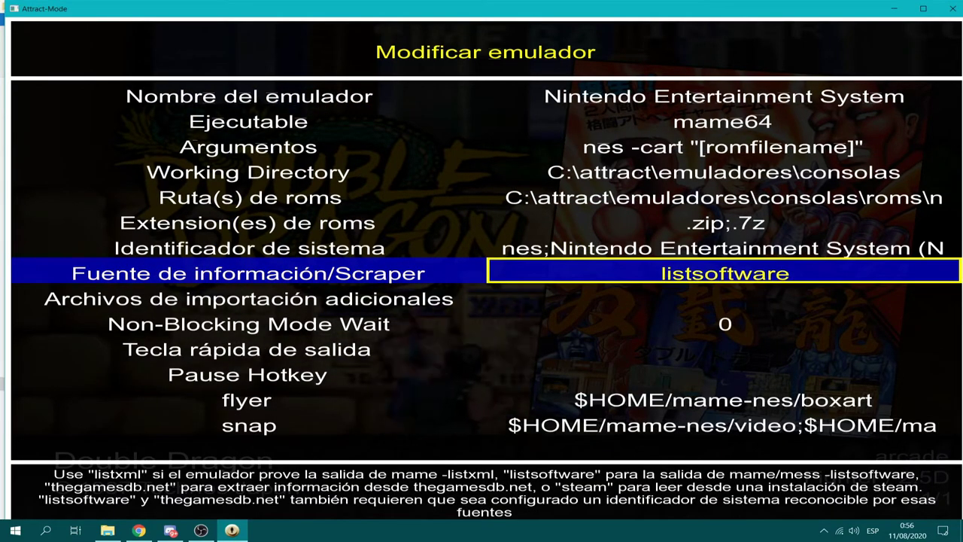
pyautogui.press('Down')
pyautogui.press('Down')
pyautogui.press('Down')
pyautogui.press('Return')
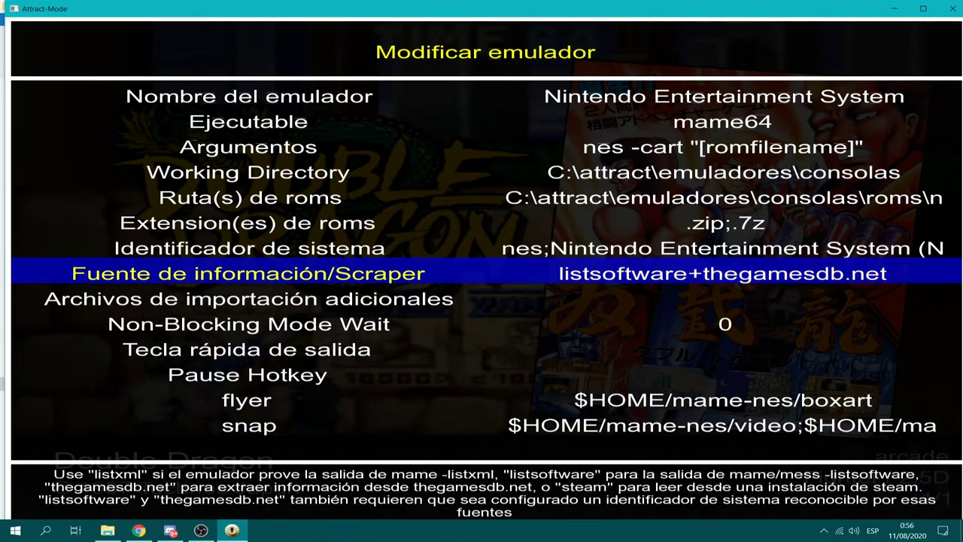
# - Add .nes to the emulator's rom extensions, making the list .zip;.7z;.nes
pyautogui.press('Up')
pyautogui.press('Up')
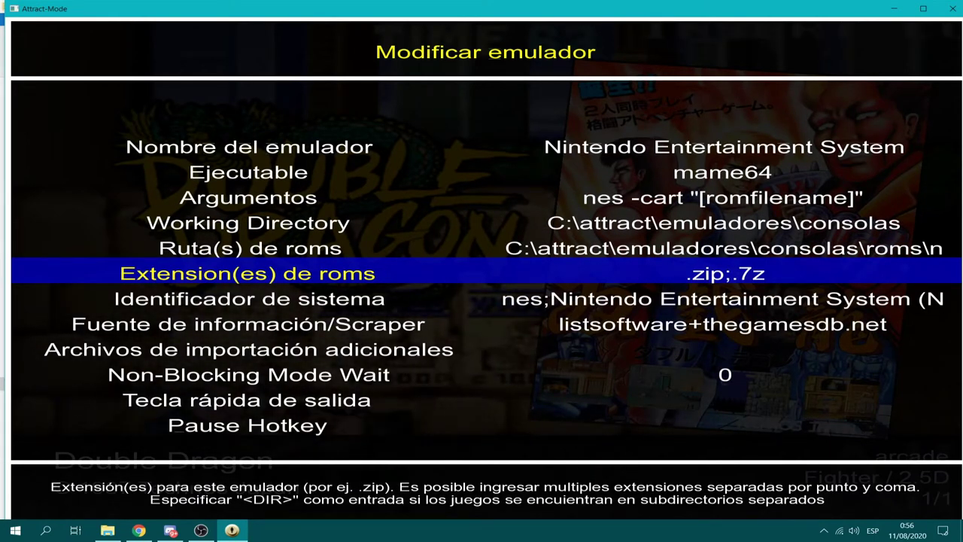
pyautogui.press('Return')
pyautogui.write(';')
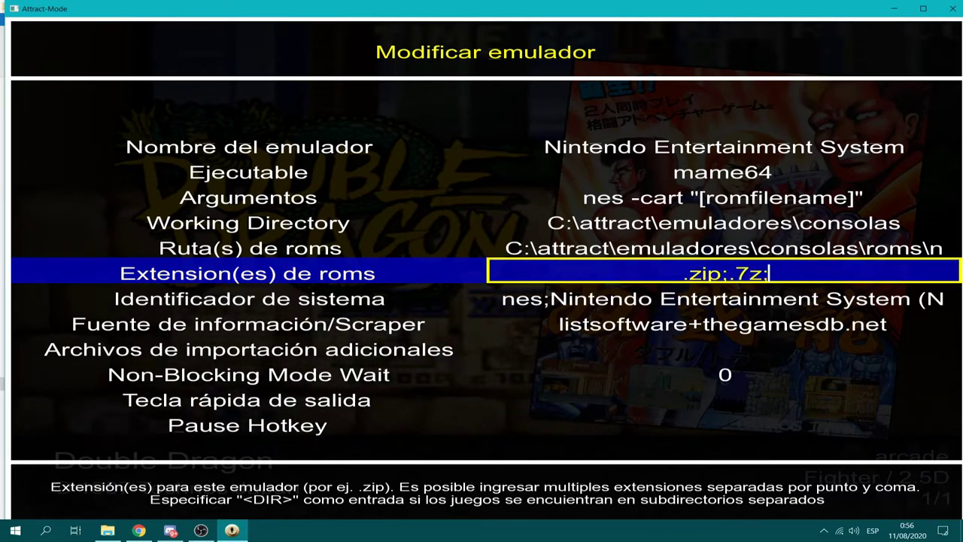
pyautogui.write('.nes')
pyautogui.press('Return')
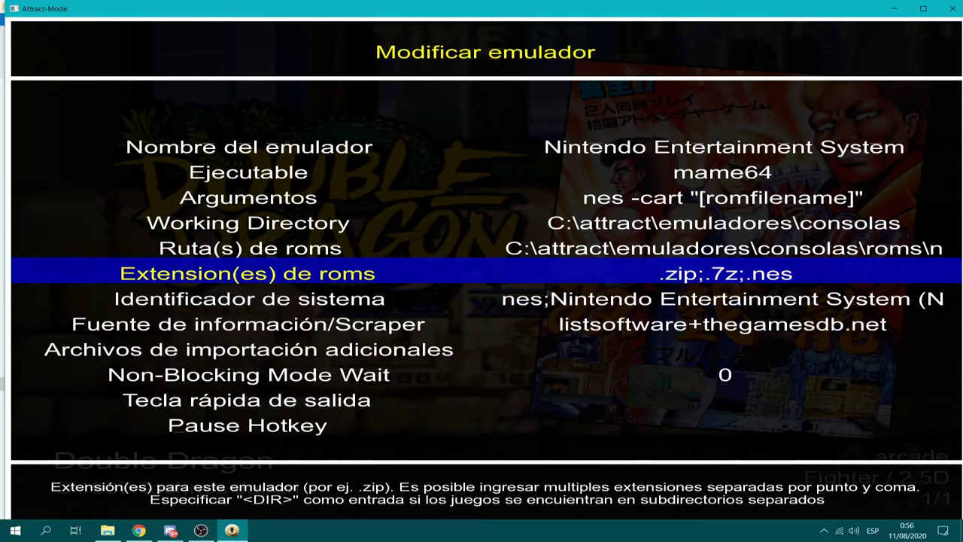
# - Inspect the file format inside the 720 Degrees (USA) archive in the consolas\roms\nes folder, and return to Attract-Mode
pyautogui.click(107, 531)
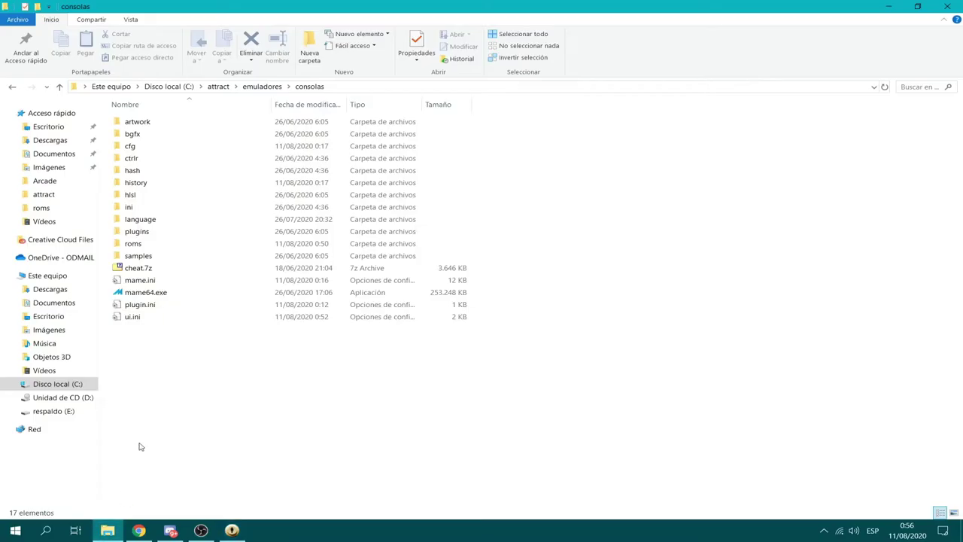
pyautogui.doubleClick(134, 243)
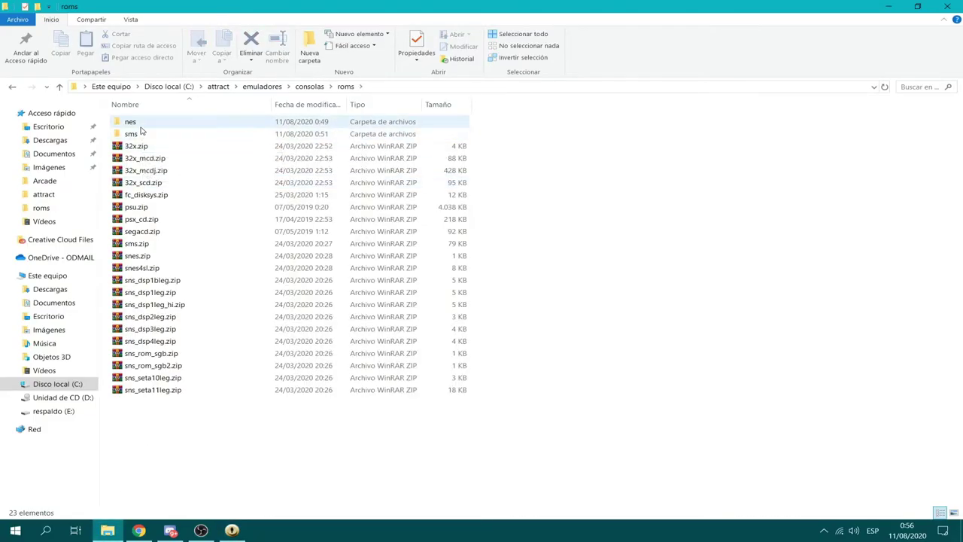
pyautogui.doubleClick(132, 123)
pyautogui.click(173, 158)
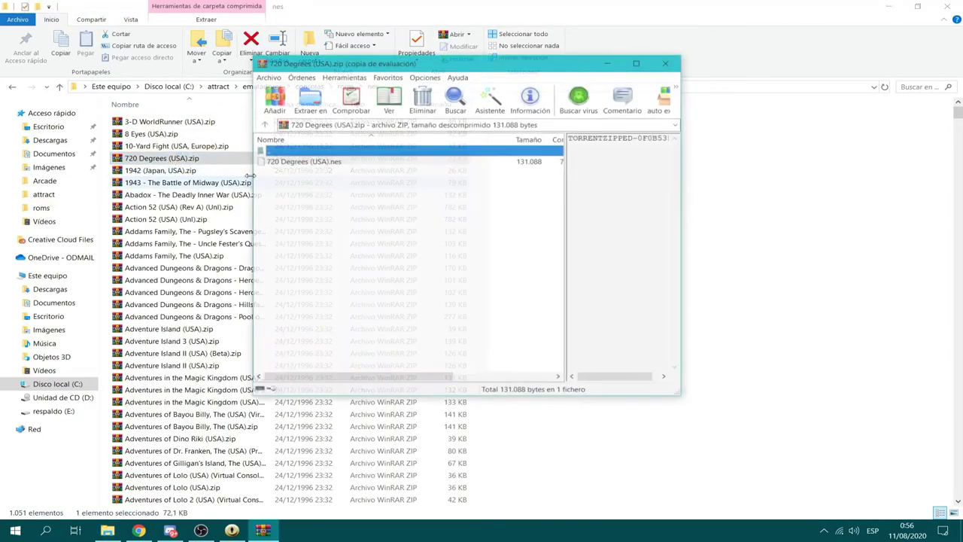
pyautogui.click(670, 63)
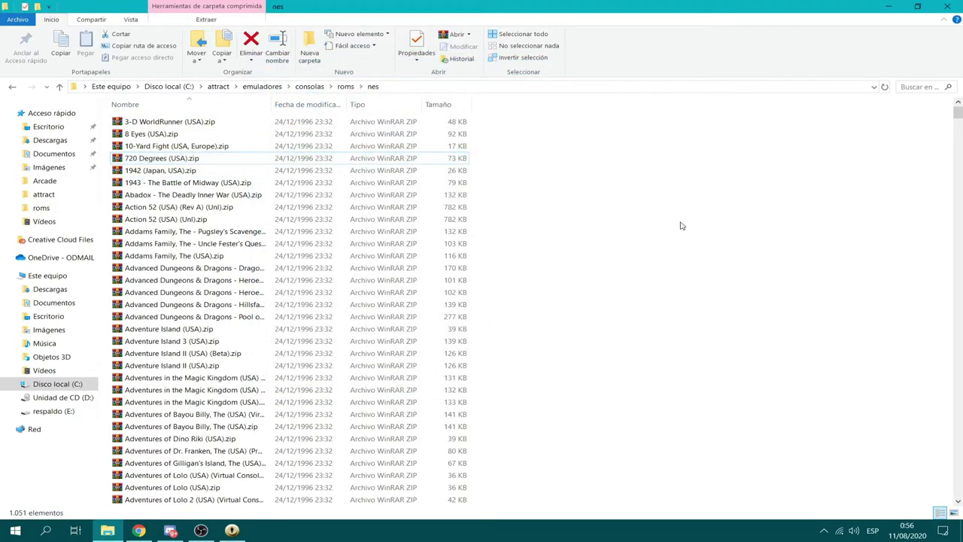
pyautogui.click(233, 531)
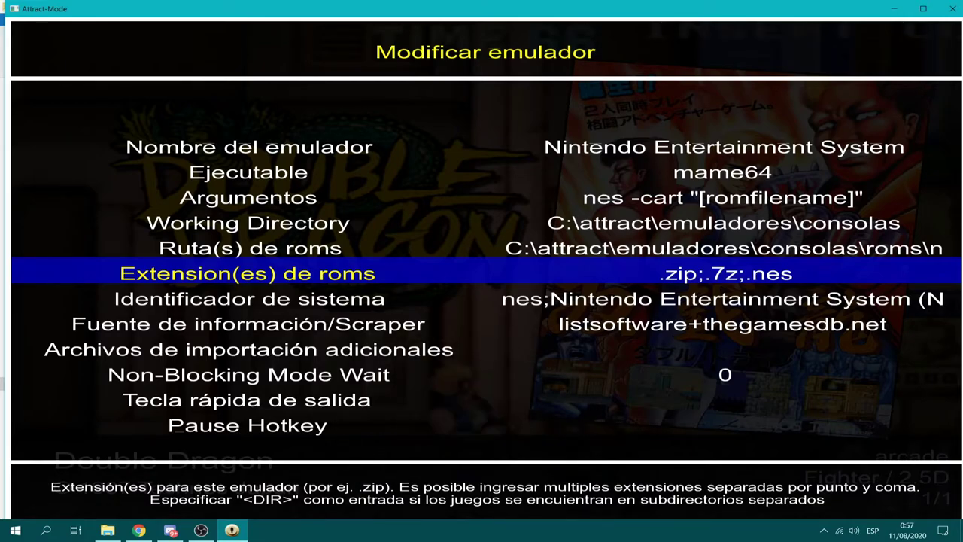
# - Copy the catver.ini and nplayers.ini paths from the message in Discord's canal-normal channel
pyautogui.press('Down')
pyautogui.press('Down')
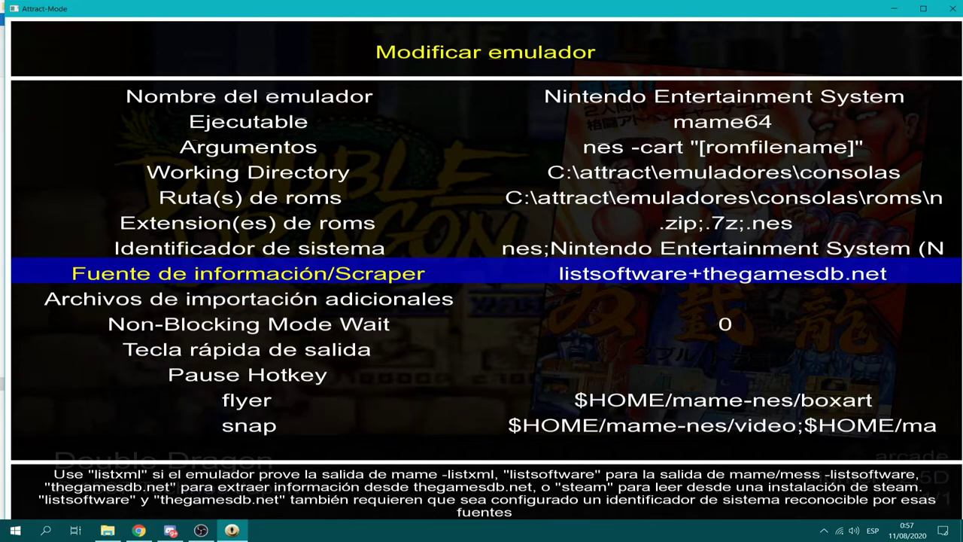
pyautogui.click(170, 530)
pyautogui.scroll(1, 441, 310)
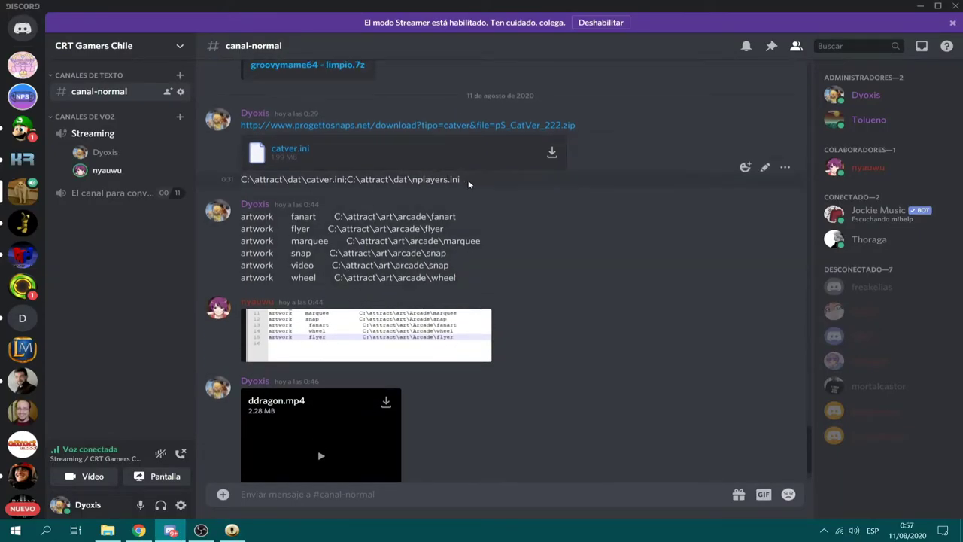
pyautogui.moveTo(423, 180); pyautogui.dragTo(238, 184)
pyautogui.hotkey('ctrl', 'c')
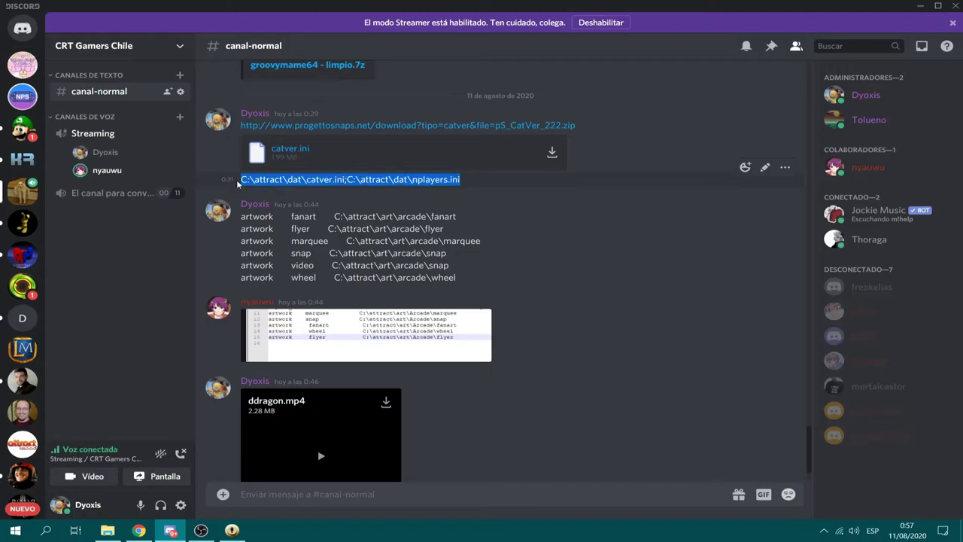
# - Back in Attract-Mode, set Archivos de importación adicionales to C:\attract\dat\catver.ini;C:\attract\dat\nplayers.ini
pyautogui.click(232, 530)
pyautogui.press('Down')
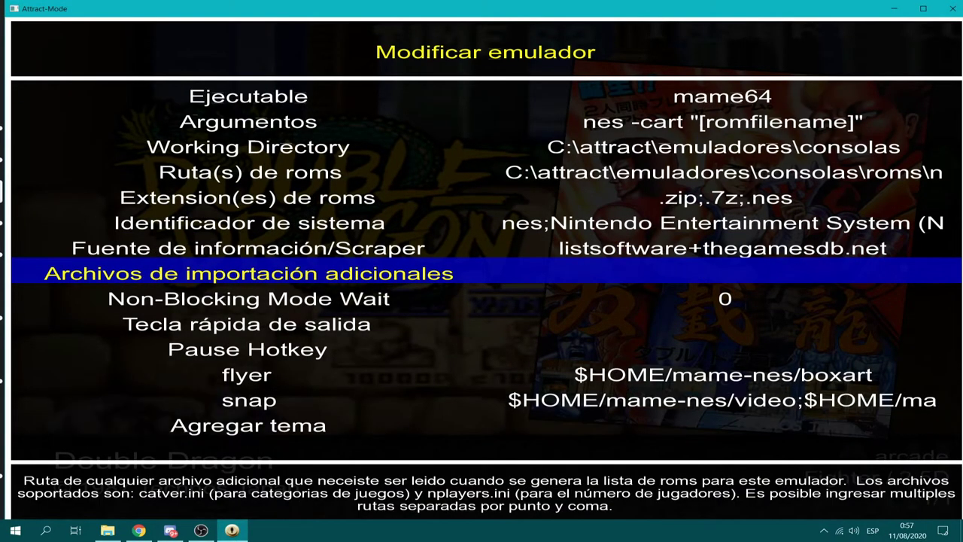
pyautogui.press('Return')
pyautogui.hotkey('ctrl', 'v')
pyautogui.press('Return')
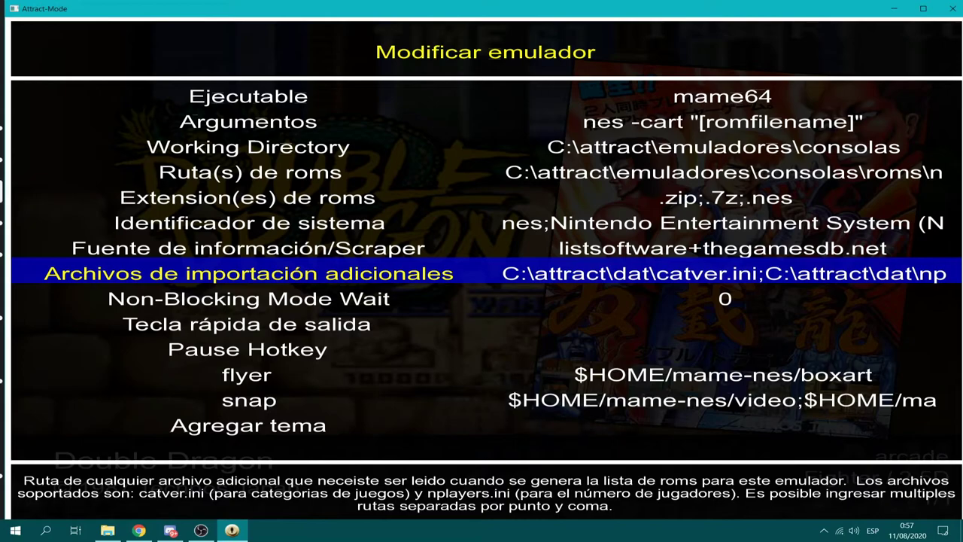
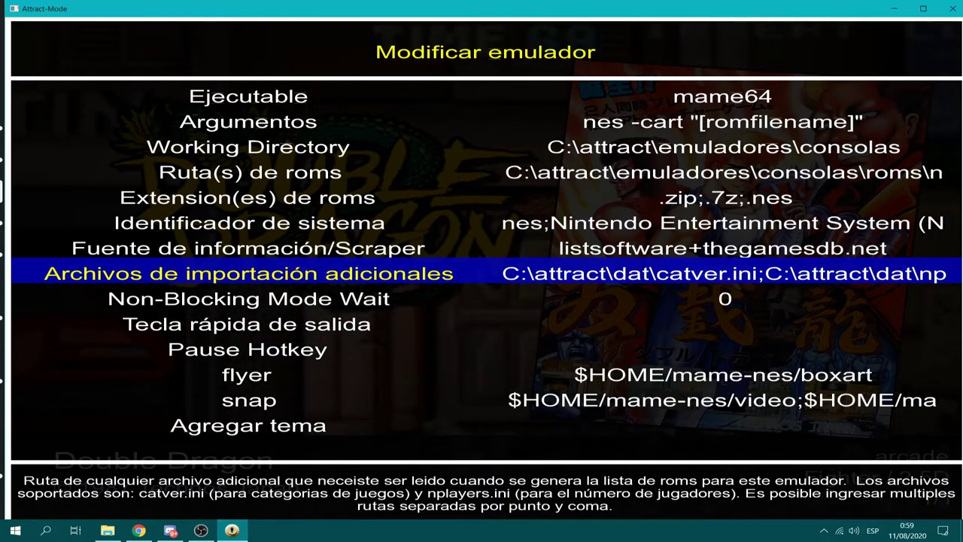
# - Look through the emulator's remaining settings, including wait mode, hotkeys, artwork paths and rom list generation
pyautogui.press('Down')
pyautogui.press('Down')
pyautogui.press('Down')
pyautogui.press('Down')
pyautogui.press('Down')
pyautogui.press('Down')
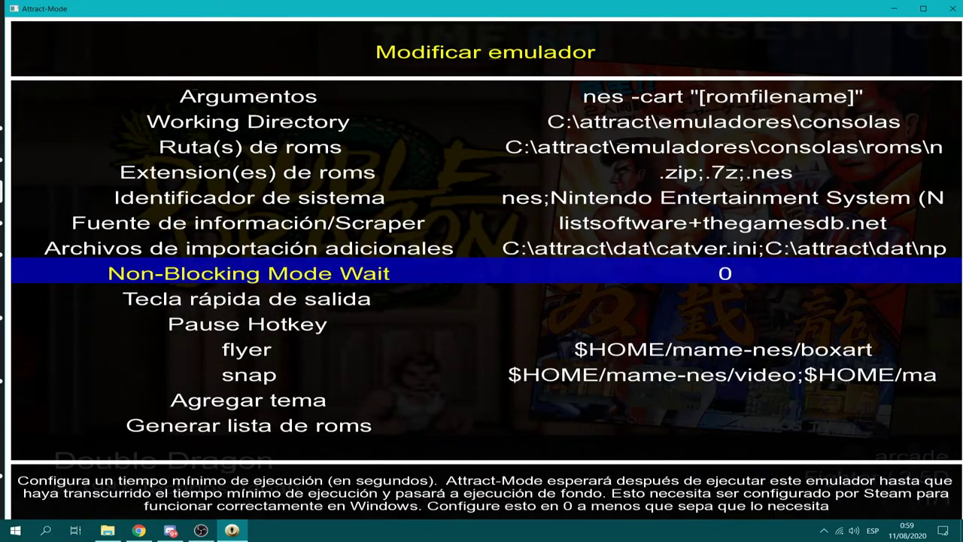
pyautogui.press('Up')
pyautogui.press('Up')
pyautogui.press('Up')
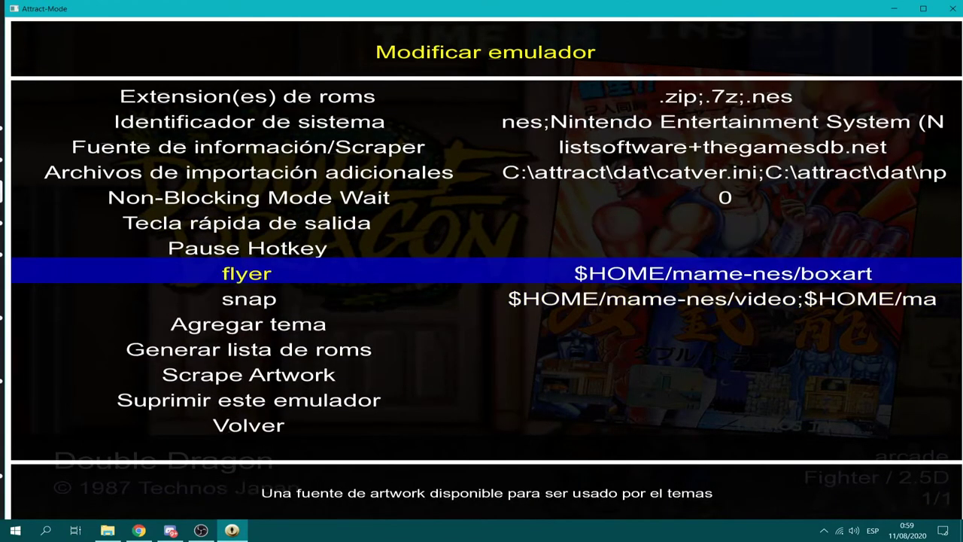
pyautogui.press('Down')
pyautogui.press('Down')
pyautogui.press('Down')
pyautogui.press('Down')
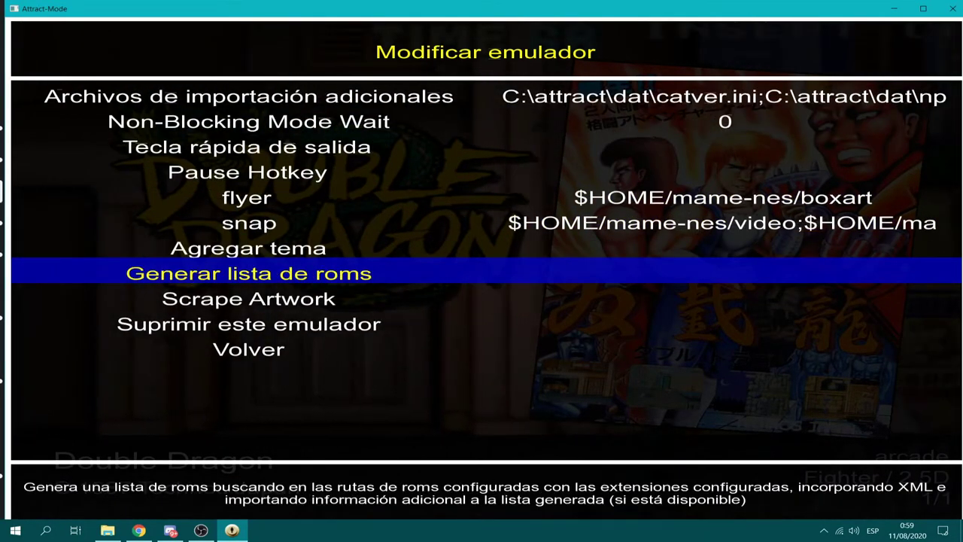
pyautogui.press('Up')
pyautogui.press('Up')
pyautogui.press('Up')
pyautogui.press('Up')
pyautogui.press('Up')
pyautogui.press('Up')
pyautogui.press('Up')
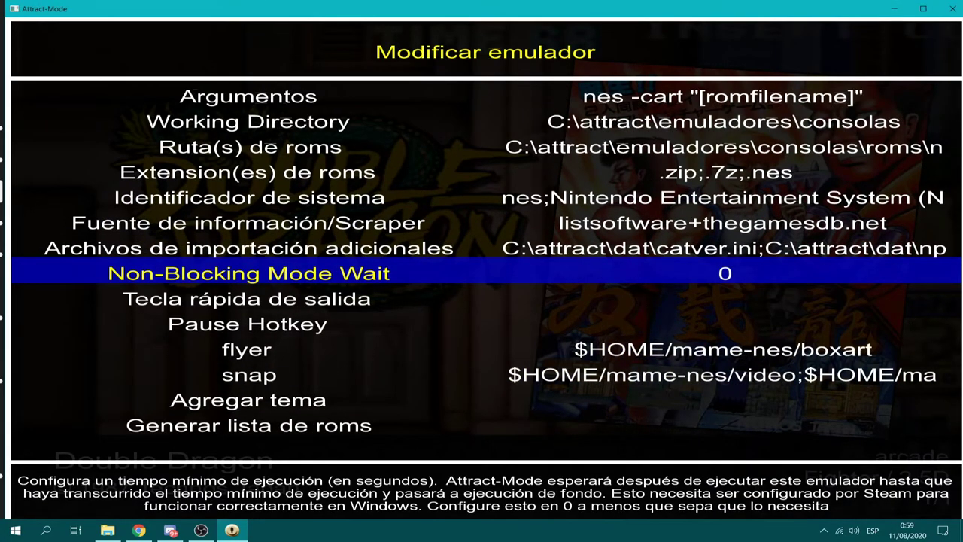
pyautogui.press('Down')
pyautogui.press('Down')
pyautogui.press('Up')
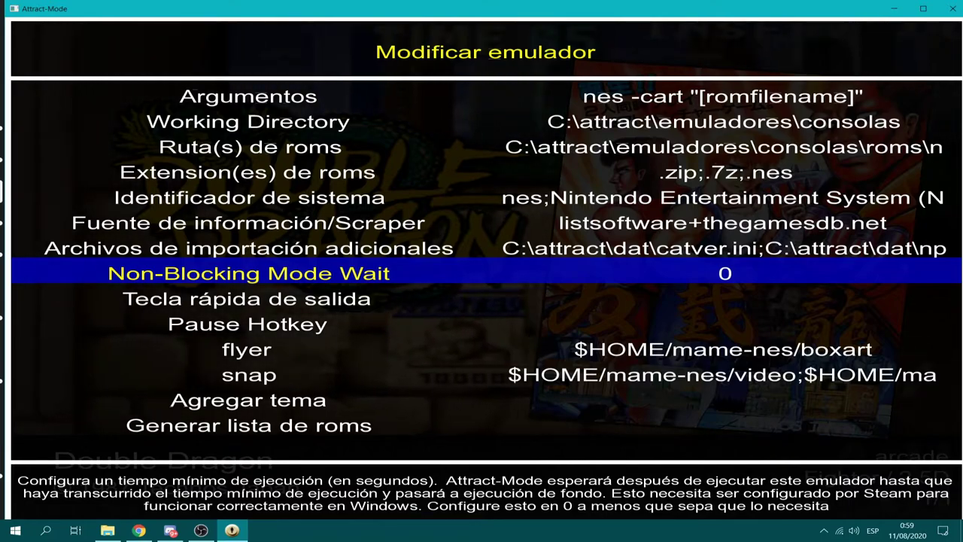
# - Review the available Fuente de información/Scraper options and confirm listsoftware+thegamesdb.net
pyautogui.press('Up')
pyautogui.press('Up')
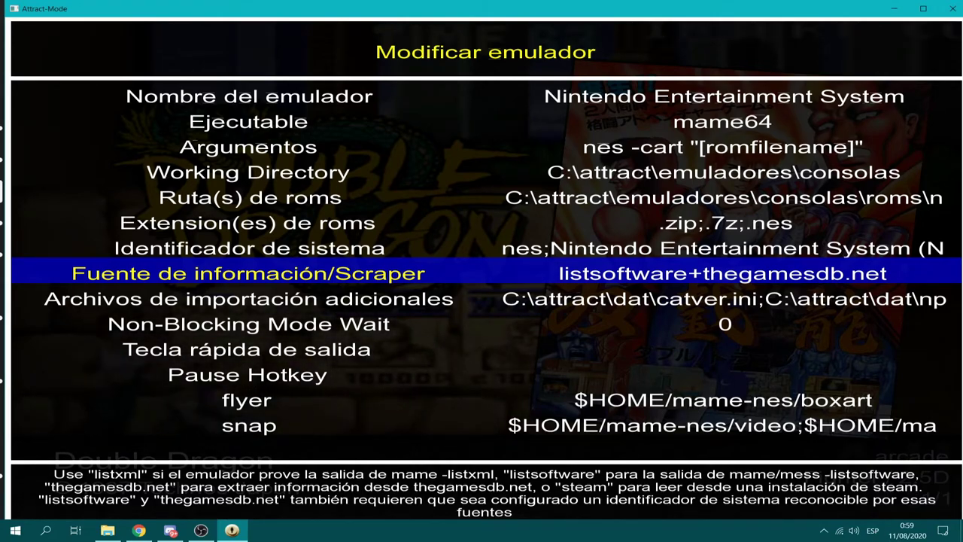
pyautogui.press('Return')
pyautogui.press('Up')
pyautogui.press('Up')
pyautogui.press('Up')
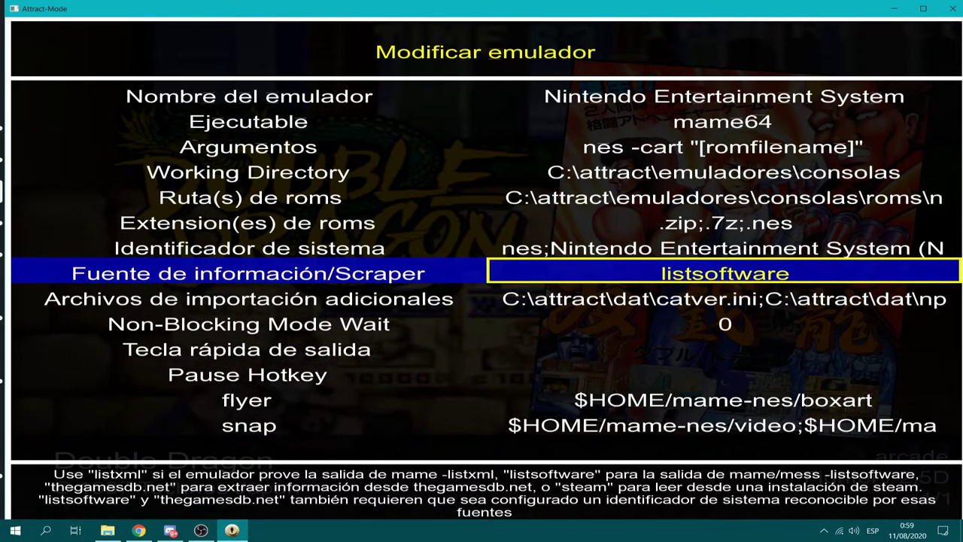
pyautogui.press('Down')
pyautogui.press('Down')
pyautogui.press('Down')
pyautogui.press('Down')
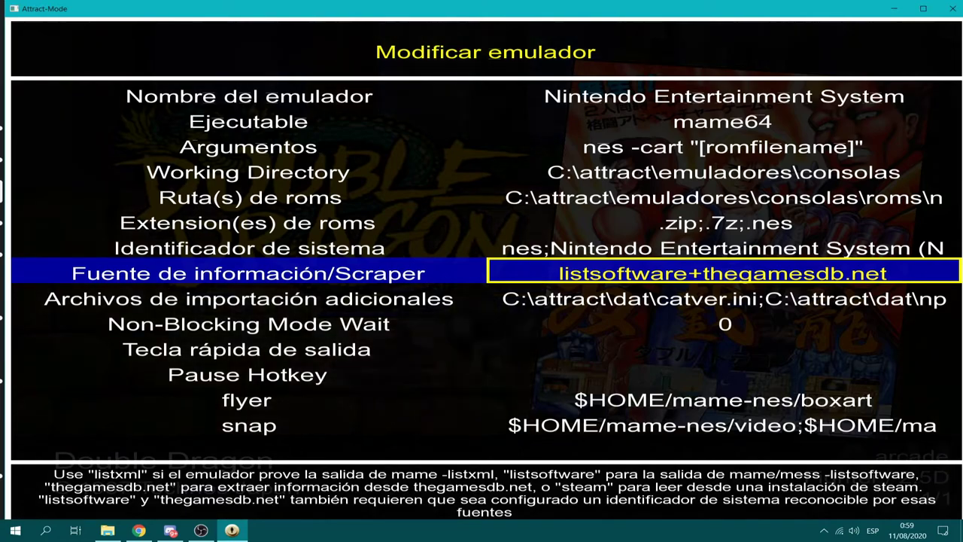
pyautogui.press('Return')
# - Clear all paths from the emulator's Archivos de importación adicionales
pyautogui.press('Down')
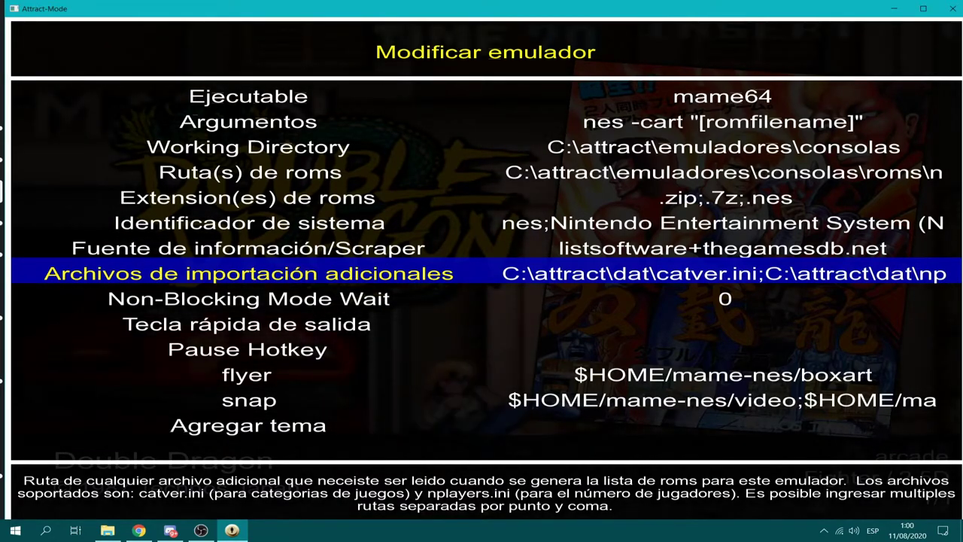
pyautogui.press('Return')
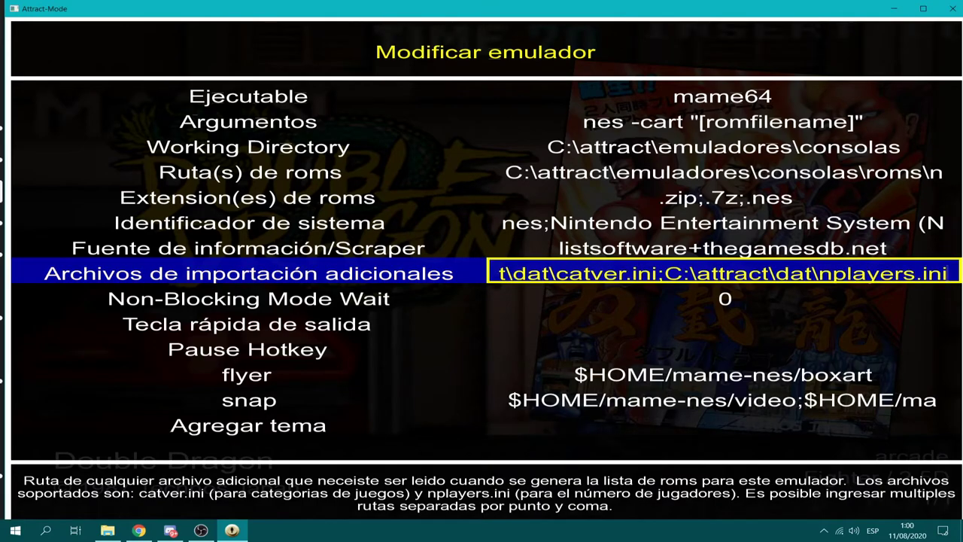
pyautogui.press('BackSpace')
pyautogui.press('BackSpace')
pyautogui.press('BackSpace')
pyautogui.press('BackSpace')
pyautogui.press('BackSpace')
pyautogui.press('BackSpace')
pyautogui.press('BackSpace')
pyautogui.press('BackSpace')
pyautogui.press('BackSpace')
pyautogui.press('BackSpace')
pyautogui.press('BackSpace')
pyautogui.press('BackSpace')
pyautogui.press('BackSpace')
pyautogui.press('BackSpace')
pyautogui.press('BackSpace')
pyautogui.press('BackSpace')
pyautogui.press('BackSpace')
pyautogui.press('BackSpace')
pyautogui.press('BackSpace')
pyautogui.press('BackSpace')
pyautogui.press('BackSpace')
pyautogui.press('BackSpace')
pyautogui.press('BackSpace')
pyautogui.press('BackSpace')
pyautogui.press('BackSpace')
pyautogui.press('BackSpace')
pyautogui.press('BackSpace')
pyautogui.press('BackSpace')
pyautogui.press('BackSpace')
pyautogui.press('BackSpace')
pyautogui.press('BackSpace')
pyautogui.press('BackSpace')
pyautogui.press('BackSpace')
pyautogui.press('BackSpace')
pyautogui.press('BackSpace')
pyautogui.press('BackSpace')
pyautogui.press('BackSpace')
pyautogui.press('BackSpace')
pyautogui.press('BackSpace')
pyautogui.press('BackSpace')
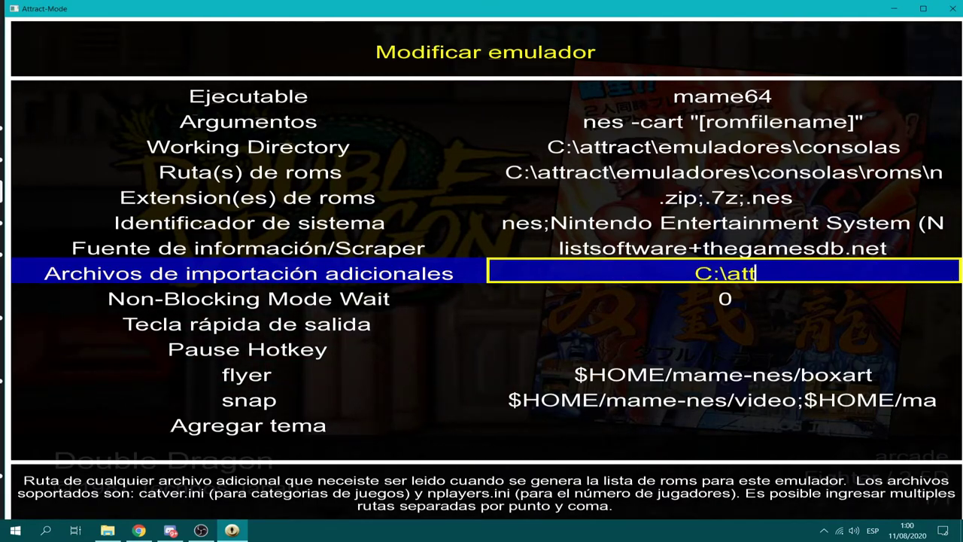
pyautogui.press('Return')
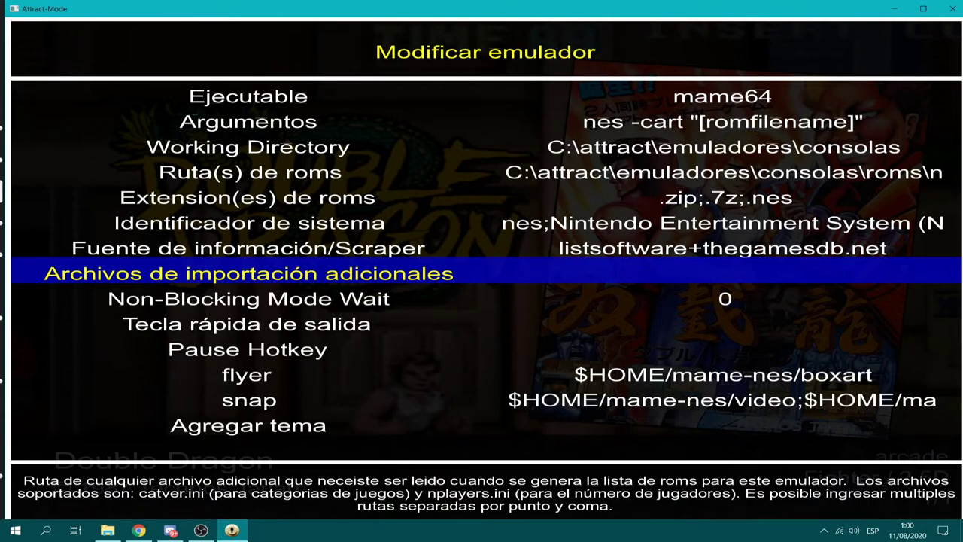
# - Generate the rom list for the Nintendo Entertainment System emulator and leave the emulator settings
pyautogui.press('Down')
pyautogui.press('Down')
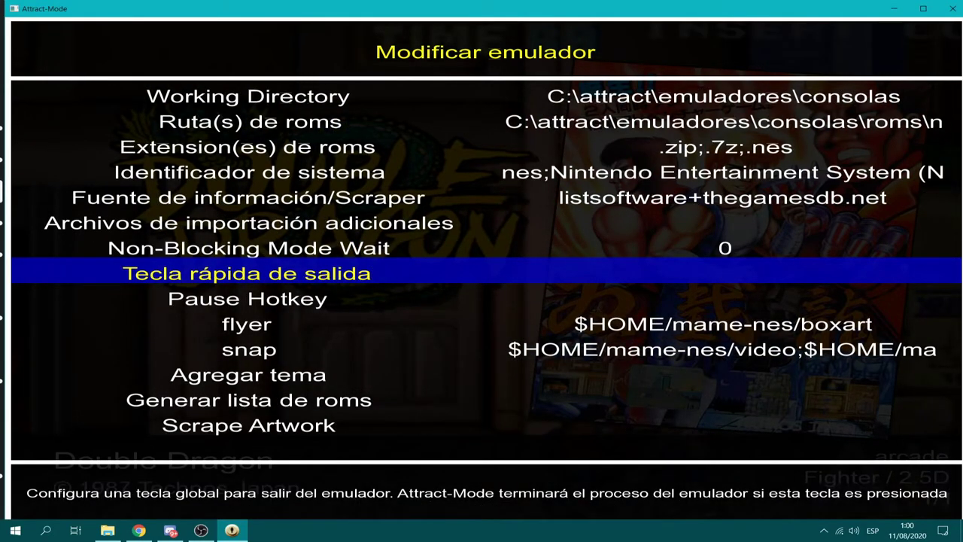
pyautogui.press('Down')
pyautogui.press('Down')
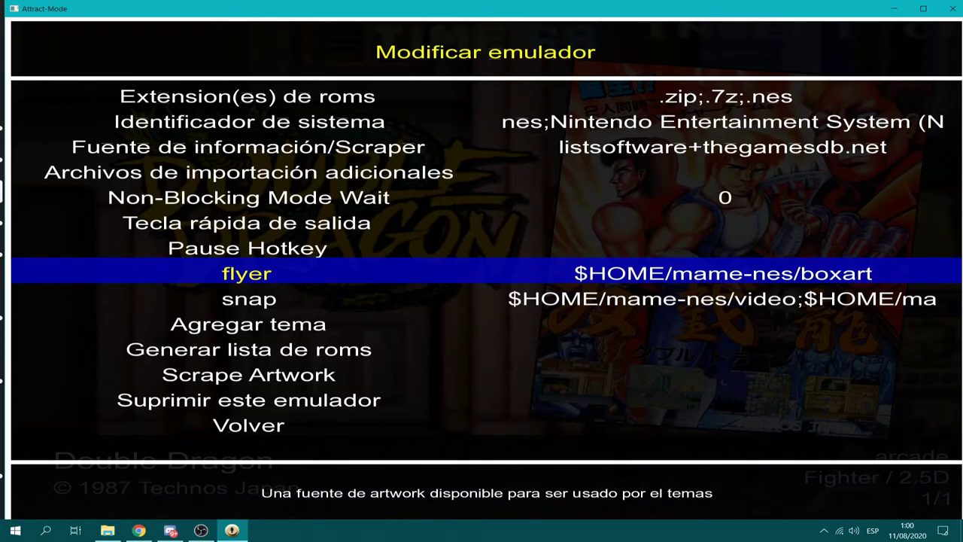
pyautogui.press('Down')
pyautogui.press('Down')
pyautogui.press('Down')
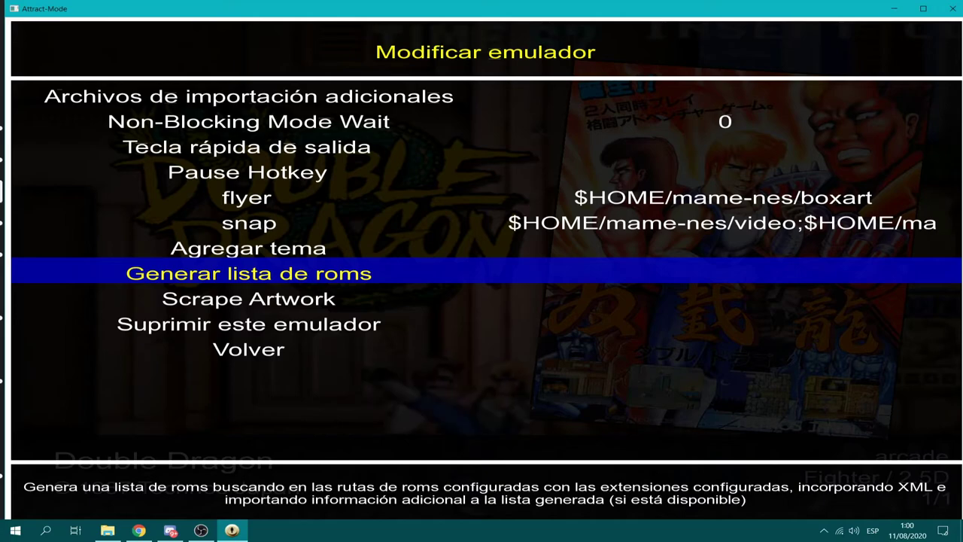
pyautogui.press('Return')
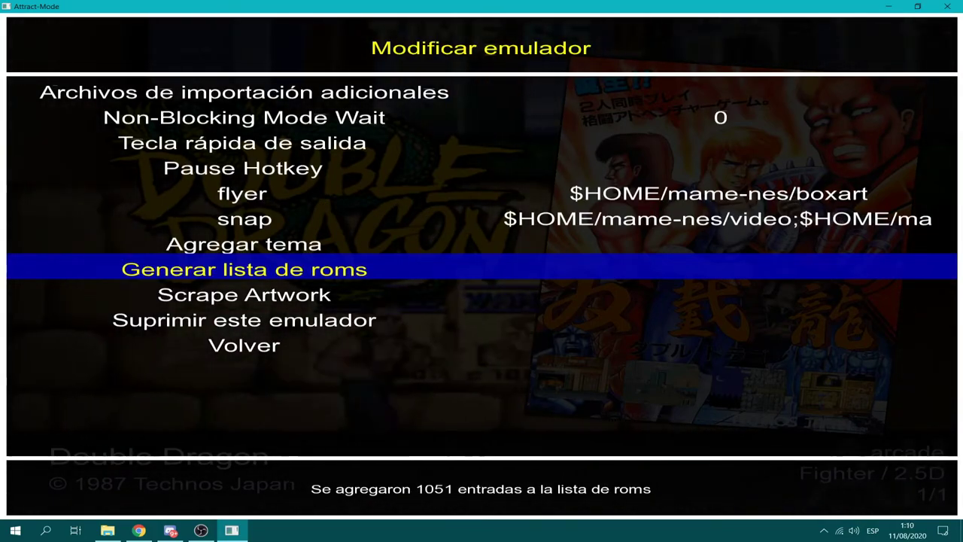
pyautogui.press('Escape')
pyautogui.press('Escape')
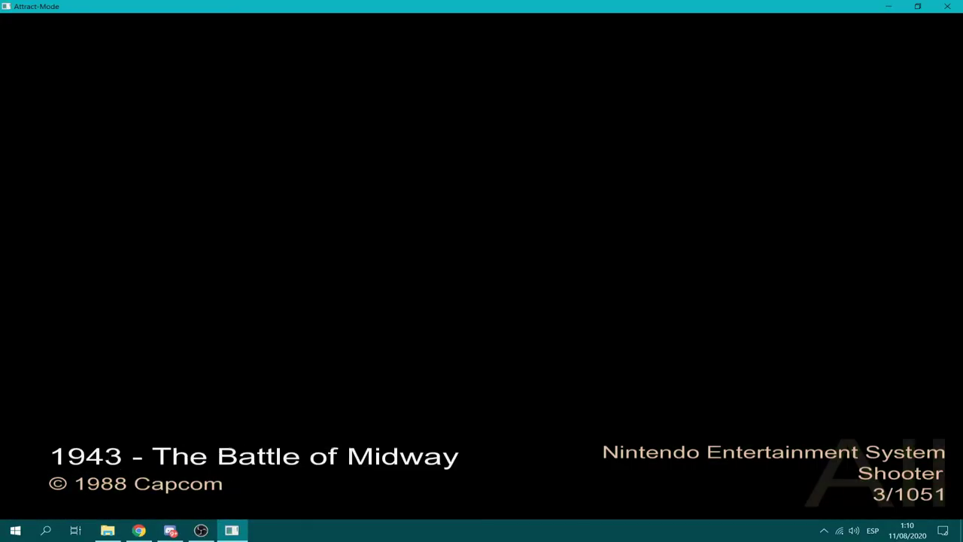
# - In the scraper configuration, set Scrape Snaps and Scrape Marquees to No
pyautogui.press('pagedown')
pyautogui.press('Tab')
pyautogui.press('Down')
pyautogui.press('Return')
pyautogui.press('Return')
pyautogui.press('Return')
pyautogui.press('Down')
pyautogui.press('Return')
pyautogui.press('Down')
pyautogui.press('Return')
pyautogui.press('Down')
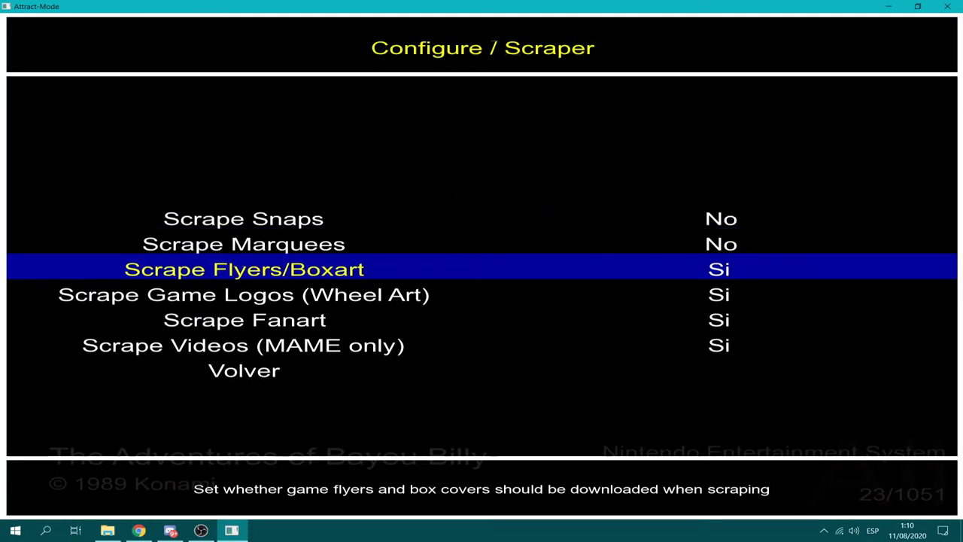
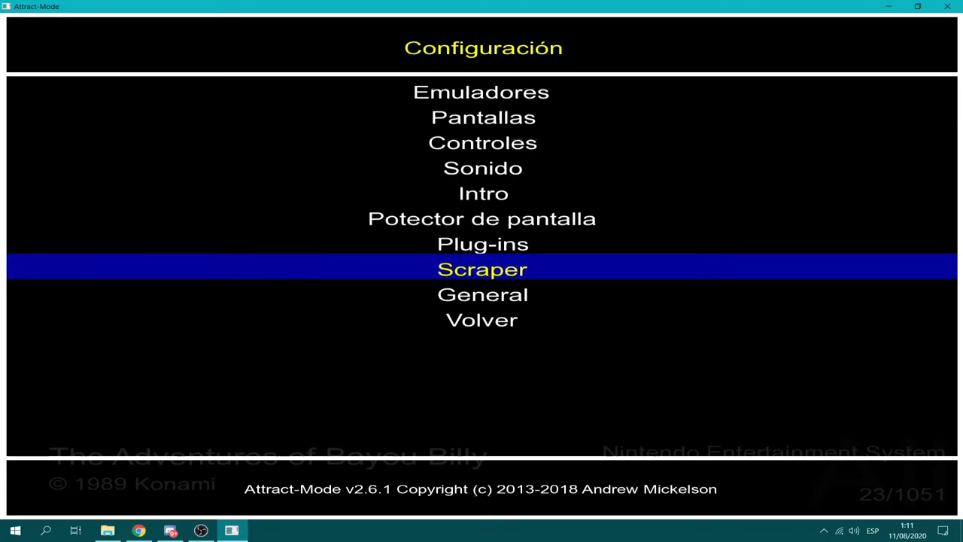
# - Start scraping artwork for the Nintendo Entertainment System emulator from its settings
pyautogui.press('Up')
pyautogui.press('Up')
pyautogui.press('Up')
pyautogui.press('Up')
pyautogui.press('Up')
pyautogui.press('Up')
pyautogui.press('Up')
pyautogui.press('Return')
pyautogui.press('Down')
pyautogui.press('Up')
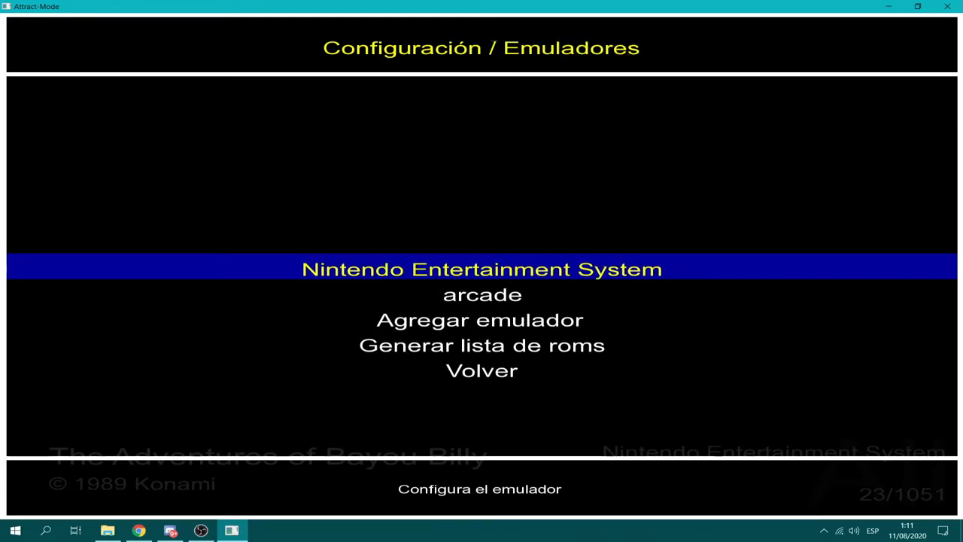
pyautogui.press('Return')
pyautogui.press('Down')
pyautogui.press('Down')
pyautogui.press('Down')
pyautogui.press('Down')
pyautogui.press('Down')
pyautogui.press('Down')
pyautogui.press('Down')
pyautogui.press('Down')
pyautogui.press('Down')
pyautogui.press('Down')
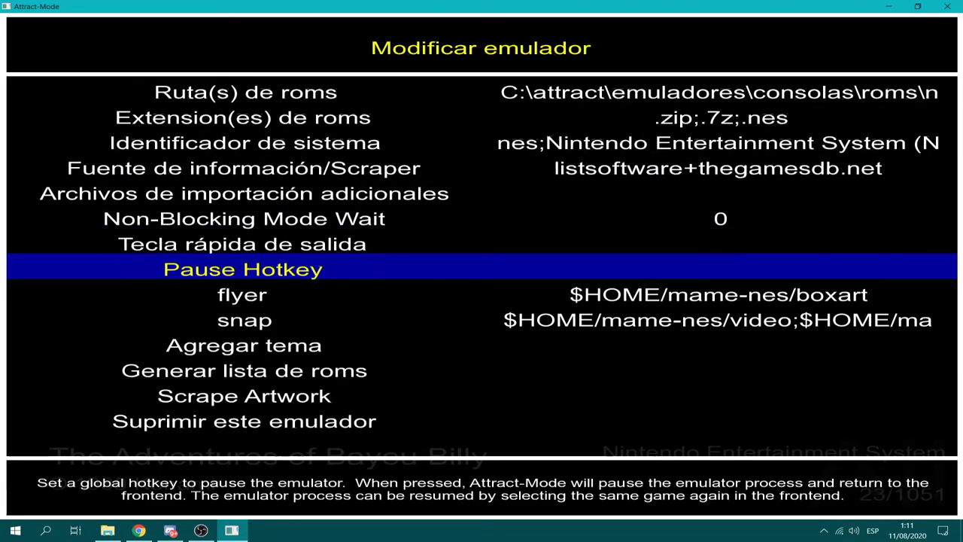
pyautogui.press('Down')
pyautogui.press('Down')
pyautogui.press('Down')
pyautogui.press('Down')
pyautogui.press('Down')
pyautogui.press('Return')
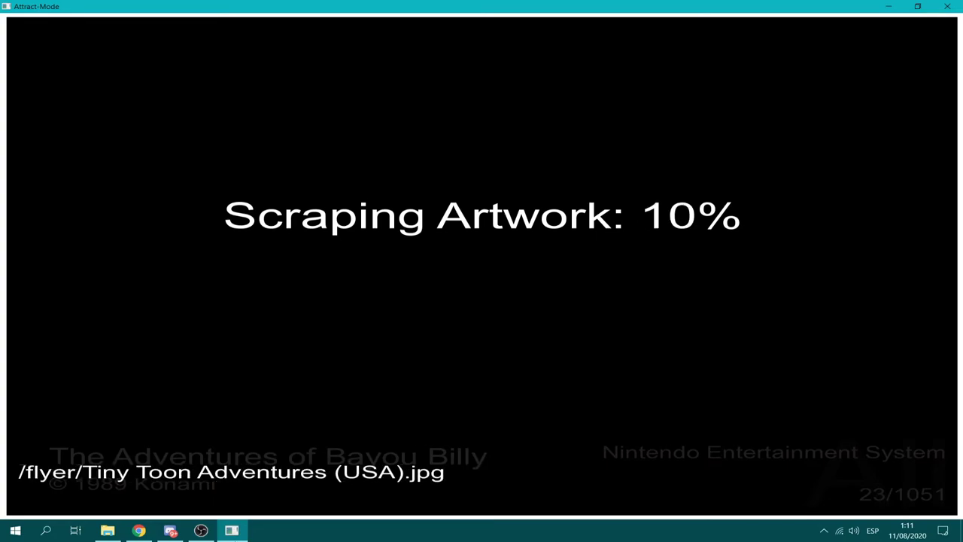
pyautogui.click(200, 530)
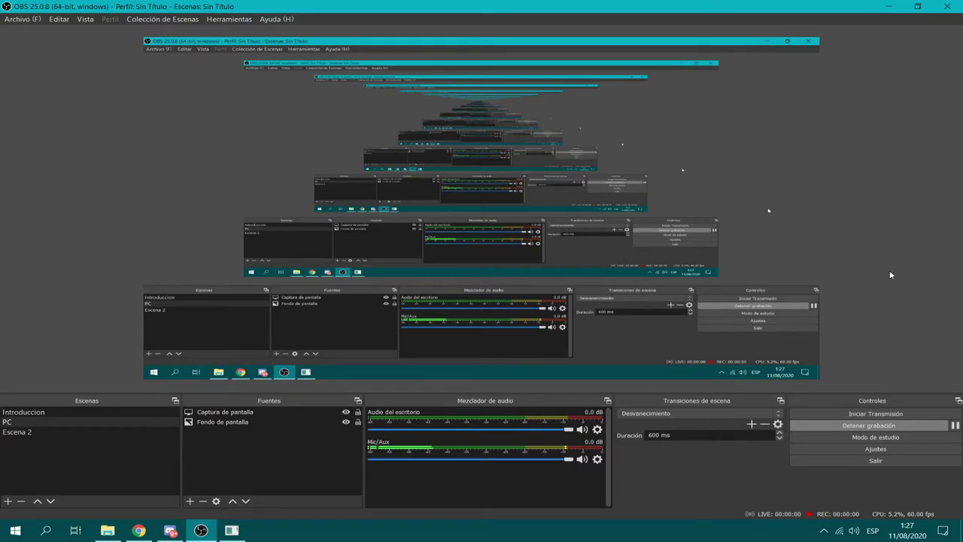
pyautogui.click(232, 530)
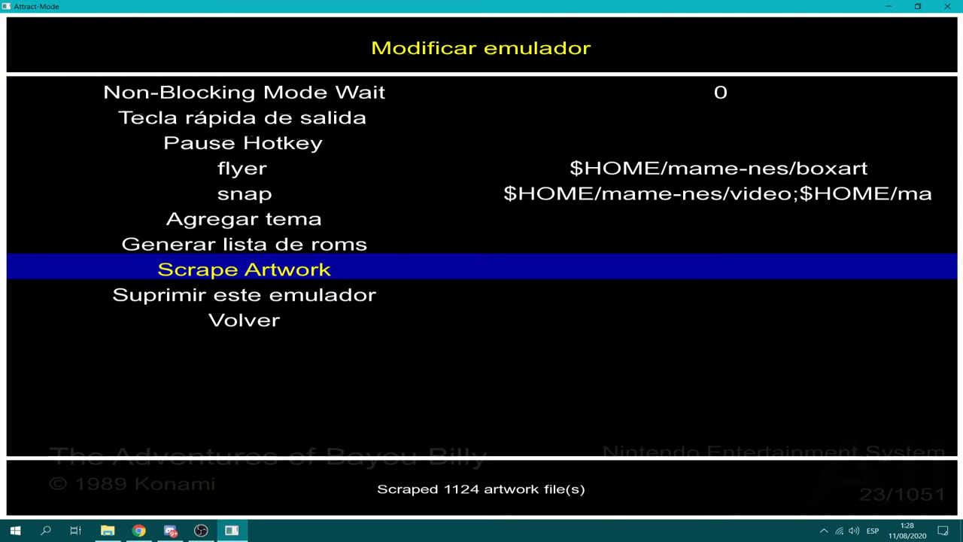
# - Leave the emulator settings and the configuration to return to the game list
pyautogui.press('Down')
pyautogui.press('Down')
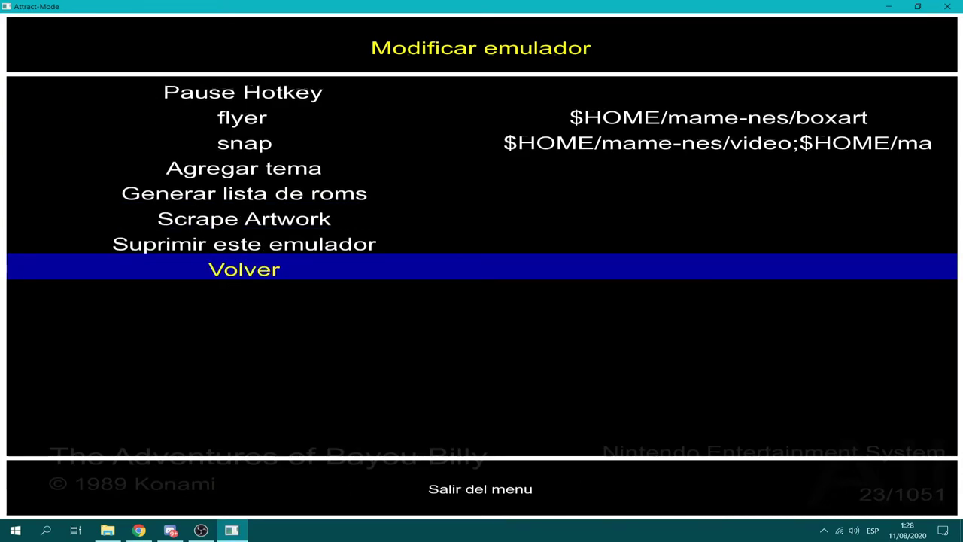
pyautogui.press('Return')
pyautogui.press('Up')
pyautogui.press('Return')
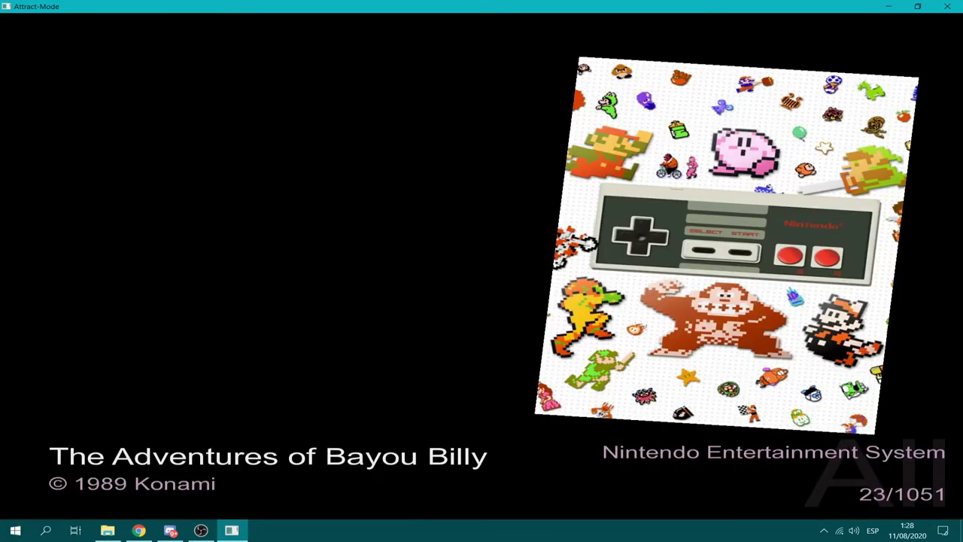
# - Browse the Nintendo Entertainment System game list from The Adventures of Bayou Billy onward to check each game's box art and logo
pyautogui.press('Down')
pyautogui.press('Down')
pyautogui.press('Up')
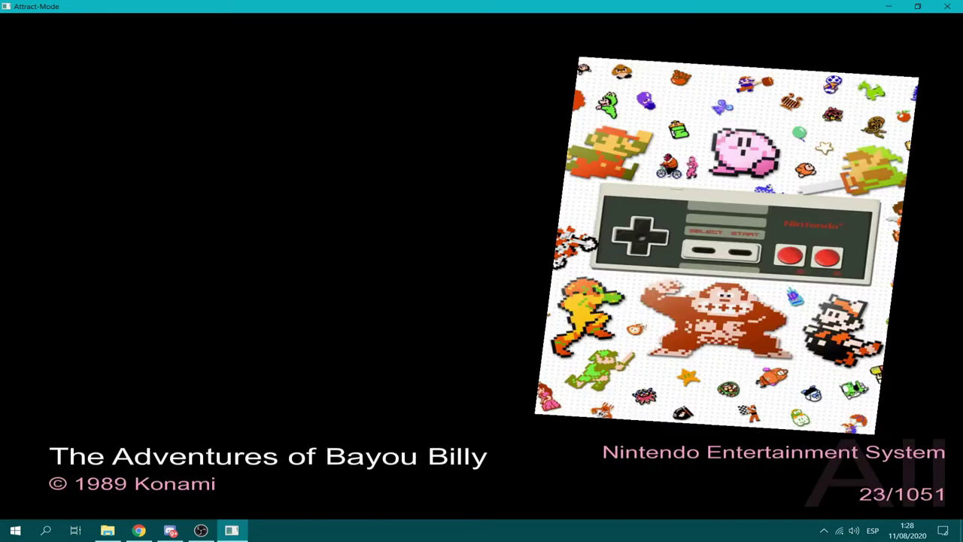
pyautogui.press('Down')
pyautogui.press('Down')
pyautogui.press('Down')
pyautogui.press('Down')
pyautogui.press('Down')
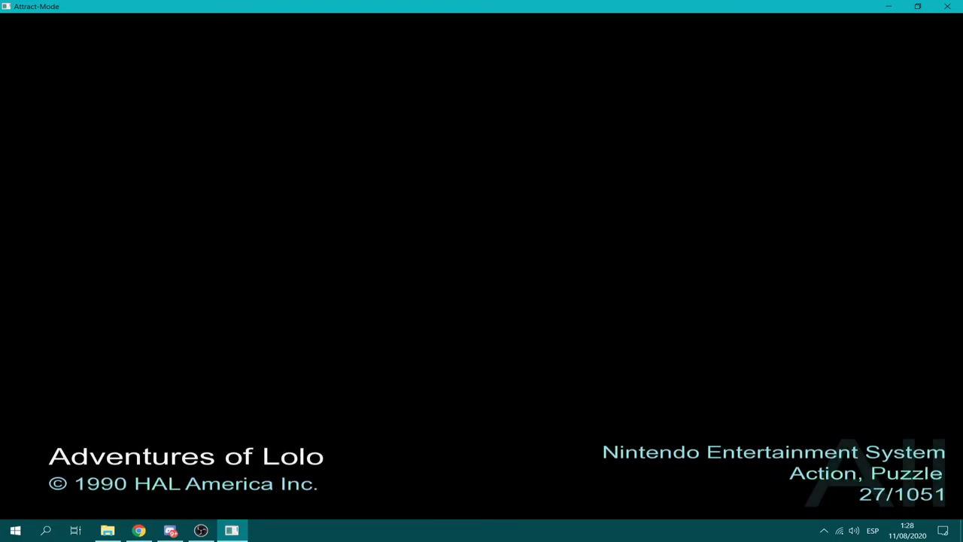
pyautogui.press('Down')
pyautogui.press('Down')
pyautogui.press('Down')
pyautogui.press('Up')
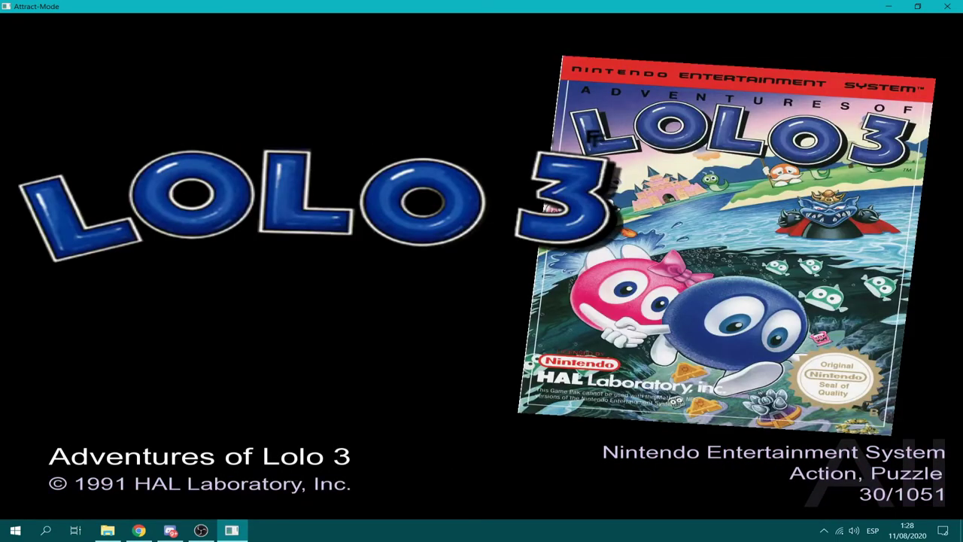
pyautogui.press('Down')
pyautogui.press('Down')
pyautogui.press('Down')
pyautogui.press('Down')
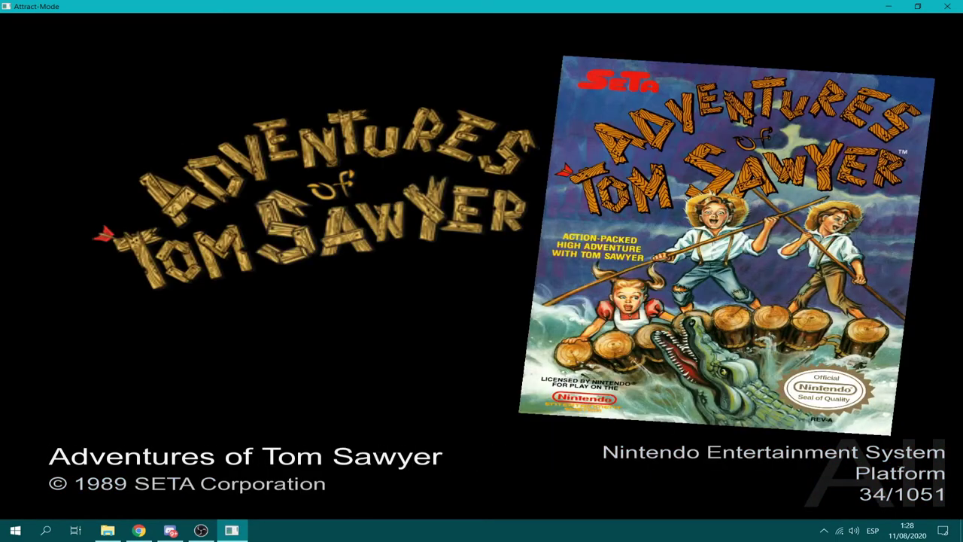
pyautogui.press('Down')
pyautogui.press('Down')
pyautogui.press('Down')
pyautogui.press('Down')
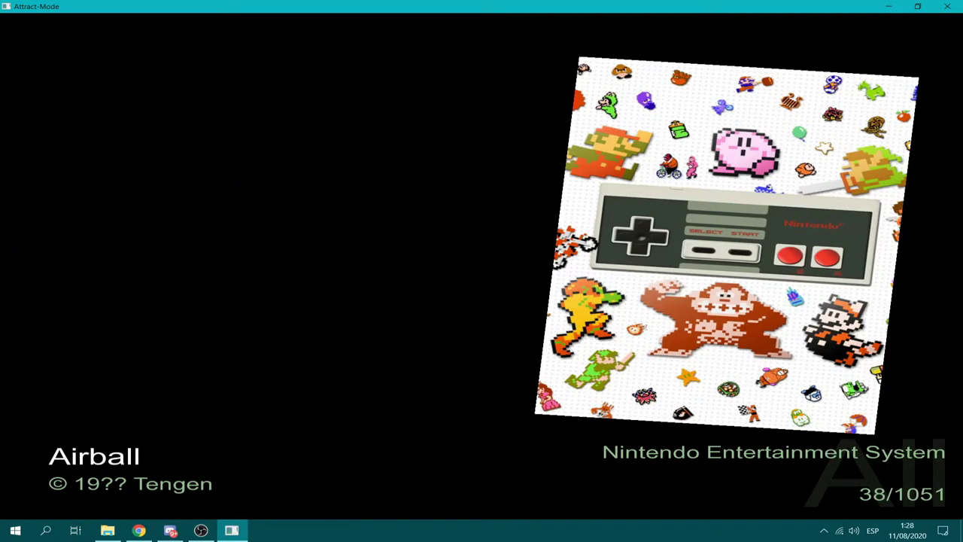
pyautogui.press('Up')
pyautogui.press('Down')
pyautogui.press('Down')
pyautogui.press('Down')
pyautogui.press('Down')
pyautogui.press('Down')
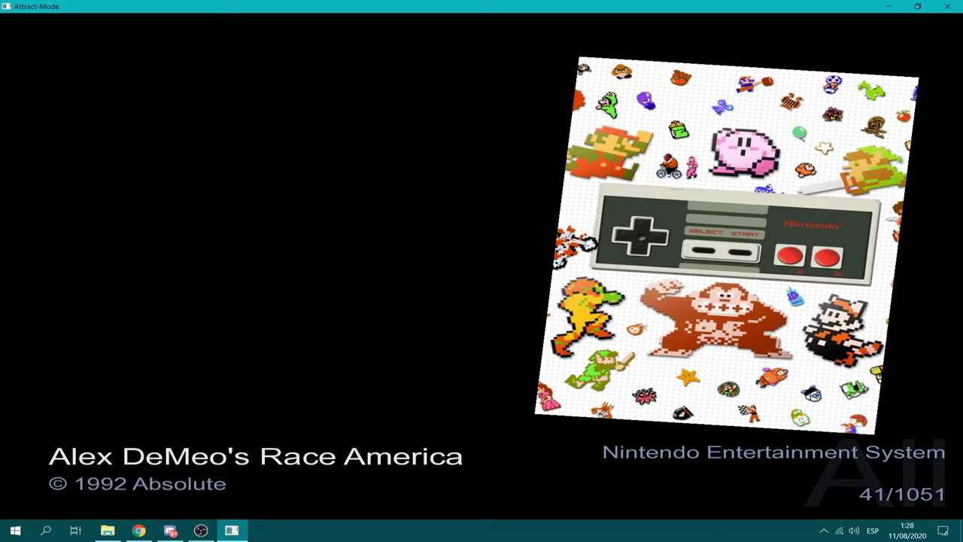
pyautogui.press('Down')
pyautogui.press('Down')
pyautogui.press('Down')
pyautogui.press('Down')
pyautogui.press('Down')
pyautogui.press('Down')
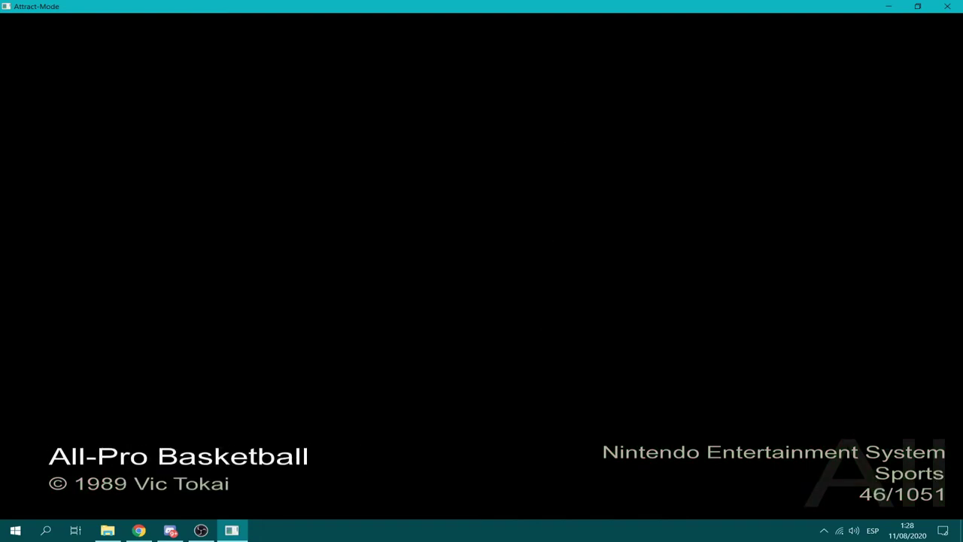
pyautogui.press('Down')
pyautogui.press('Down')
pyautogui.press('Down')
pyautogui.press('Down')
pyautogui.press('Down')
pyautogui.press('Down')
pyautogui.press('Down')
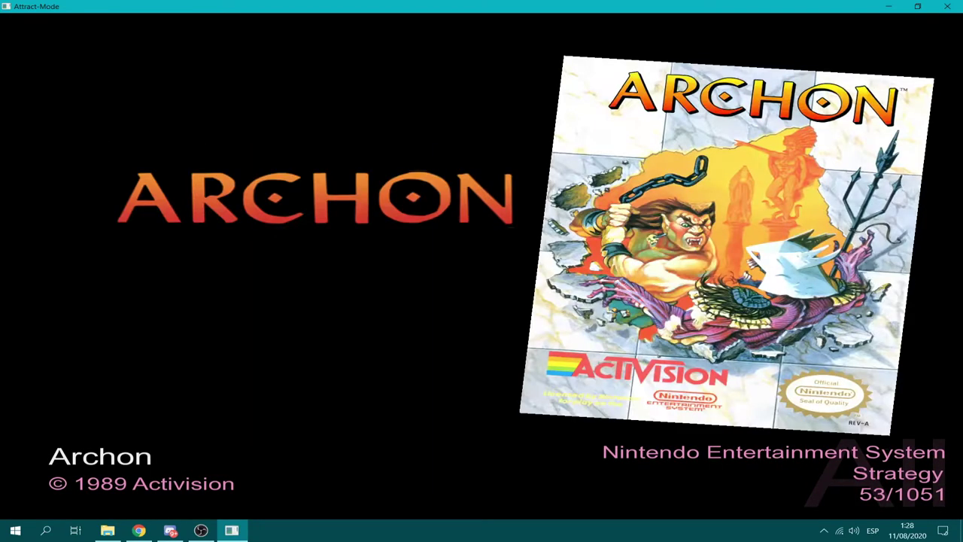
pyautogui.press('Down')
pyautogui.press('Down')
pyautogui.press('Down')
pyautogui.press('Down')
pyautogui.press('Down')
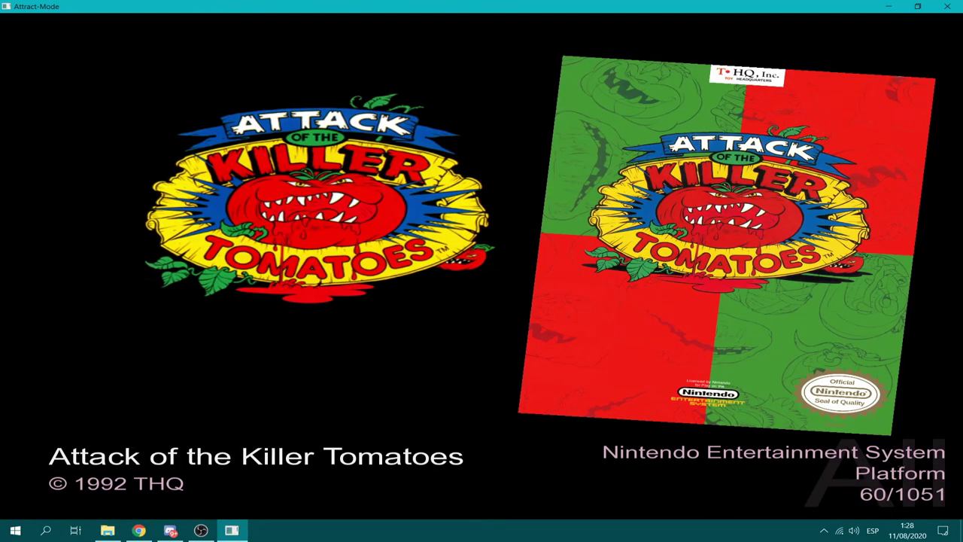
pyautogui.press('Down')
pyautogui.press('Down')
pyautogui.press('Down')
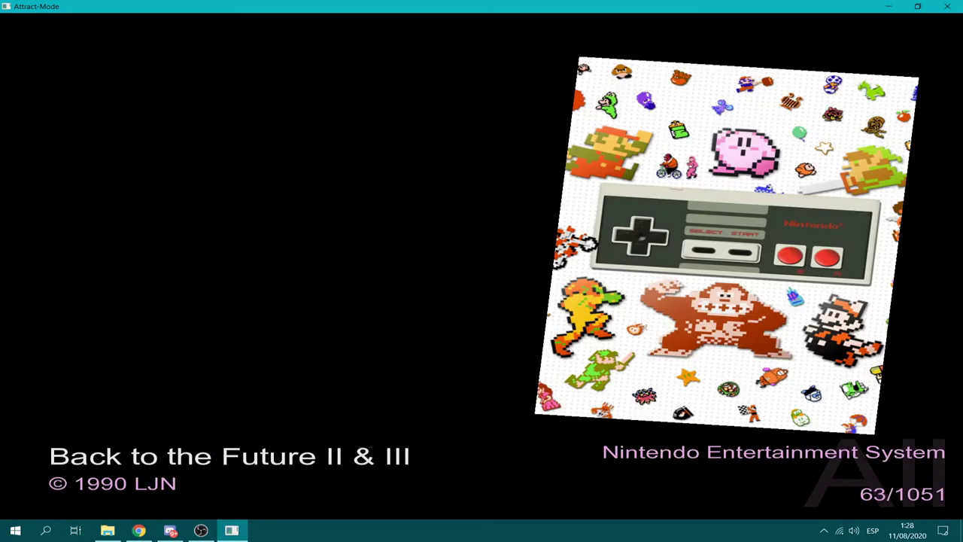
pyautogui.press('Down')
pyautogui.press('Down')
pyautogui.press('Down')
pyautogui.press('Down')
pyautogui.press('Down')
pyautogui.press('Down')
pyautogui.press('Down')
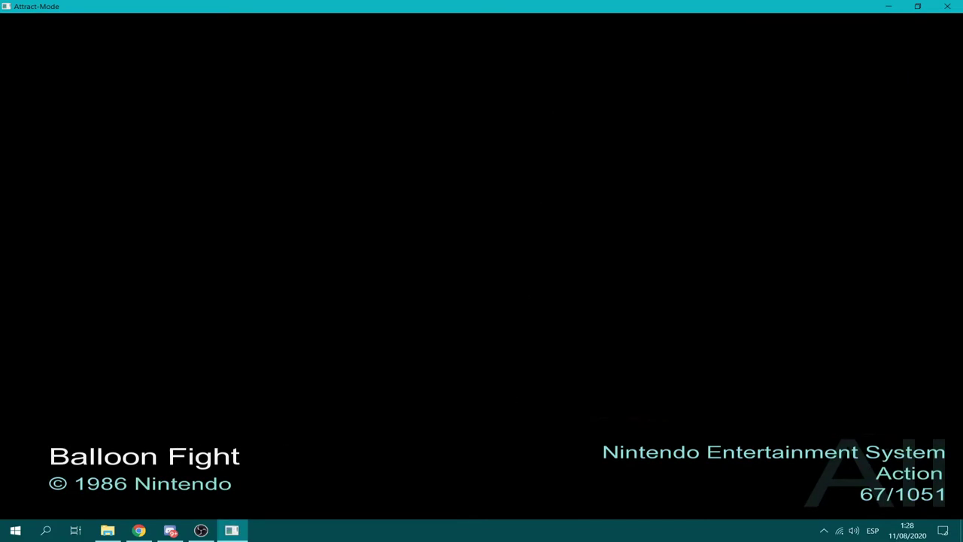
pyautogui.press('Down')
pyautogui.press('Down')
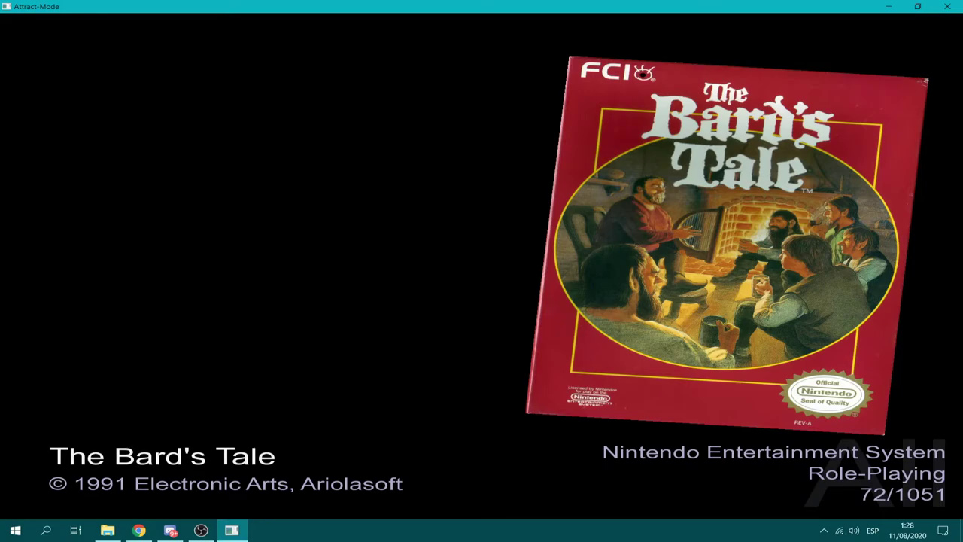
# - Show the desktop and launch SkraperUI.exe from the Arcade\herramientas\scrapper folder
pyautogui.rightClick(418, 530)
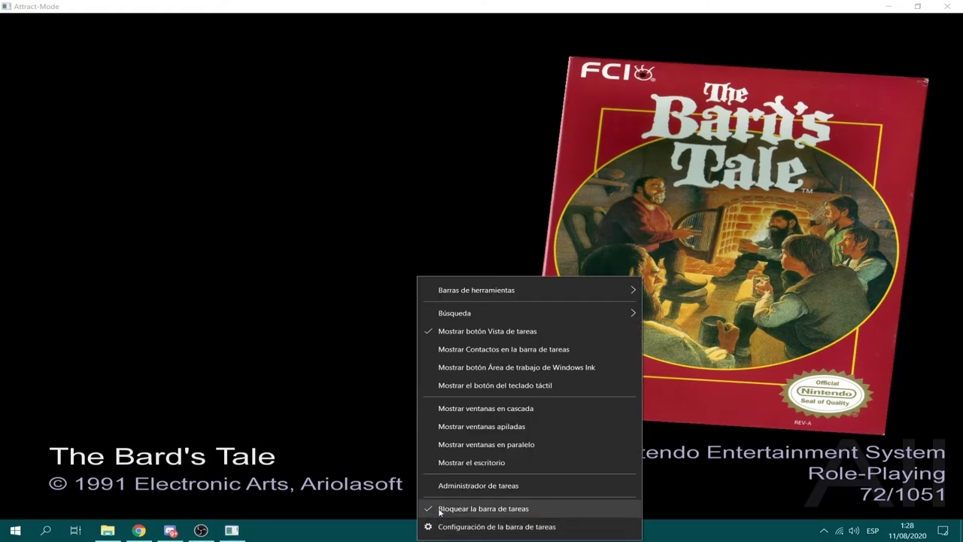
pyautogui.click(465, 463)
pyautogui.doubleClick(30, 162)
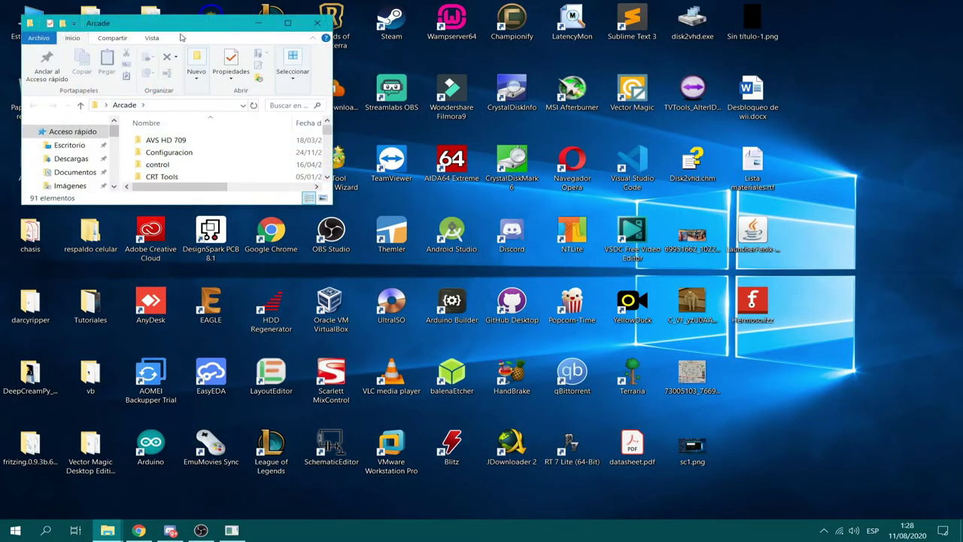
pyautogui.doubleClick(181, 32)
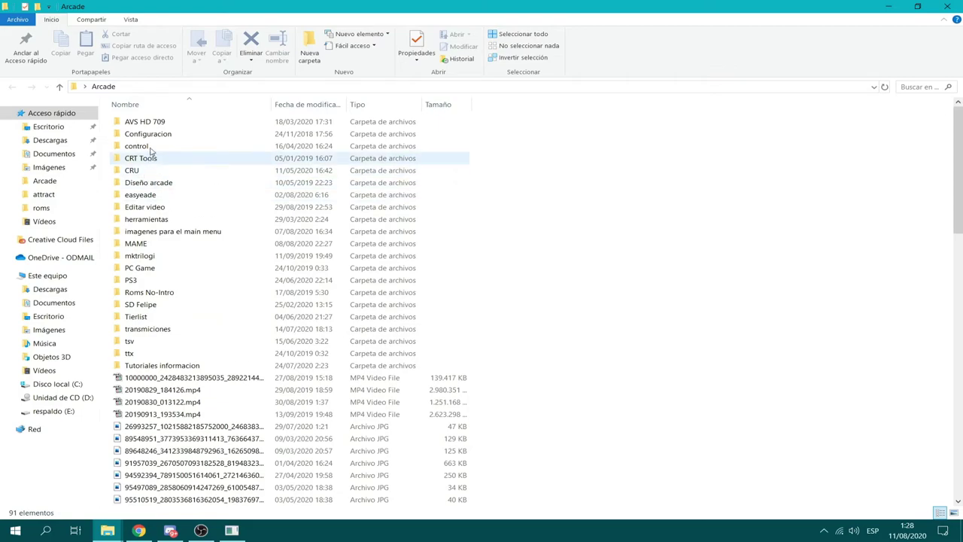
pyautogui.doubleClick(155, 219)
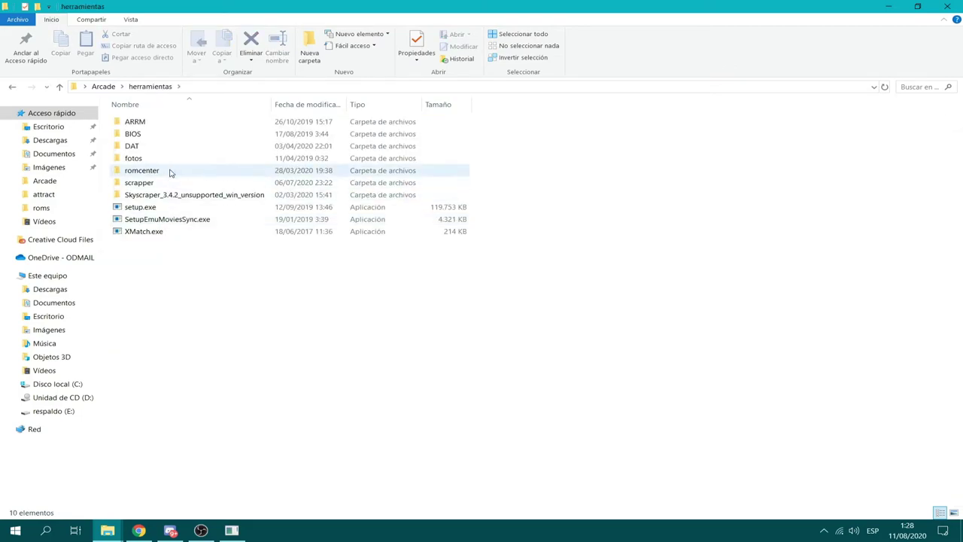
pyautogui.doubleClick(143, 183)
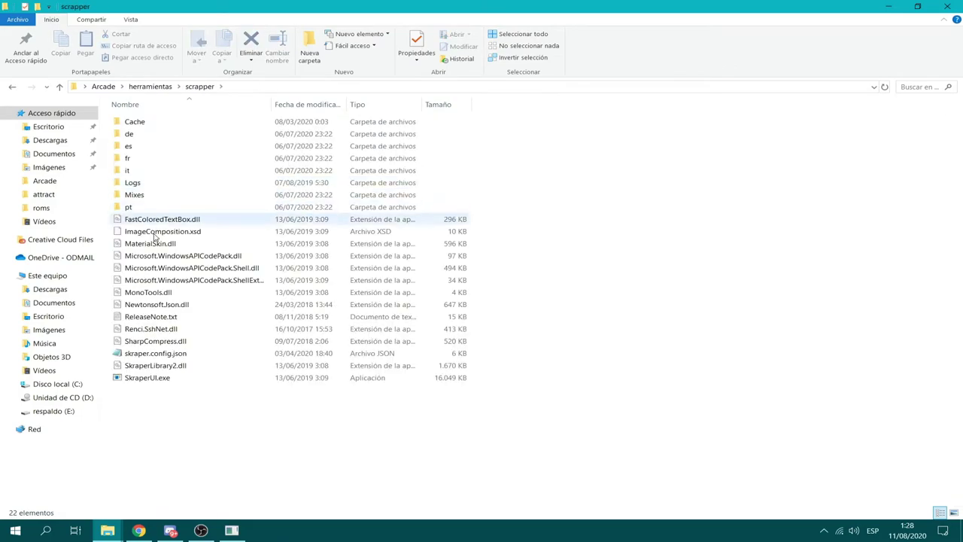
pyautogui.click(156, 381)
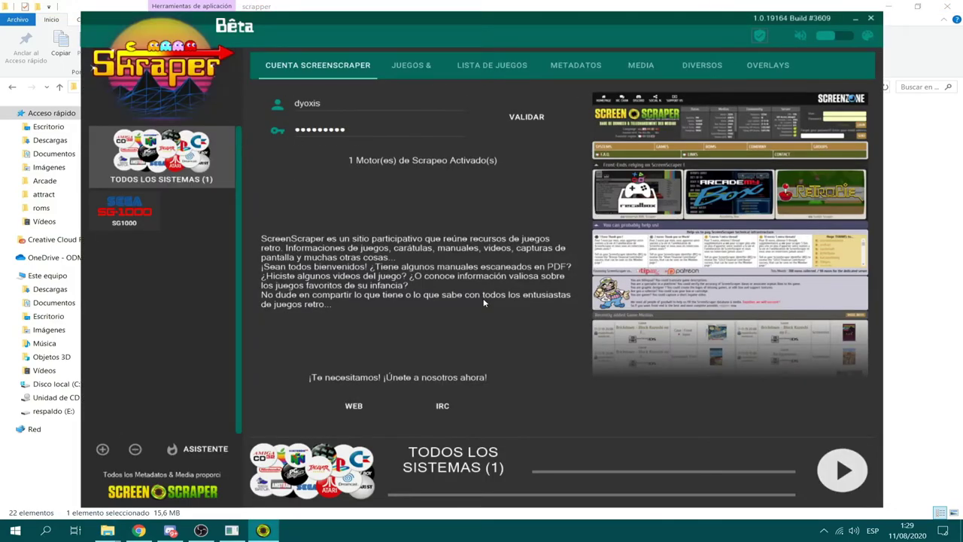
# - Look through the supported systems that can be added in Skraper without adding any, and close the program and its folder
pyautogui.click(143, 218)
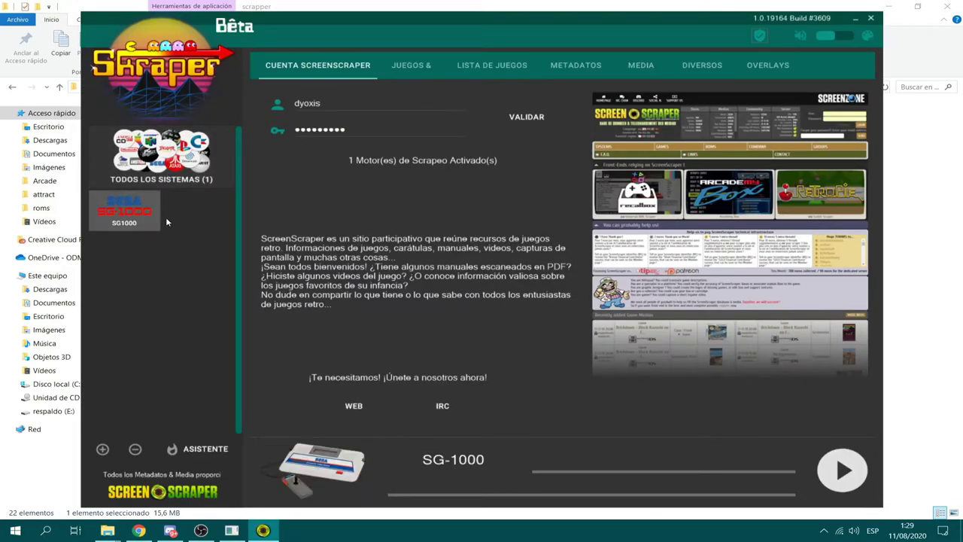
pyautogui.click(103, 449)
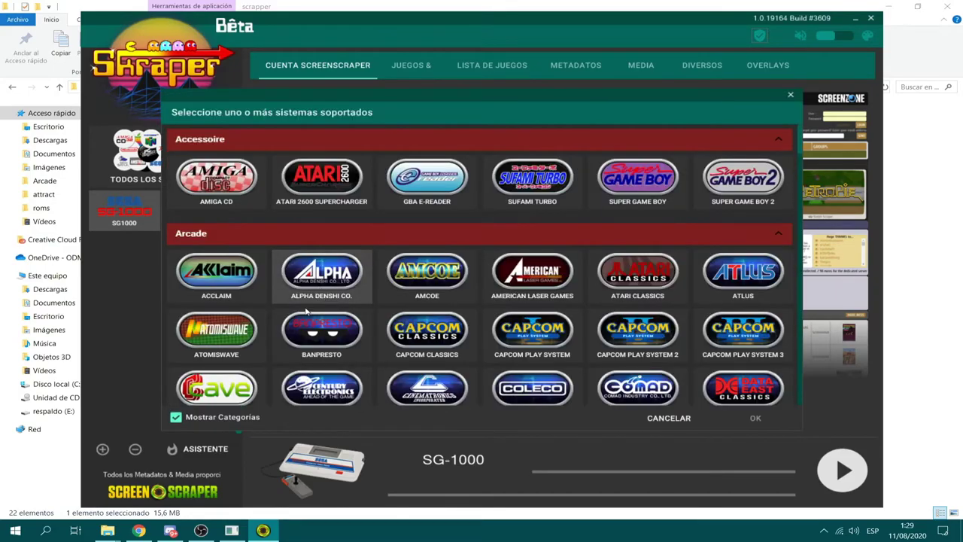
pyautogui.scroll(-15, 306, 312)
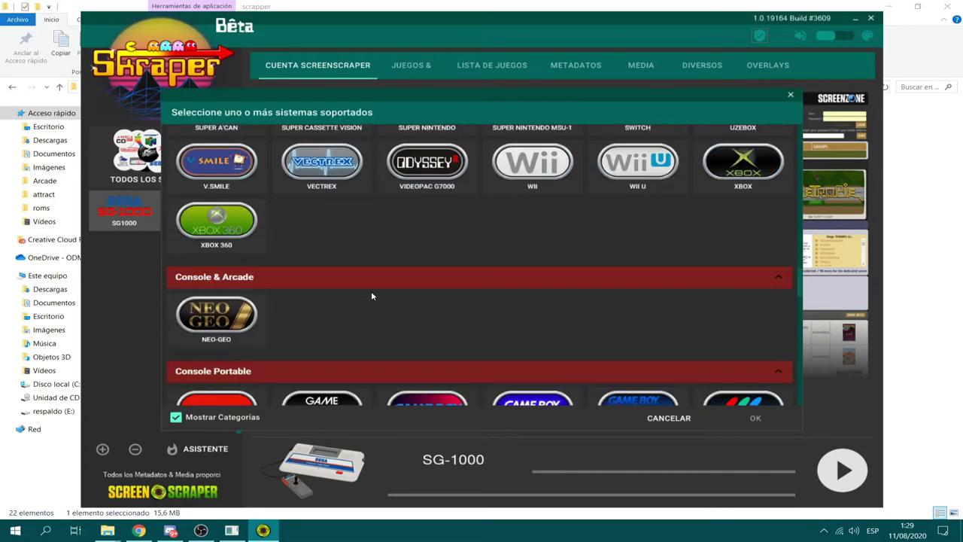
pyautogui.scroll(-4, 371, 296)
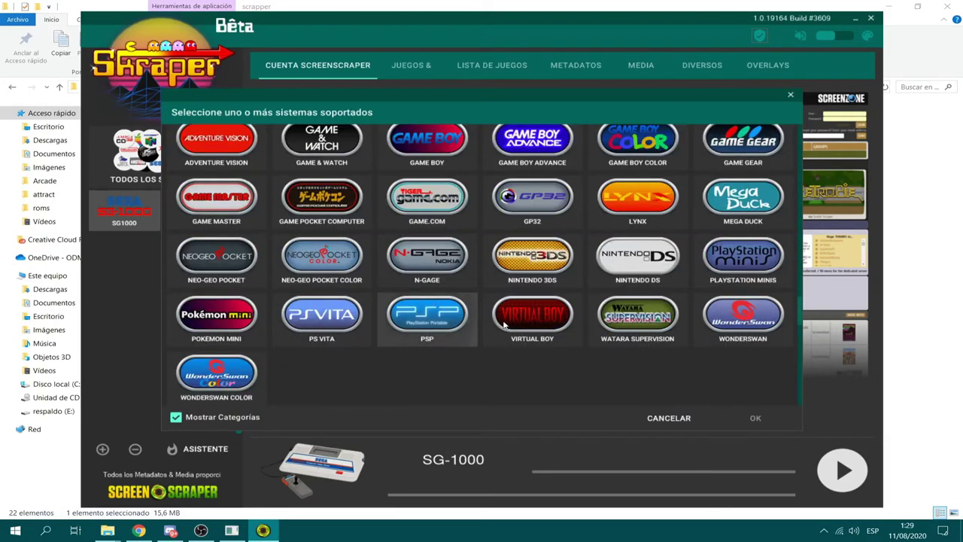
pyautogui.click(466, 301)
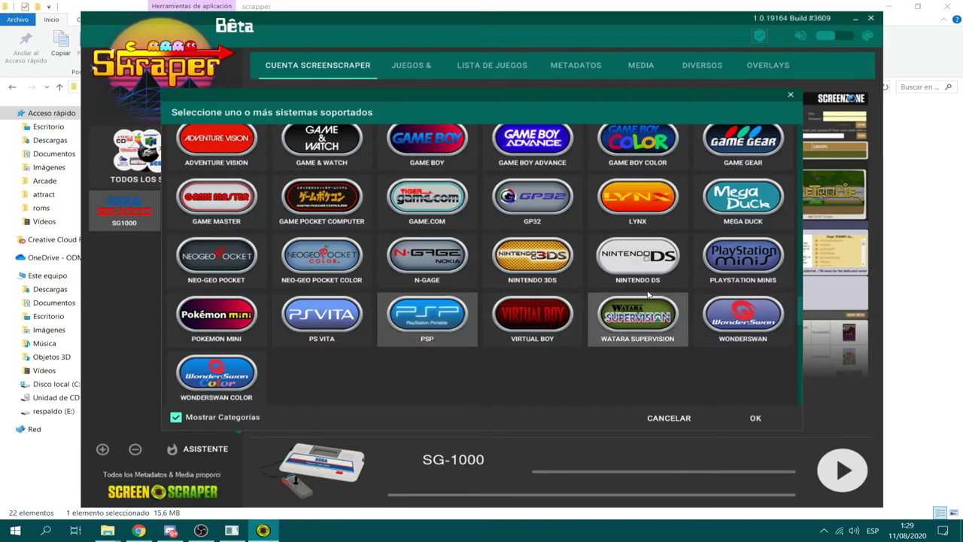
pyautogui.scroll(5, 677, 194)
pyautogui.click(792, 95)
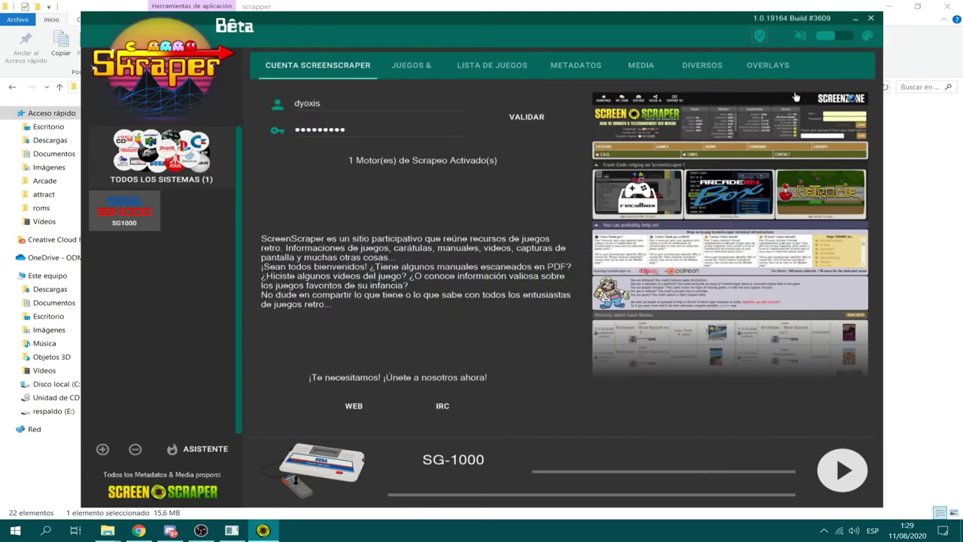
pyautogui.click(871, 17)
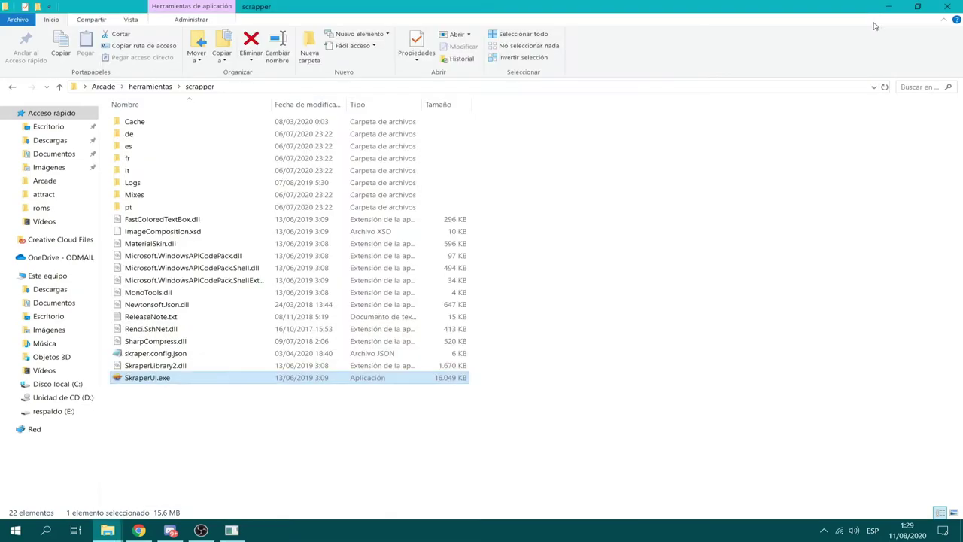
pyautogui.click(11, 87)
pyautogui.click(947, 6)
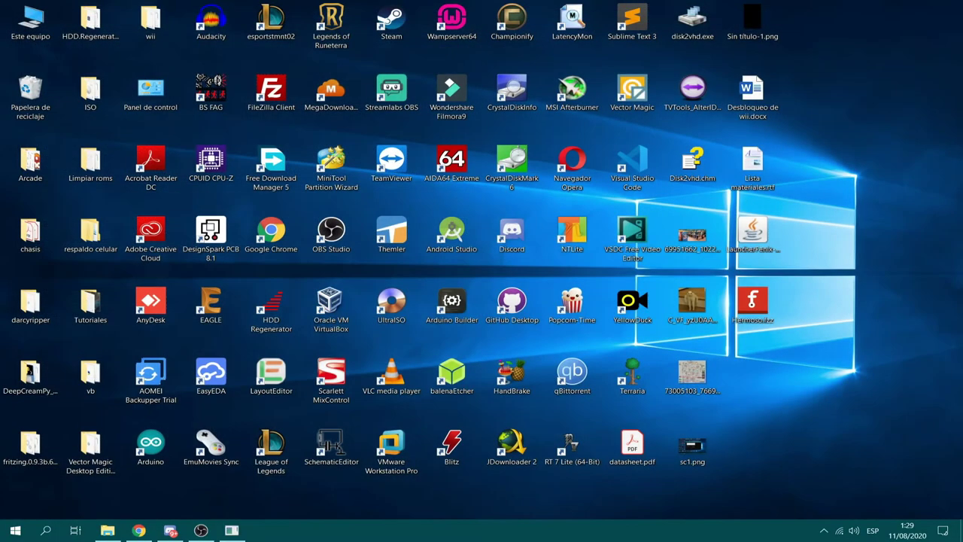
# - Switch back to Attract-Mode and launch a game a few entries below The Bard's Tale in the list
pyautogui.click(232, 531)
pyautogui.press('Down')
pyautogui.press('Down')
pyautogui.press('Down')
pyautogui.press('Down')
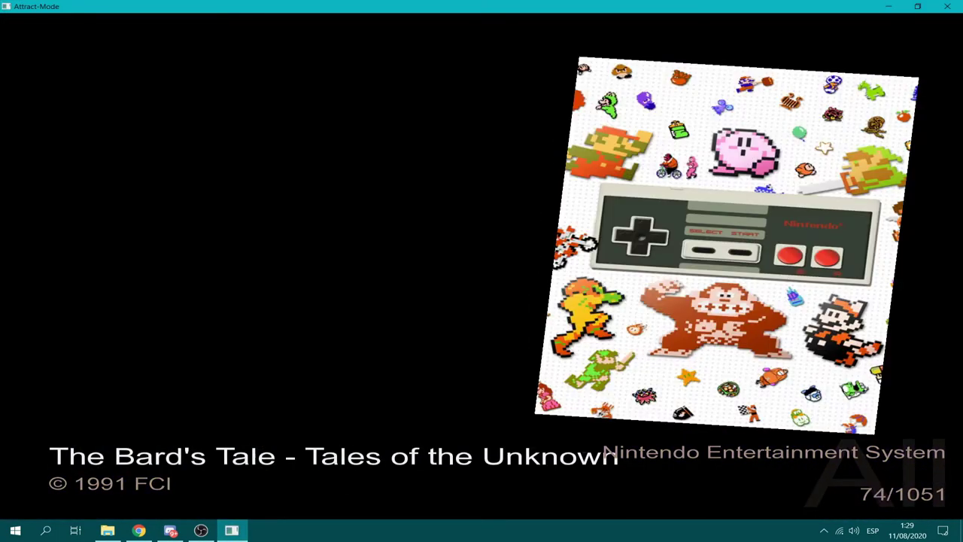
pyautogui.press('Return')
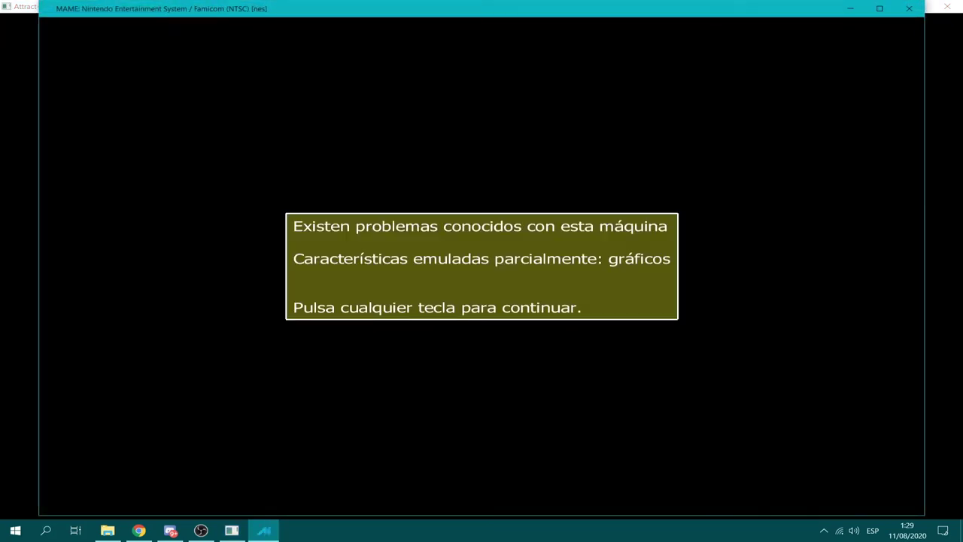
# - Get past the known-problems notice and start a one-player game of Baseball with team A
pyautogui.press('Return')
pyautogui.press('Return')
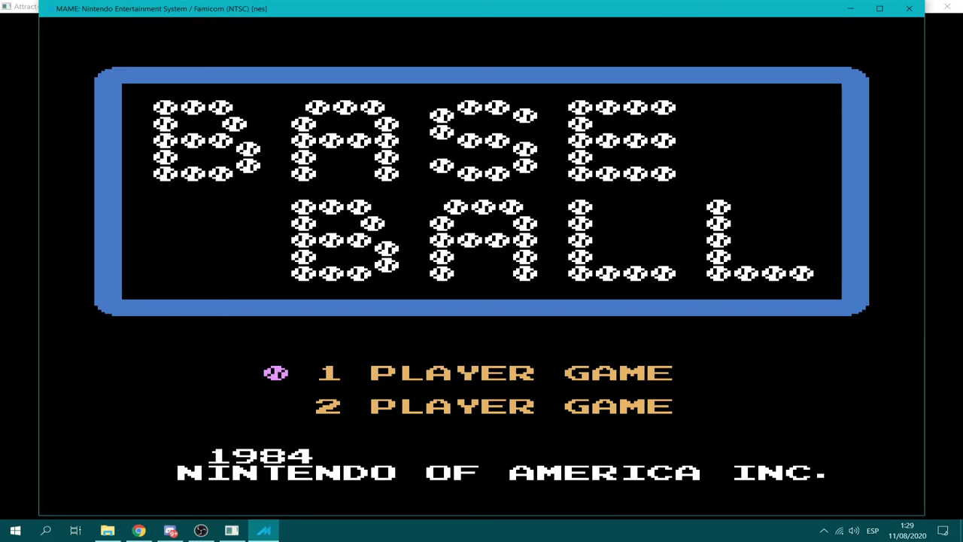
pyautogui.press('1')
pyautogui.press('Left')
pyautogui.press('Right')
pyautogui.press('Right')
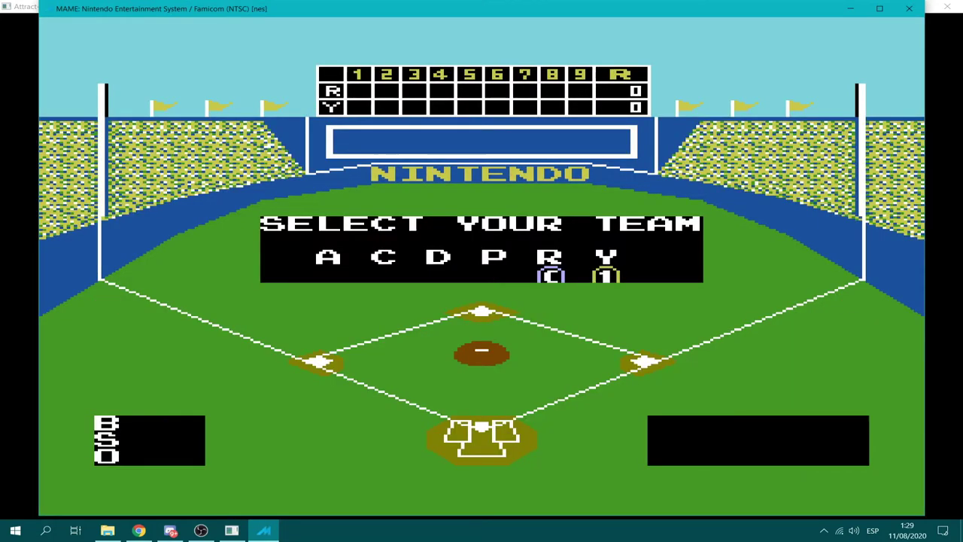
pyautogui.press('Left')
pyautogui.press('Left')
pyautogui.press('Left')
pyautogui.press('Left')
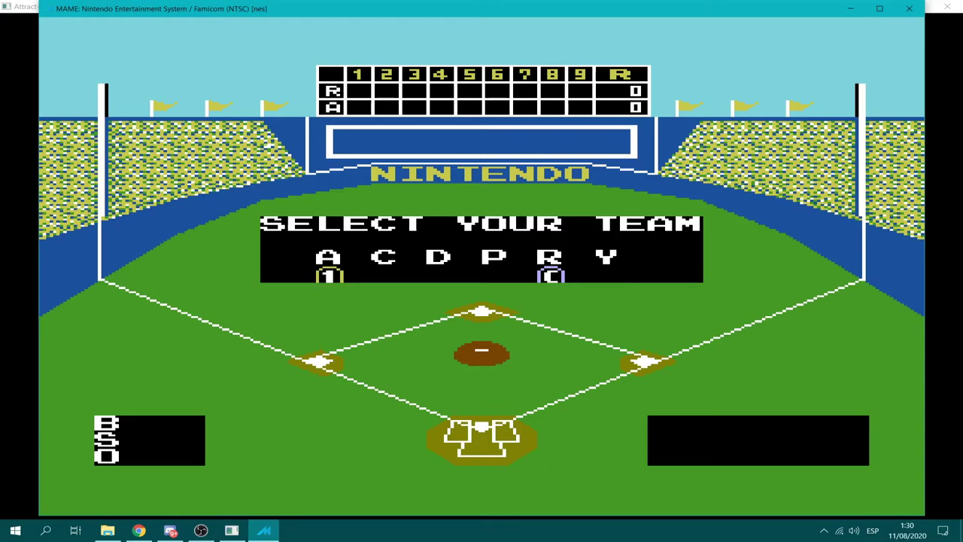
pyautogui.press('1')
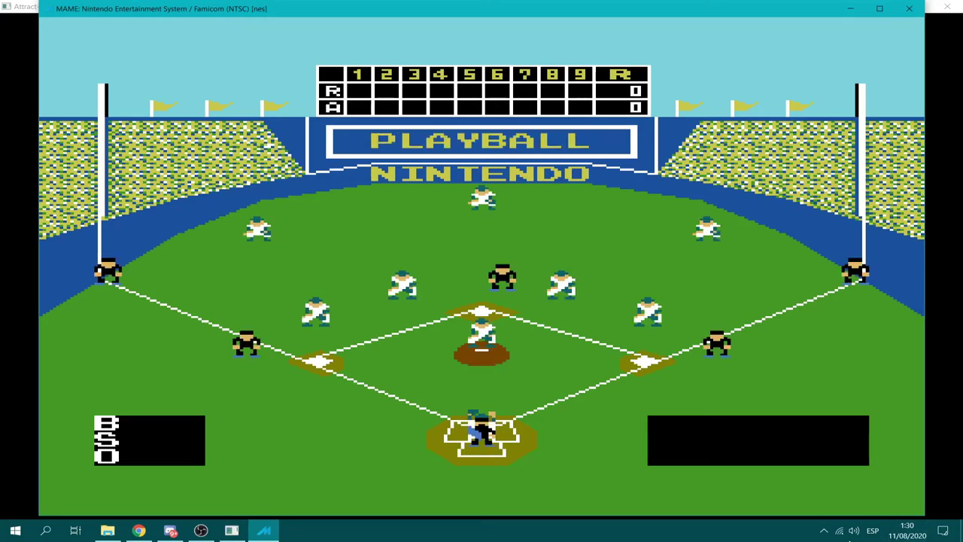
# - Lower the MAME volume in the Windows volume mixer to near the minimum, and close the mixer
pyautogui.rightClick(854, 530)
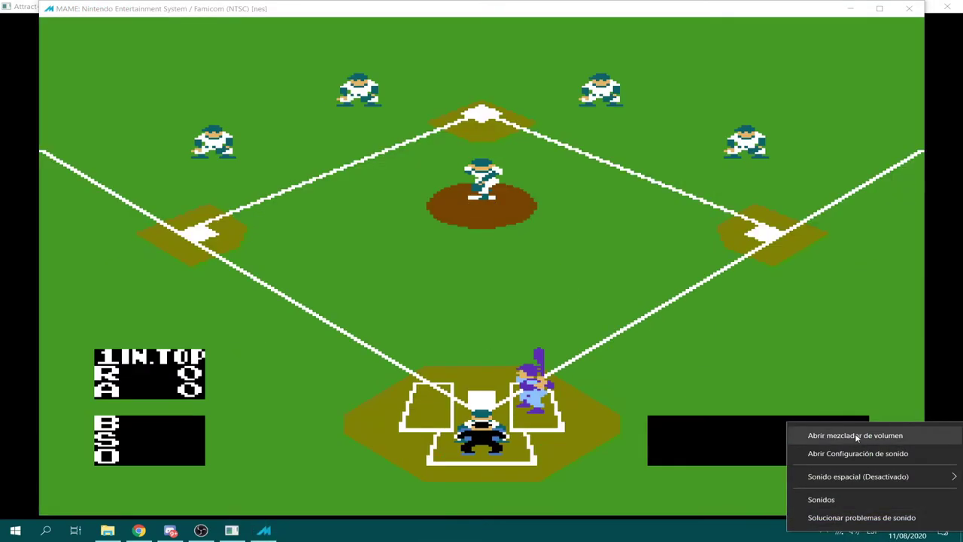
pyautogui.click(856, 432)
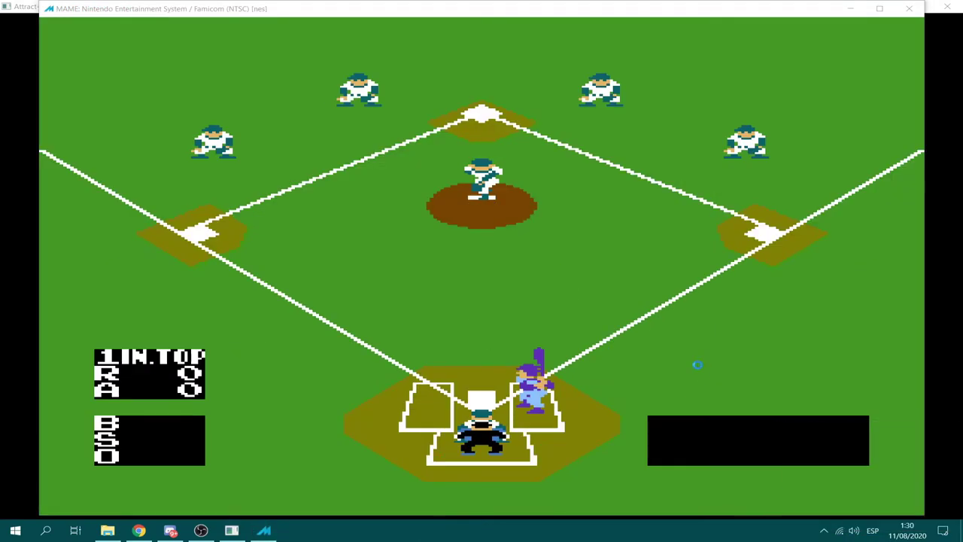
pyautogui.moveTo(917, 398); pyautogui.dragTo(945, 464)
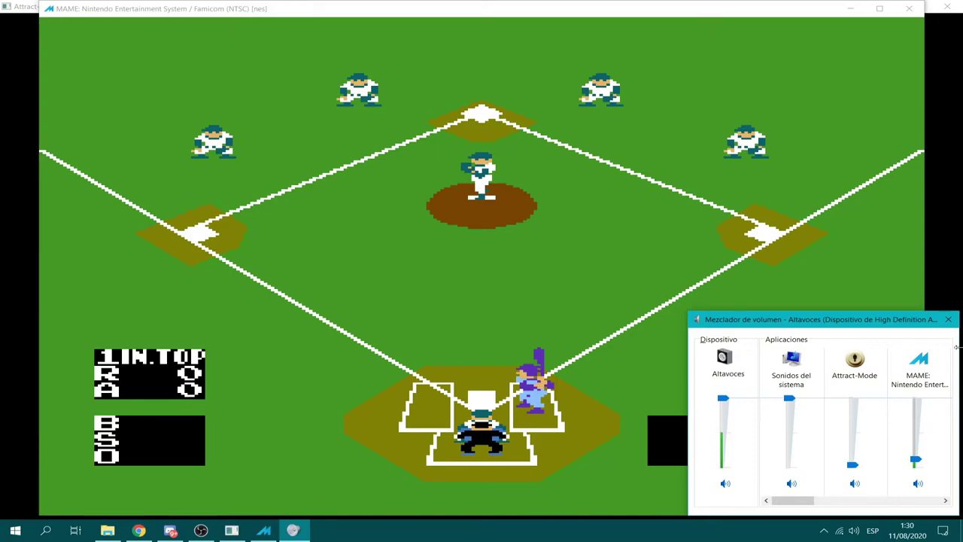
pyautogui.click(948, 320)
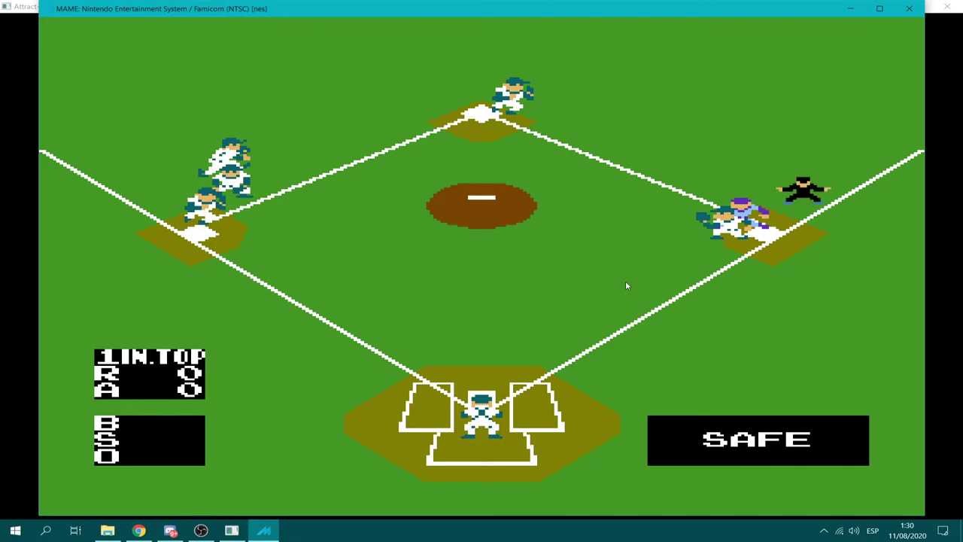
# - Quit Baseball, move three games down the list, and cycle between the Nintendo Entertainment System and arcade displays, ending on arcade
pyautogui.press('Escape')
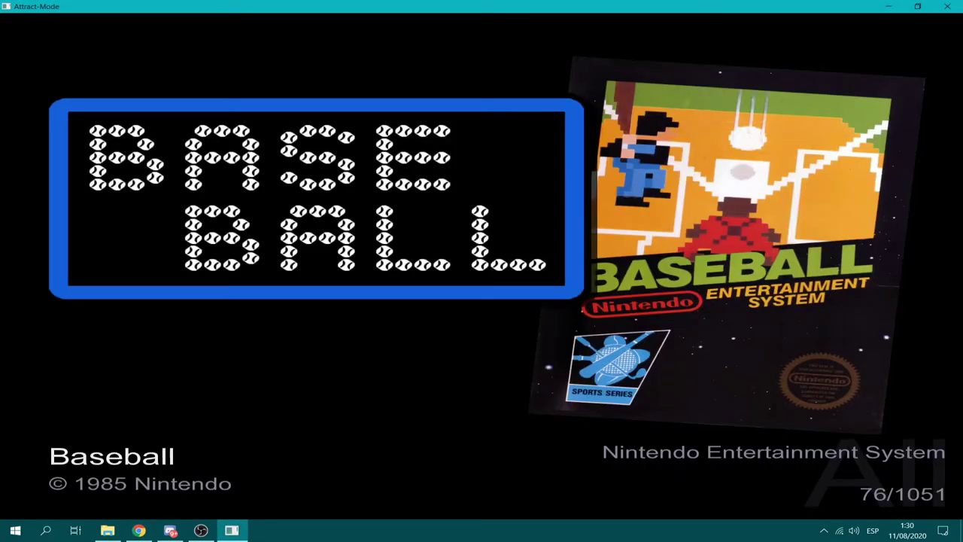
pyautogui.press('Down')
pyautogui.press('Down')
pyautogui.press('Down')
pyautogui.press('Right')
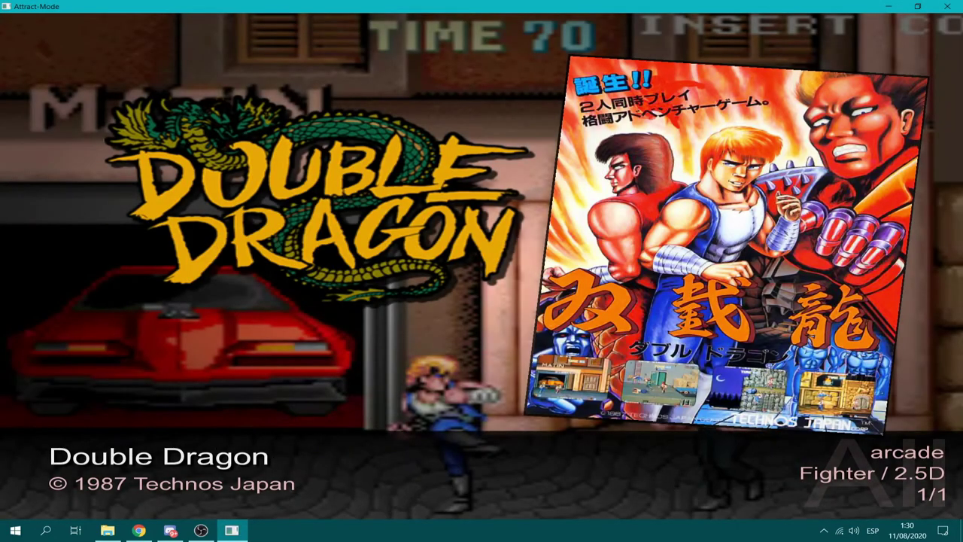
pyautogui.press('Left')
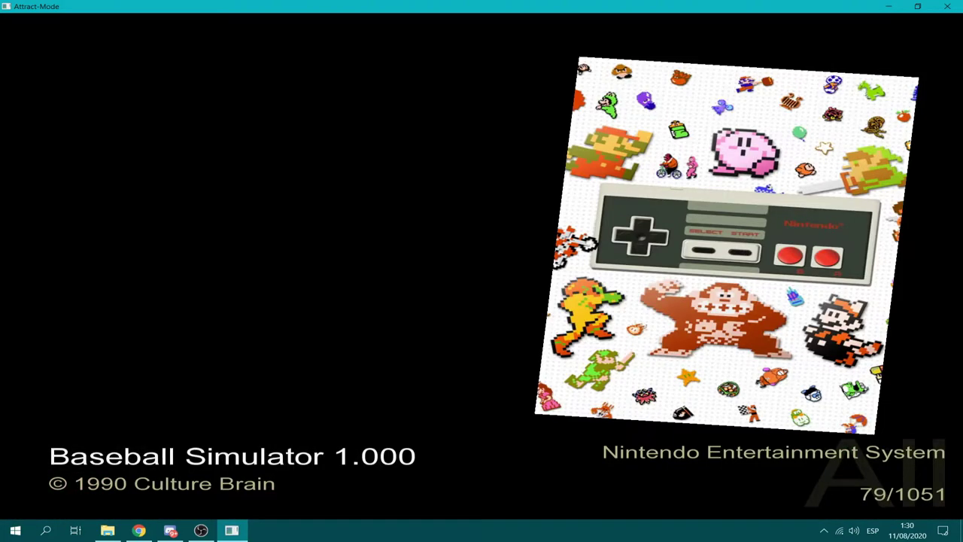
pyautogui.press('Right')
pyautogui.press('Left')
pyautogui.press('Right')
# - Set Startup Mode to Show Displays Menu in the general configuration, and leave the settings
pyautogui.press('Tab')
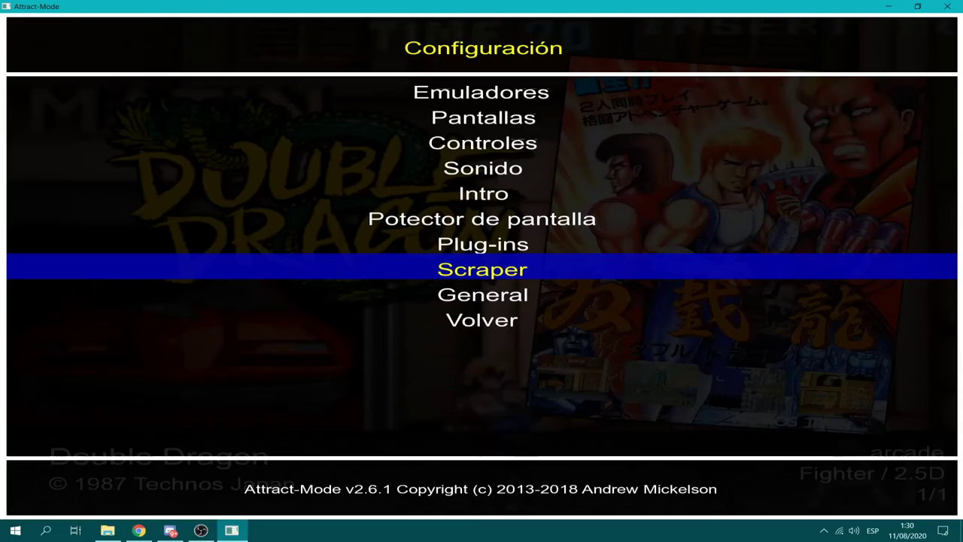
pyautogui.press('Up')
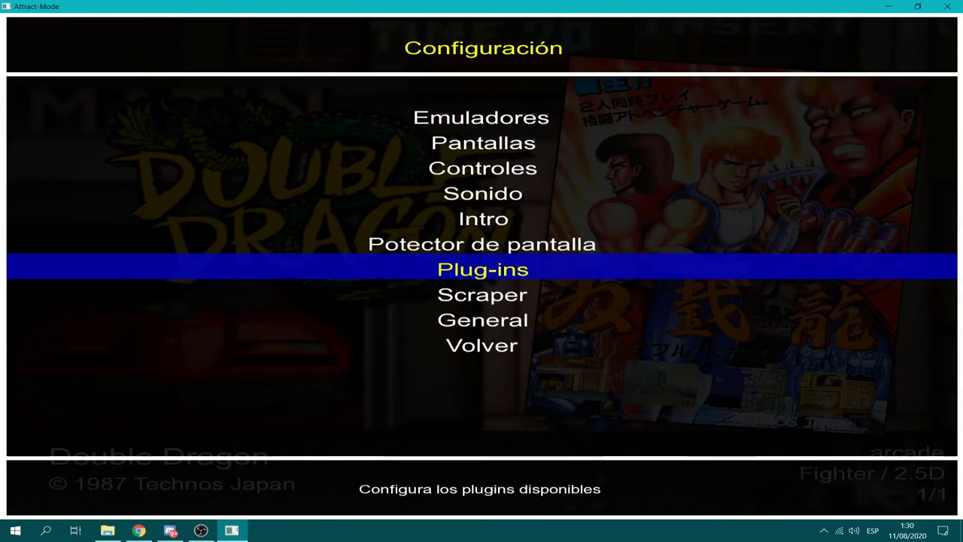
pyautogui.press('Down')
pyautogui.press('Down')
pyautogui.press('Return')
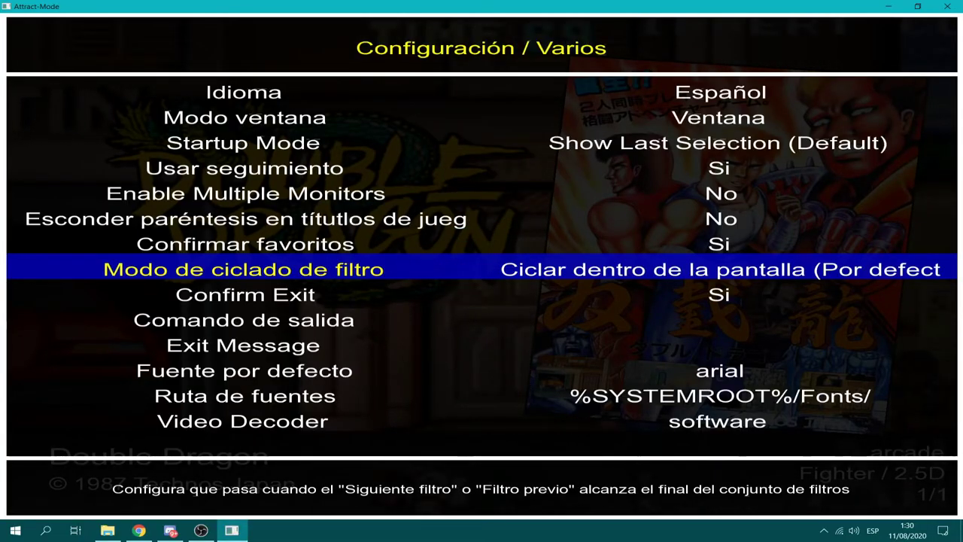
pyautogui.press('Up')
pyautogui.press('Up')
pyautogui.press('Up')
pyautogui.press('Up')
pyautogui.press('Up')
pyautogui.press('Return')
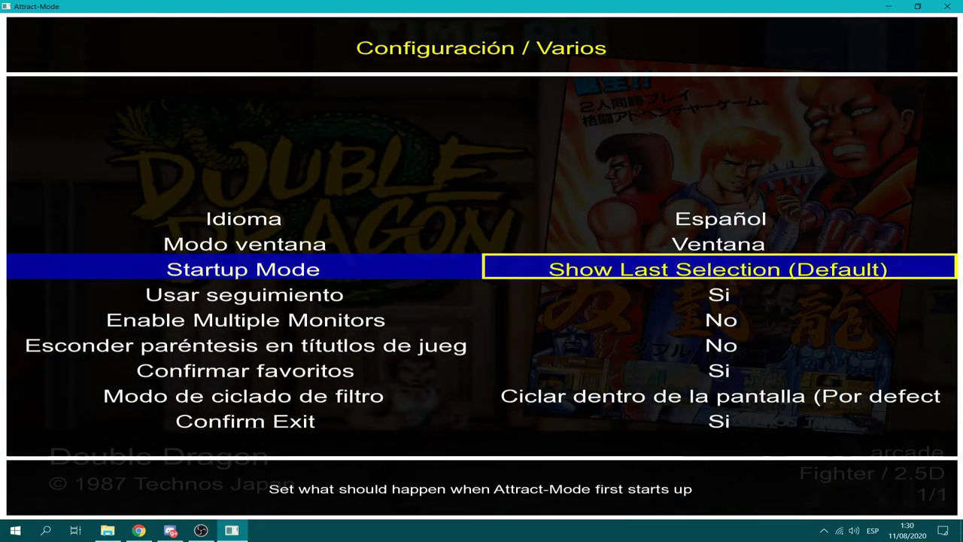
pyautogui.press('Down')
pyautogui.press('Down')
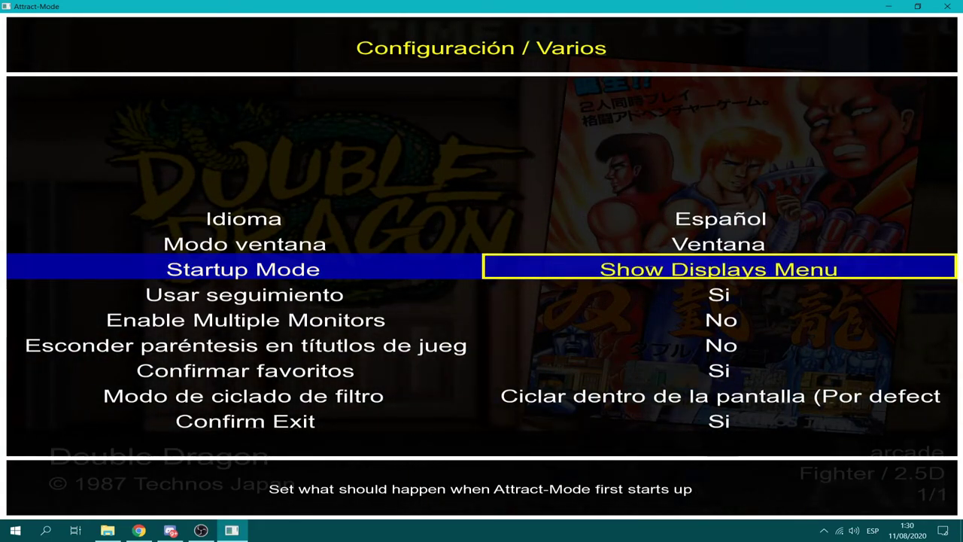
pyautogui.press('Return')
pyautogui.press('Up')
pyautogui.press('Up')
pyautogui.press('Up')
pyautogui.press('Return')
pyautogui.press('Up')
pyautogui.press('Up')
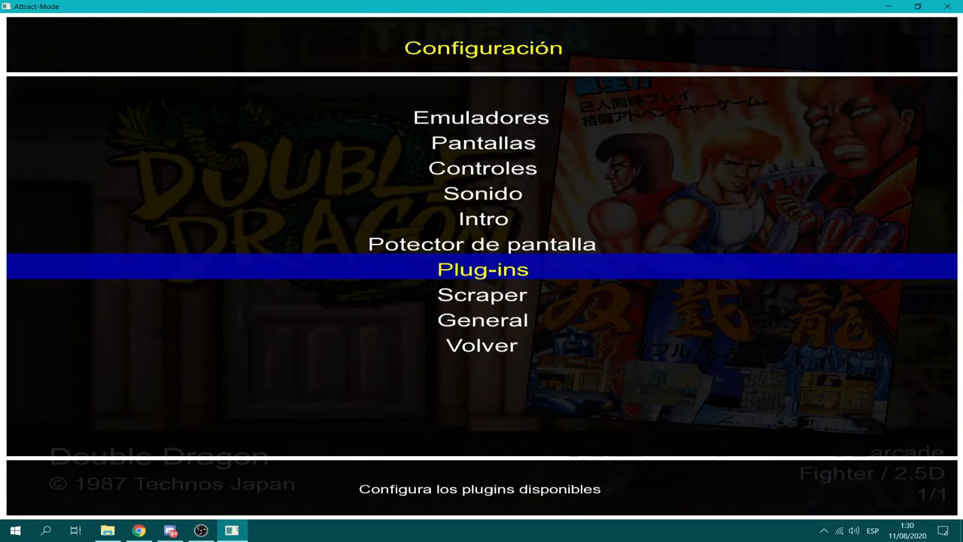
pyautogui.press('Down')
pyautogui.press('Down')
pyautogui.press('Down')
pyautogui.press('Return')
# - Bring up the Displays Menu from the arcade display, look through its entries, and enter Nintendo Entertainment System
pyautogui.press('Right')
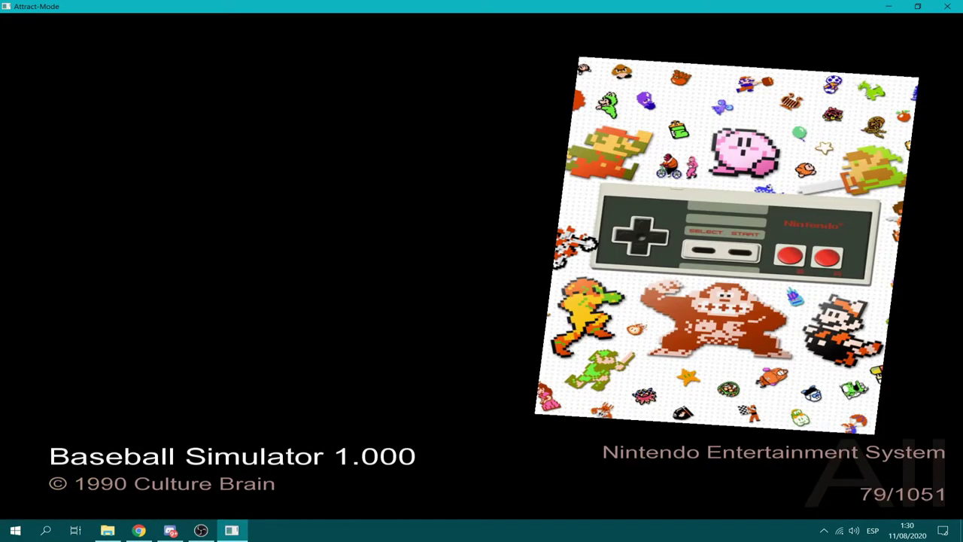
pyautogui.press('Left')
pyautogui.press('Escape')
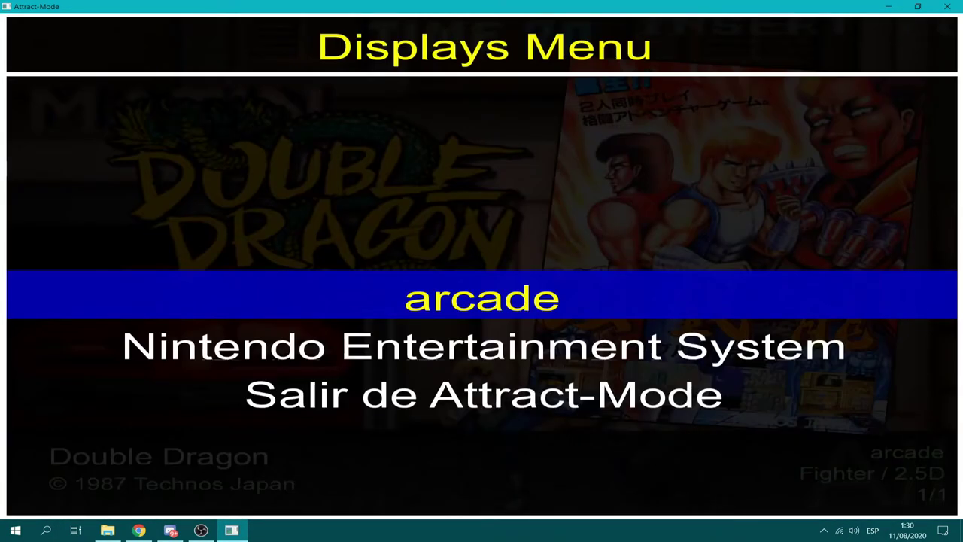
pyautogui.press('Down')
pyautogui.press('Down')
pyautogui.press('Up')
pyautogui.press('Up')
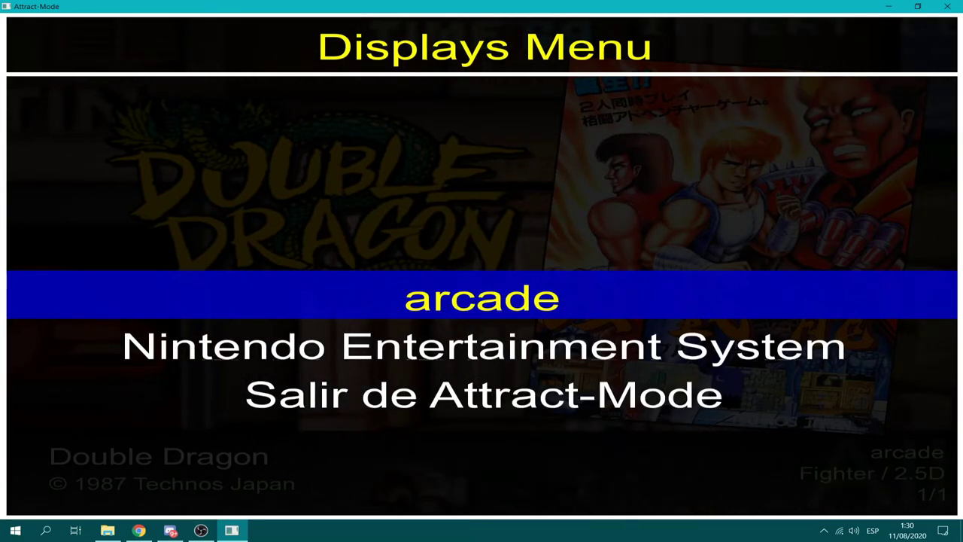
pyautogui.press('Down')
pyautogui.press('Up')
pyautogui.press('Down')
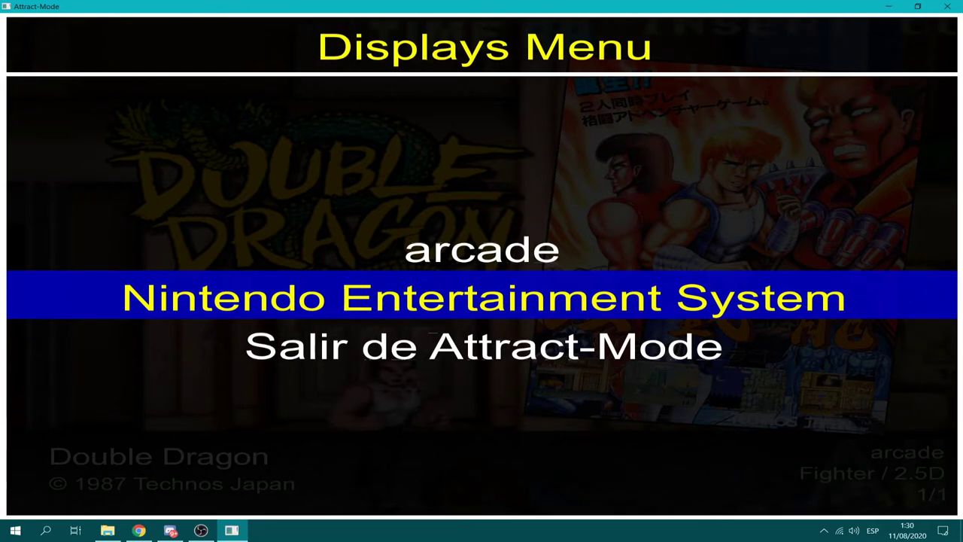
pyautogui.press('Return')
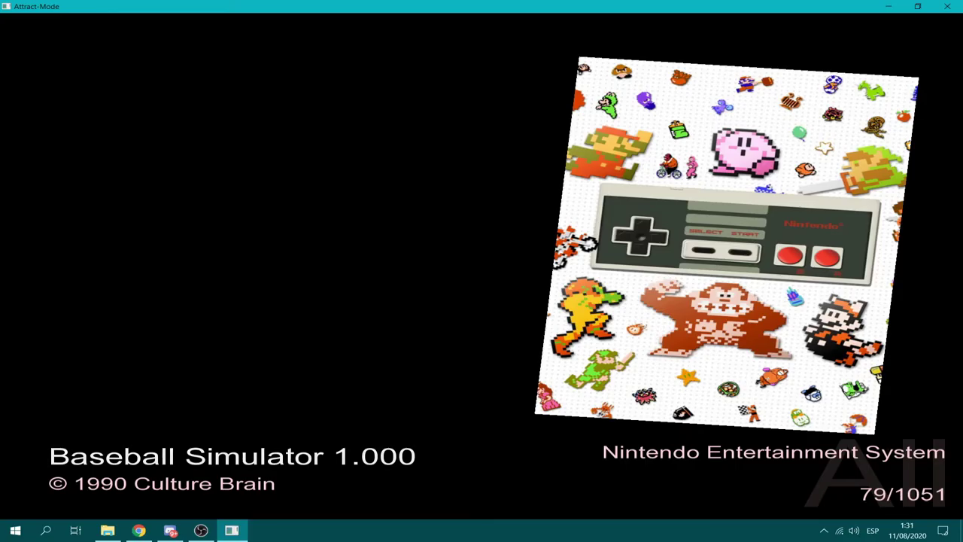
# - Change the Displays Menu's Menu Style / Layout option to a rotating logo-wheel layout, and leave the configuration
pyautogui.press('Tab')
pyautogui.press('Up')
pyautogui.press('Up')
pyautogui.press('Up')
pyautogui.press('Up')
pyautogui.press('Up')
pyautogui.press('Up')
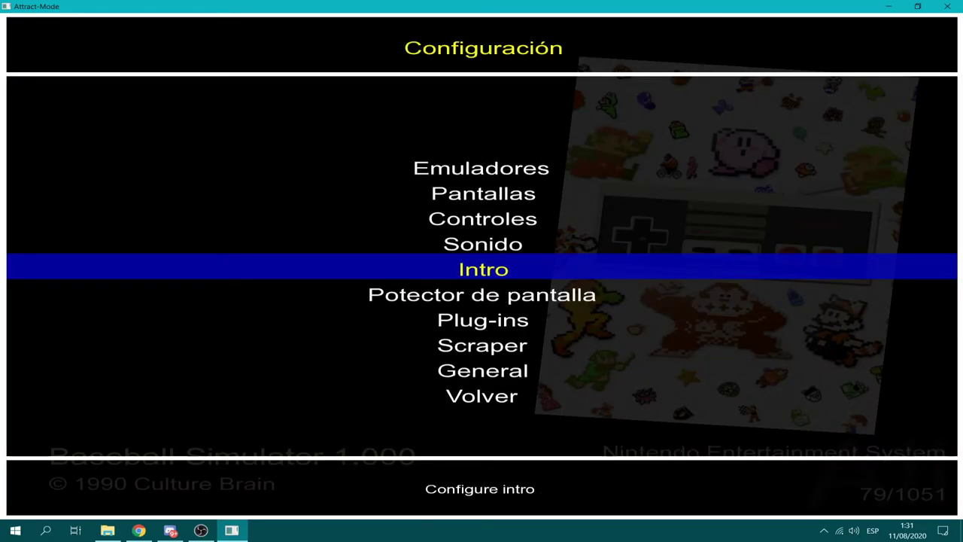
pyautogui.press('Return')
pyautogui.press('Down')
pyautogui.press('Down')
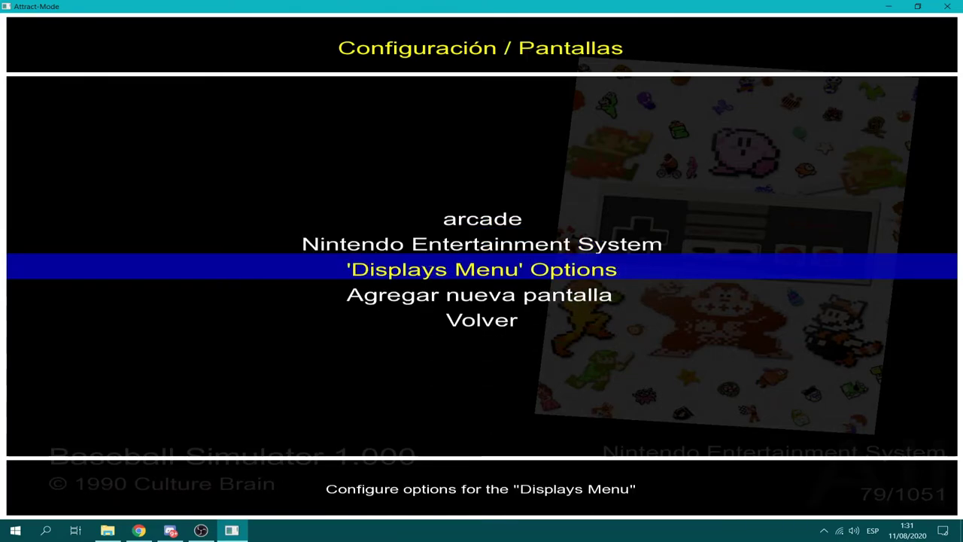
pyautogui.press('Return')
pyautogui.press('Down')
pyautogui.press('Return')
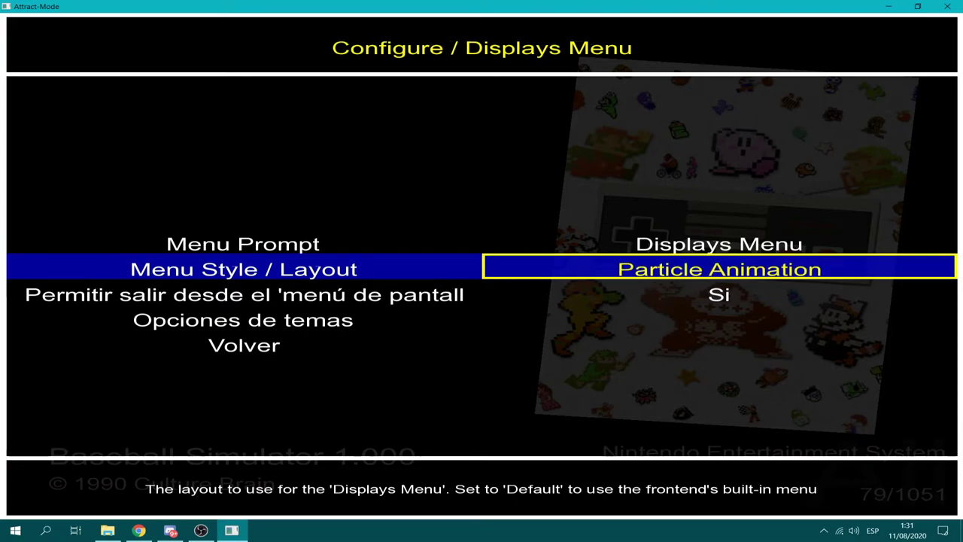
pyautogui.press('Up')
pyautogui.press('Return')
pyautogui.press('Down')
pyautogui.press('Down')
pyautogui.press('Down')
pyautogui.press('Return')
pyautogui.press('Up')
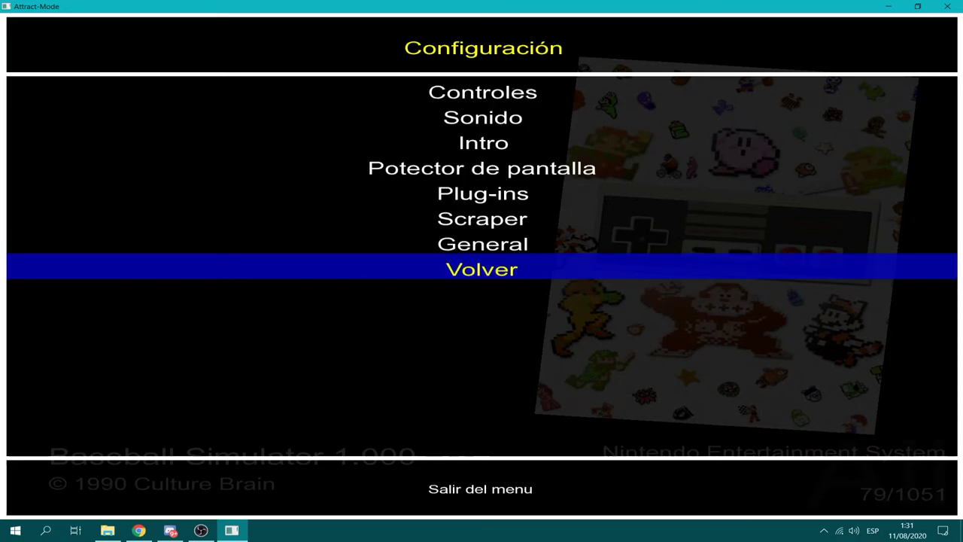
pyautogui.press('Return')
# - Check the new Displays Menu layout by entering Nintendo Entertainment System, returning, and cycling through arcade, Nintendo Entertainment System and Salir de Attract-Mode
pyautogui.press('Escape')
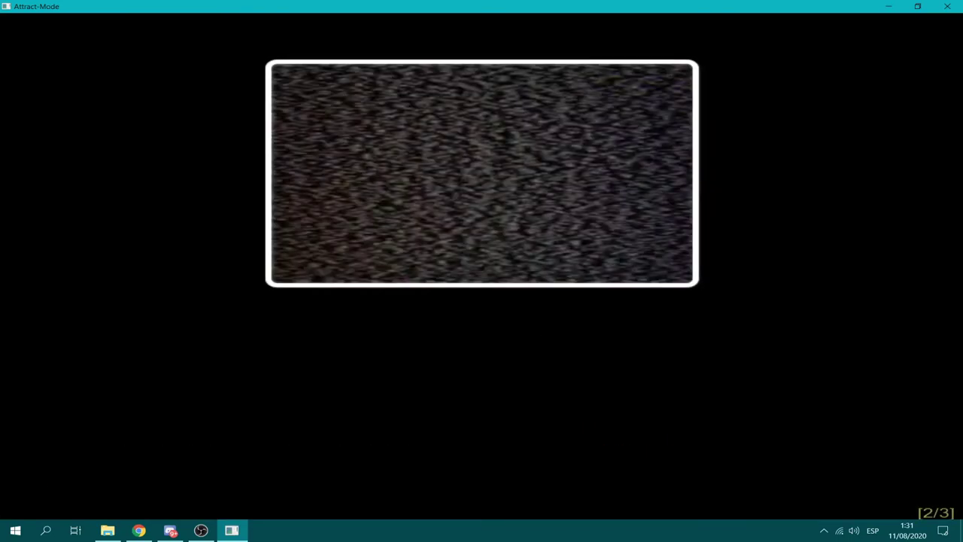
pyautogui.press('Return')
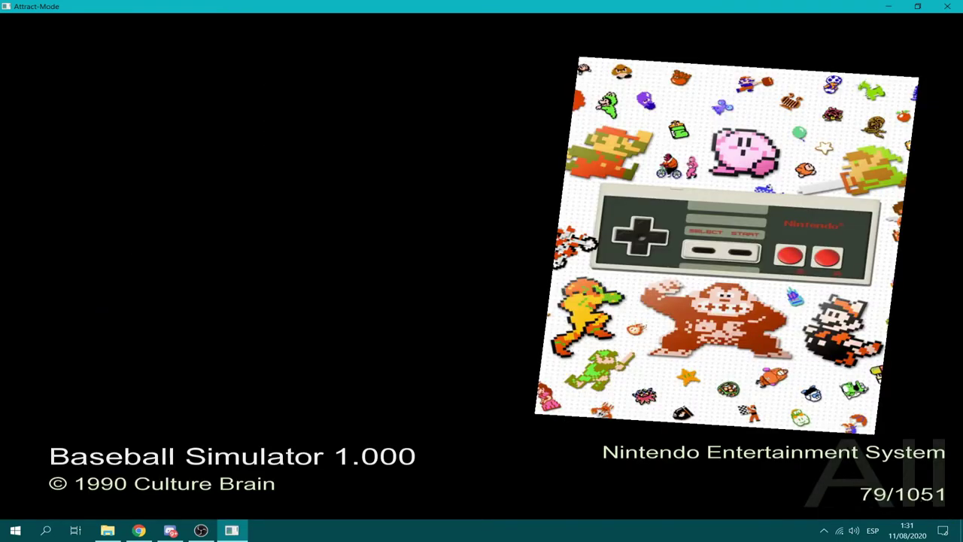
pyautogui.press('Escape')
pyautogui.press('Down')
pyautogui.press('Down')
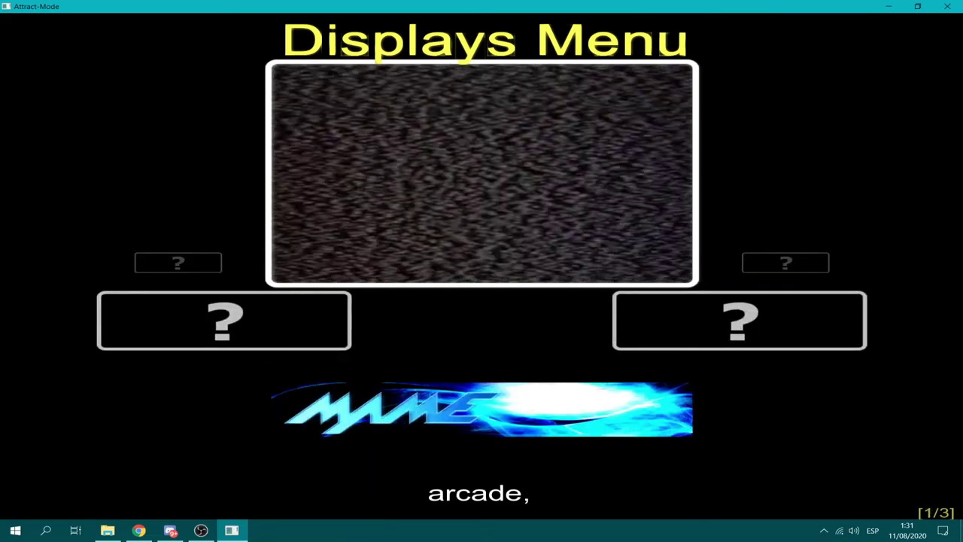
pyautogui.press('Down')
pyautogui.press('Up')
pyautogui.press('Down')
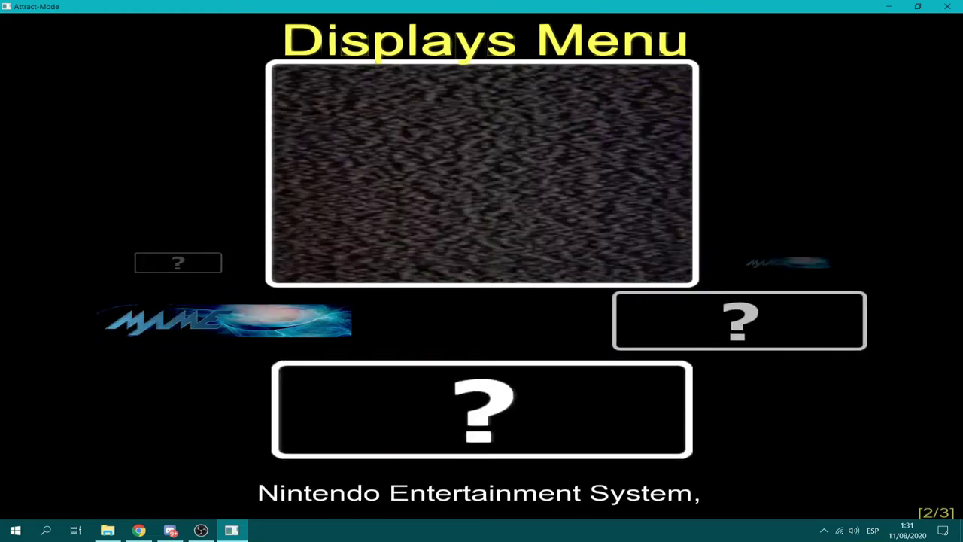
pyautogui.press('Down')
pyautogui.press('Down')
pyautogui.press('Up')
pyautogui.press('Down')
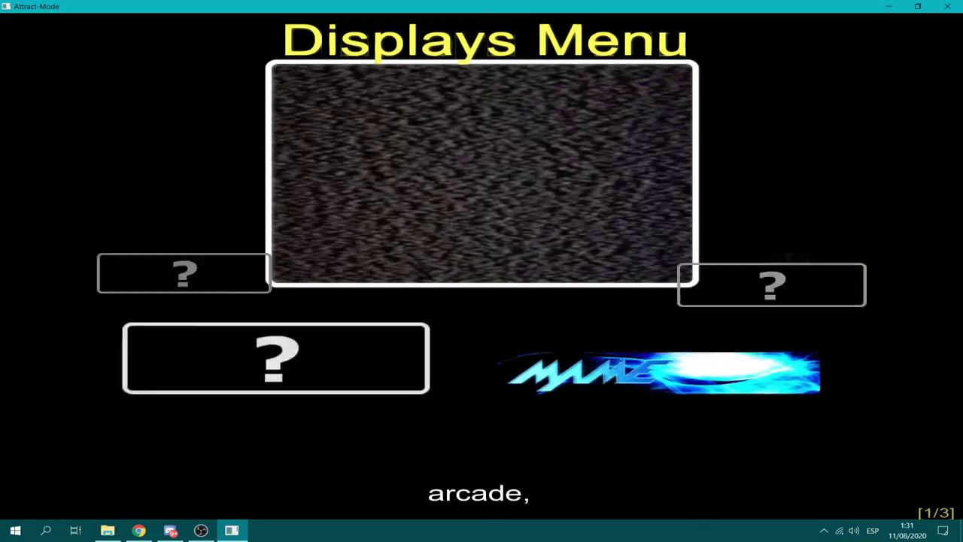
pyautogui.press('Down')
pyautogui.press('Down')
pyautogui.press('Up')
pyautogui.press('Up')
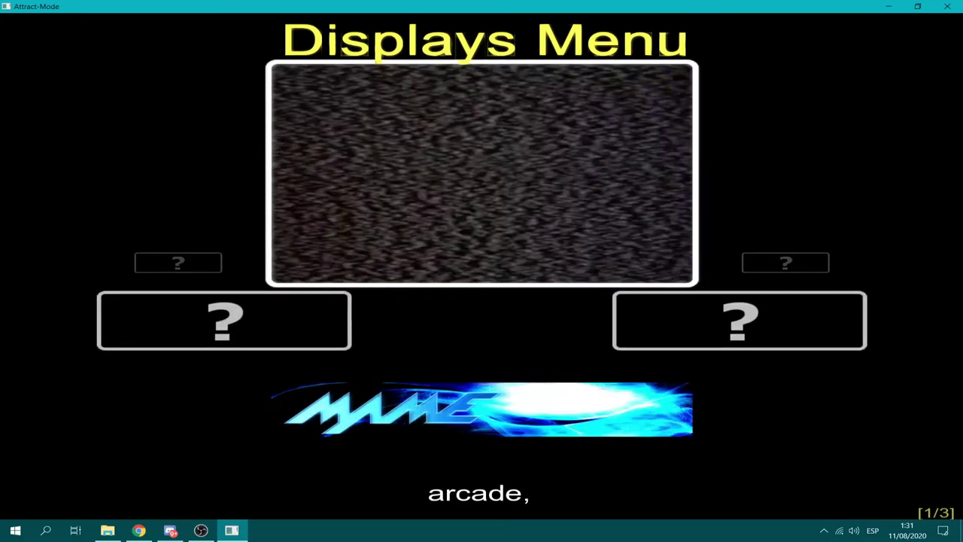
pyautogui.press('Up')
pyautogui.press('Up')
pyautogui.press('Down')
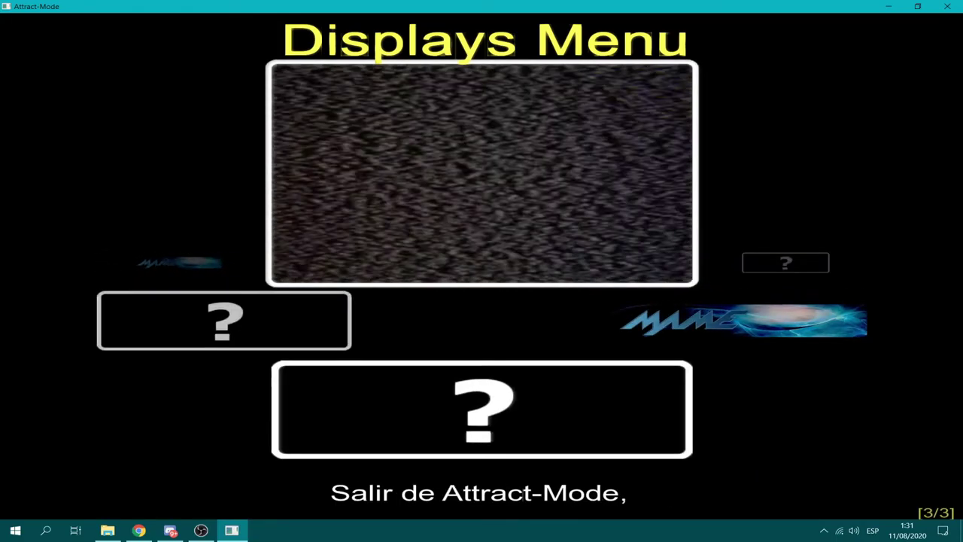
pyautogui.press('Down')
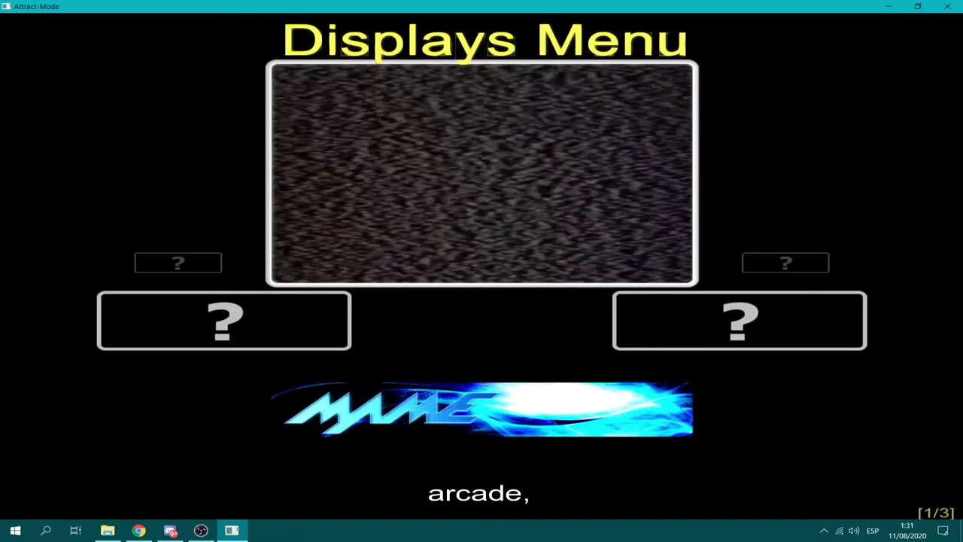
pyautogui.press('Down')
pyautogui.press('Up')
pyautogui.press('Up')
pyautogui.press('Down')
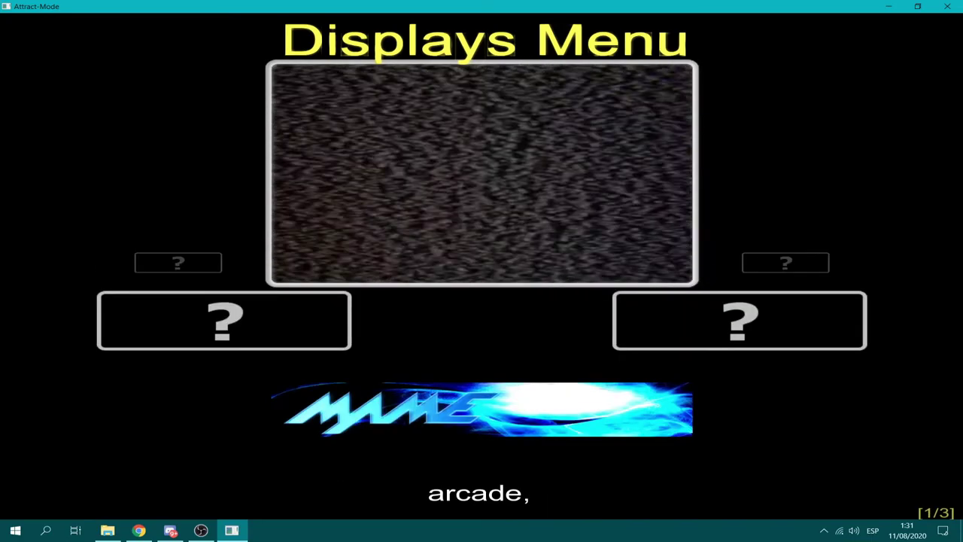
# - Exit Attract-Mode from the Displays Menu and switch to the File Explorer window showing the Nintendo Entertainment System scraper folder
pyautogui.press('Down')
pyautogui.press('Escape')
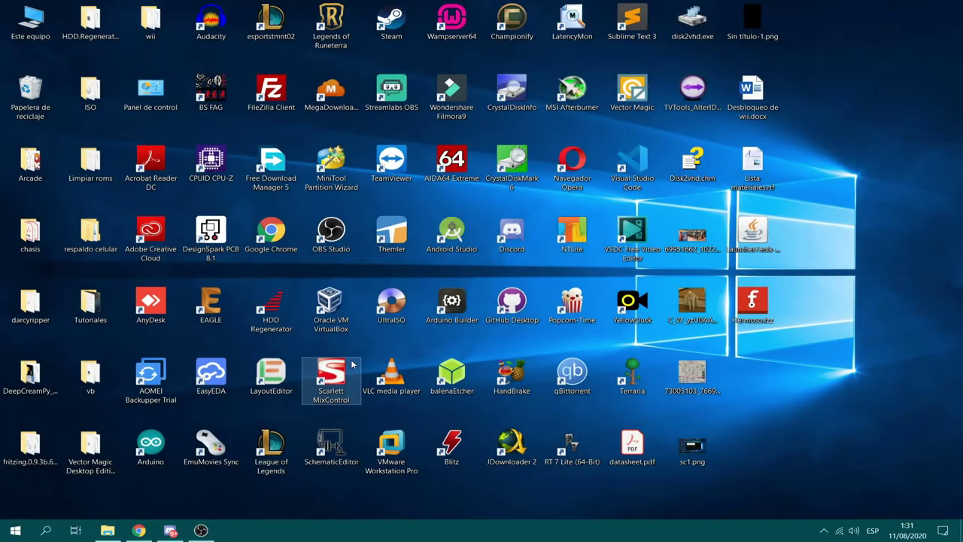
pyautogui.click(101, 531)
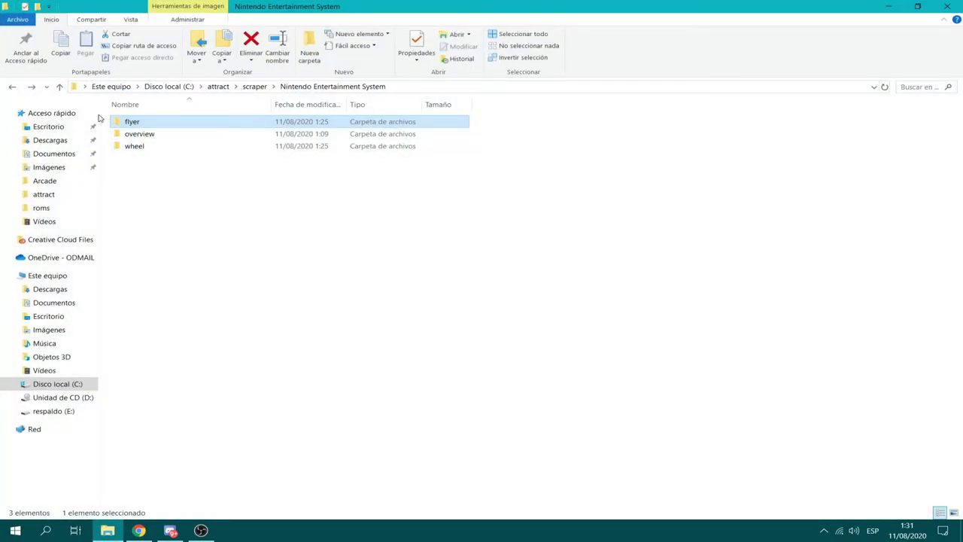
# - Open the scraper's wheel folder for Nintendo Entertainment System and look through the logo images for the Ninja Gaiden titles
pyautogui.click(155, 156)
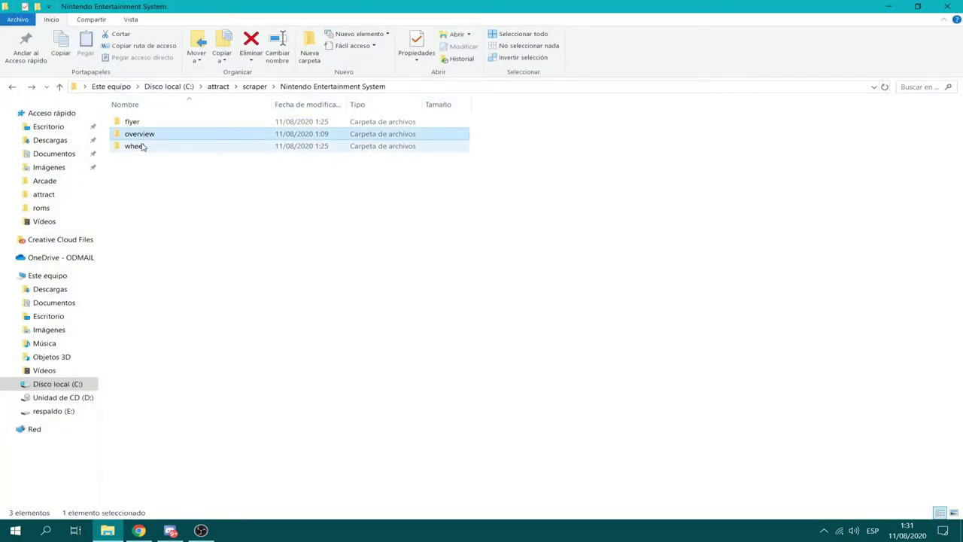
pyautogui.doubleClick(136, 146)
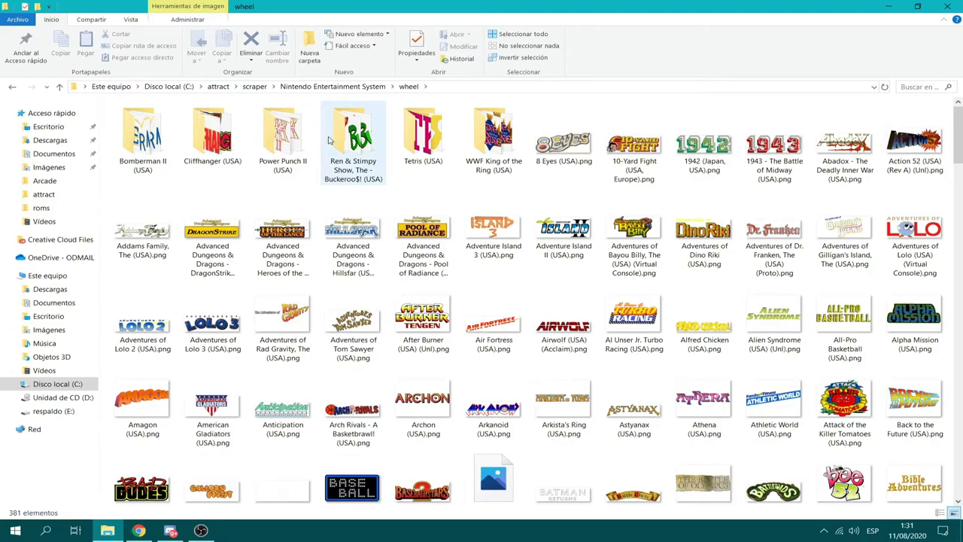
pyautogui.write('ni')
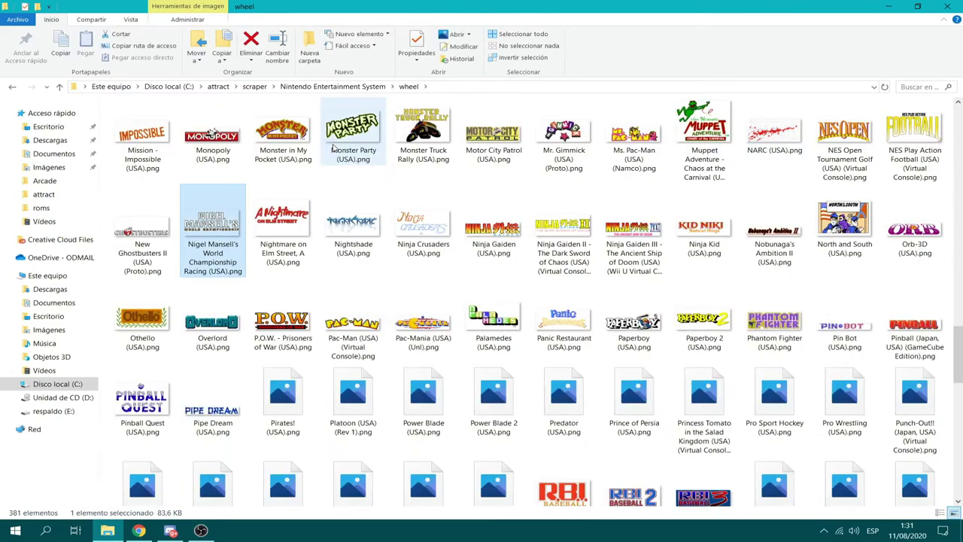
pyautogui.press('Right')
pyautogui.press('Right')
pyautogui.press('Right')
pyautogui.press('Right')
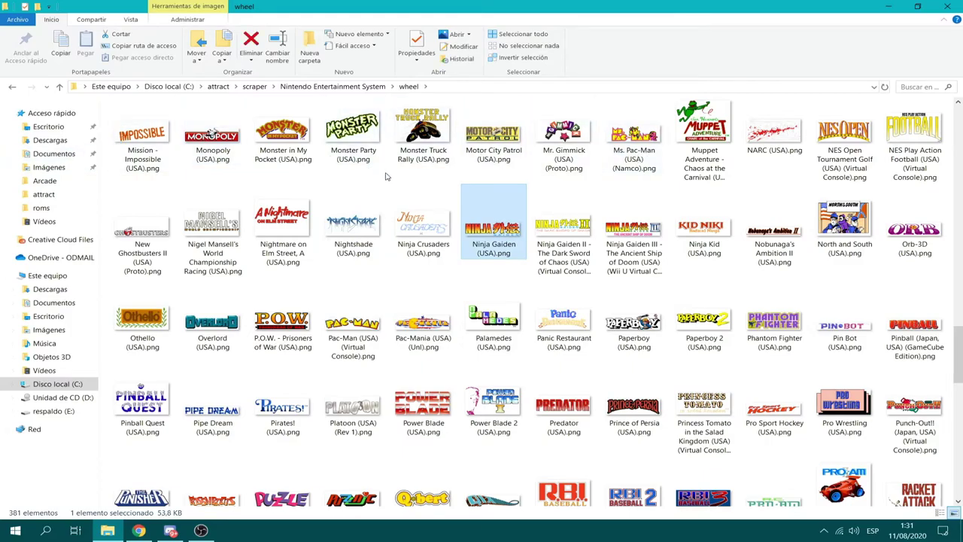
pyautogui.write('teeninja g')
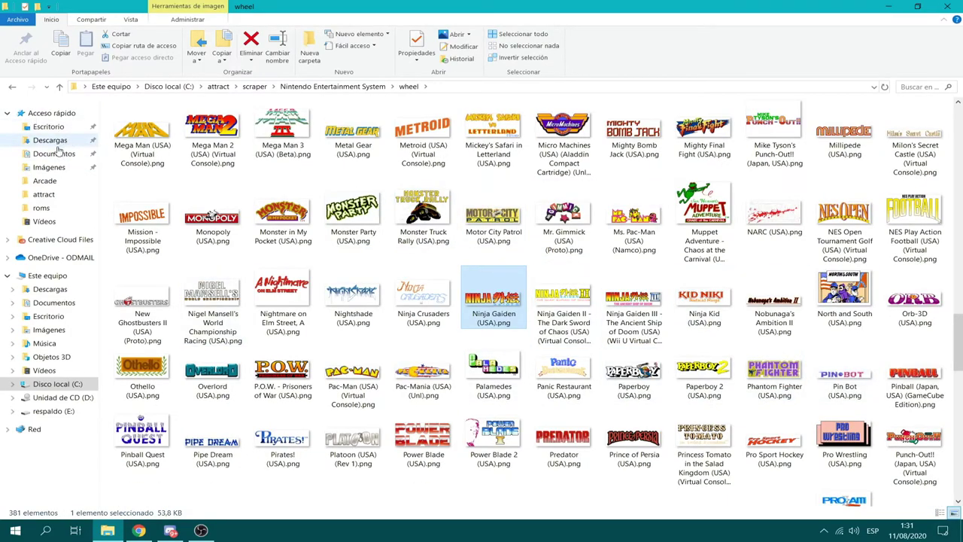
# - Move the Nintendo Entertainment System folder from attract\scraper into attract\art, checking the thegamesdb.net folder on the way
pyautogui.click(15, 87)
pyautogui.click(14, 86)
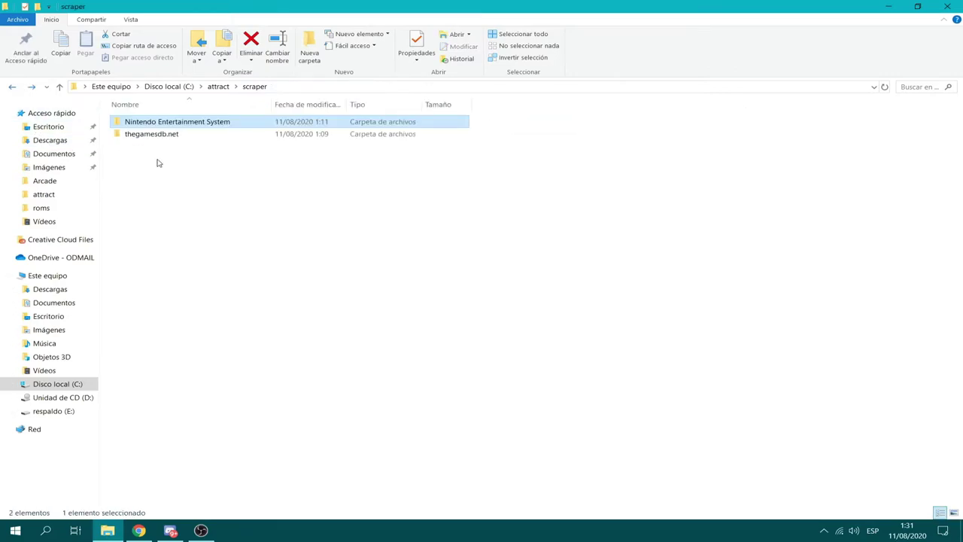
pyautogui.doubleClick(152, 134)
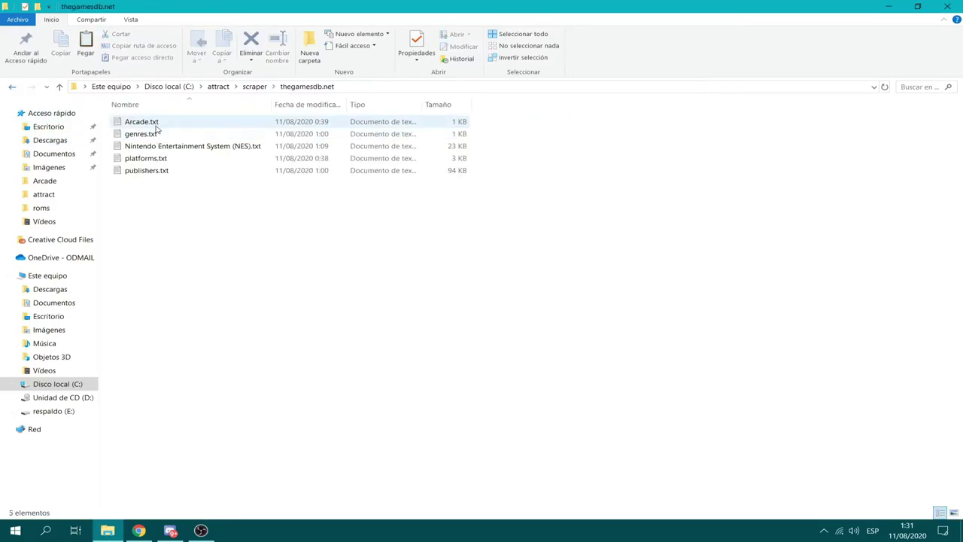
pyautogui.click(7, 87)
pyautogui.click(9, 87)
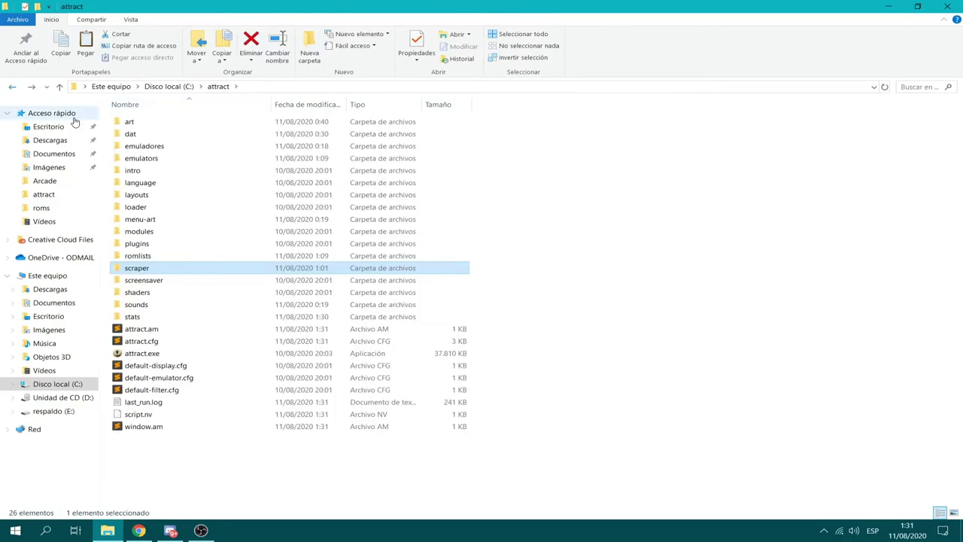
pyautogui.doubleClick(128, 122)
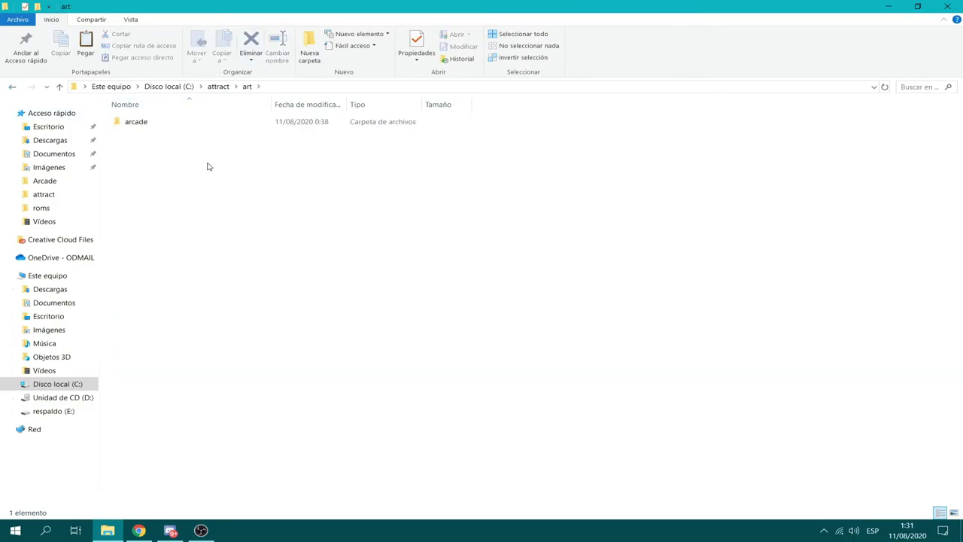
pyautogui.click(149, 135)
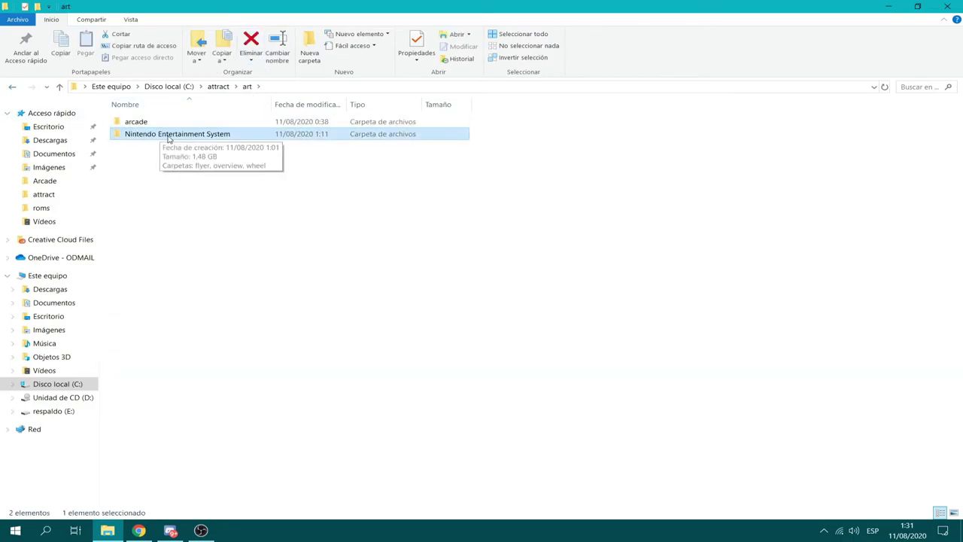
# - Go back to the attract folder and open the wheel folder inside menu-art
pyautogui.click(12, 87)
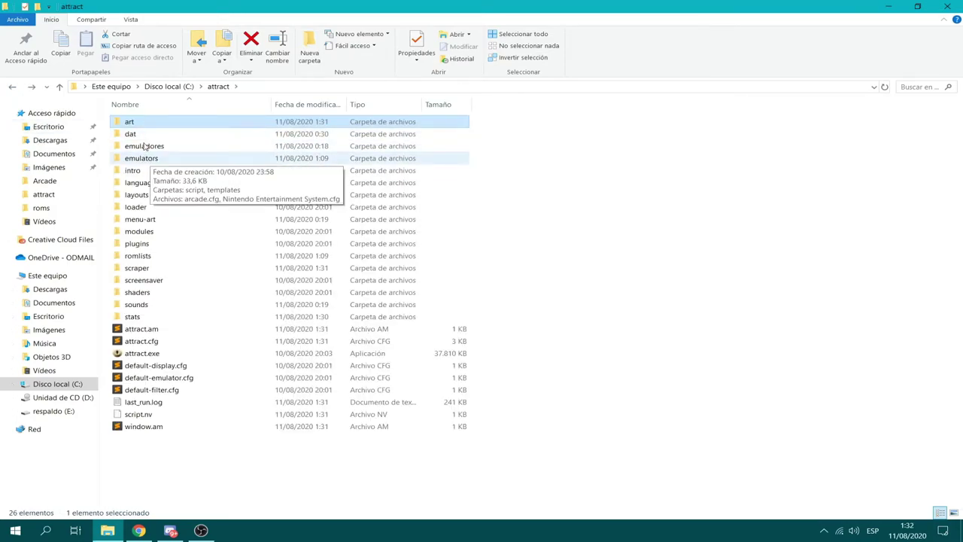
pyautogui.doubleClick(161, 218)
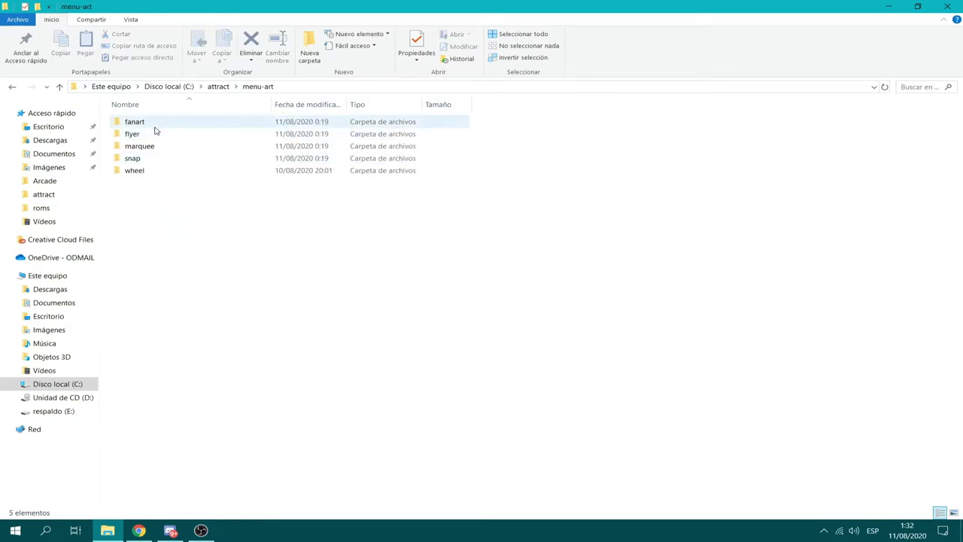
pyautogui.click(138, 170)
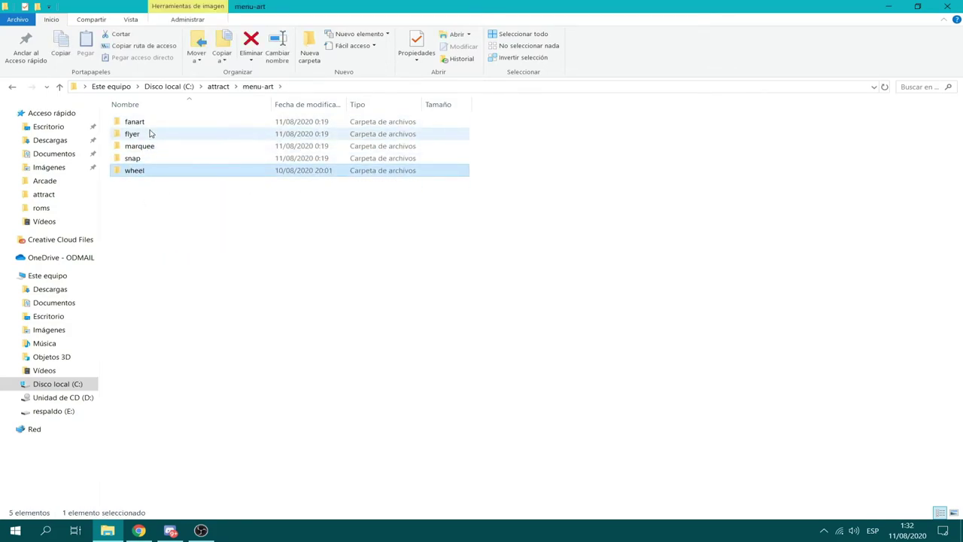
pyautogui.doubleClick(143, 173)
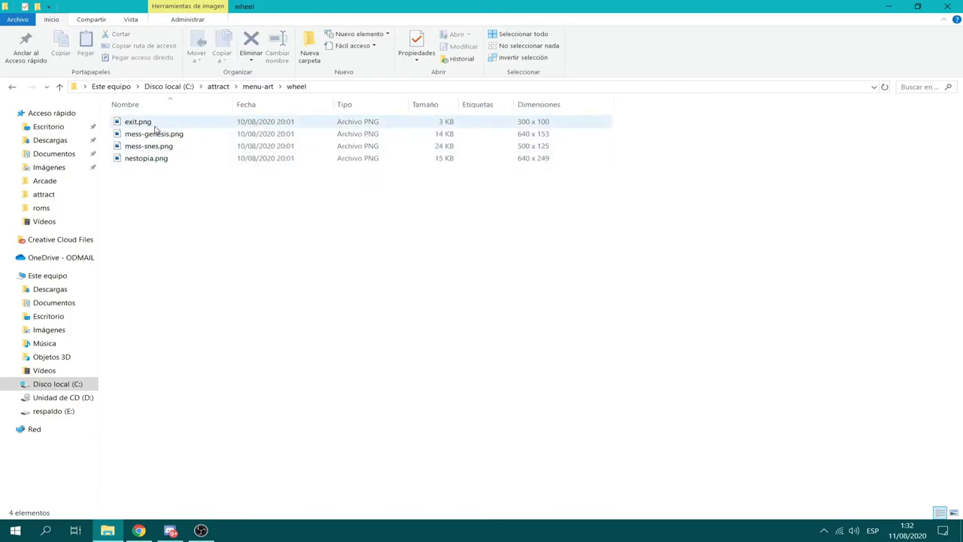
pyautogui.click(160, 146)
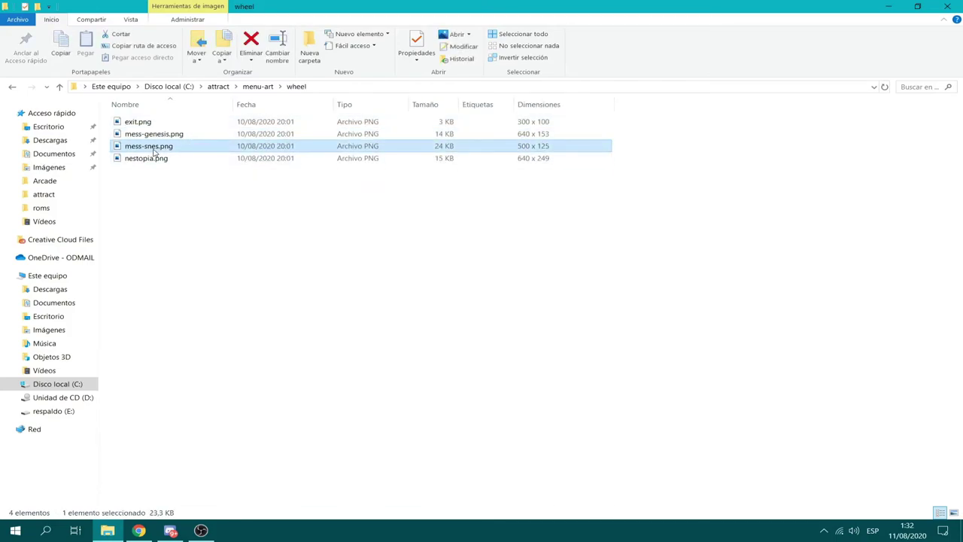
pyautogui.click(140, 192)
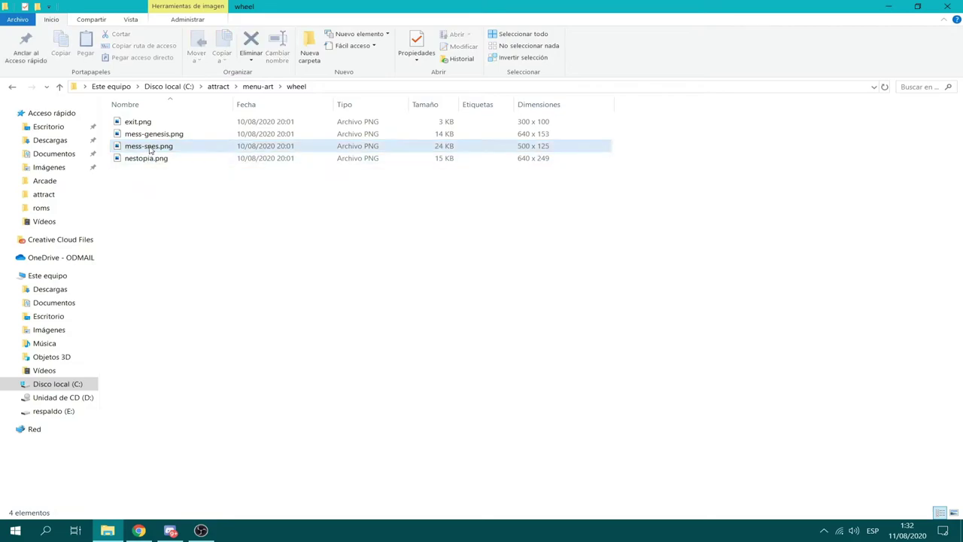
# - Display the menu-art wheel images as large icons and inspect nestopia.png
pyautogui.click(131, 19)
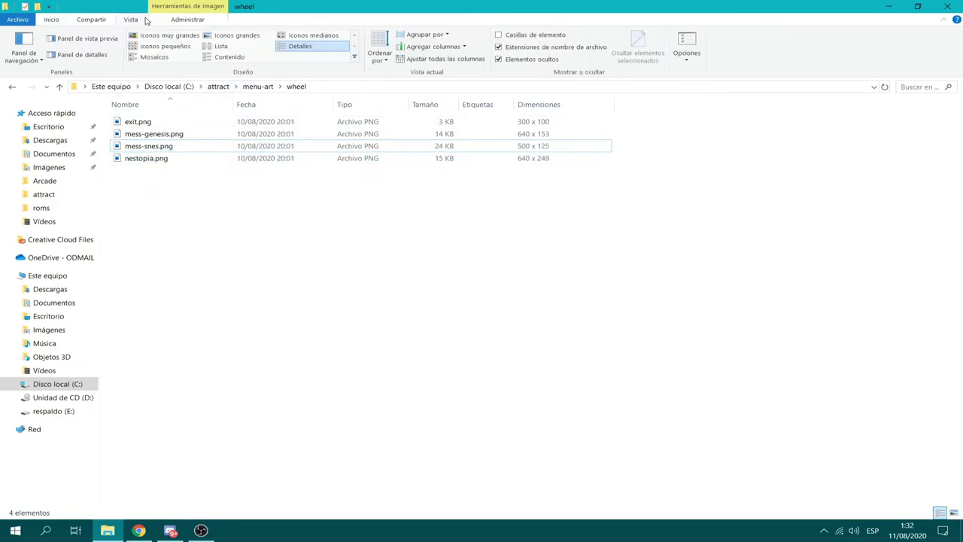
pyautogui.click(223, 37)
pyautogui.press('Left')
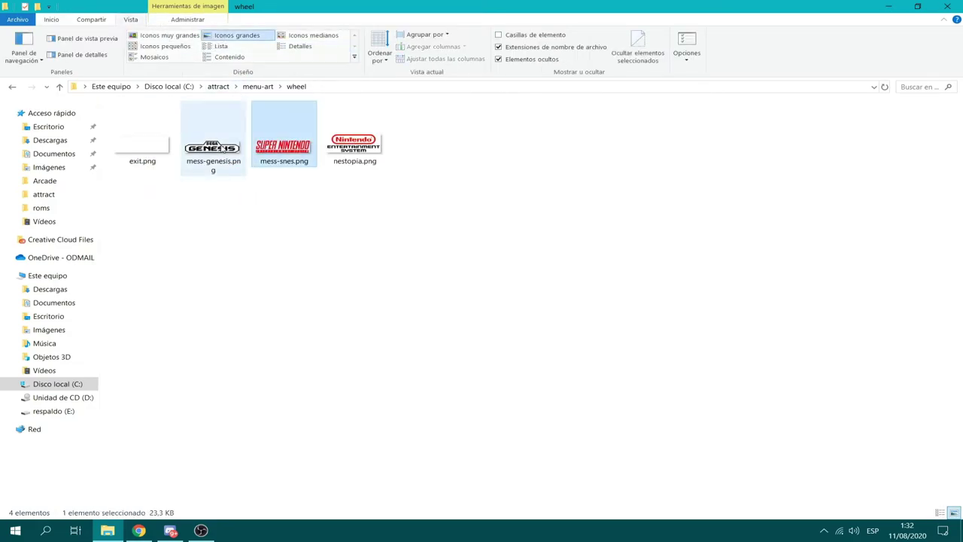
pyautogui.click(380, 139)
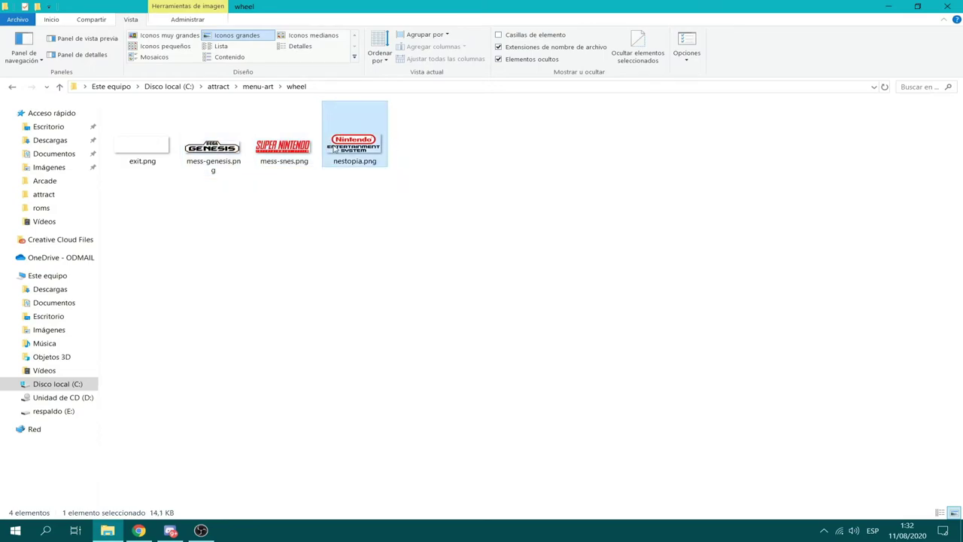
pyautogui.rightClick(366, 128)
pyautogui.click(450, 112)
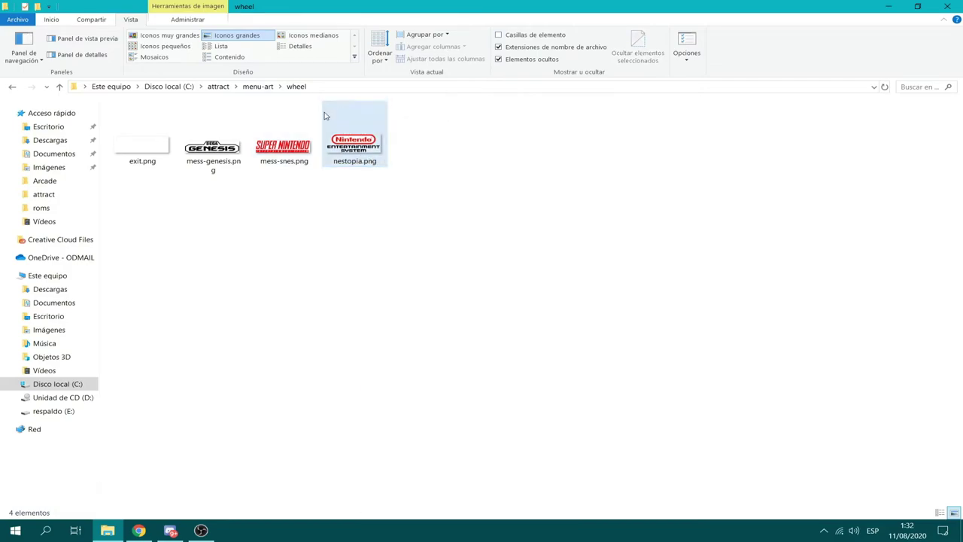
# - Copy the name of the Nintendo Entertainment System folder inside attract\art
pyautogui.click(220, 86)
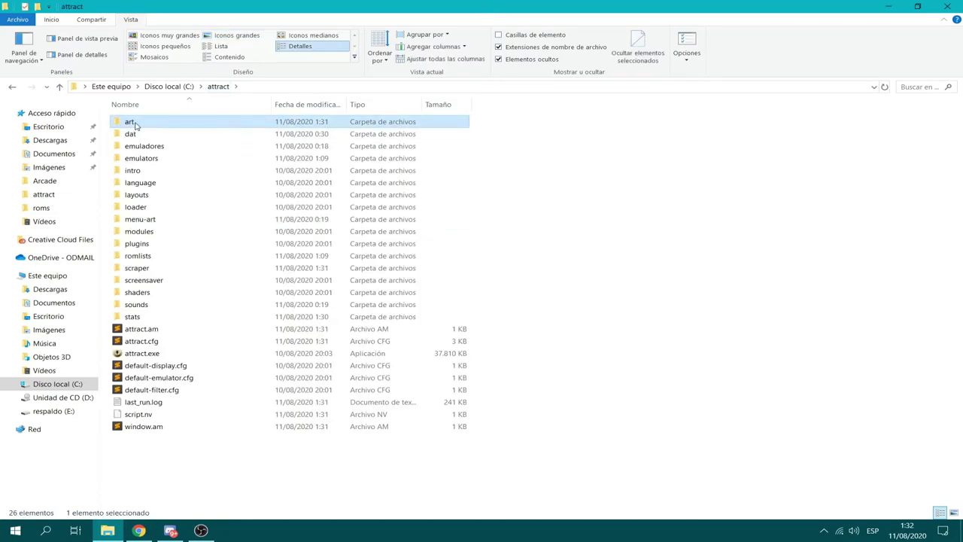
pyautogui.doubleClick(145, 122)
pyautogui.rightClick(144, 136)
pyautogui.click(213, 461)
pyautogui.hotkey('ctrl', 'c')
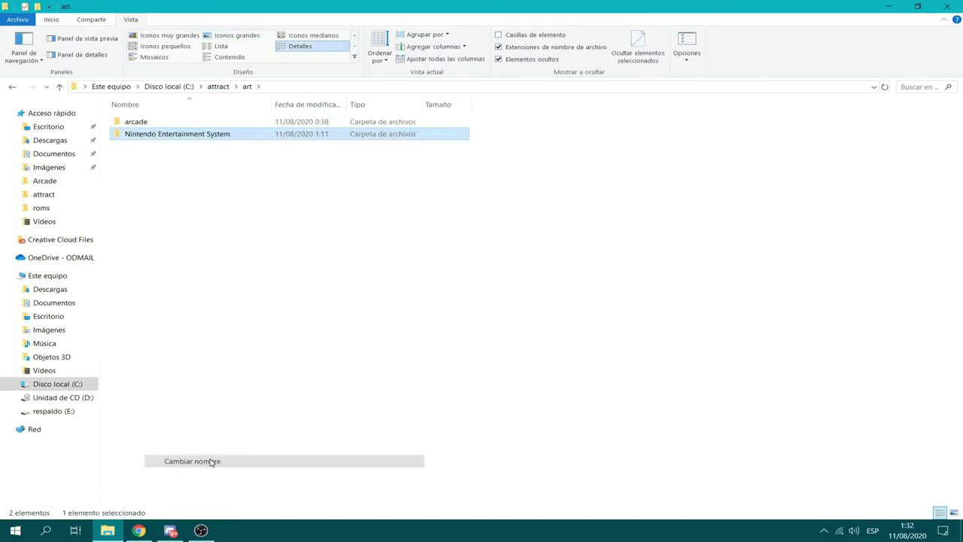
# - Rename nestopia.png in menu-art\wheel as Nintendo Entertainment System.png using the copied name
pyautogui.hotkey('alt', 'Left')
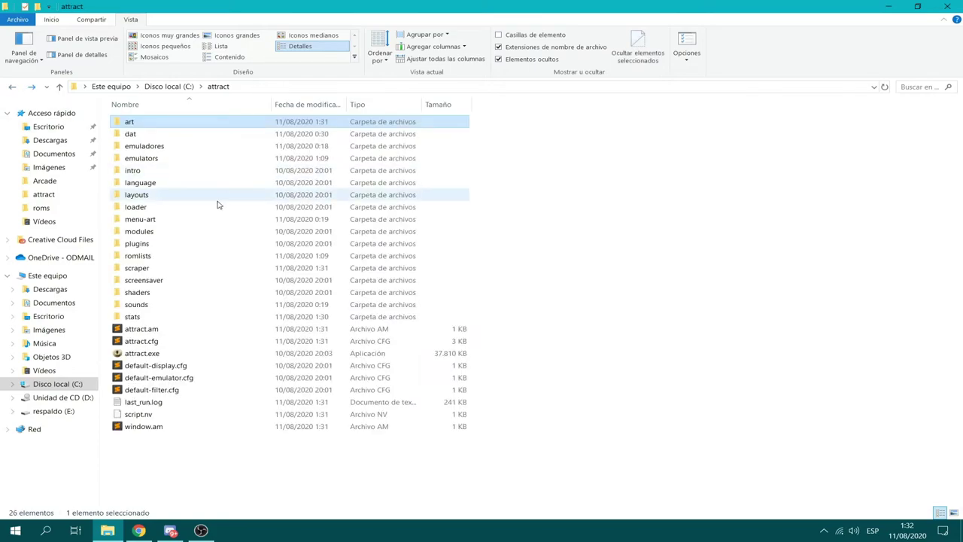
pyautogui.doubleClick(150, 218)
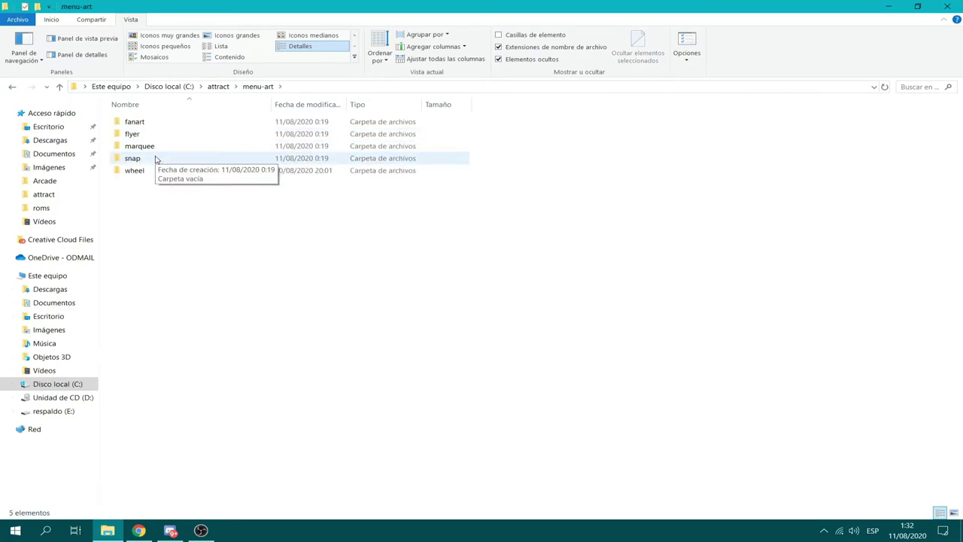
pyautogui.doubleClick(153, 170)
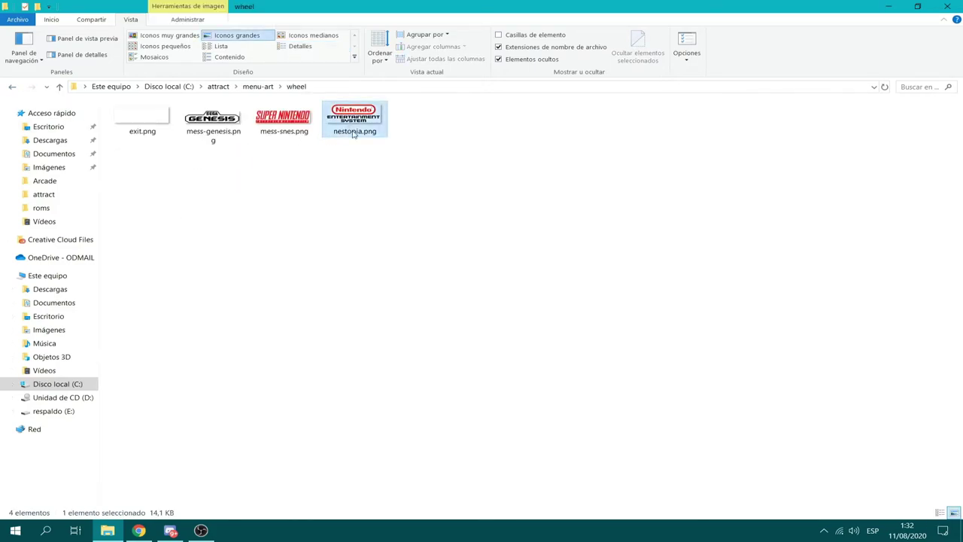
pyautogui.rightClick(353, 134)
pyautogui.click(391, 479)
pyautogui.hotkey('ctrl', 'v')
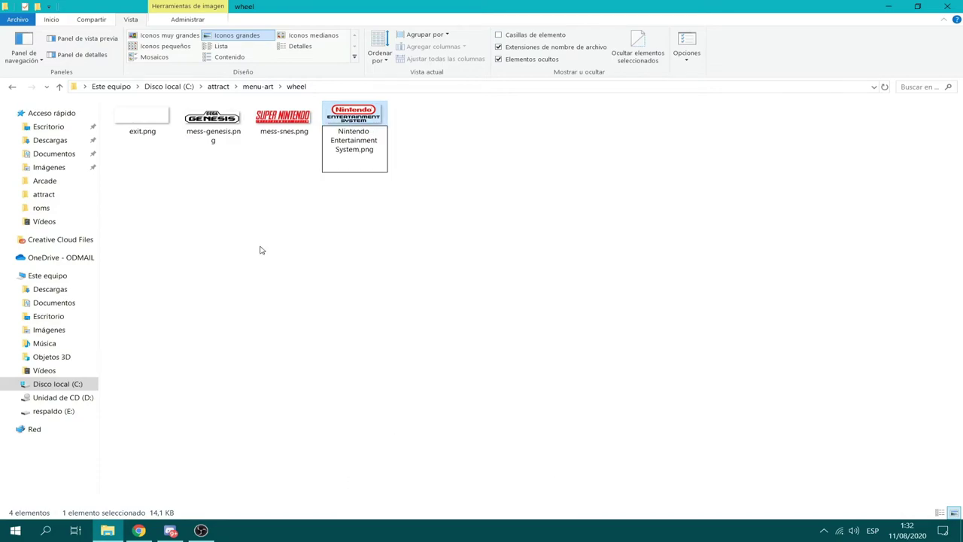
# - Launch attract.exe from the attract folder, bring up the Displays Menu, and cycle through its entries to check their logos
pyautogui.click(13, 85)
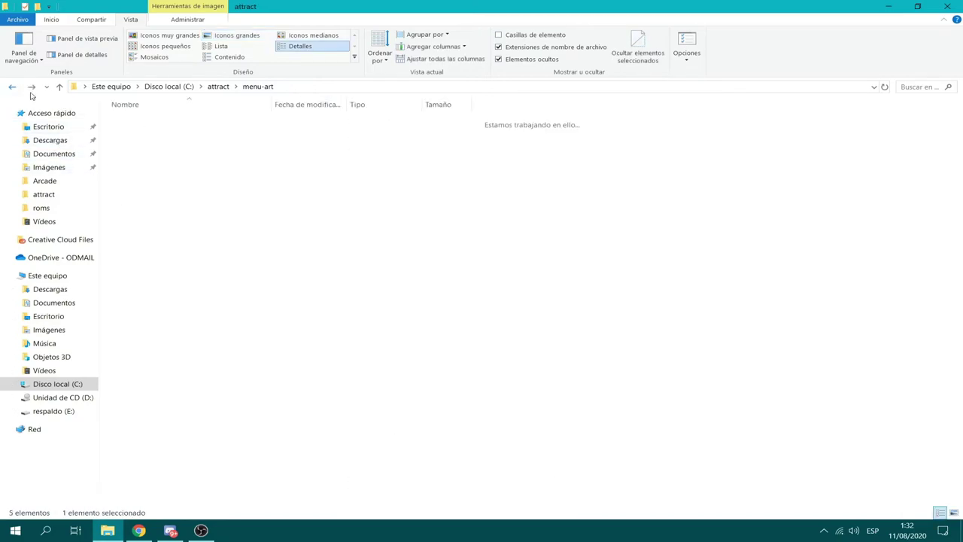
pyautogui.doubleClick(185, 352)
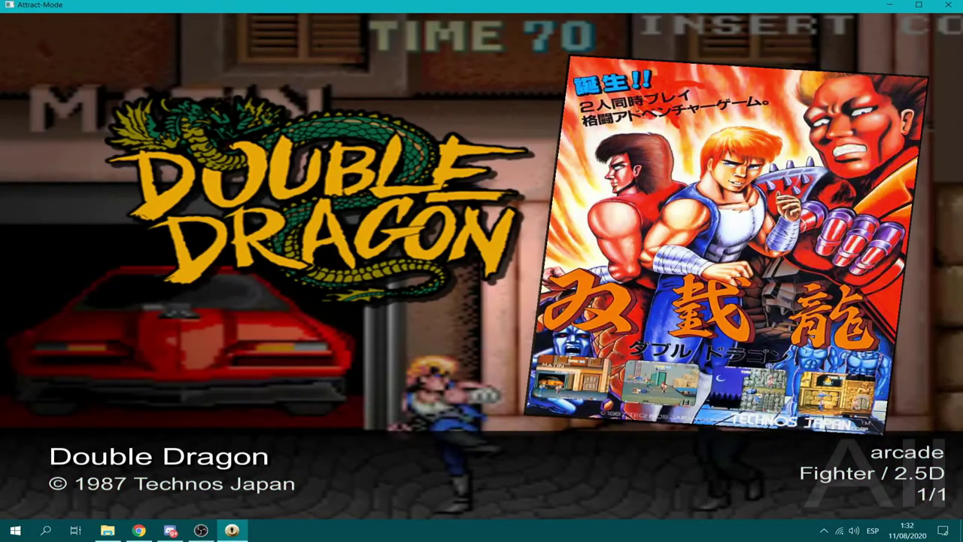
pyautogui.press('Escape')
pyautogui.press('Down')
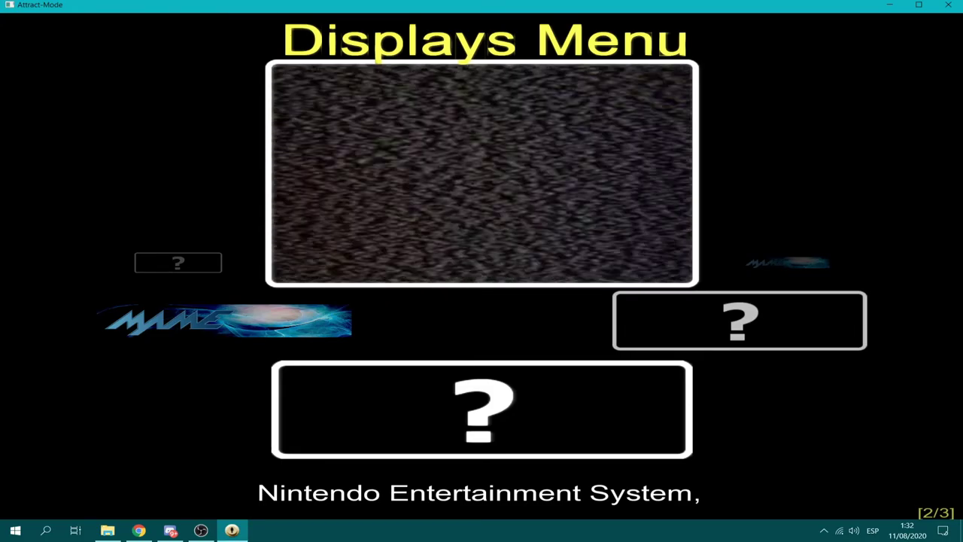
pyautogui.press('Down')
pyautogui.press('Down')
pyautogui.press('Down')
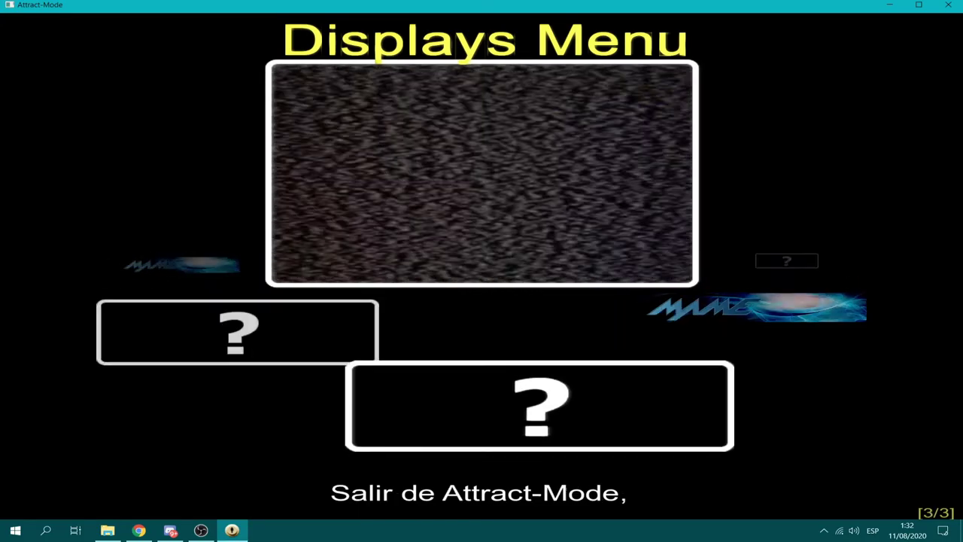
# - Open the configuration of the Nintendo Entertainment System emulator to check its settings and artwork paths
pyautogui.press('Tab')
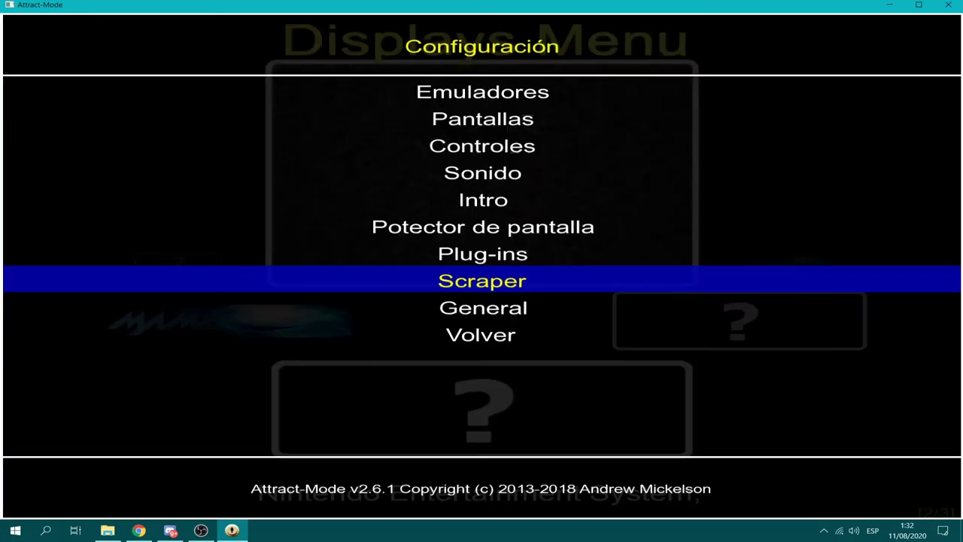
pyautogui.press('Up')
pyautogui.press('Up')
pyautogui.press('Up')
pyautogui.press('Up')
pyautogui.press('Up')
pyautogui.press('Up')
pyautogui.press('Up')
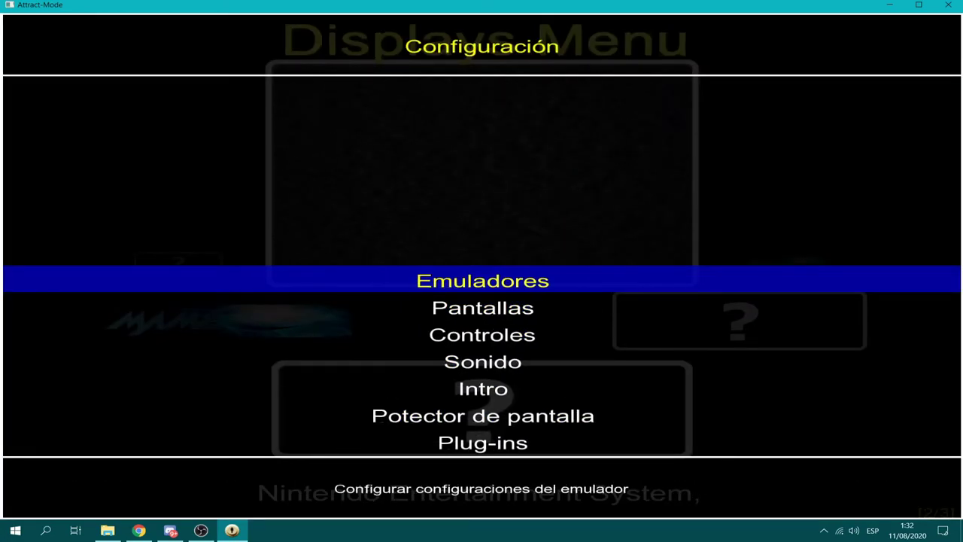
pyautogui.press('Return')
pyautogui.press('Return')
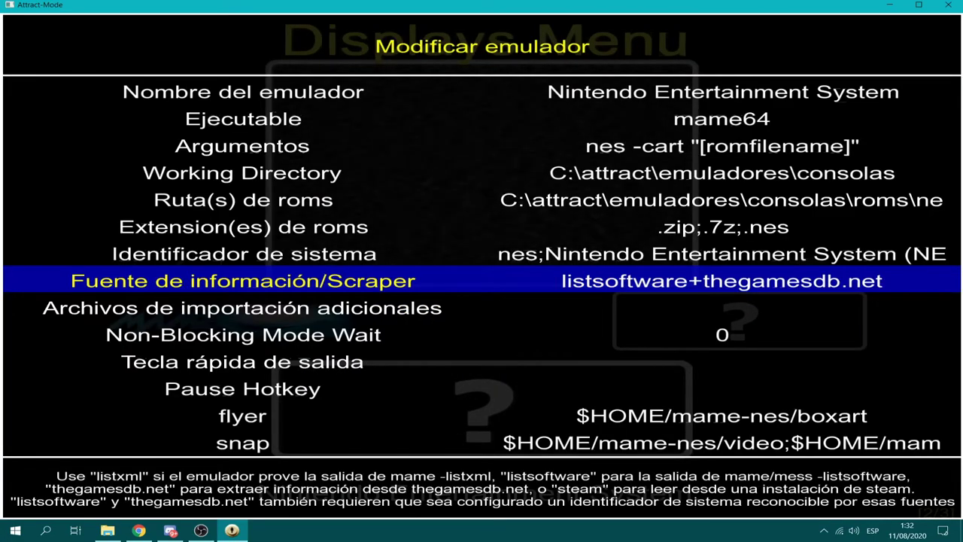
# - Back out of the emulator settings and the configuration menu, and exit Attract-Mode
pyautogui.press('Up')
pyautogui.press('Up')
pyautogui.press('Up')
pyautogui.press('Up')
pyautogui.press('Up')
pyautogui.press('Up')
pyautogui.press('Up')
pyautogui.press('Up')
pyautogui.press('Return')
pyautogui.press('Return')
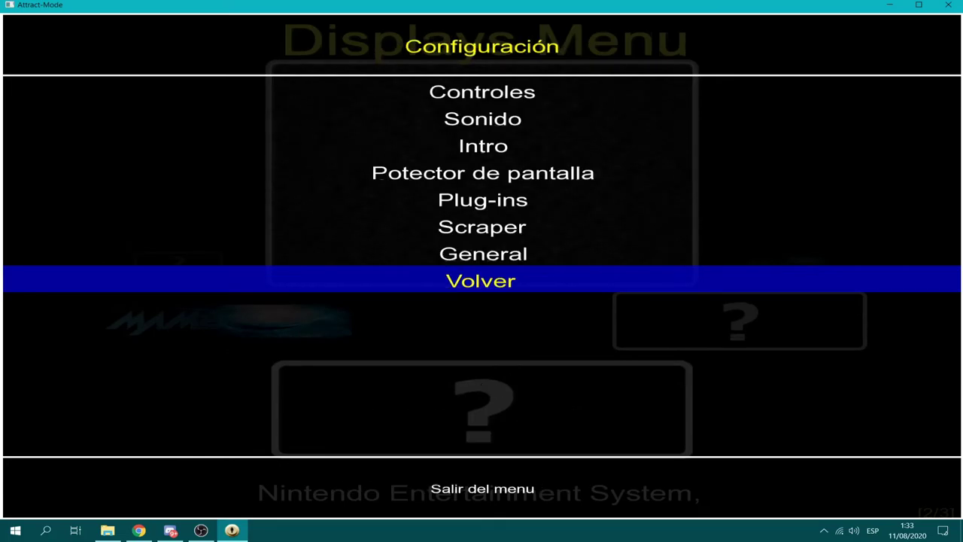
pyautogui.press('Return')
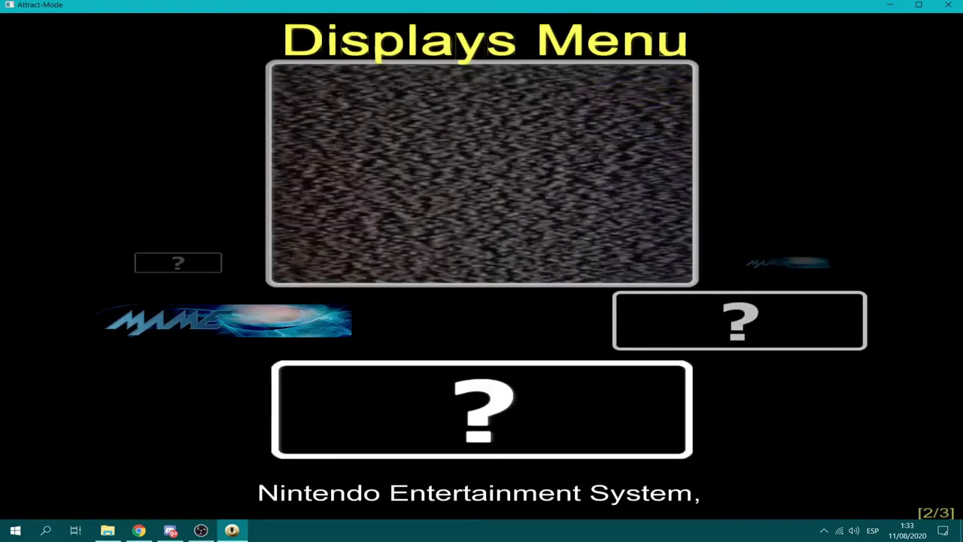
pyautogui.press('Escape')
# - Copy Nintendo Entertainment System.png from menu-art\wheel into the art\Nintendo Entertainment System\wheel folder
pyautogui.doubleClick(159, 219)
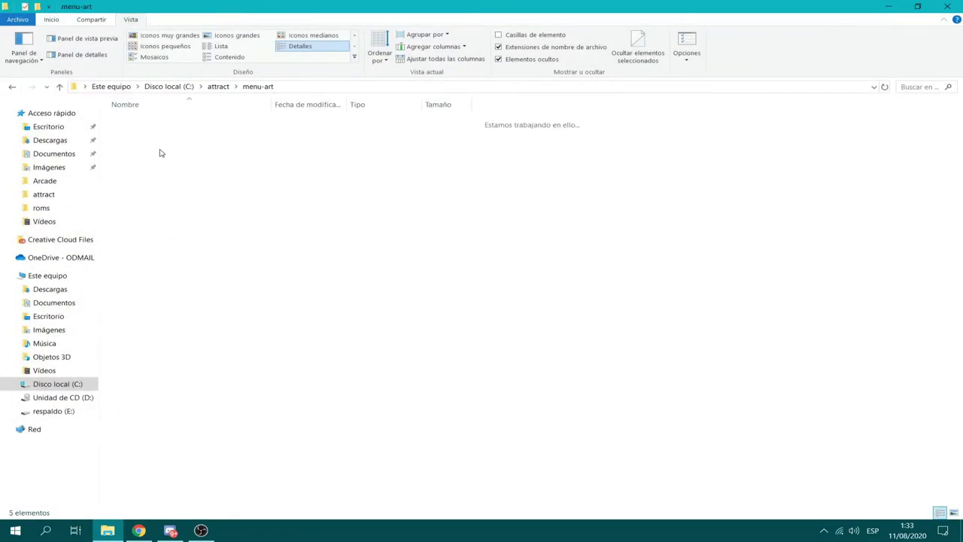
pyautogui.click(148, 170)
pyautogui.doubleClick(147, 171)
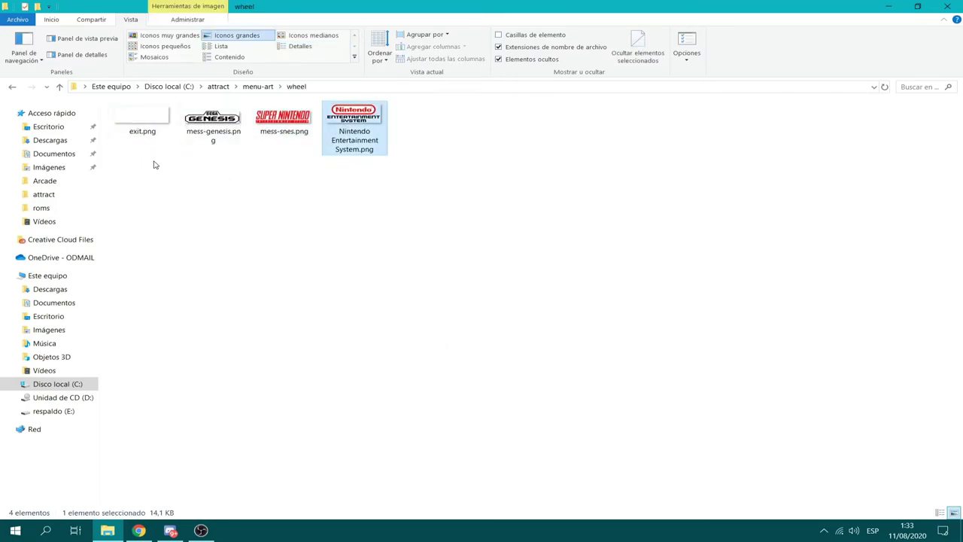
pyautogui.click(13, 87)
pyautogui.click(12, 86)
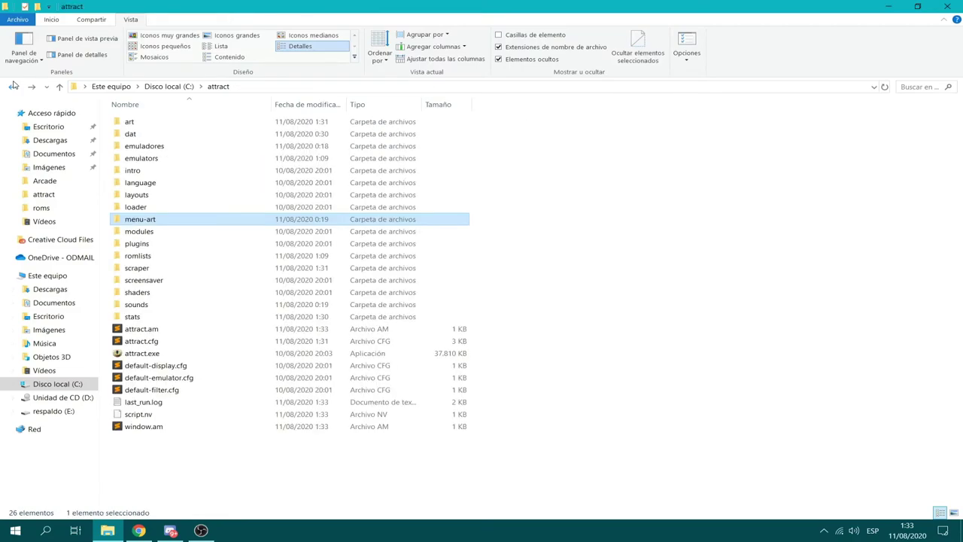
pyautogui.doubleClick(129, 122)
pyautogui.doubleClick(148, 135)
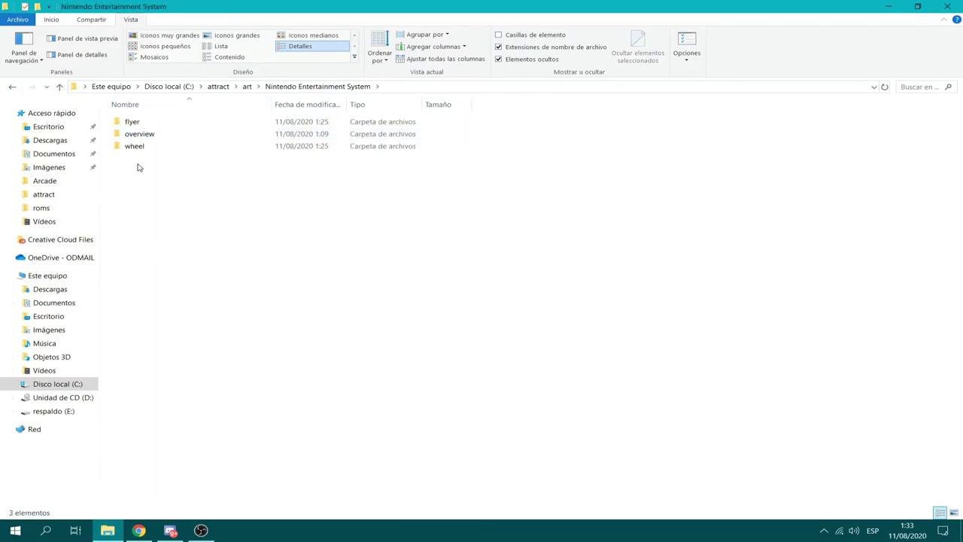
pyautogui.doubleClick(135, 148)
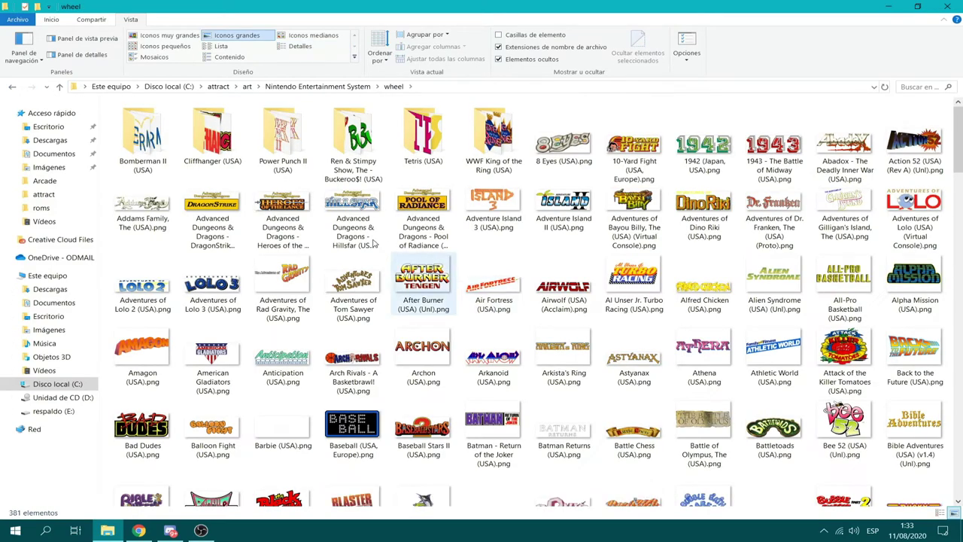
pyautogui.hotkey('ctrl', 'v')
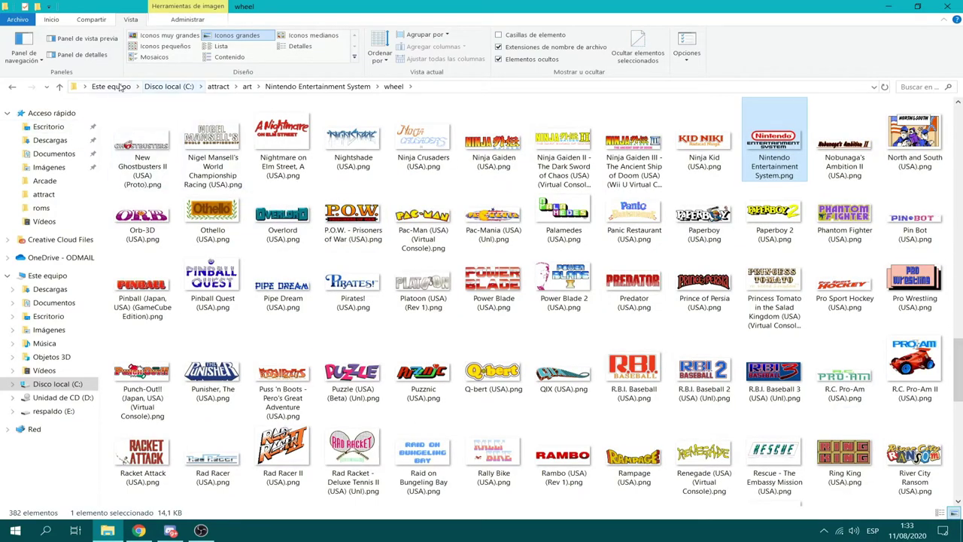
# - Look through the wheel and marquee folders inside art\arcade to see how the arcade logo is stored
pyautogui.click(12, 89)
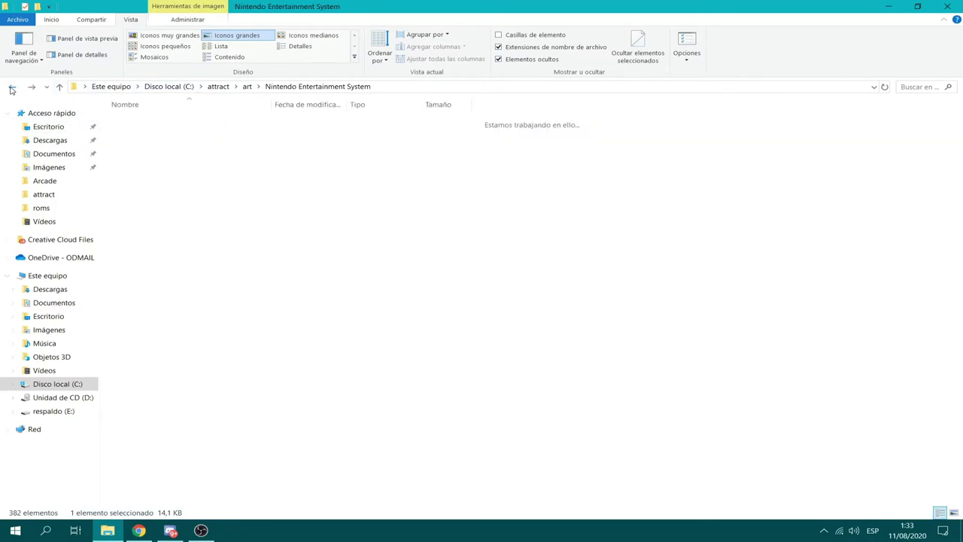
pyautogui.click(12, 89)
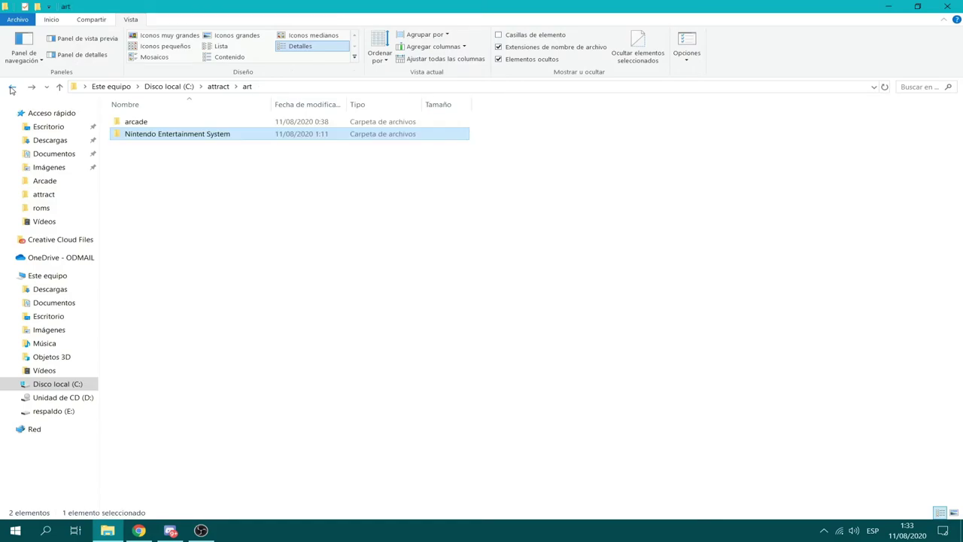
pyautogui.doubleClick(142, 123)
pyautogui.doubleClick(143, 173)
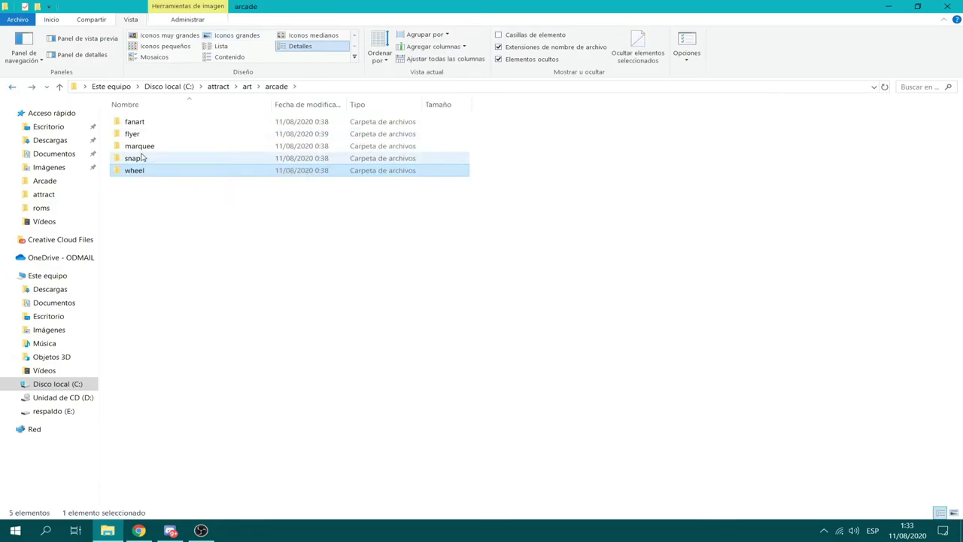
pyautogui.doubleClick(142, 146)
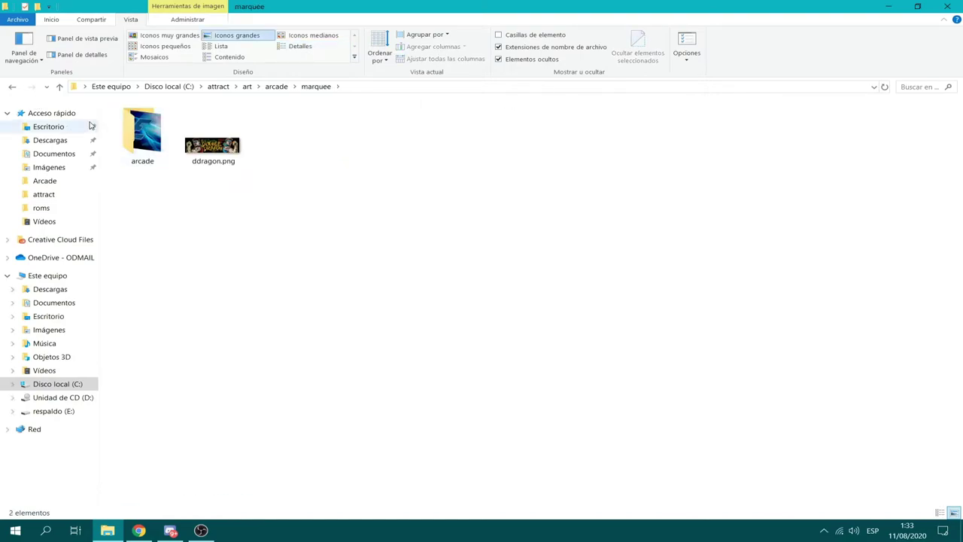
pyautogui.click(13, 87)
pyautogui.click(13, 87)
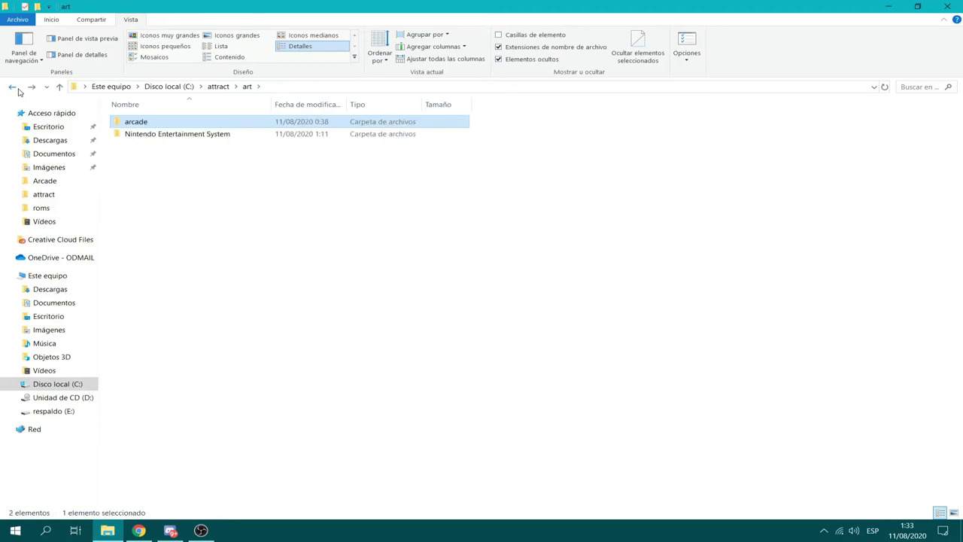
# - Open arcade.cfg from attract\emulators and copy its six artwork lines, from fanart through wheel
pyautogui.click(12, 87)
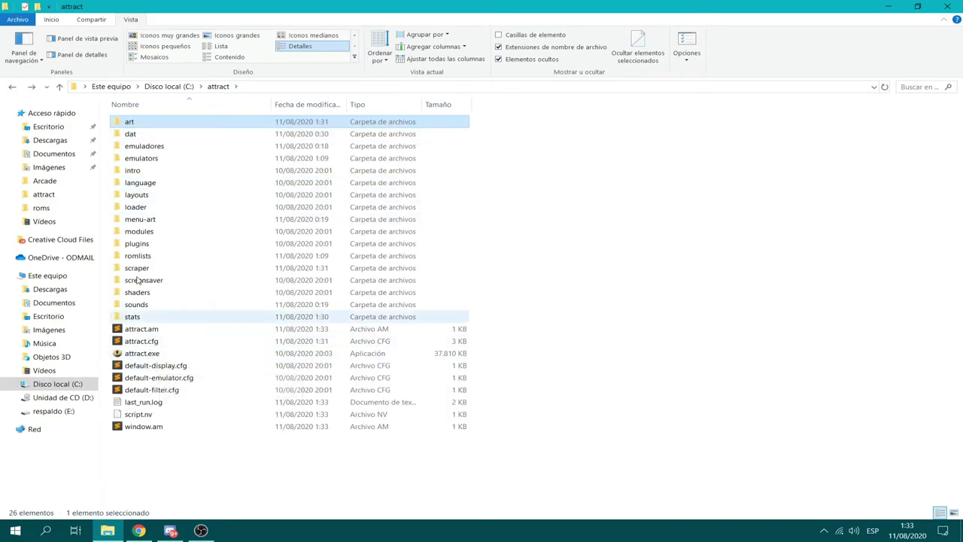
pyautogui.click(173, 150)
pyautogui.doubleClick(173, 149)
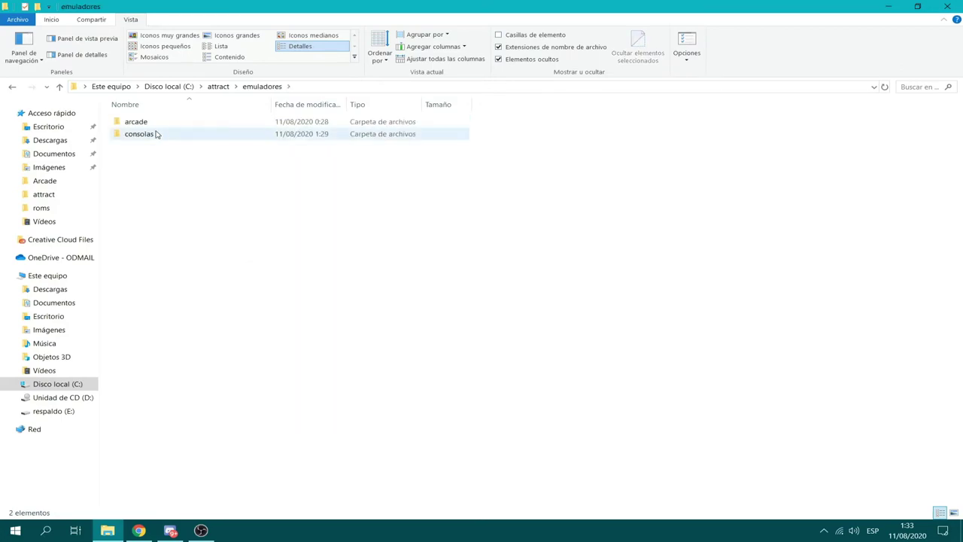
pyautogui.click(11, 86)
pyautogui.doubleClick(160, 162)
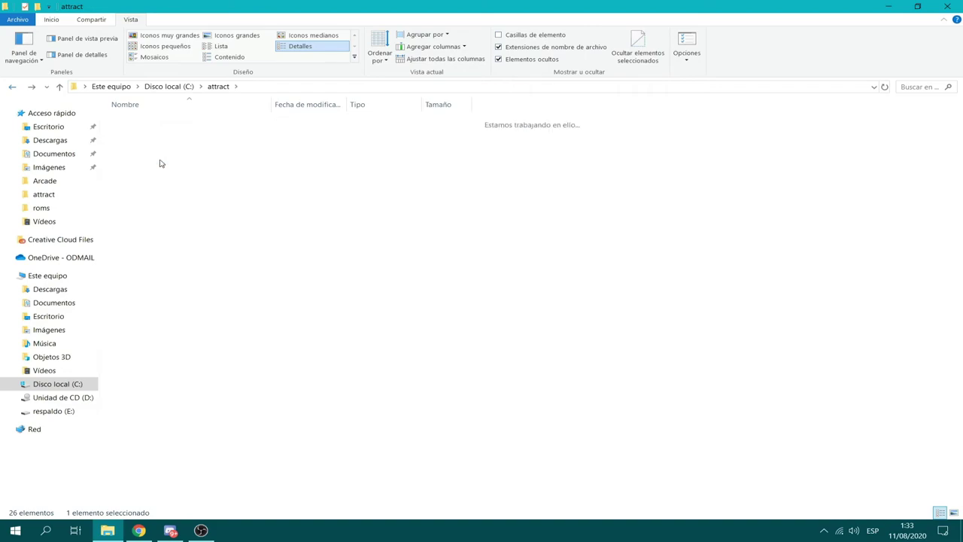
pyautogui.doubleClick(158, 148)
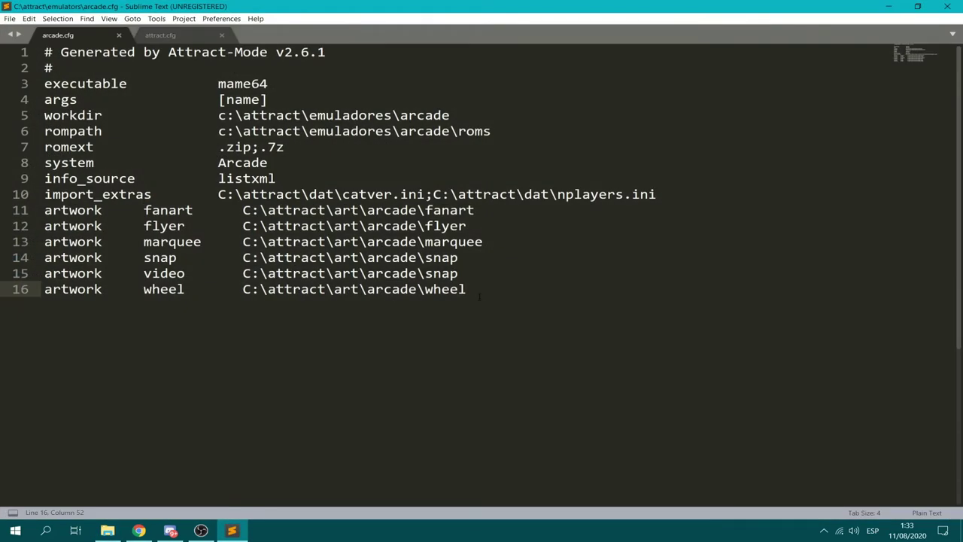
pyautogui.moveTo(479, 296); pyautogui.dragTo(45, 213)
pyautogui.hotkey('ctrl', 'c')
pyautogui.click(108, 531)
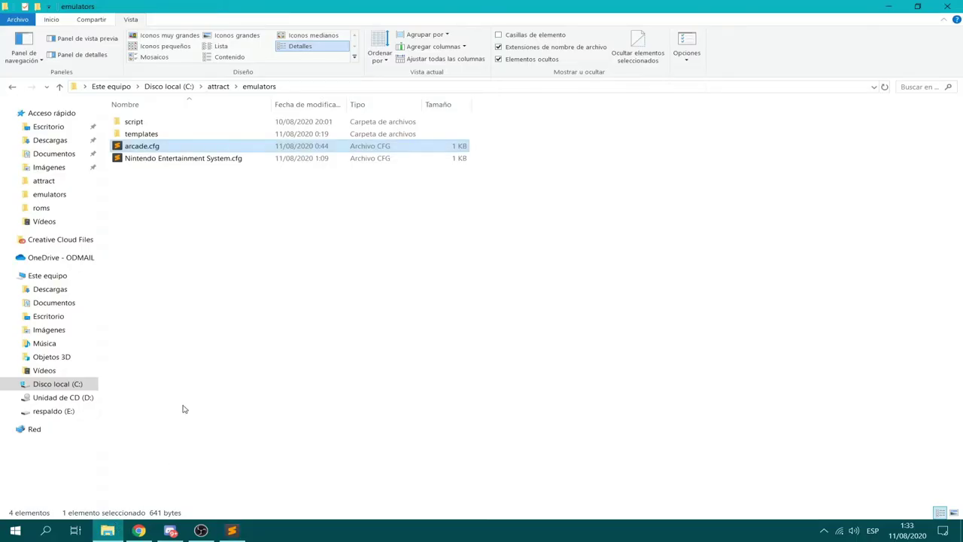
# - Open Nintendo Entertainment System.cfg and replace its flyer and snap artwork lines with the copied arcade artwork lines
pyautogui.doubleClick(161, 158)
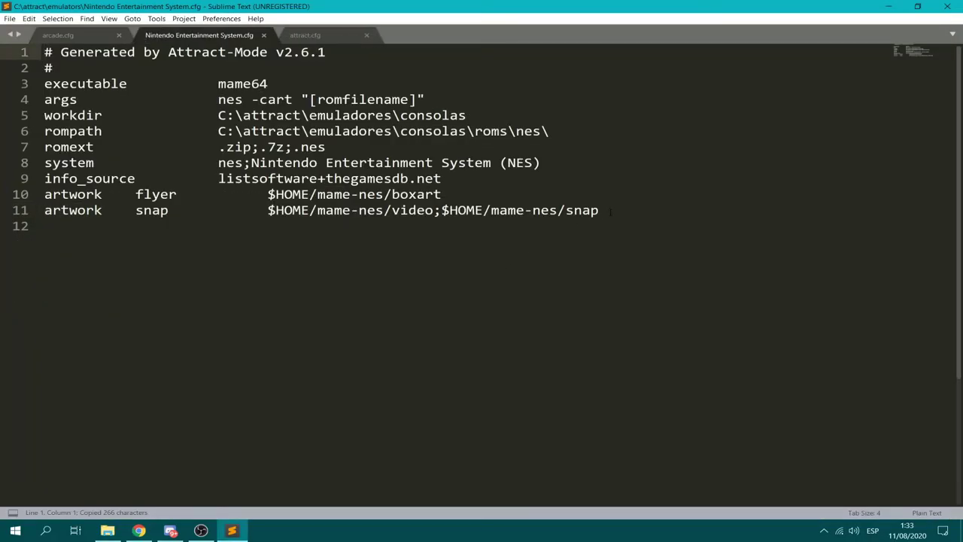
pyautogui.moveTo(611, 211); pyautogui.dragTo(101, 194)
pyautogui.click(561, 194)
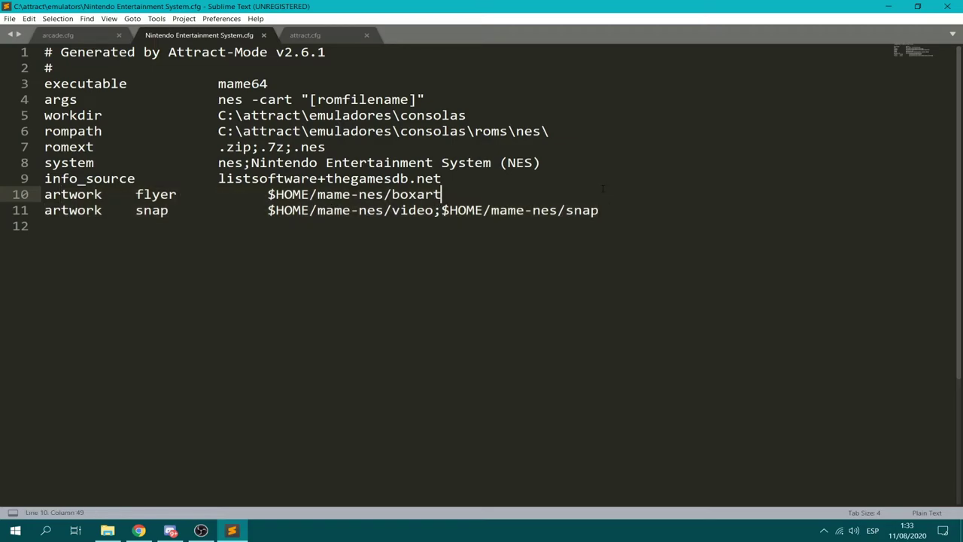
pyautogui.moveTo(601, 211); pyautogui.dragTo(44, 194)
pyautogui.hotkey('ctrl', 'v')
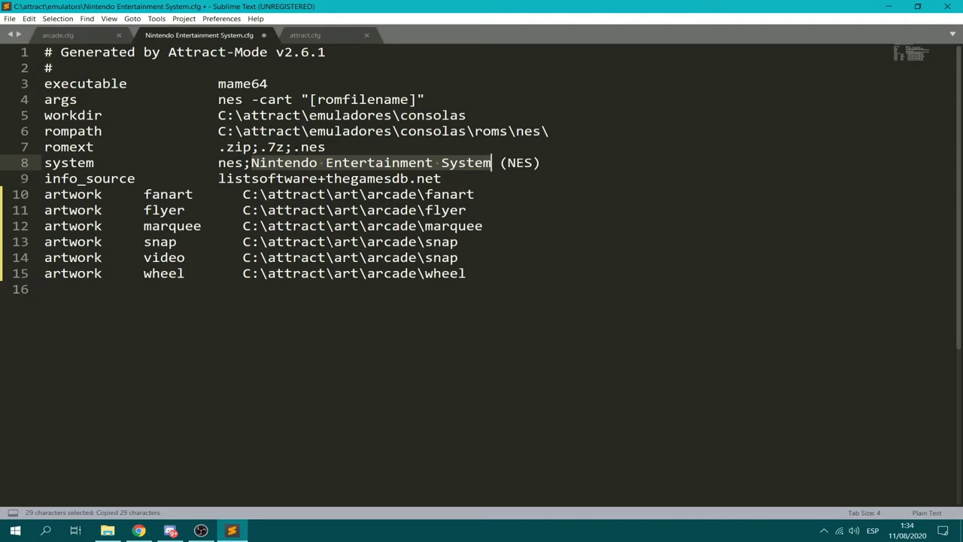
# - Replace the arcade folder name with Nintendo Entertainment System in the fanart, video and wheel artwork paths
pyautogui.doubleClick(384, 195)
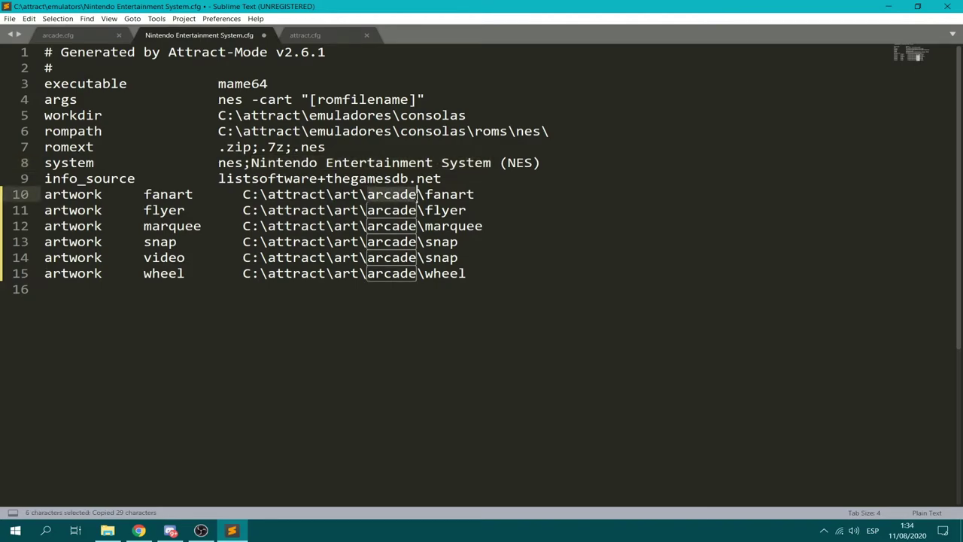
pyautogui.write('Nintendo Entertainment System')
pyautogui.moveTo(368, 210); pyautogui.dragTo(420, 210)
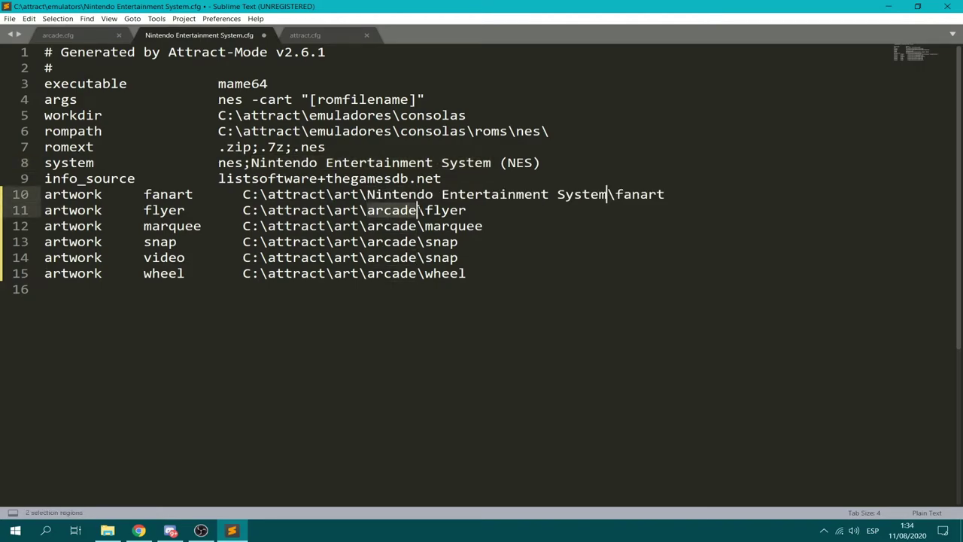
pyautogui.click(384, 226)
pyautogui.click(375, 210)
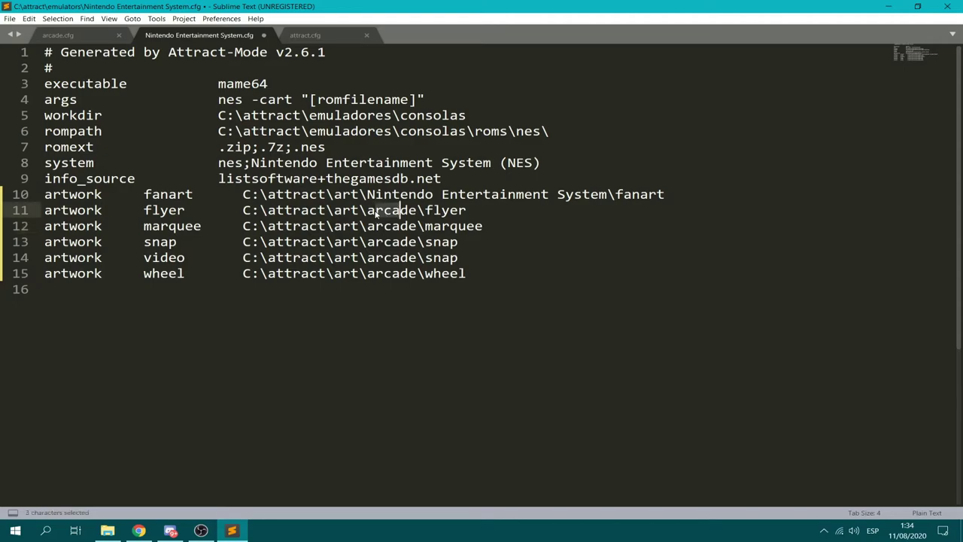
pyautogui.moveTo(375, 210); pyautogui.dragTo(418, 211)
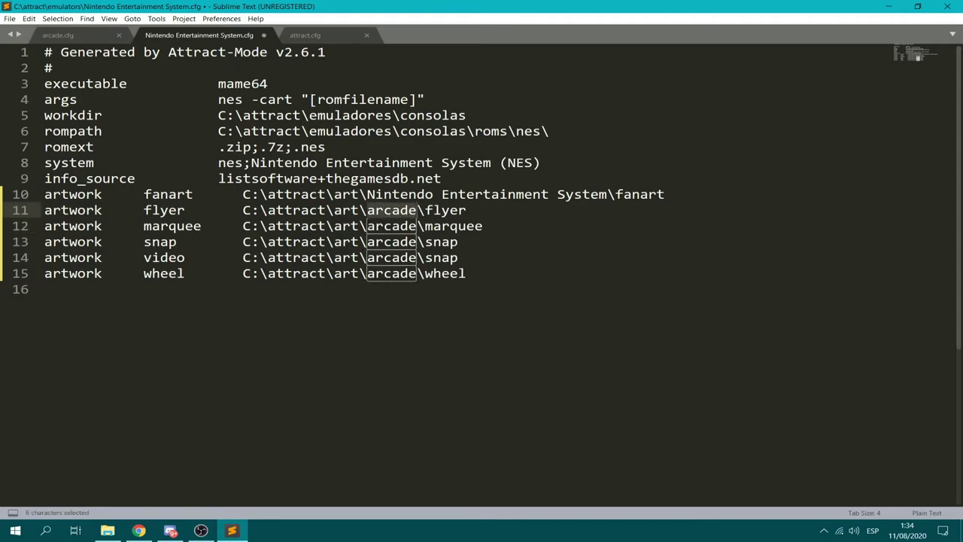
pyautogui.hotkey('ctrl', 'd')
pyautogui.hotkey('ctrl', 'd')
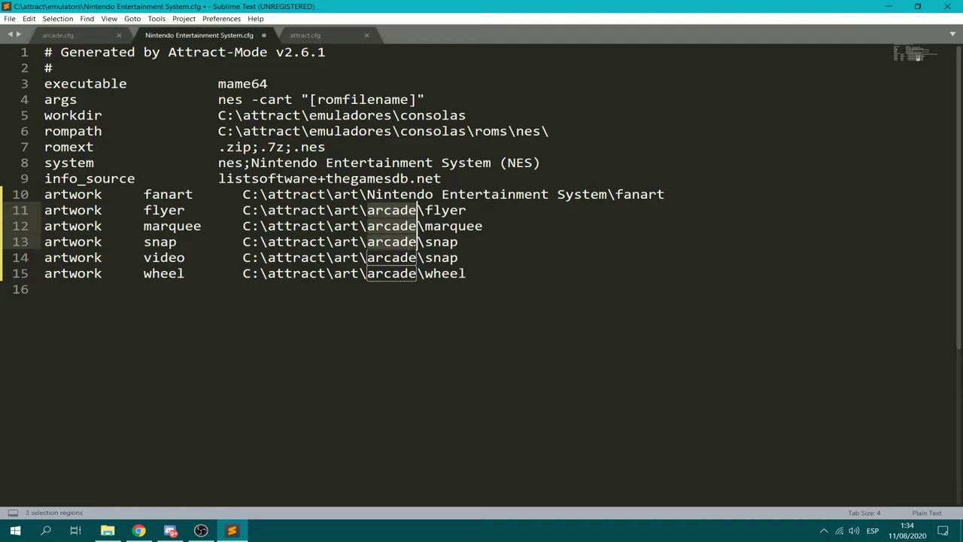
pyautogui.hotkey('ctrl', 'd')
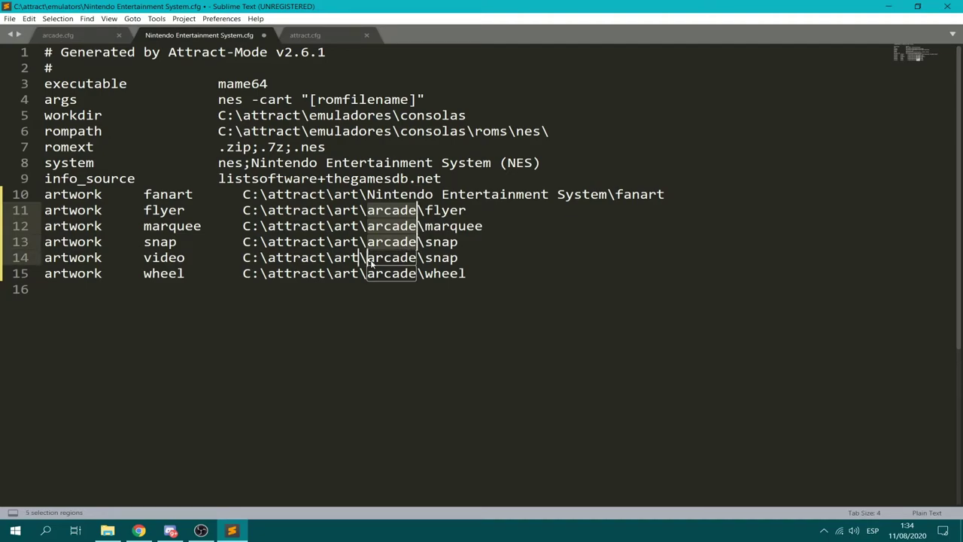
pyautogui.moveTo(368, 259); pyautogui.dragTo(416, 273)
pyautogui.write('Nintendo Entertainment System')
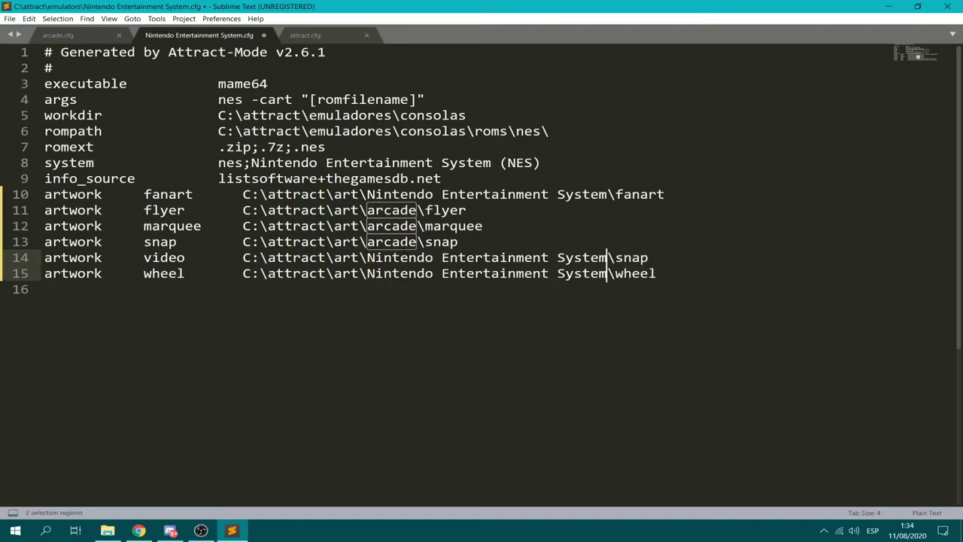
# - Replace arcade with Nintendo Entertainment System in the flyer, marquee and snap artwork paths, then save and close the file
pyautogui.click(367, 241)
pyautogui.moveTo(367, 210); pyautogui.dragTo(417, 210)
pyautogui.hotkey('ctrl', 'd')
pyautogui.hotkey('ctrl', 'd')
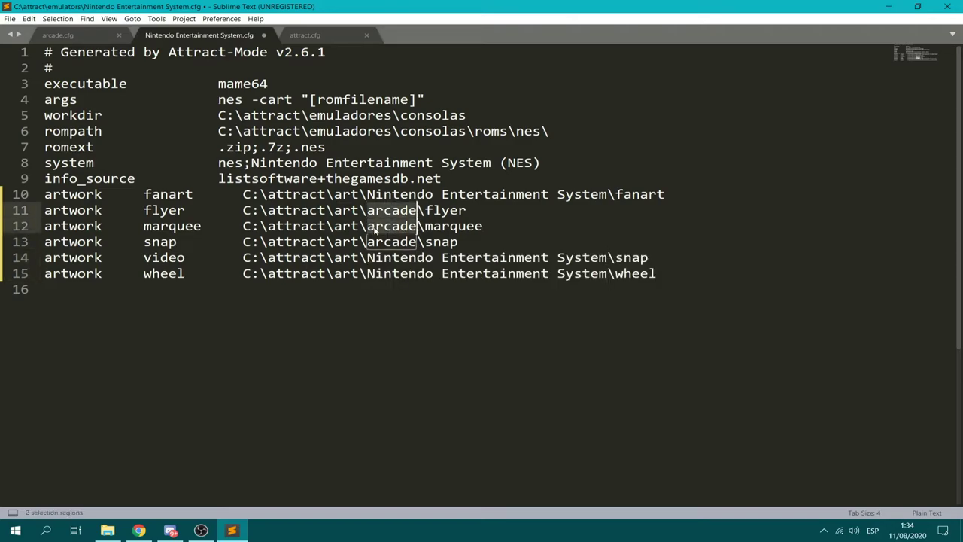
pyautogui.write('Nintendo Entertainment System')
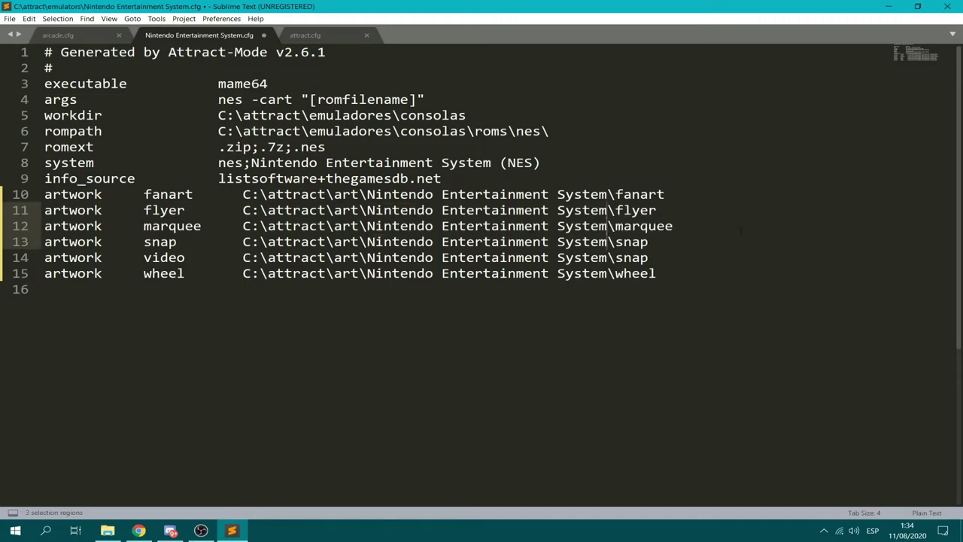
pyautogui.click(674, 226)
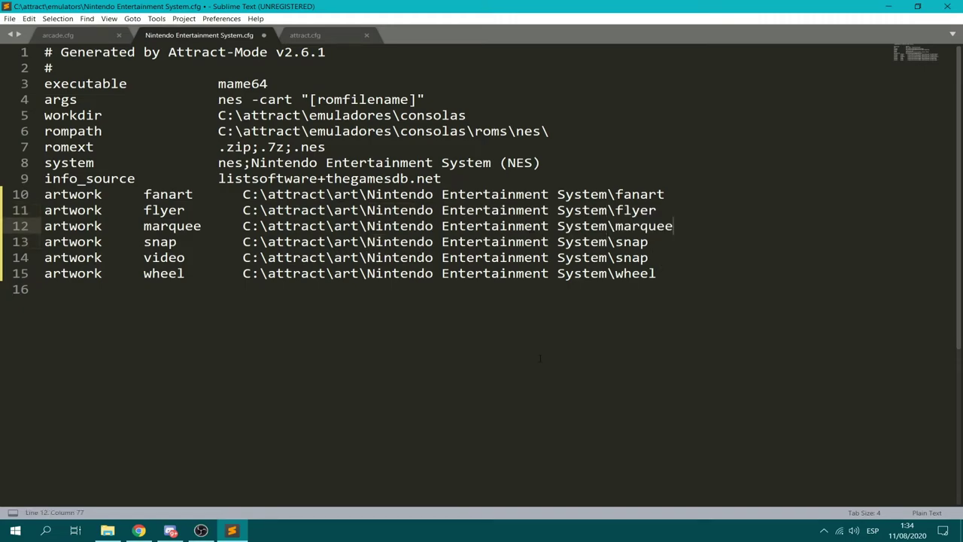
pyautogui.hotkey('ctrl', 's')
pyautogui.hotkey('alt', 'F4')
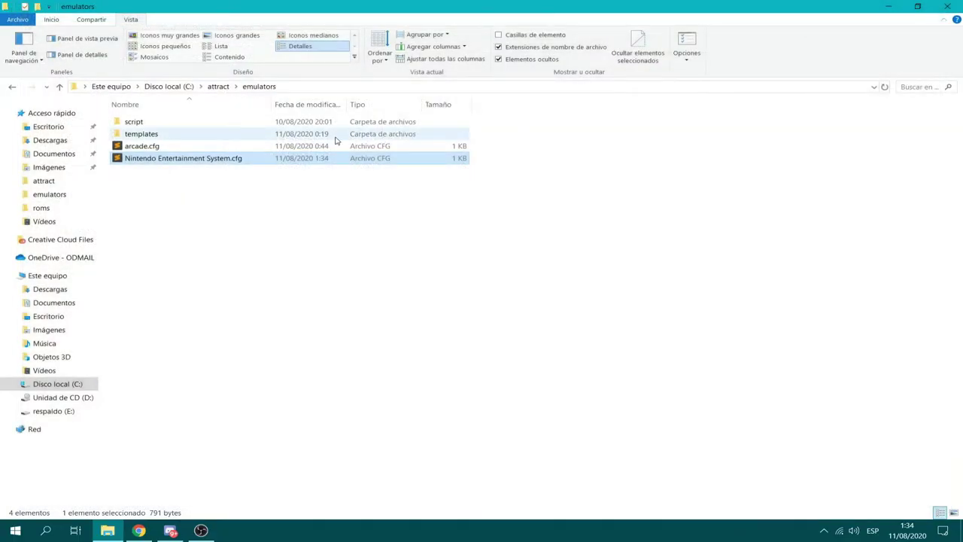
# - Check that the Nintendo Entertainment System emulator config file and its folder in attract\art have matching names
pyautogui.rightClick(204, 160)
pyautogui.click(254, 397)
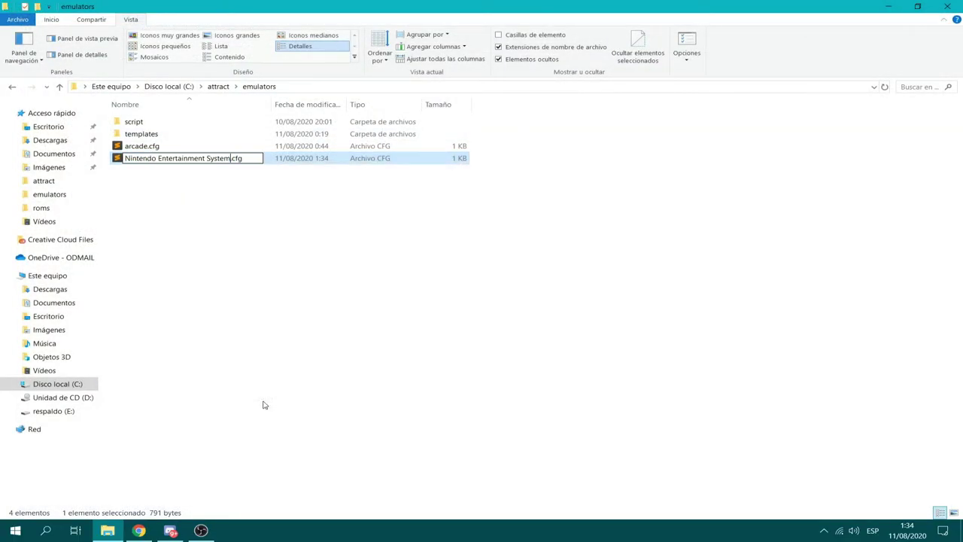
pyautogui.click(250, 338)
pyautogui.click(12, 87)
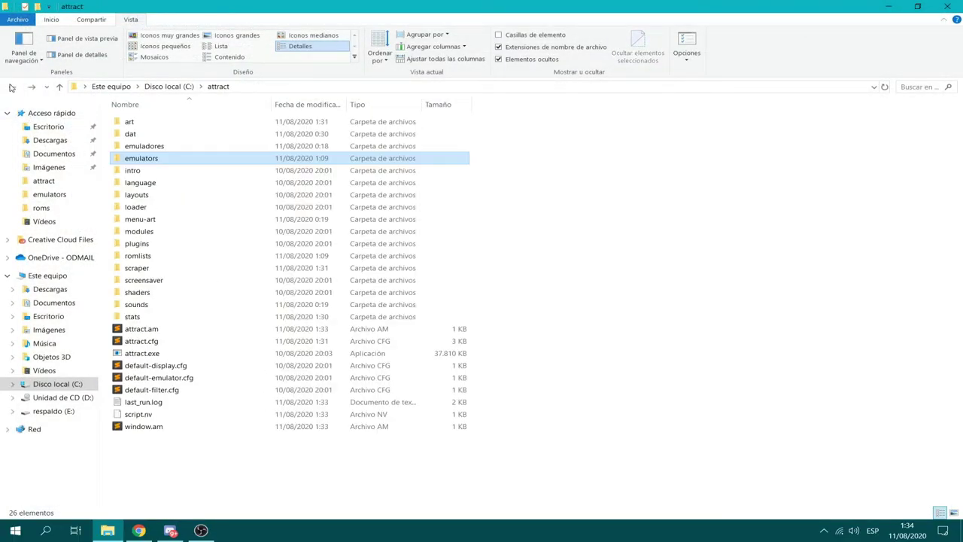
pyautogui.doubleClick(149, 123)
pyautogui.rightClick(173, 135)
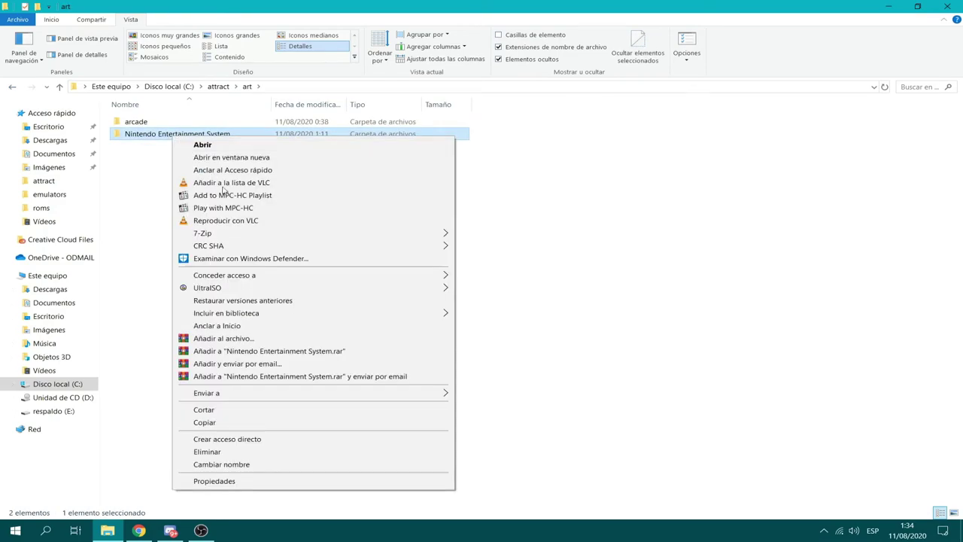
pyautogui.click(224, 464)
pyautogui.click(255, 296)
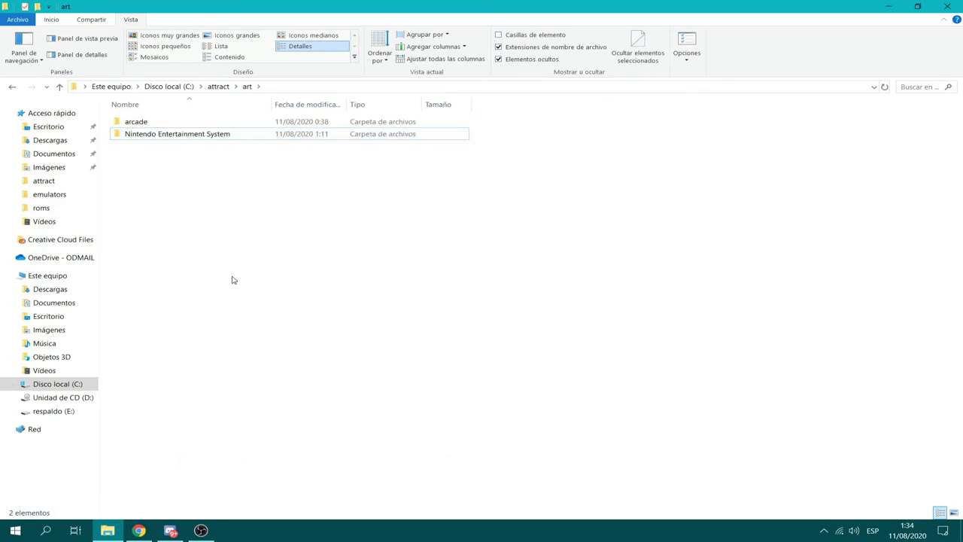
# - Launch attract.exe from the attract folder and enter the Nintendo Entertainment System display
pyautogui.click(12, 87)
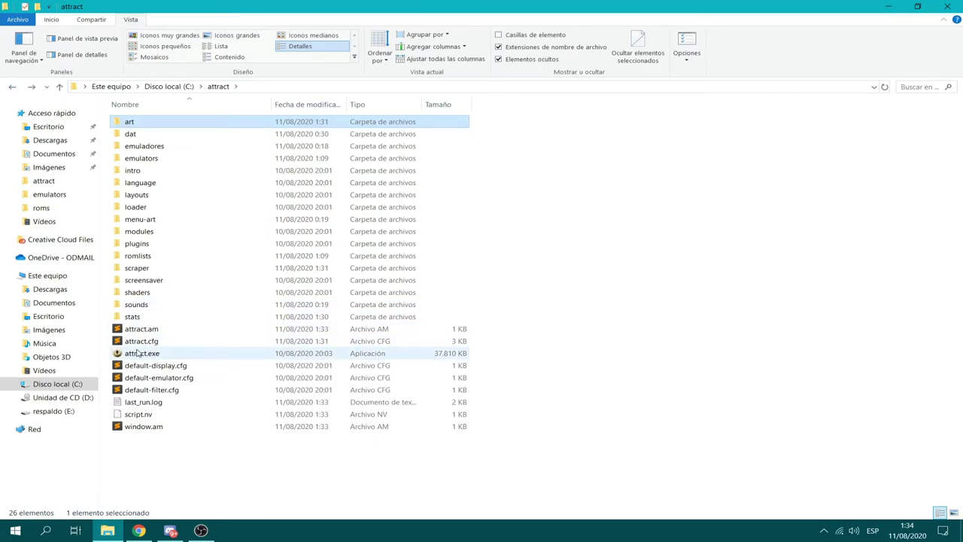
pyautogui.click(137, 353)
pyautogui.doubleClick(138, 354)
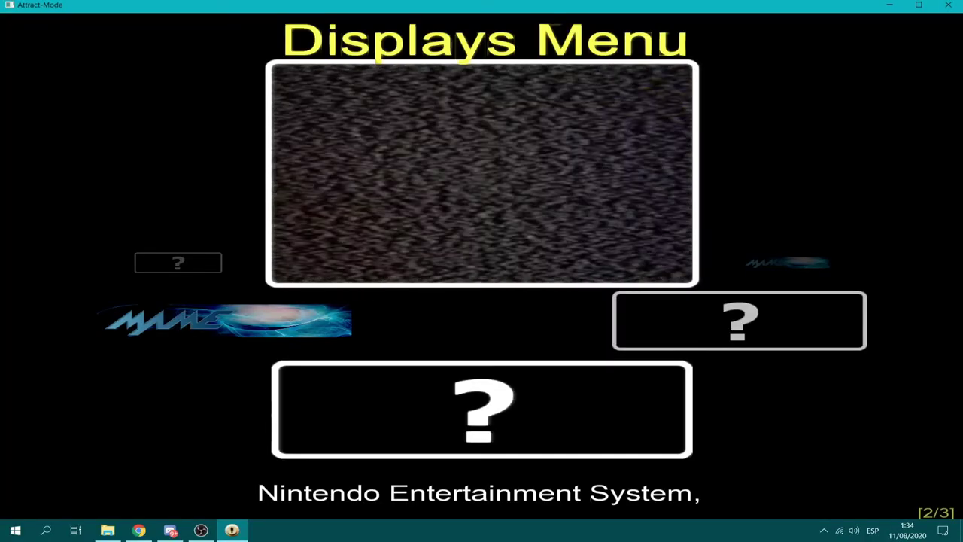
pyautogui.press('Right')
pyautogui.press('Left')
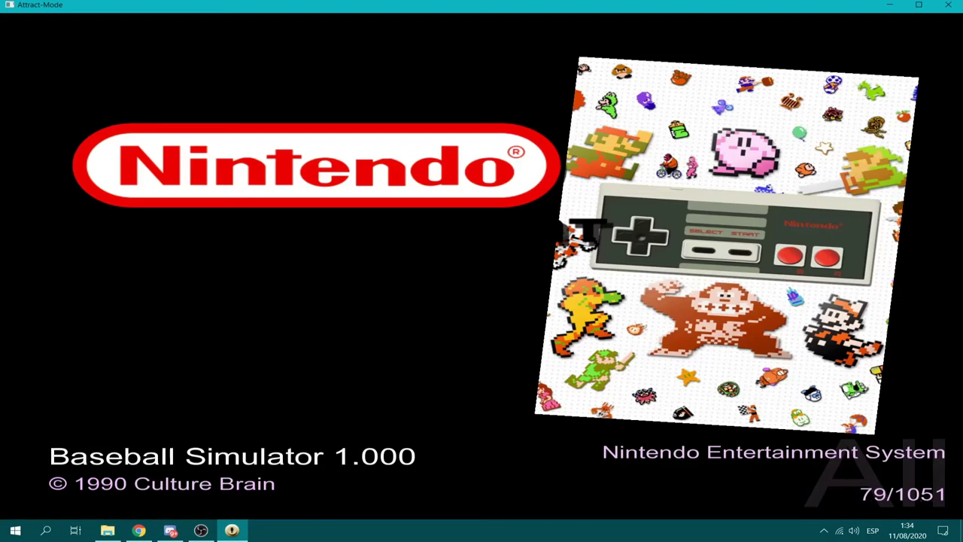
# - Browse the Nintendo Entertainment System game list around Baseball, Barbie and Balloon Fight to examine each game's logo and box art
pyautogui.press('Up')
pyautogui.press('Up')
pyautogui.press('Up')
pyautogui.press('Down')
pyautogui.press('Down')
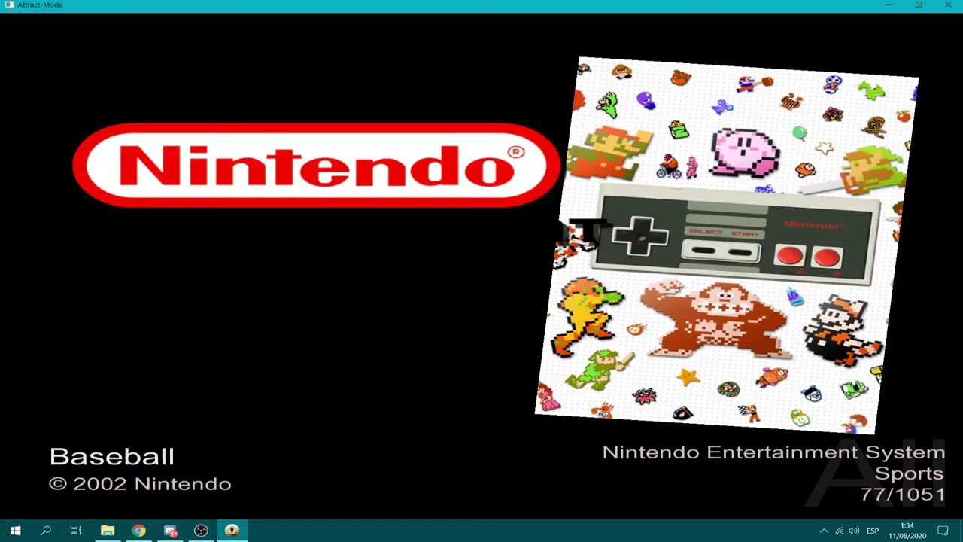
pyautogui.press('Down')
pyautogui.press('Down')
pyautogui.press('Down')
pyautogui.press('Down')
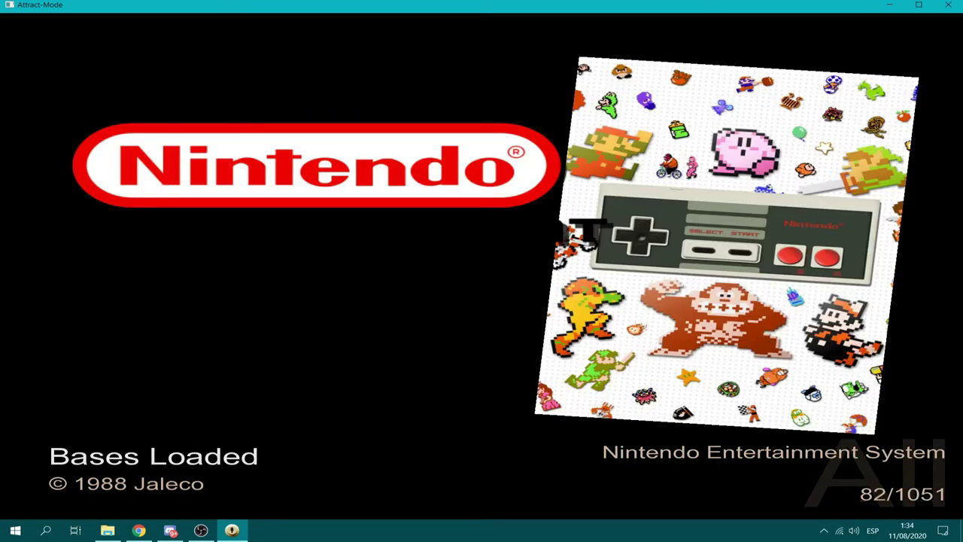
pyautogui.press('Up')
pyautogui.press('Up')
pyautogui.press('Up')
pyautogui.press('Up')
pyautogui.press('Up')
pyautogui.press('Up')
pyautogui.press('Up')
pyautogui.press('Up')
pyautogui.press('Up')
pyautogui.press('Up')
pyautogui.press('Up')
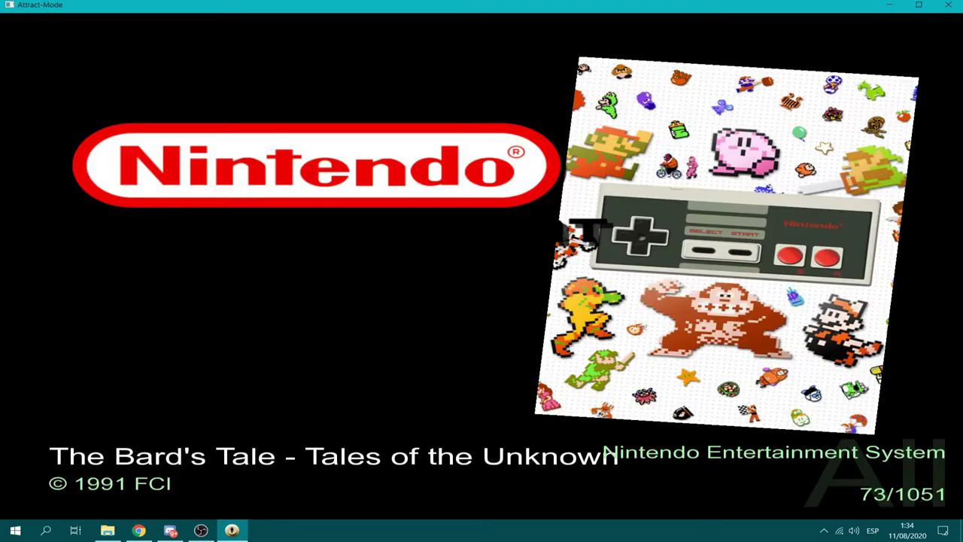
pyautogui.press('Up')
pyautogui.press('Up')
pyautogui.press('Down')
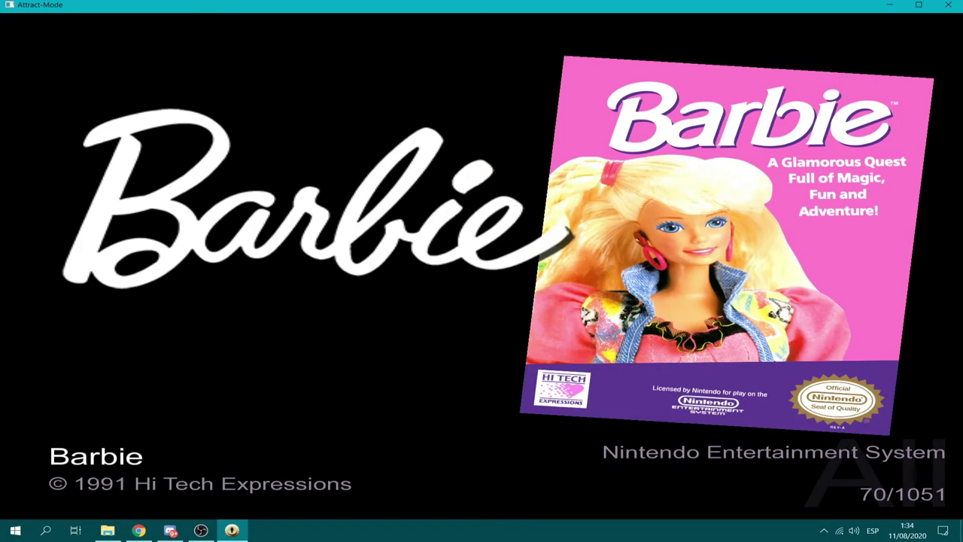
pyautogui.press('Up')
pyautogui.press('Up')
pyautogui.press('Up')
pyautogui.press('Up')
pyautogui.press('Down')
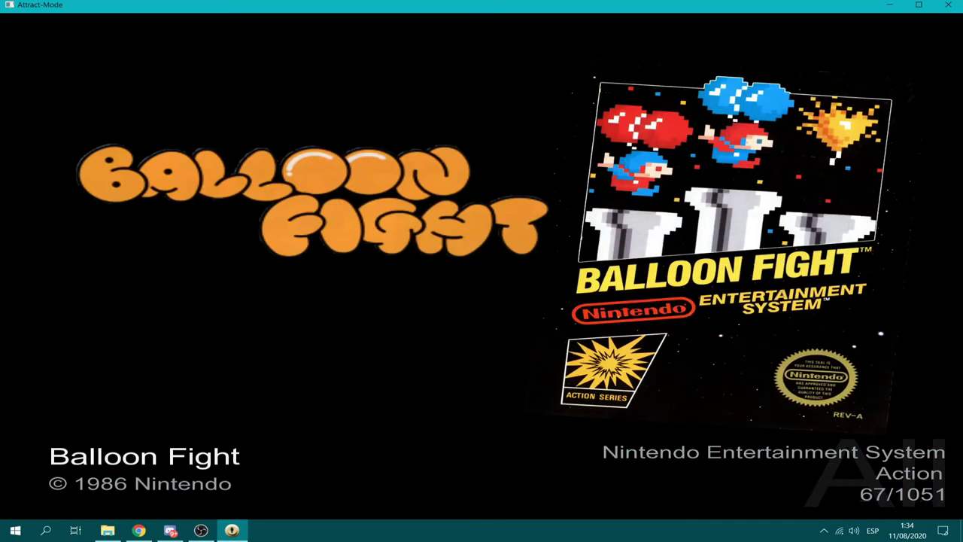
pyautogui.press('Down')
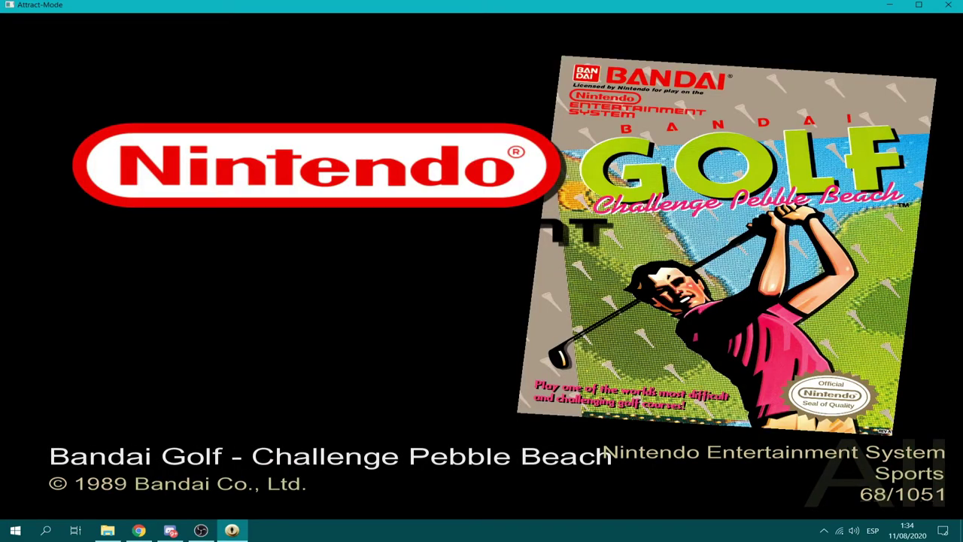
# - Return to the Displays Menu, open the arcade display and launch Double Dragon
pyautogui.press('Escape')
pyautogui.press('Up')
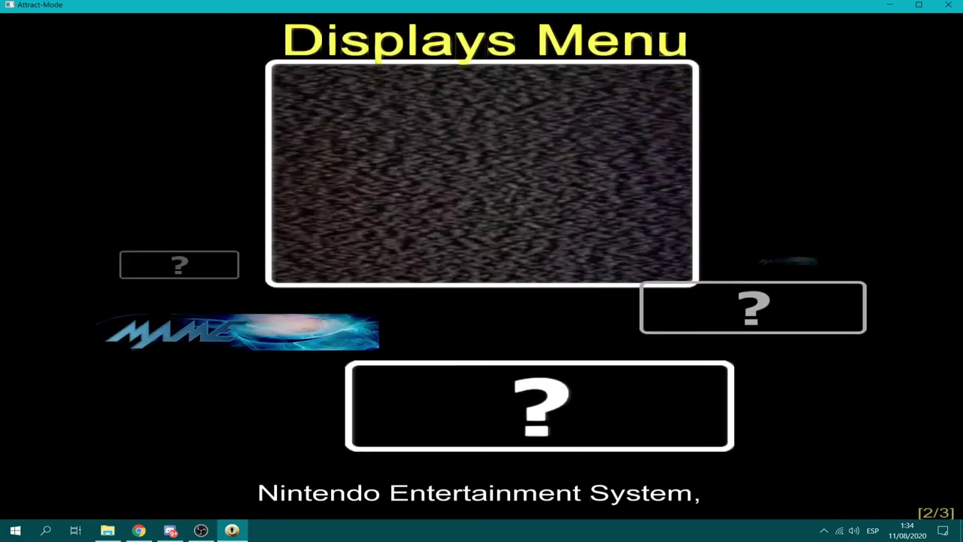
pyautogui.press('Down')
pyautogui.press('Up')
pyautogui.press('Return')
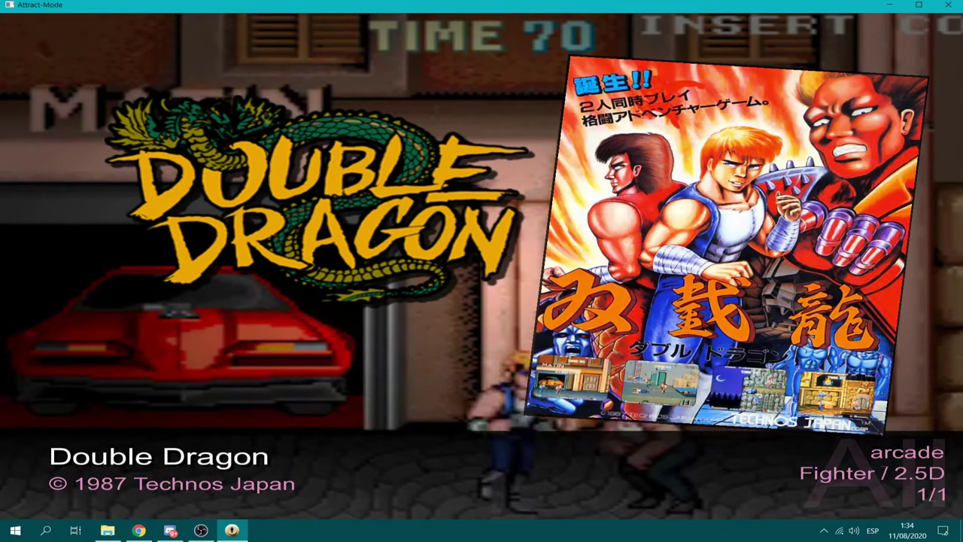
pyautogui.press('Return')
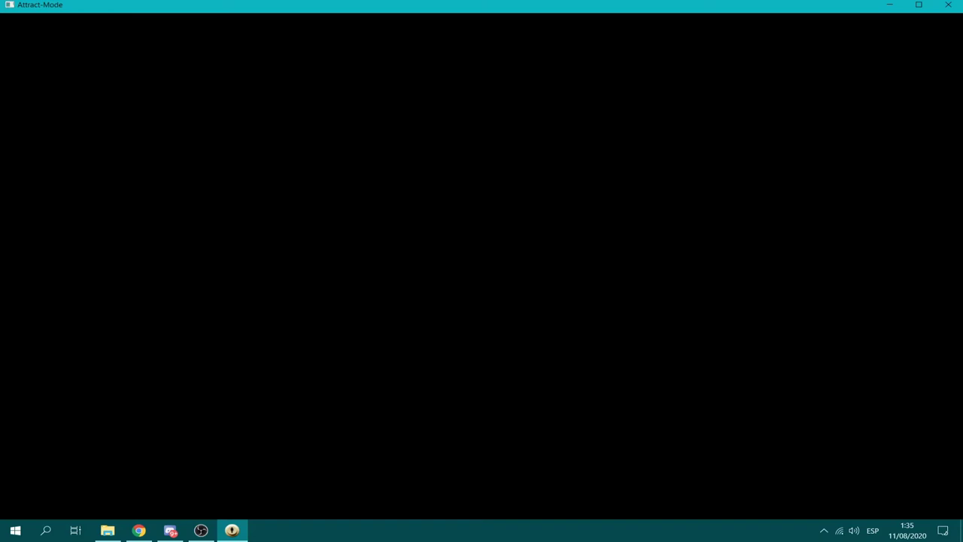
# - Lower MAME's volume to the minimum in the Windows volume mixer, then close the mixer
pyautogui.rightClick(857, 534)
pyautogui.click(849, 438)
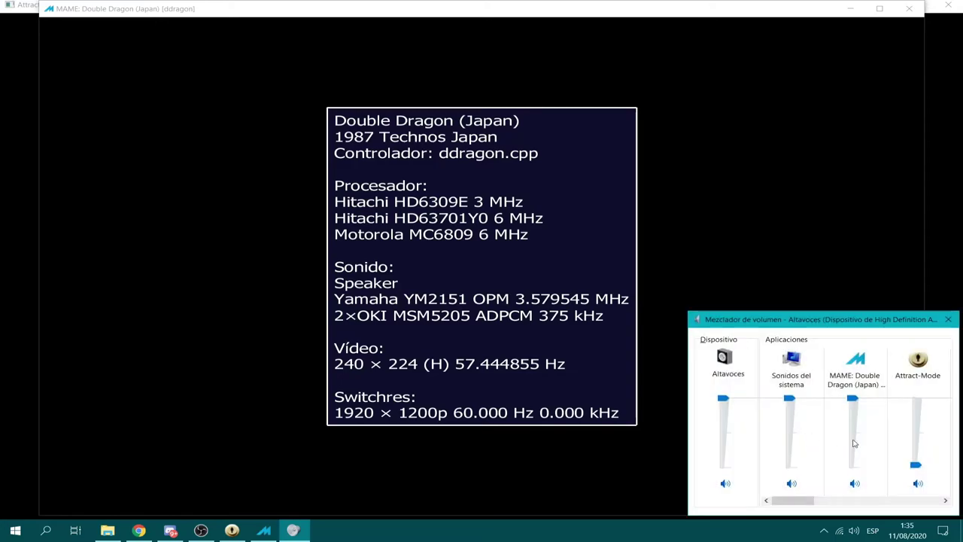
pyautogui.moveTo(853, 398); pyautogui.dragTo(864, 466)
pyautogui.click(949, 320)
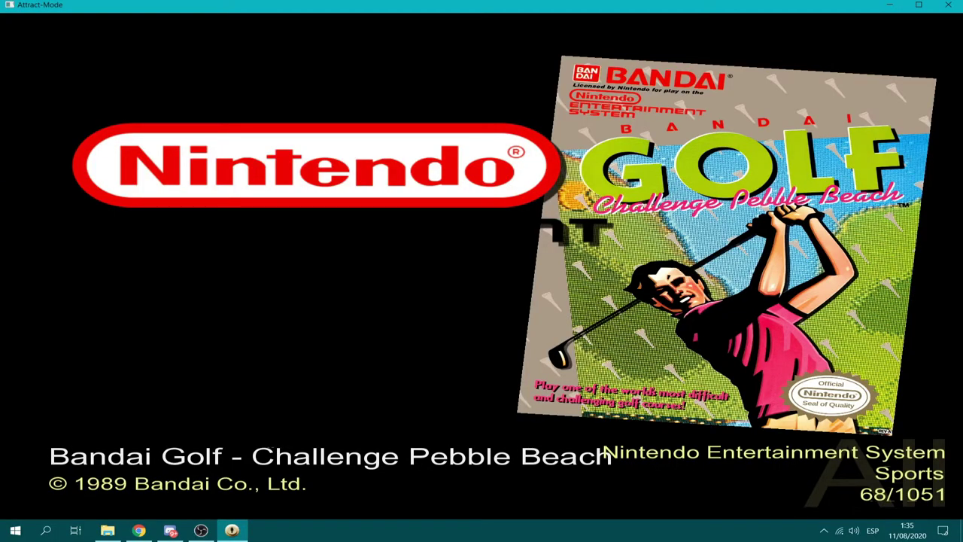
# - Add a new emulator named Sega Master System in the Attract-Mode emulator configuration
pyautogui.press('Tab')
pyautogui.press('Up')
pyautogui.press('Up')
pyautogui.press('Up')
pyautogui.press('Up')
pyautogui.press('Up')
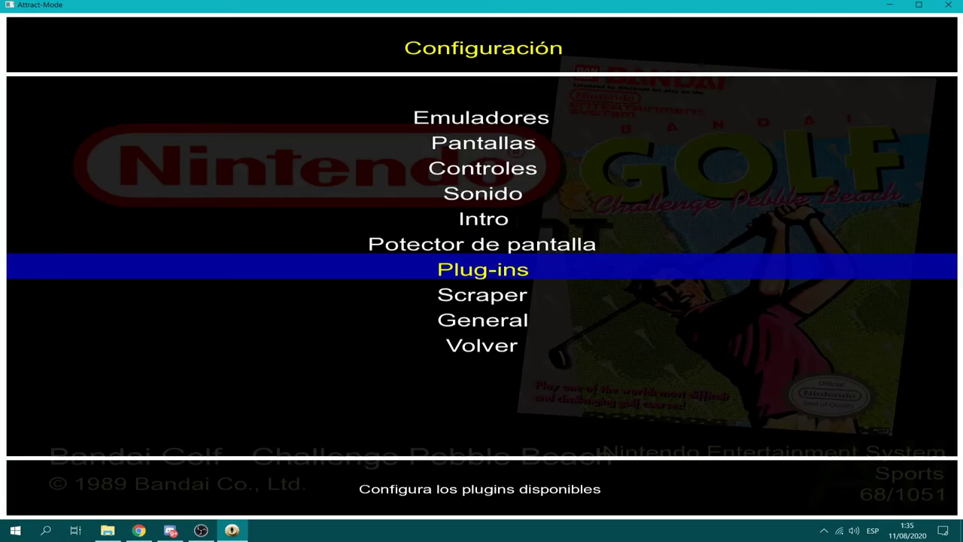
pyautogui.press('Up')
pyautogui.press('Up')
pyautogui.press('Return')
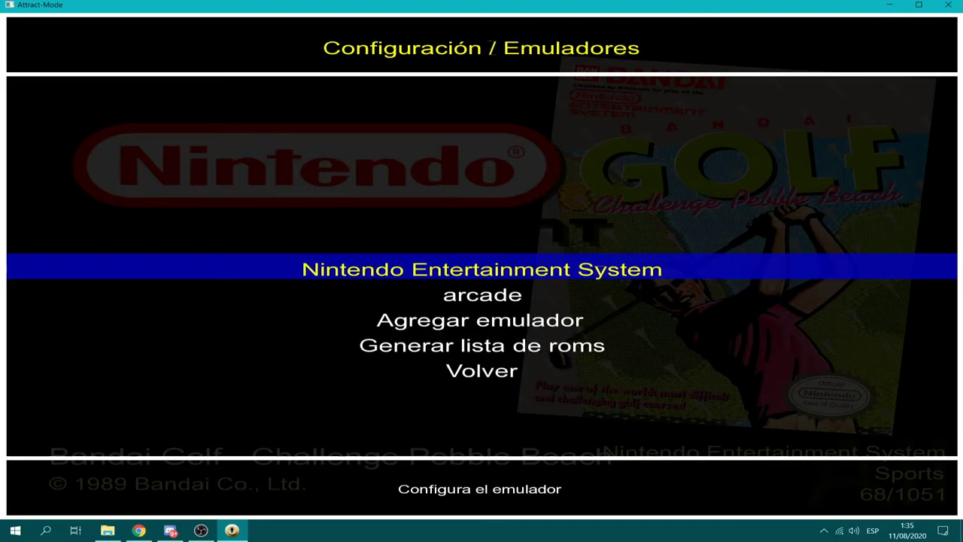
pyautogui.press('Down')
pyautogui.press('Down')
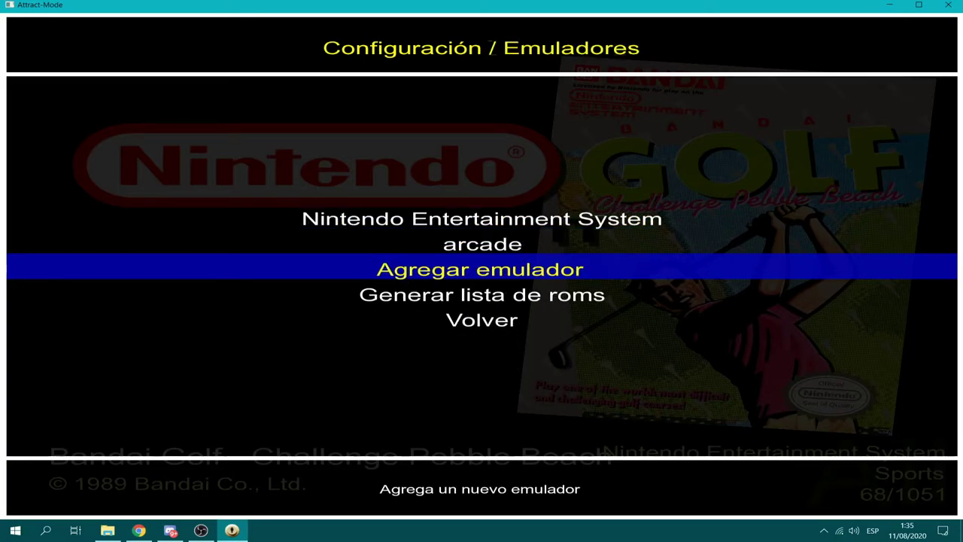
pyautogui.press('Return')
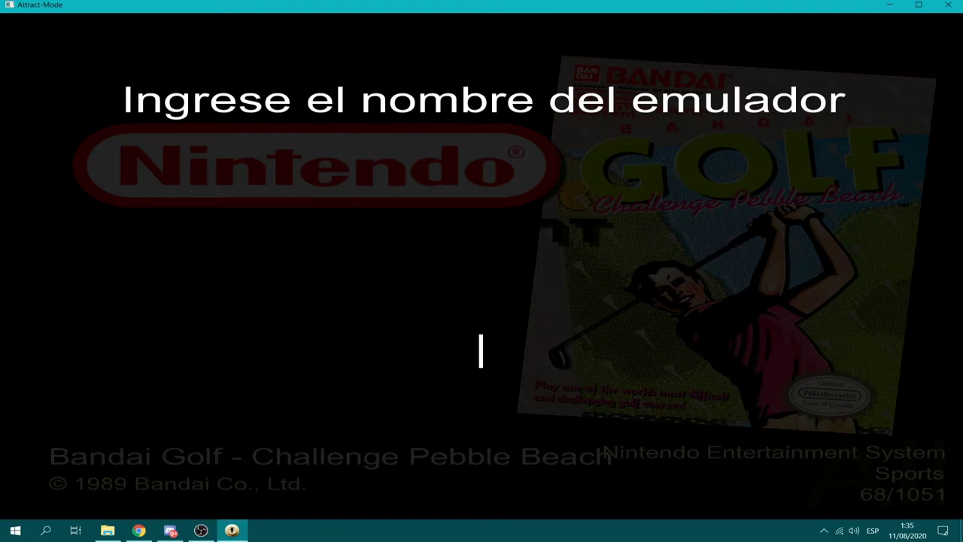
pyautogui.write('Sega')
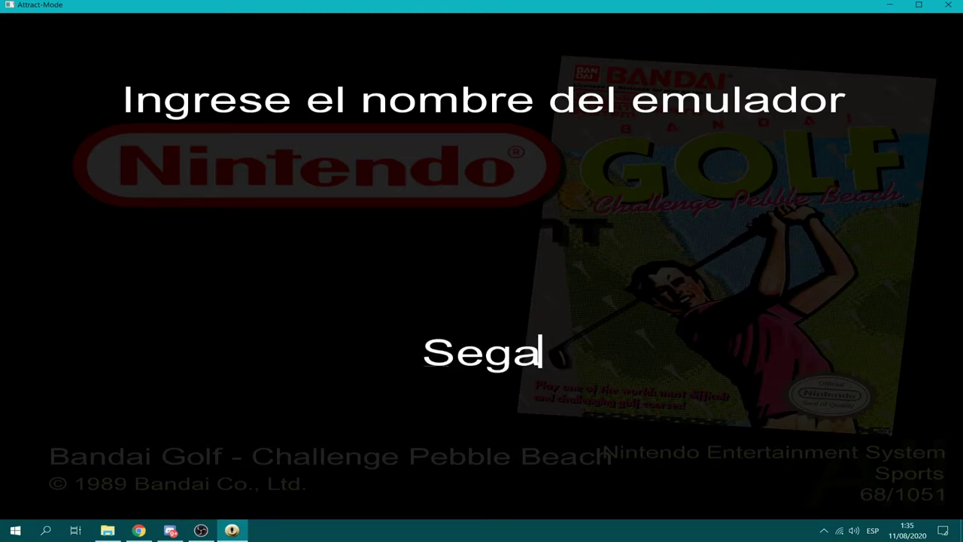
pyautogui.write(' Master System')
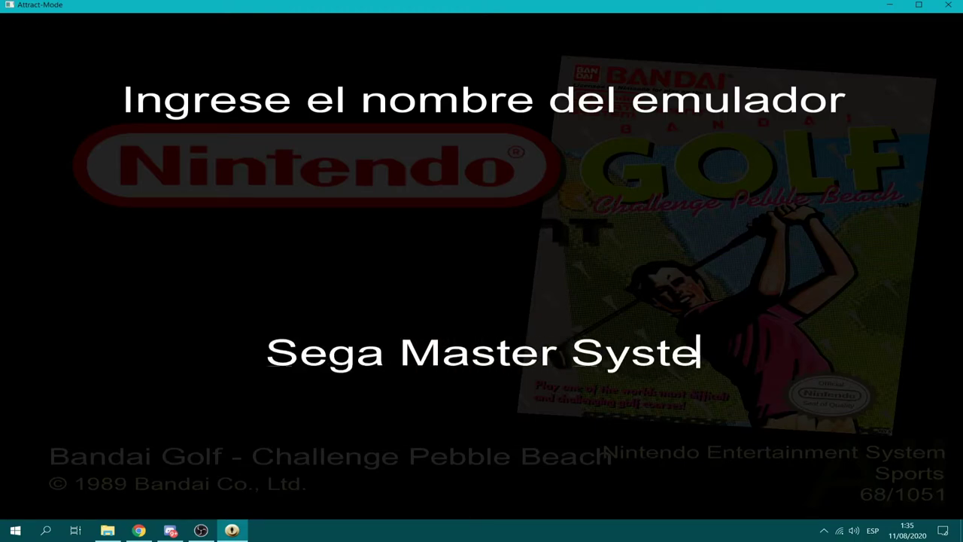
pyautogui.press('Return')
# - Choose mame-nes as the settings template for the Sega Master System emulator
pyautogui.press('Down')
pyautogui.press('Down')
pyautogui.press('Down')
pyautogui.press('Down')
pyautogui.press('Down')
pyautogui.press('Down')
pyautogui.press('Down')
pyautogui.press('Down')
pyautogui.press('Down')
pyautogui.press('Down')
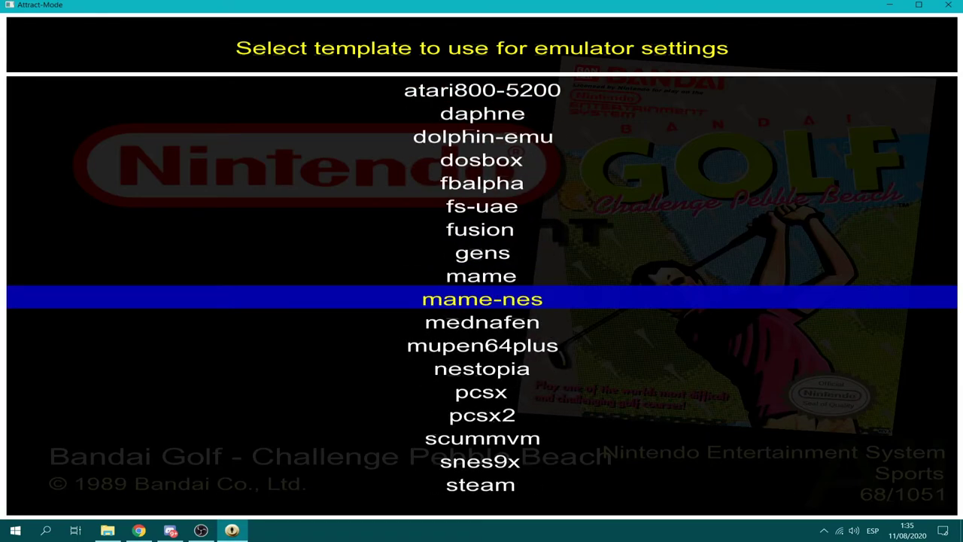
pyautogui.press('Return')
# - Set the Sega Master System emulator's system identifier to sms;Sega Master System
pyautogui.press('Up')
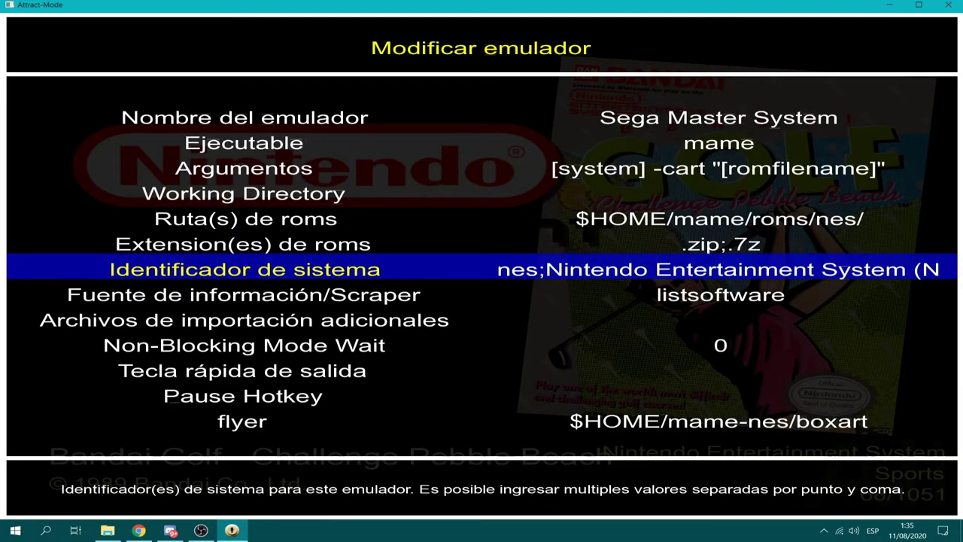
pyautogui.press('Up')
pyautogui.press('Down')
pyautogui.press('Return')
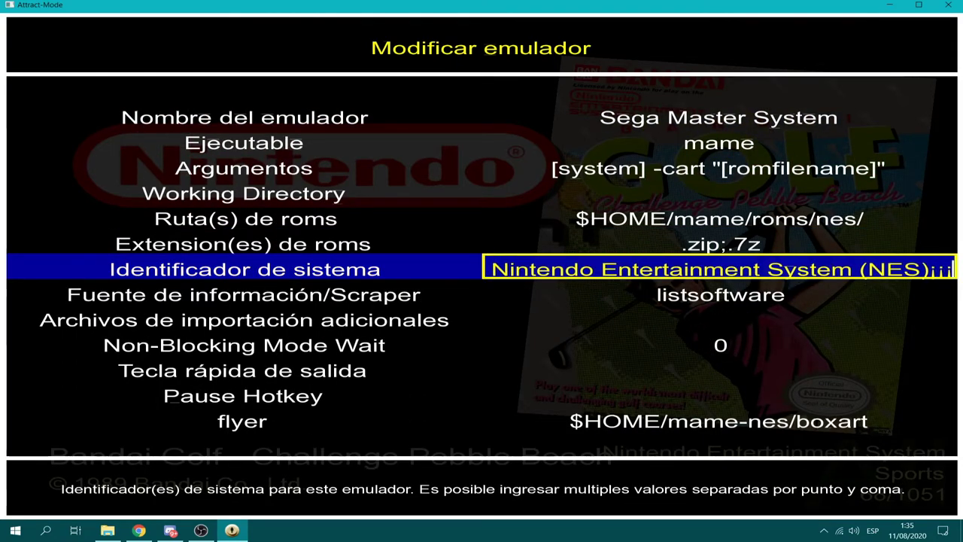
pyautogui.press('BackSpace')
pyautogui.press('BackSpace')
pyautogui.press('BackSpace')
pyautogui.press('BackSpace')
pyautogui.press('BackSpace')
pyautogui.press('BackSpace')
pyautogui.press('BackSpace')
pyautogui.press('BackSpace')
pyautogui.press('BackSpace')
pyautogui.press('BackSpace')
pyautogui.press('BackSpace')
pyautogui.press('BackSpace')
pyautogui.press('BackSpace')
pyautogui.press('BackSpace')
pyautogui.press('BackSpace')
pyautogui.press('BackSpace')
pyautogui.press('BackSpace')
pyautogui.press('BackSpace')
pyautogui.press('BackSpace')
pyautogui.press('BackSpace')
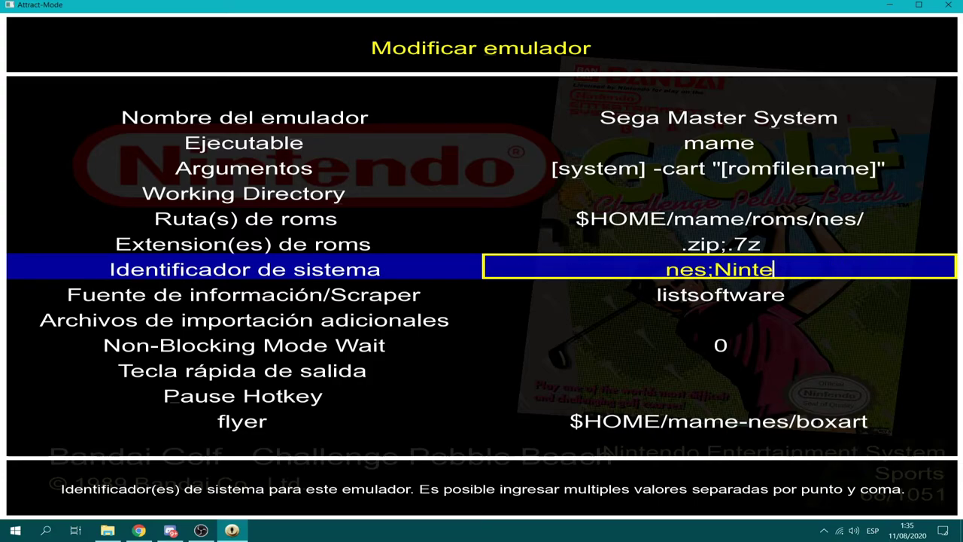
pyautogui.write('sms;')
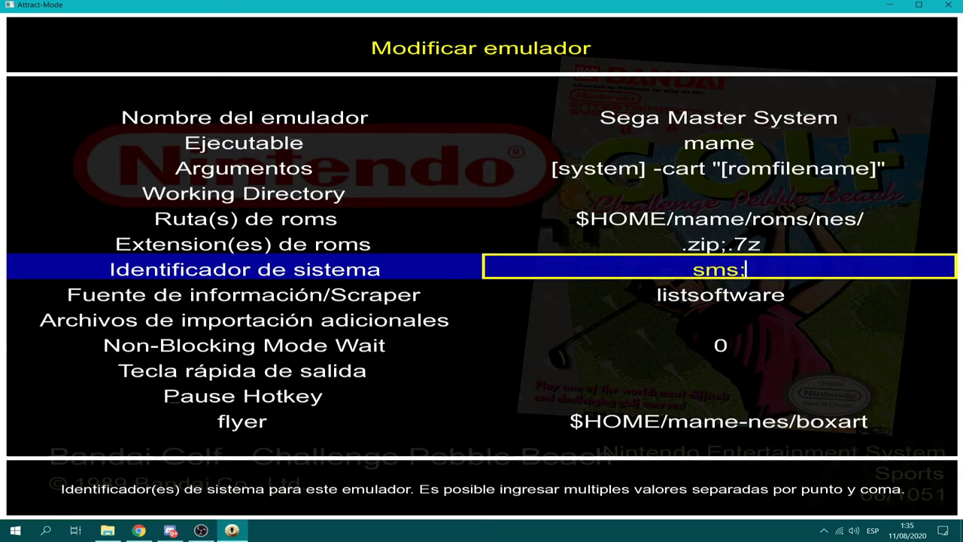
pyautogui.write('Sega Master Sy')
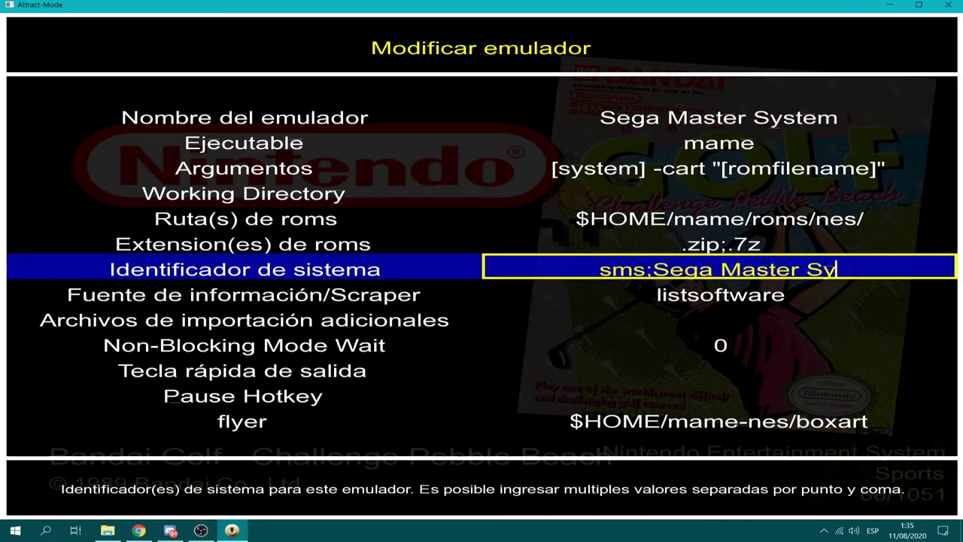
pyautogui.write('stem')
pyautogui.press('Return')
# - Replace [system] with sms in the emulator's arguments so they read sms -cart "[romfilename]"
pyautogui.press('Up')
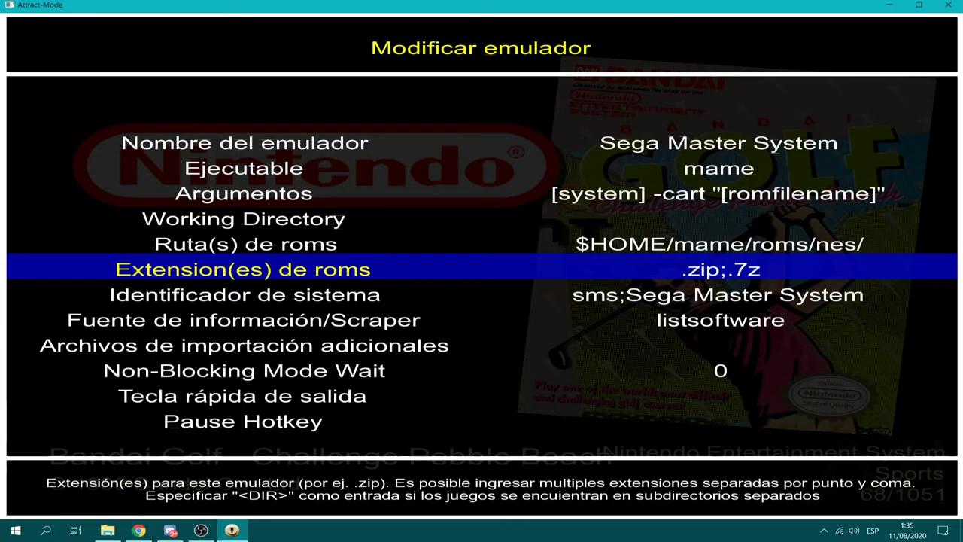
pyautogui.press('Up')
pyautogui.press('Up')
pyautogui.press('Up')
pyautogui.press('Return')
pyautogui.press('Left')
pyautogui.press('Left')
pyautogui.press('Left')
pyautogui.press('Left')
pyautogui.press('Left')
pyautogui.press('Left')
pyautogui.press('Left')
pyautogui.press('Left')
pyautogui.press('Left')
pyautogui.press('Left')
pyautogui.press('Left')
pyautogui.press('Left')
pyautogui.press('Left')
pyautogui.press('Left')
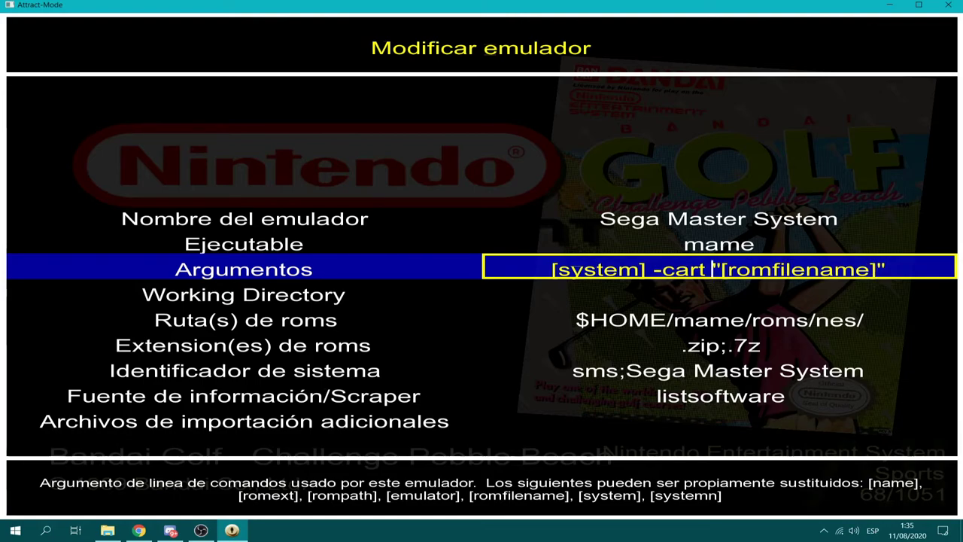
pyautogui.press('Delete')
pyautogui.press('Delete')
pyautogui.press('Delete')
pyautogui.press('Delete')
pyautogui.press('Delete')
pyautogui.press('Delete')
pyautogui.press('Delete')
pyautogui.press('Delete')
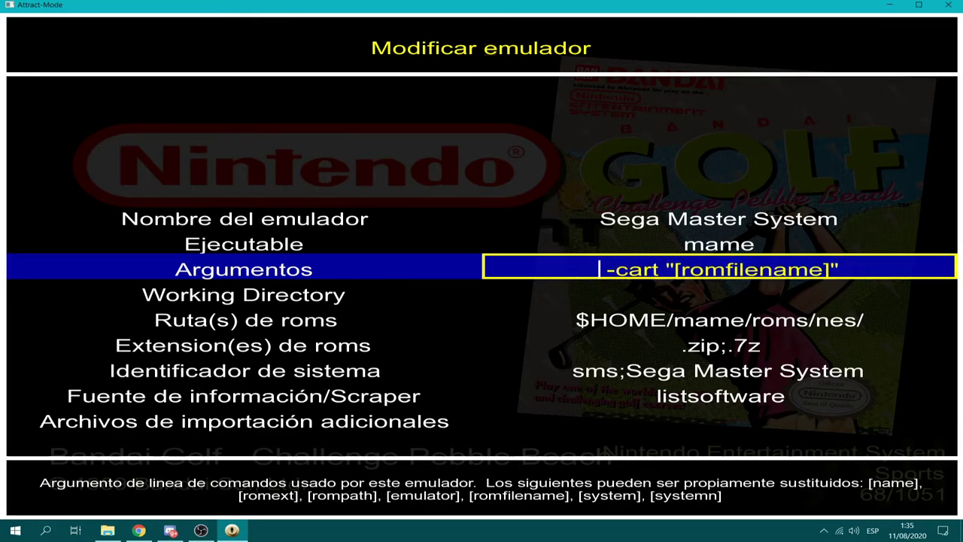
pyautogui.write('sms')
pyautogui.press('Return')
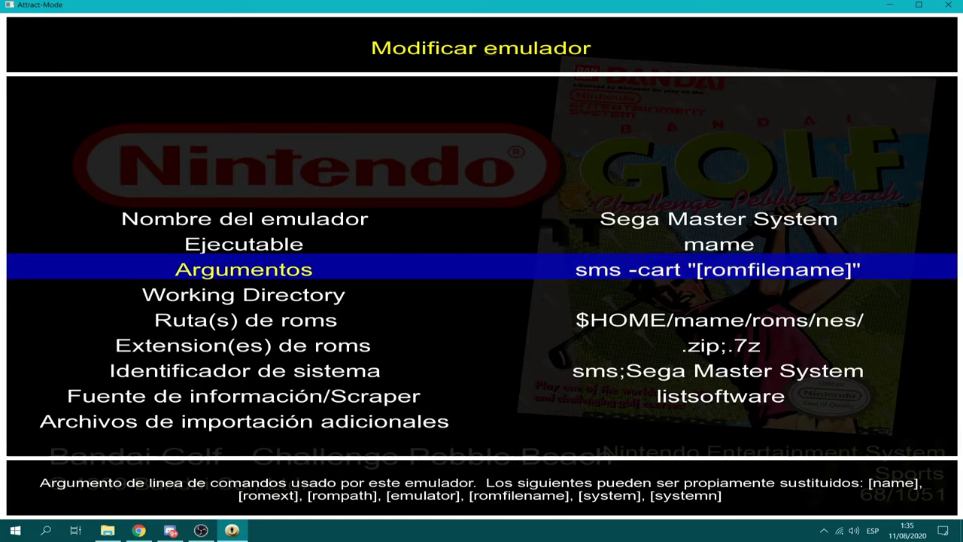
# - Switch to File Explorer and copy the path of the sms ROM folder, C:\attract\emuladores\consolas\roms\sms
pyautogui.click(107, 531)
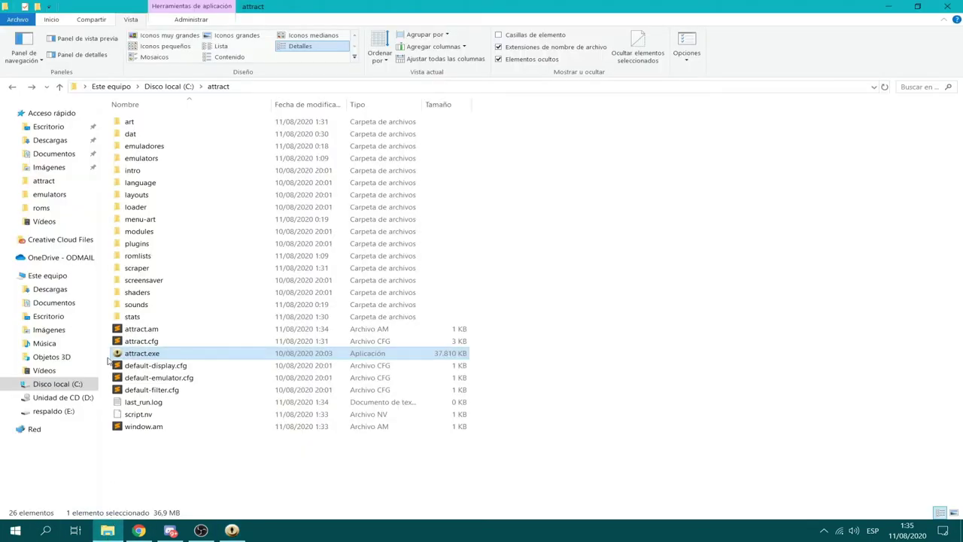
pyautogui.doubleClick(150, 146)
pyautogui.doubleClick(153, 134)
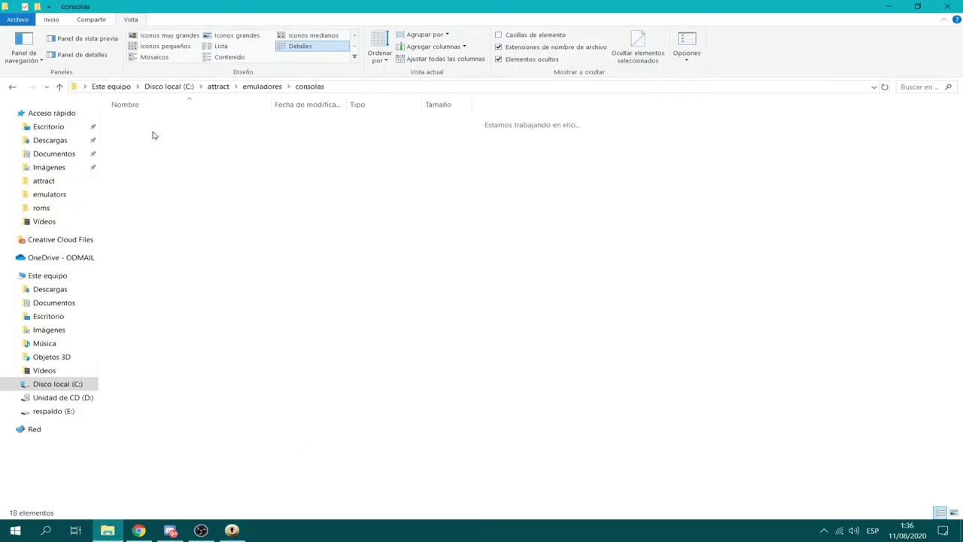
pyautogui.doubleClick(143, 256)
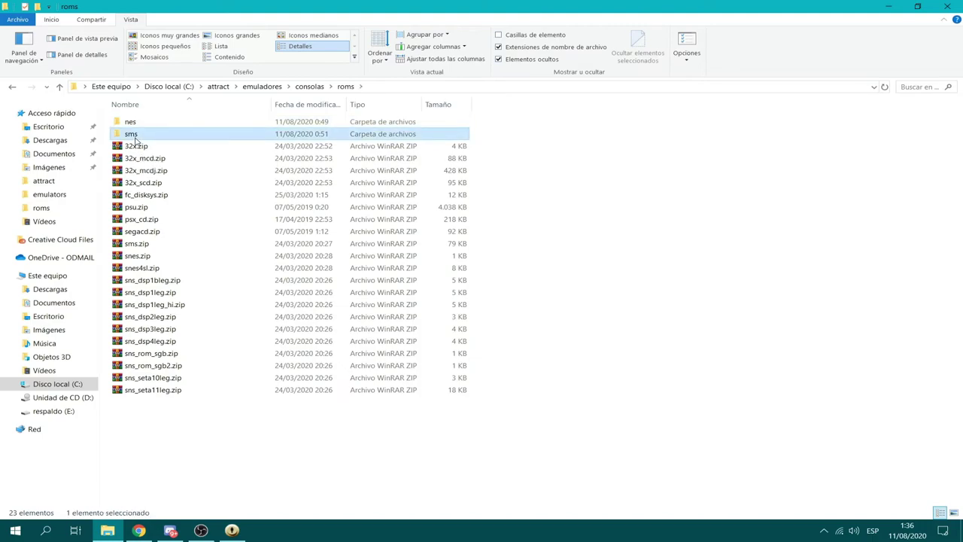
pyautogui.doubleClick(134, 134)
pyautogui.click(424, 90)
pyautogui.hotkey('ctrl', 'c')
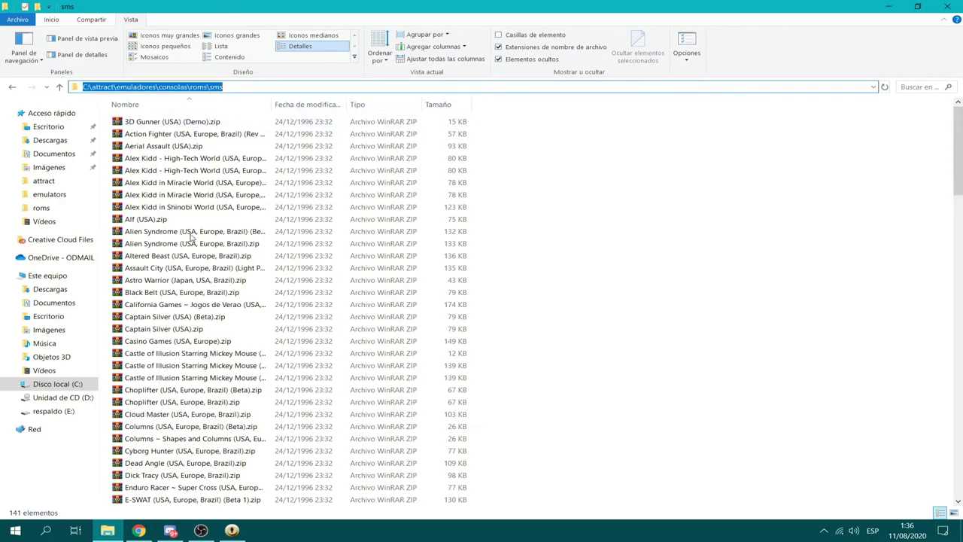
# - Switch back to Attract-Mode and replace the emulator's ROM path with C:\attract\emuladores\consolas\roms\sms
pyautogui.click(232, 530)
pyautogui.press('Down')
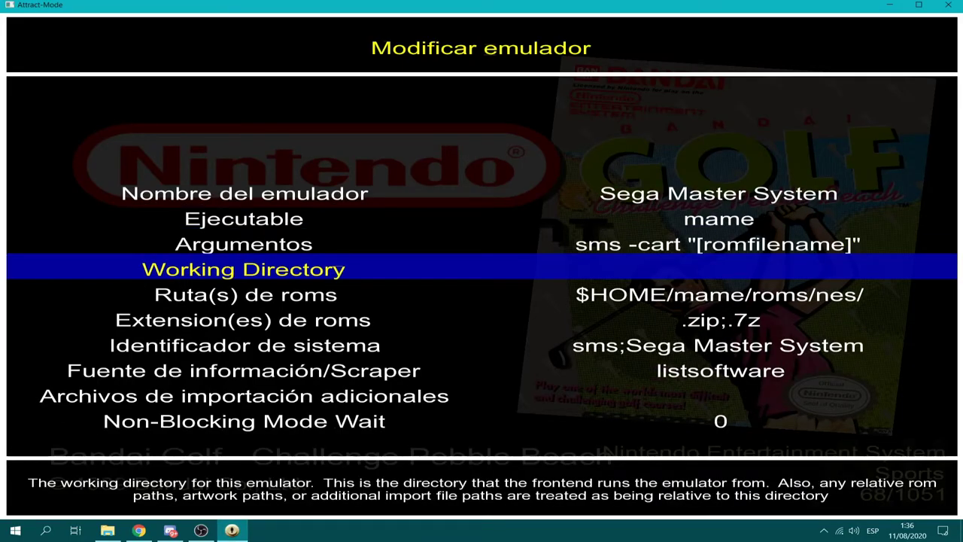
pyautogui.press('Down')
pyautogui.press('Return')
pyautogui.press('BackSpace')
pyautogui.press('BackSpace')
pyautogui.press('BackSpace')
pyautogui.press('BackSpace')
pyautogui.press('BackSpace')
pyautogui.press('BackSpace')
pyautogui.press('BackSpace')
pyautogui.press('BackSpace')
pyautogui.press('BackSpace')
pyautogui.press('BackSpace')
pyautogui.press('BackSpace')
pyautogui.press('BackSpace')
pyautogui.press('BackSpace')
pyautogui.press('BackSpace')
pyautogui.press('BackSpace')
pyautogui.press('BackSpace')
pyautogui.press('BackSpace')
pyautogui.press('BackSpace')
pyautogui.press('BackSpace')
pyautogui.press('BackSpace')
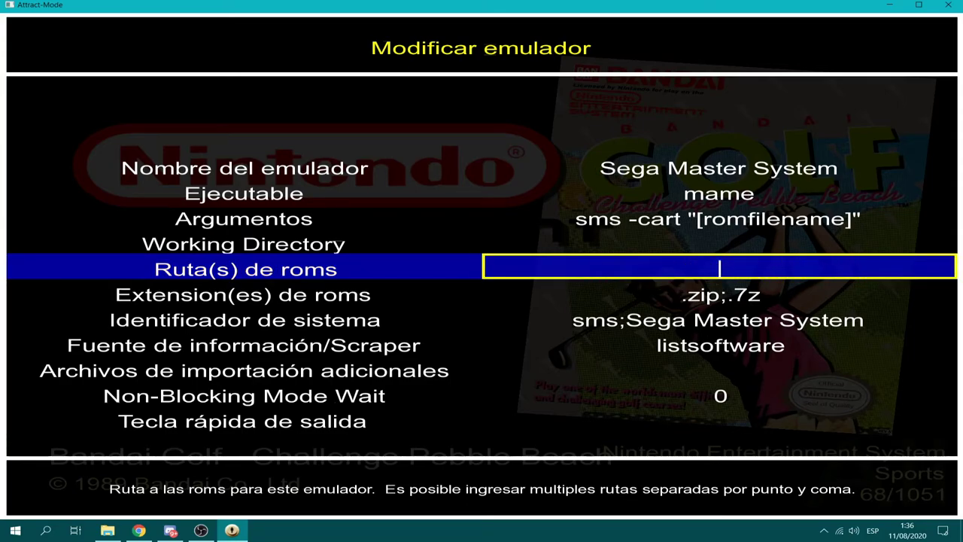
pyautogui.hotkey('ctrl', 'v')
pyautogui.press('Return')
# - Set the Sega Master System emulator's working directory to C:\attract\emuladores\consolas\
pyautogui.press('Up')
pyautogui.press('Return')
pyautogui.hotkey('ctrl', 'v')
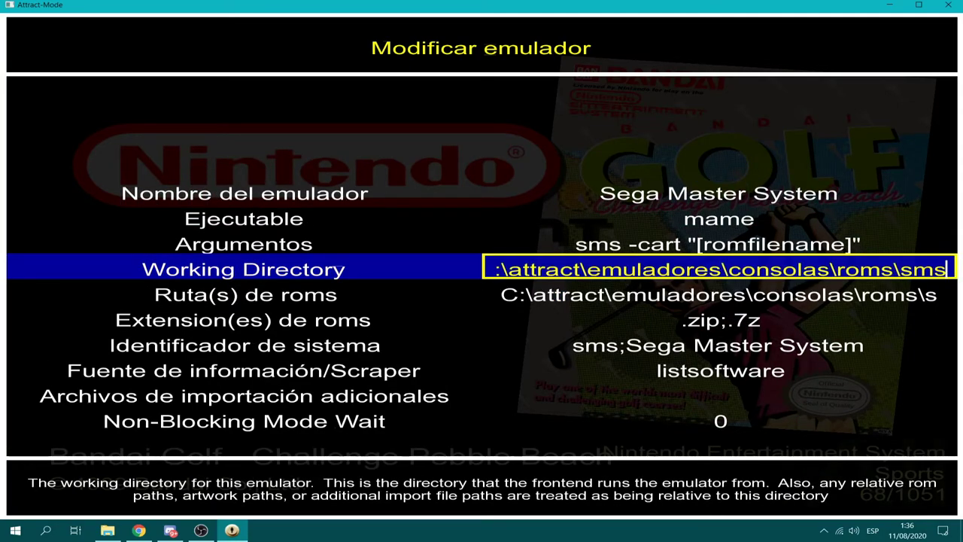
pyautogui.press('BackSpace')
pyautogui.press('BackSpace')
pyautogui.press('BackSpace')
pyautogui.press('BackSpace')
pyautogui.press('BackSpace')
pyautogui.press('BackSpace')
pyautogui.press('BackSpace')
pyautogui.press('BackSpace')
pyautogui.press('Return')
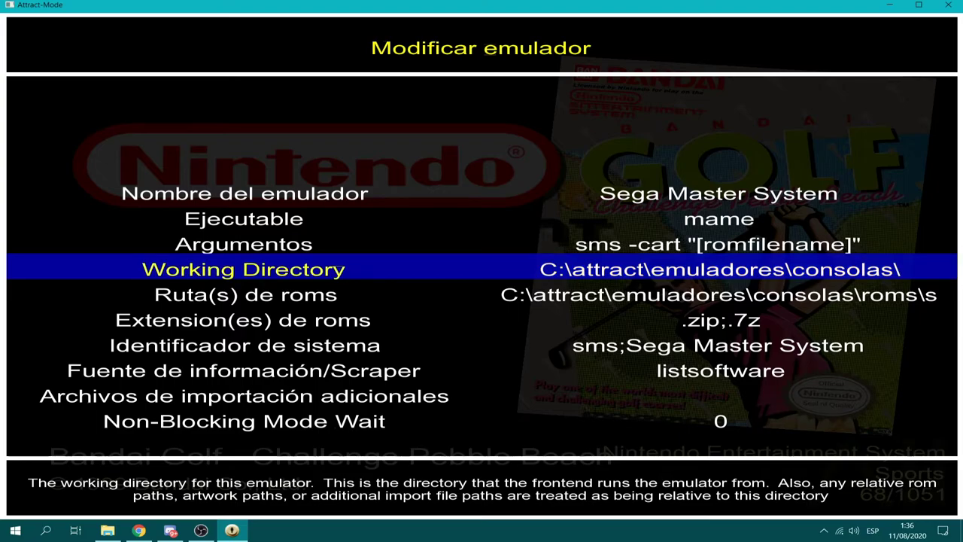
# - Set the Sega Master System emulator's executable to mame64
pyautogui.press('Up')
pyautogui.press('Up')
pyautogui.press('Return')
pyautogui.write('6')
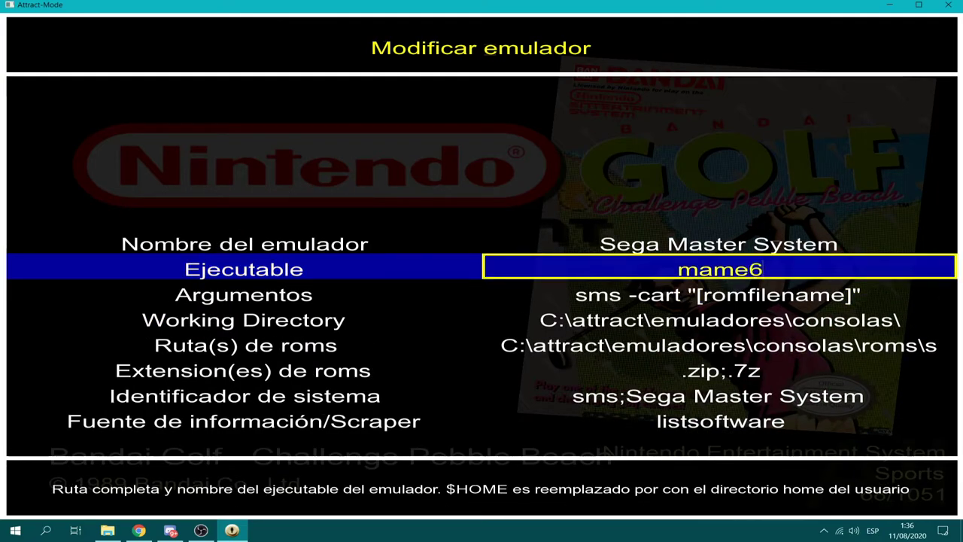
pyautogui.write('4')
pyautogui.press('Return')
# - Set the emulator's information source/scraper to listsoftware+thegamesdb.net
pyautogui.press('Down')
pyautogui.press('Down')
pyautogui.press('Down')
pyautogui.press('Down')
pyautogui.press('Down')
pyautogui.press('Down')
pyautogui.press('Down')
pyautogui.press('Down')
pyautogui.press('Down')
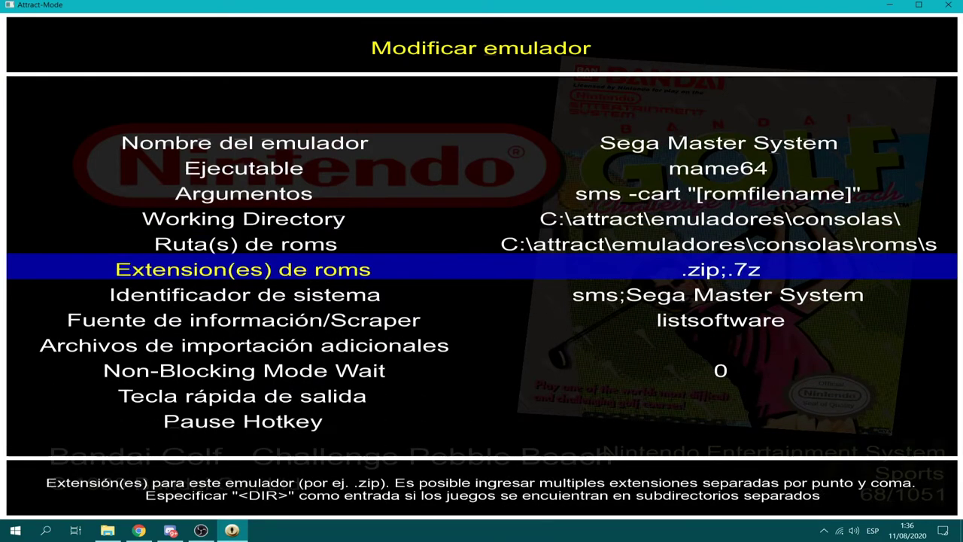
pyautogui.press('Up')
pyautogui.press('Up')
pyautogui.press('Up')
pyautogui.press('Return')
pyautogui.press('Right')
pyautogui.press('Right')
pyautogui.press('Right')
pyautogui.press('Right')
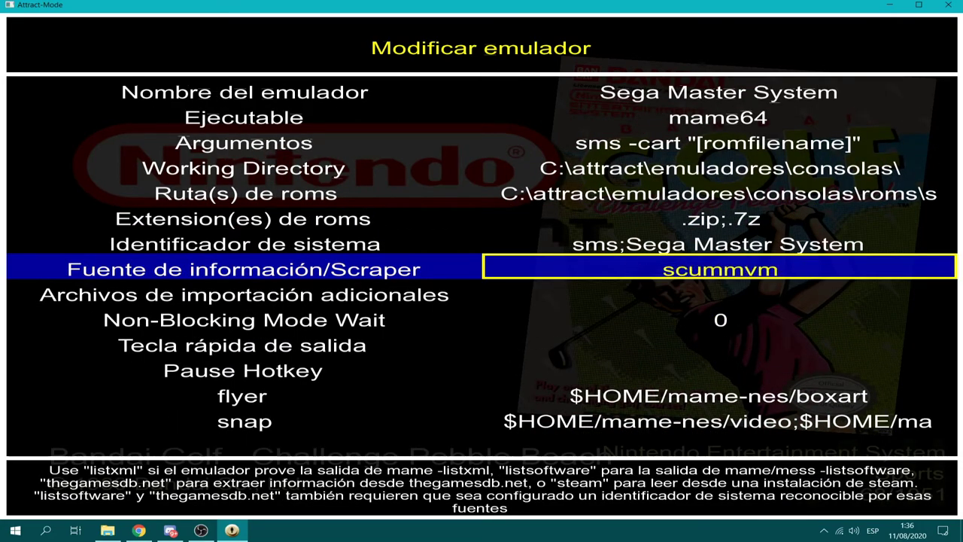
pyautogui.press('Return')
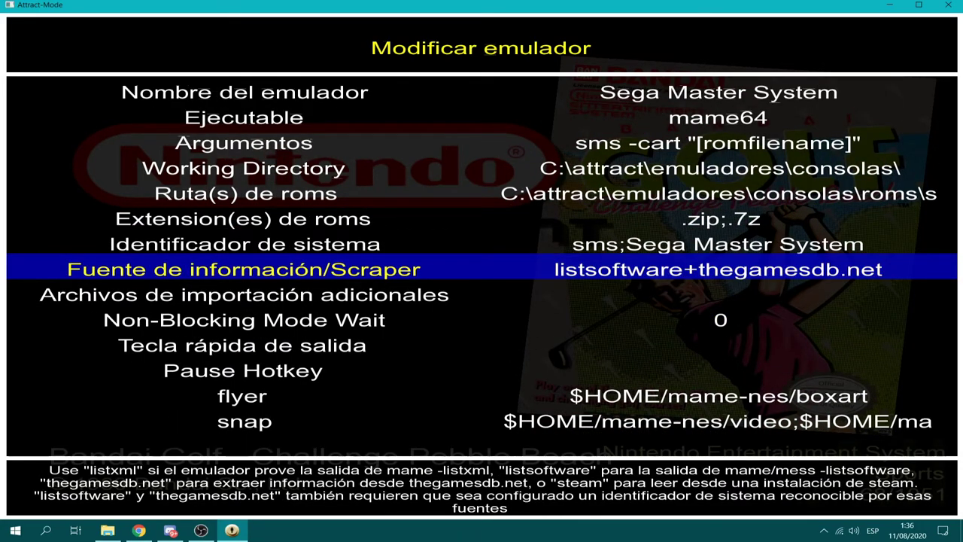
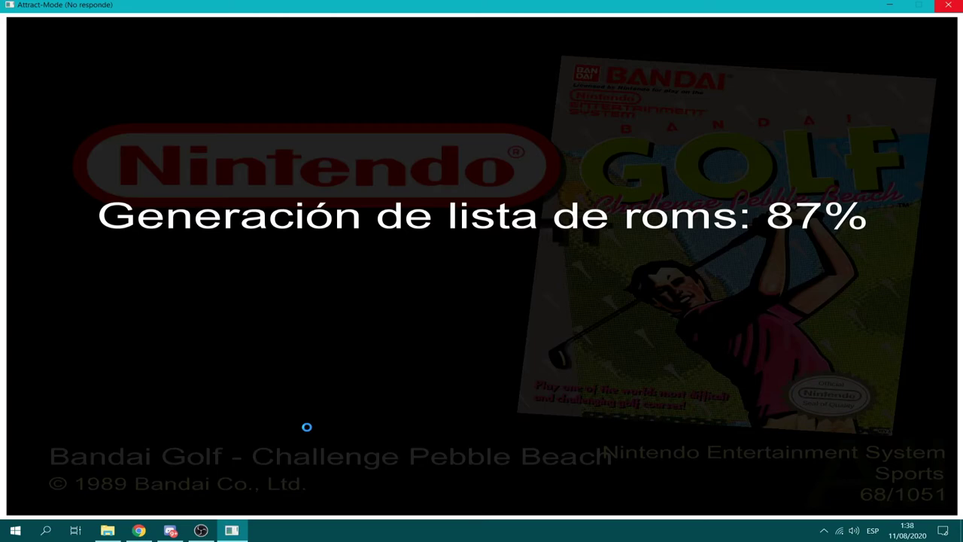
# - Switch to File Explorer and copy the sms artwork folder from C:\roms\artes
pyautogui.click(107, 531)
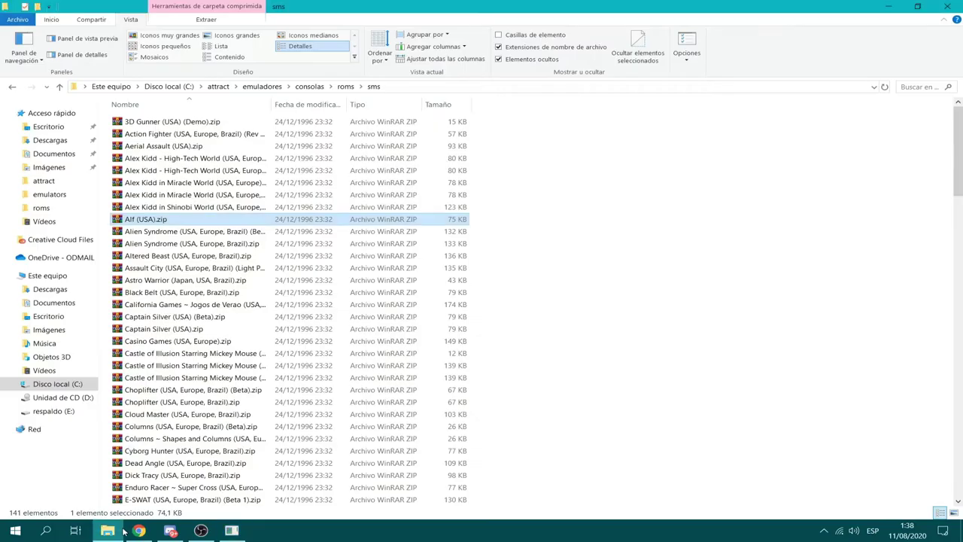
pyautogui.click(13, 87)
pyautogui.click(13, 87)
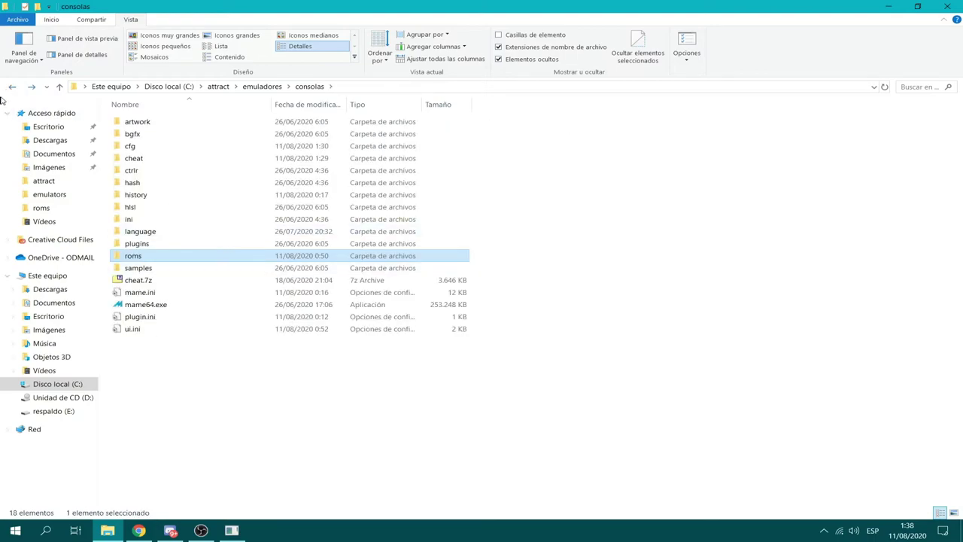
pyautogui.click(180, 86)
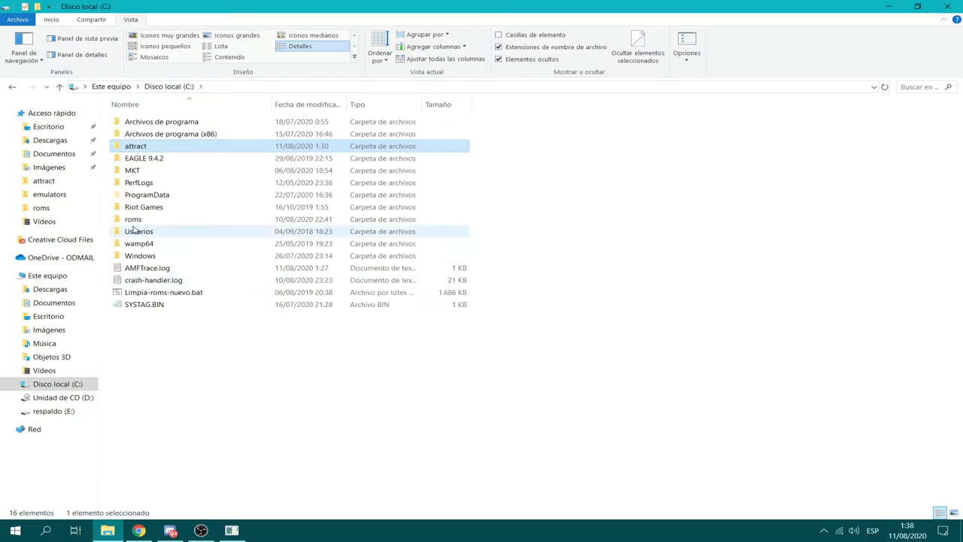
pyautogui.doubleClick(133, 219)
pyautogui.click(133, 158)
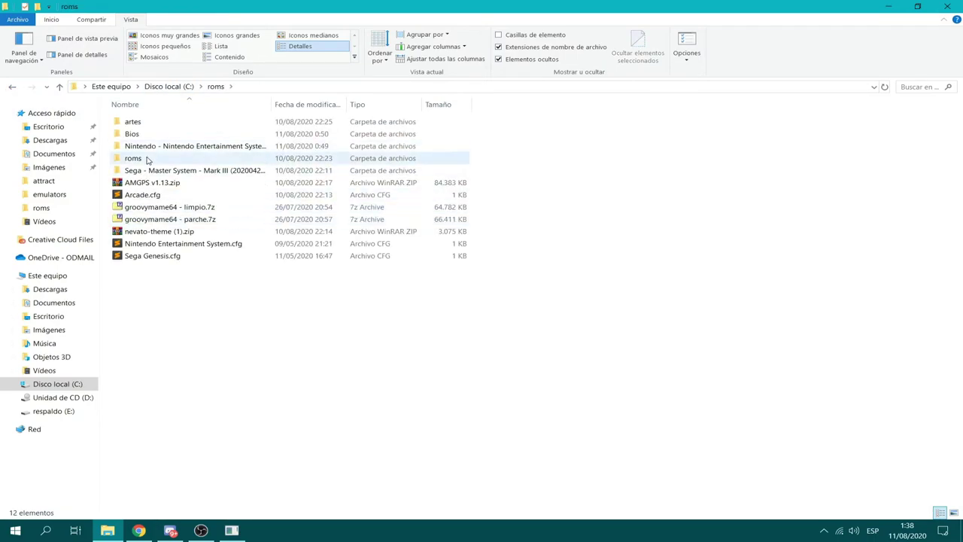
pyautogui.doubleClick(143, 123)
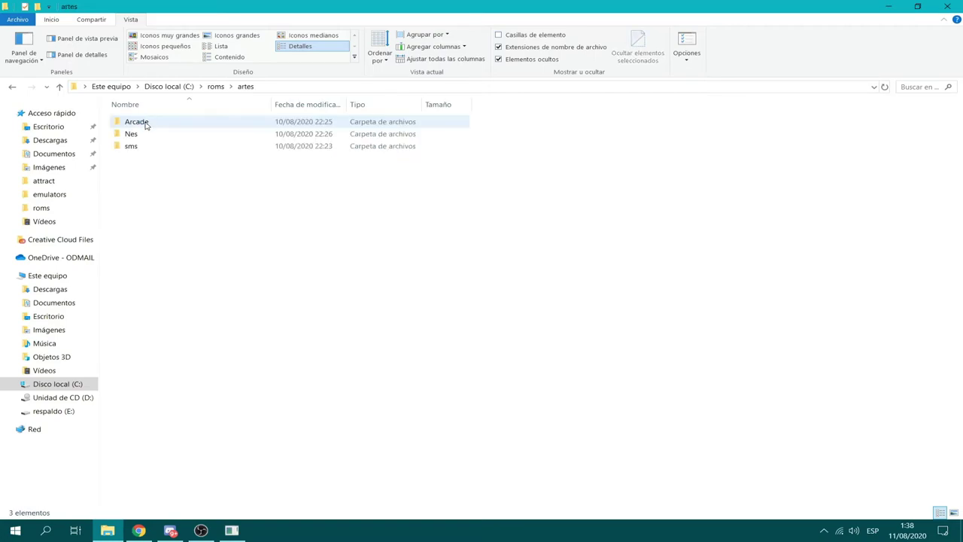
pyautogui.click(142, 146)
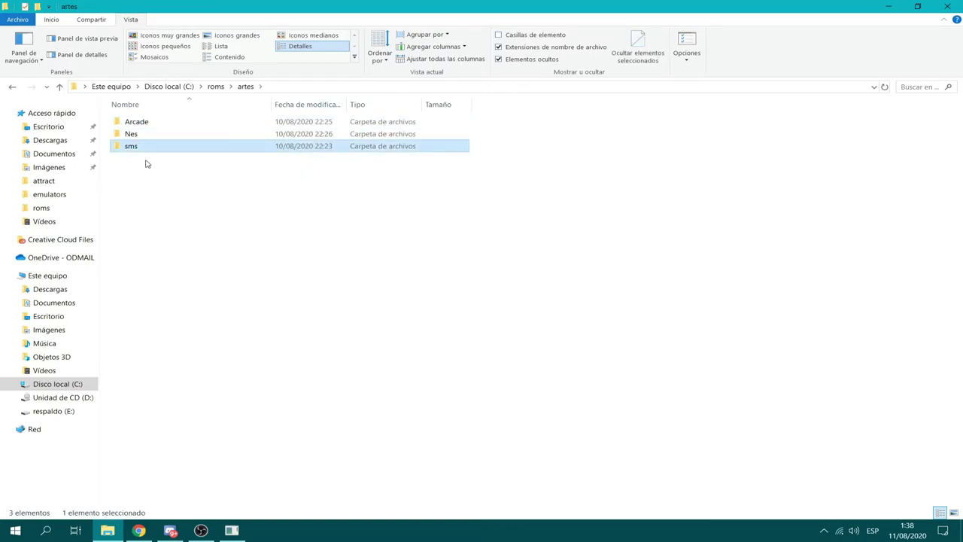
pyautogui.rightClick(142, 152)
pyautogui.click(188, 436)
pyautogui.click(239, 340)
# - Paste the copied sms artwork folder into C:\attract\art
pyautogui.click(11, 87)
pyautogui.click(11, 88)
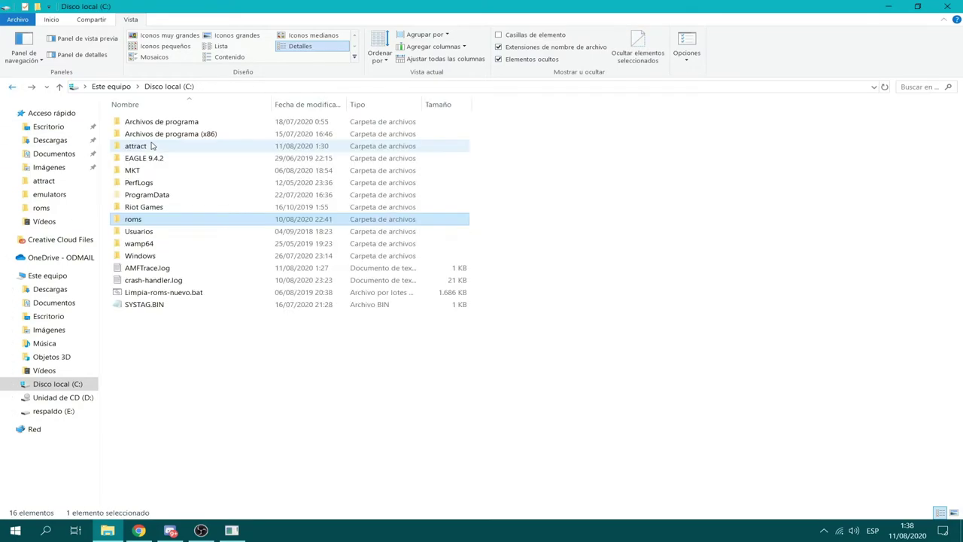
pyautogui.doubleClick(140, 146)
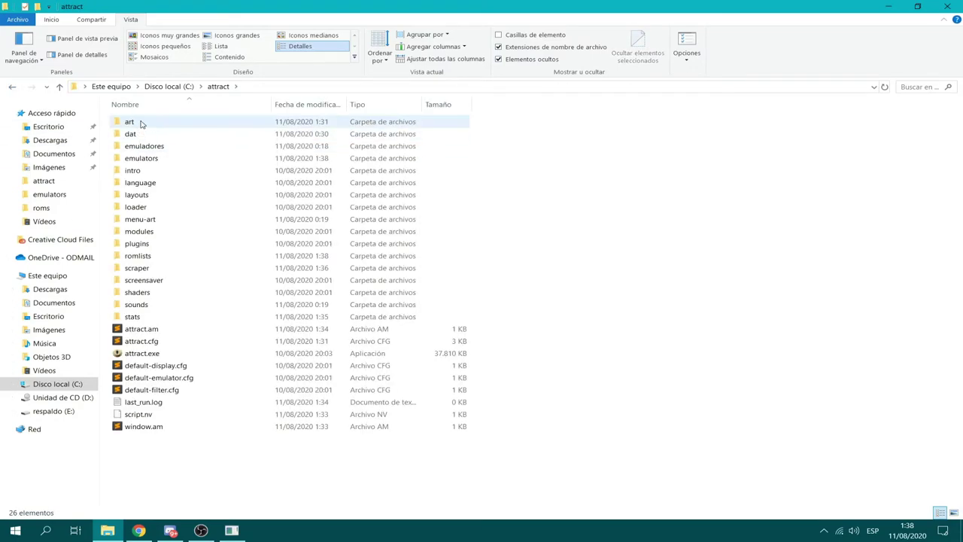
pyautogui.doubleClick(140, 125)
pyautogui.rightClick(185, 283)
pyautogui.click(226, 380)
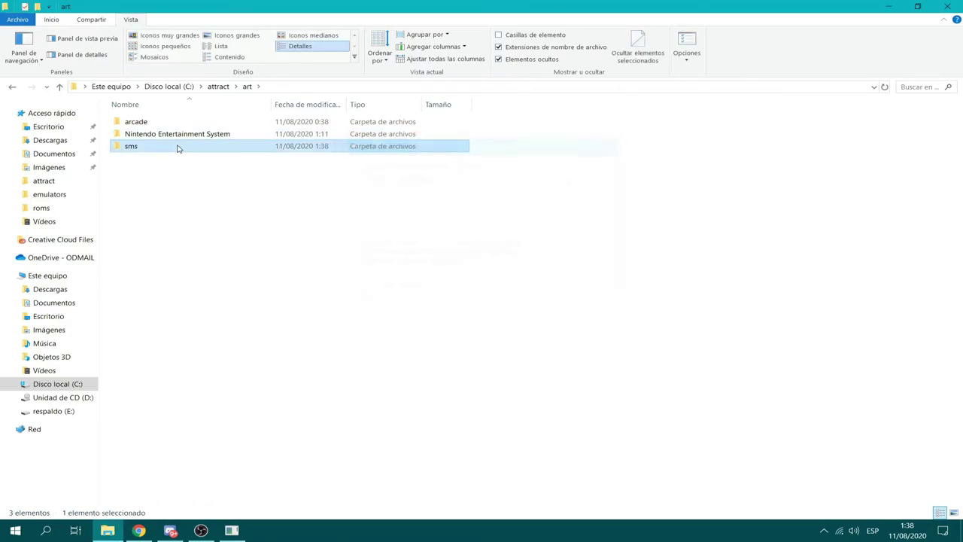
# - Rename the sms folder in C:\attract\art as Sega Master System
pyautogui.rightClick(137, 148)
pyautogui.click(210, 486)
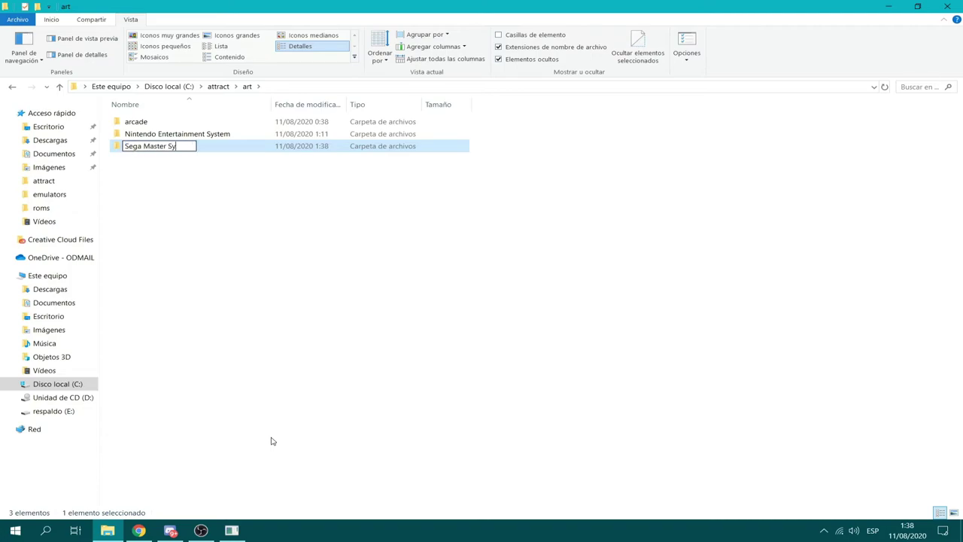
pyautogui.press('Return')
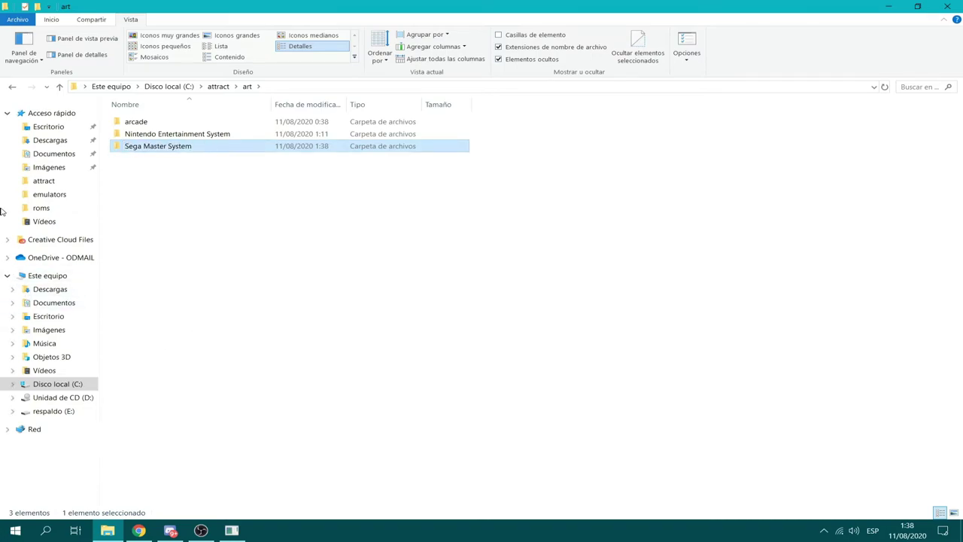
# - Cut the snap and wheel artwork folders from C:\roms\artes\Nes
pyautogui.click(12, 88)
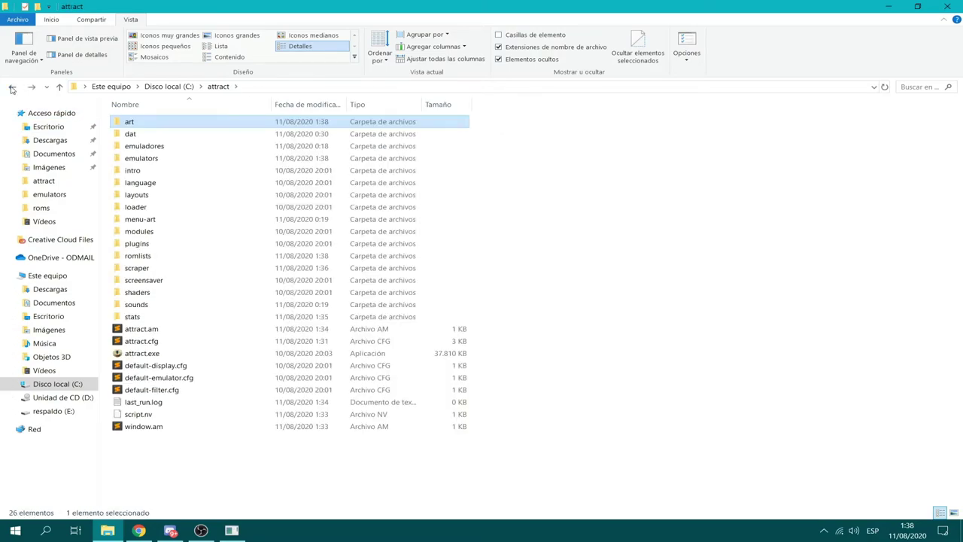
pyautogui.click(12, 87)
pyautogui.click(151, 222)
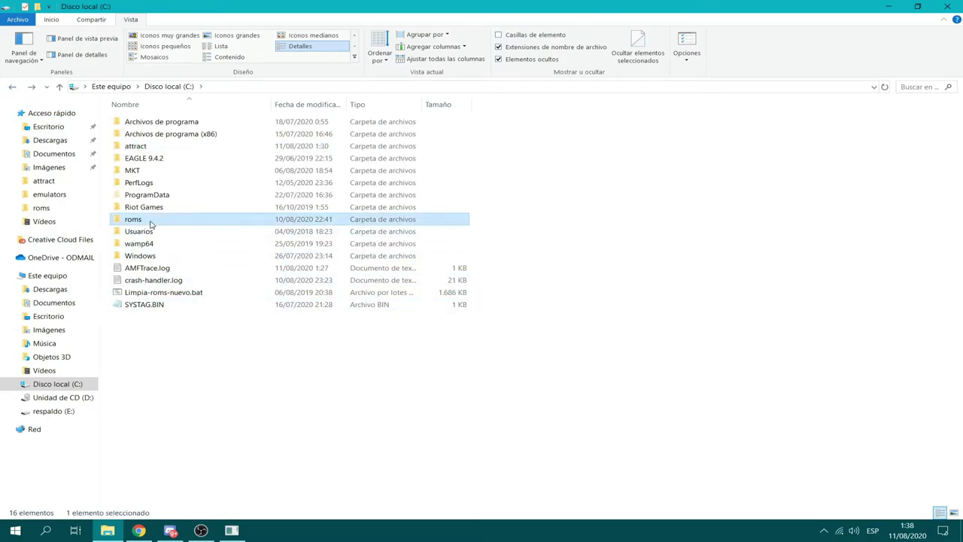
pyautogui.doubleClick(153, 222)
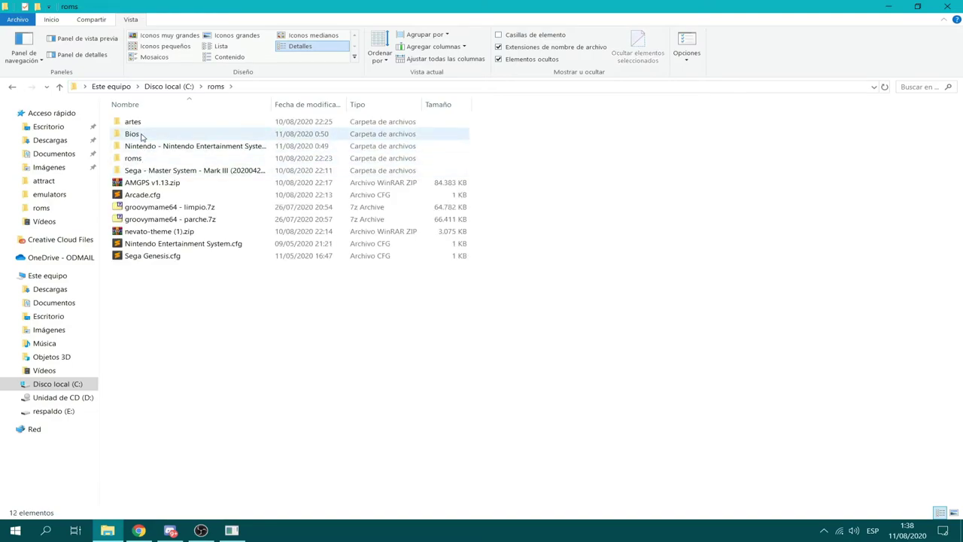
pyautogui.doubleClick(134, 123)
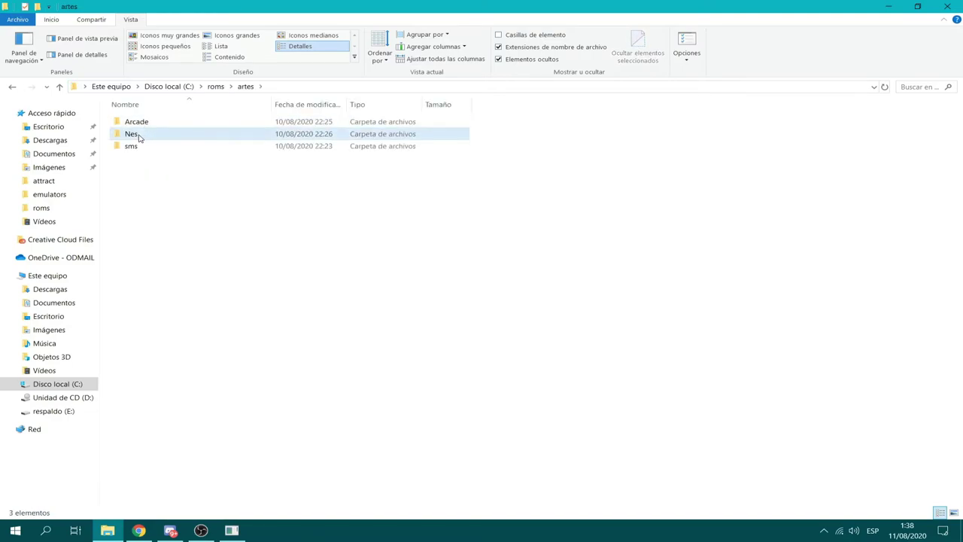
pyautogui.doubleClick(142, 135)
pyautogui.click(136, 125)
pyautogui.doubleClick(136, 124)
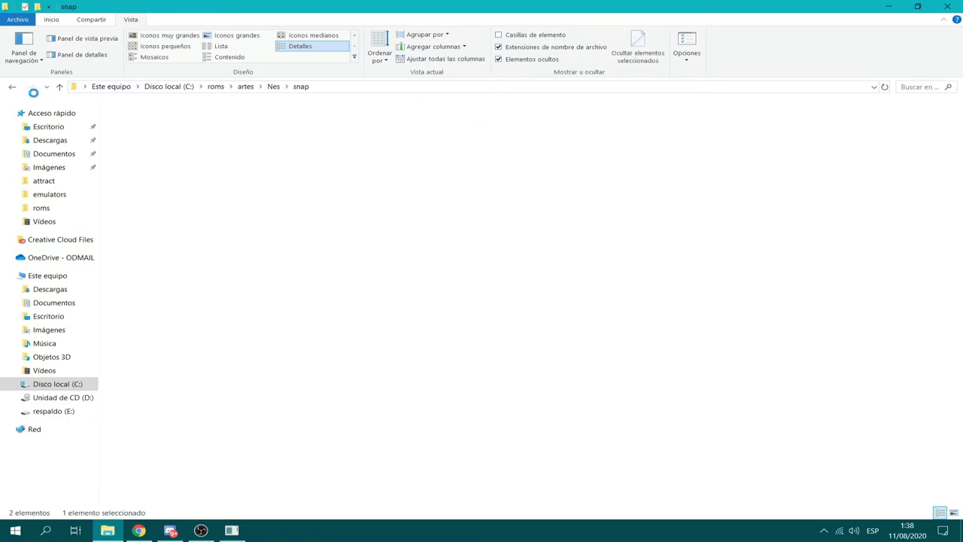
pyautogui.hotkey('alt', 'Left')
pyautogui.moveTo(209, 216); pyautogui.dragTo(79, 65)
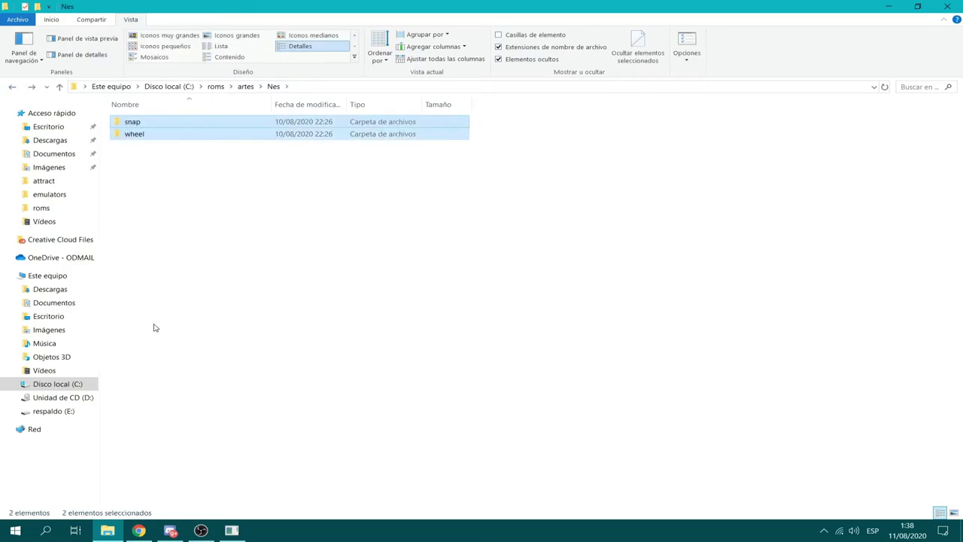
# - Paste the cut snap and wheel folders into C:\attract\art\Nintendo Entertainment System
pyautogui.click(11, 88)
pyautogui.click(11, 87)
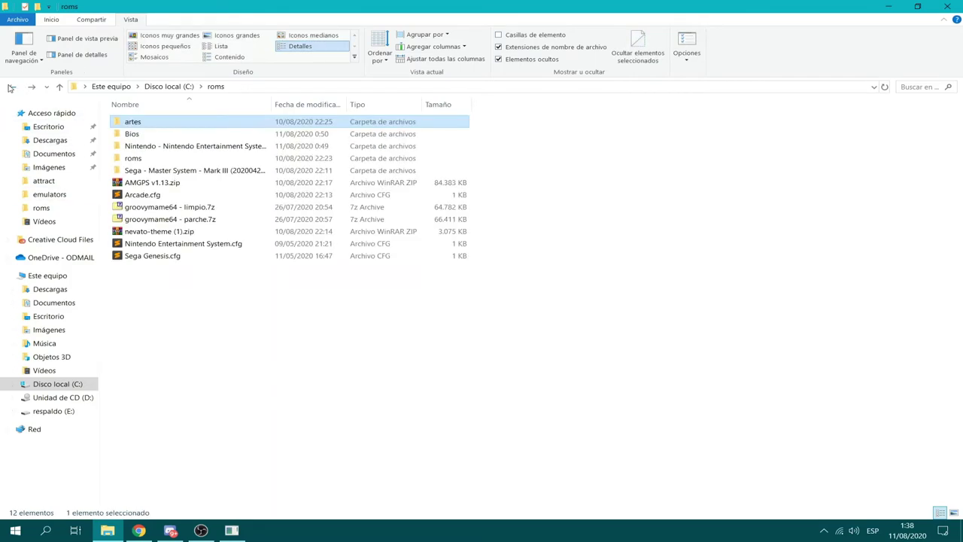
pyautogui.click(11, 87)
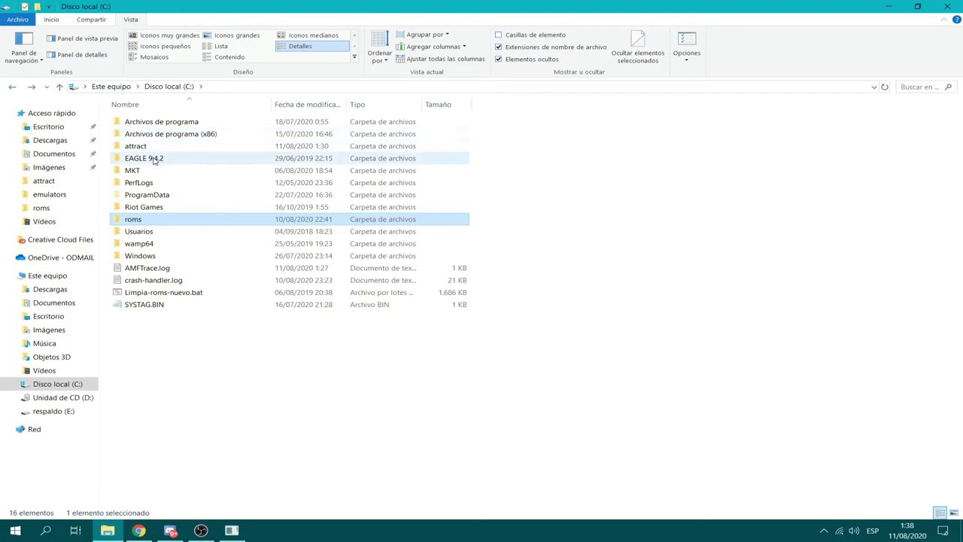
pyautogui.doubleClick(150, 144)
pyautogui.doubleClick(136, 124)
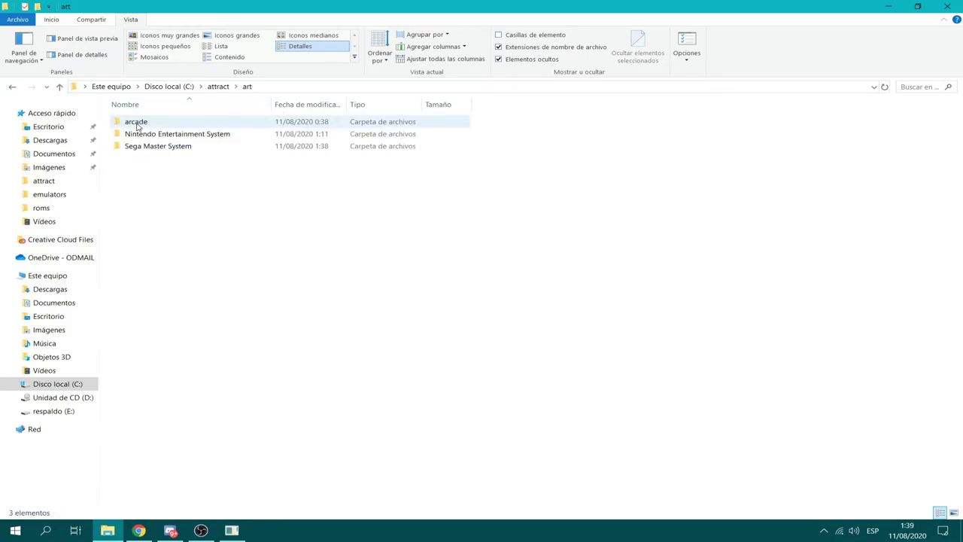
pyautogui.doubleClick(143, 134)
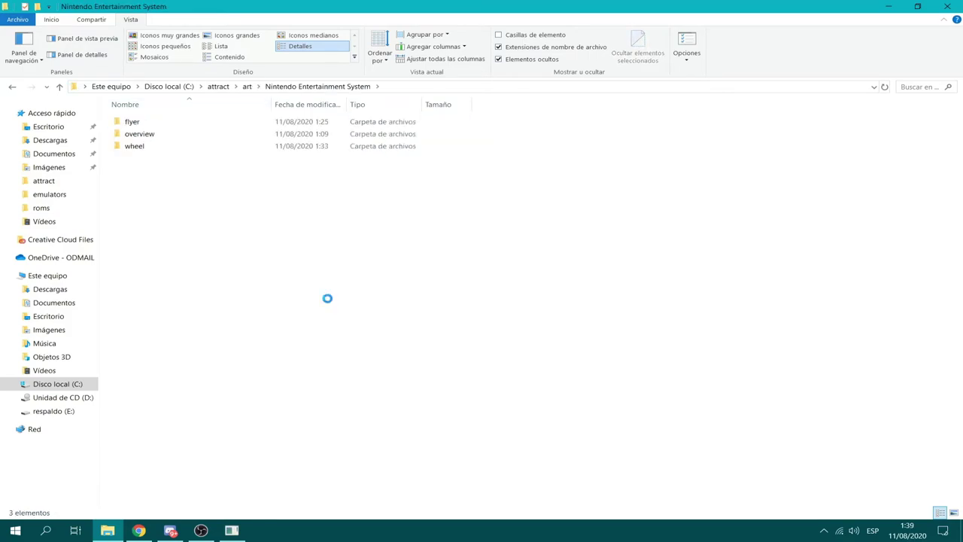
pyautogui.hotkey('ctrl', 'v')
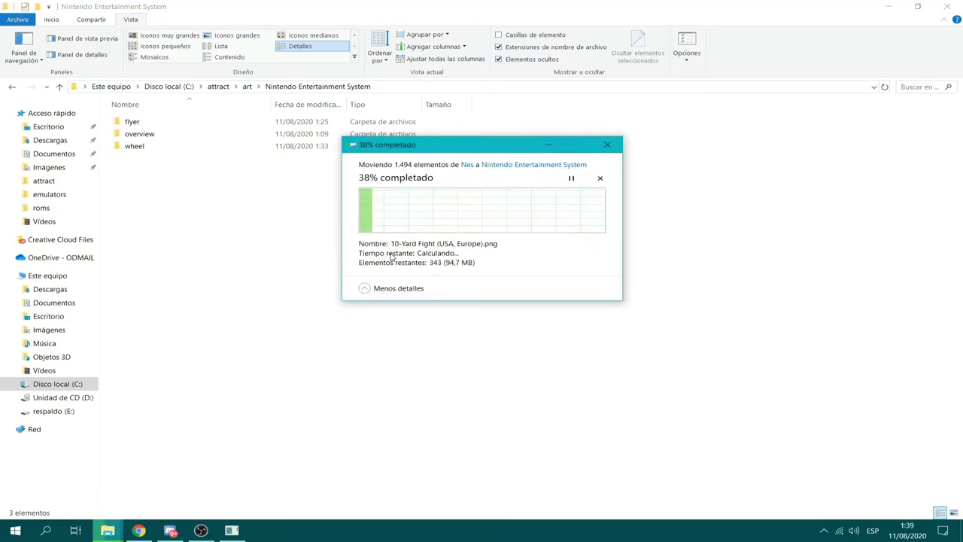
# - Retry and skip the access-denied wheel folder to finish moving the artwork into Nintendo Entertainment System
pyautogui.click(444, 215)
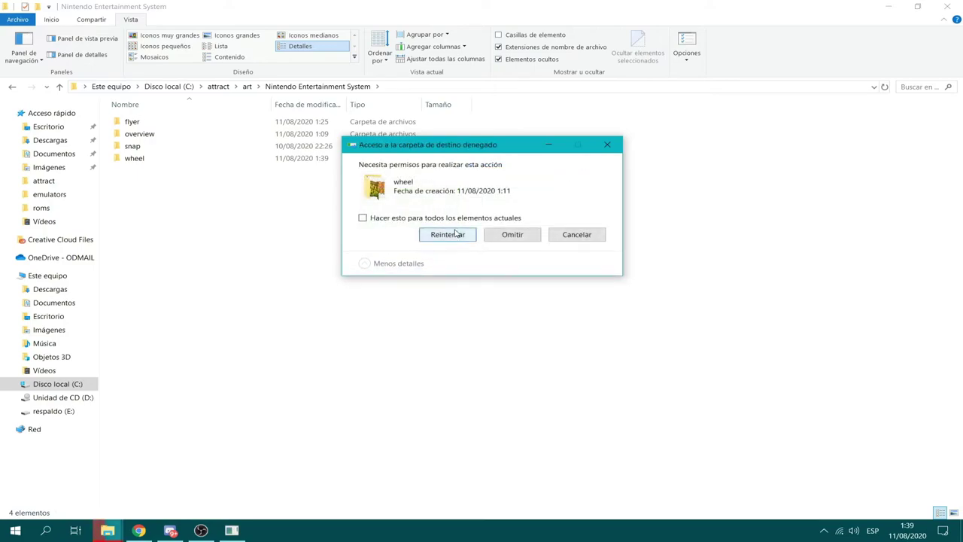
pyautogui.click(461, 239)
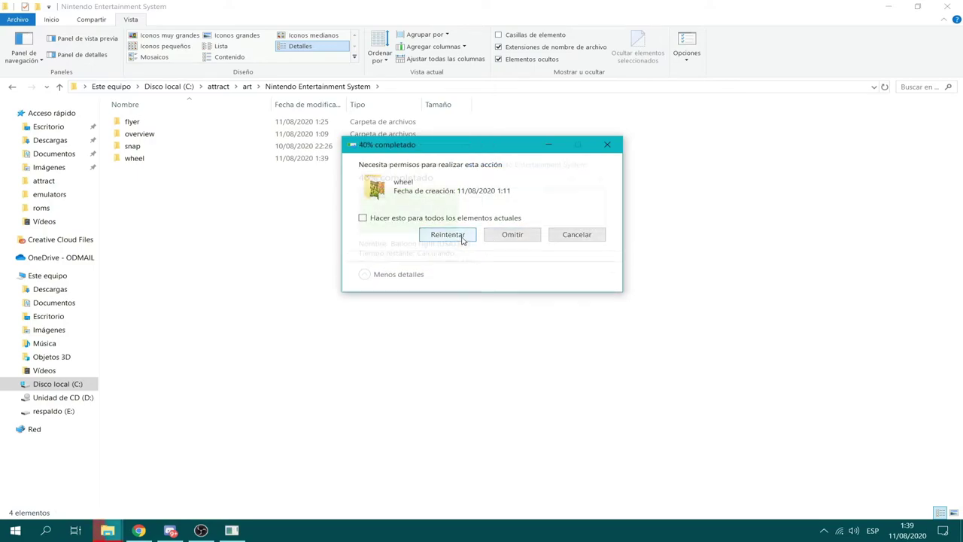
pyautogui.click(511, 238)
pyautogui.click(512, 239)
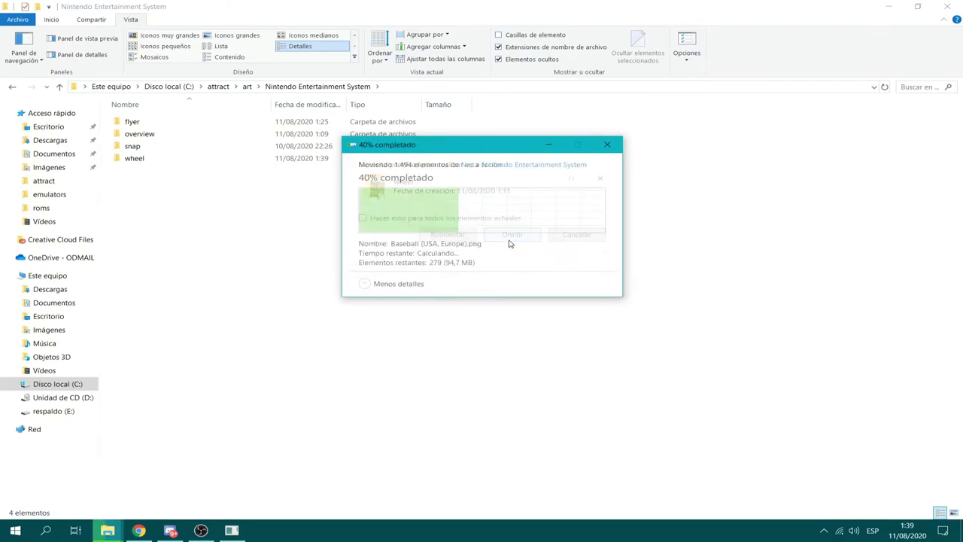
pyautogui.click(512, 235)
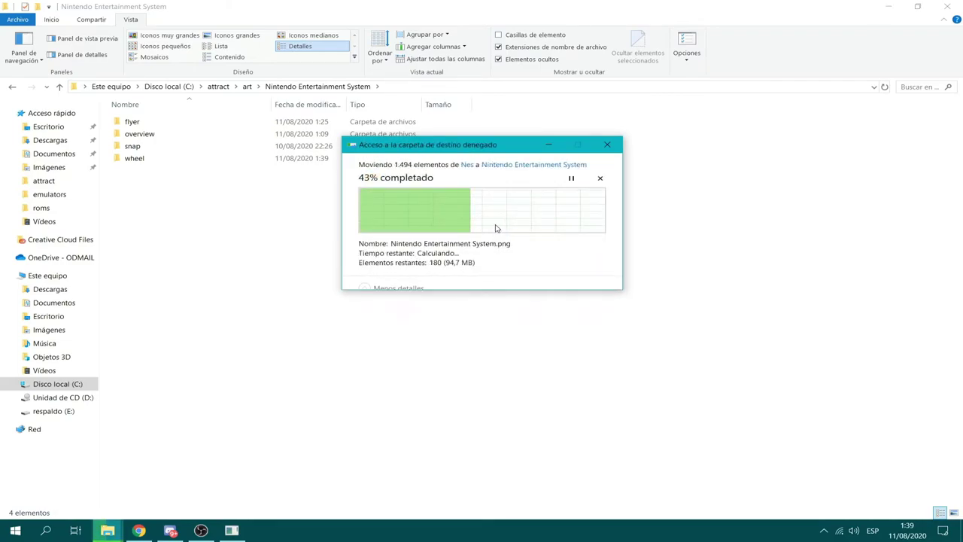
pyautogui.click(490, 220)
pyautogui.click(506, 236)
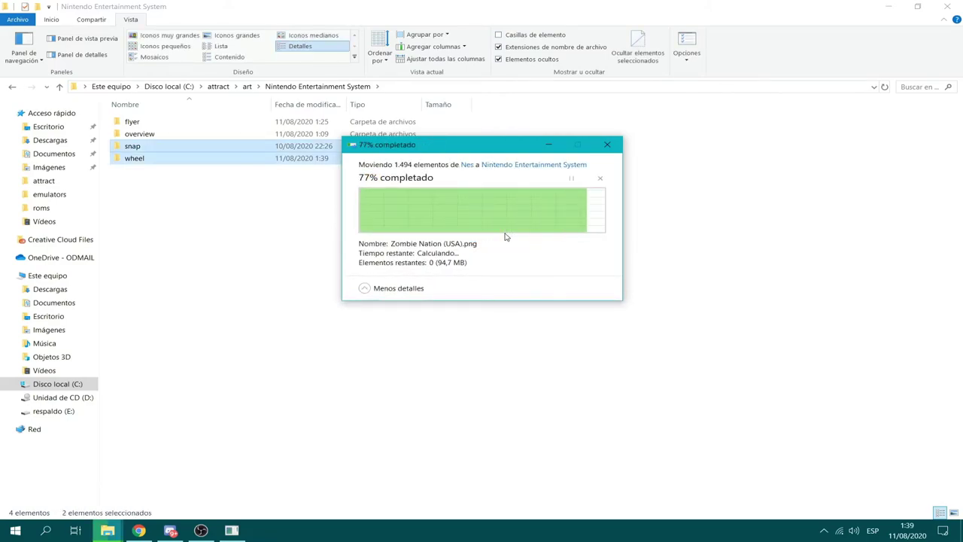
# - Switch to Attract-Mode and exit the emulator configuration back to the Nintendo Entertainment System game list
pyautogui.hotkey('alt', 'Tab')
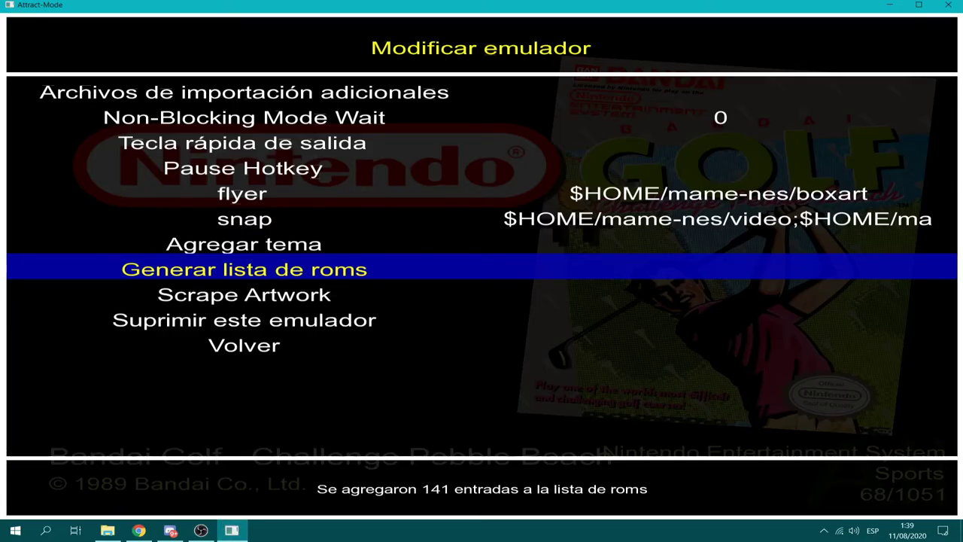
pyautogui.press('Down')
pyautogui.press('Down')
pyautogui.press('Down')
pyautogui.press('Return')
pyautogui.press('Up')
pyautogui.press('Return')
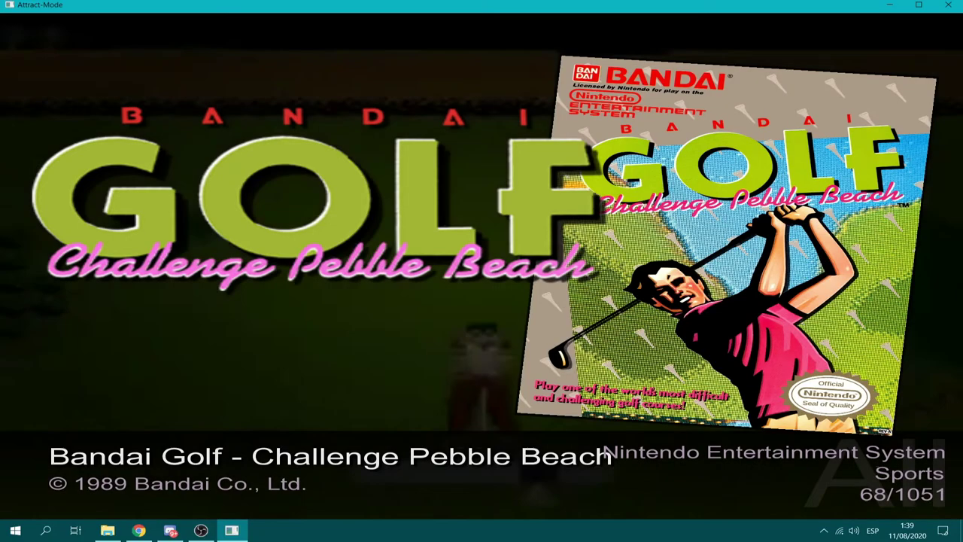
# - Browse the Nintendo Entertainment System games following Bandai Golf to check their logos, box art and snaps
pyautogui.press('Down')
pyautogui.press('Down')
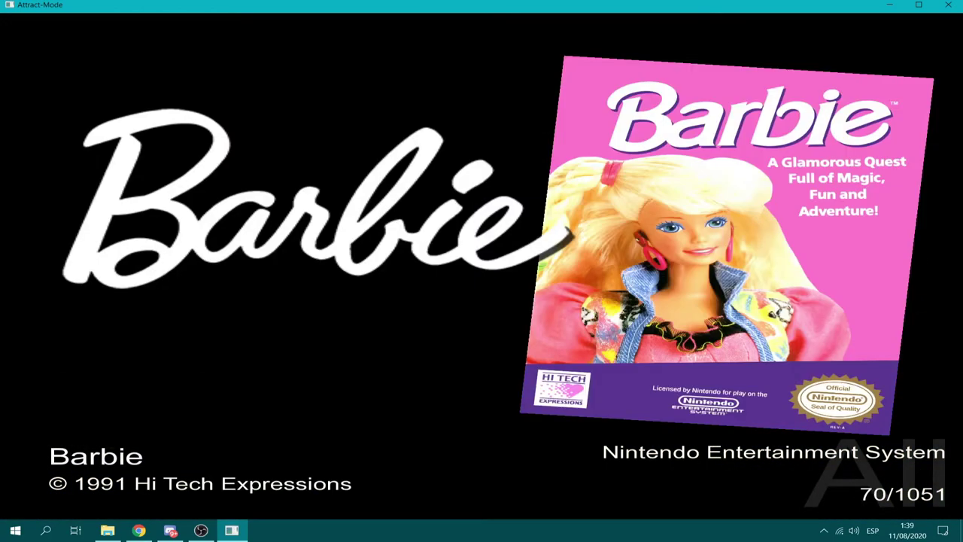
pyautogui.press('Down')
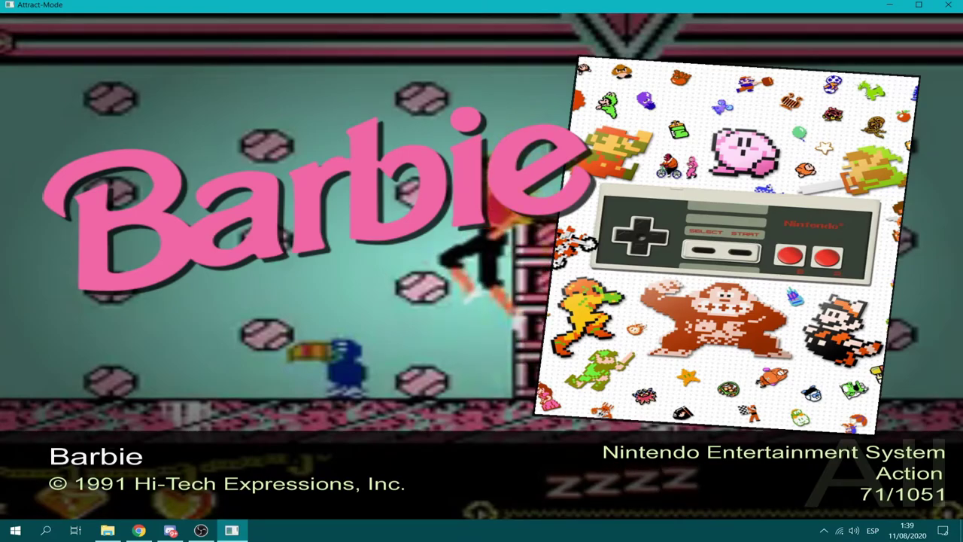
pyautogui.press('Down')
pyautogui.press('Down')
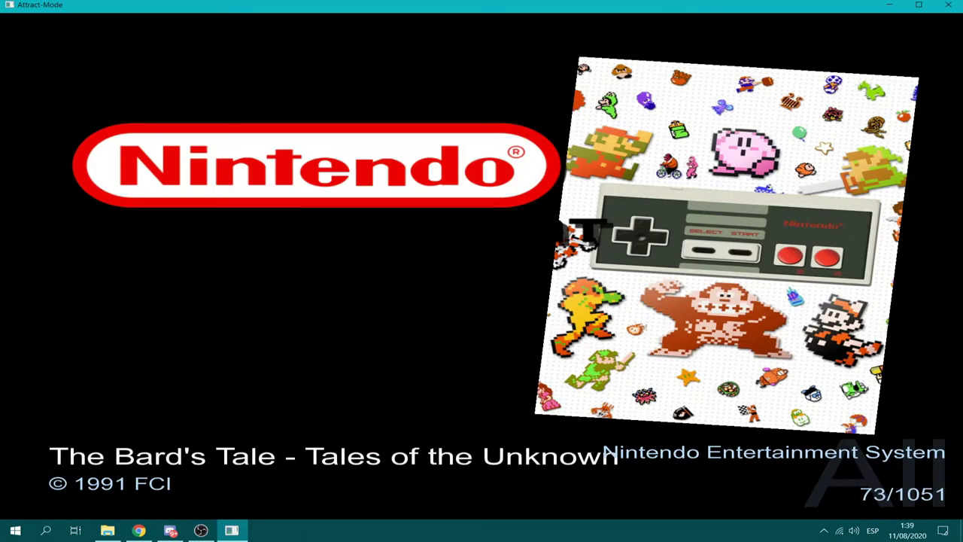
pyautogui.press('Down')
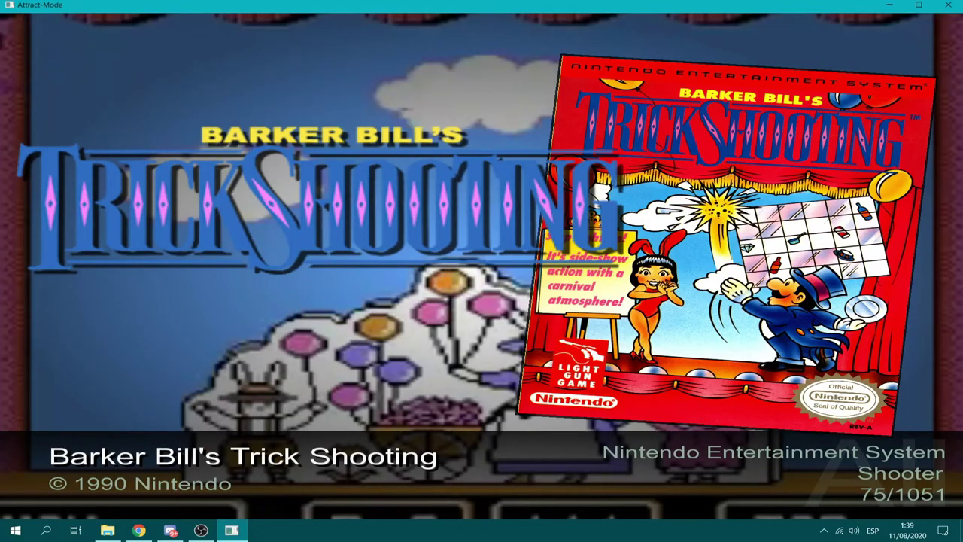
# - Open the Sega Master System display from the Displays Menu and browse its first games to check their artwork
pyautogui.press('Escape')
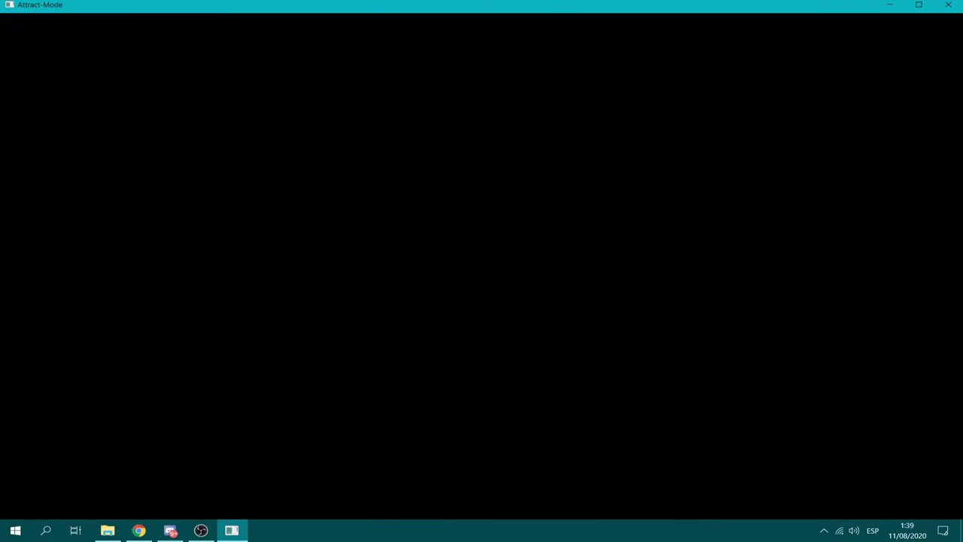
pyautogui.press('Return')
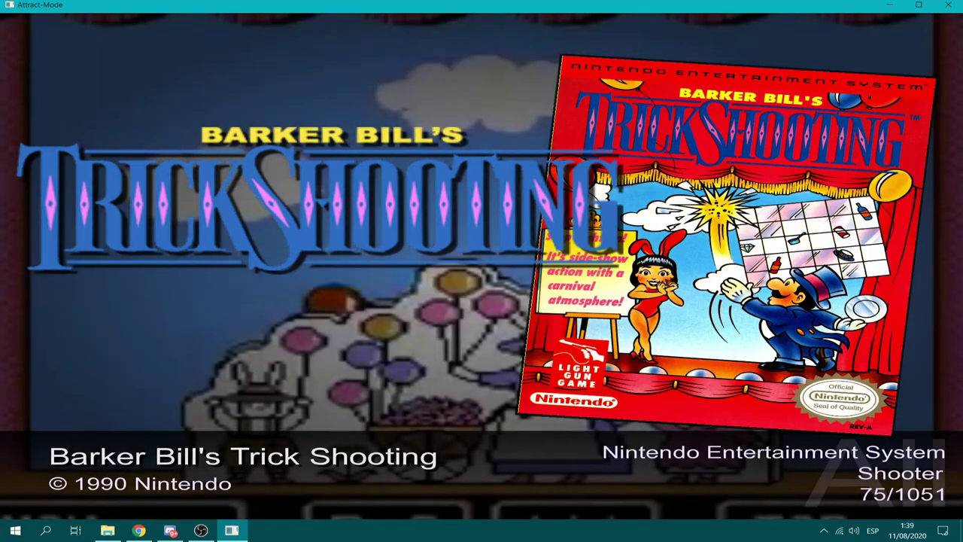
pyautogui.press('Escape')
pyautogui.press('Down')
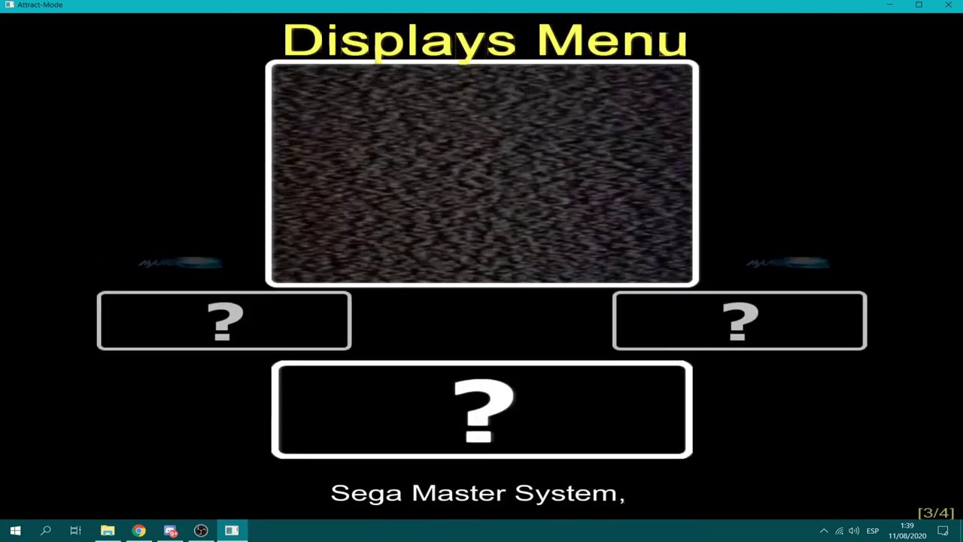
pyautogui.press('Return')
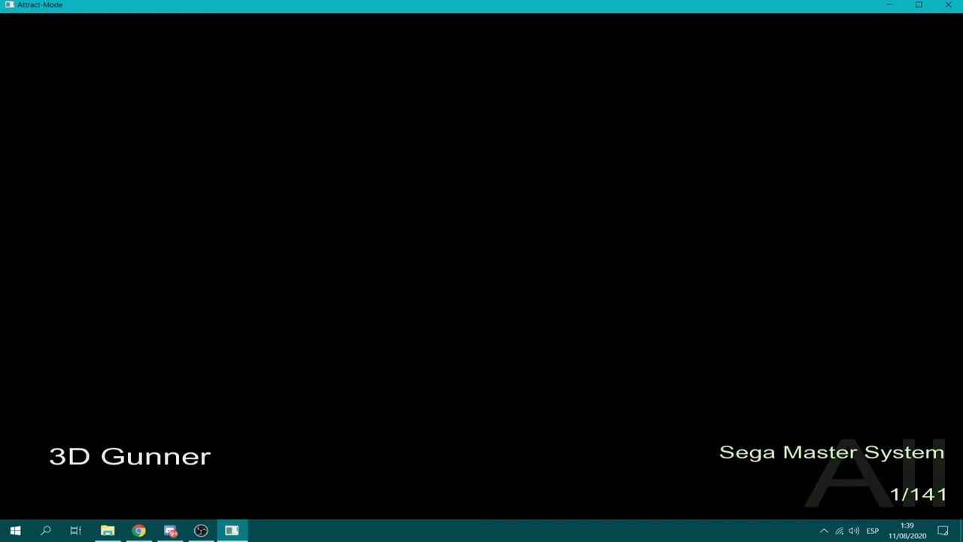
pyautogui.press('Down')
pyautogui.press('Down')
pyautogui.press('Up')
pyautogui.press('Down')
pyautogui.press('Up')
pyautogui.press('Down')
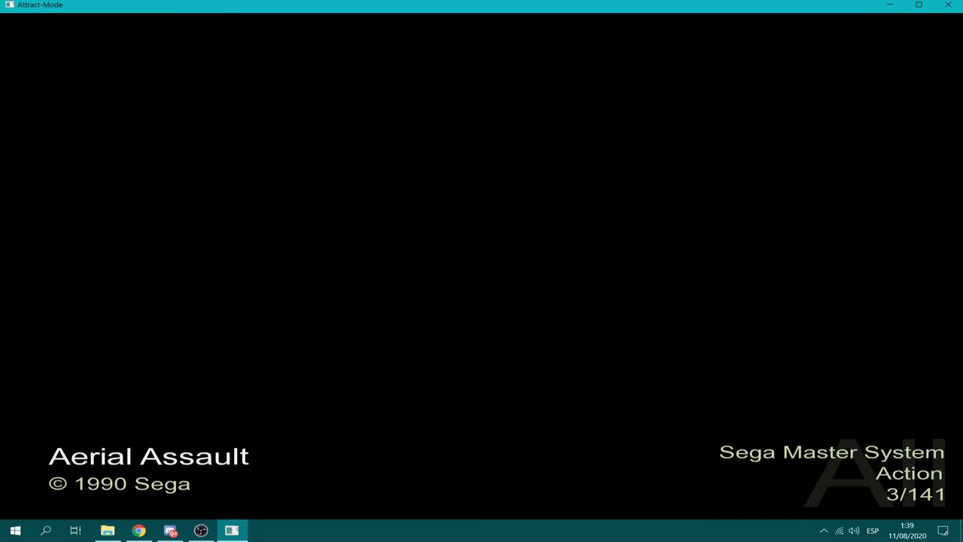
# - Close Attract-Mode and open Sega Master System.cfg from C:\attract\emulators in Sublime Text
pyautogui.hotkey('alt', 'F4')
pyautogui.click(11, 87)
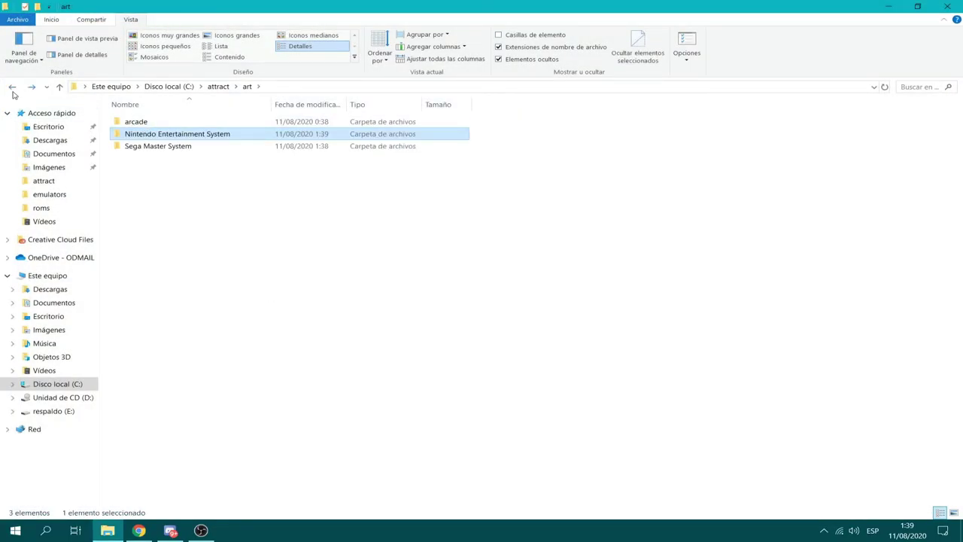
pyautogui.click(11, 86)
pyautogui.doubleClick(140, 146)
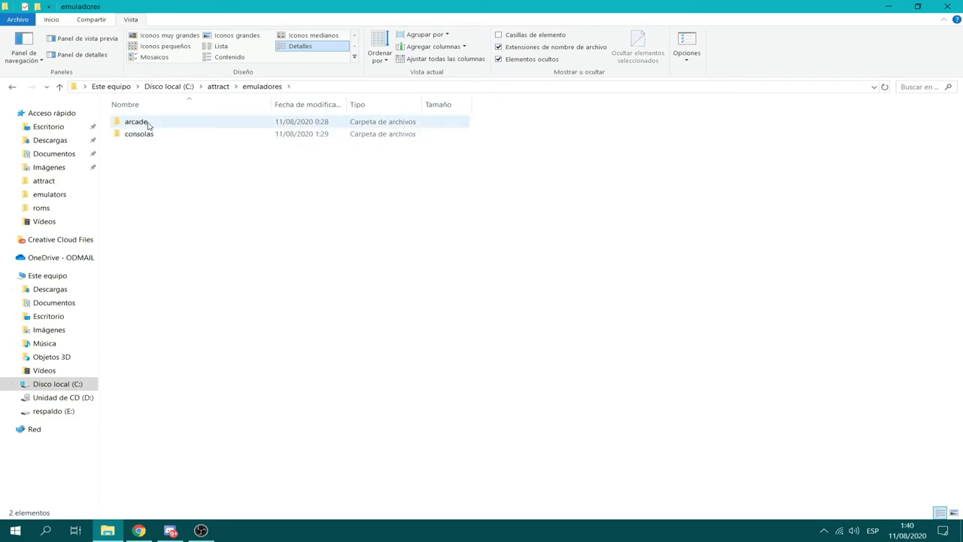
pyautogui.click(11, 87)
pyautogui.doubleClick(170, 160)
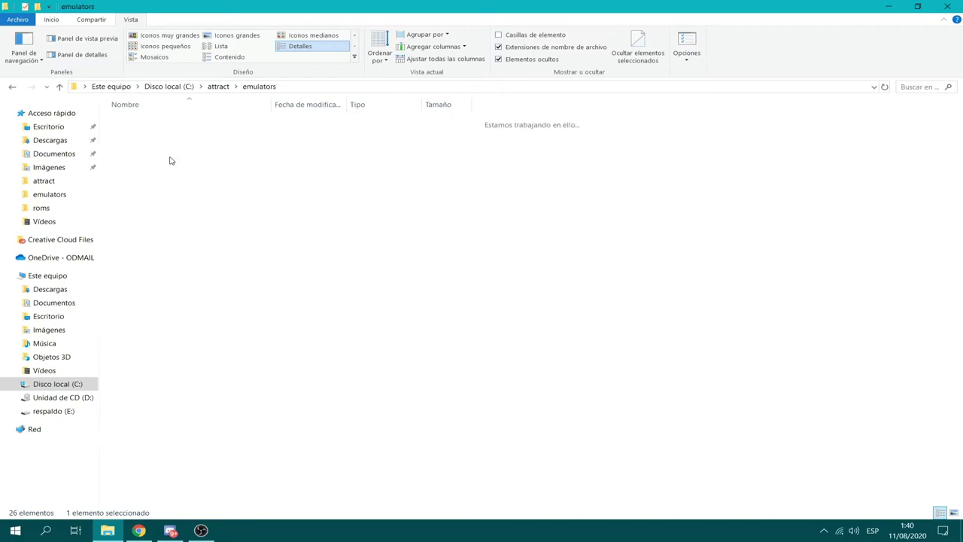
pyautogui.doubleClick(170, 175)
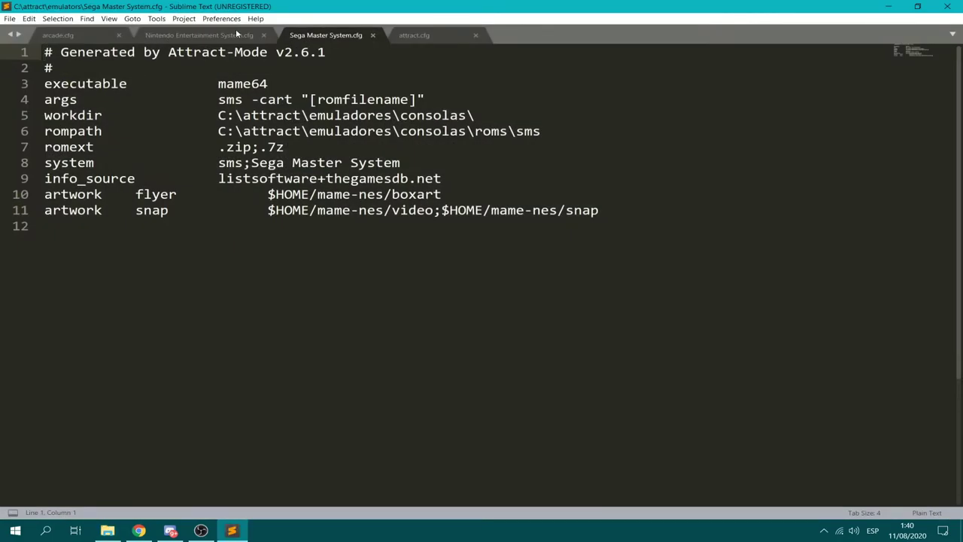
# - Replace the artwork lines in Sega Master System.cfg with the six artwork lines copied from Nintendo Entertainment System.cfg
pyautogui.click(226, 35)
pyautogui.moveTo(693, 290); pyautogui.dragTo(3, 193)
pyautogui.hotkey('ctrl', 'c')
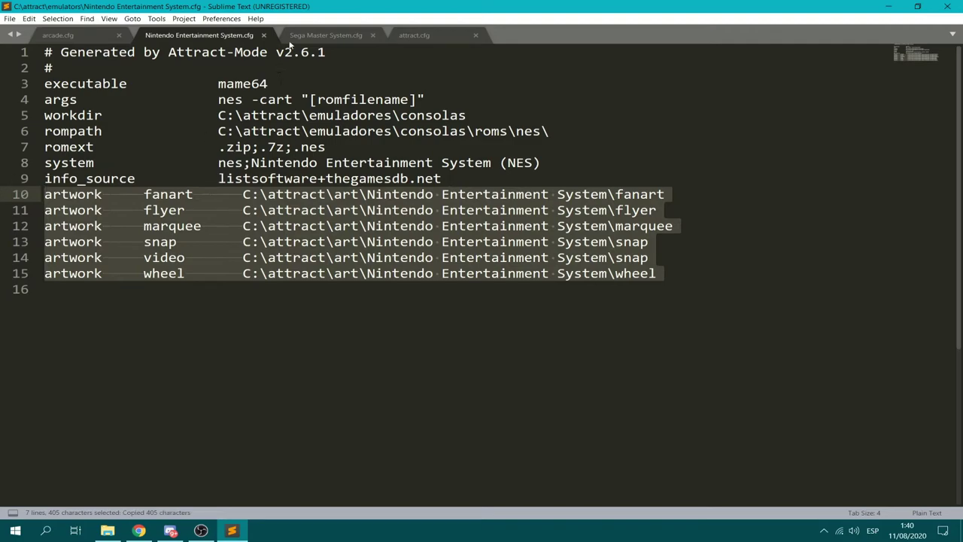
pyautogui.click(316, 35)
pyautogui.moveTo(605, 220); pyautogui.dragTo(44, 194)
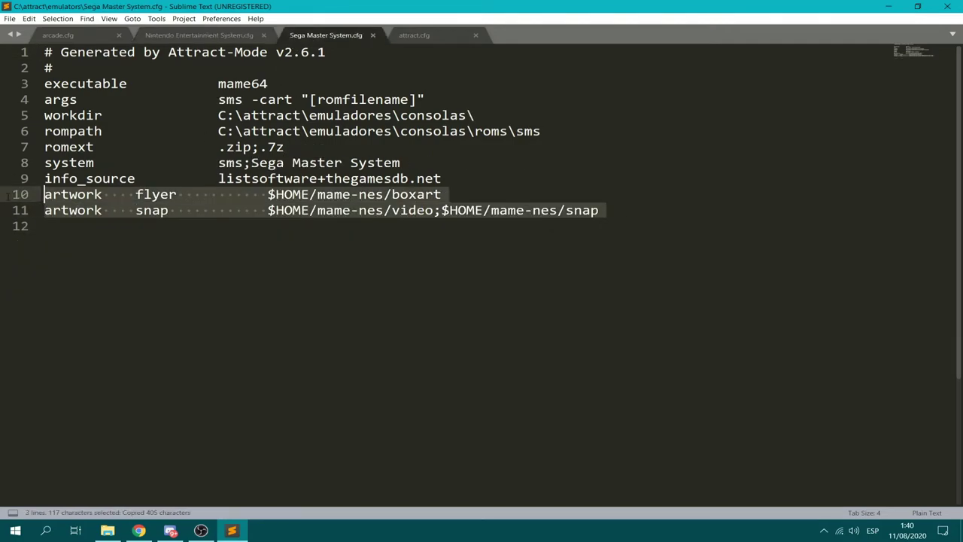
pyautogui.hotkey('ctrl', 'v')
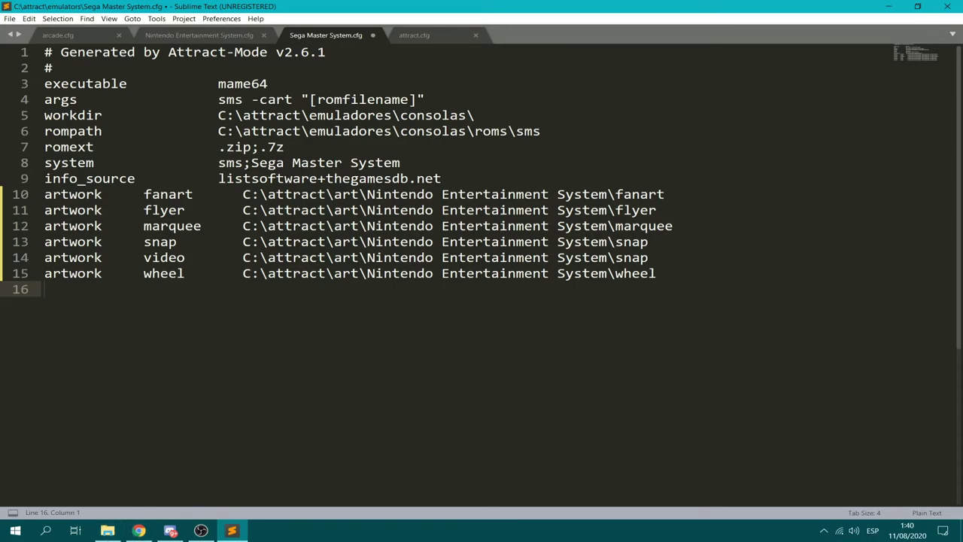
# - Change the fanart artwork path to C:\attract\art\Sega Master System\fanart
pyautogui.moveTo(367, 194); pyautogui.dragTo(608, 195)
pyautogui.write('Sega Master S')
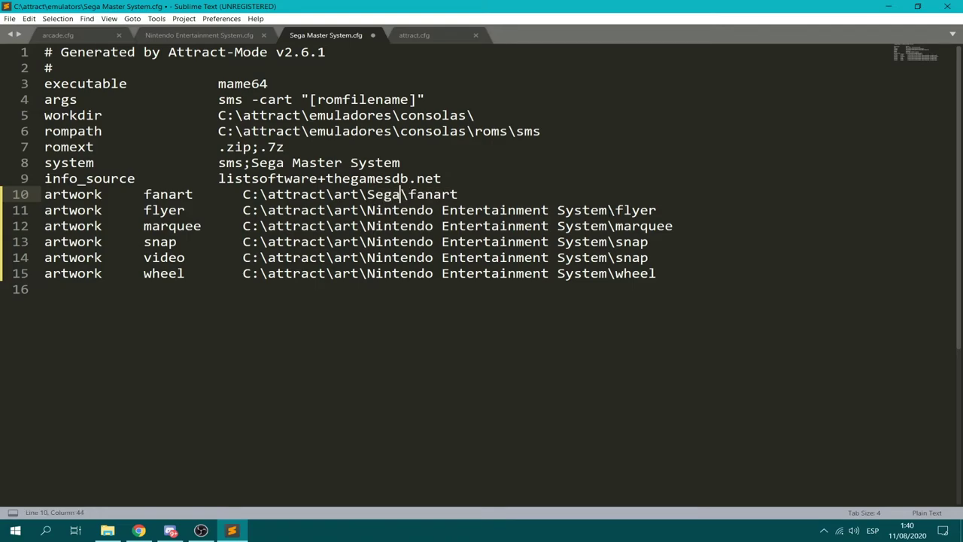
pyautogui.write('ystye')
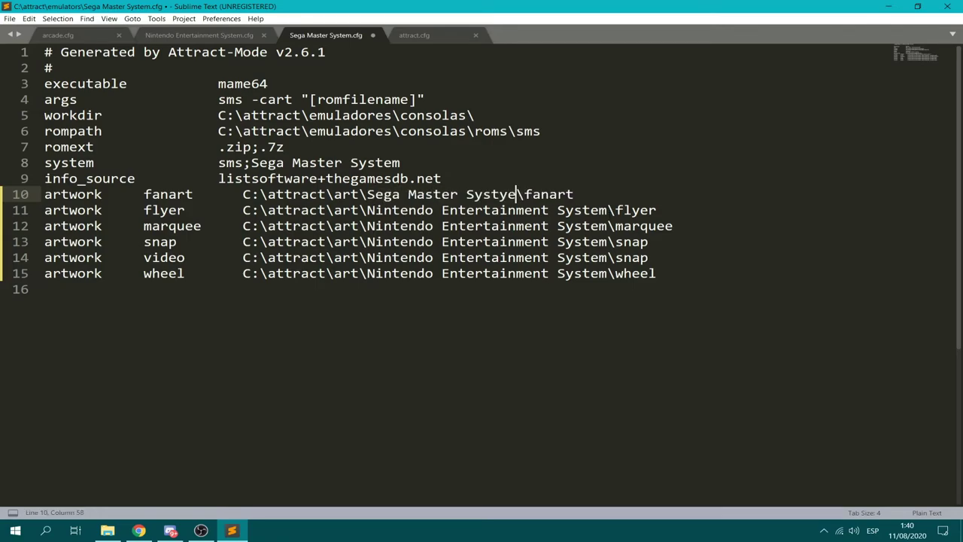
pyautogui.press('BackSpace')
pyautogui.press('BackSpace')
pyautogui.write('em')
# - Copy the folder name "Sega Master System" from the fanart artwork path
pyautogui.hotkey('ctrl', 'Left')
pyautogui.hotkey('ctrl', 'Left')
pyautogui.hotkey('ctrl', 'Left')
pyautogui.hotkey('shift', 'Right')
pyautogui.hotkey('shift', 'Right')
pyautogui.hotkey('shift', 'Right')
pyautogui.hotkey('shift', 'Right')
pyautogui.hotkey('shift', 'Right')
pyautogui.hotkey('shift', 'Right')
pyautogui.hotkey('shift', 'Right')
pyautogui.hotkey('shift', 'Right')
pyautogui.hotkey('shift', 'Right')
pyautogui.hotkey('shift', 'Right')
pyautogui.hotkey('shift', 'Right')
pyautogui.hotkey('shift', 'Right')
pyautogui.hotkey('shift', 'Right')
pyautogui.hotkey('shift', 'Right')
pyautogui.hotkey('shift', 'Right')
pyautogui.hotkey('shift', 'Right')
pyautogui.hotkey('shift', 'Right')
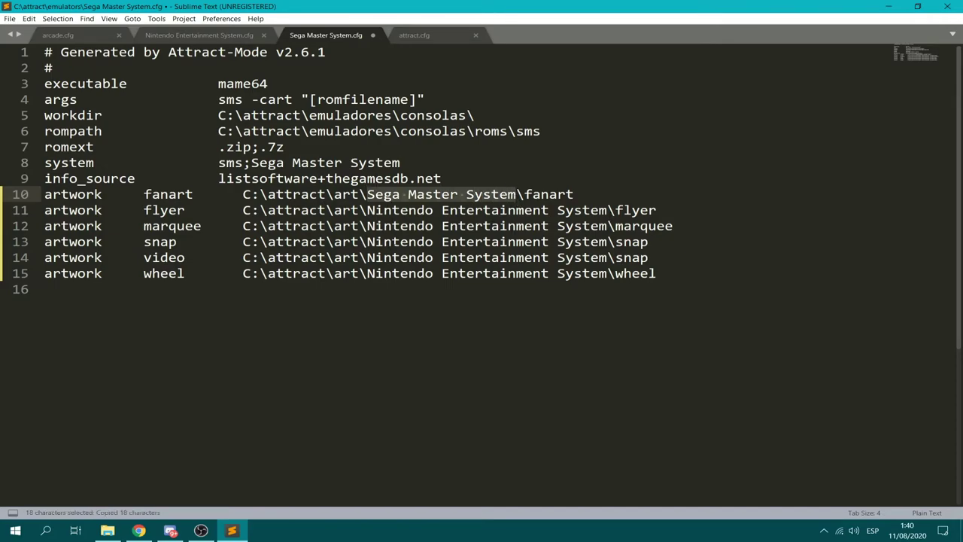
# - Replace "Nintendo Entertainment" with "Sega Master System" in the flyer, marquee, snap, video and wheel artwork paths simultaneously
pyautogui.click(368, 210)
pyautogui.doubleClick(384, 212)
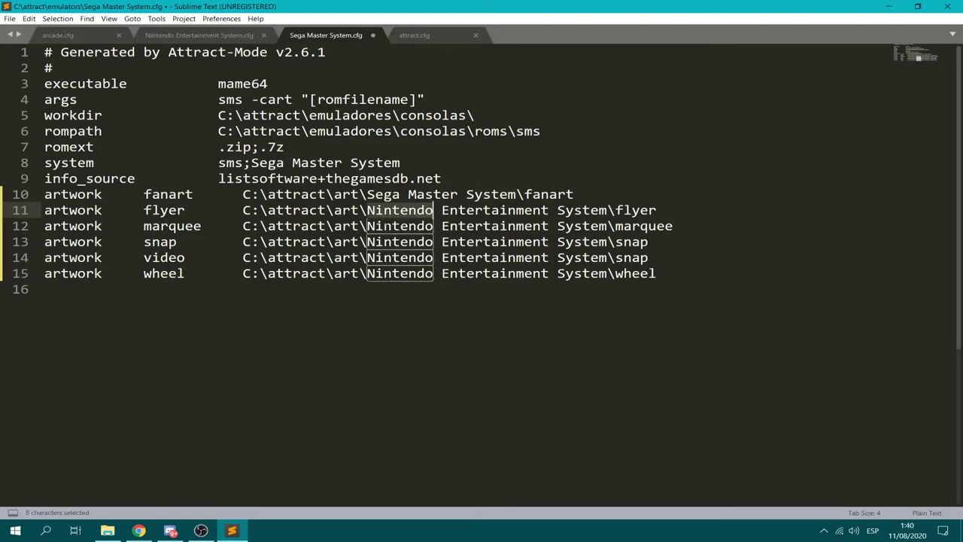
pyautogui.click(386, 211)
pyautogui.moveTo(368, 210); pyautogui.dragTo(550, 210)
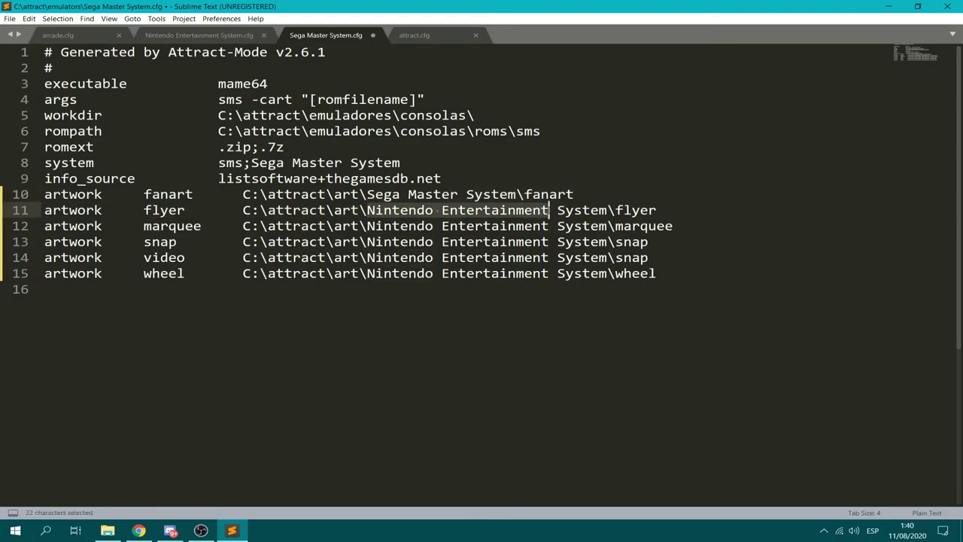
pyautogui.moveTo(368, 226); pyautogui.dragTo(550, 226)
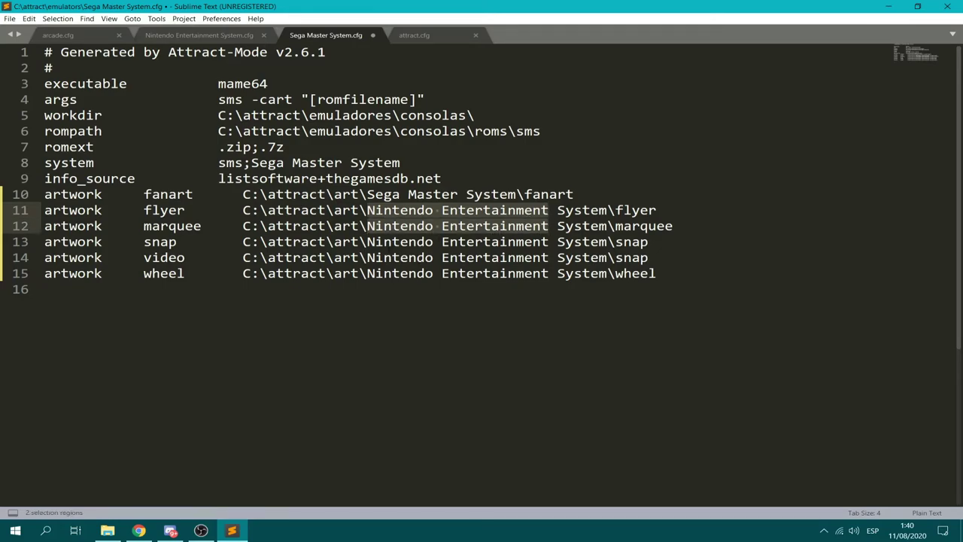
pyautogui.moveTo(368, 241); pyautogui.dragTo(557, 242)
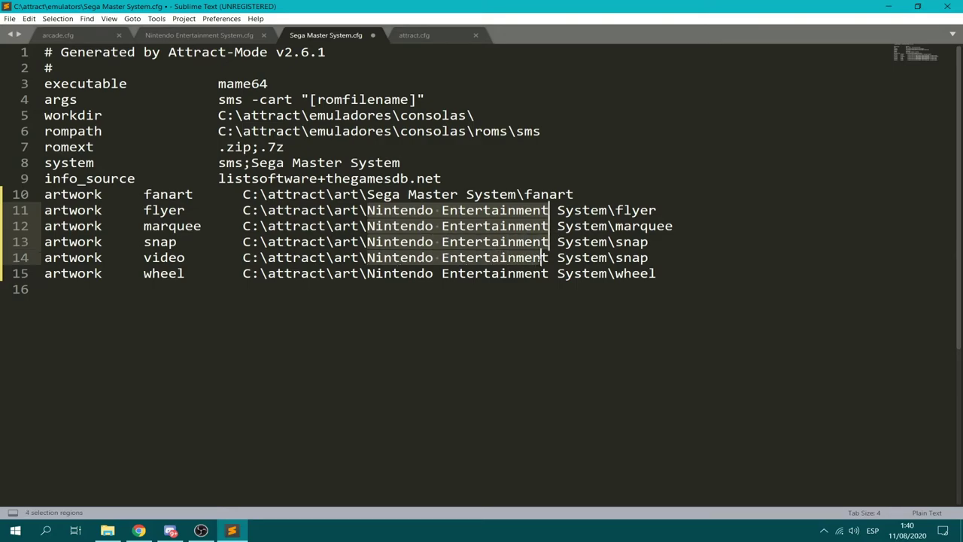
pyautogui.moveTo(367, 273); pyautogui.dragTo(543, 274)
pyautogui.press('BackSpace')
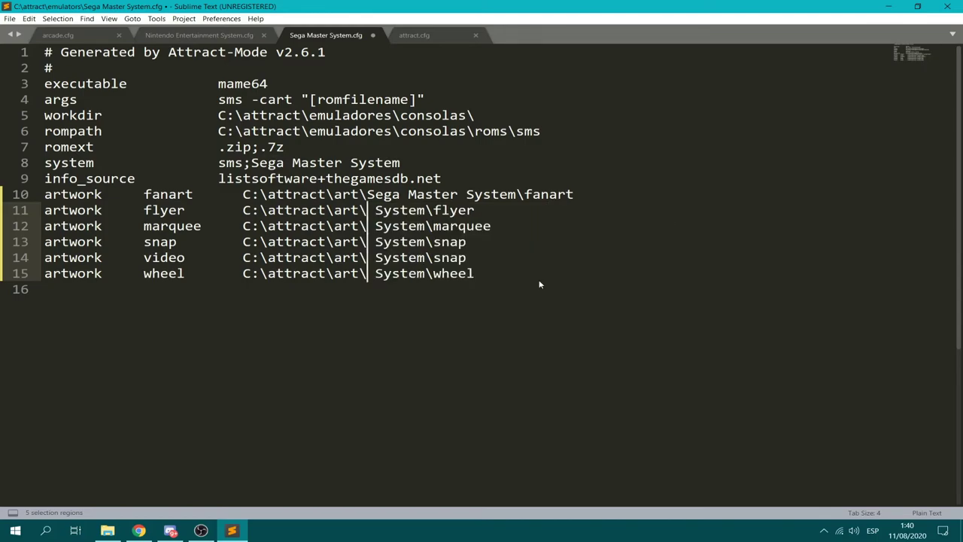
pyautogui.write('Sega Master System')
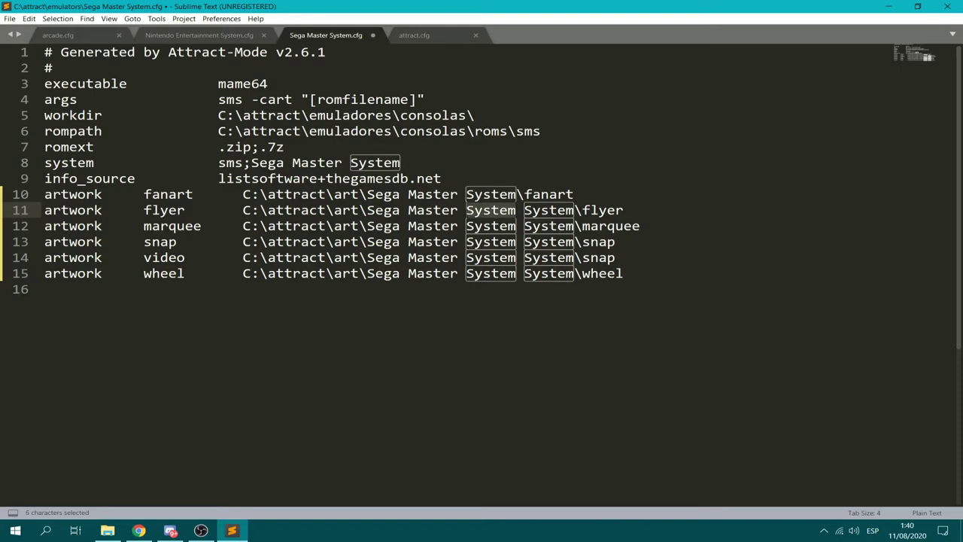
# - Delete the duplicate word "System" from the flyer, marquee, snap, video and wheel artwork paths and save Sega Master System.cfg
pyautogui.hotkey('ctrl', 'd')
pyautogui.press('BackSpace')
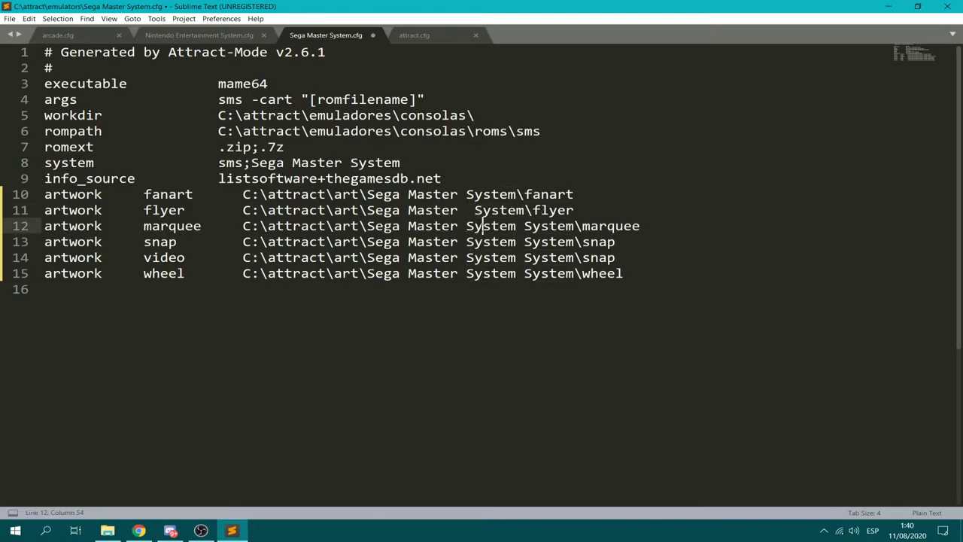
pyautogui.press('BackSpace')
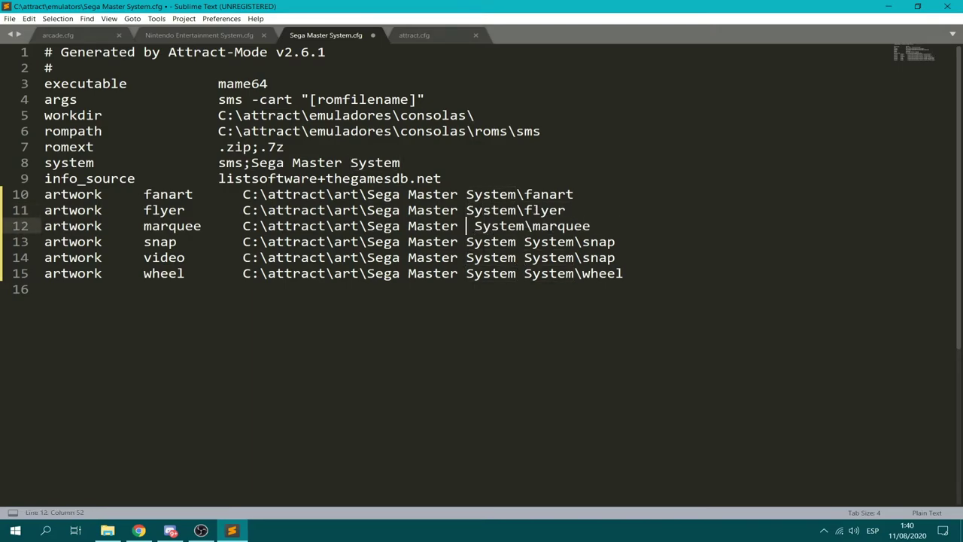
pyautogui.hotkey('ctrl', 'd')
pyautogui.press('BackSpace')
pyautogui.press('BackSpace')
pyautogui.doubleClick(485, 258)
pyautogui.press('BackSpace')
pyautogui.press('BackSpace')
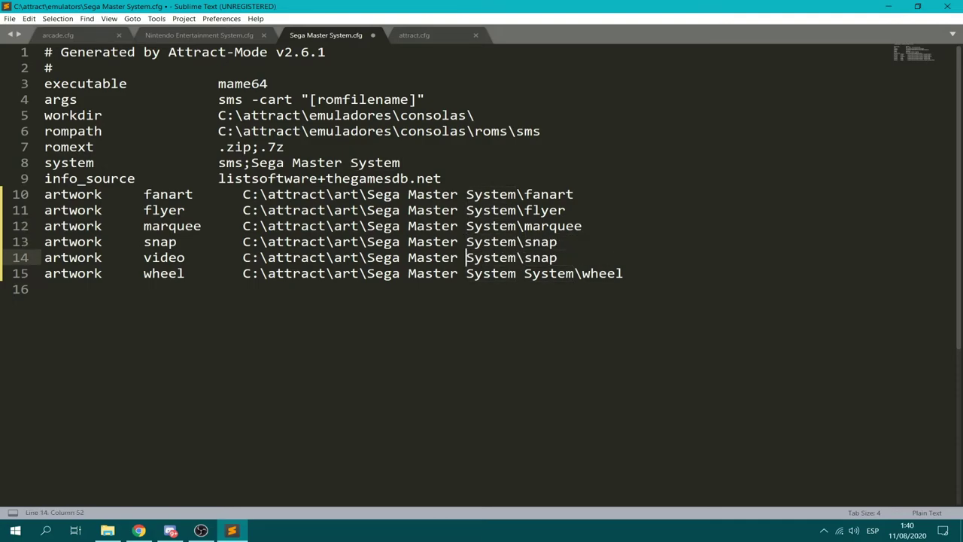
pyautogui.doubleClick(485, 273)
pyautogui.press('BackSpace')
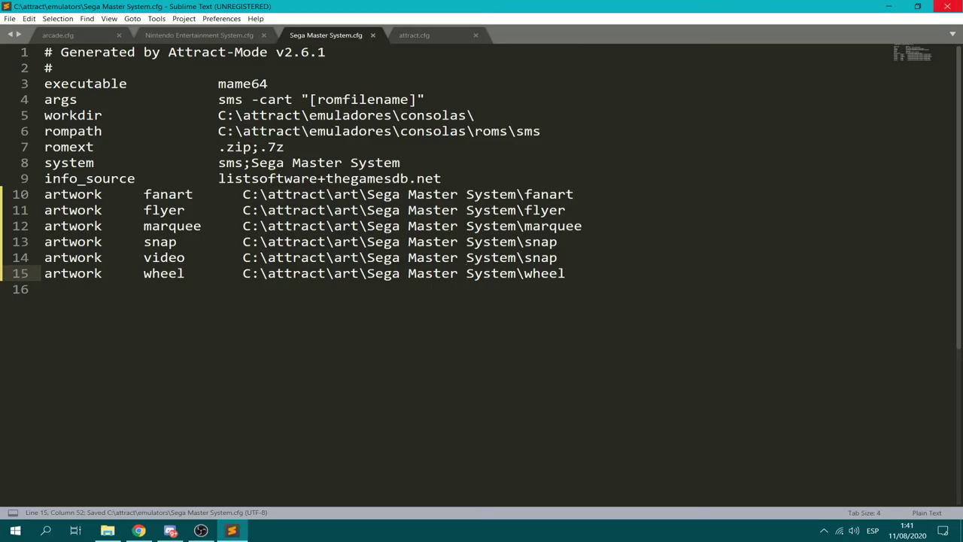
# - Launch attract.exe from the C:\attract folder and enter the Sega Master System display
pyautogui.hotkey('alt', 'Tab')
pyautogui.click(13, 88)
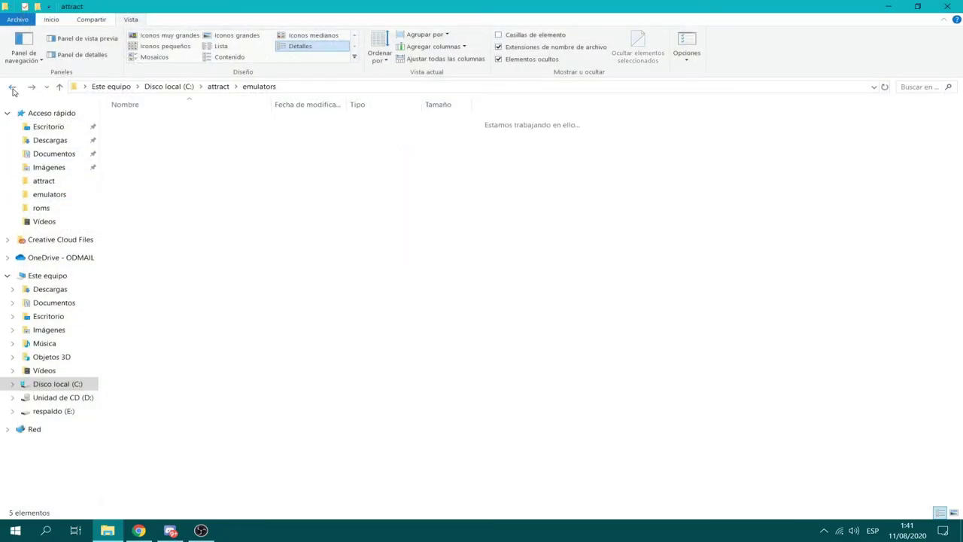
pyautogui.click(151, 354)
pyautogui.press('Return')
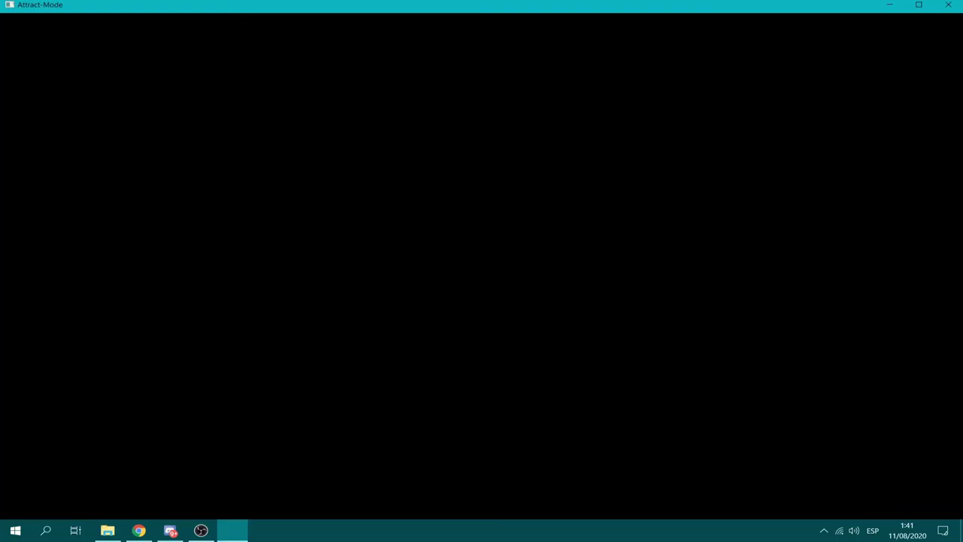
pyautogui.press('Return')
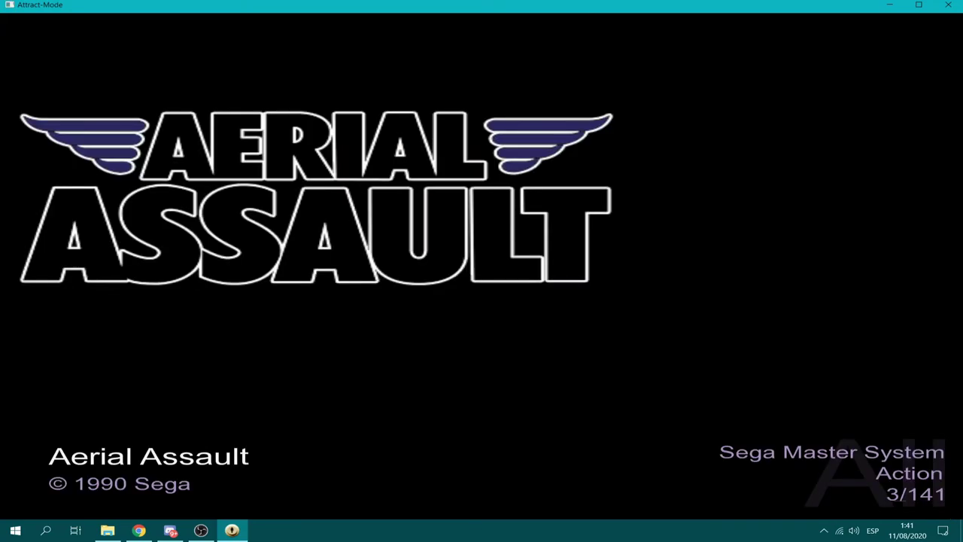
# - Browse the Sega Master System games down to Alien Syndrome to check their logos and video snaps
pyautogui.press('Down')
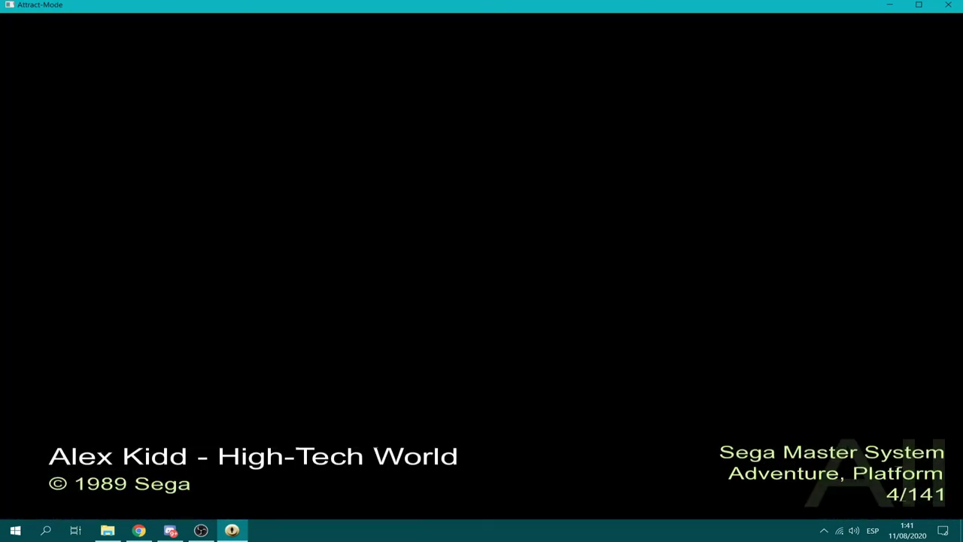
pyautogui.press('Right')
pyautogui.press('Left')
pyautogui.press('Down')
pyautogui.press('Down')
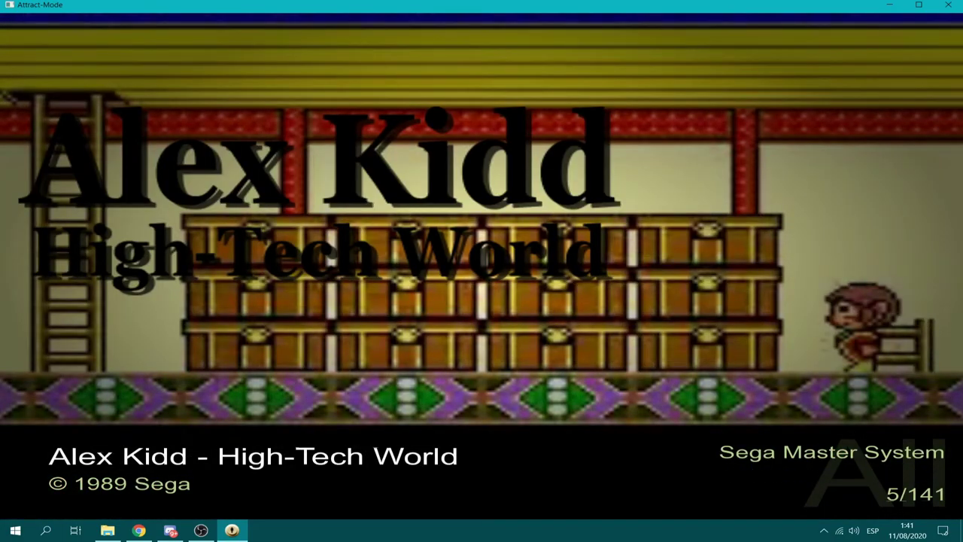
pyautogui.press('Down')
pyautogui.press('Down')
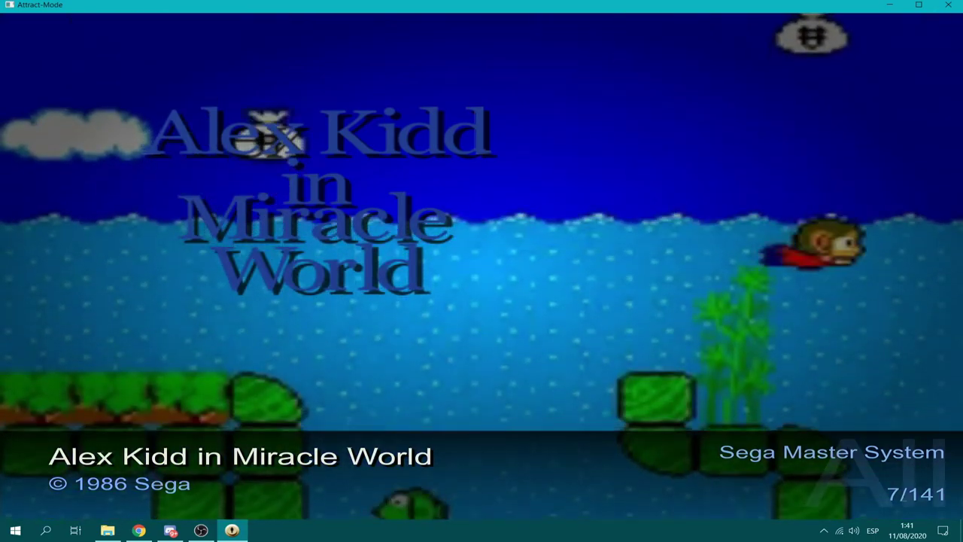
pyautogui.press('Down')
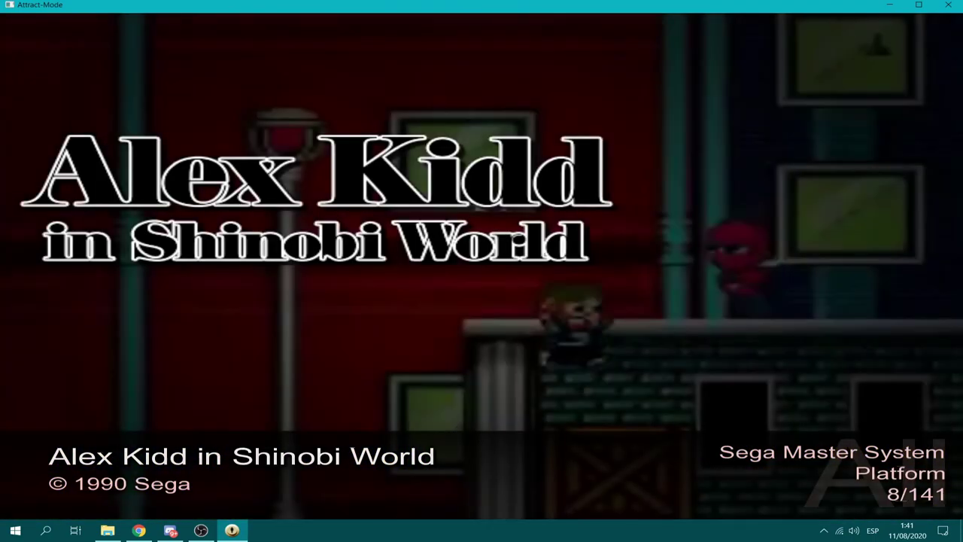
pyautogui.press('Down')
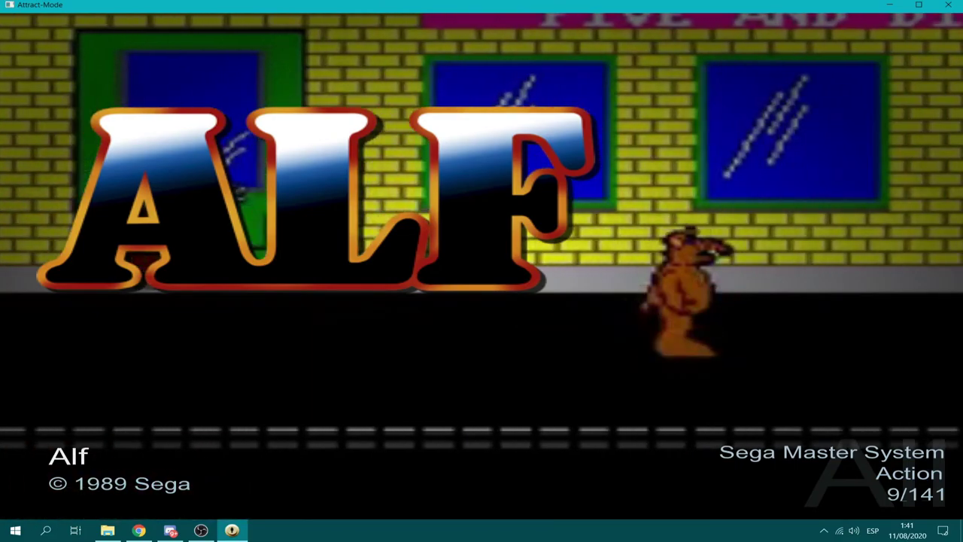
pyautogui.press('Down')
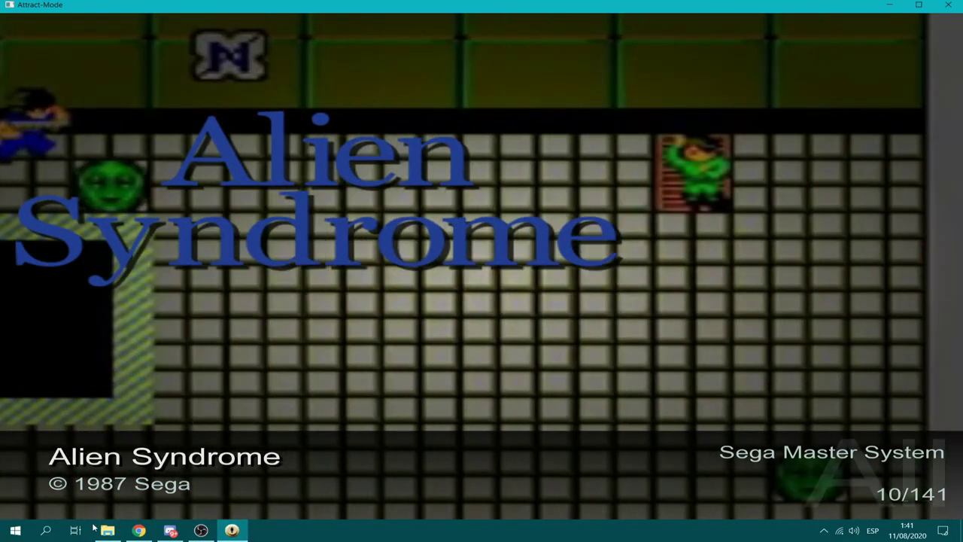
# - Inspect the flyer images in the Nintendo Entertainment System art folder, and switch back to Attract-Mode
pyautogui.click(107, 530)
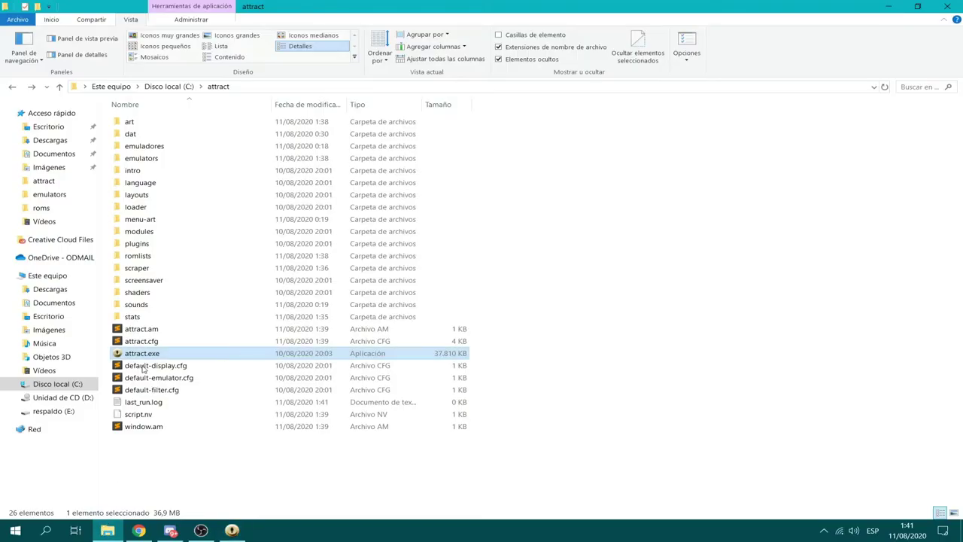
pyautogui.click(140, 149)
pyautogui.doubleClick(130, 122)
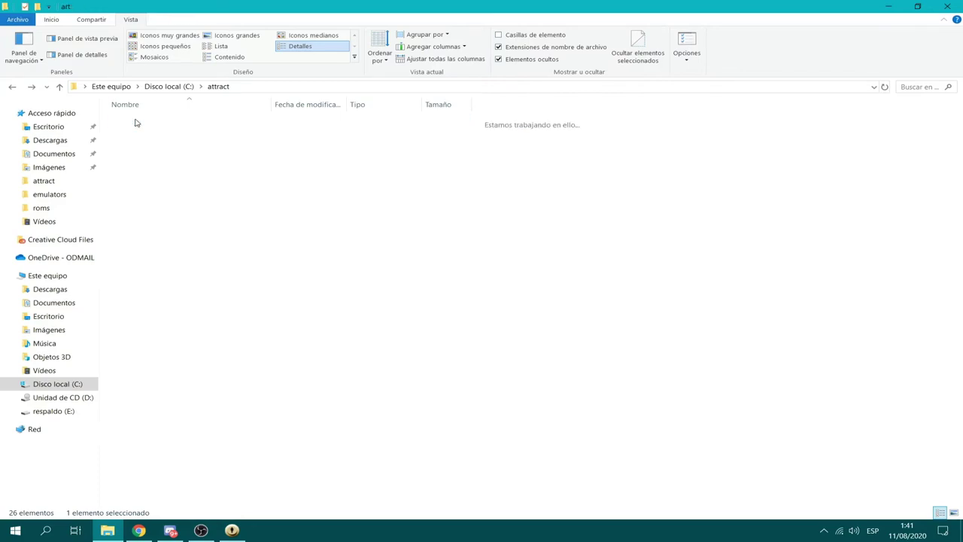
pyautogui.doubleClick(181, 136)
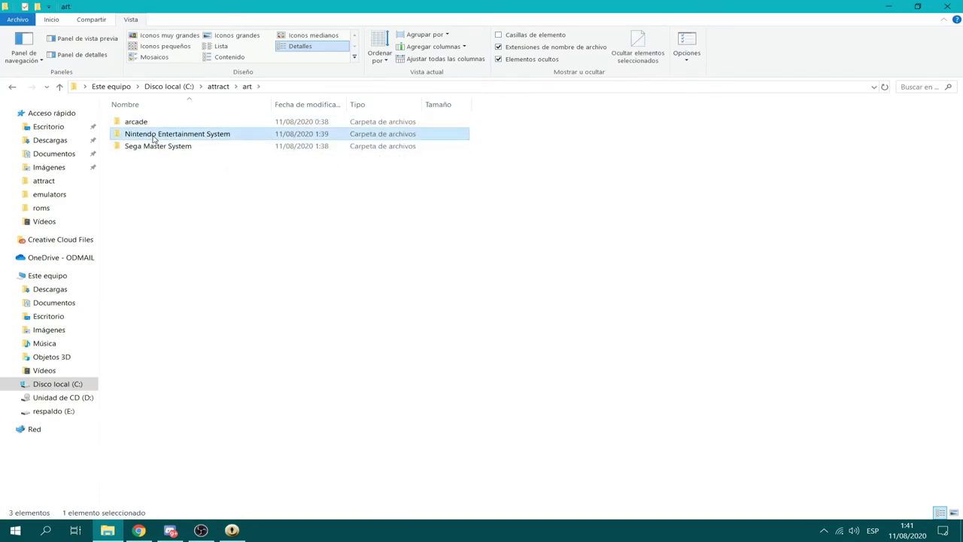
pyautogui.doubleClick(155, 125)
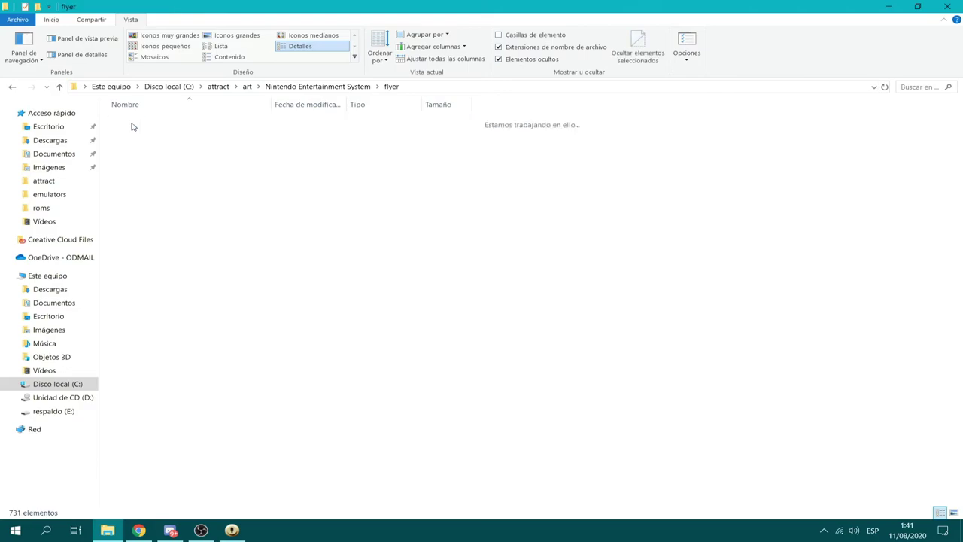
pyautogui.click(213, 156)
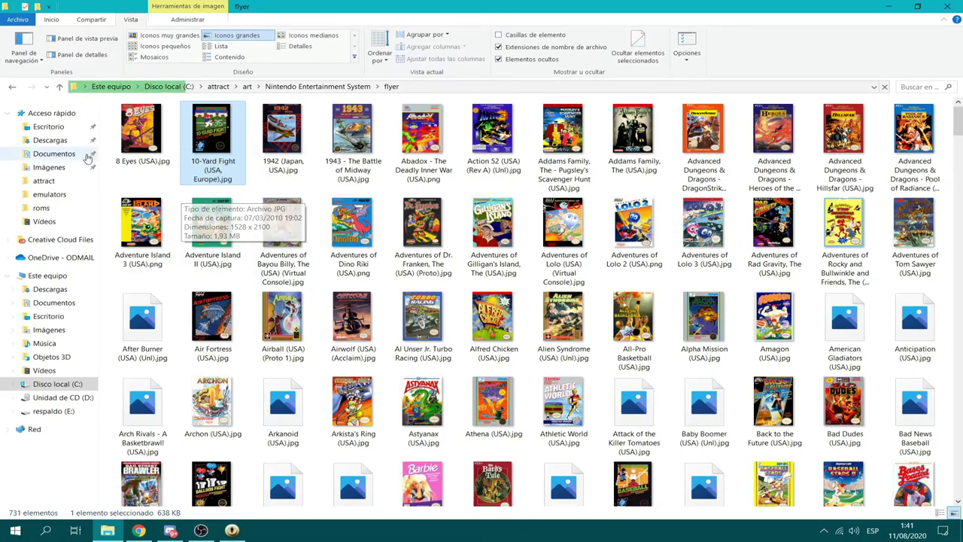
pyautogui.click(12, 87)
pyautogui.click(12, 87)
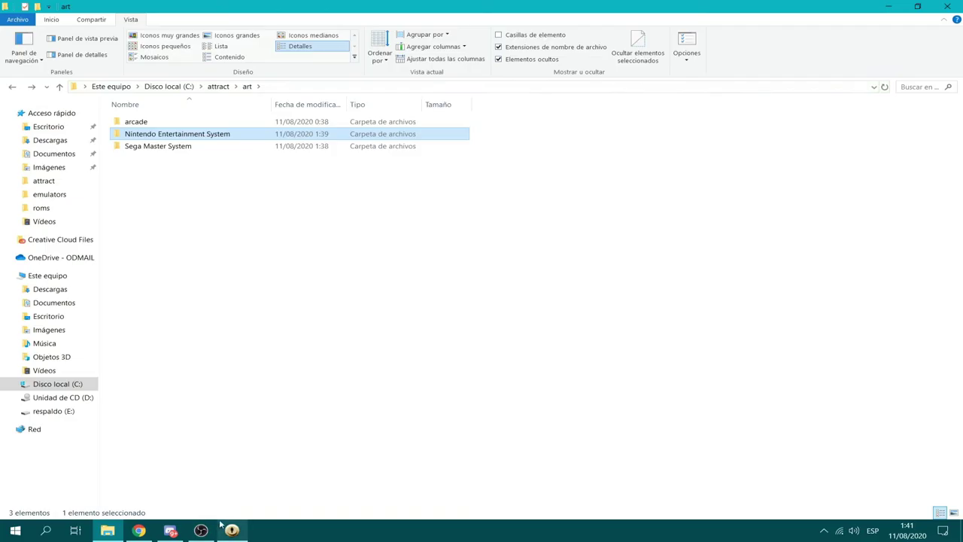
pyautogui.click(230, 529)
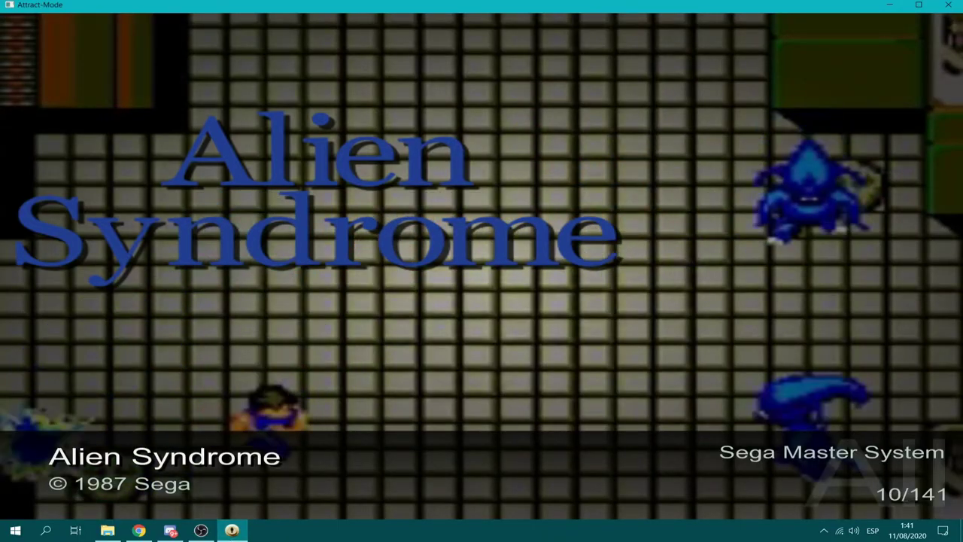
# - Launch Alien Syndrome in MAME, play briefly to test the emulator, and exit back to the game list
pyautogui.press('Return')
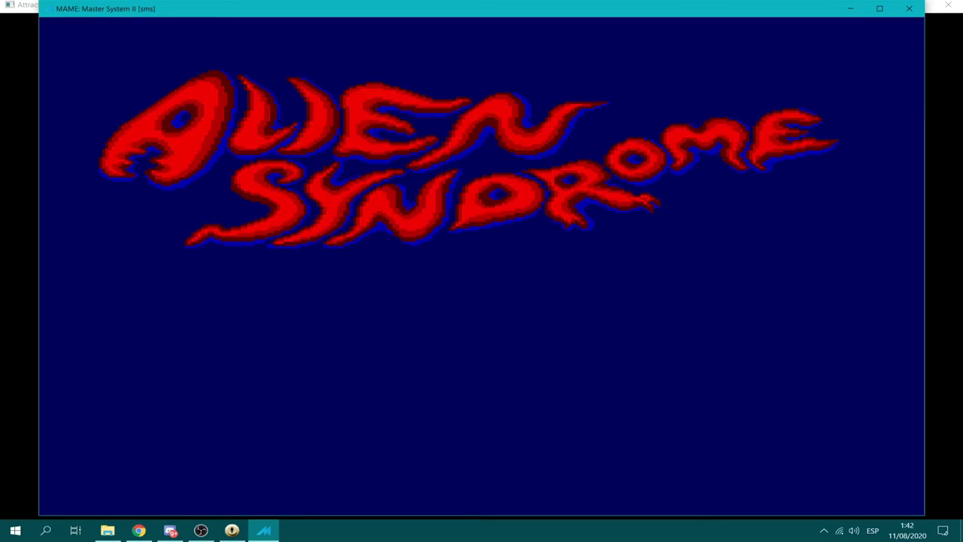
pyautogui.press('ctrl')
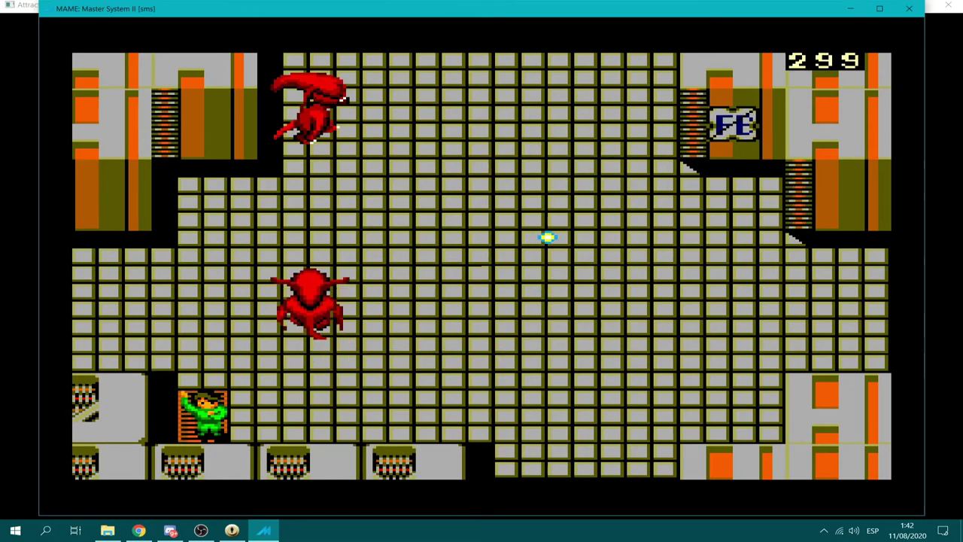
pyautogui.press('Down')
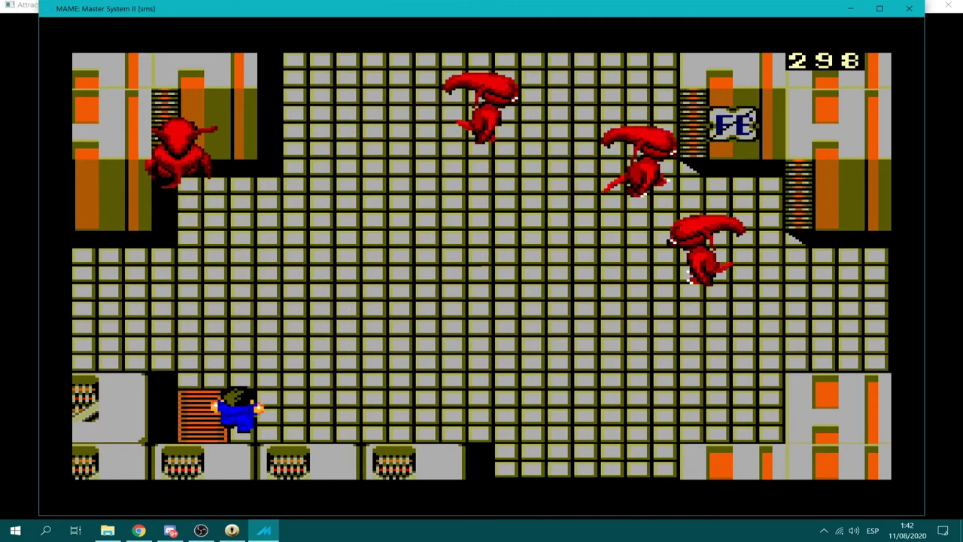
pyautogui.press('Up')
pyautogui.press('ctrl')
pyautogui.press('Right')
pyautogui.press('ctrl')
pyautogui.press('Right')
pyautogui.press('Down')
pyautogui.press('ctrl')
pyautogui.press('Up')
pyautogui.press('Right')
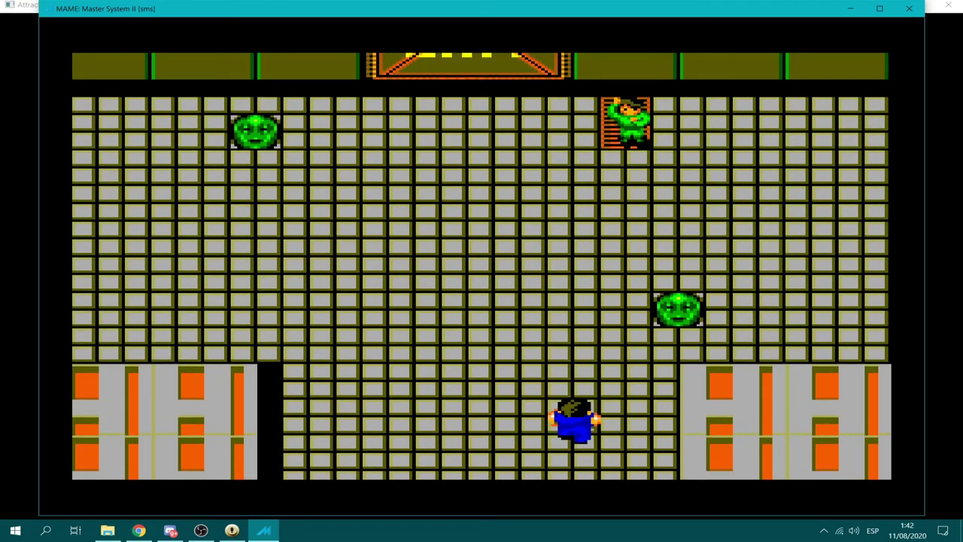
pyautogui.press('Up')
pyautogui.press('Right')
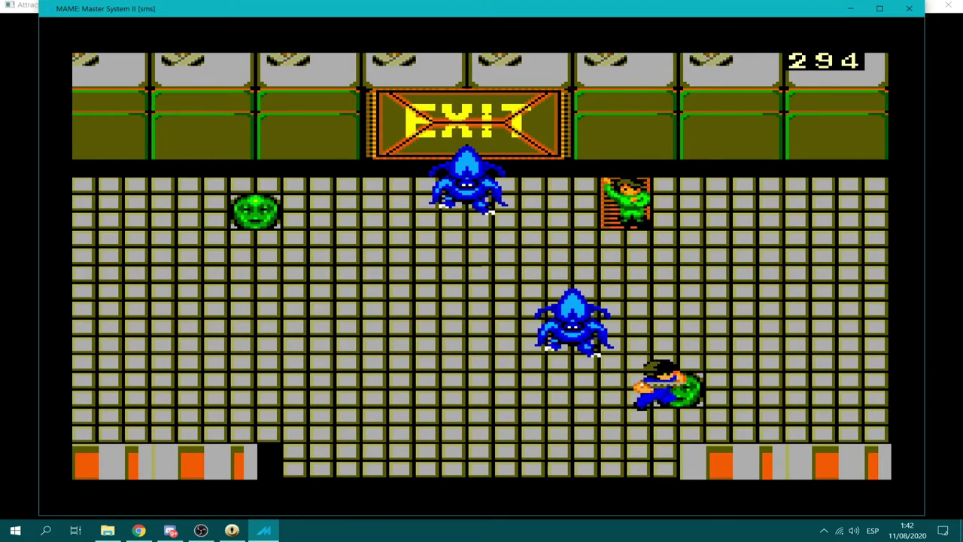
pyautogui.press('Escape')
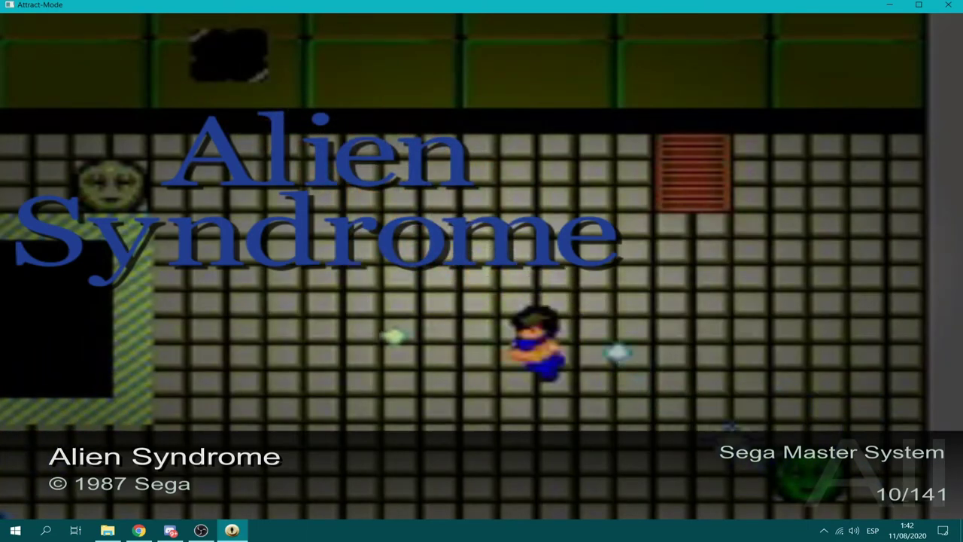
# - Open the Pantallas list in Attract-Mode's configuration and highlight the Nintendo Entertainment System display
pyautogui.press('Tab')
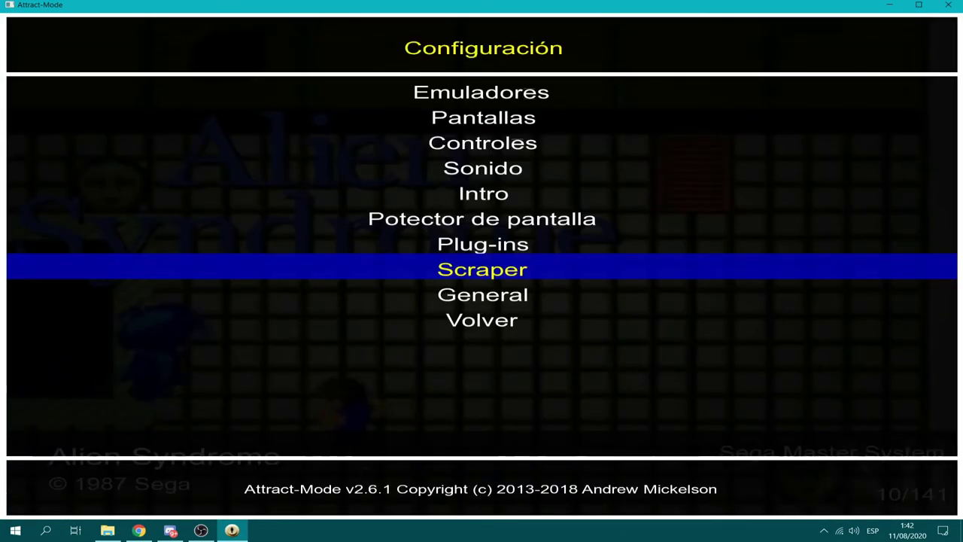
pyautogui.press('Up')
pyautogui.press('Up')
pyautogui.press('Up')
pyautogui.press('Up')
pyautogui.press('Up')
pyautogui.press('Up')
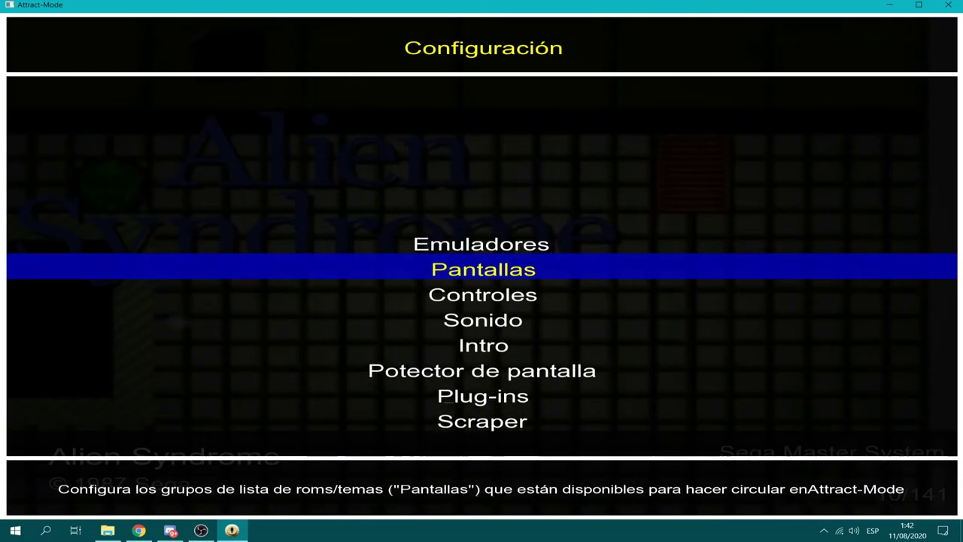
pyautogui.press('Return')
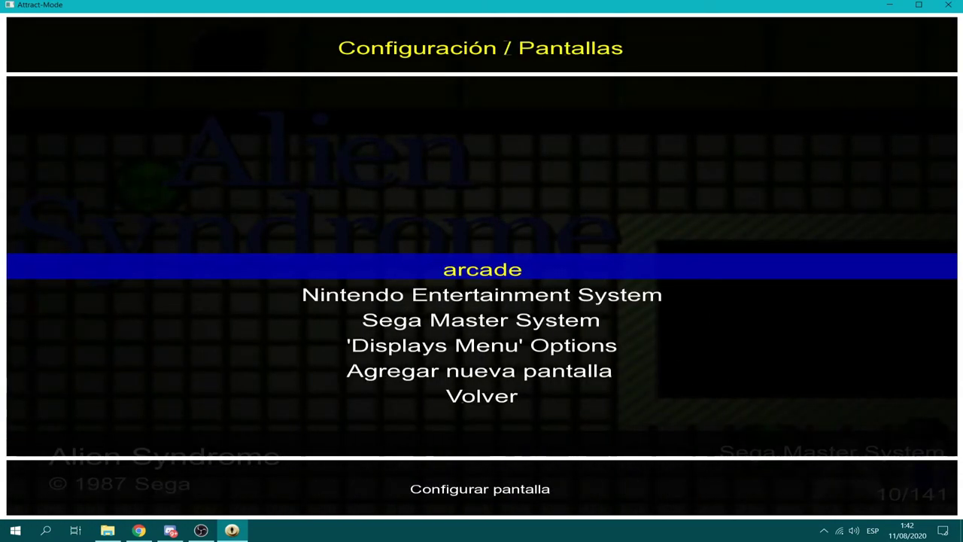
pyautogui.press('Down')
pyautogui.press('Down')
pyautogui.press('Up')
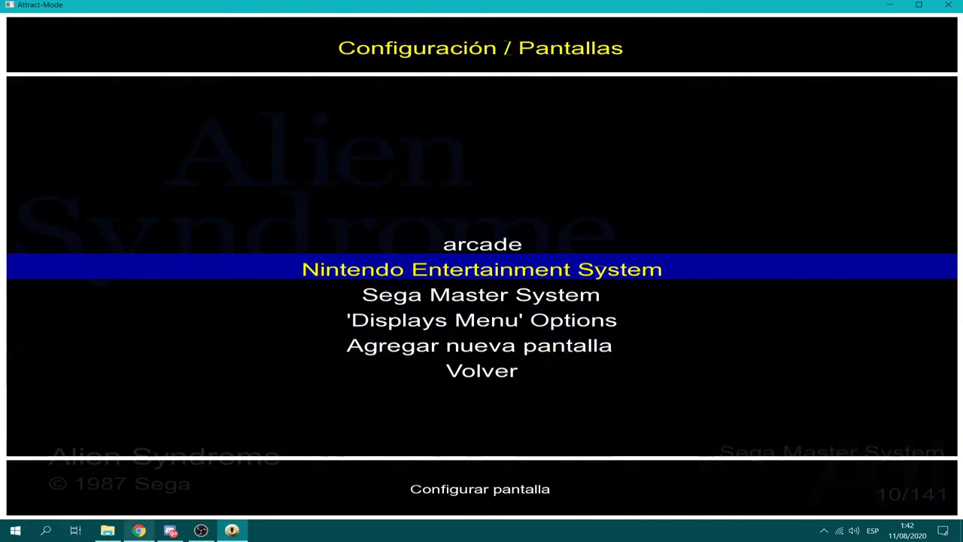
# - Open default-display.cfg from the attract folder on the respaldo (E:) drive in Sublime Text
pyautogui.click(106, 530)
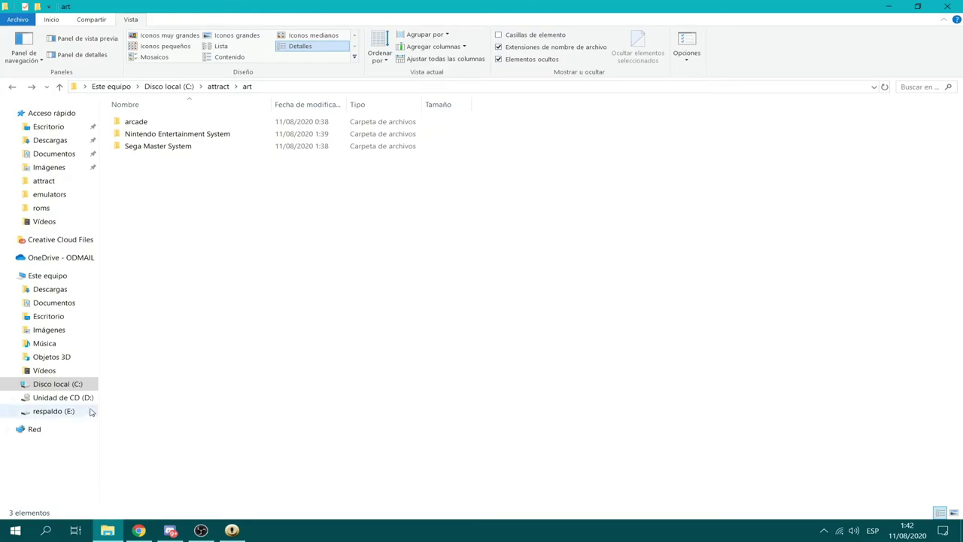
pyautogui.click(66, 416)
pyautogui.doubleClick(165, 134)
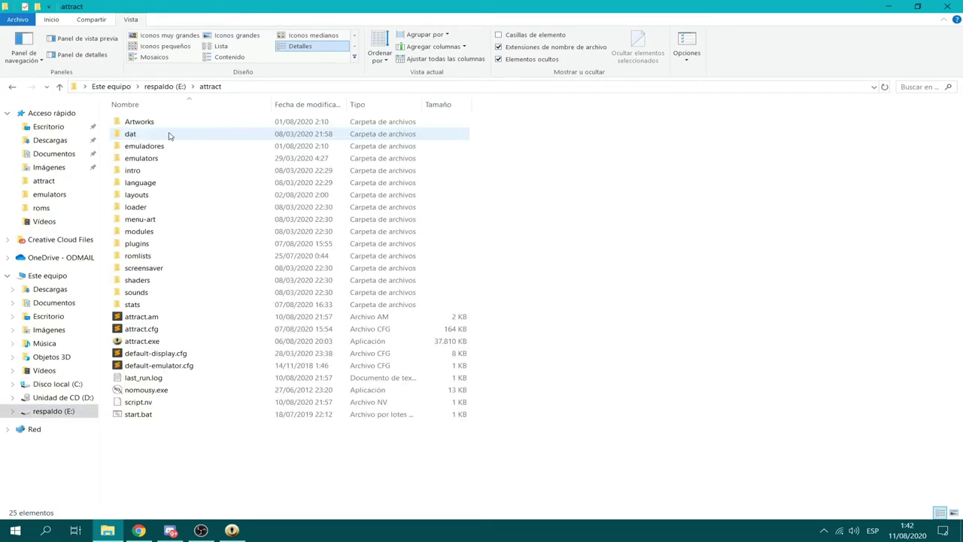
pyautogui.doubleClick(181, 354)
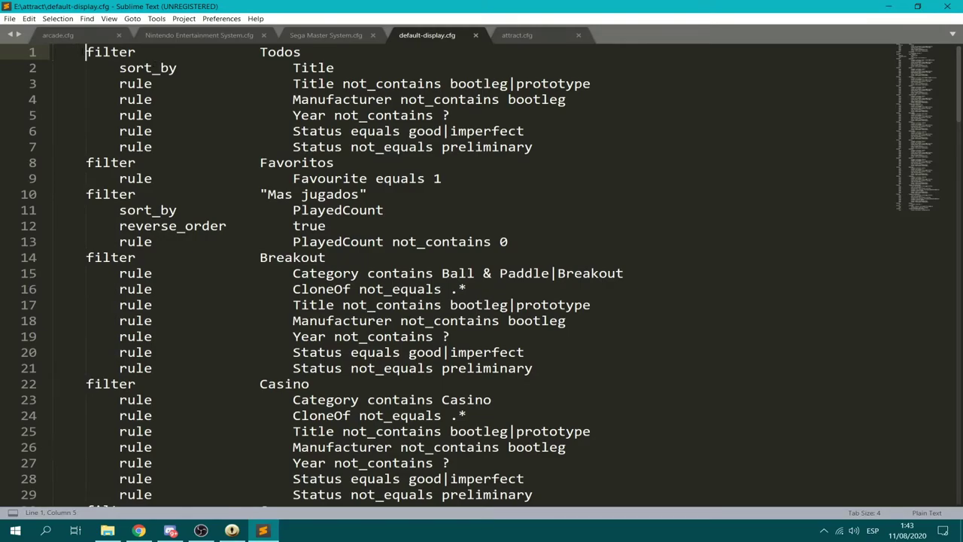
# - Copy all filter definitions in default-display.cfg, from the Todos filter through the "Juegos Posiblemente malos" filter
pyautogui.hotkey('shift', 'Down')
pyautogui.hotkey('shift', 'Down')
pyautogui.hotkey('shift', 'Down')
pyautogui.hotkey('shift', 'Down')
pyautogui.hotkey('shift', 'Down')
pyautogui.hotkey('shift', 'Down')
pyautogui.hotkey('shift', 'Down')
pyautogui.hotkey('shift', 'Down')
pyautogui.hotkey('shift', 'Down')
pyautogui.hotkey('shift', 'Down')
pyautogui.hotkey('shift', 'Down')
pyautogui.hotkey('shift', 'Down')
pyautogui.hotkey('shift', 'Down')
pyautogui.hotkey('shift', 'Down')
pyautogui.hotkey('shift', 'Down')
pyautogui.hotkey('shift', 'Down')
pyautogui.hotkey('shift', 'Down')
pyautogui.hotkey('shift', 'Down')
pyautogui.hotkey('shift', 'Down')
pyautogui.hotkey('shift', 'Down')
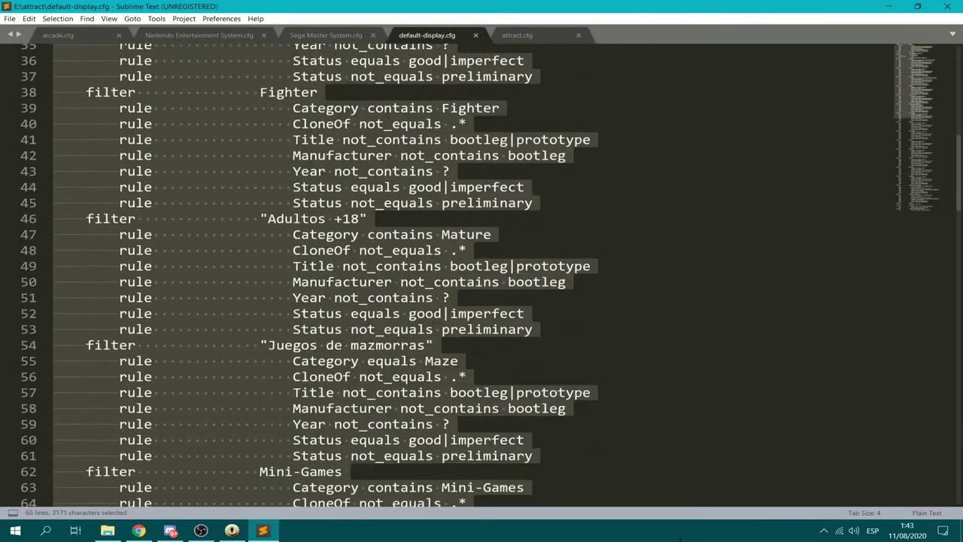
pyautogui.hotkey('shift', 'Down')
pyautogui.hotkey('shift', 'Down')
pyautogui.hotkey('shift', 'Down')
pyautogui.hotkey('shift', 'Down')
pyautogui.hotkey('shift', 'Down')
pyautogui.hotkey('shift', 'Down')
pyautogui.hotkey('shift', 'Down')
pyautogui.hotkey('shift', 'Down')
pyautogui.hotkey('shift', 'Down')
pyautogui.hotkey('shift', 'Down')
pyautogui.hotkey('shift', 'Down')
pyautogui.hotkey('shift', 'Down')
pyautogui.hotkey('shift', 'Down')
pyautogui.hotkey('shift', 'Down')
pyautogui.hotkey('shift', 'Down')
pyautogui.hotkey('shift', 'Down')
pyautogui.hotkey('shift', 'Down')
pyautogui.hotkey('shift', 'Down')
pyautogui.hotkey('shift', 'Down')
pyautogui.hotkey('shift', 'Down')
pyautogui.keyDown('shift'); pyautogui.click(594, 454); pyautogui.keyUp('shift')
pyautogui.keyDown('shift'); pyautogui.click(611, 486); pyautogui.keyUp('shift')
pyautogui.rightClick(457, 456)
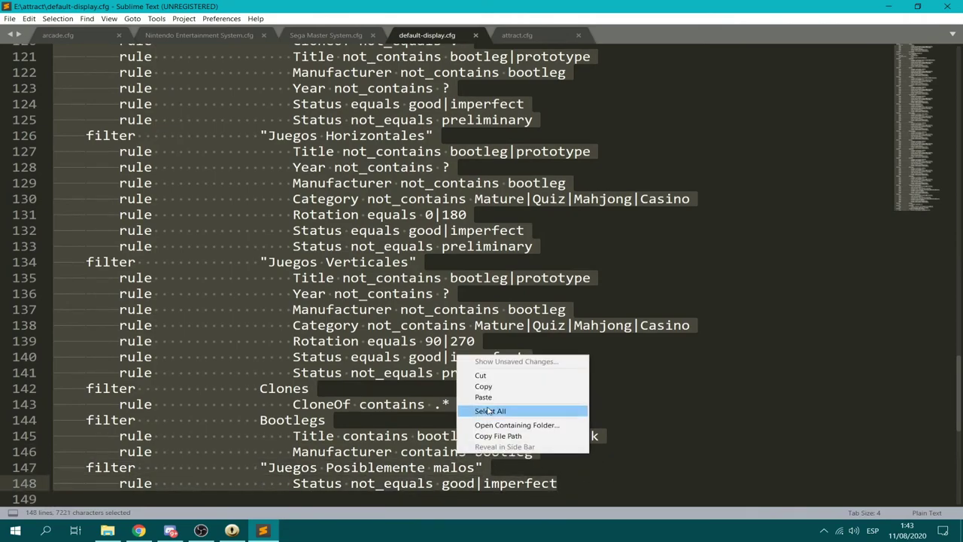
pyautogui.click(485, 386)
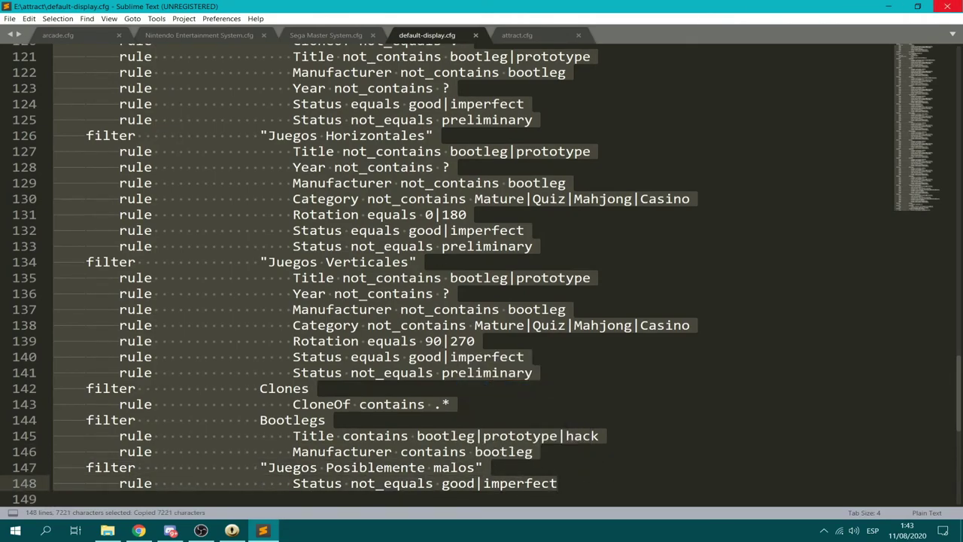
# - Close default-display.cfg and all the other open configuration files, and exit Sublime Text
pyautogui.hotkey('ctrl', 'w')
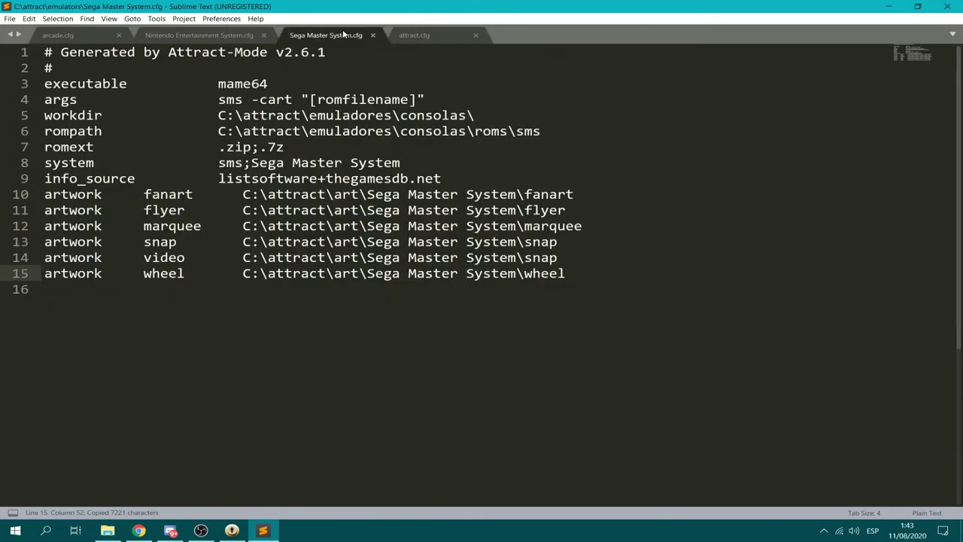
pyautogui.hotkey('ctrl', 'w')
pyautogui.hotkey('ctrl', 'w')
pyautogui.hotkey('ctrl', 'w')
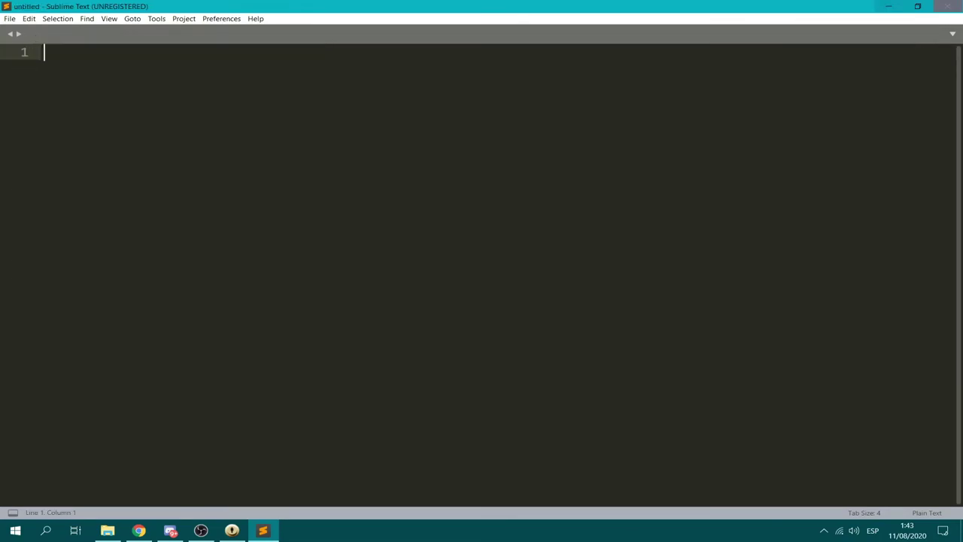
pyautogui.hotkey('ctrl', 'w')
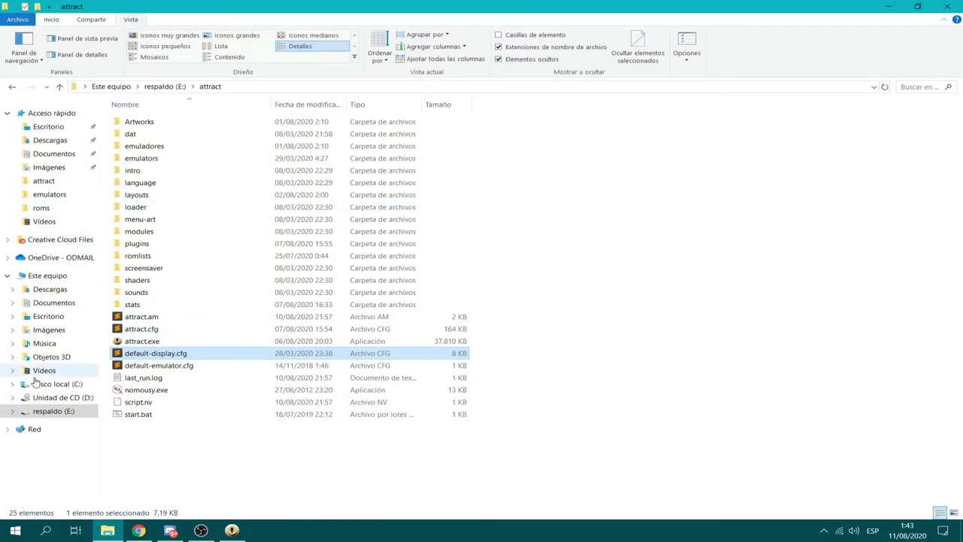
# - Open attract.cfg from the attract folder on the C: drive in Sublime Text
pyautogui.click(42, 385)
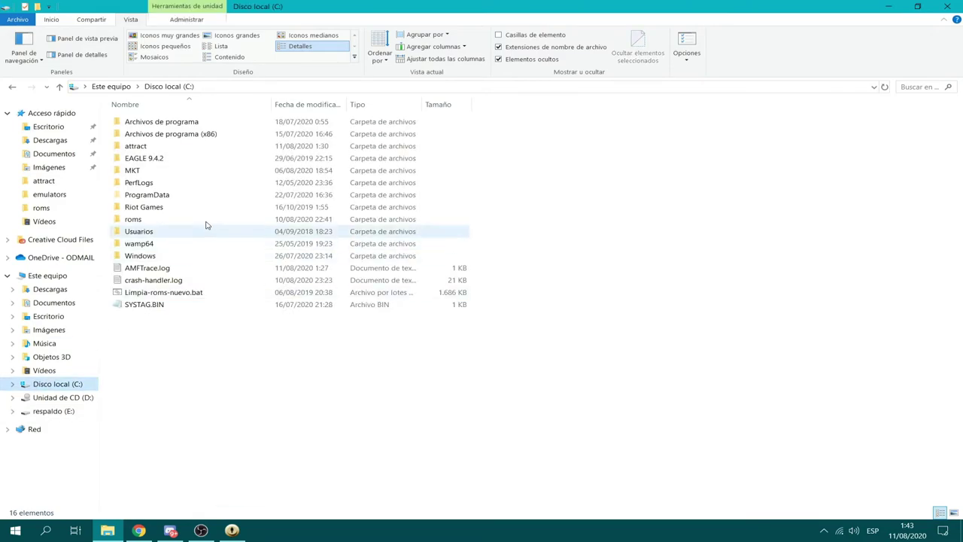
pyautogui.doubleClick(143, 149)
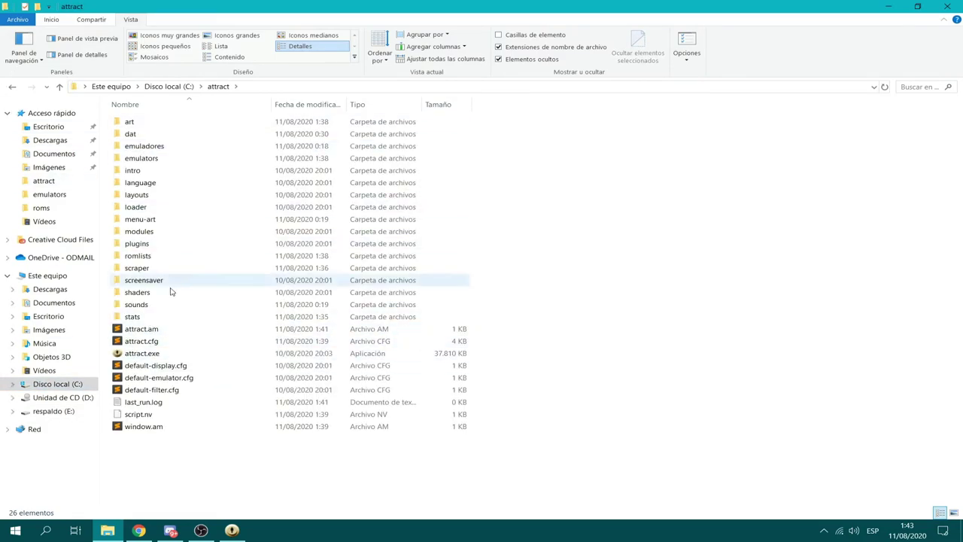
pyautogui.click(161, 367)
pyautogui.doubleClick(150, 341)
# - Replace the All and Favourites filters of the display using the arcade romlist with the copied filter definitions
pyautogui.scroll(-1, 197, 258)
pyautogui.moveTo(457, 140); pyautogui.dragTo(53, 115)
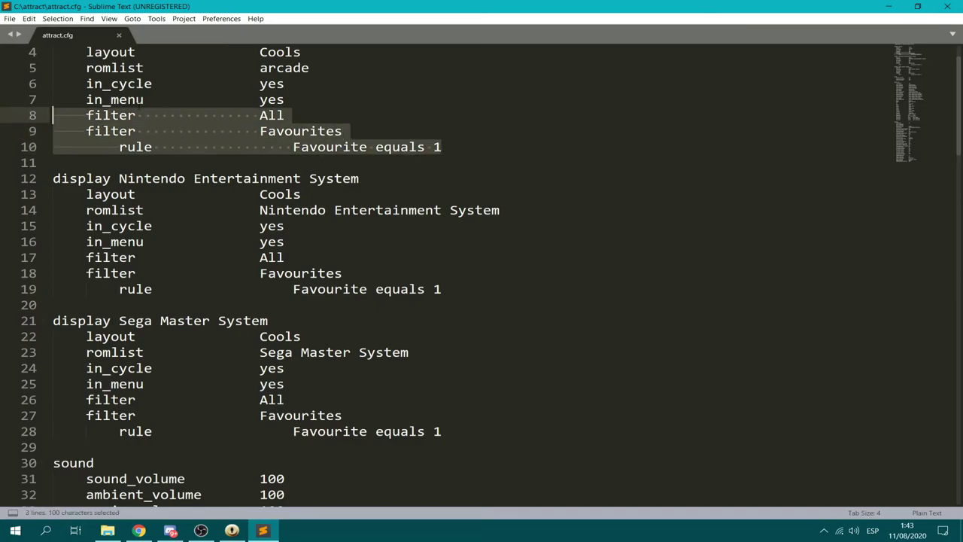
pyautogui.hotkey('ctrl', 'v')
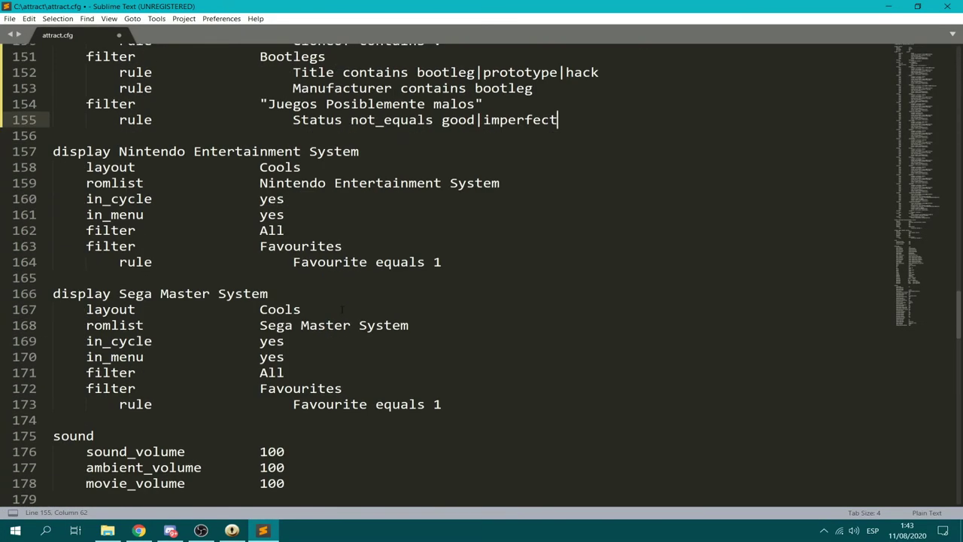
# - Replace the All and Favourites filters of the Nintendo Entertainment System and Sega Master System displays with the copied filter definitions
pyautogui.moveTo(461, 268); pyautogui.dragTo(106, 230)
pyautogui.hotkey('ctrl', 'v')
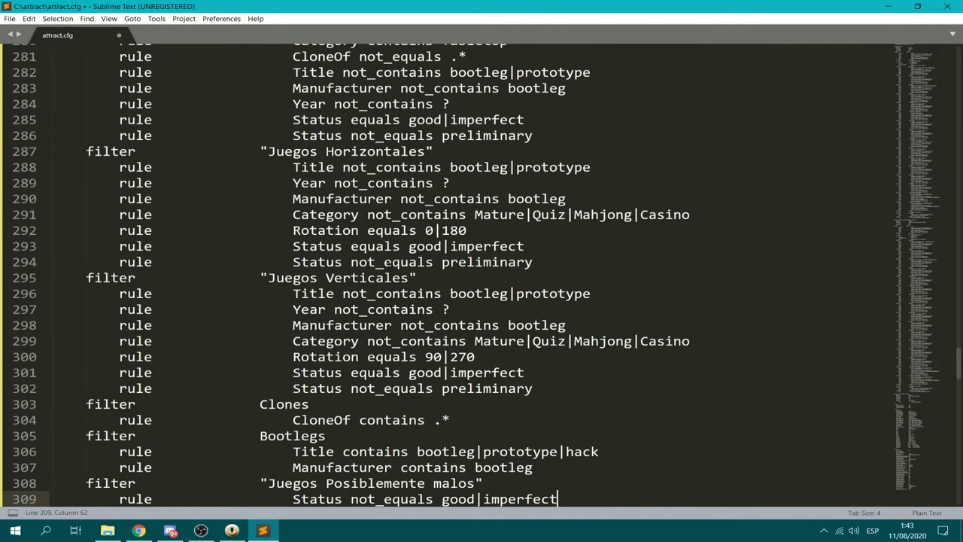
pyautogui.scroll(-9, 395, 248)
pyautogui.moveTo(456, 214); pyautogui.dragTo(2, 178)
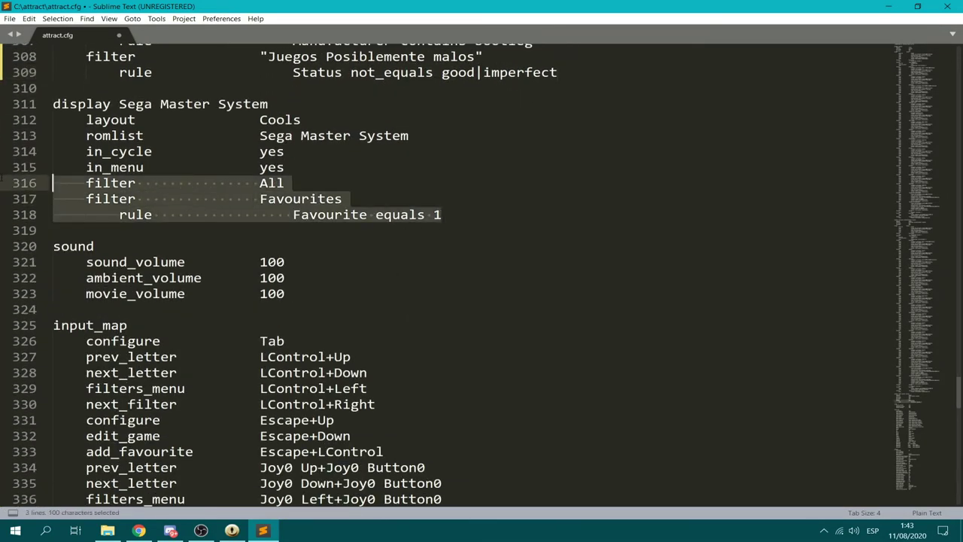
pyautogui.hotkey('ctrl', 'v')
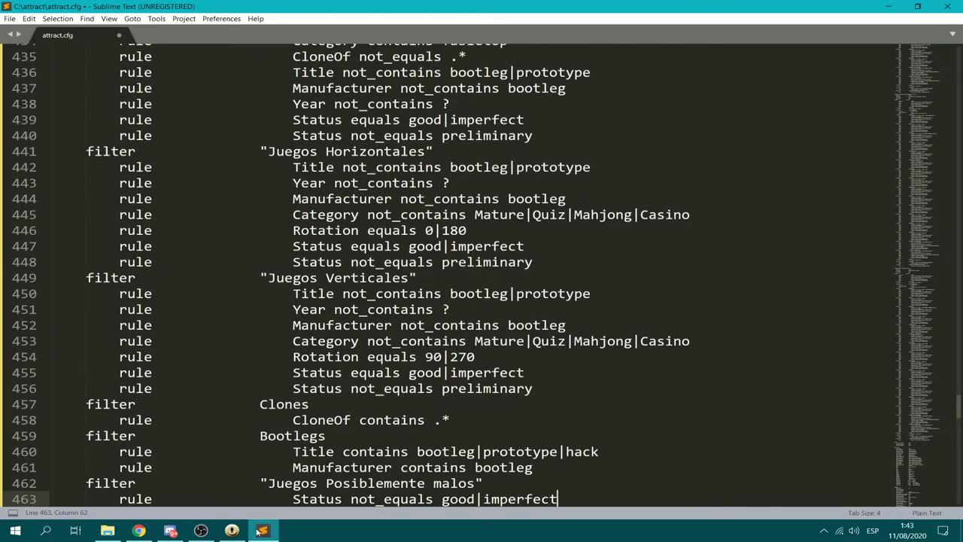
# - Exit Attract-Mode, and save and close attract.cfg to return to the attract folder in File Explorer
pyautogui.click(232, 530)
pyautogui.hotkey('alt', 'F4')
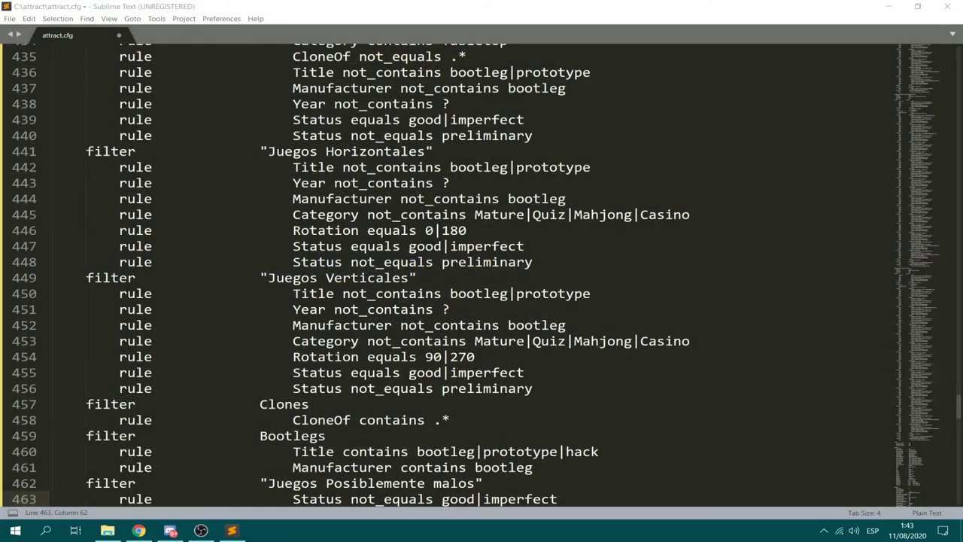
pyautogui.click(317, 199)
pyautogui.hotkey('alt', 'Tab')
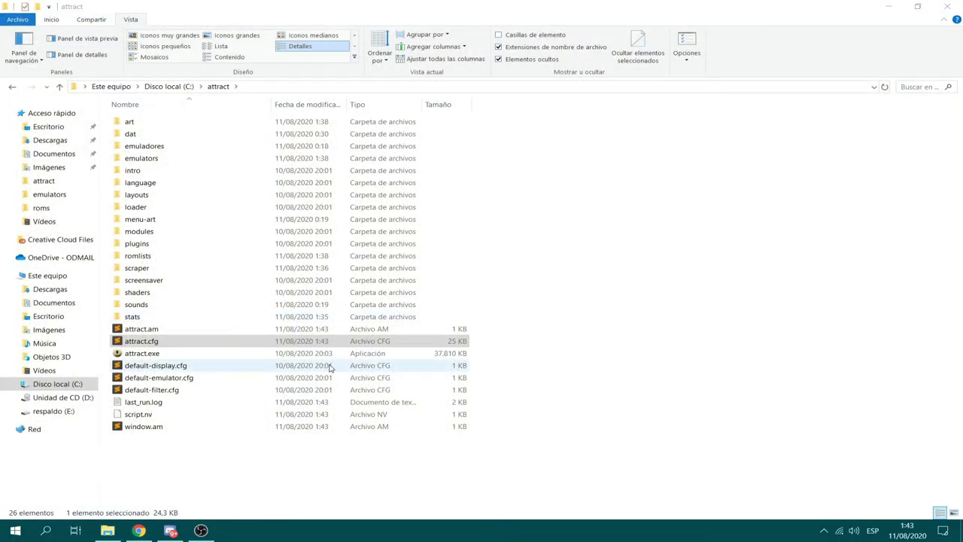
# - Launch attract.exe and open the Controles section of its configuration
pyautogui.doubleClick(211, 356)
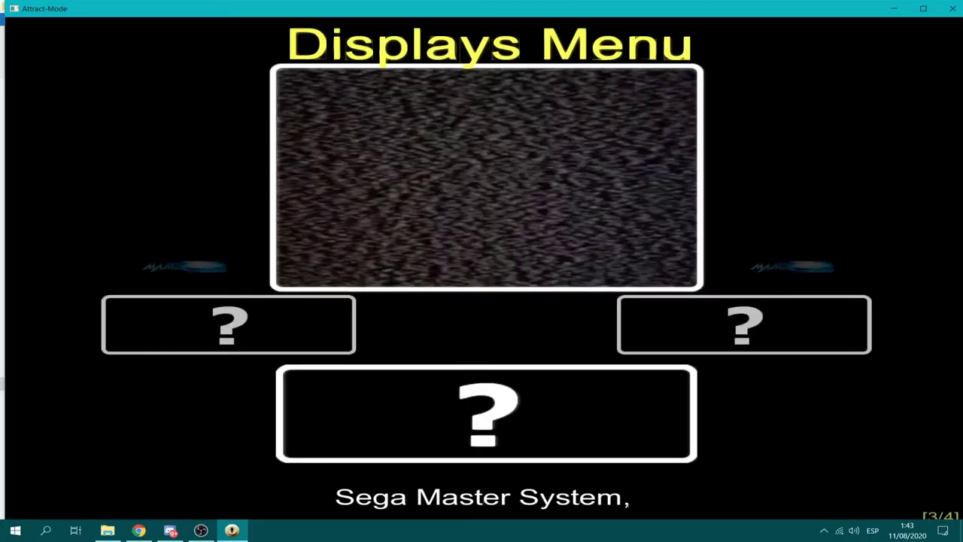
pyautogui.press('Tab')
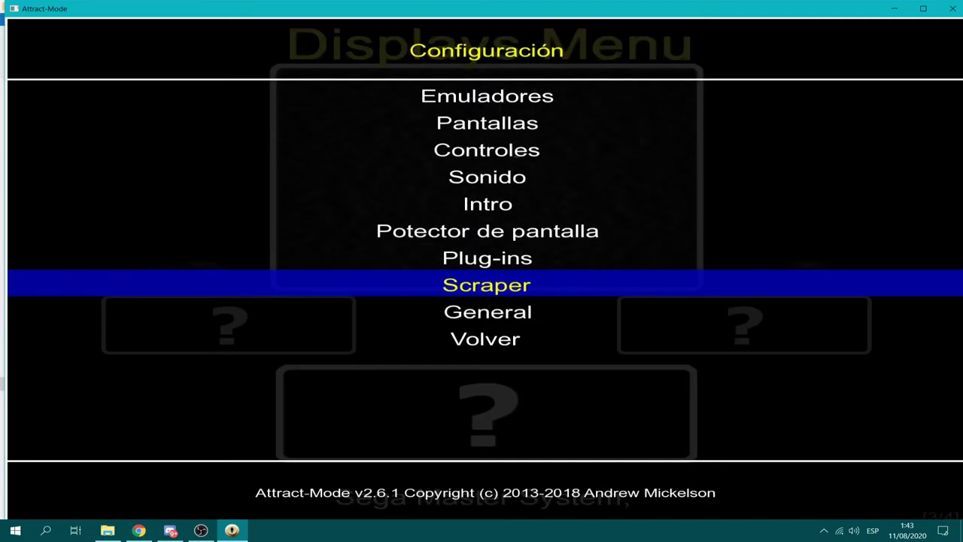
pyautogui.press('Up')
pyautogui.press('Up')
pyautogui.press('Up')
pyautogui.press('Up')
pyautogui.press('Up')
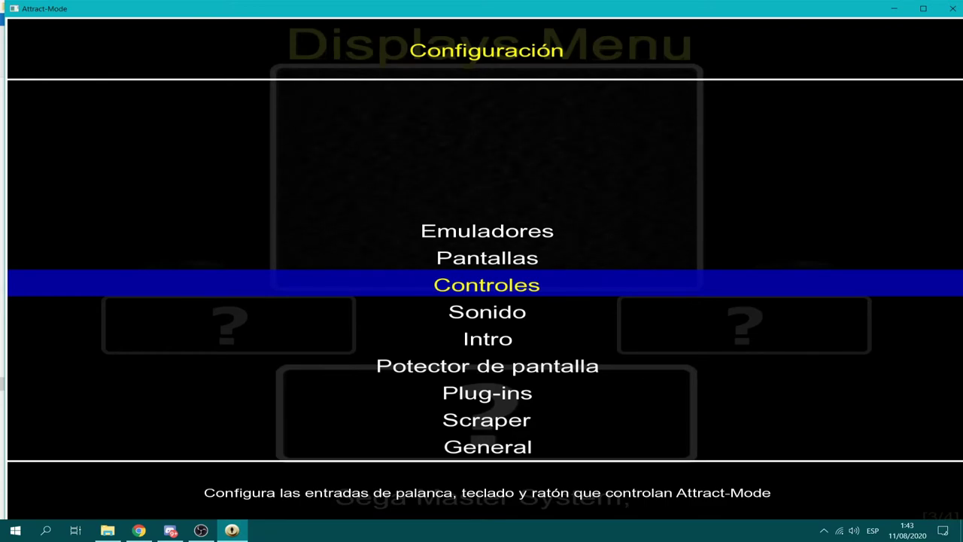
pyautogui.press('Return')
# - Replace the Joy0 Button1 assignment of the Back (Exit) control with Joy0 Button2
pyautogui.press('Up')
pyautogui.press('Up')
pyautogui.press('Up')
pyautogui.press('Up')
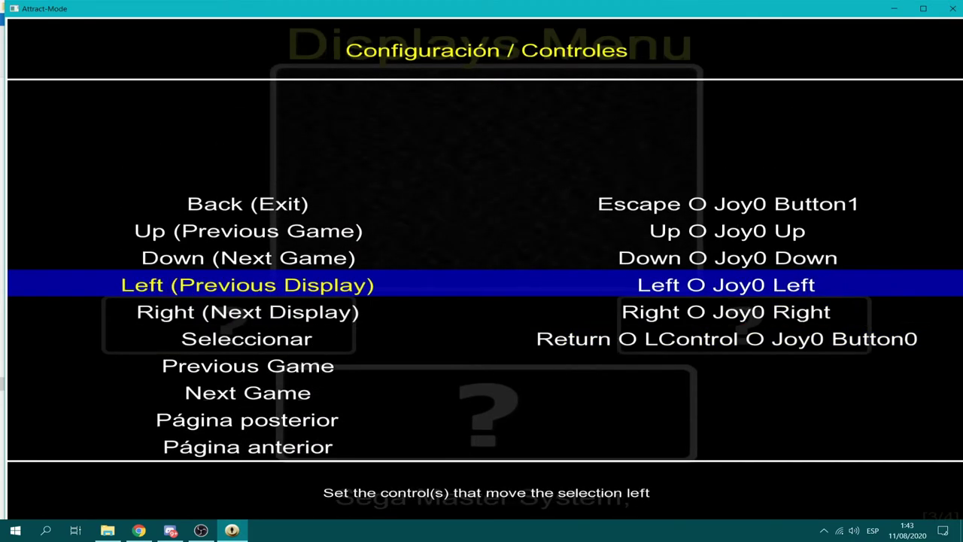
pyautogui.press('Up')
pyautogui.press('Up')
pyautogui.press('Up')
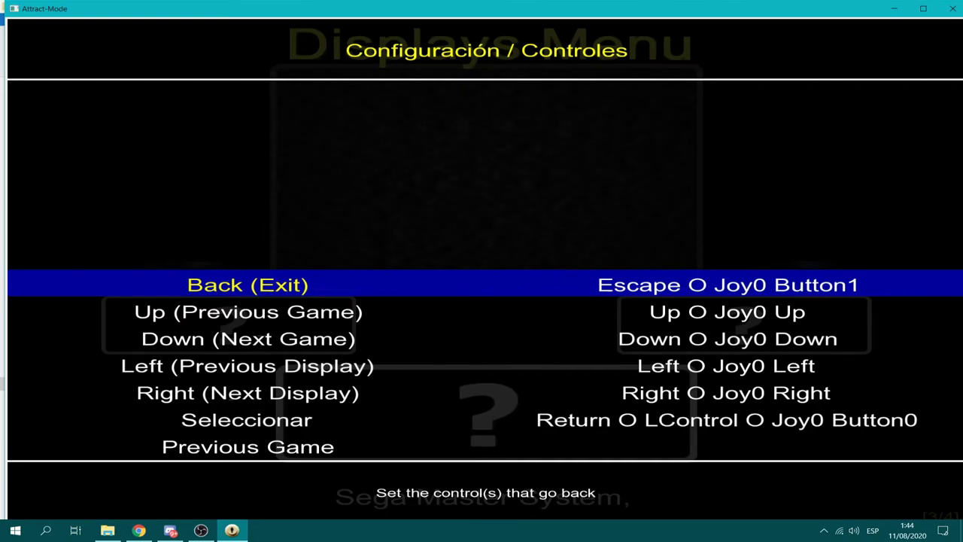
pyautogui.press('Return')
pyautogui.press('Down')
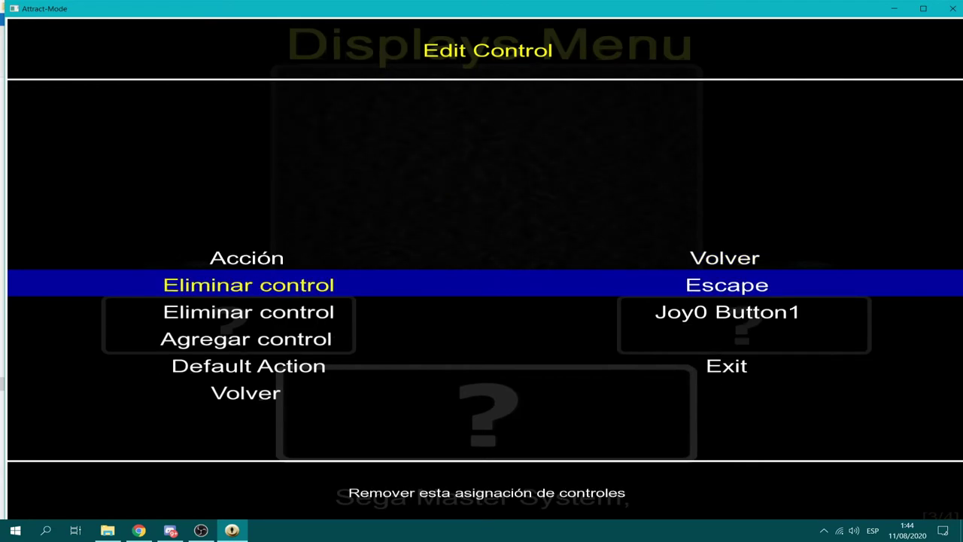
pyautogui.press('Down')
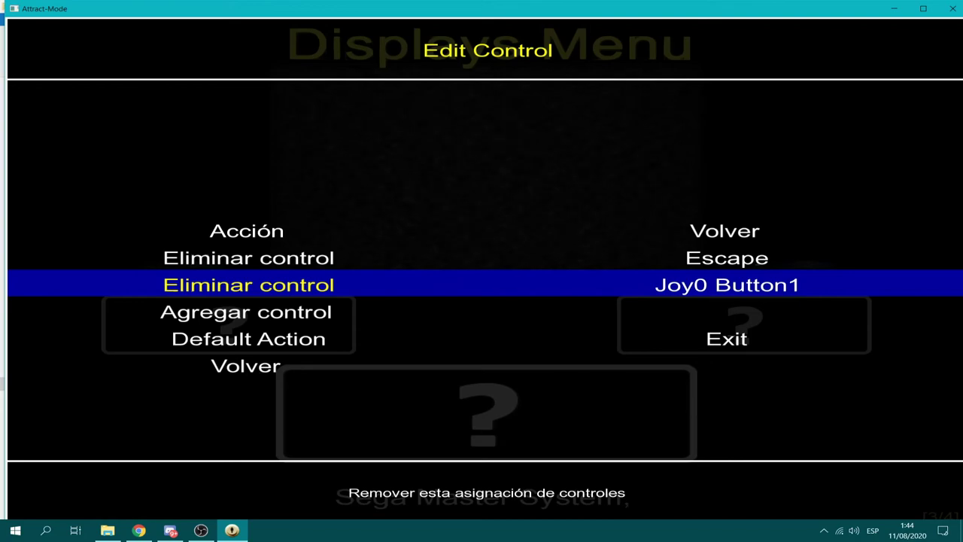
pyautogui.press('Return')
pyautogui.press('Down')
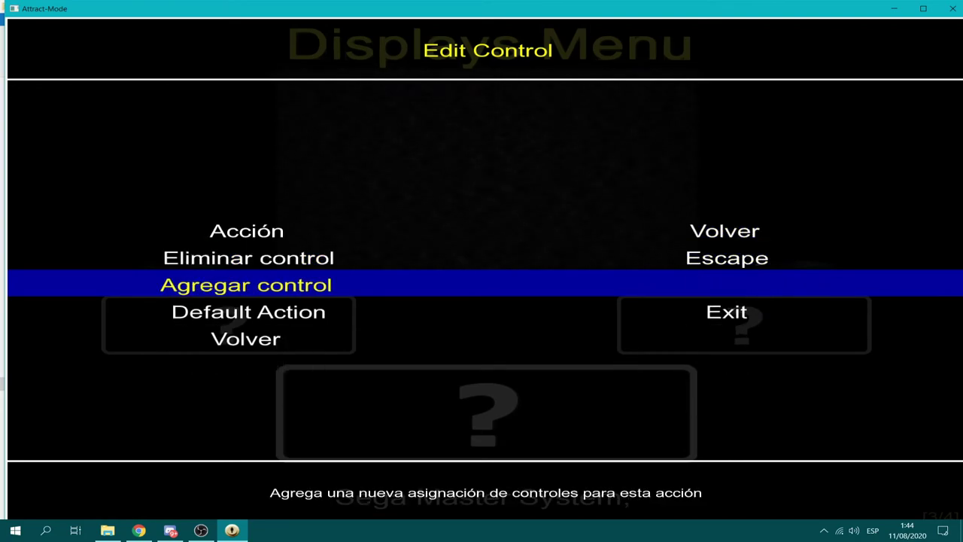
pyautogui.press('Return')
# - Add the left Alt key (LAlt) as another control for Back (Exit) and return to the controls list
pyautogui.press('Down')
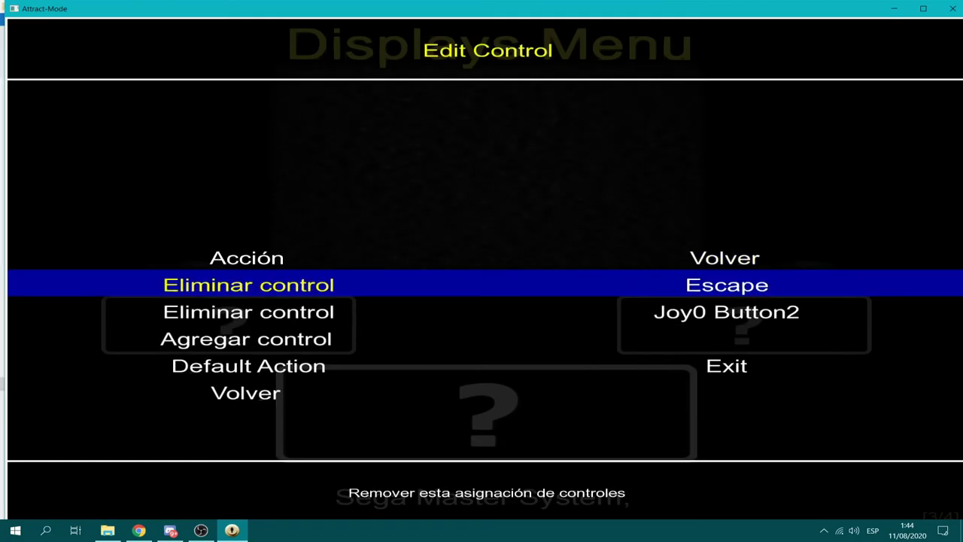
pyautogui.press('Down')
pyautogui.press('Down')
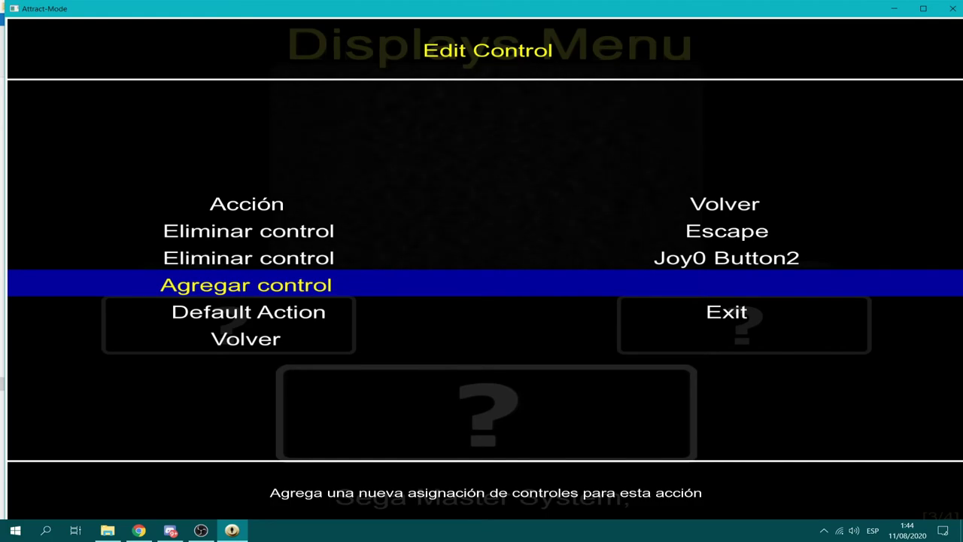
pyautogui.press('Return')
pyautogui.press('alt')
pyautogui.press('Down')
pyautogui.press('Down')
pyautogui.press('Down')
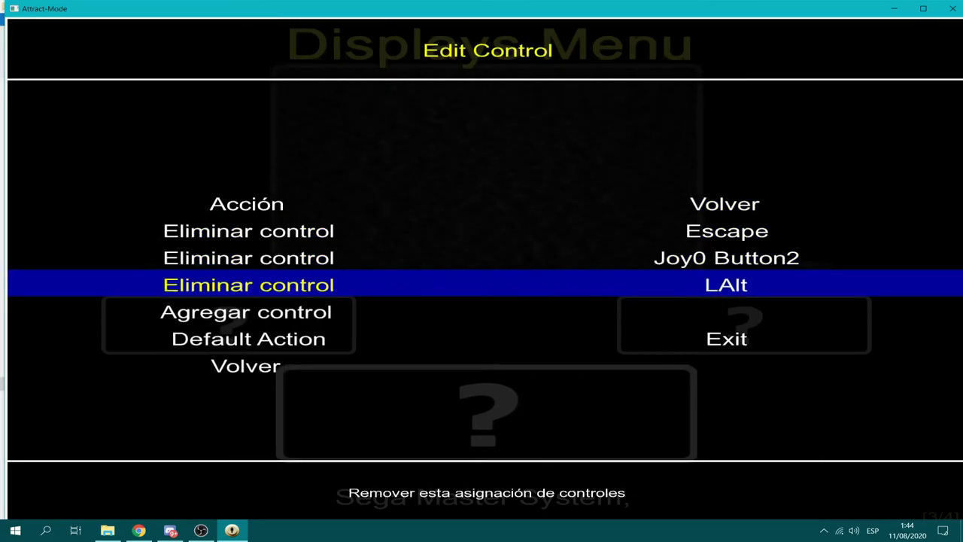
pyautogui.press('Down')
pyautogui.press('Down')
pyautogui.press('Down')
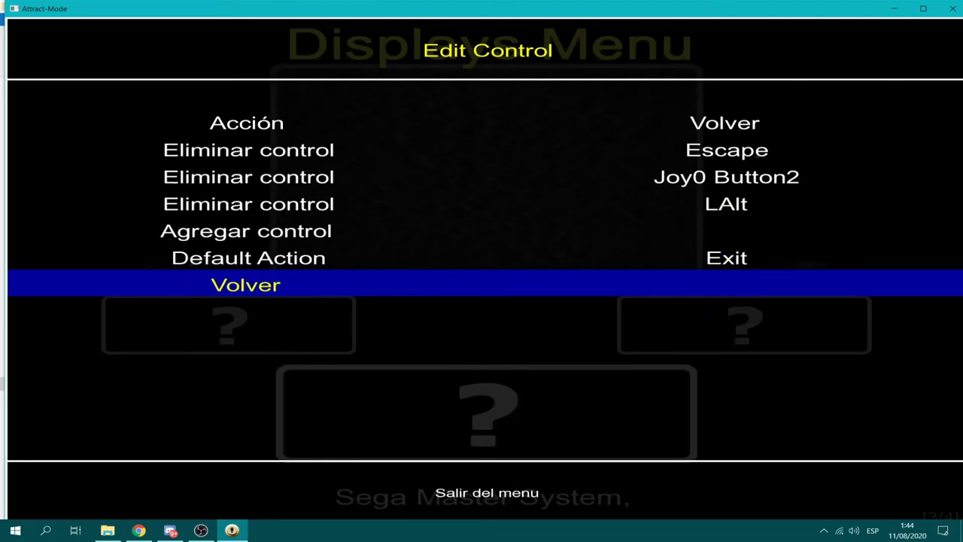
pyautogui.press('Return')
# - Open the Up (Previous Game) control and remove its Joy0 Up assignment
pyautogui.press('Down')
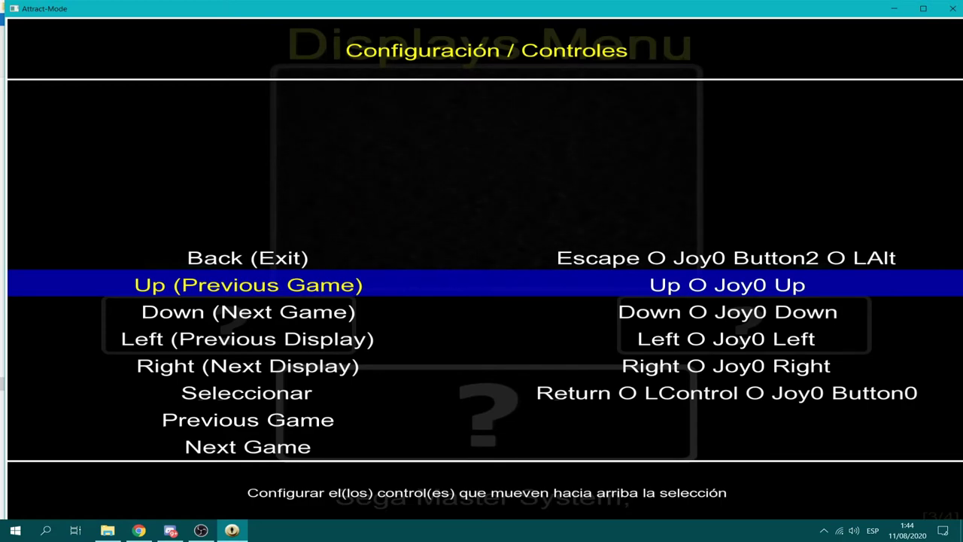
pyautogui.press('Return')
pyautogui.press('Down')
pyautogui.press('Down')
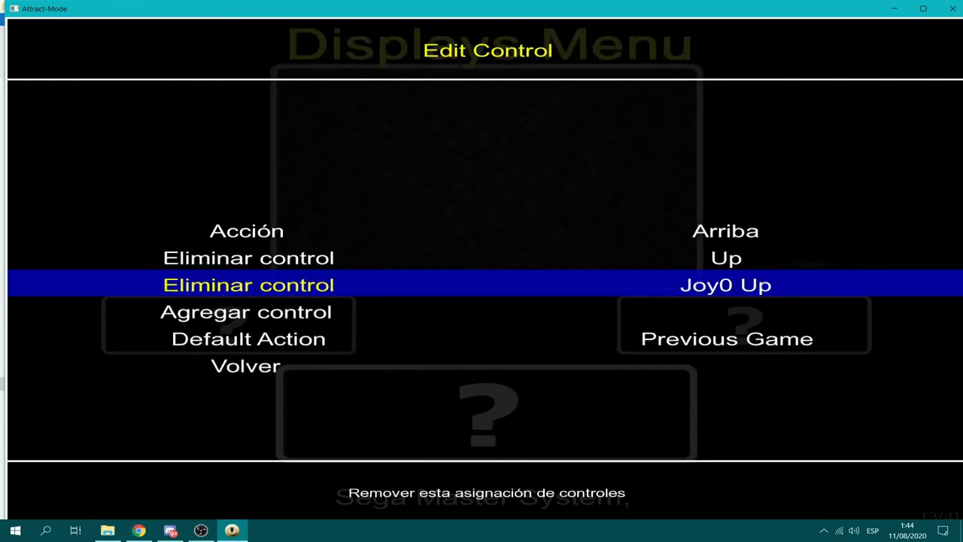
pyautogui.press('Up')
pyautogui.press('Down')
pyautogui.press('Down')
pyautogui.press('Down')
pyautogui.press('Down')
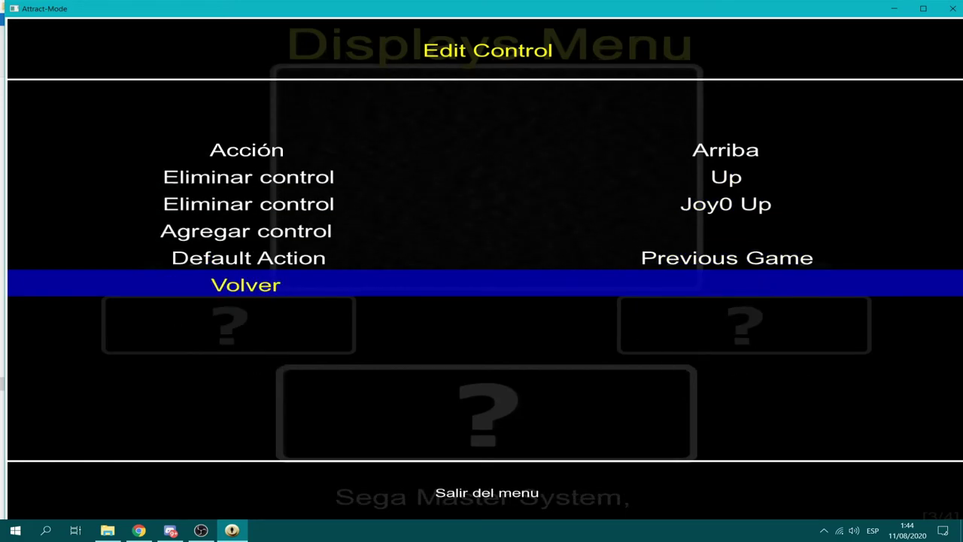
pyautogui.press('Up')
pyautogui.press('Up')
pyautogui.press('Up')
pyautogui.press('Return')
# - Add Joy0 PovYpos as a new control for the Up action
pyautogui.press('Down')
pyautogui.press('Down')
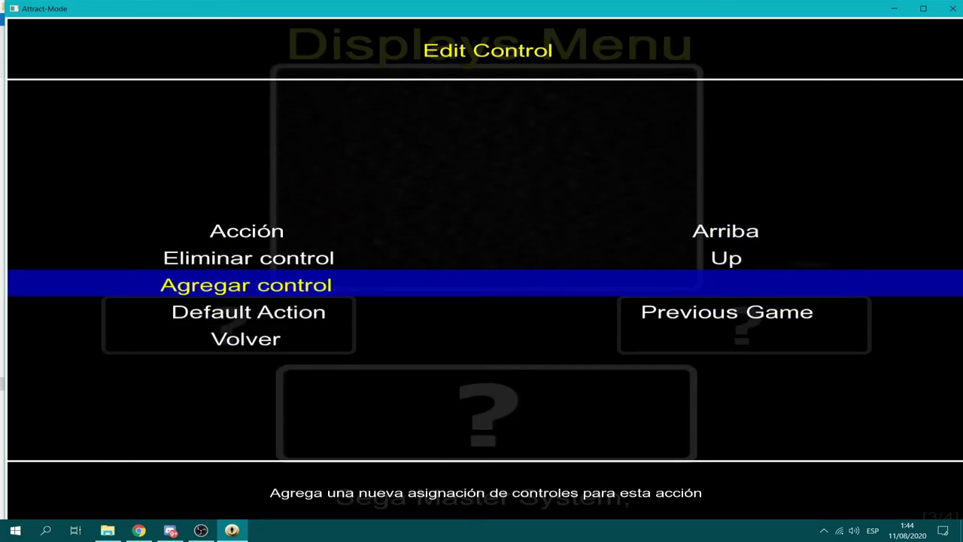
pyautogui.press('Return')
# - Add Joy0 Up back as a control for the Up action
pyautogui.press('Down')
pyautogui.press('Down')
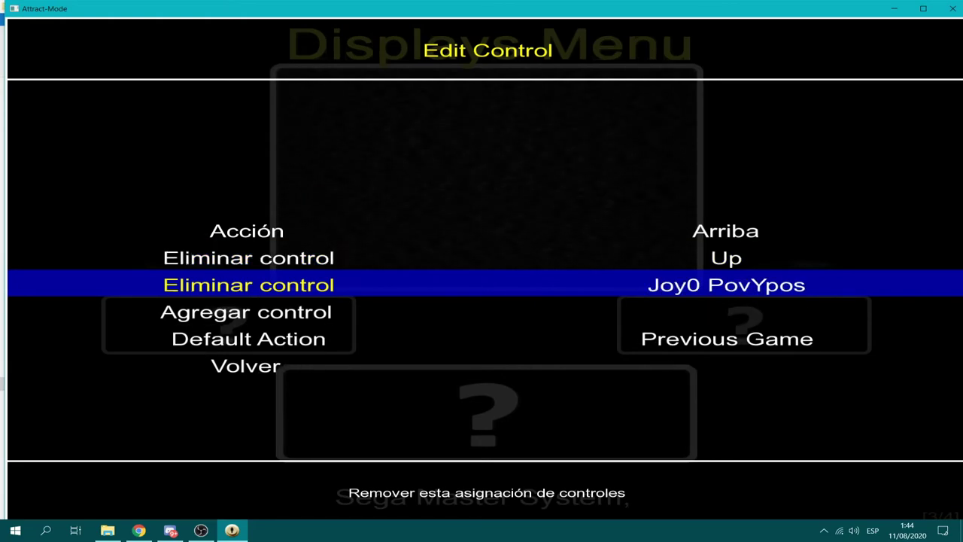
pyautogui.press('Down')
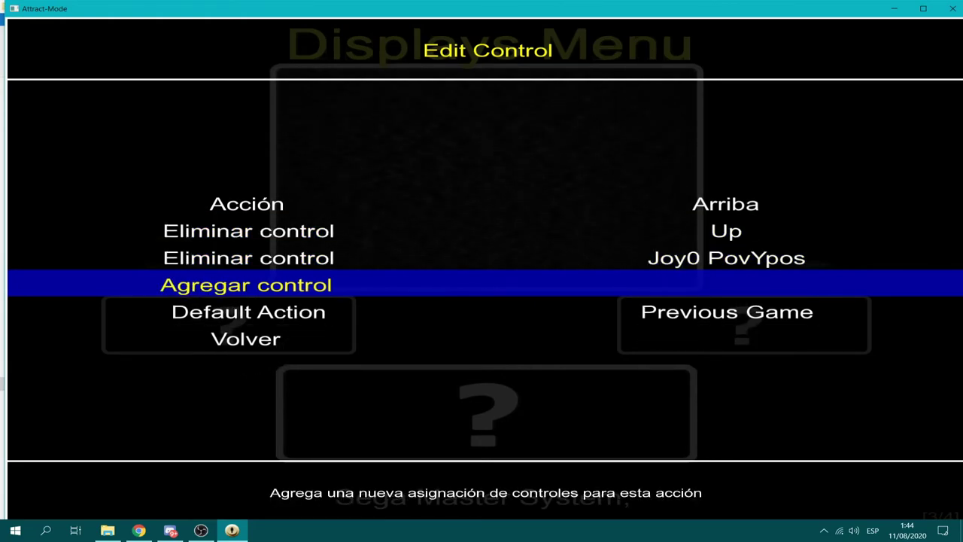
pyautogui.press('Return')
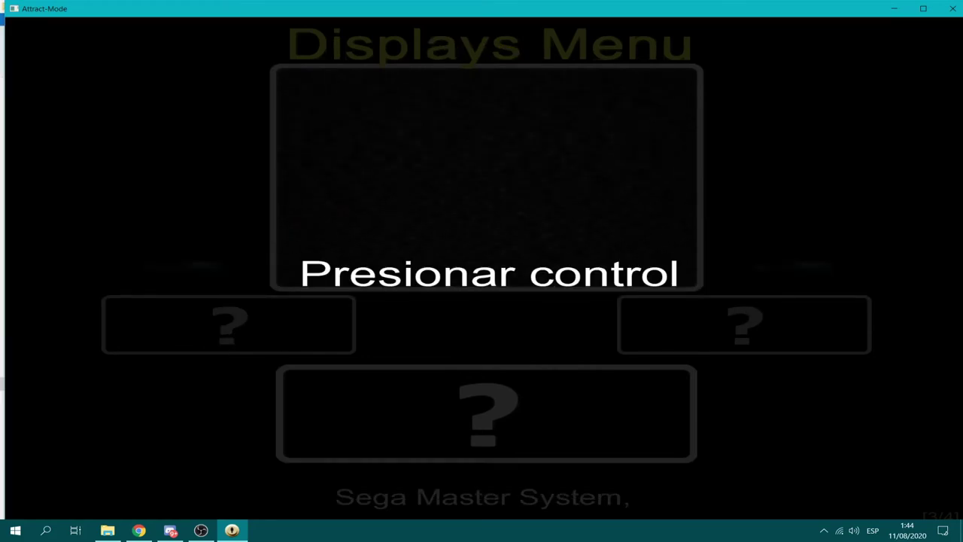
# - Remove the Joy0 PovYpos assignment from the Up action
pyautogui.press('Down')
pyautogui.press('Down')
pyautogui.press('Down')
pyautogui.press('Up')
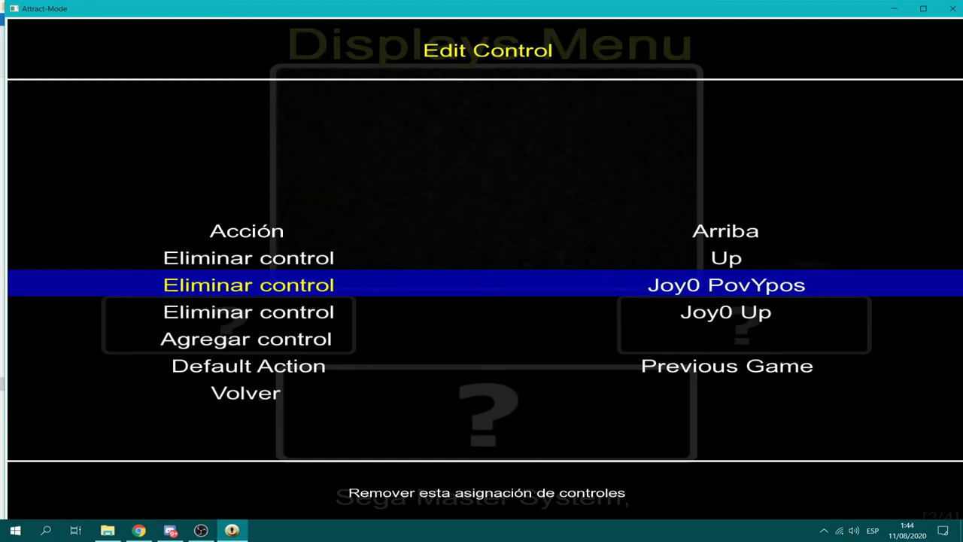
pyautogui.press('Return')
# - Add Joy0 PovYpos to the Up action after Joy0 Up and return to the controls list
pyautogui.press('Down')
pyautogui.press('Down')
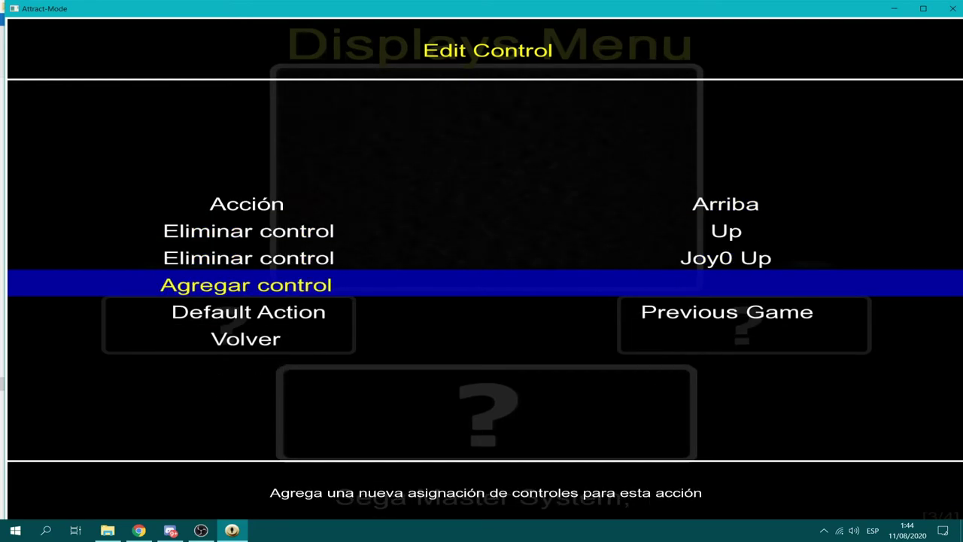
pyautogui.press('Return')
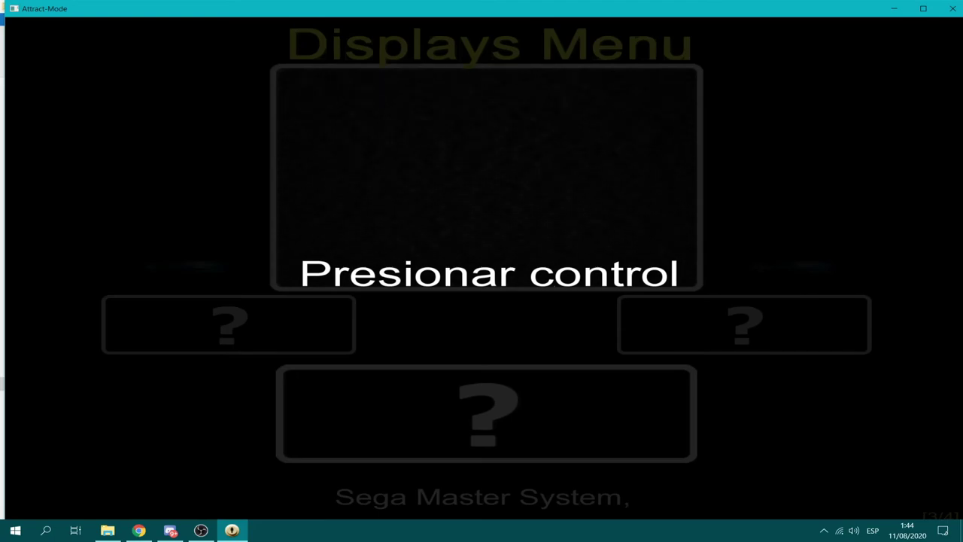
pyautogui.press('Up')
pyautogui.press('Down')
pyautogui.press('Up')
pyautogui.press('Up')
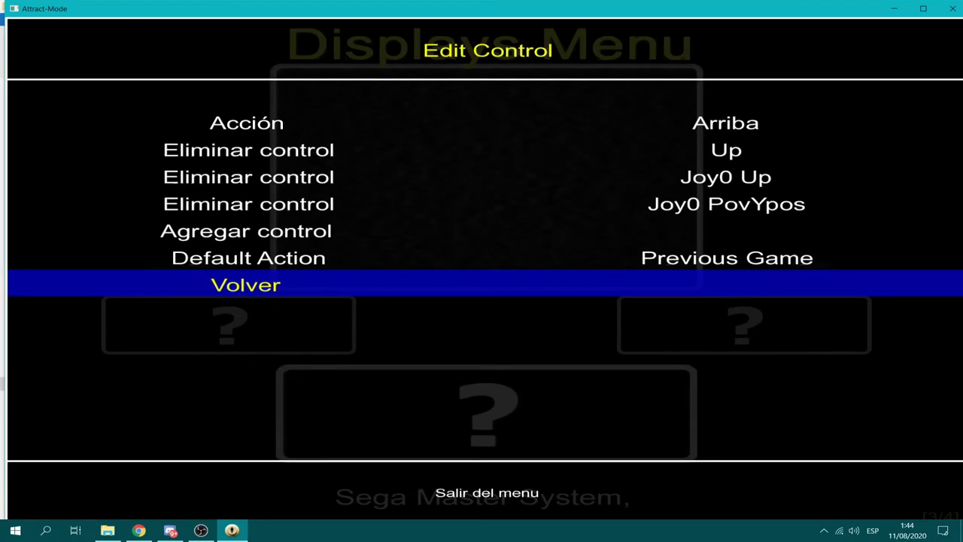
pyautogui.press('Return')
# - Add Joy0 PovYneg as a control for Down (Next Game) and return to the controls list
pyautogui.press('Down')
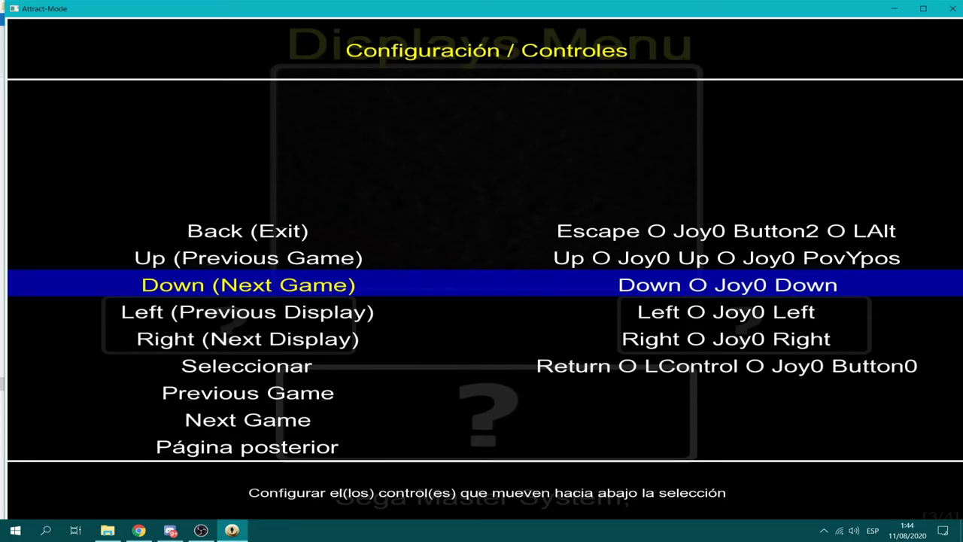
pyautogui.press('Return')
pyautogui.press('Down')
pyautogui.press('Down')
pyautogui.press('Down')
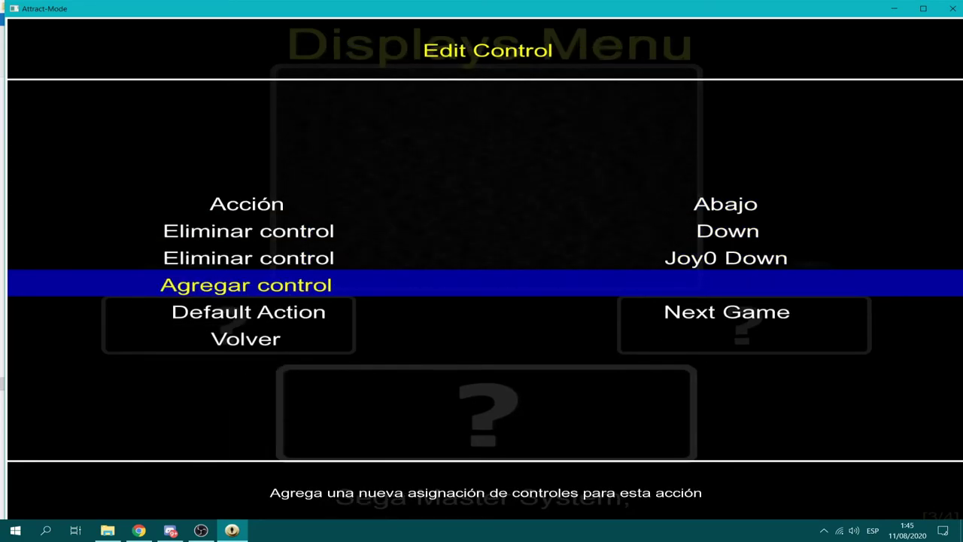
pyautogui.press('Return')
pyautogui.press('Down')
pyautogui.press('Down')
pyautogui.press('Down')
pyautogui.press('Down')
pyautogui.press('Down')
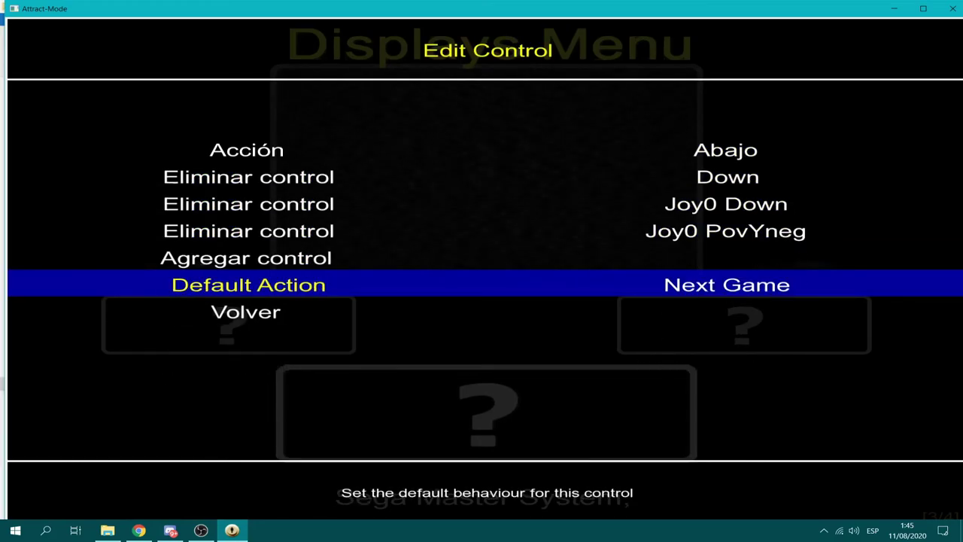
pyautogui.press('Down')
pyautogui.press('Return')
# - Add Joy0 PovXneg as a control for Left (Previous Display) and return to the controls list
pyautogui.press('Down')
pyautogui.press('Return')
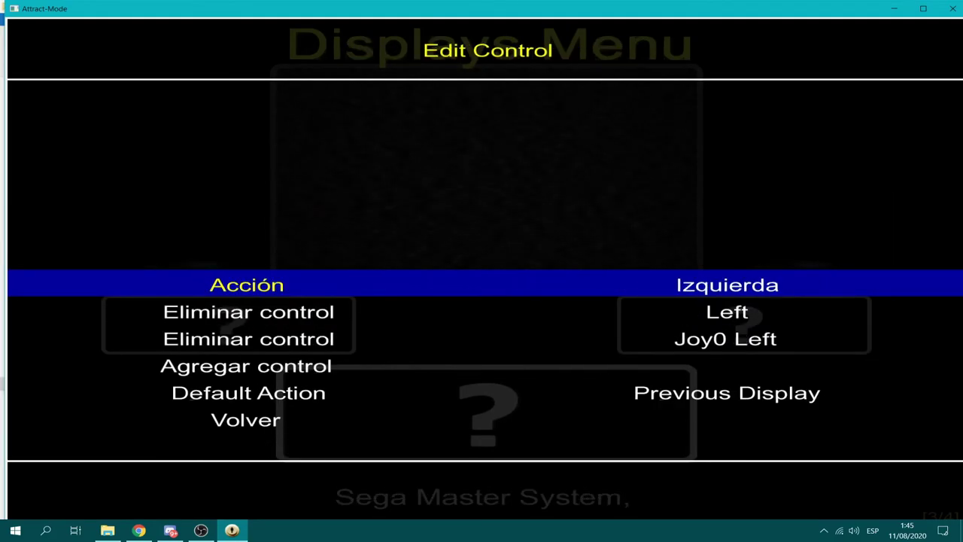
pyautogui.press('Down')
pyautogui.press('Down')
pyautogui.press('Down')
pyautogui.press('Return')
pyautogui.press('Down')
pyautogui.press('Down')
pyautogui.press('Down')
pyautogui.press('Down')
pyautogui.press('Down')
pyautogui.press('Down')
pyautogui.press('Return')
# - Add Joy0 PovXpos as a control for Right (Next Display)
pyautogui.press('Down')
pyautogui.press('Down')
pyautogui.press('Up')
pyautogui.press('Return')
pyautogui.press('Down')
pyautogui.press('Down')
pyautogui.press('Down')
pyautogui.press('Return')
pyautogui.press('Down')
pyautogui.press('Down')
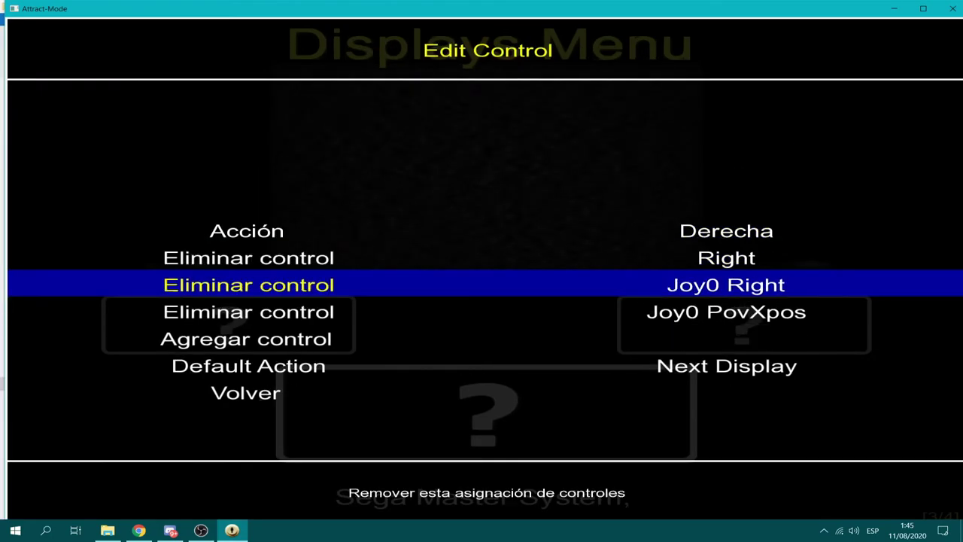
# - Set the Right control's default action to blank and return to the controls list
pyautogui.press('Down')
pyautogui.press('Down')
pyautogui.press('Down')
pyautogui.press('Return')
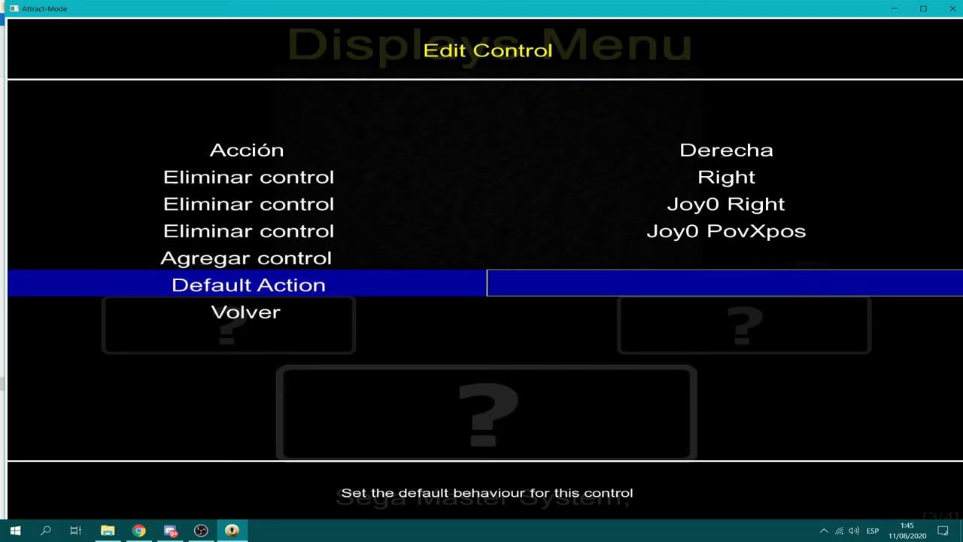
pyautogui.press('Return')
pyautogui.press('Up')
pyautogui.press('Return')
# - Set the default action of the Izquierda (Left) control to blank and return to the controls list
pyautogui.press('Down')
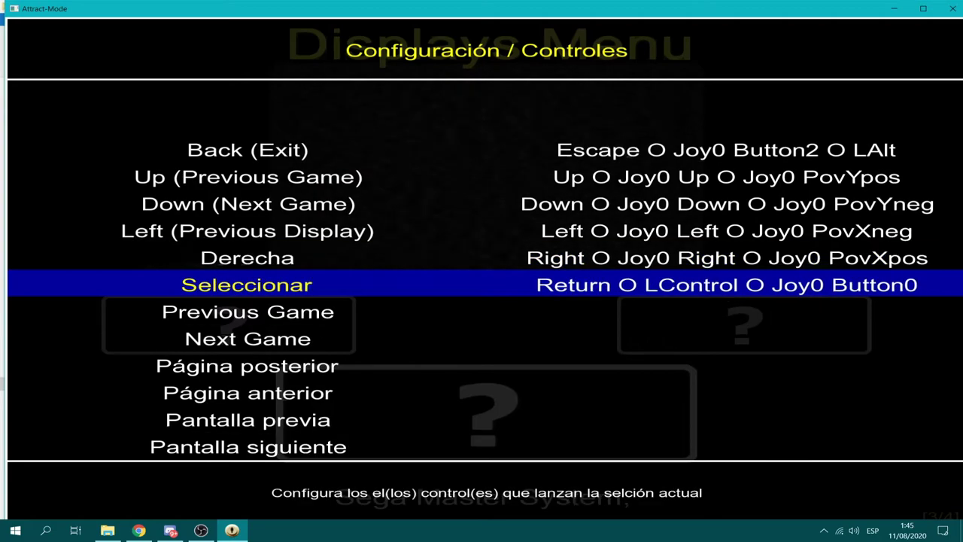
pyautogui.press('Up')
pyautogui.press('Up')
pyautogui.press('Return')
pyautogui.press('Down')
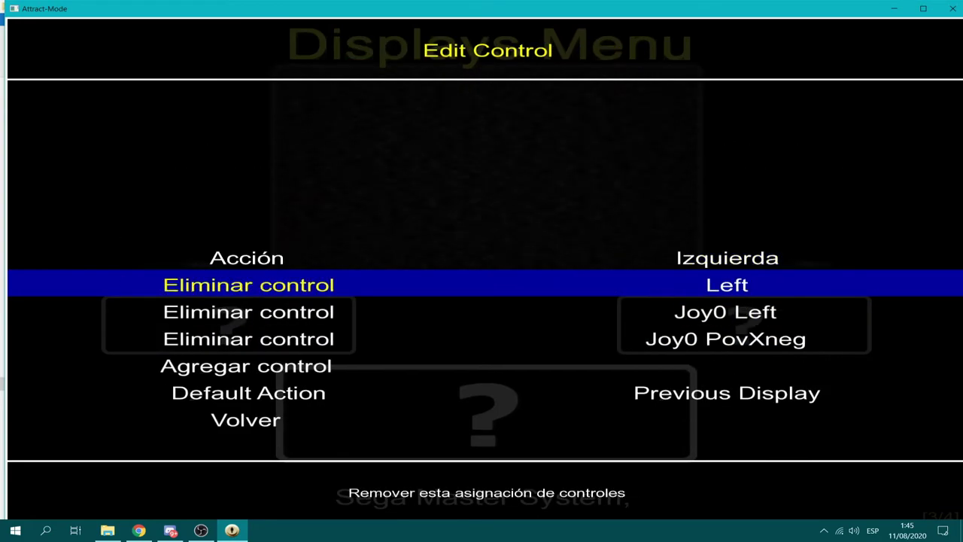
pyautogui.press('Down')
pyautogui.press('Down')
pyautogui.press('Down')
pyautogui.press('Down')
pyautogui.press('Return')
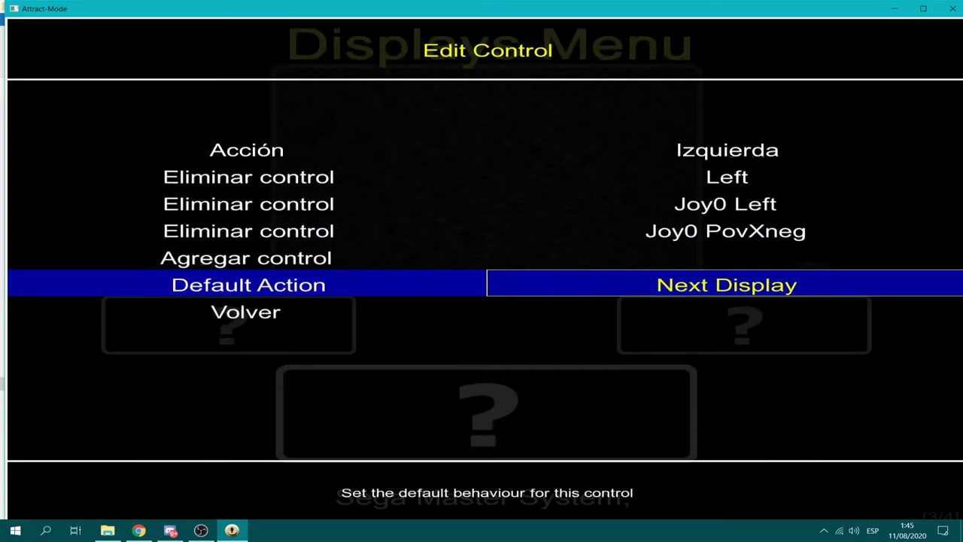
pyautogui.press('Down')
pyautogui.press('Down')
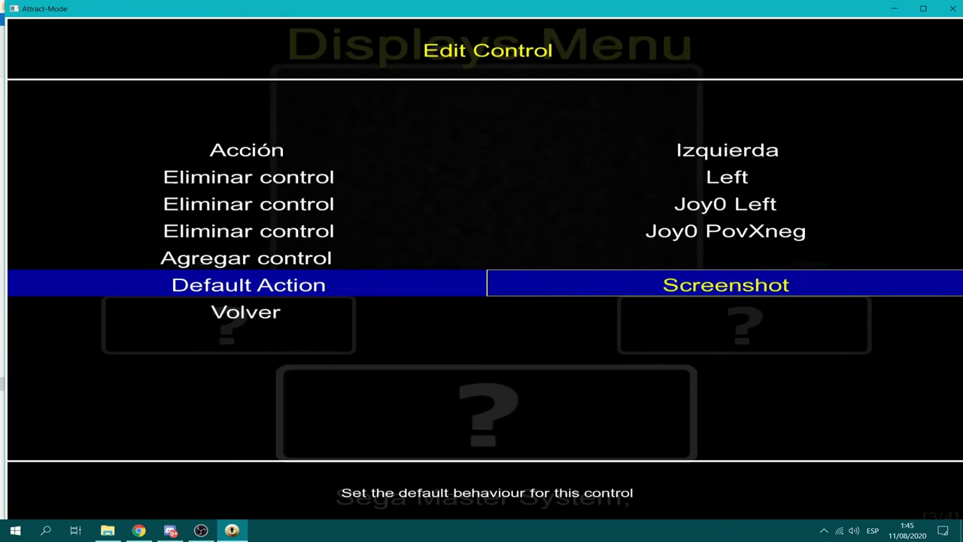
pyautogui.press('Up')
pyautogui.press('Up')
pyautogui.press('Up')
pyautogui.press('Up')
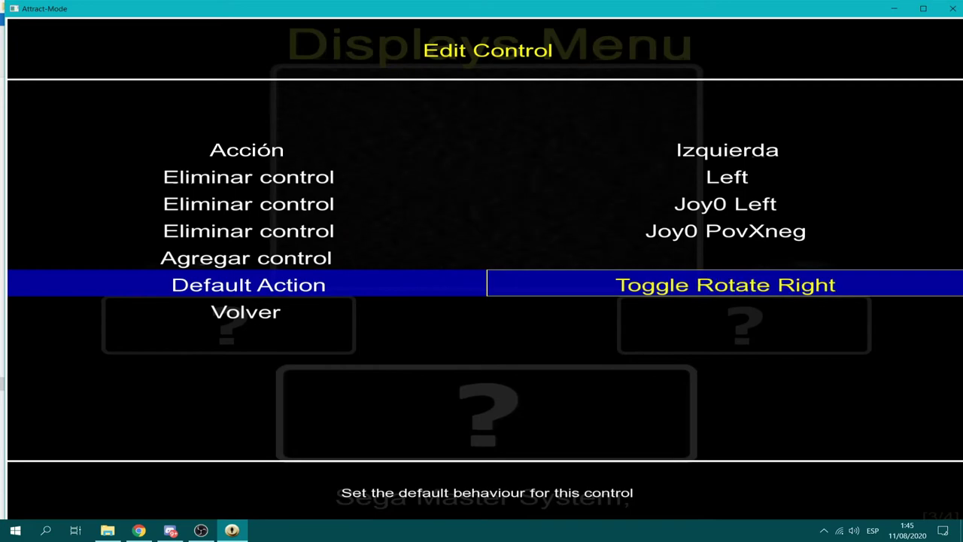
pyautogui.press('Up')
pyautogui.press('Up')
pyautogui.press('Up')
pyautogui.press('Up')
pyautogui.press('Up')
pyautogui.press('Up')
pyautogui.press('Up')
pyautogui.press('Up')
pyautogui.press('Up')
pyautogui.press('Up')
pyautogui.press('Up')
pyautogui.press('Up')
pyautogui.press('Up')
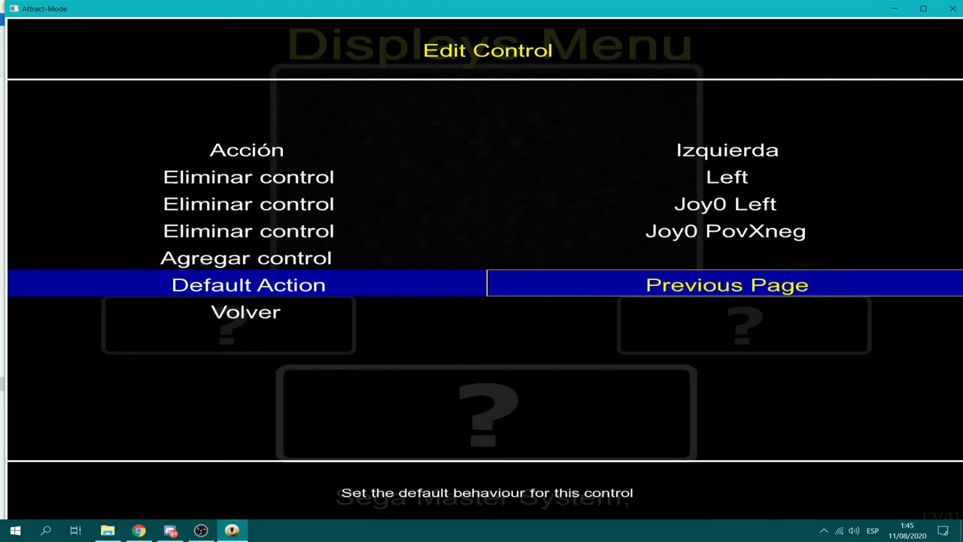
pyautogui.press('Return')
pyautogui.press('Up')
pyautogui.press('Up')
pyautogui.press('Up')
pyautogui.press('Up')
pyautogui.press('Up')
pyautogui.press('Up')
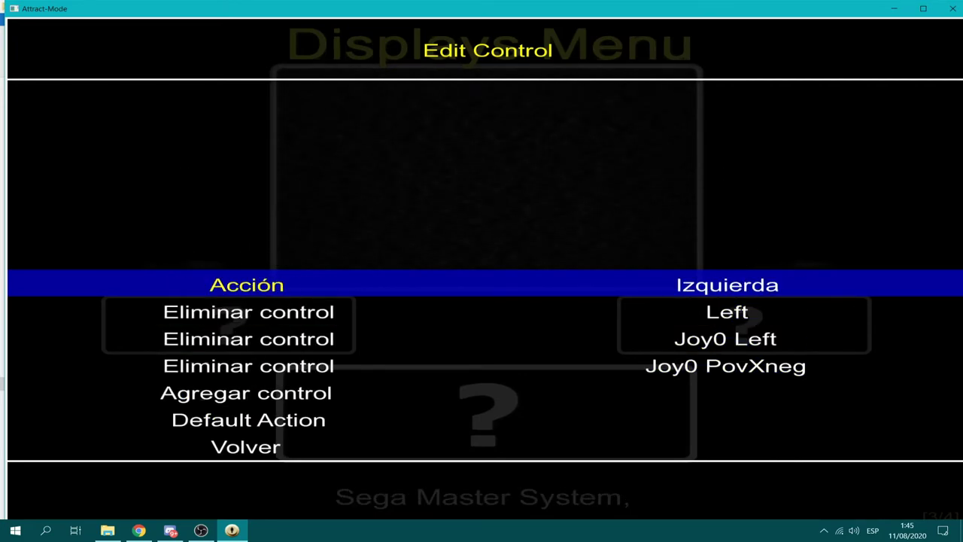
pyautogui.press('Return')
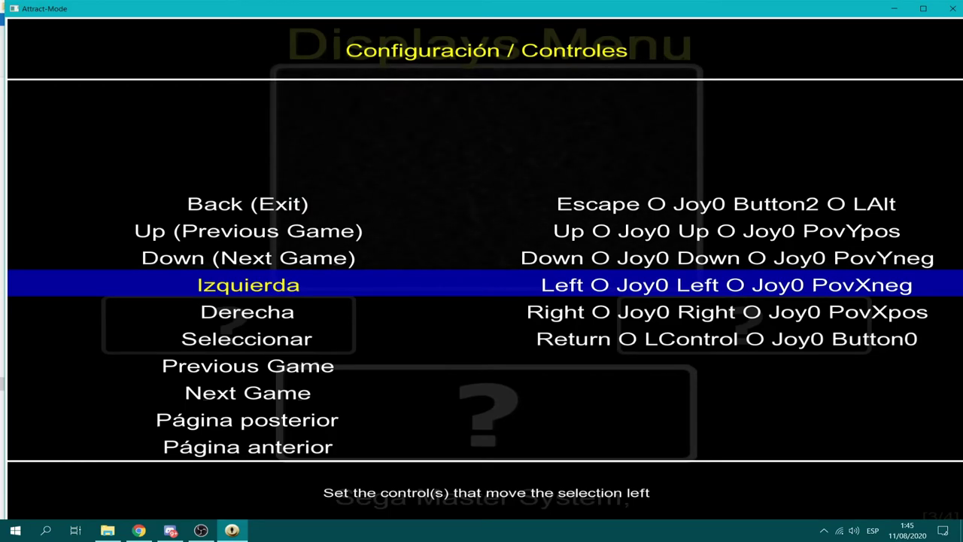
# - Set the default action of the Derecha (Right) control to Next Letter and return to the controls list
pyautogui.press('Down')
pyautogui.press('Down')
pyautogui.press('Down')
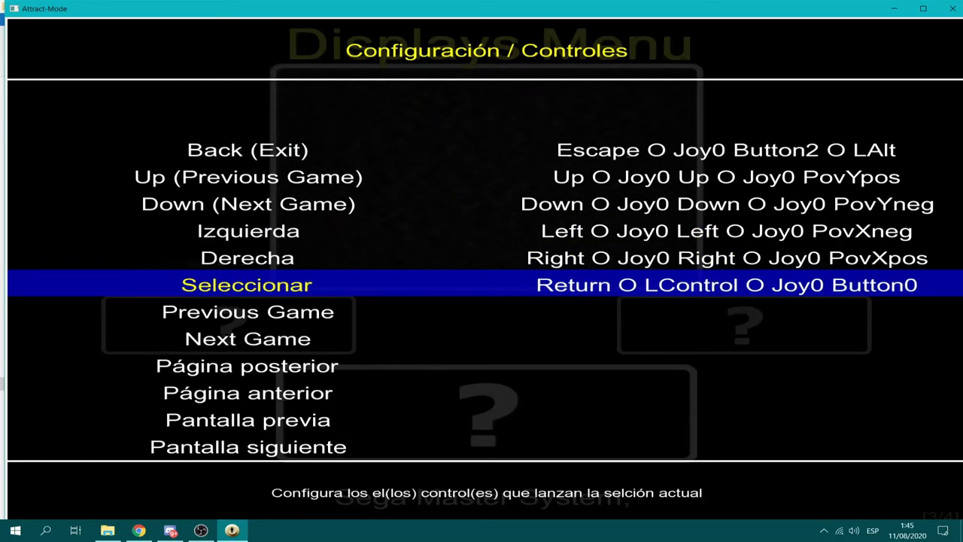
pyautogui.press('Up')
pyautogui.press('Up')
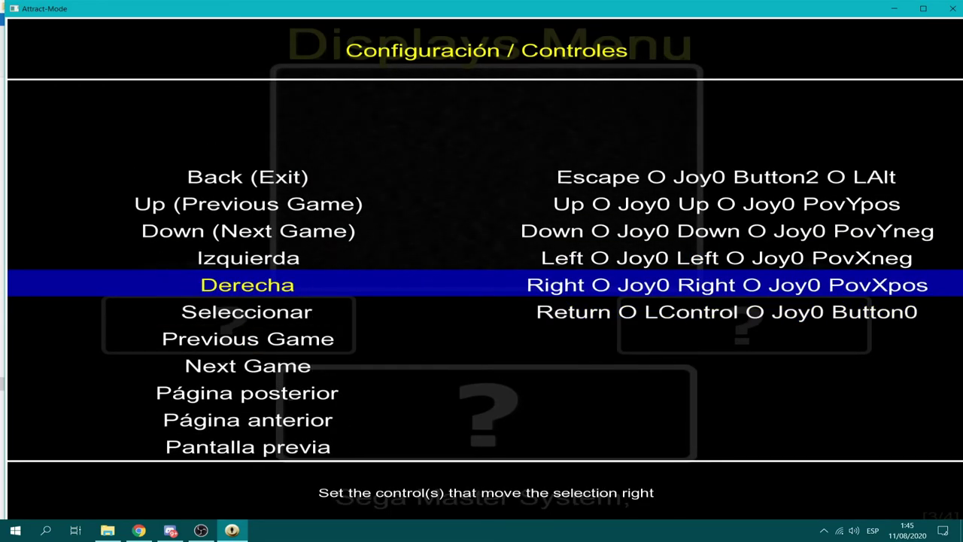
pyautogui.press('Up')
pyautogui.press('Down')
pyautogui.press('Return')
pyautogui.press('Down')
pyautogui.press('Down')
pyautogui.press('Down')
pyautogui.press('Down')
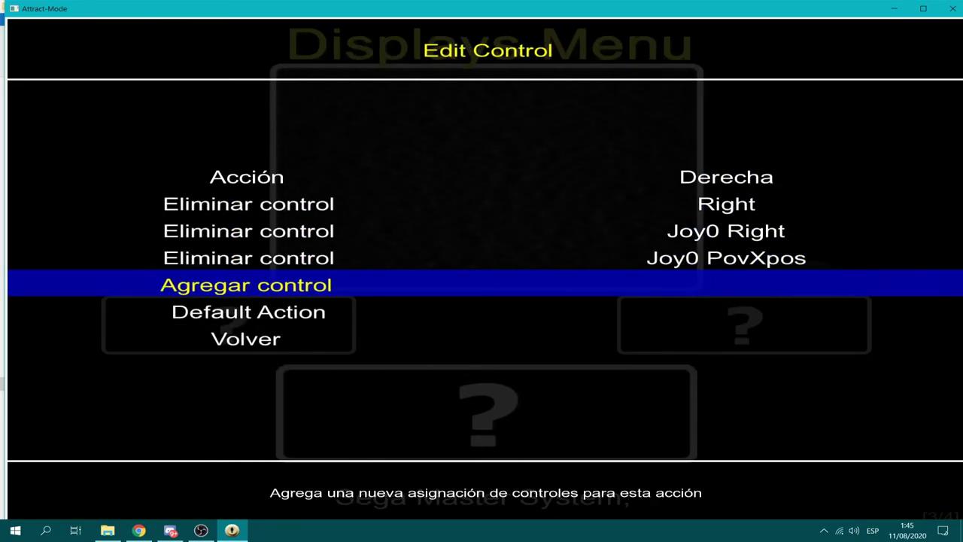
pyautogui.press('Return')
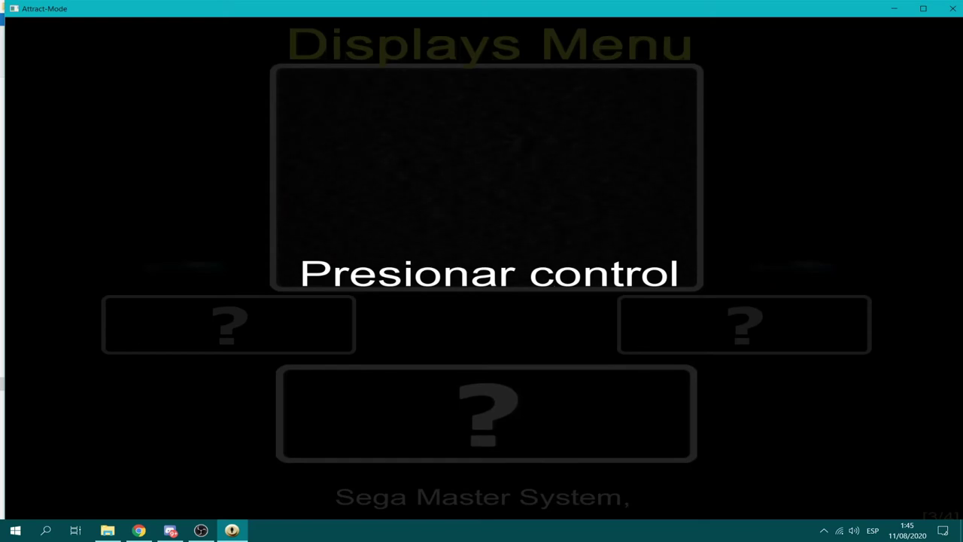
pyautogui.press('Return')
pyautogui.press('Return')
pyautogui.press('Down')
pyautogui.press('Down')
pyautogui.press('Down')
pyautogui.press('Down')
pyautogui.press('Down')
pyautogui.press('Down')
pyautogui.press('Down')
pyautogui.press('Down')
pyautogui.press('Down')
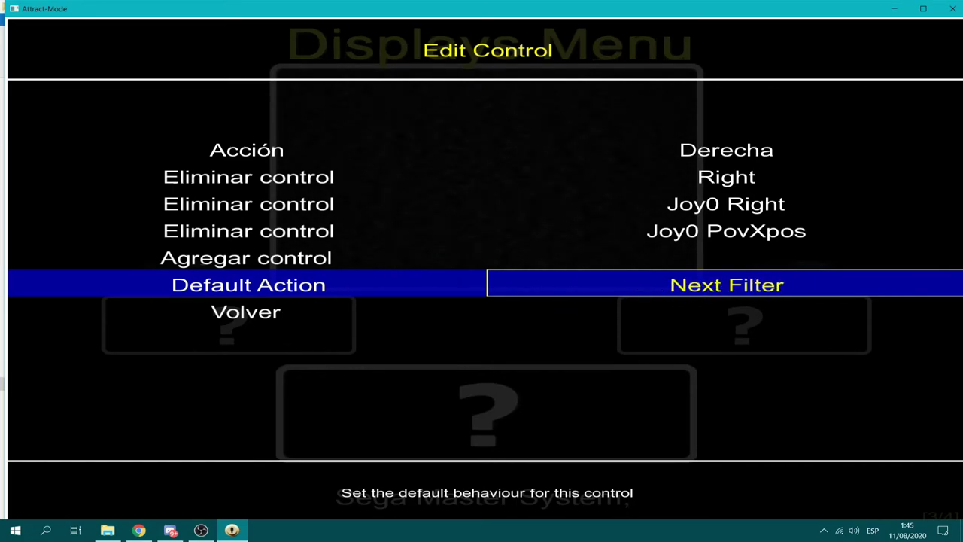
pyautogui.press('Down')
pyautogui.press('Down')
pyautogui.press('Down')
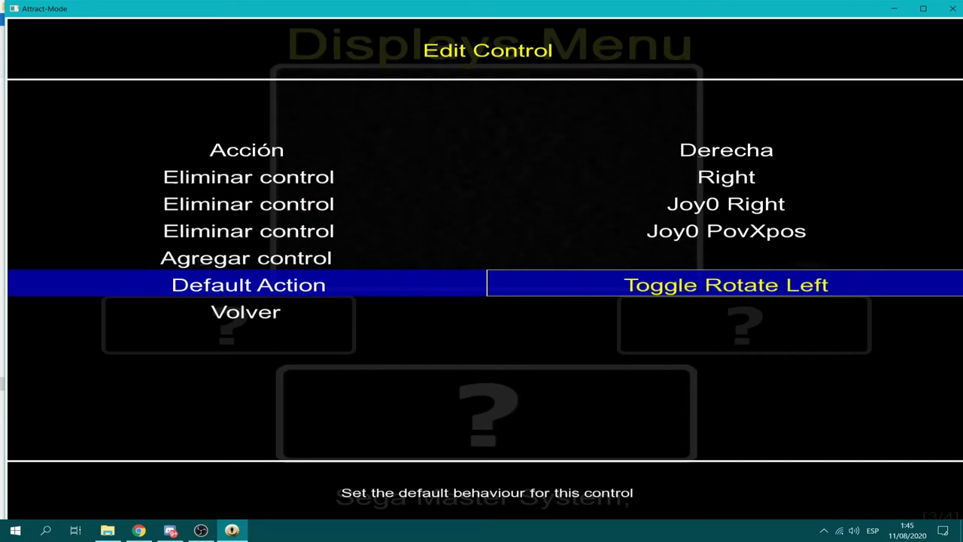
pyautogui.press('Down')
pyautogui.press('Down')
pyautogui.press('Down')
pyautogui.press('Down')
pyautogui.press('Down')
pyautogui.press('Down')
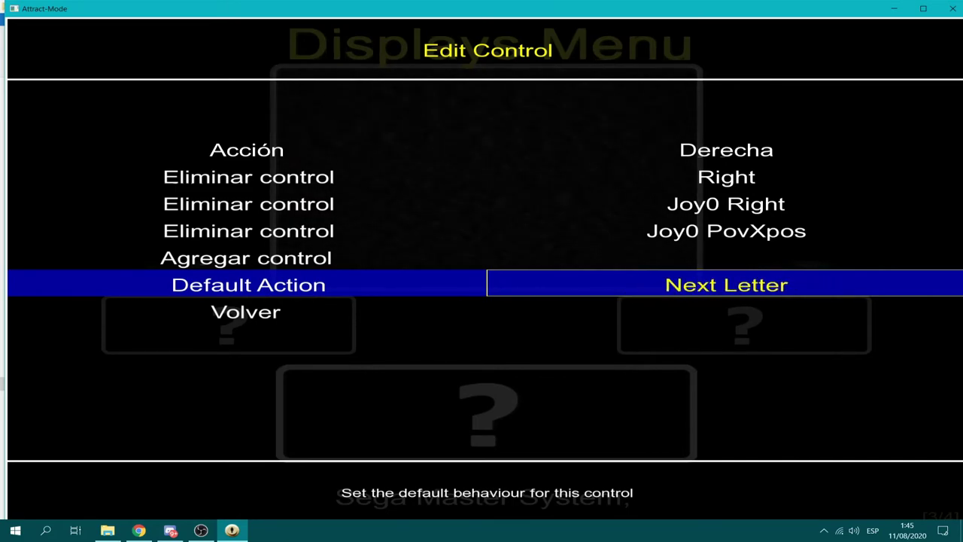
pyautogui.press('Return')
pyautogui.press('Down')
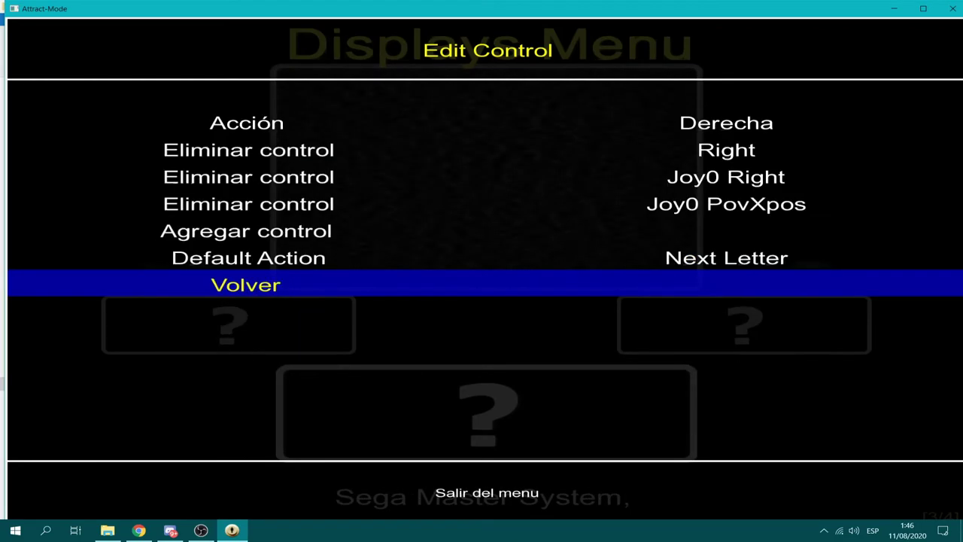
pyautogui.press('Return')
# - Set the default action of the Izquierda (Left) control to Previous Letter and return to the controls list
pyautogui.press('Down')
pyautogui.press('Up')
pyautogui.press('Up')
pyautogui.press('Return')
pyautogui.press('Down')
pyautogui.press('Down')
pyautogui.press('Down')
pyautogui.press('Down')
pyautogui.press('Down')
pyautogui.press('Return')
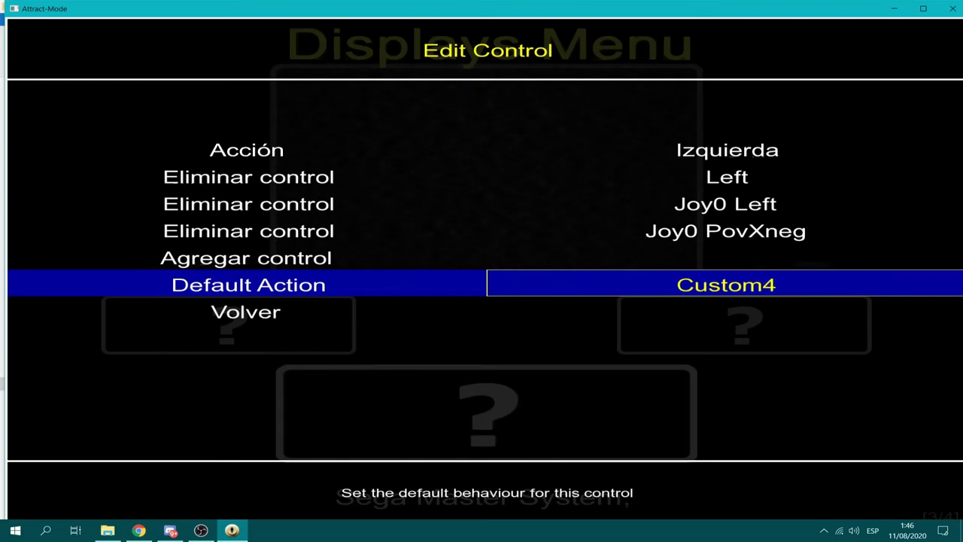
pyautogui.press('Up')
pyautogui.press('Up')
pyautogui.press('Up')
pyautogui.press('Up')
pyautogui.press('Up')
pyautogui.press('Down')
pyautogui.press('Up')
pyautogui.press('Return')
pyautogui.press('Up')
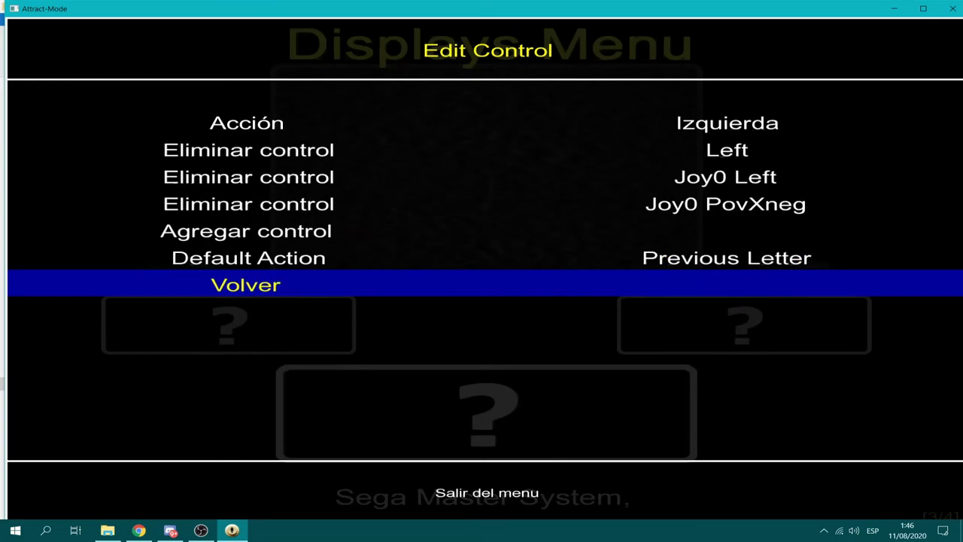
pyautogui.press('Return')
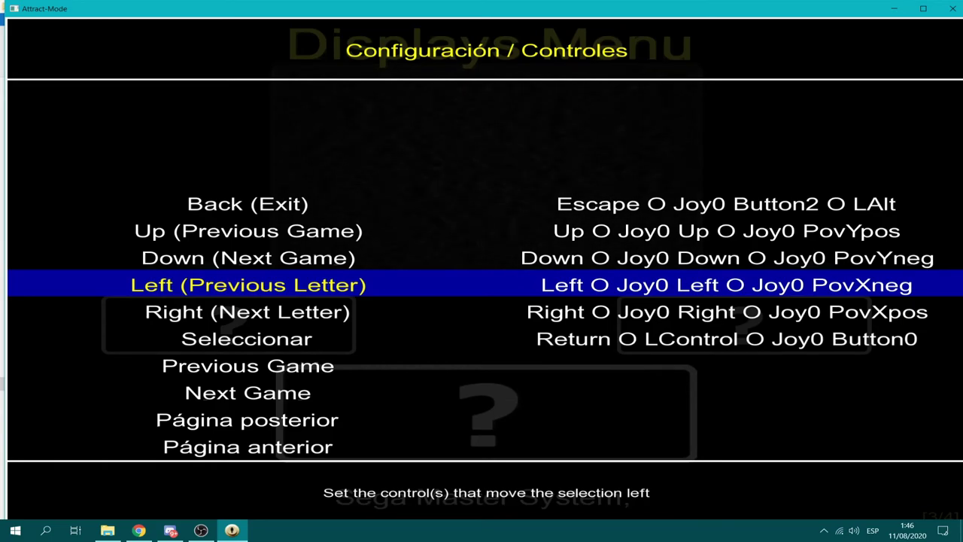
# - Remove the Joy0 Button0 assignment from the Seleccionar control
pyautogui.press('Down')
pyautogui.press('Down')
pyautogui.press('Return')
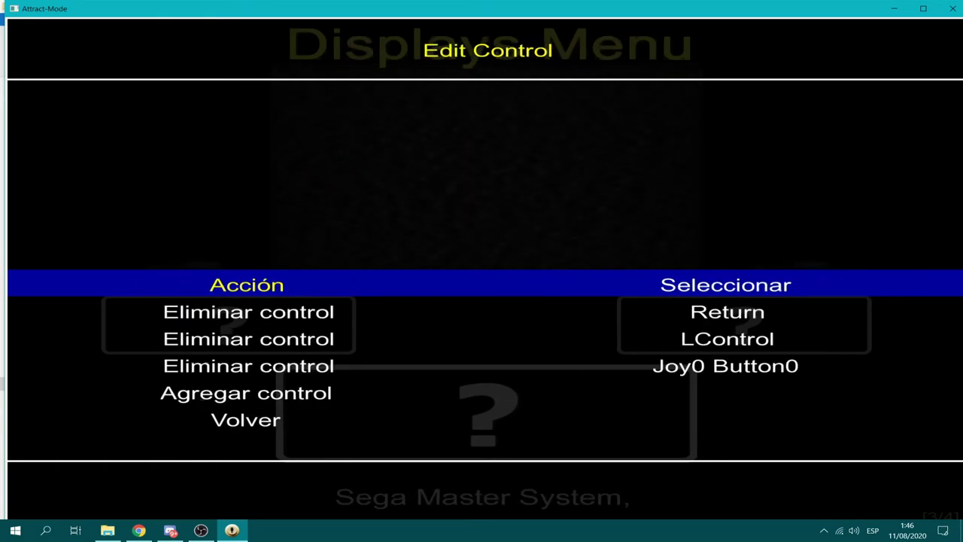
pyautogui.press('Down')
pyautogui.press('Down')
pyautogui.press('Down')
pyautogui.press('Up')
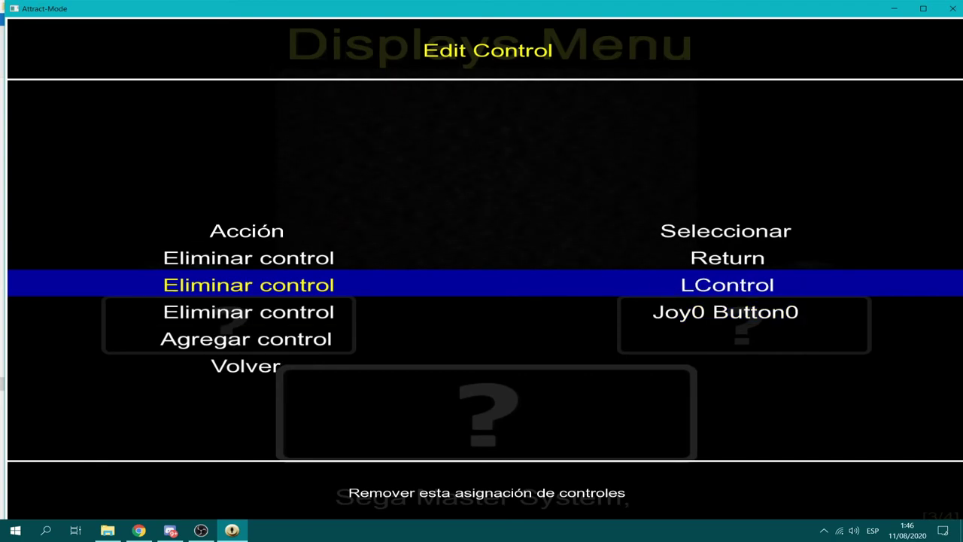
pyautogui.press('Down')
pyautogui.press('Down')
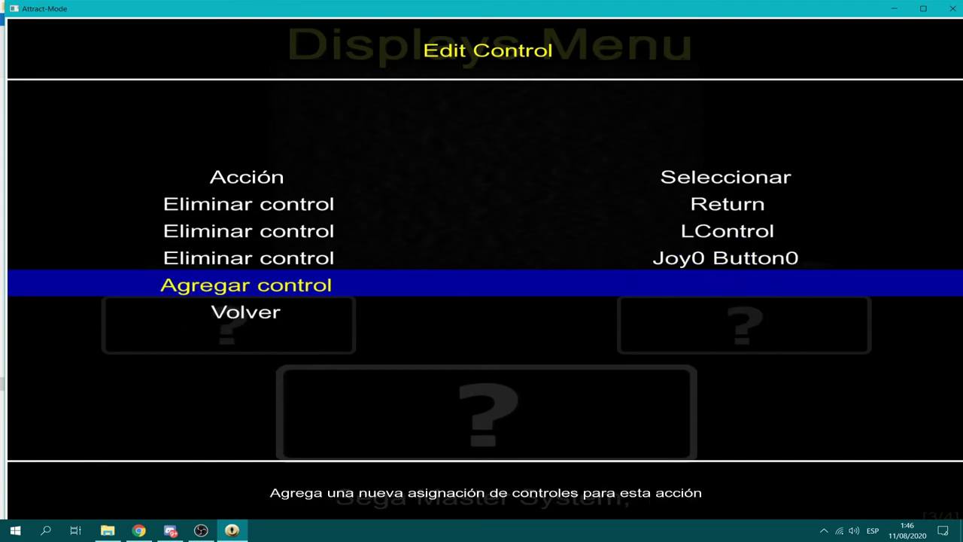
pyautogui.press('Up')
pyautogui.press('Return')
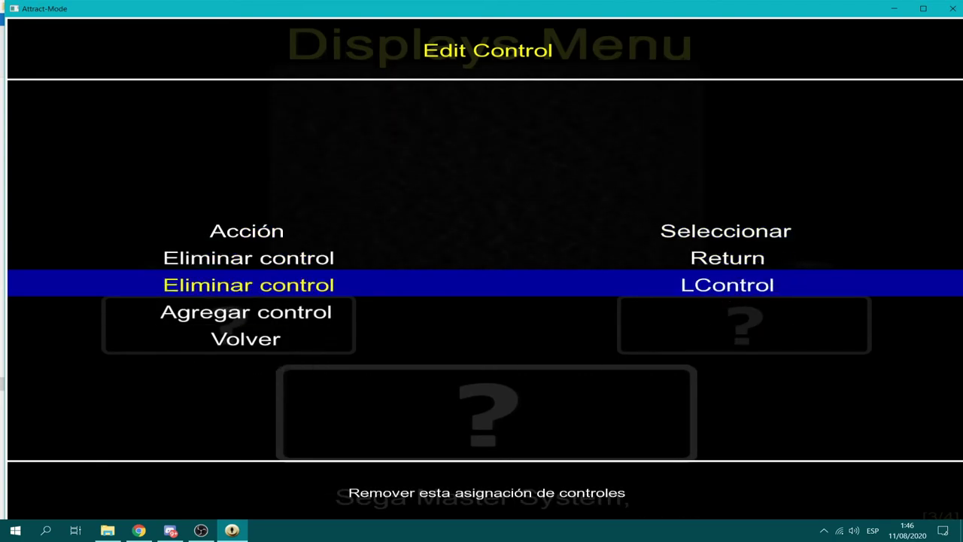
# - Add Joy0 Button4 as a control for Seleccionar and return to the controls list
pyautogui.press('Down')
pyautogui.press('Return')
pyautogui.press('Down')
pyautogui.press('Down')
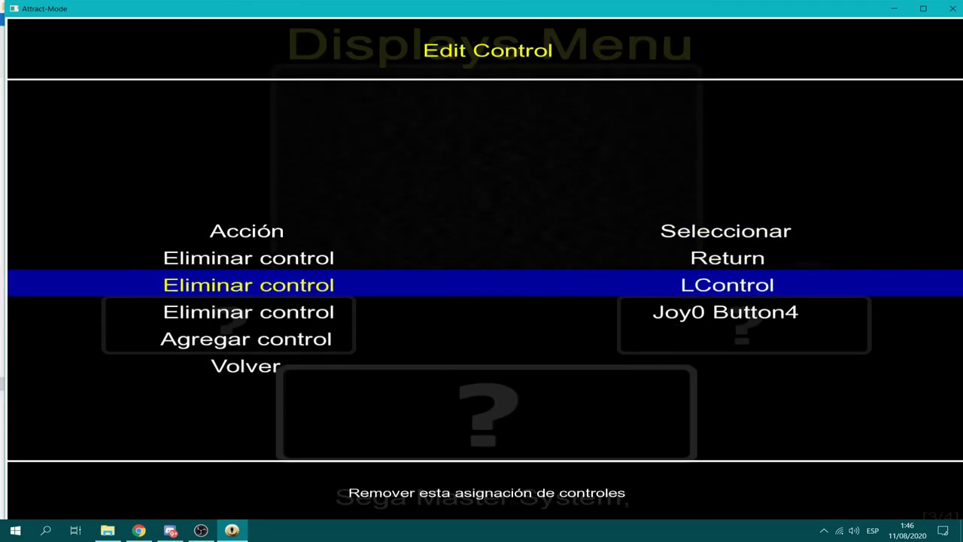
pyautogui.press('Down')
pyautogui.press('Down')
pyautogui.press('Down')
pyautogui.press('Return')
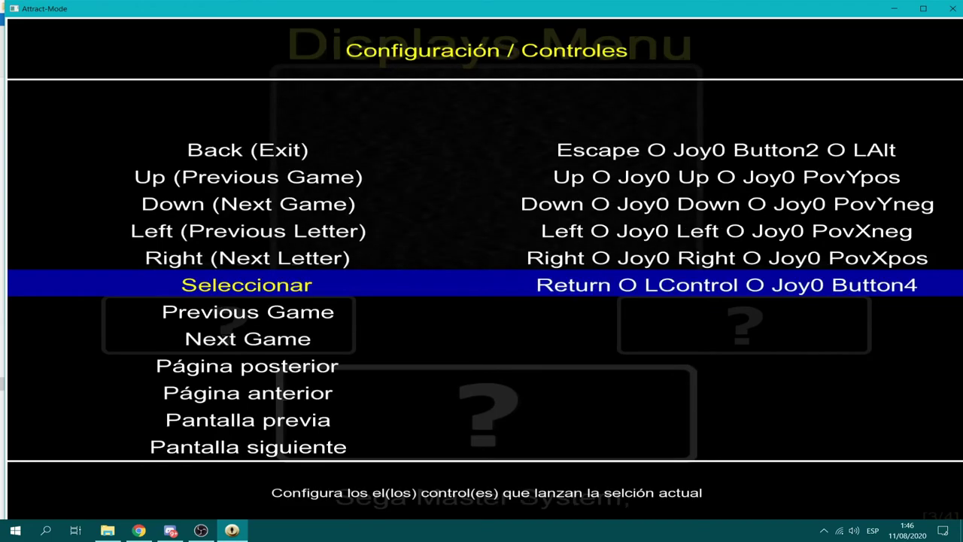
# - Remove the LControl+Right and joystick combination assignments from the Filtro posterior control and return to the controls list
pyautogui.press('Down')
pyautogui.press('Down')
pyautogui.press('Down')
pyautogui.press('Down')
pyautogui.press('Down')
pyautogui.press('Down')
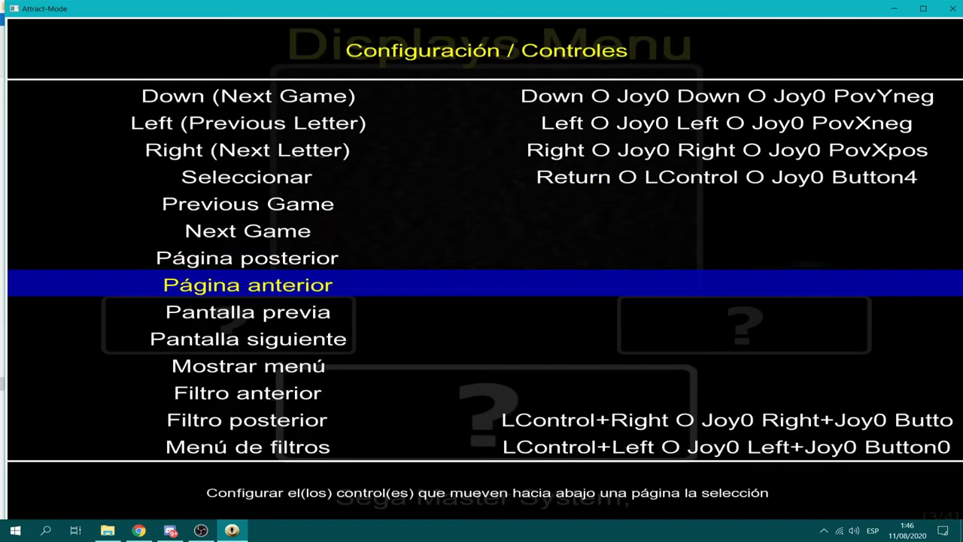
pyautogui.press('Down')
pyautogui.press('Down')
pyautogui.press('Down')
pyautogui.press('Down')
pyautogui.press('Up')
pyautogui.press('Return')
pyautogui.press('Down')
pyautogui.press('Down')
pyautogui.press('Return')
pyautogui.press('Down')
pyautogui.press('Return')
pyautogui.press('Down')
pyautogui.press('Down')
pyautogui.press('Return')
# - Remove the LControl+Left and Joy0 Left+Joy0 Button0 assignments from Menú de filtros and return to the controls list
pyautogui.press('Down')
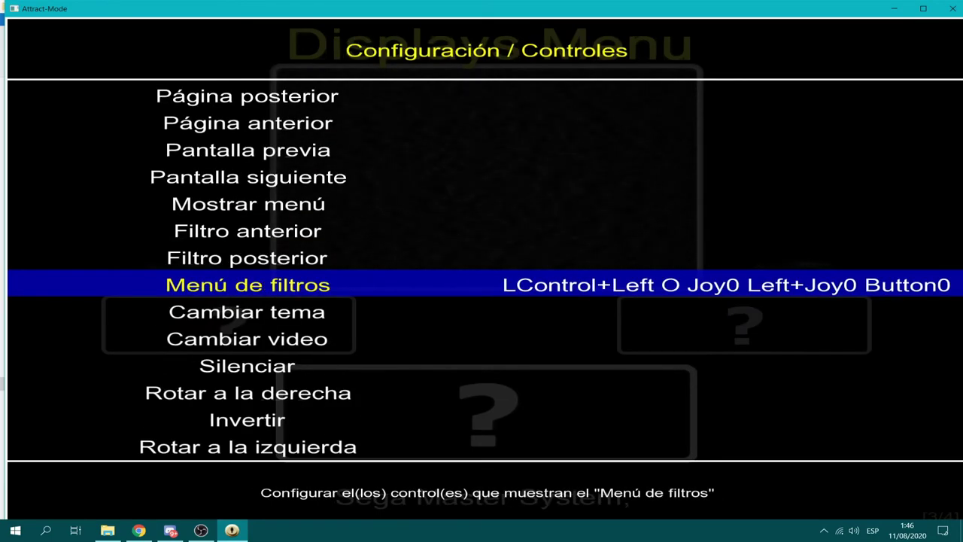
pyautogui.press('Return')
pyautogui.press('Return')
pyautogui.press('Return')
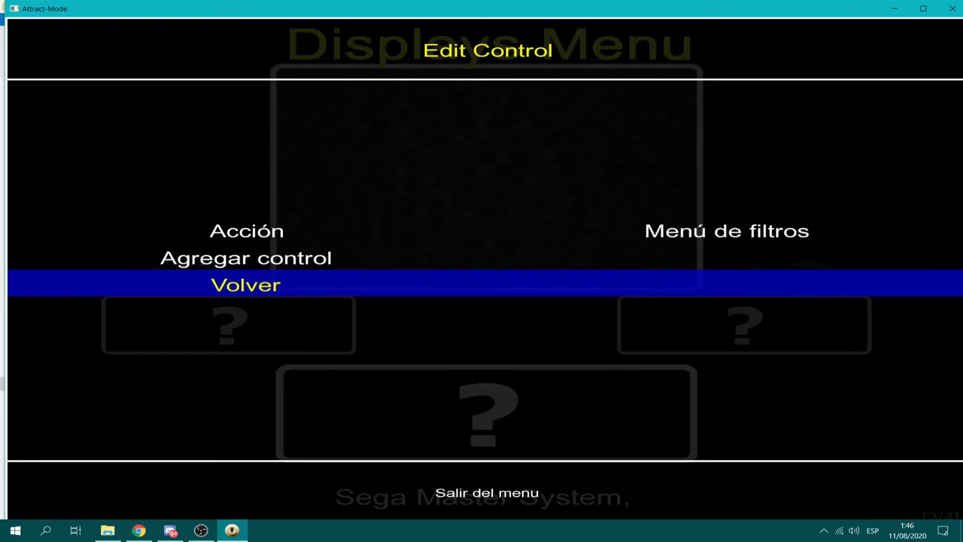
pyautogui.press('Return')
# - Add Joy0 Button3 and Space as controls for Menú de filtros and return to the controls list
pyautogui.press('Return')
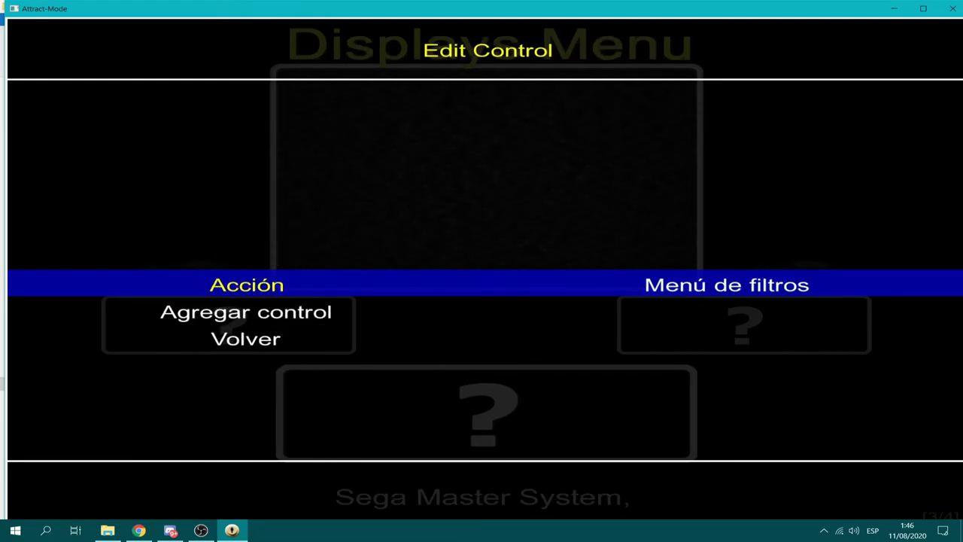
pyautogui.press('Down')
pyautogui.press('Return')
pyautogui.press('Down')
pyautogui.press('Down')
pyautogui.press('Return')
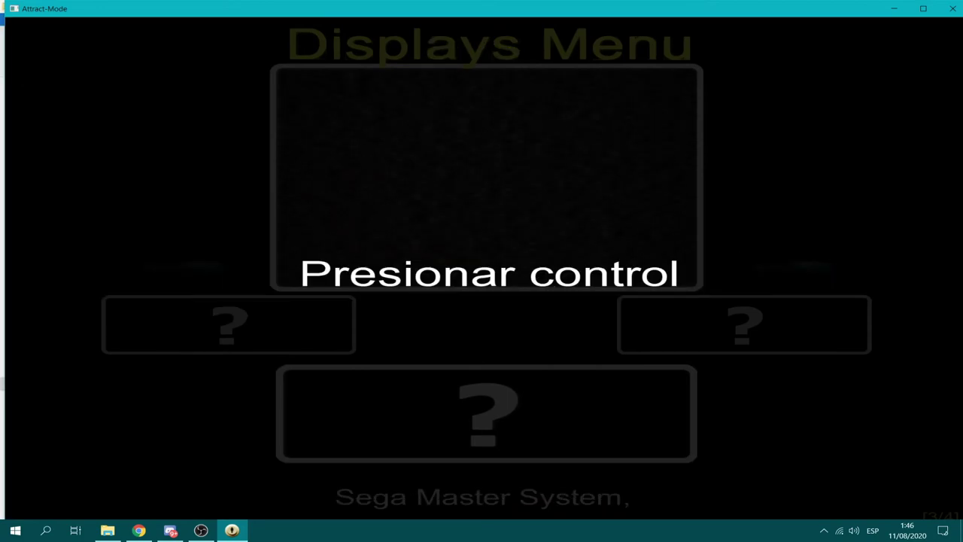
pyautogui.press('space')
pyautogui.press('Return')
# - Remove the Escape+Up and Joy0 Up+Joy0 Button1 assignments from the Configuración control
pyautogui.press('Down')
pyautogui.press('Down')
pyautogui.press('Down')
pyautogui.press('Down')
pyautogui.press('Down')
pyautogui.press('Down')
pyautogui.press('Down')
pyautogui.press('Down')
pyautogui.press('Down')
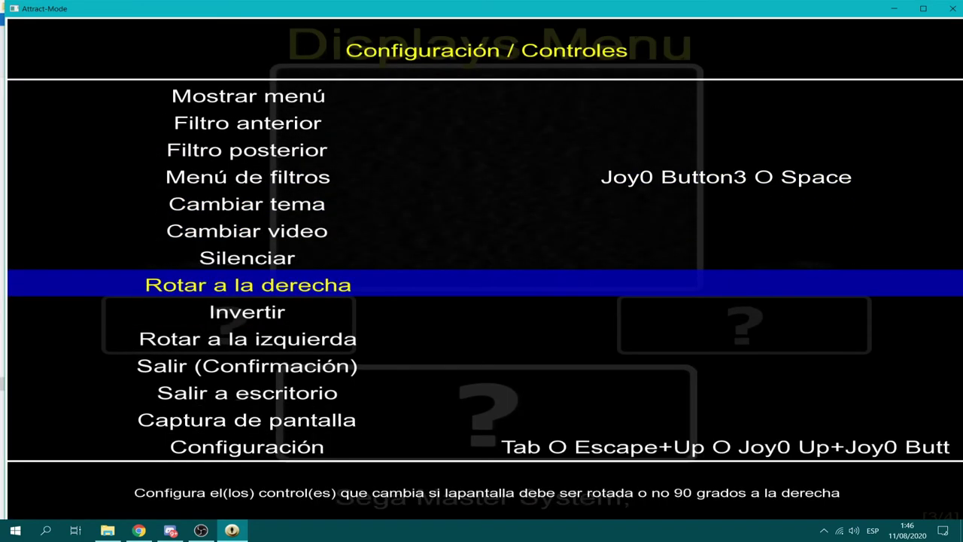
pyautogui.press('Down')
pyautogui.press('Return')
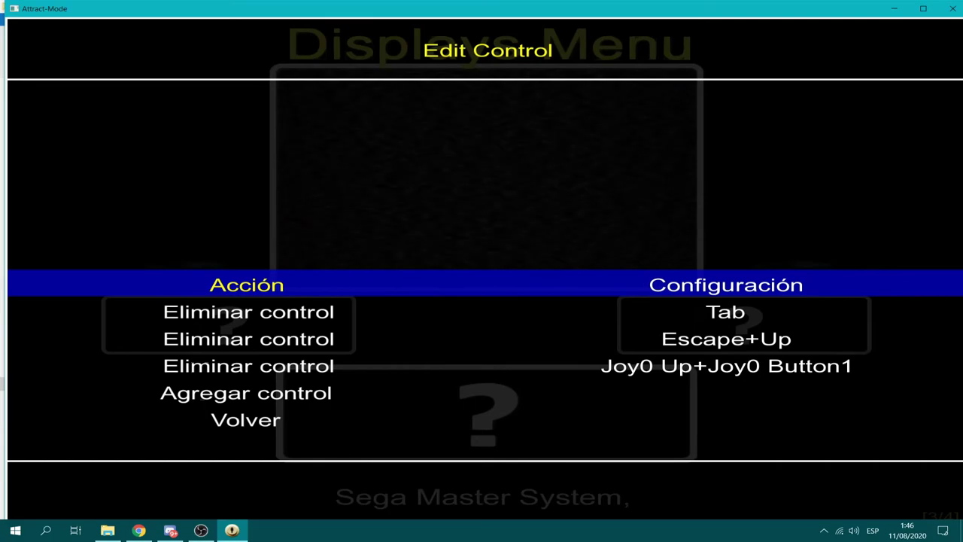
pyautogui.press('Down')
pyautogui.press('Down')
pyautogui.press('Return')
pyautogui.press('Down')
pyautogui.press('Return')
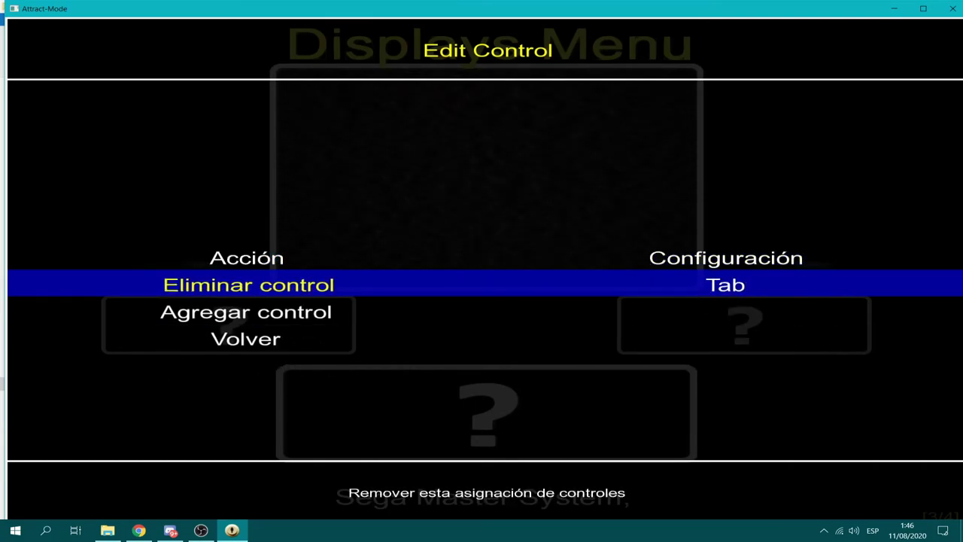
pyautogui.press('Down')
pyautogui.press('Down')
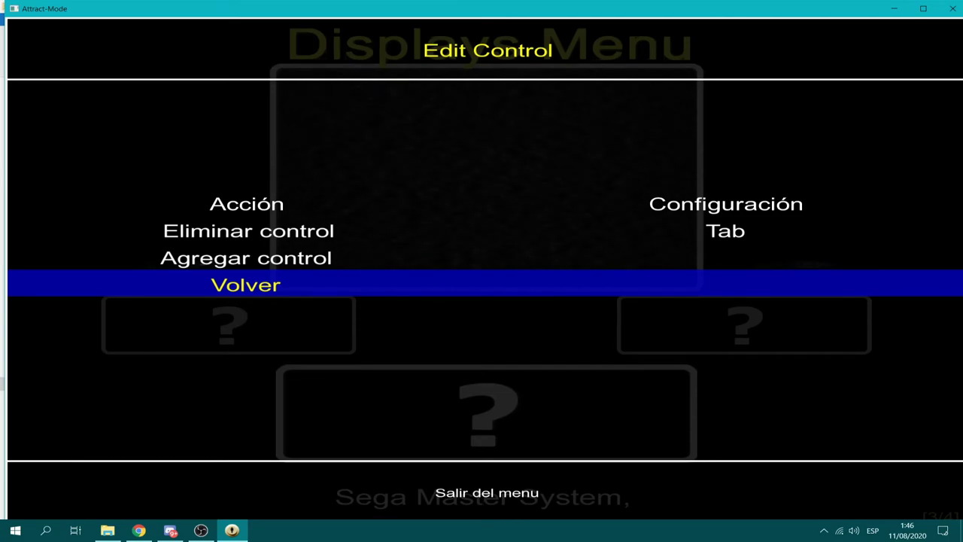
pyautogui.press('Return')
pyautogui.press('Return')
pyautogui.press('Down')
pyautogui.press('Return')
pyautogui.press('ctrl')
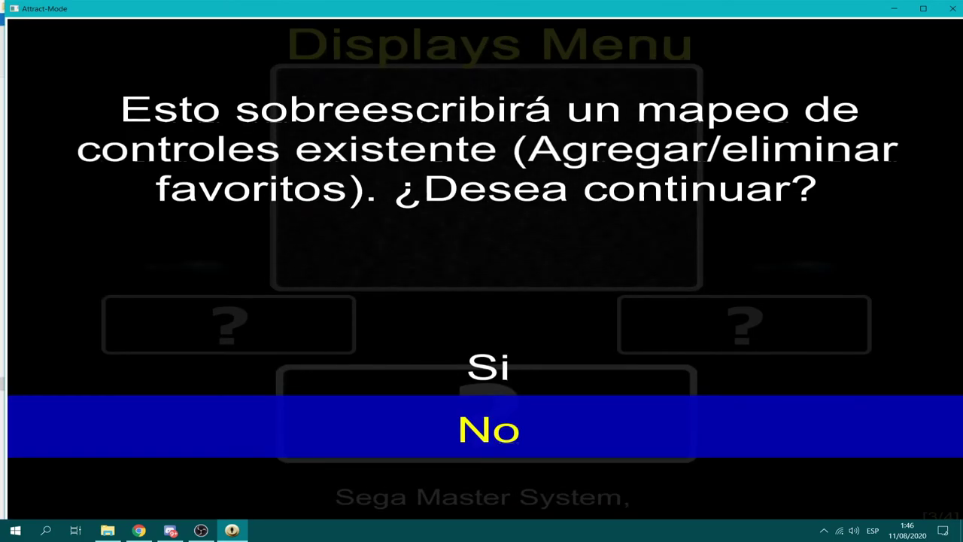
pyautogui.press('Return')
# - Add Joy0 Button0+Joy0 Button1 as a control for Configuración, accept overwriting the favourites mapping, and return to the controls list
pyautogui.press('Down')
pyautogui.press('Down')
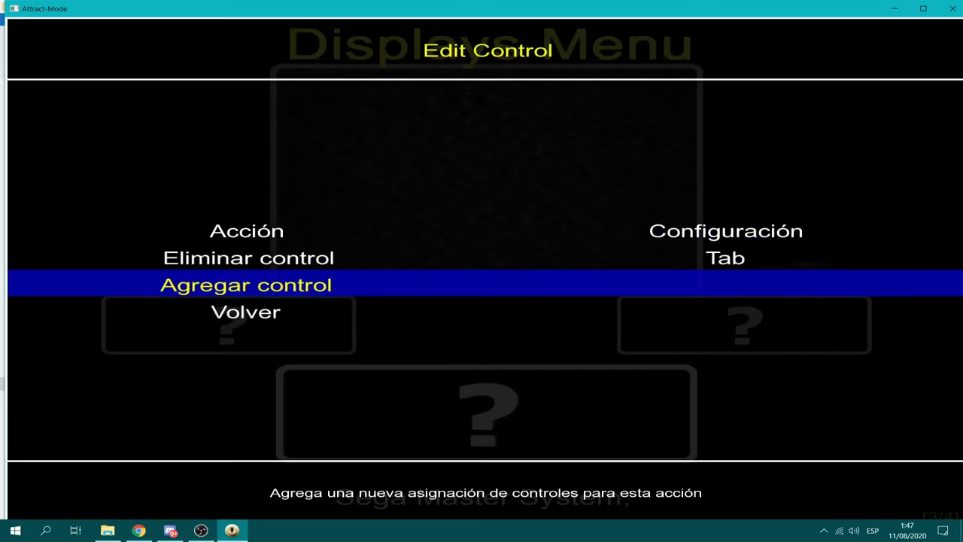
pyautogui.press('Return')
pyautogui.press('Tab')
pyautogui.press('Up')
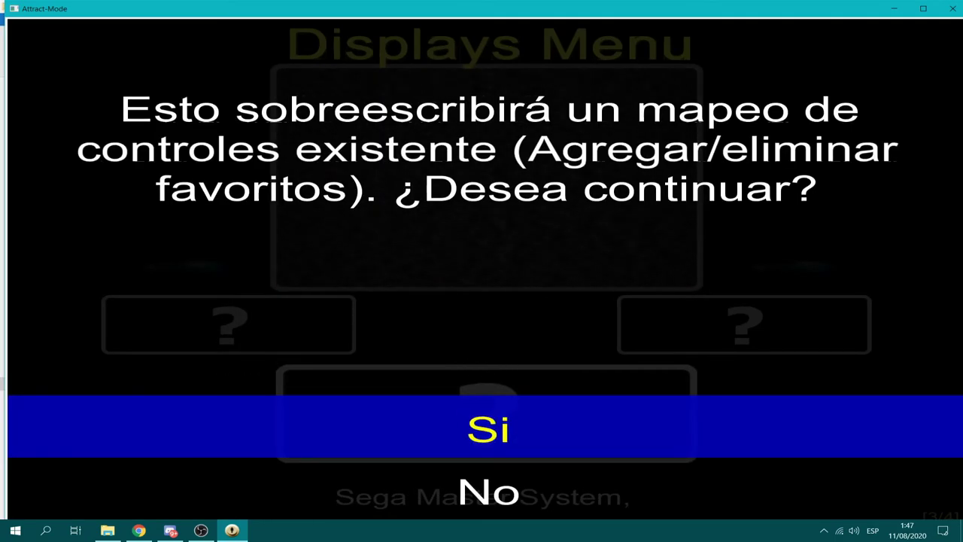
pyautogui.press('Return')
pyautogui.press('Down')
pyautogui.press('Down')
pyautogui.press('Down')
pyautogui.press('Down')
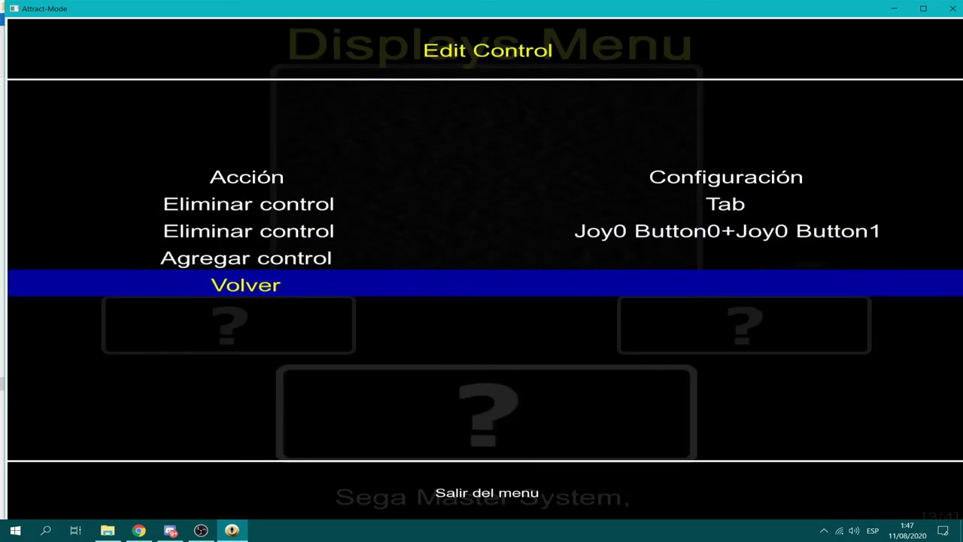
pyautogui.press('Return')
# - Review the assignments of the actions listed above Configuración in the controls list
pyautogui.press('Up')
pyautogui.press('Up')
pyautogui.press('Up')
pyautogui.press('Up')
pyautogui.press('Up')
pyautogui.press('Up')
pyautogui.press('Up')
pyautogui.press('Up')
pyautogui.press('Up')
pyautogui.press('Up')
pyautogui.press('Up')
pyautogui.press('Up')
pyautogui.press('Up')
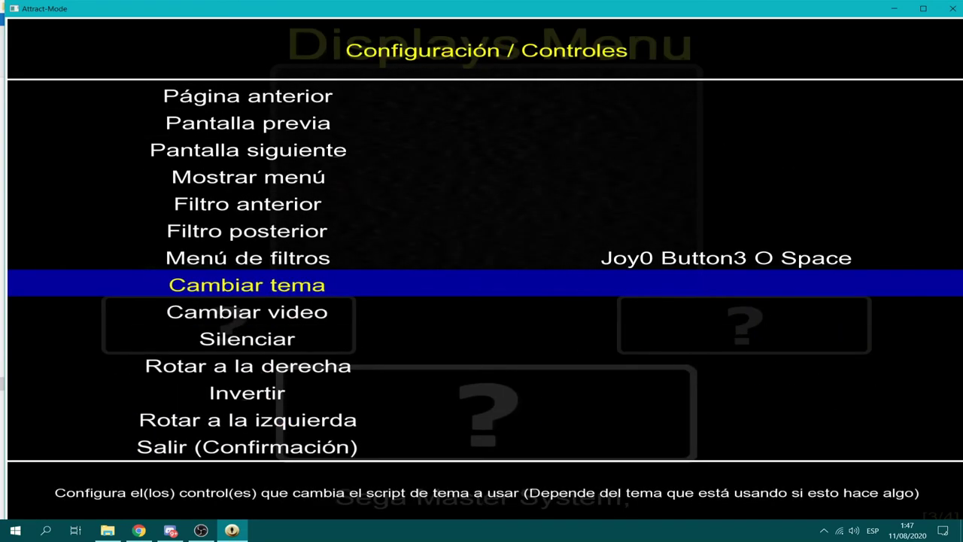
pyautogui.press('Up')
pyautogui.press('Up')
pyautogui.press('Up')
pyautogui.press('Up')
pyautogui.press('Up')
pyautogui.press('Up')
pyautogui.press('Up')
pyautogui.press('Up')
pyautogui.press('Up')
# - Remove the Escape+LControl assignment from Agregar/eliminar favoritos
pyautogui.press('Down')
pyautogui.press('Down')
pyautogui.press('Down')
pyautogui.press('Down')
pyautogui.press('Down')
pyautogui.press('Down')
pyautogui.press('Down')
pyautogui.press('Down')
pyautogui.press('Down')
pyautogui.press('Down')
pyautogui.press('Down')
pyautogui.press('Down')
pyautogui.press('Down')
pyautogui.press('Down')
pyautogui.press('Down')
pyautogui.press('Down')
pyautogui.press('Down')
pyautogui.press('Down')
pyautogui.press('Down')
pyautogui.press('Down')
pyautogui.press('Down')
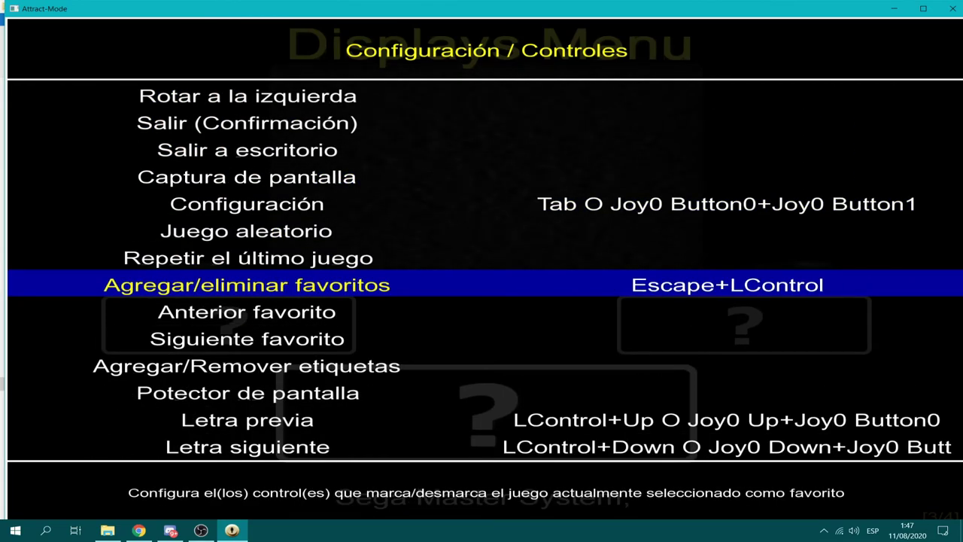
pyautogui.press('Return')
pyautogui.press('Return')
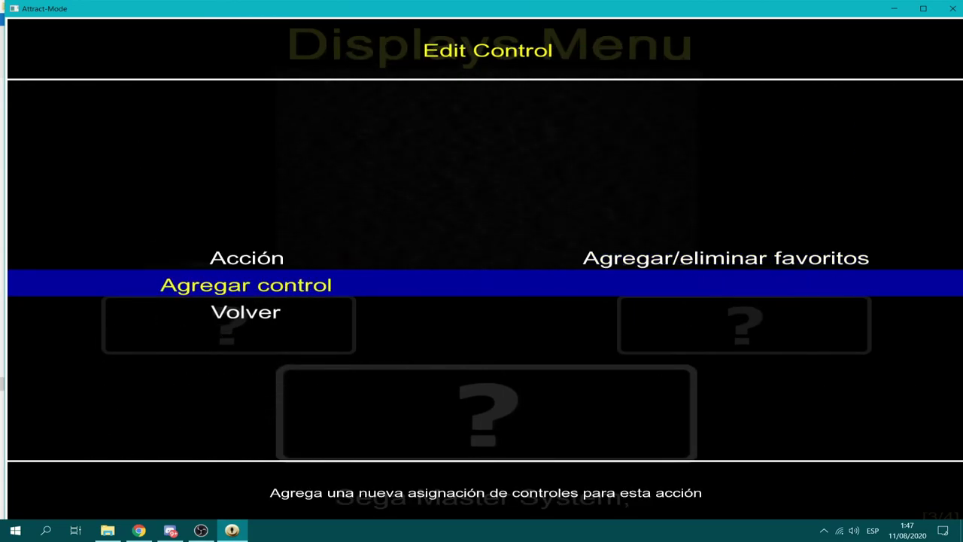
# - Add Joy0 Zpos and LShift as controls for Agregar/eliminar favoritos and return to the controls list
pyautogui.press('Return')
pyautogui.press('Down')
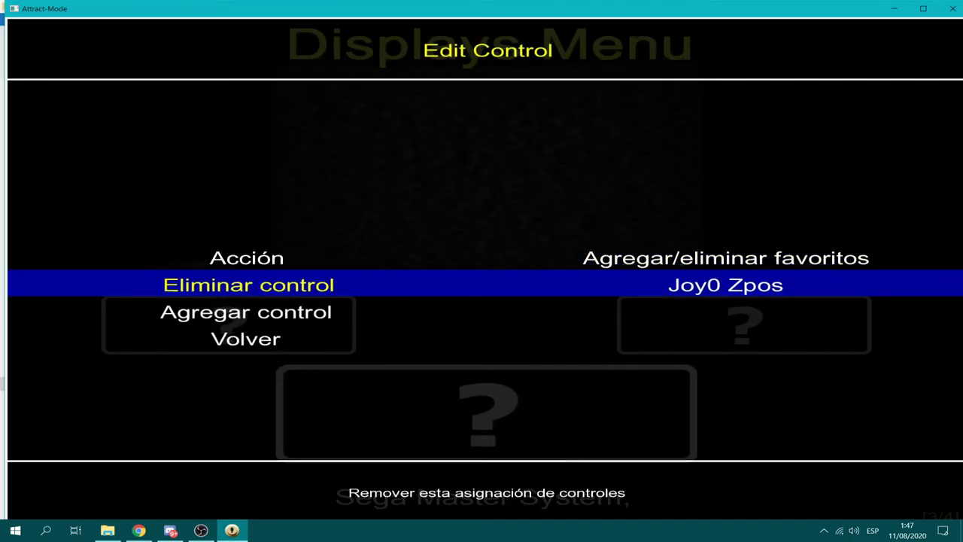
pyautogui.press('Down')
pyautogui.press('Return')
pyautogui.press('shift')
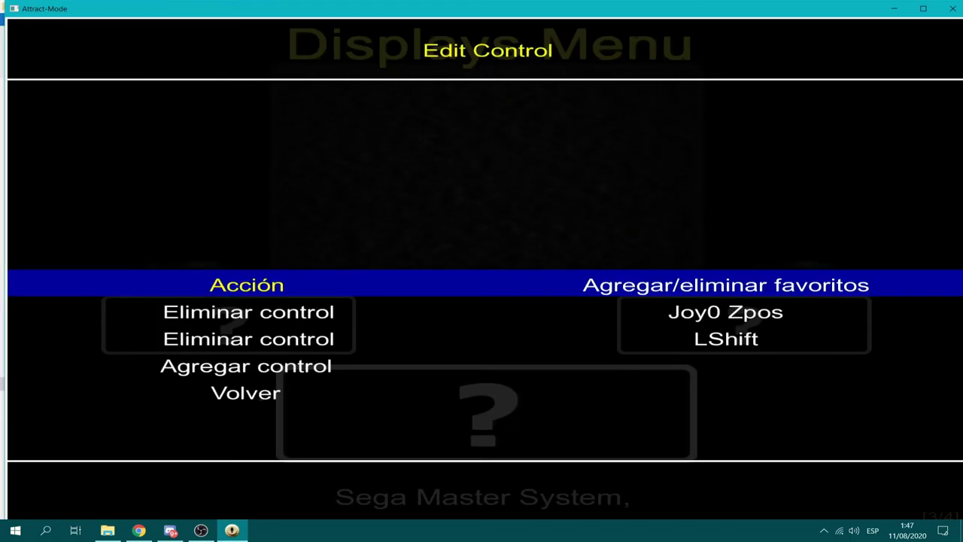
pyautogui.press('Down')
pyautogui.press('Down')
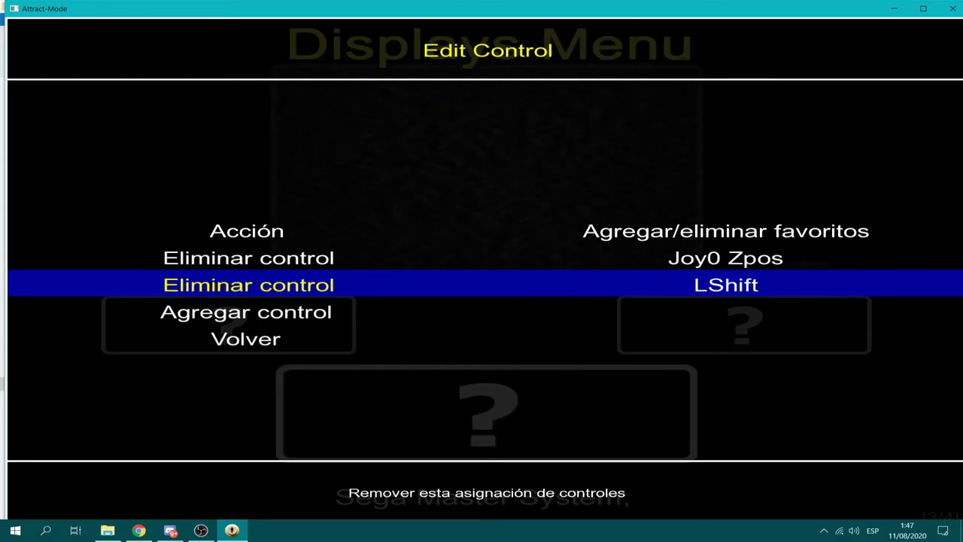
pyautogui.press('Down')
pyautogui.press('Up')
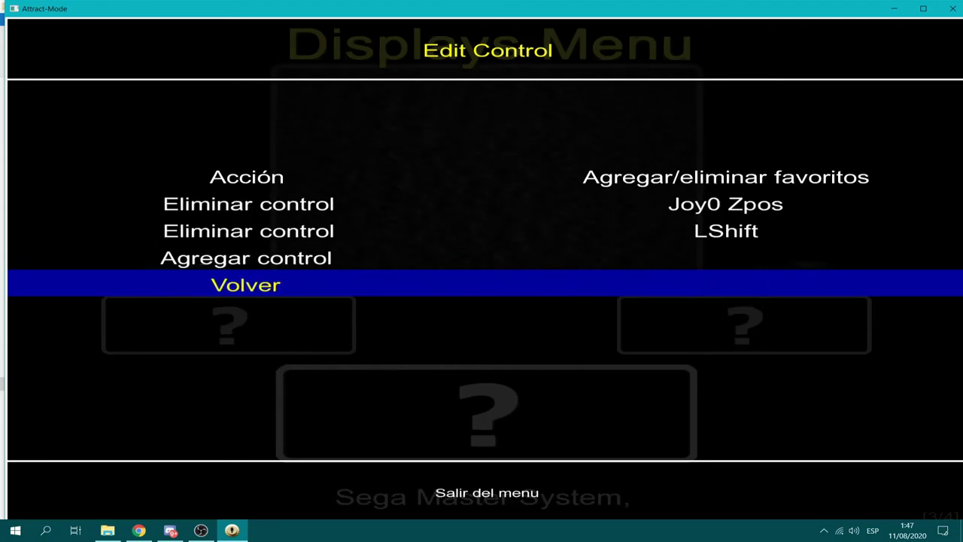
pyautogui.press('Return')
# - Remove the LControl+Up and Joy0 Up+Joy0 Button0 assignments from Letra previa and return to the controls list
pyautogui.press('Down')
pyautogui.press('Down')
pyautogui.press('Down')
pyautogui.press('Down')
pyautogui.press('Down')
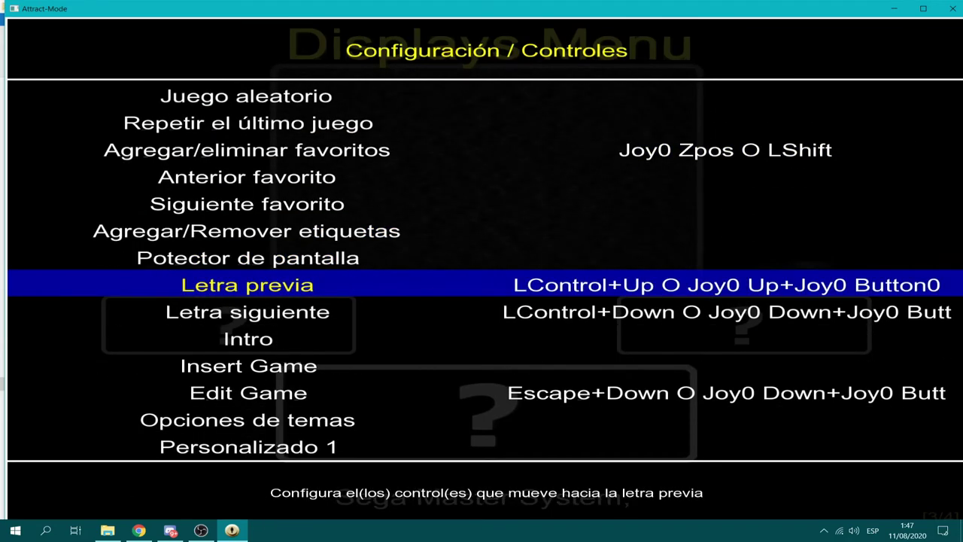
pyautogui.press('Return')
pyautogui.press('Up')
pyautogui.press('Return')
pyautogui.press('Return')
pyautogui.press('Return')
# - Remove the LControl+Down and Joy0 Down+Joy0 Button0 assignments from Letra siguiente and return to the controls list
pyautogui.press('Down')
pyautogui.press('Return')
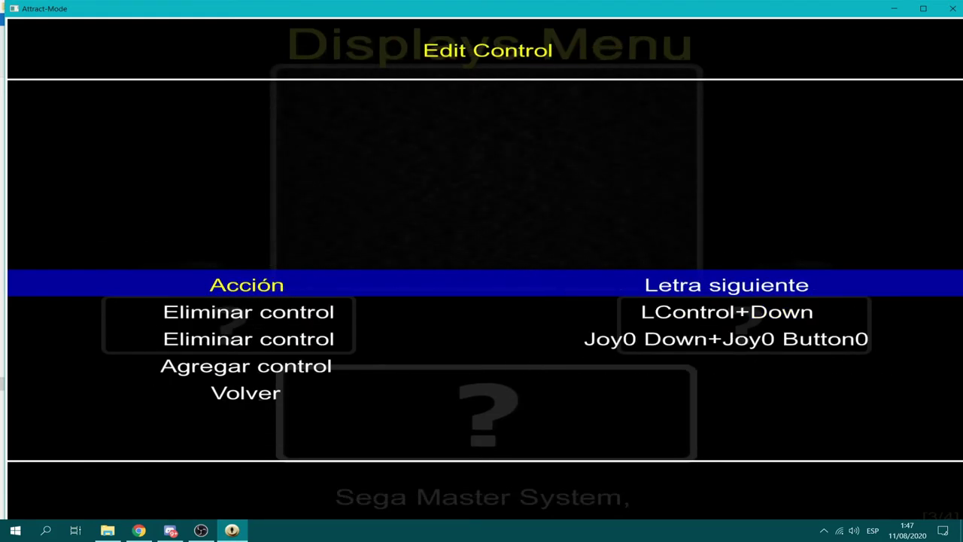
pyautogui.press('Down')
pyautogui.press('Return')
pyautogui.press('Return')
pyautogui.press('Return')
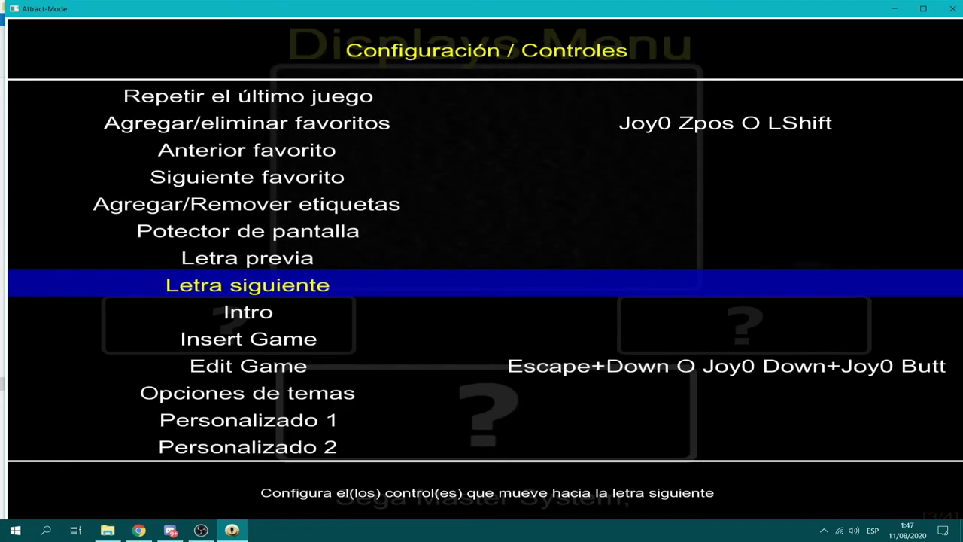
# - Remove the Escape+Down and Joy0 Down+Joy0 Button1 assignments from Edit Game and return to the controls list
pyautogui.press('Down')
pyautogui.press('Down')
pyautogui.press('Down')
pyautogui.press('Return')
pyautogui.press('Down')
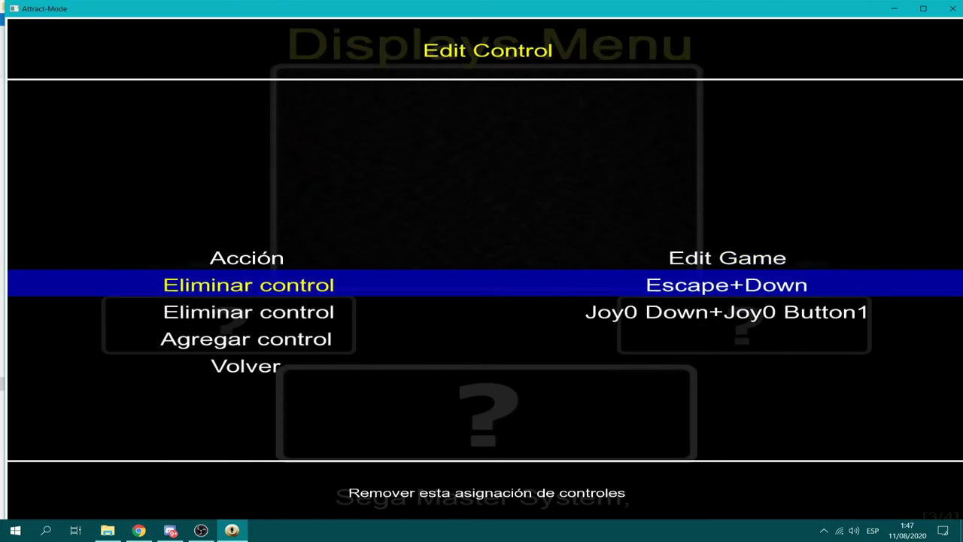
pyautogui.press('Return')
pyautogui.press('Return')
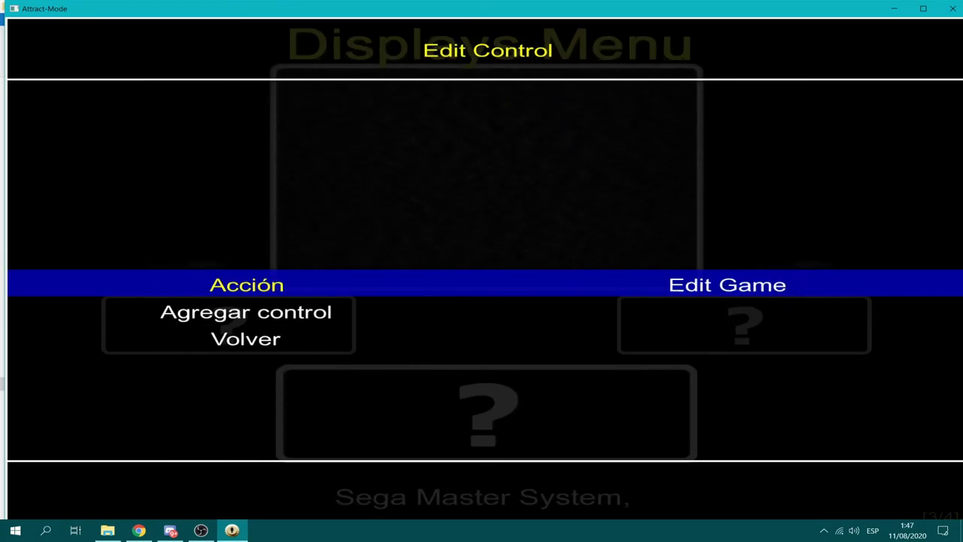
pyautogui.press('Down')
pyautogui.press('Down')
pyautogui.press('Return')
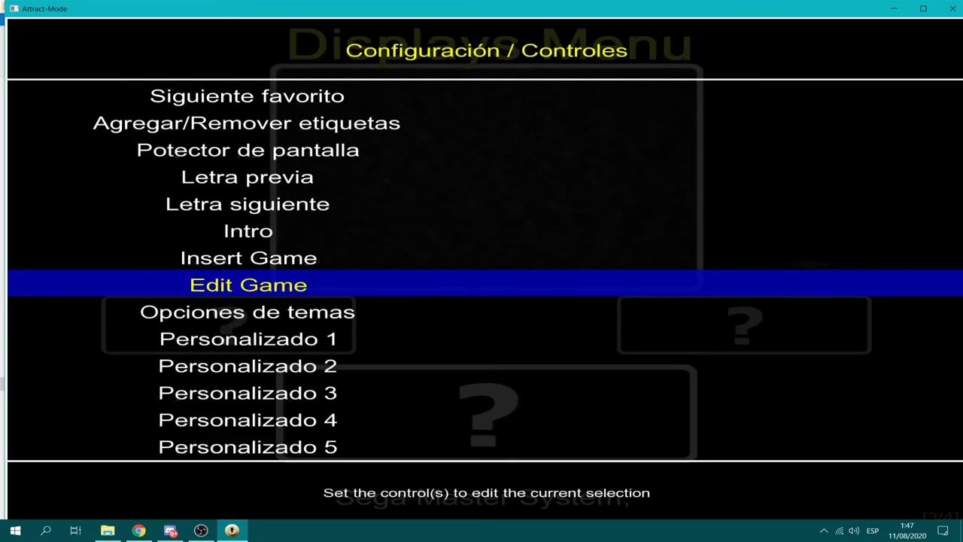
# - Add a new control assignment to Edit Game and return to the controls list
pyautogui.press('Up')
pyautogui.press('Down')
pyautogui.press('Return')
pyautogui.press('Down')
pyautogui.press('Return')
pyautogui.press('Down')
pyautogui.press('Down')
pyautogui.press('Down')
pyautogui.press('Return')
# - Leave the controls list and the configuration menu to return to the Displays Menu
pyautogui.press('Down')
pyautogui.press('Down')
pyautogui.press('Down')
pyautogui.press('Down')
pyautogui.press('Down')
pyautogui.press('Down')
pyautogui.press('Down')
pyautogui.press('Down')
pyautogui.press('Down')
pyautogui.press('Down')
pyautogui.press('Down')
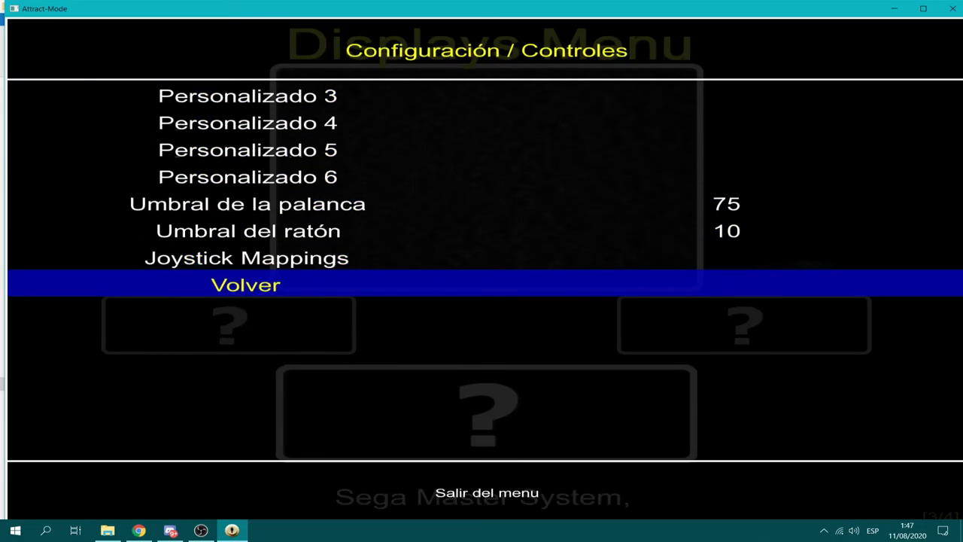
pyautogui.press('Return')
pyautogui.press('Up')
pyautogui.press('Up')
pyautogui.press('Up')
pyautogui.press('Return')
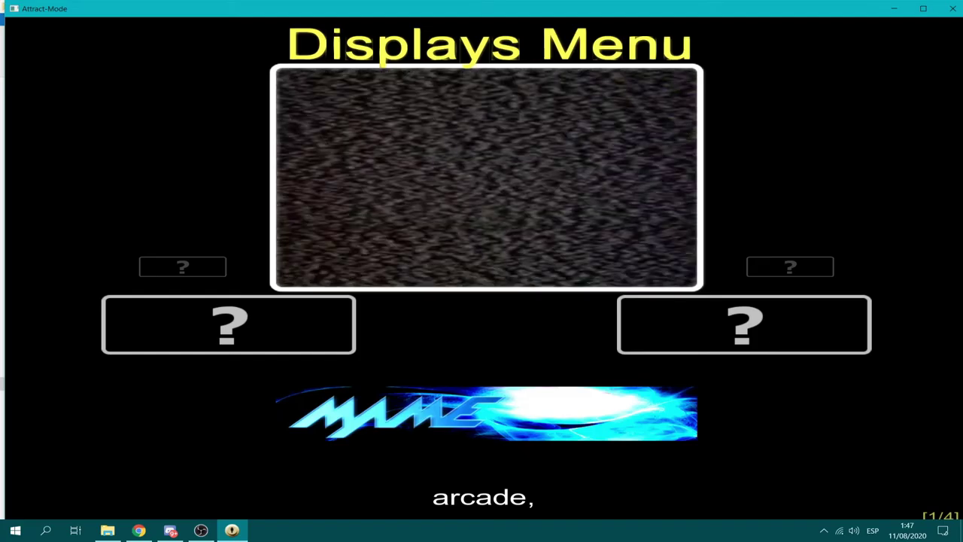
# - Test the controls in the Displays Menu by moving between displays, opening the arcade display and going back
pyautogui.press('Down')
pyautogui.press('Up')
pyautogui.press('Down')
pyautogui.press('Up')
pyautogui.press('Down')
pyautogui.press('Down')
pyautogui.press('Up')
pyautogui.press('Up')
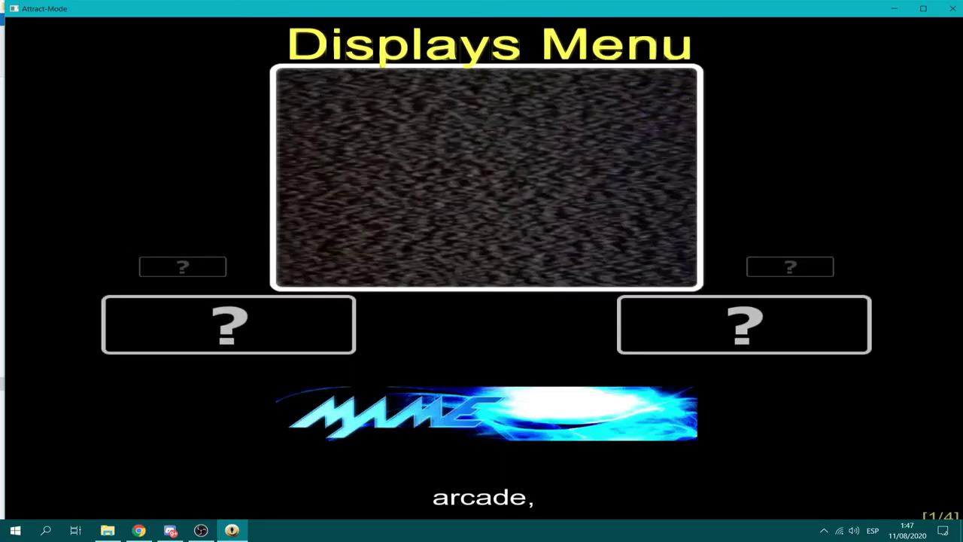
pyautogui.press('Up')
pyautogui.press('Down')
pyautogui.press('Down')
pyautogui.press('Up')
pyautogui.press('Down')
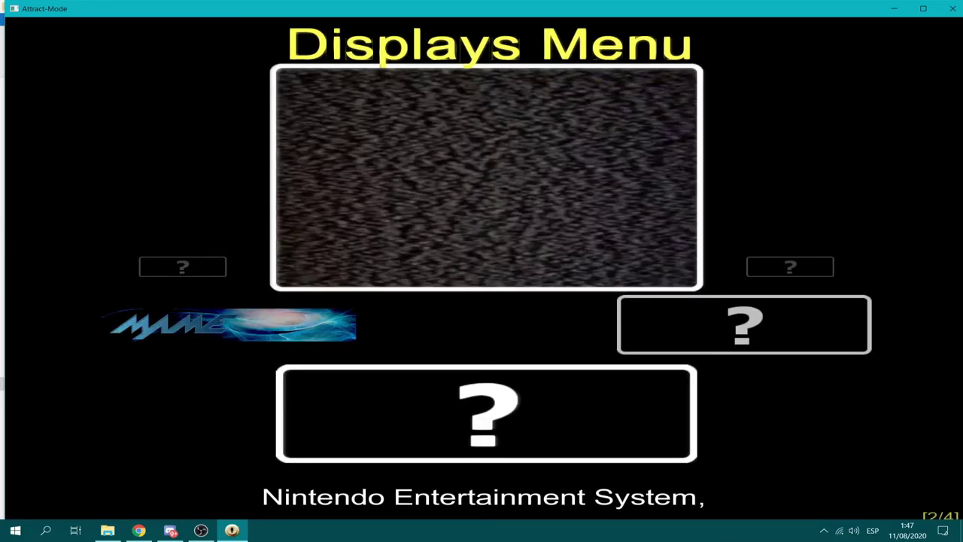
pyautogui.press('Up')
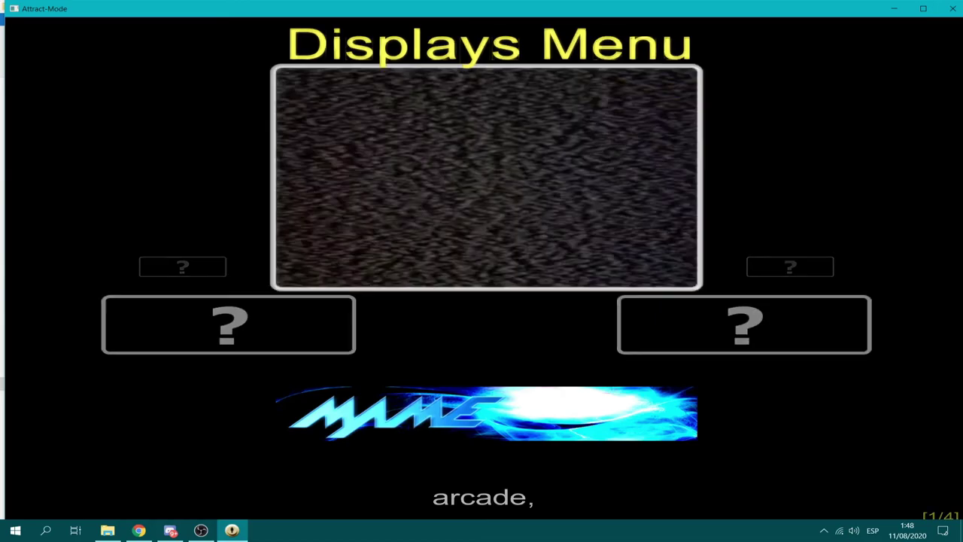
pyautogui.press('Return')
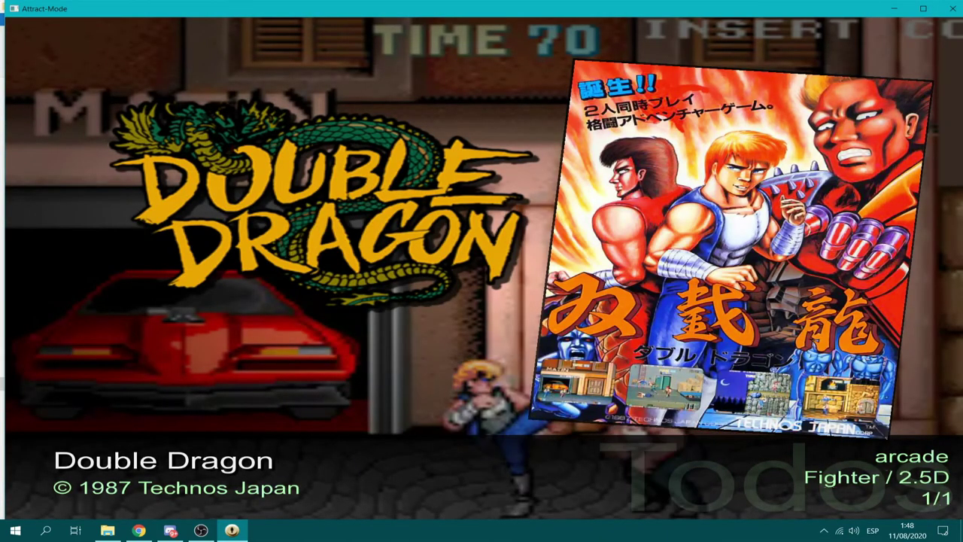
pyautogui.press('Escape')
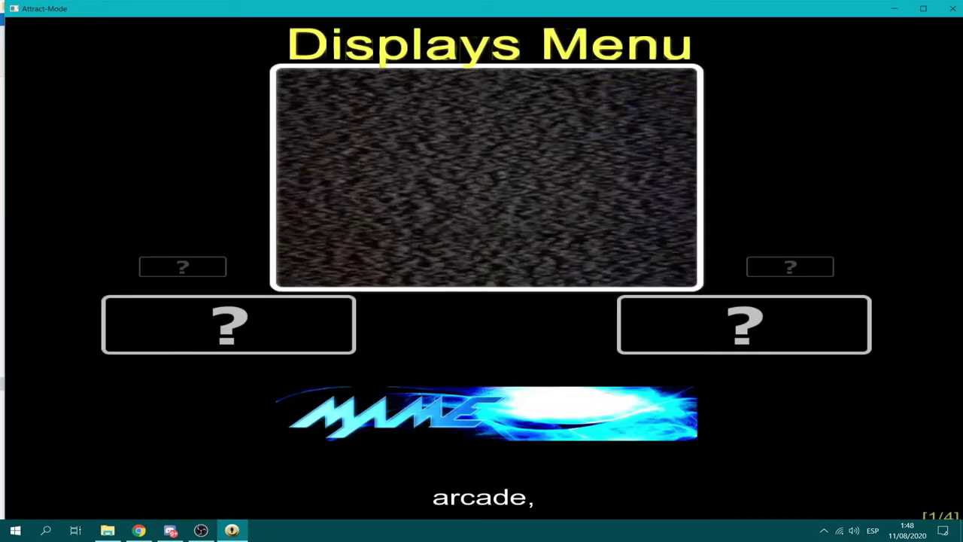
# - Open the Nintendo Entertainment System display and test jumping through its game list in both directions
pyautogui.press('Down')
pyautogui.press('Return')
pyautogui.press('Right')
pyautogui.press('Right')
pyautogui.press('Right')
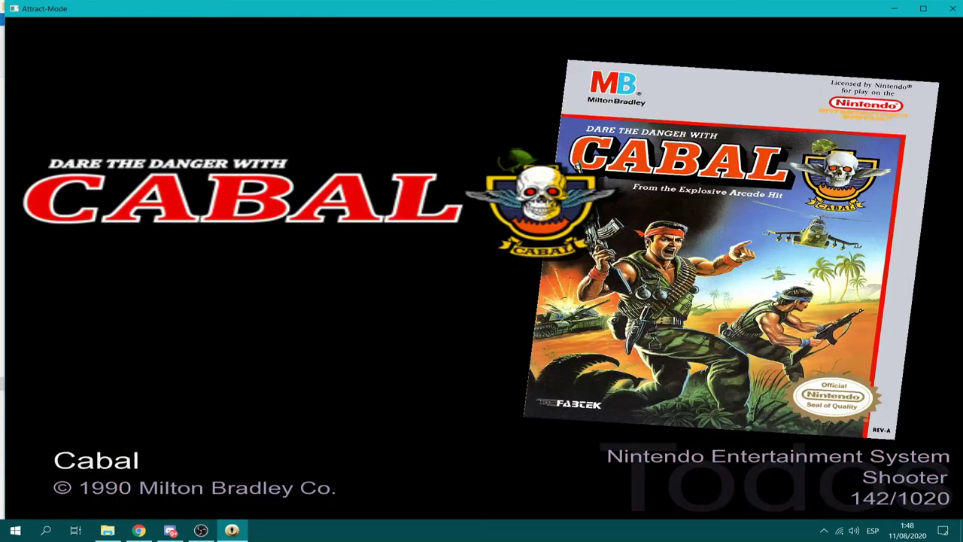
pyautogui.press('Right')
pyautogui.press('Left')
pyautogui.press('Left')
pyautogui.press('Left')
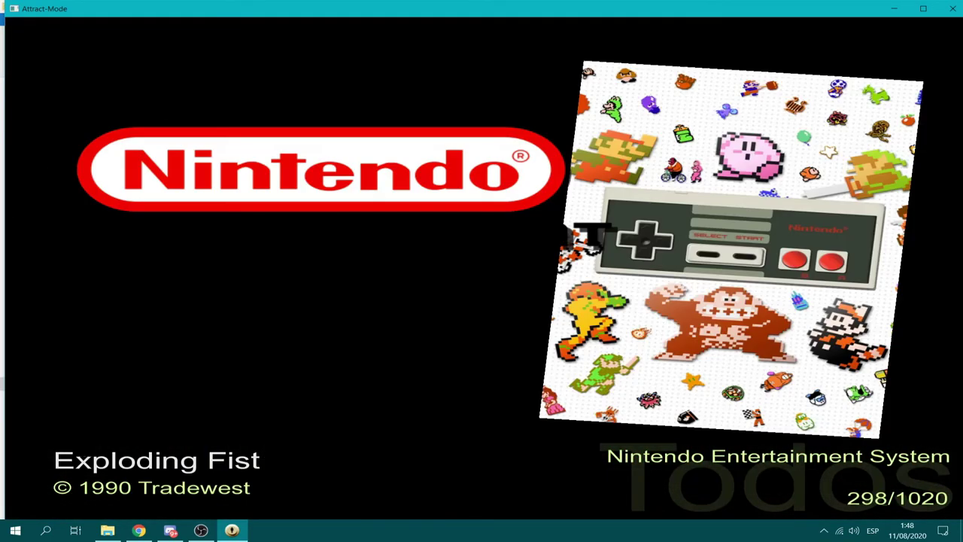
pyautogui.press('Left')
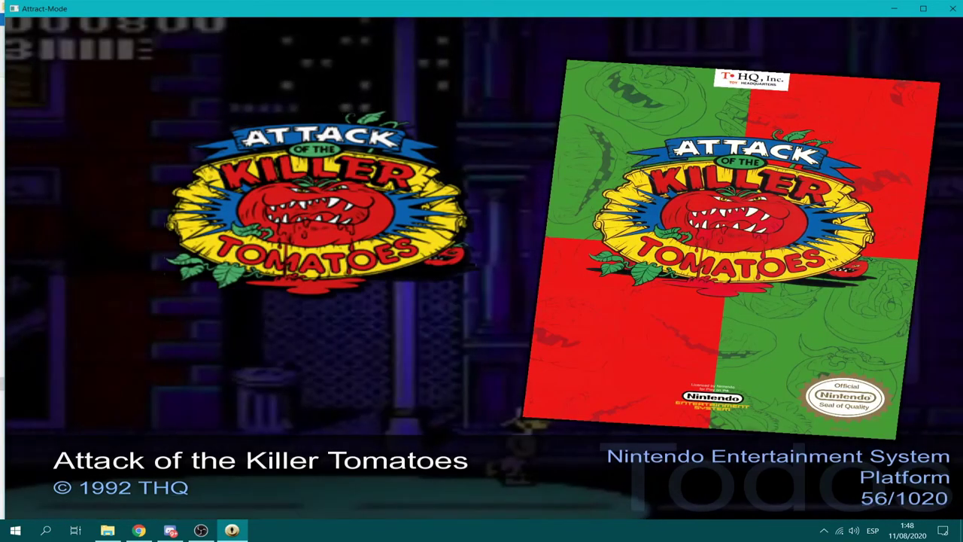
# - Test moving one game at a time in both directions and stop on Baby Boomer
pyautogui.press('Down')
pyautogui.press('Down')
pyautogui.press('Down')
pyautogui.press('Down')
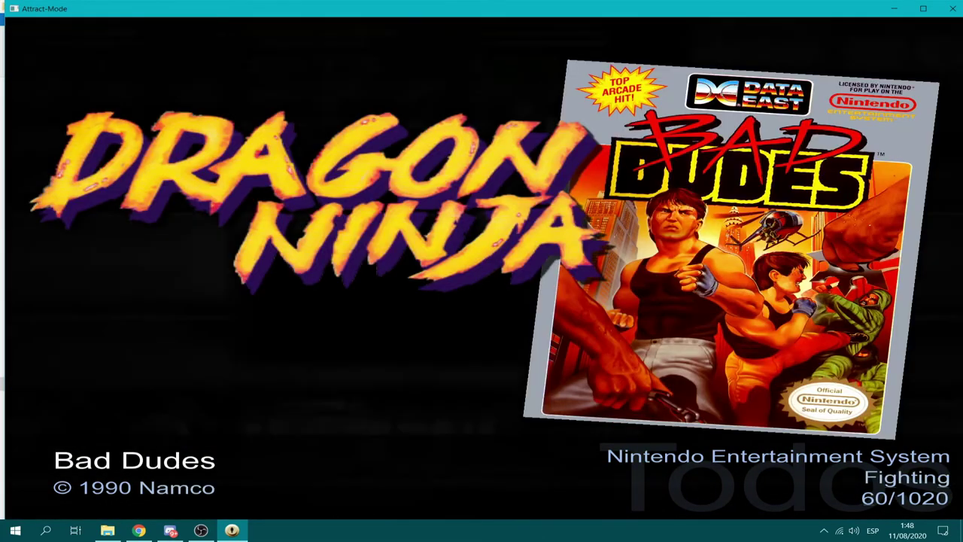
pyautogui.press('Up')
pyautogui.press('Up')
pyautogui.press('Up')
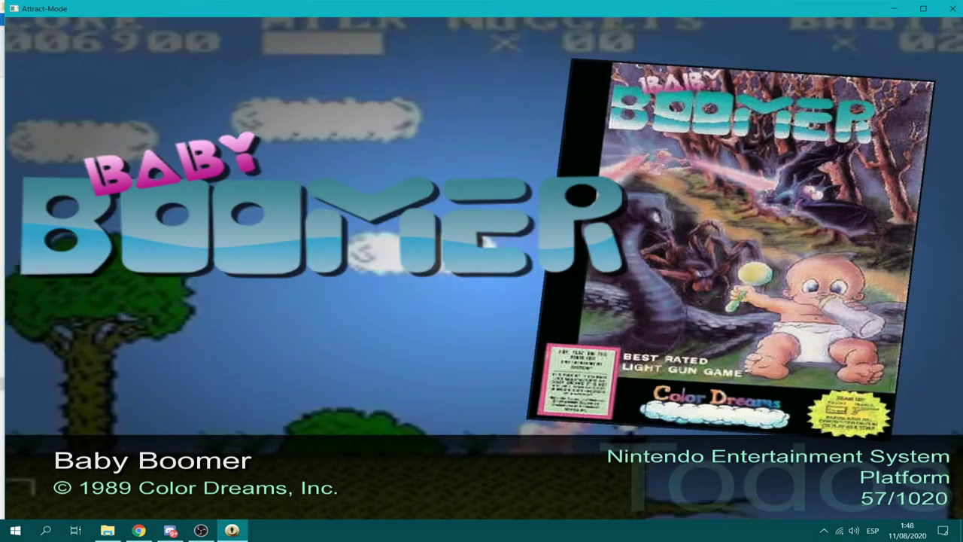
# - Launch Baby Boomer in MAME and test starting the game from its title screen
pyautogui.press('Return')
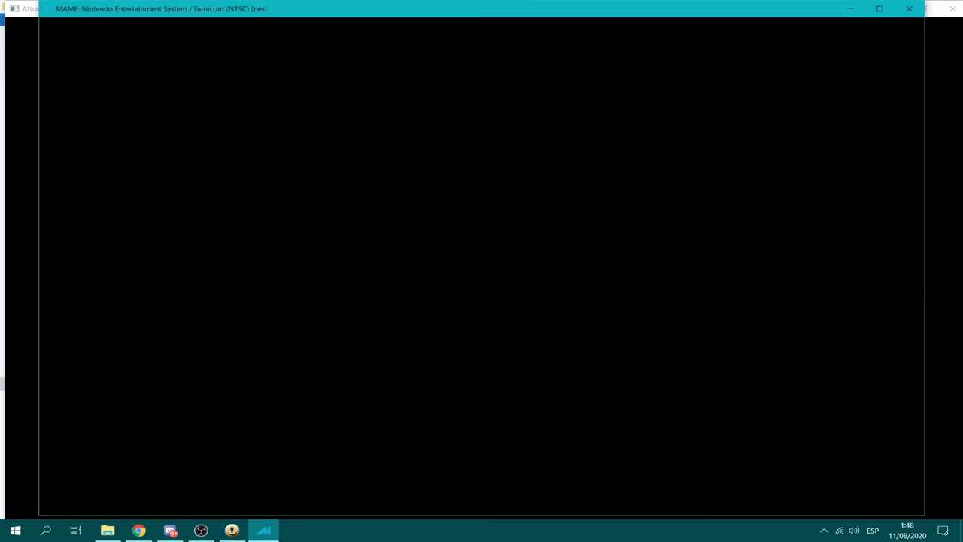
pyautogui.press('Return')
pyautogui.press('Return')
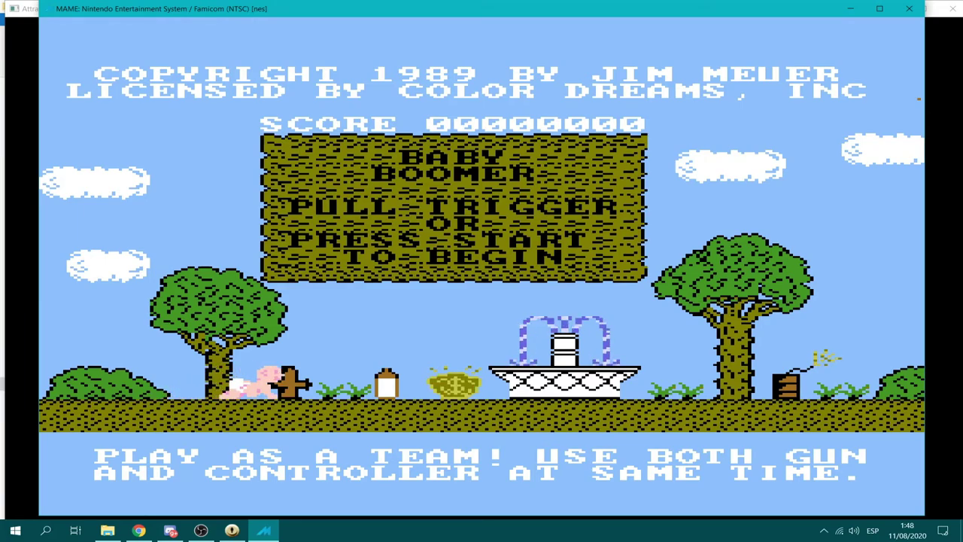
pyautogui.press('1')
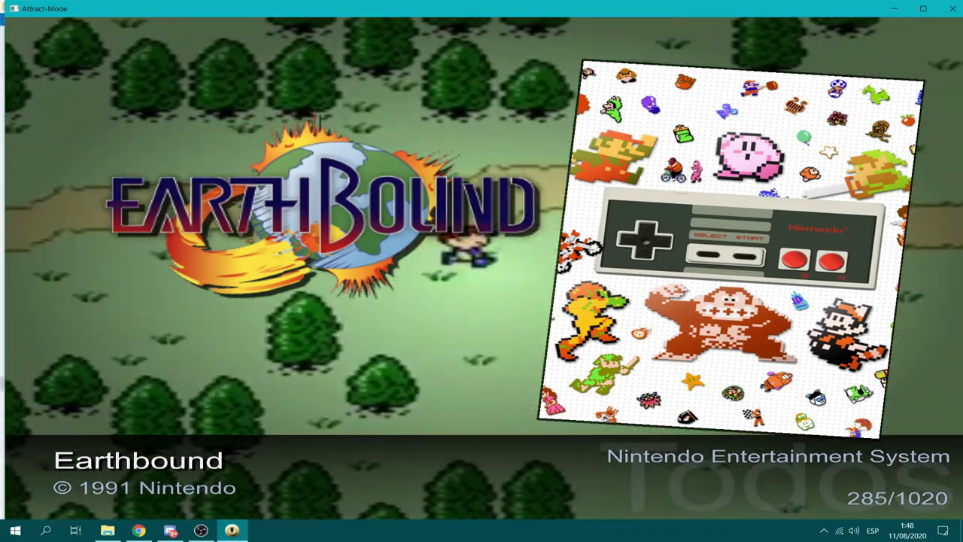
# - Return to the Displays Menu, move through its entries and exit Attract-Mode
pyautogui.press('Escape')
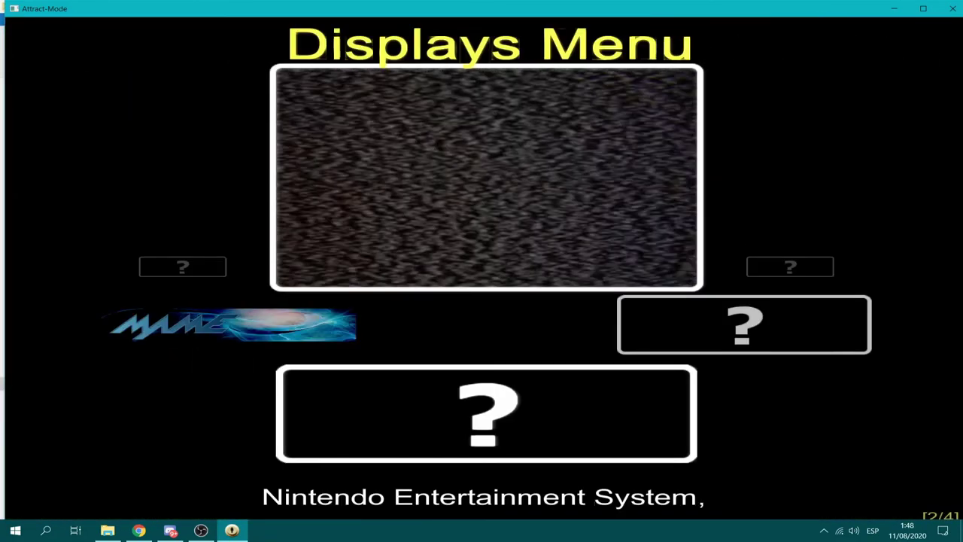
pyautogui.press('Down')
pyautogui.press('Down')
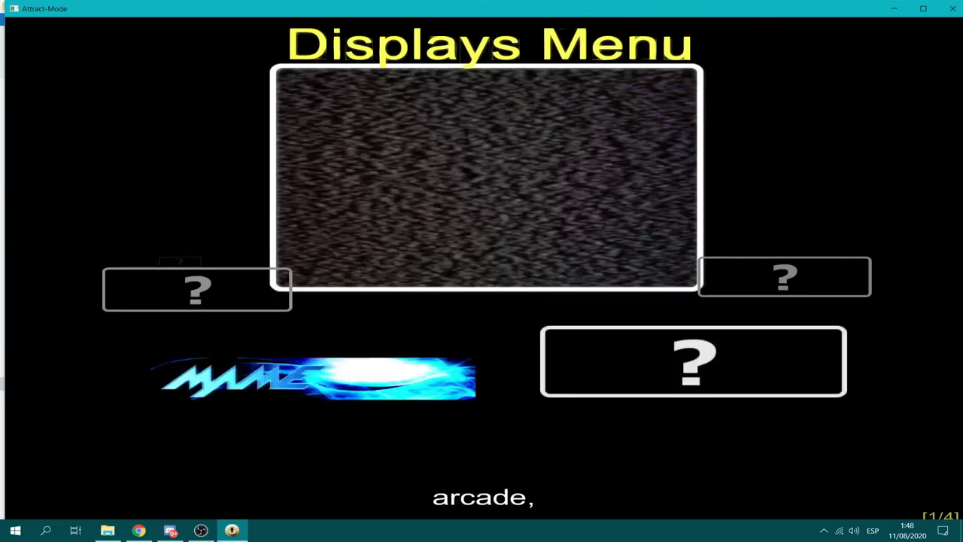
pyautogui.press('Down')
pyautogui.press('Return')
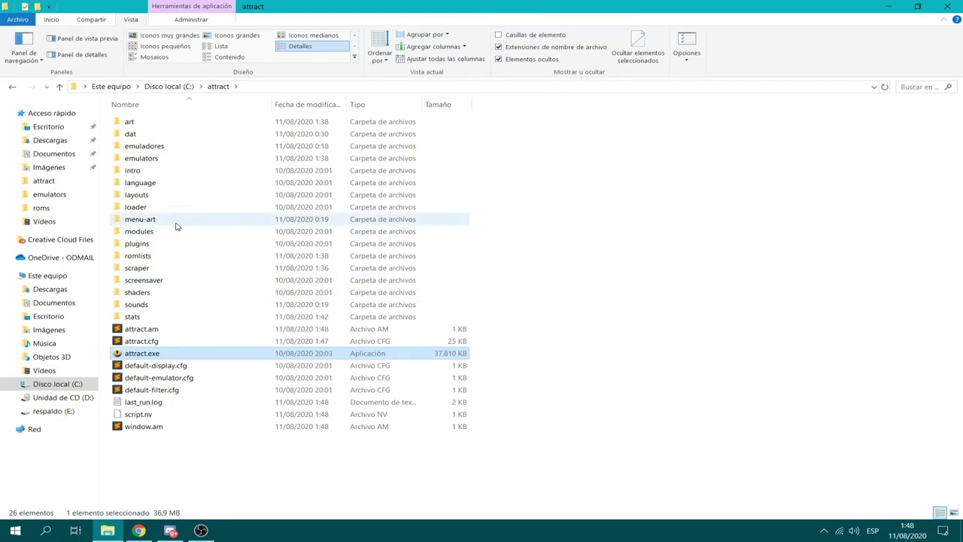
# - Restart Attract-Mode from attract.exe in the C:\attract folder
pyautogui.click(169, 219)
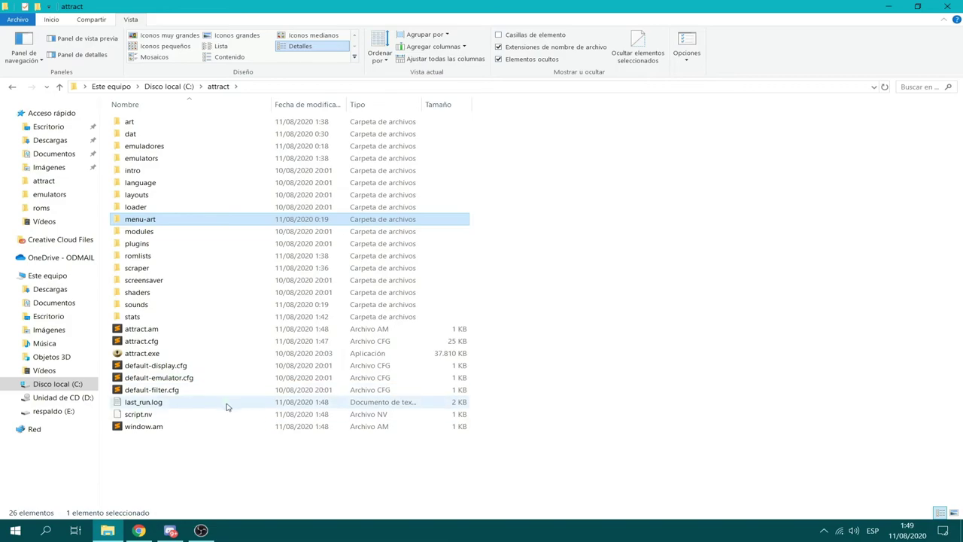
pyautogui.click(208, 356)
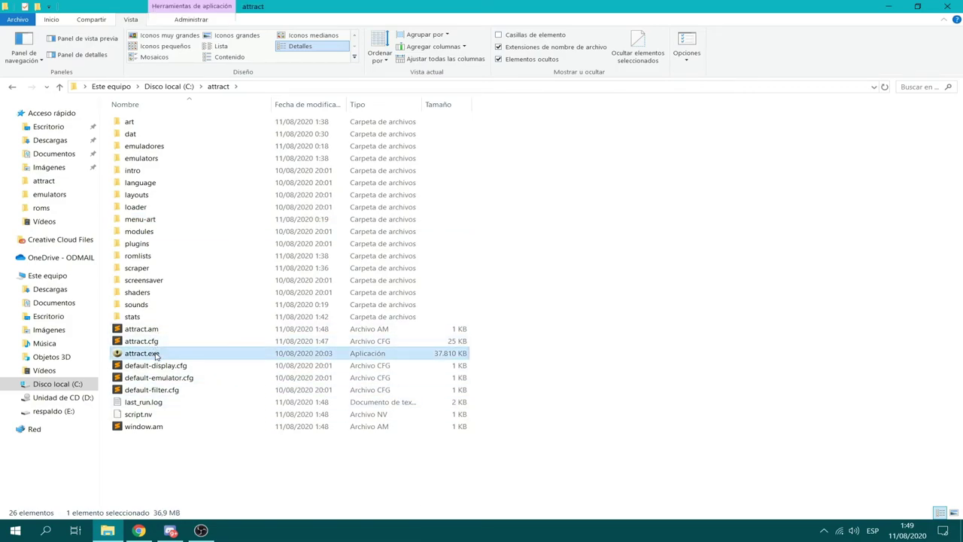
pyautogui.doubleClick(163, 355)
pyautogui.click(202, 531)
pyautogui.click(201, 531)
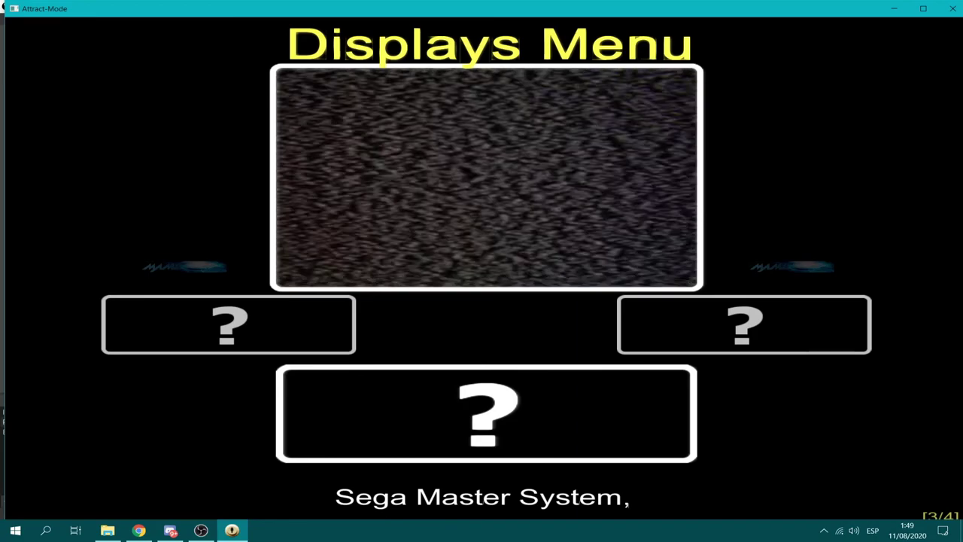
# - In the Varios configuration, set Modo ventana to Llenar pantalla (Por defecto)
pyautogui.press('Tab')
pyautogui.press('Down')
pyautogui.press('Return')
pyautogui.press('Up')
pyautogui.press('Up')
pyautogui.press('Up')
pyautogui.press('Up')
pyautogui.press('Return')
pyautogui.press('Down')
pyautogui.press('Down')
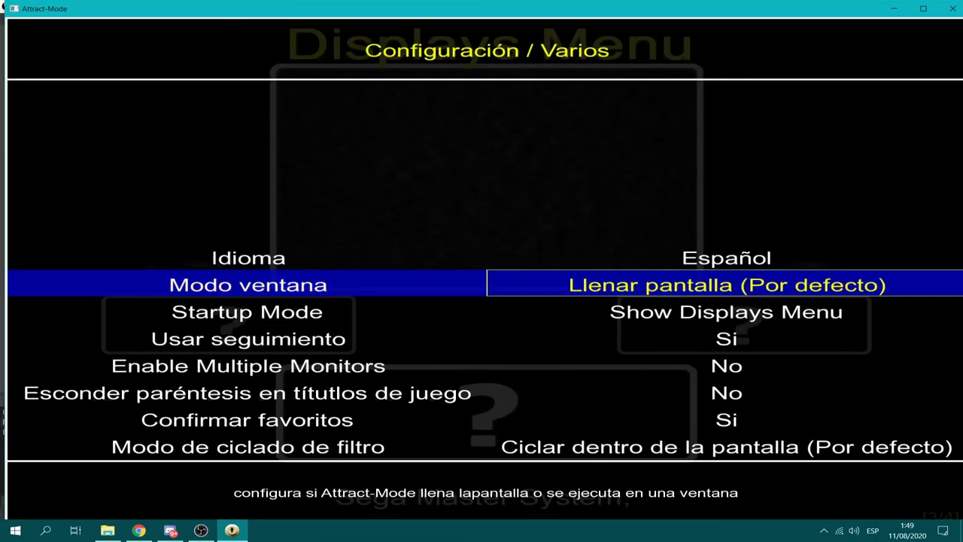
pyautogui.press('Return')
# - Leave the Varios settings and the configuration menu, and exit Attract-Mode
pyautogui.press('Up')
pyautogui.press('Up')
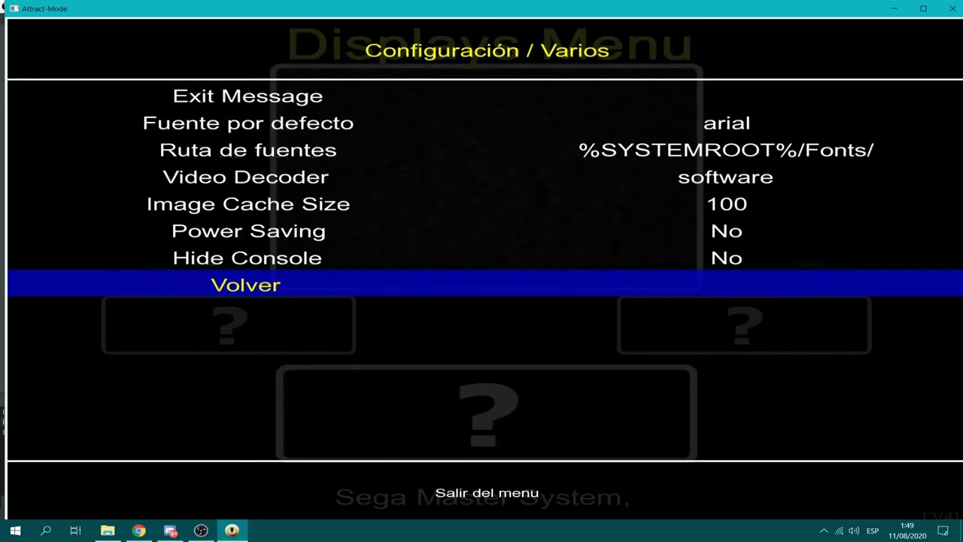
pyautogui.press('Return')
pyautogui.press('Down')
pyautogui.press('Return')
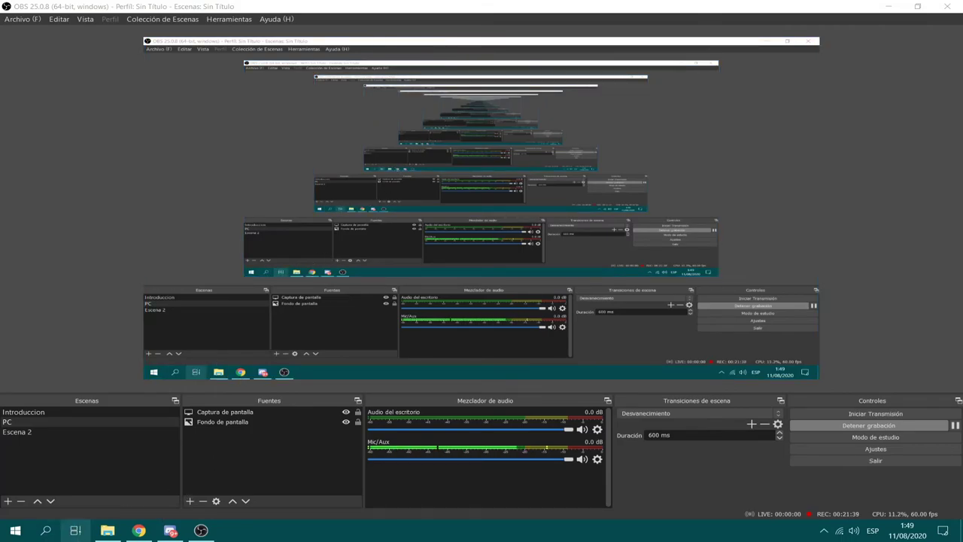
# - Switch to File Explorer, examine mame.ini in the arcade folder under emuladores, and return to the attract folder
pyautogui.click(173, 532)
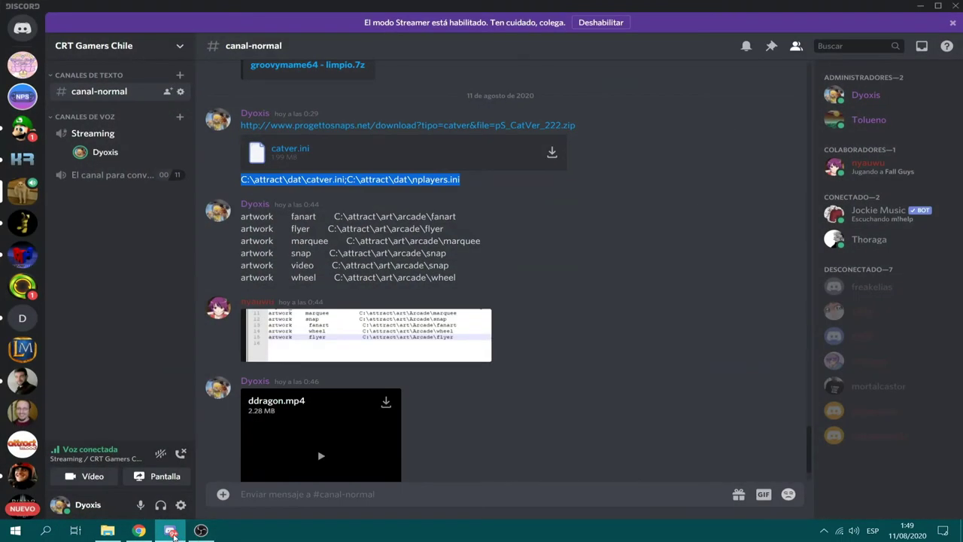
pyautogui.click(138, 531)
pyautogui.click(115, 536)
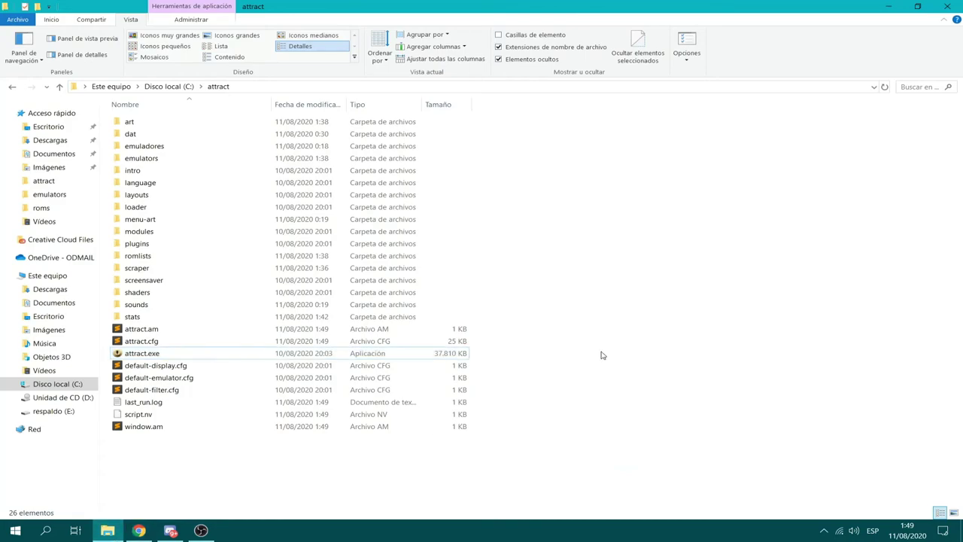
pyautogui.doubleClick(142, 147)
pyautogui.doubleClick(148, 125)
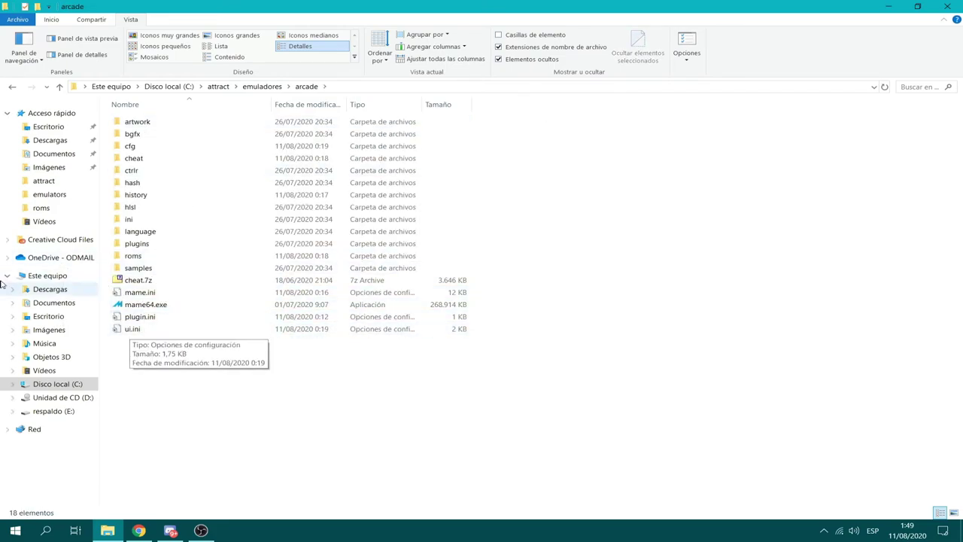
pyautogui.click(122, 292)
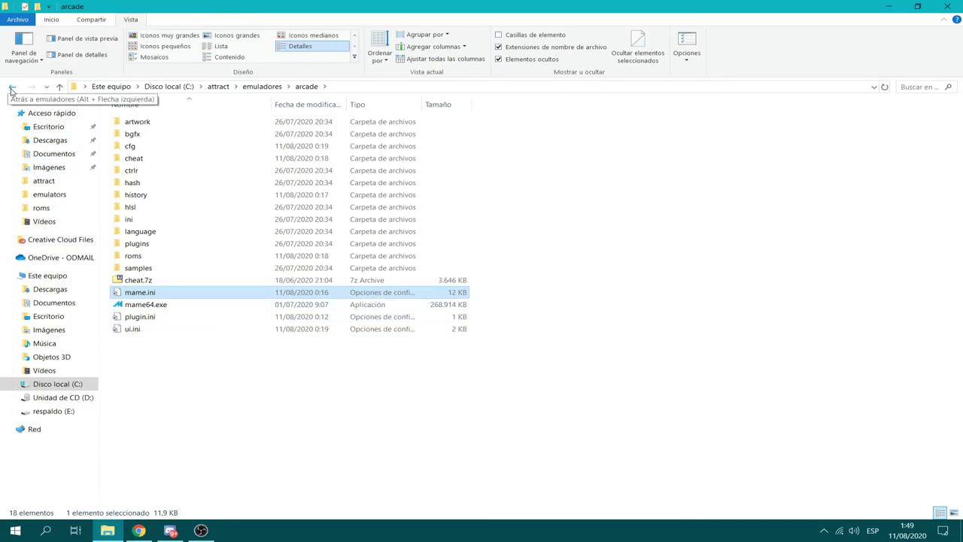
pyautogui.click(12, 87)
pyautogui.click(12, 87)
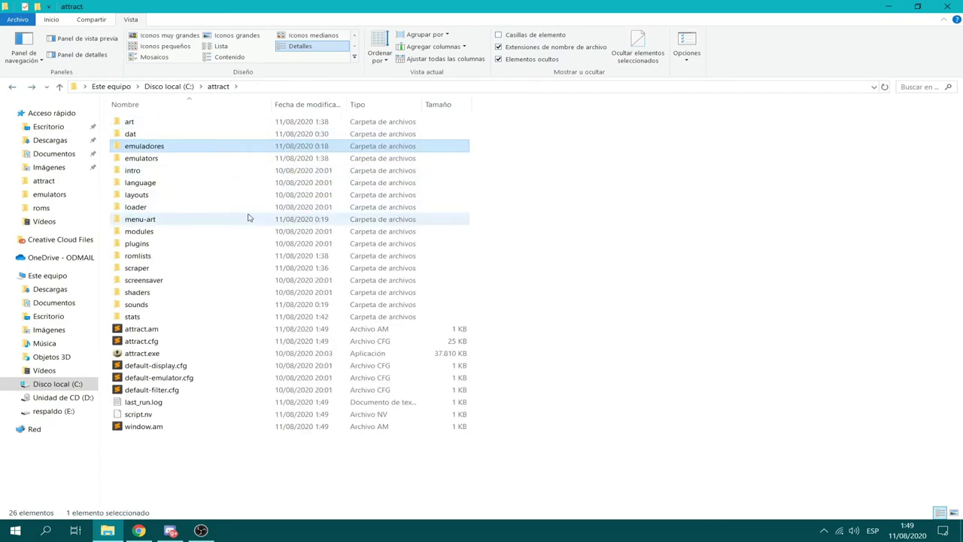
# - Delete window.am from the C:\attract folder
pyautogui.click(201, 437)
pyautogui.click(158, 426)
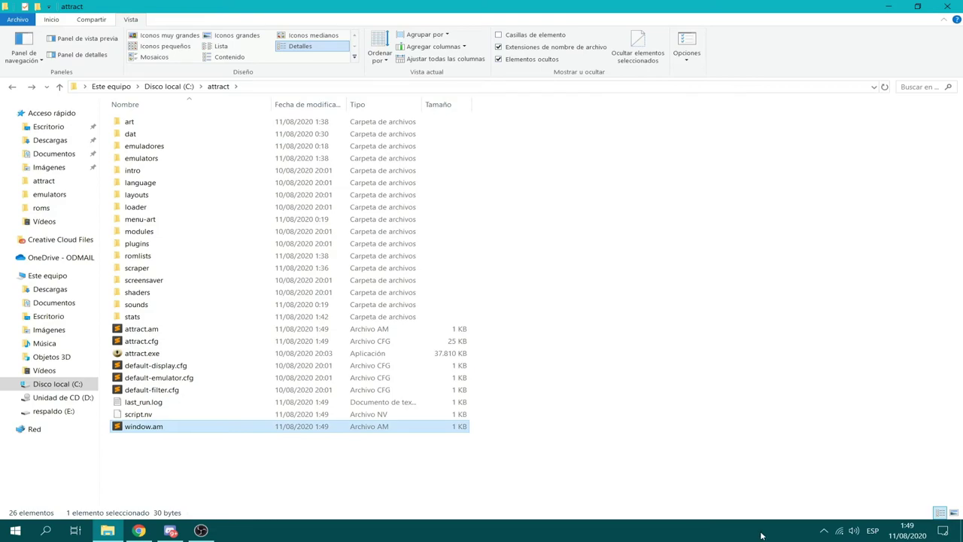
pyautogui.press('Delete')
# - Copy start.bat from the attract folder on respaldo (E:) into C:\attract
pyautogui.click(51, 411)
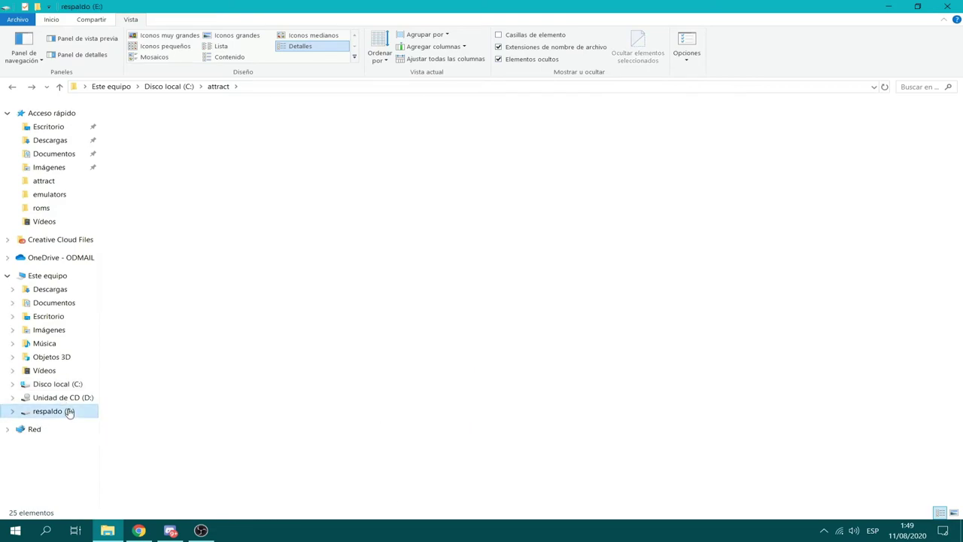
pyautogui.doubleClick(143, 133)
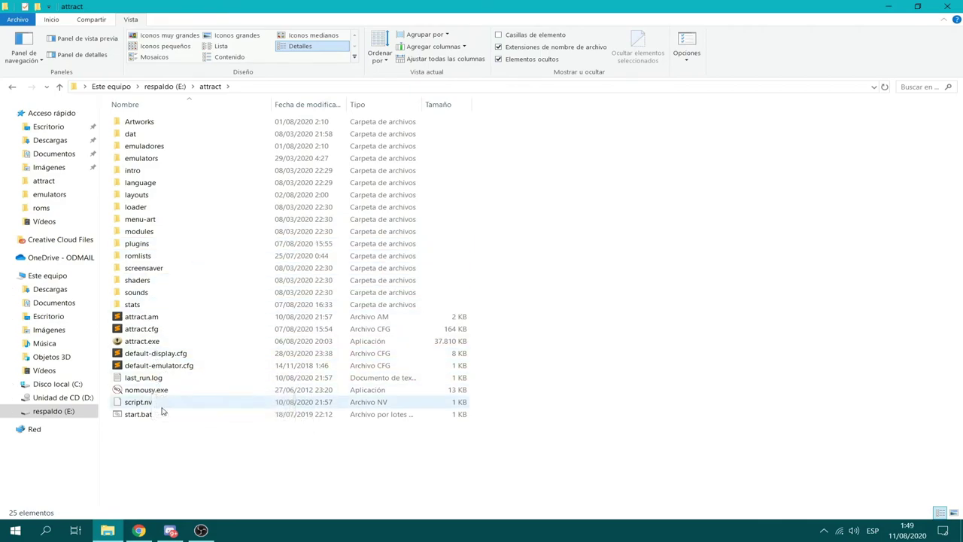
pyautogui.rightClick(153, 416)
pyautogui.click(184, 341)
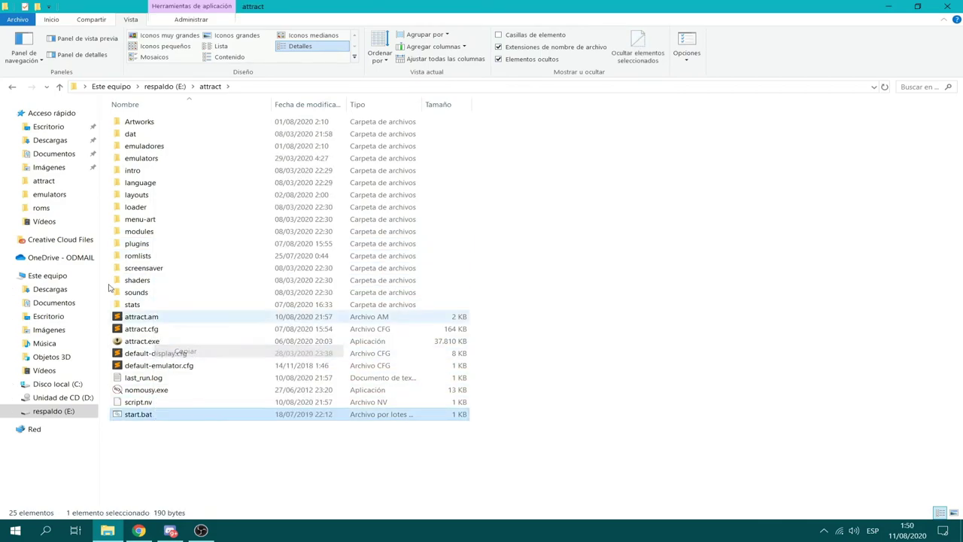
pyautogui.click(10, 88)
pyautogui.click(11, 88)
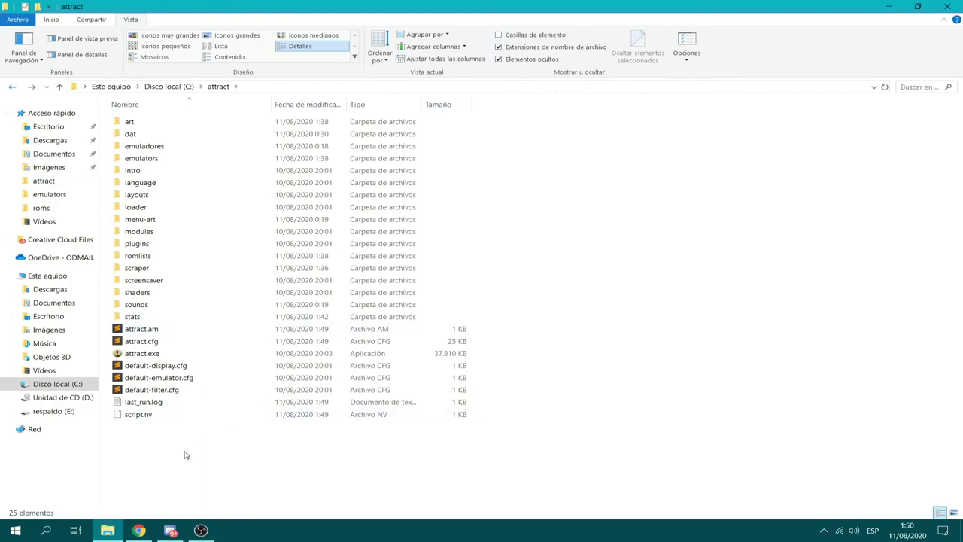
pyautogui.rightClick(195, 478)
pyautogui.click(228, 395)
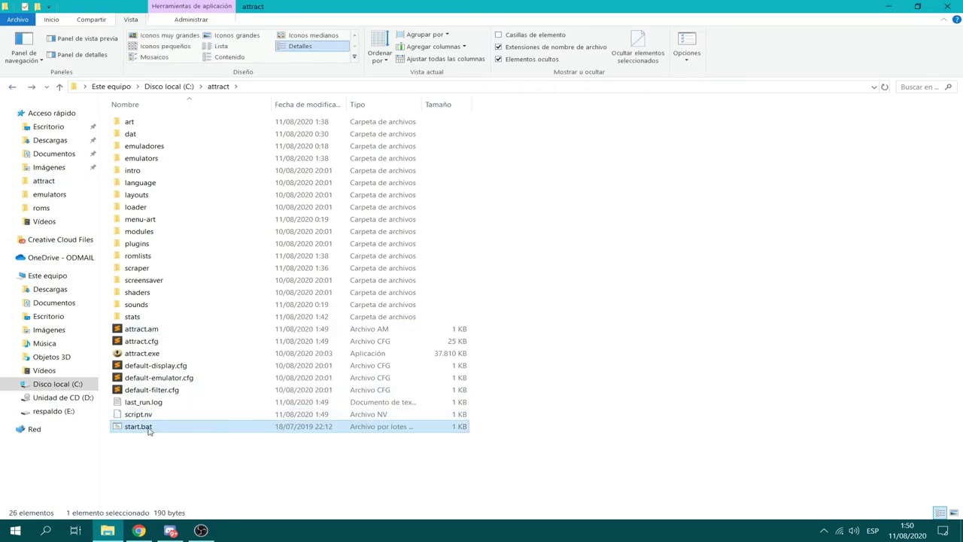
# - Edit the copied start.bat, remove the line between the taskkill and first DEL commands, and save the file on closing
pyautogui.rightClick(150, 427)
pyautogui.click(192, 150)
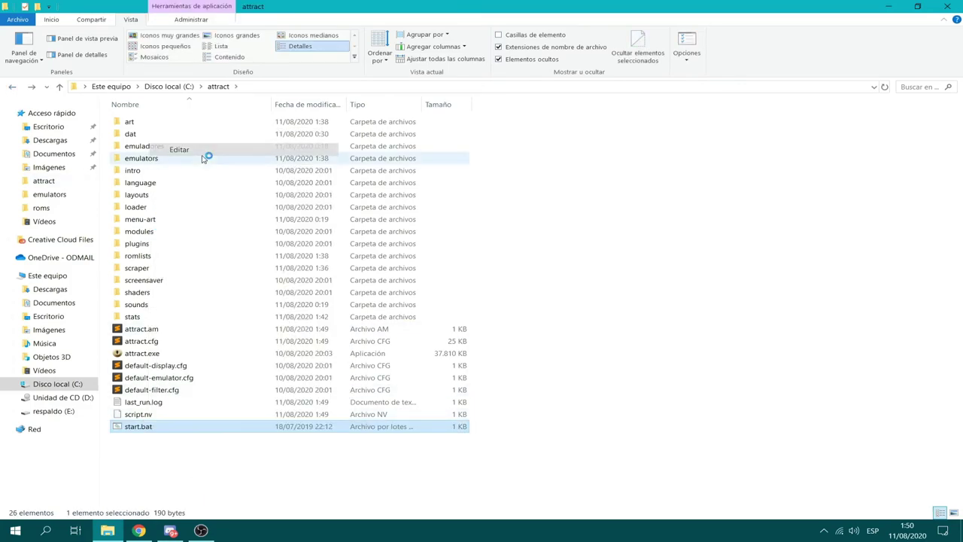
pyautogui.moveTo(619, 271); pyautogui.dragTo(309, 274)
pyautogui.press('BackSpace')
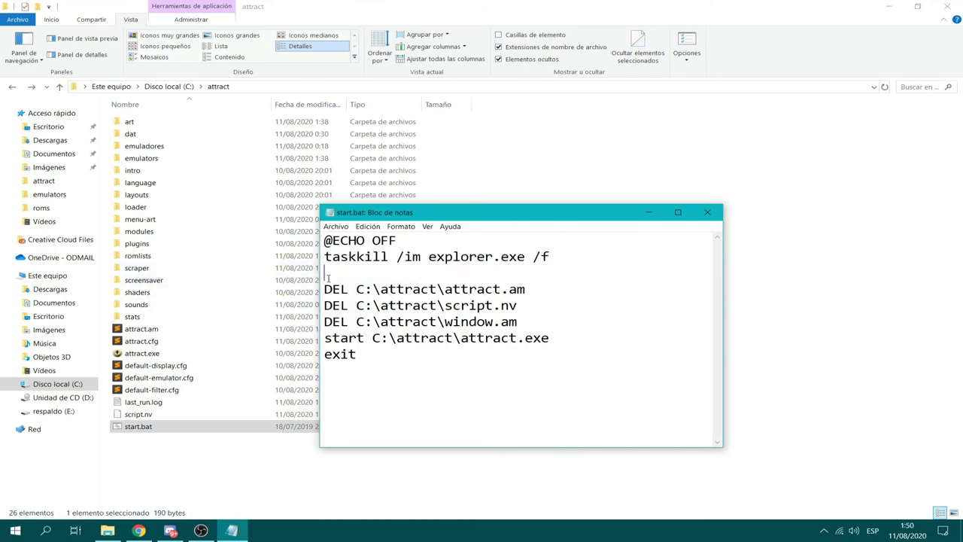
pyautogui.press('BackSpace')
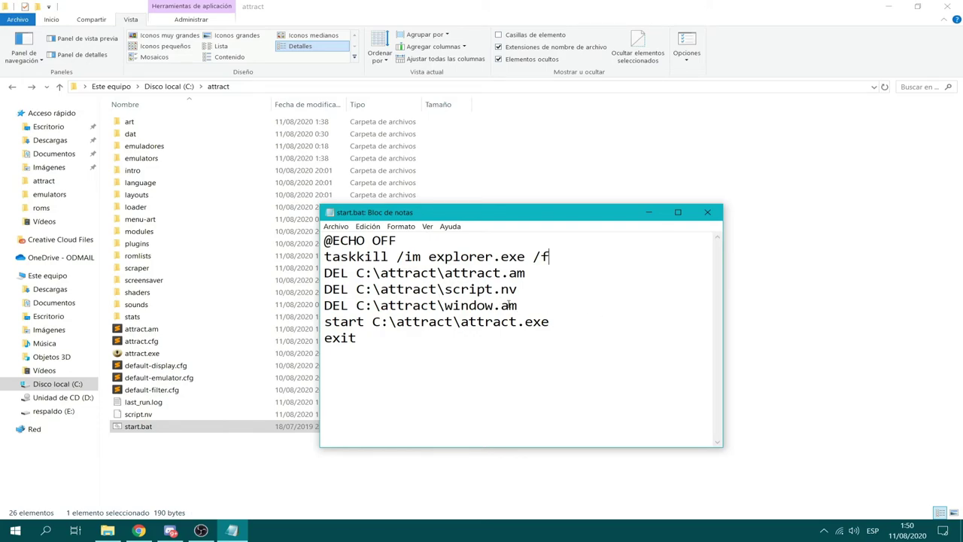
pyautogui.click(389, 321)
pyautogui.click(709, 213)
pyautogui.click(454, 273)
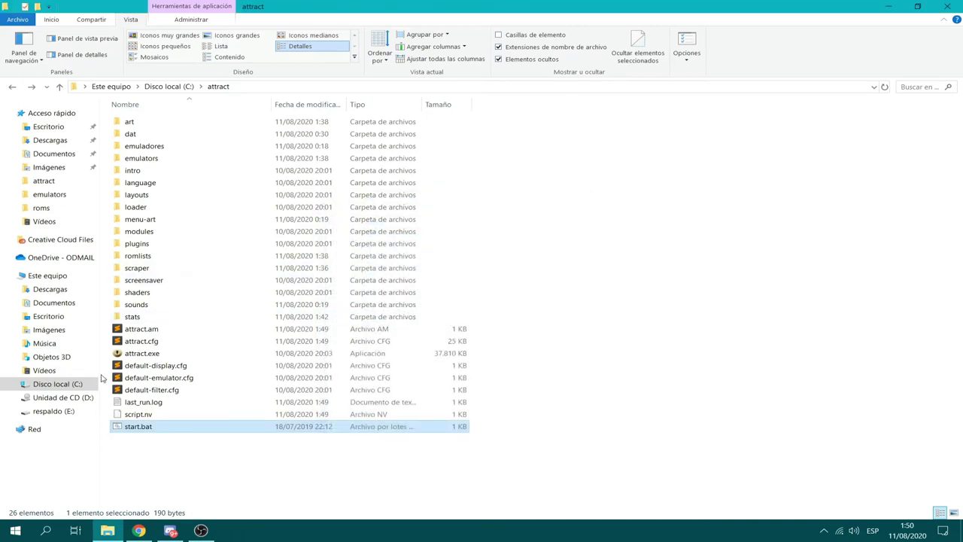
# - Reopen start.bat for editing, review its commands and close it
pyautogui.rightClick(164, 435)
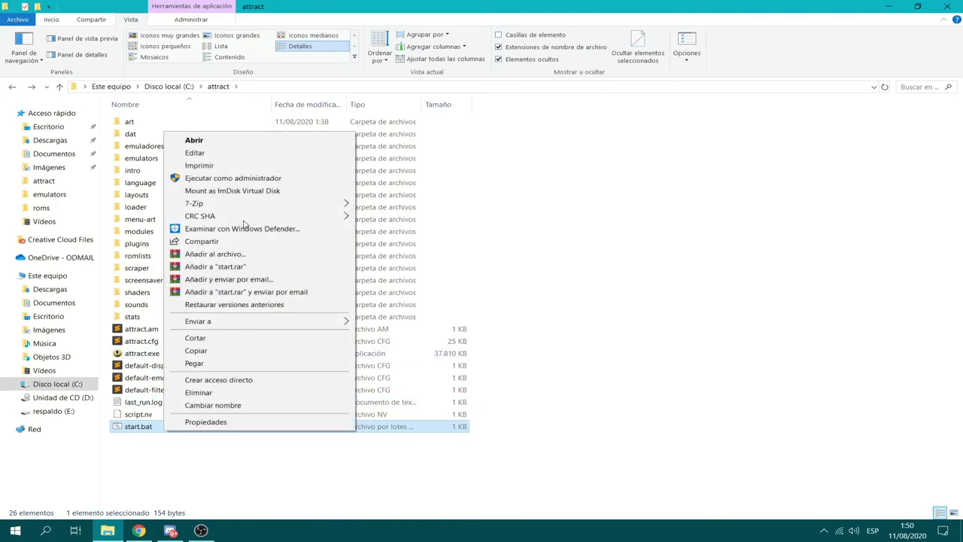
pyautogui.click(202, 155)
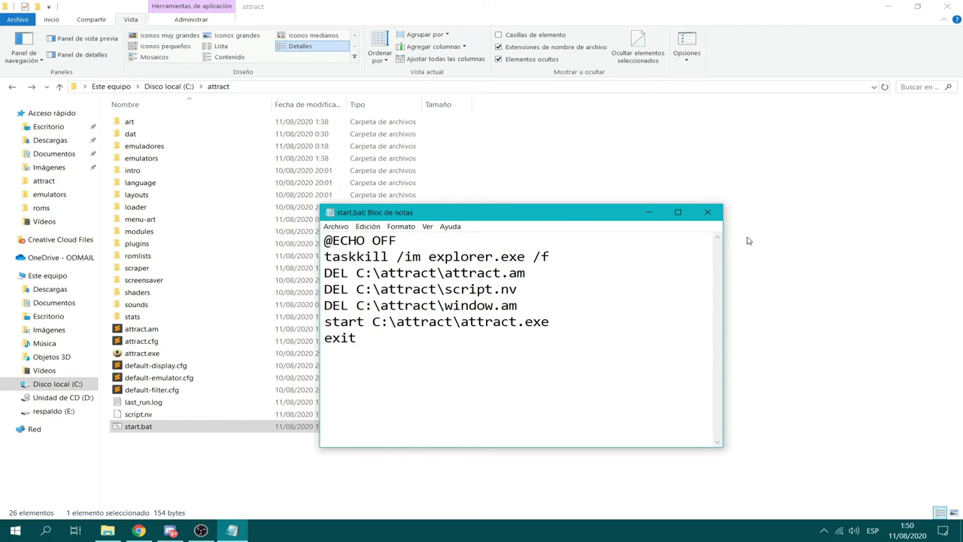
pyautogui.click(707, 212)
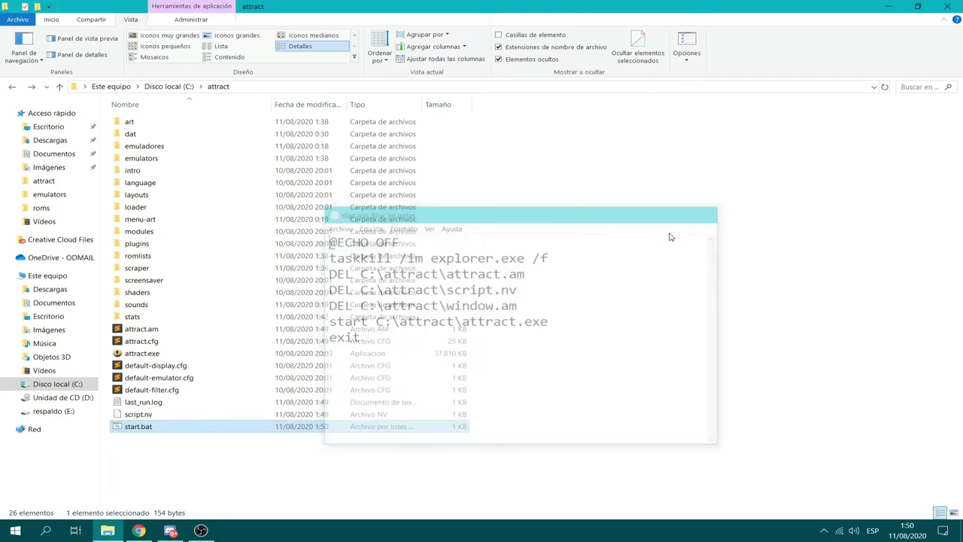
# - Create a shortcut to attract.exe inside the C:\attract folder and select it
pyautogui.click(143, 355)
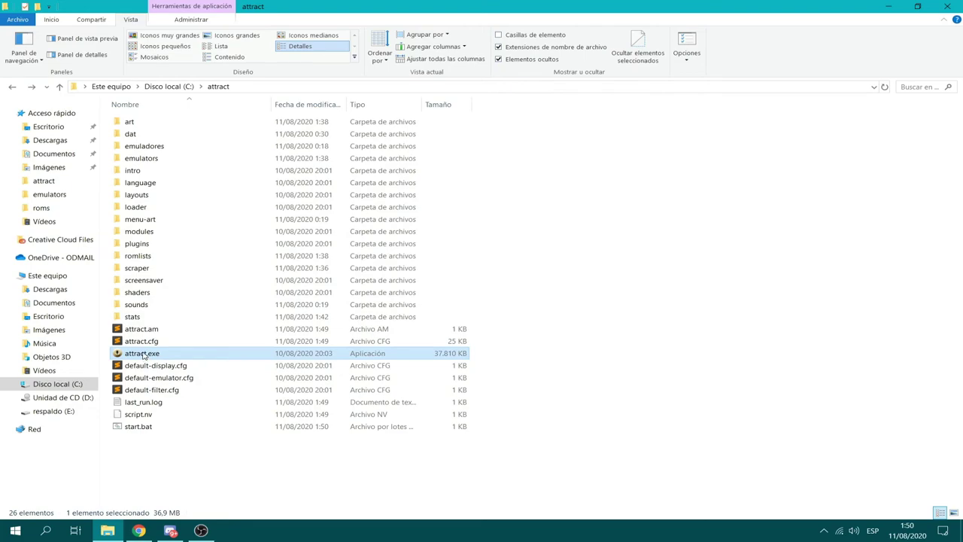
pyautogui.rightClick(147, 356)
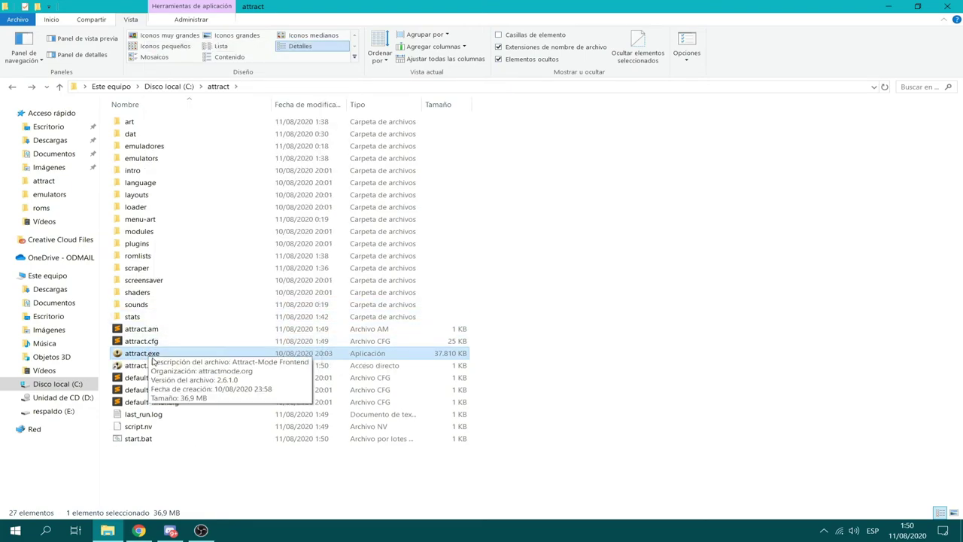
pyautogui.click(215, 366)
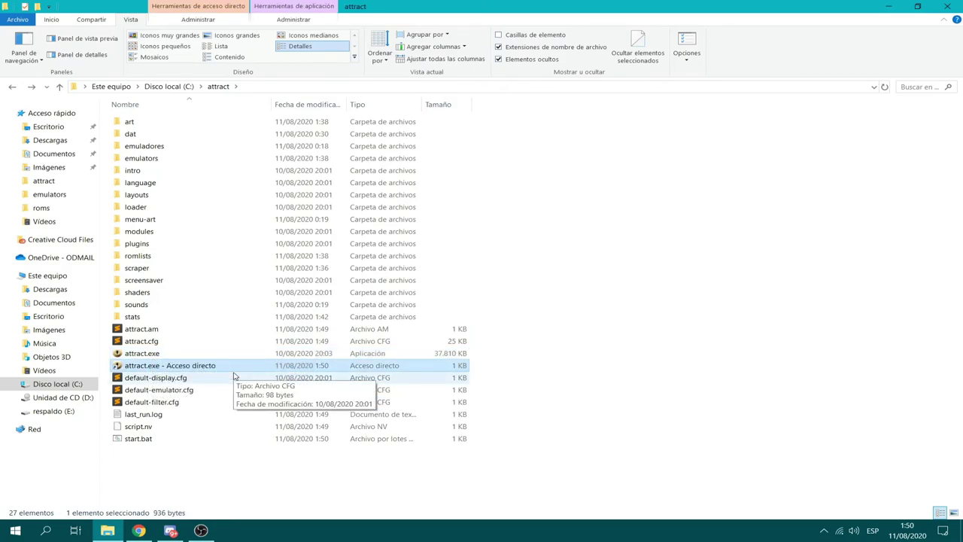
# - Open the startup folder by running %appdata% and going through Microsoft, Windows, Menú Inicio and Programas to Inicio
pyautogui.press('super+r')
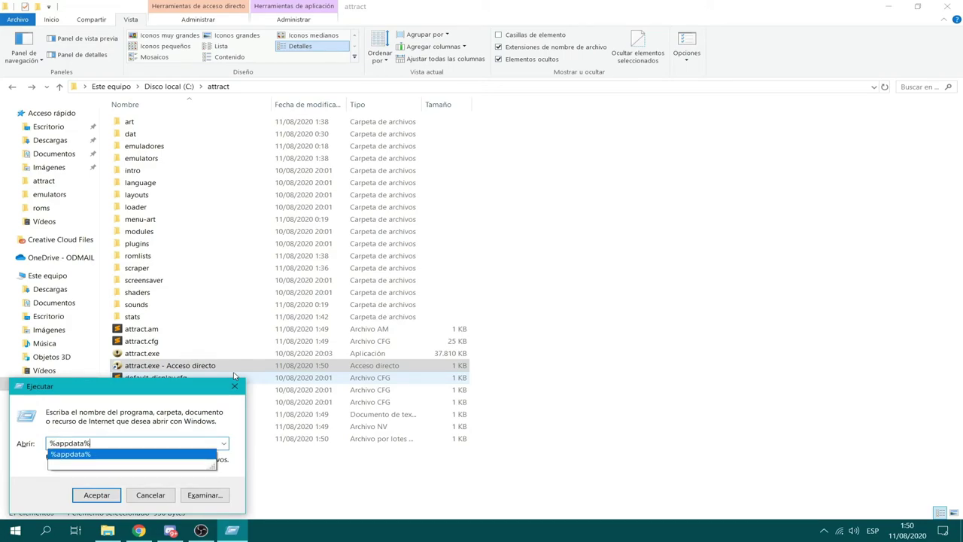
pyautogui.write('%appdata%')
pyautogui.press('Return')
pyautogui.scroll(-6, 243, 376)
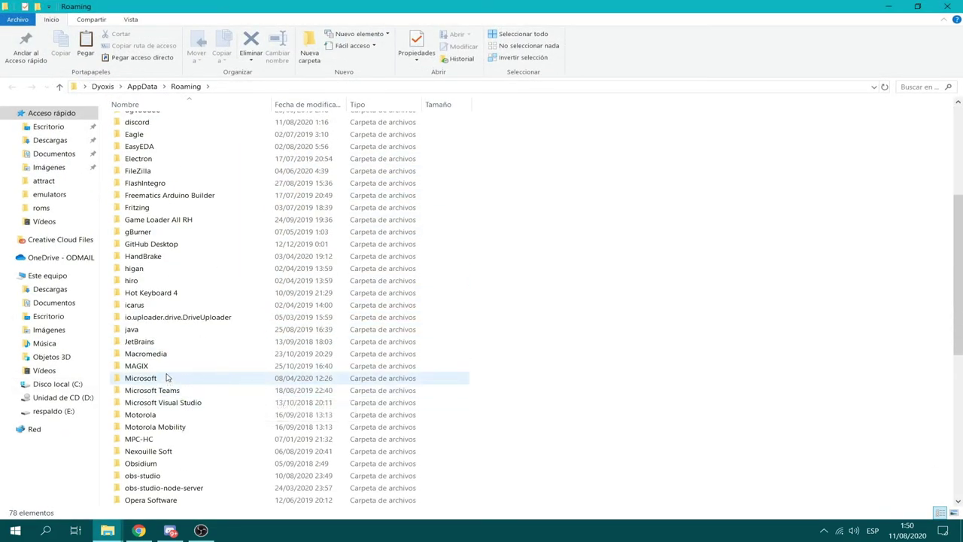
pyautogui.doubleClick(171, 380)
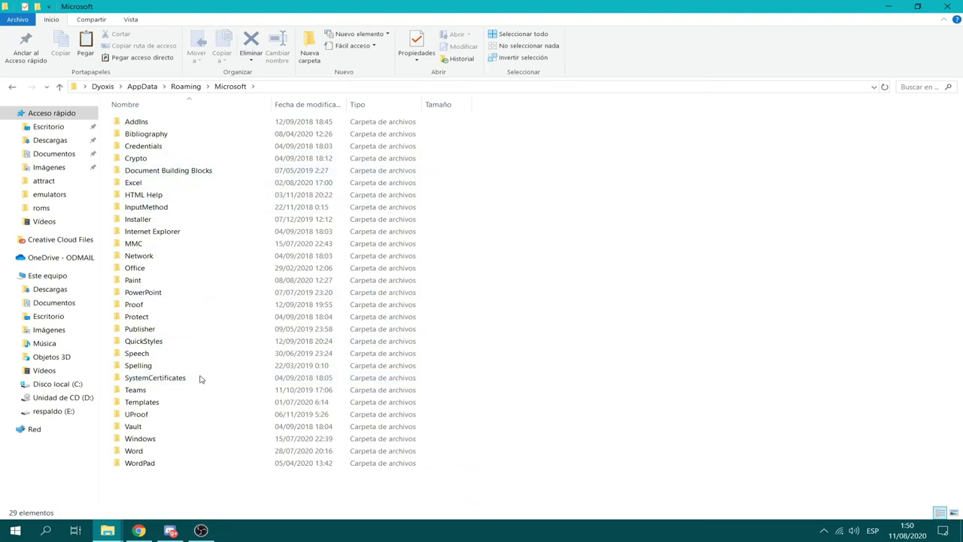
pyautogui.doubleClick(158, 444)
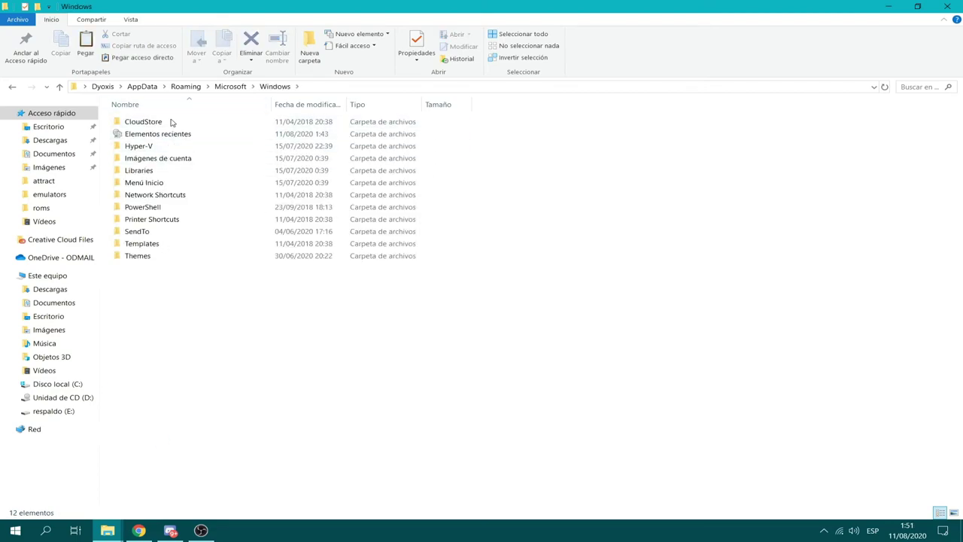
pyautogui.doubleClick(170, 184)
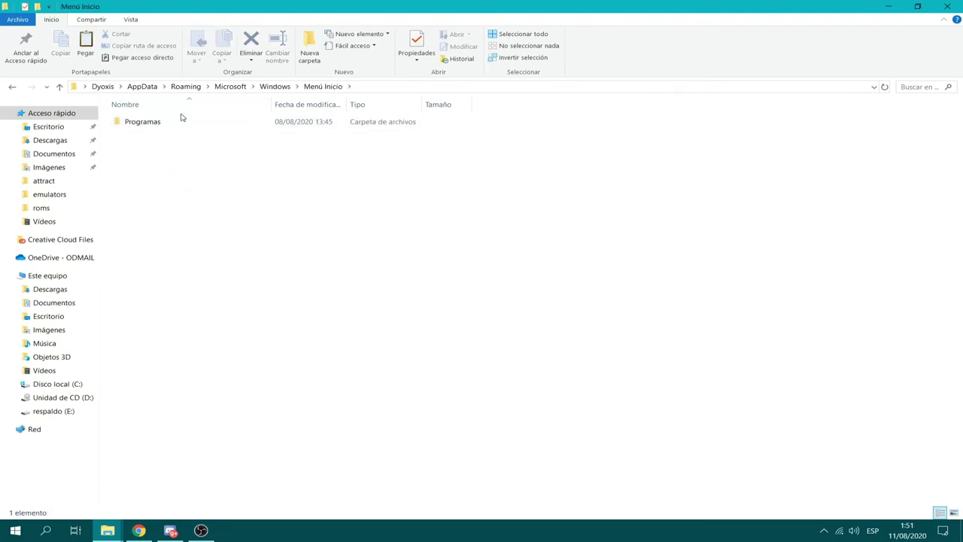
pyautogui.doubleClick(166, 122)
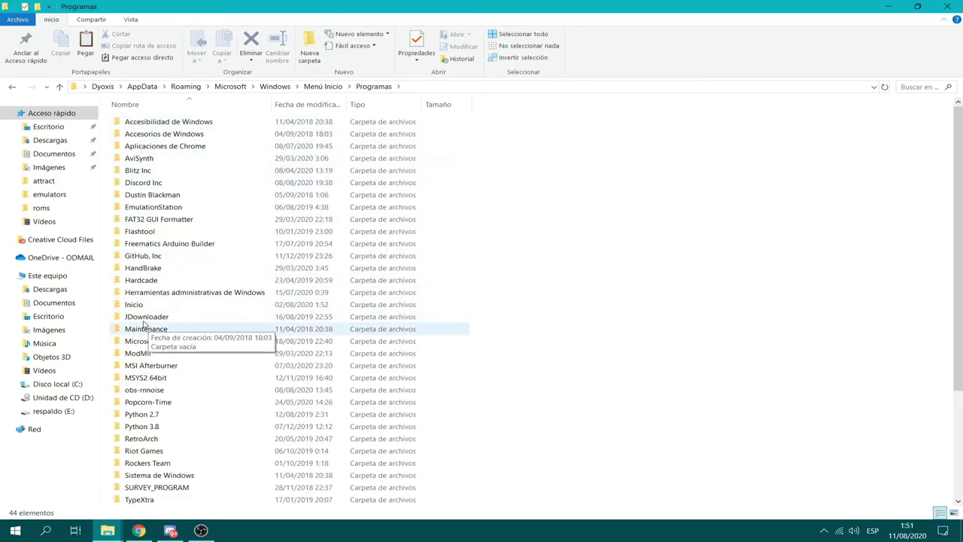
pyautogui.doubleClick(138, 305)
# - Copy the attract.exe shortcut from C:\attract into the Inicio startup folder
pyautogui.moveTo(113, 527)
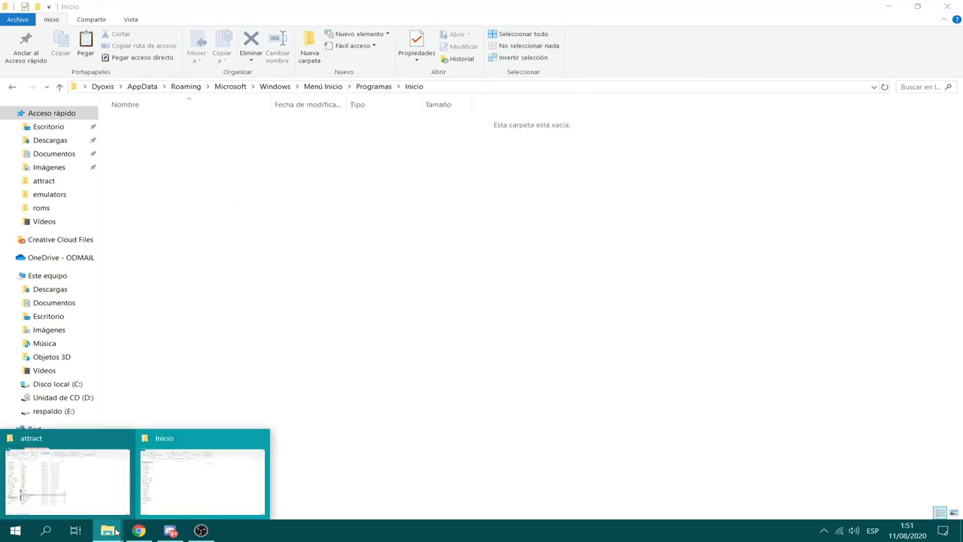
pyautogui.click(87, 471)
pyautogui.rightClick(141, 370)
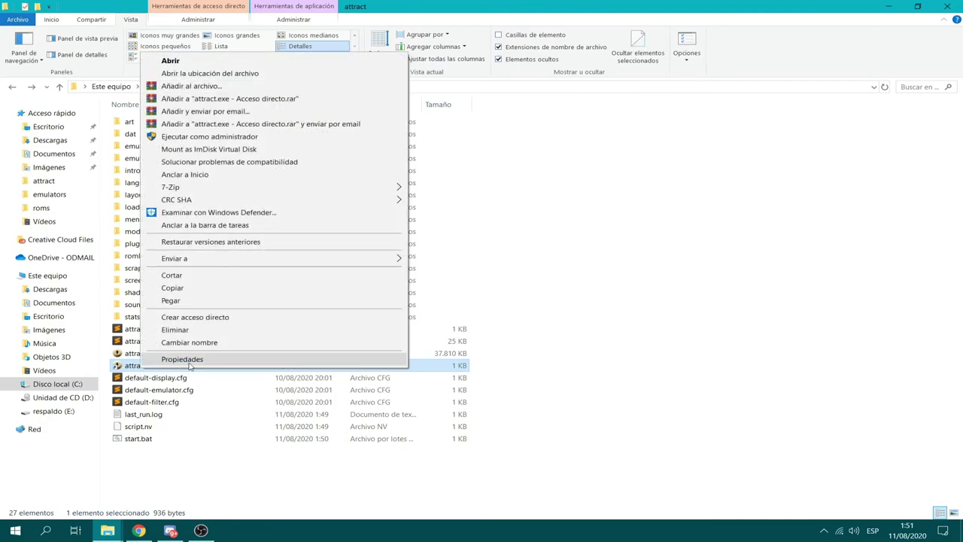
pyautogui.click(173, 288)
pyautogui.click(107, 531)
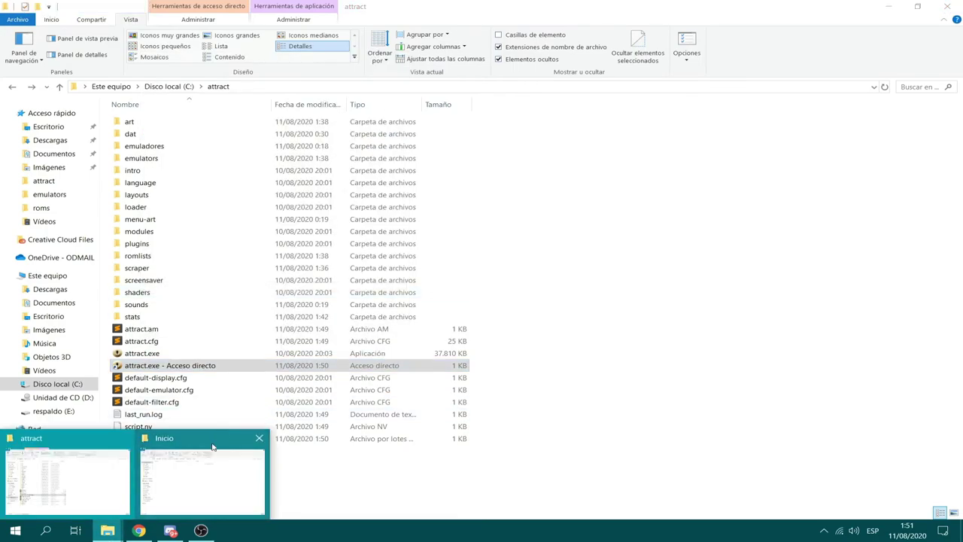
pyautogui.click(196, 459)
pyautogui.rightClick(265, 330)
pyautogui.click(294, 426)
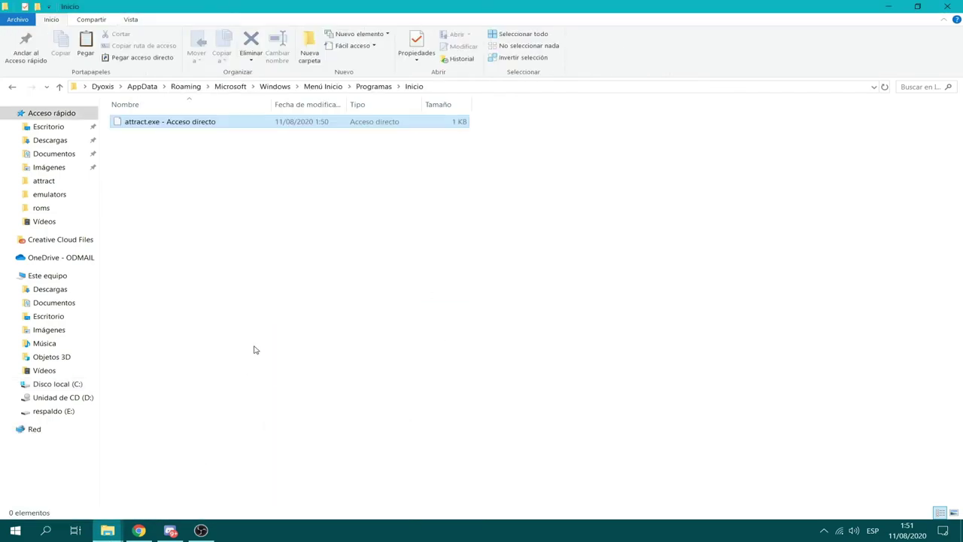
pyautogui.click(244, 256)
pyautogui.moveTo(350, 251); pyautogui.dragTo(226, 121)
pyautogui.click(295, 212)
# - Check the Attract-Mode Frontend entry and its command line among Task Manager's startup programs, and close Task Manager
pyautogui.rightClick(426, 530)
pyautogui.click(437, 488)
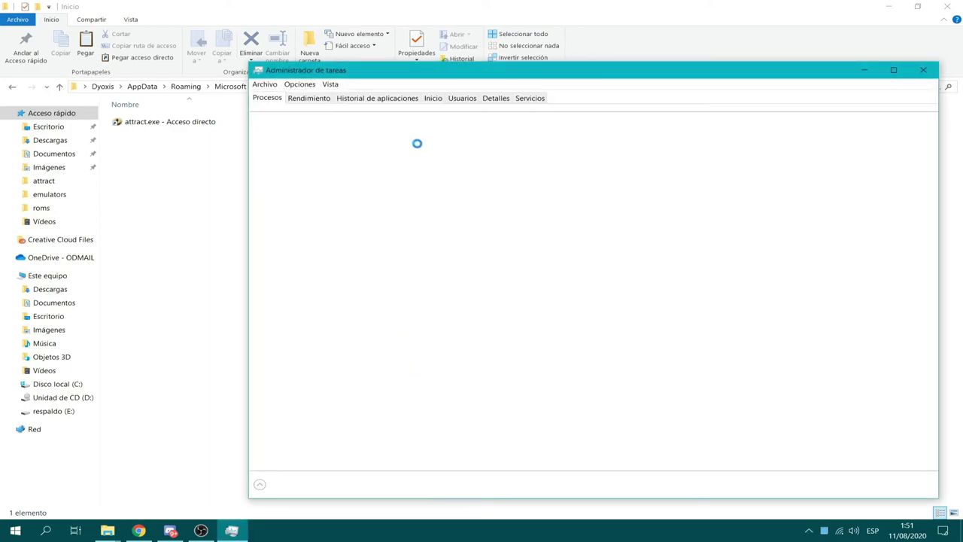
pyautogui.click(443, 100)
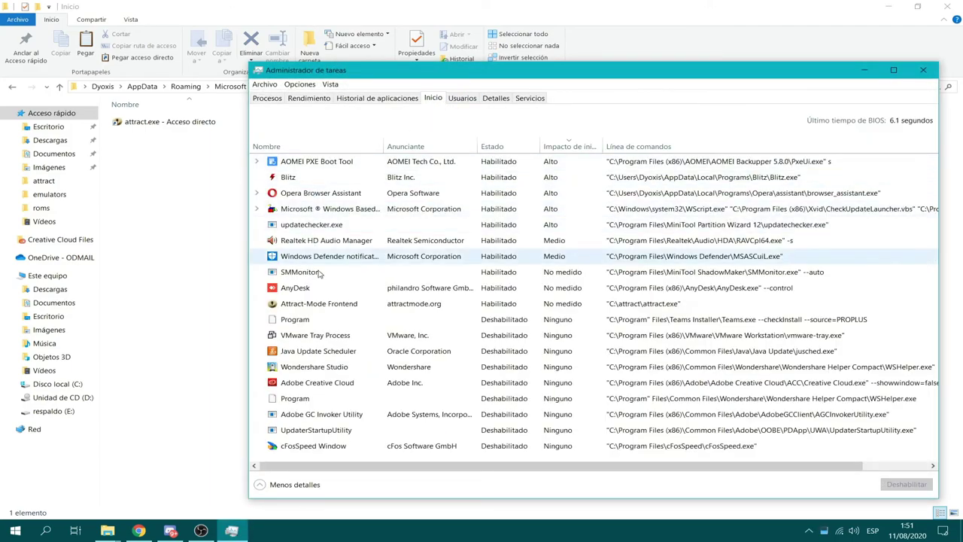
pyautogui.click(305, 294)
pyautogui.click(306, 301)
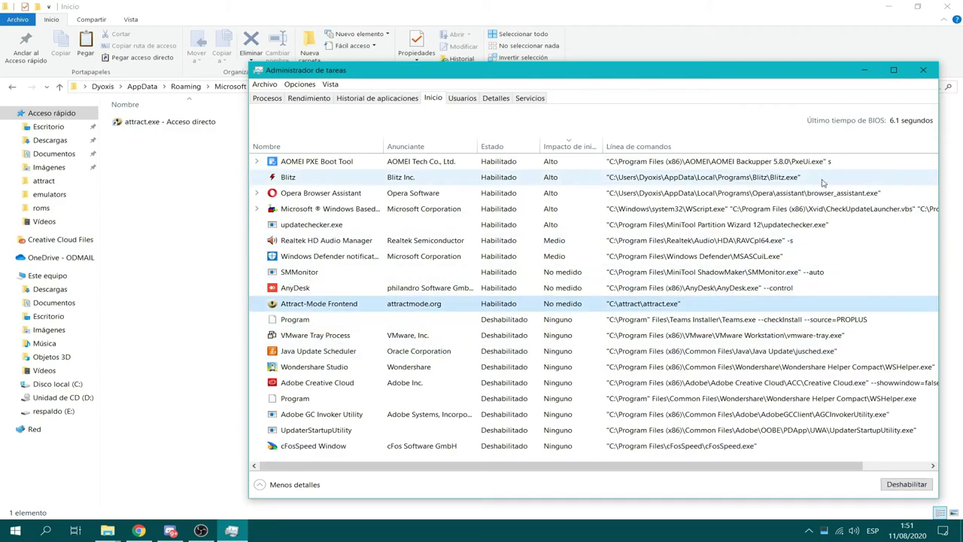
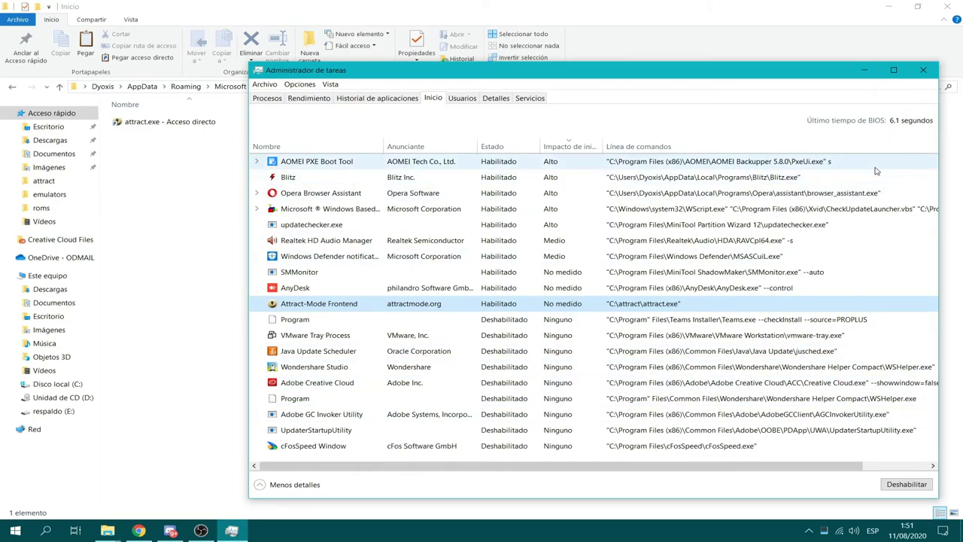
pyautogui.click(921, 71)
# - Replace the attract.exe shortcut in the Inicio startup folder with a new shortcut to start.bat created in C:\attract
pyautogui.click(213, 122)
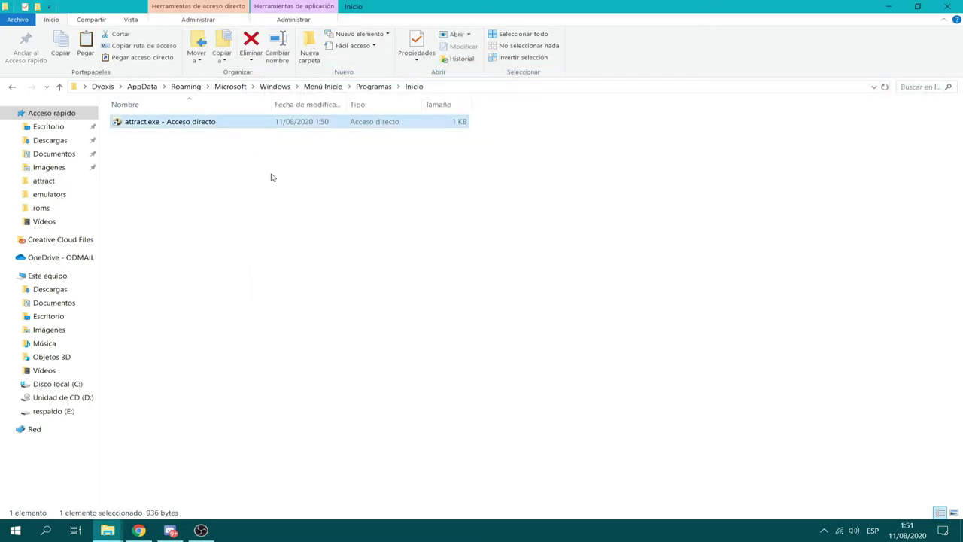
pyautogui.press('Delete')
pyautogui.moveTo(112, 519)
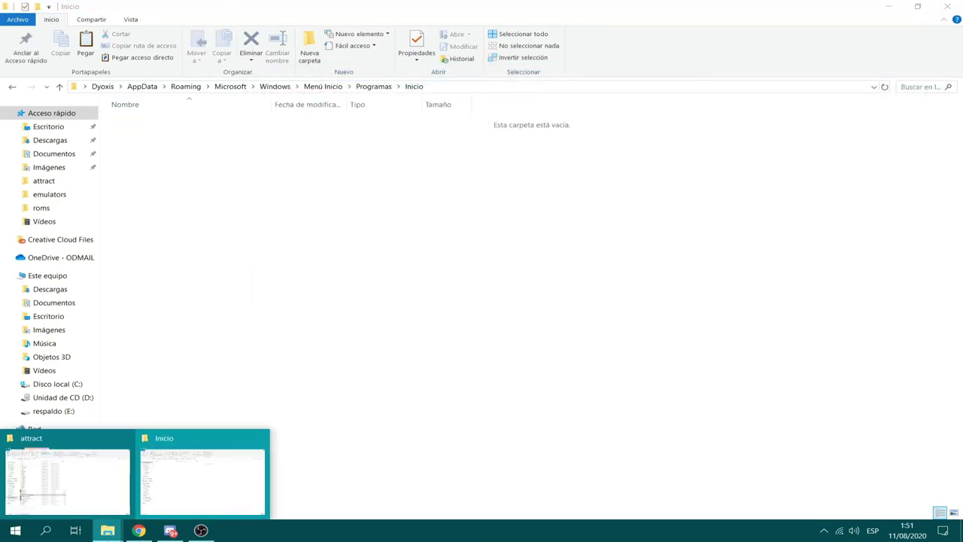
pyautogui.click(79, 479)
pyautogui.rightClick(153, 438)
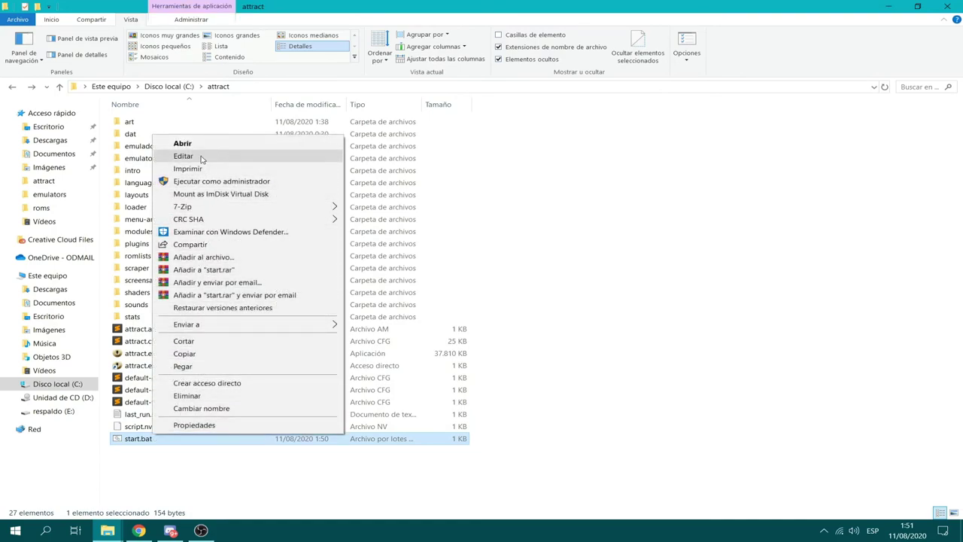
pyautogui.click(194, 384)
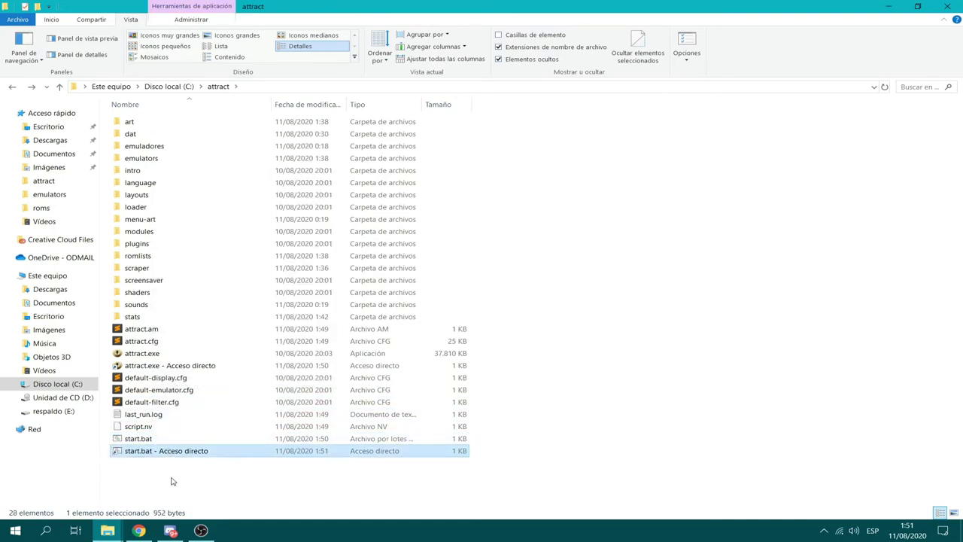
pyautogui.moveTo(105, 536)
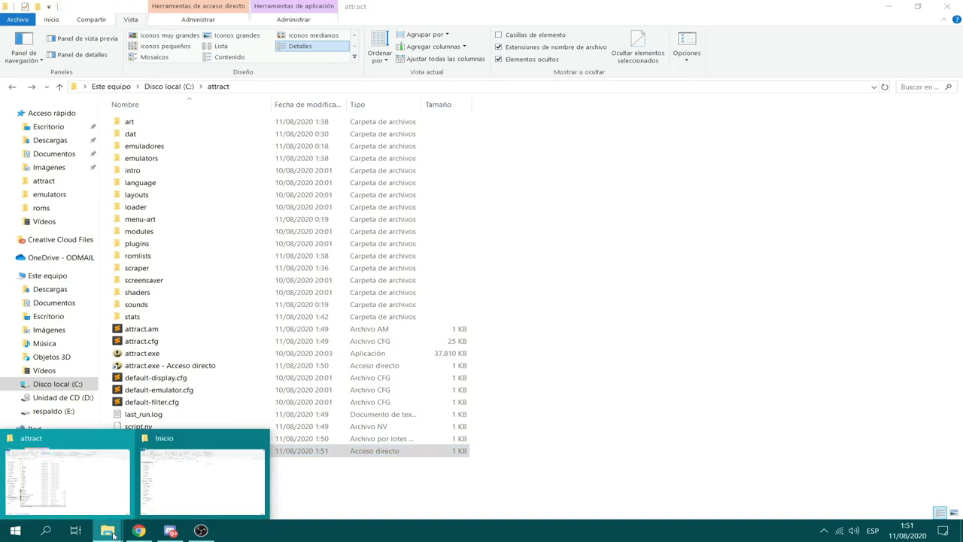
pyautogui.click(185, 464)
pyautogui.hotkey('ctrl', 'v')
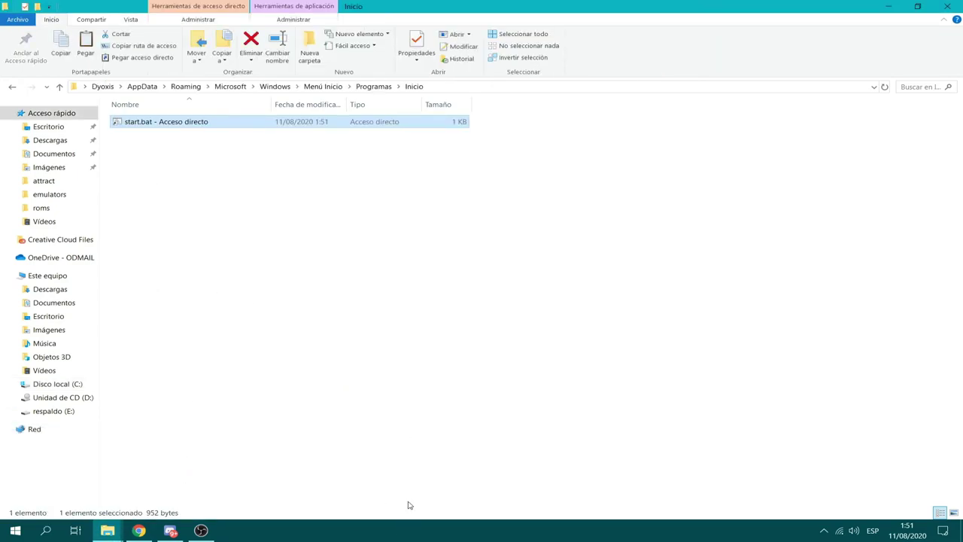
# - Check the start.bat entry and its command line among Task Manager's startup programs, and close Task Manager
pyautogui.rightClick(410, 536)
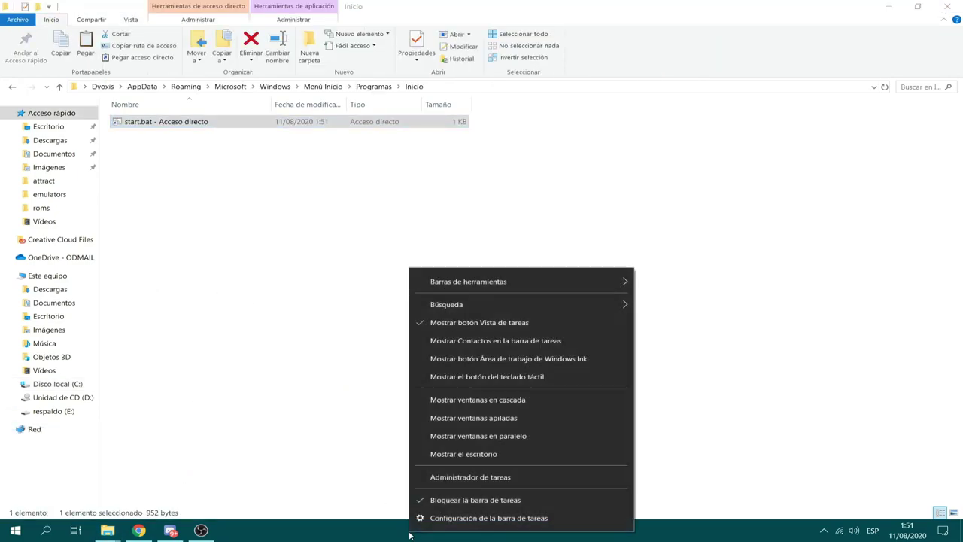
pyautogui.click(472, 476)
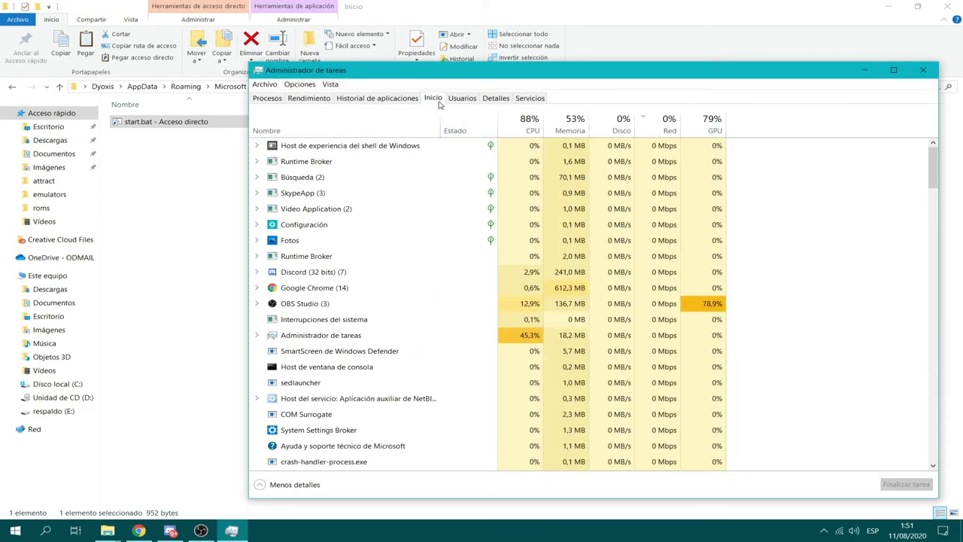
pyautogui.click(438, 100)
pyautogui.click(323, 309)
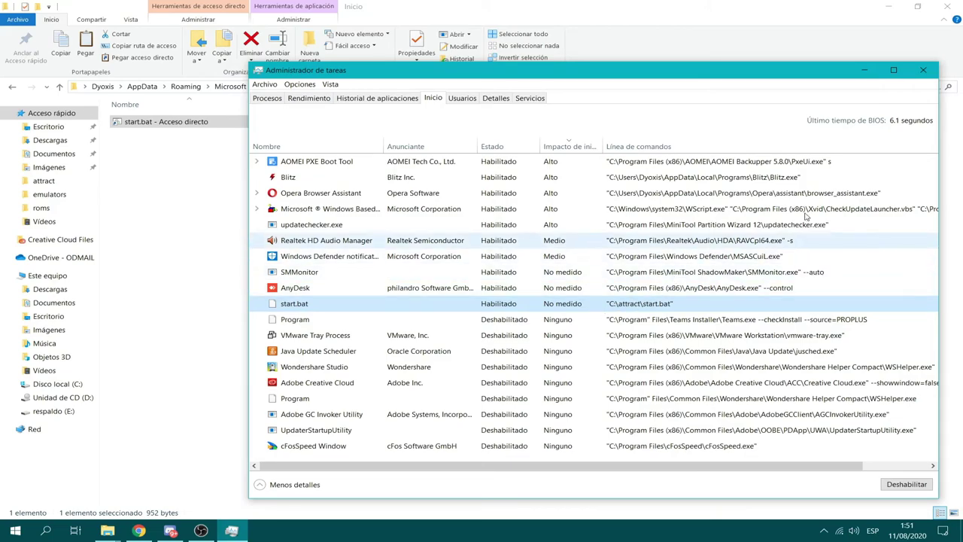
pyautogui.click(925, 70)
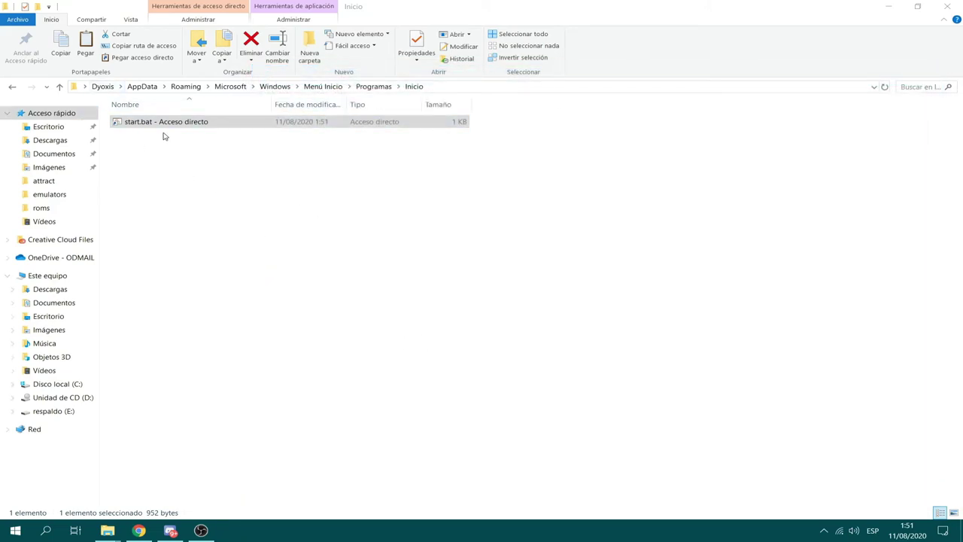
# - Delete the start.bat shortcut from the Inicio startup folder and return to the C:\attract folder
pyautogui.press('Delete')
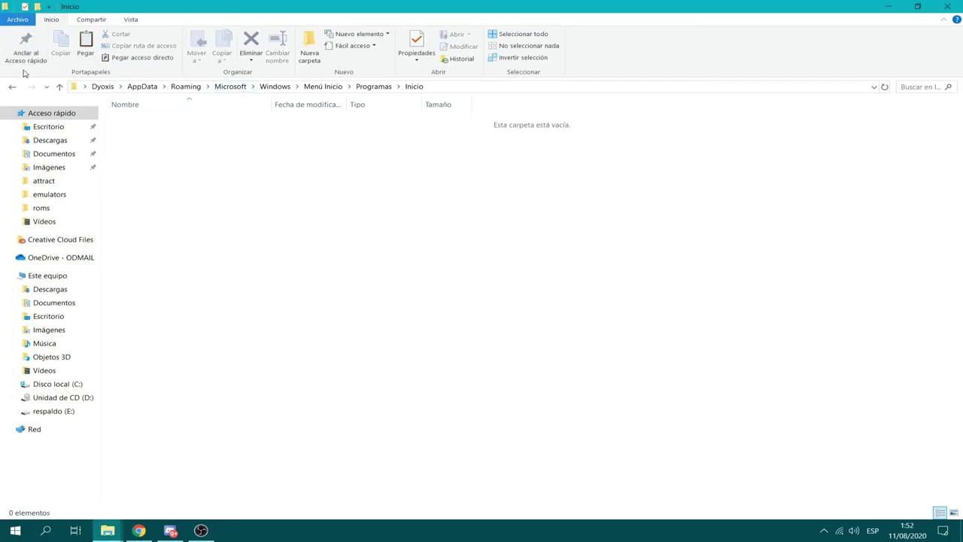
pyautogui.click(108, 531)
pyautogui.click(66, 475)
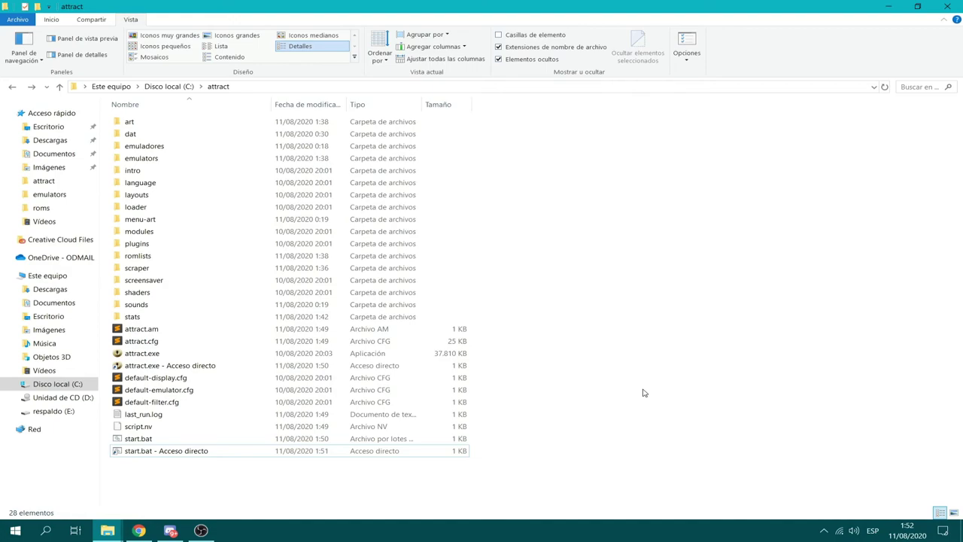
# - Look through the marquee and wheel folders in menu-art, and return to C:\attract
pyautogui.doubleClick(136, 219)
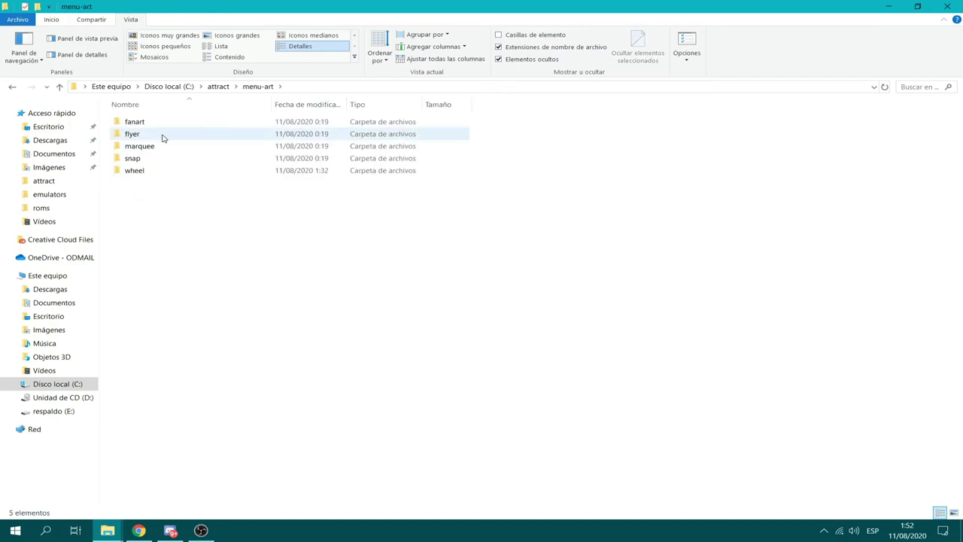
pyautogui.doubleClick(154, 149)
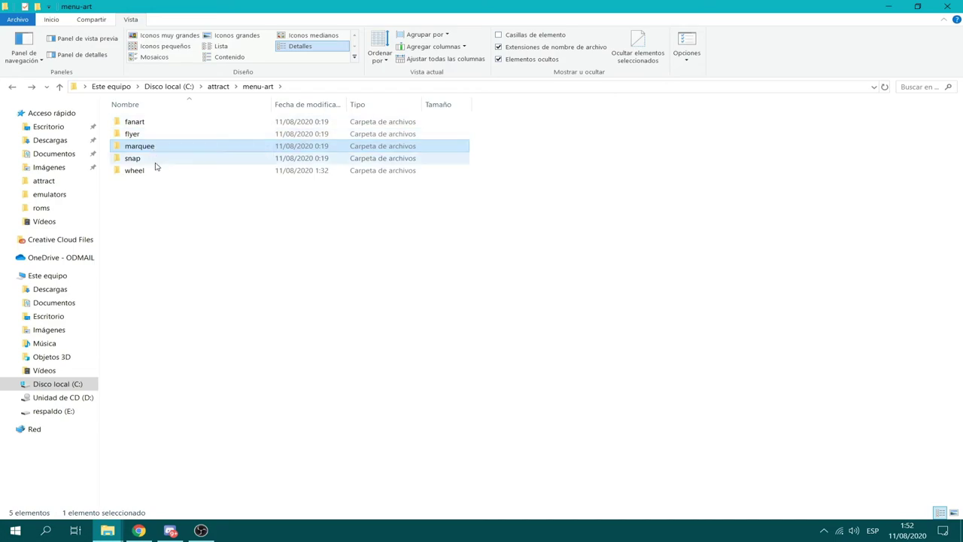
pyautogui.click(152, 173)
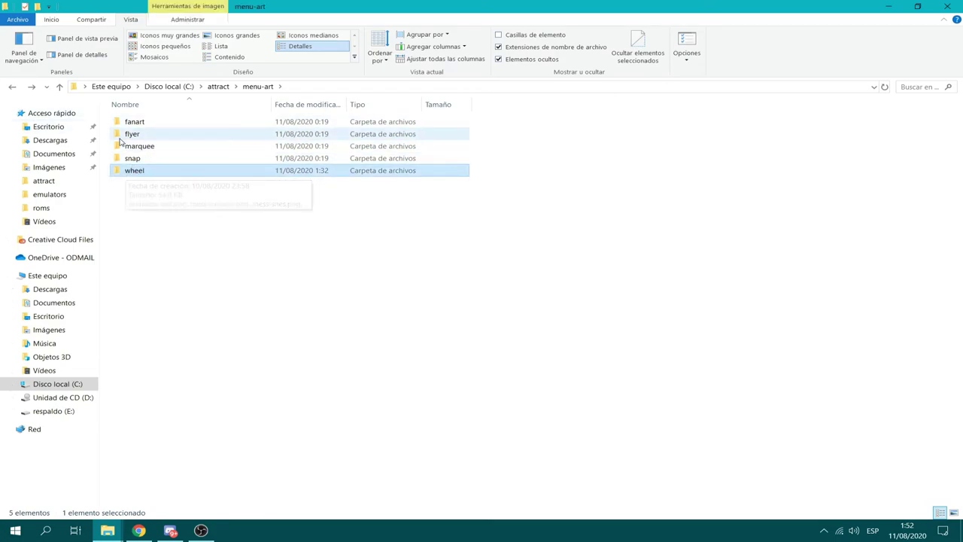
pyautogui.click(12, 86)
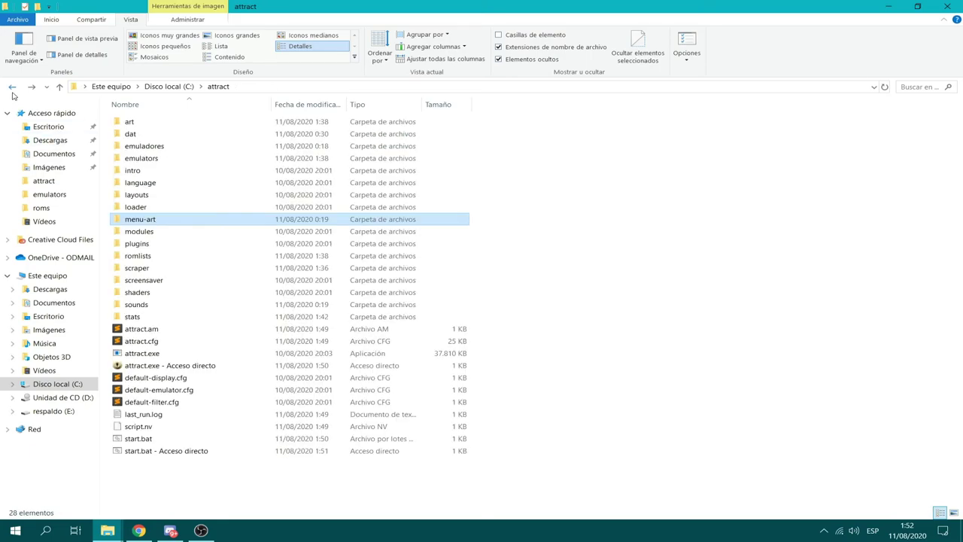
# - Open the wheel folder of the Nintendo Entertainment System artwork under C:\attract\art to examine its images
pyautogui.doubleClick(137, 124)
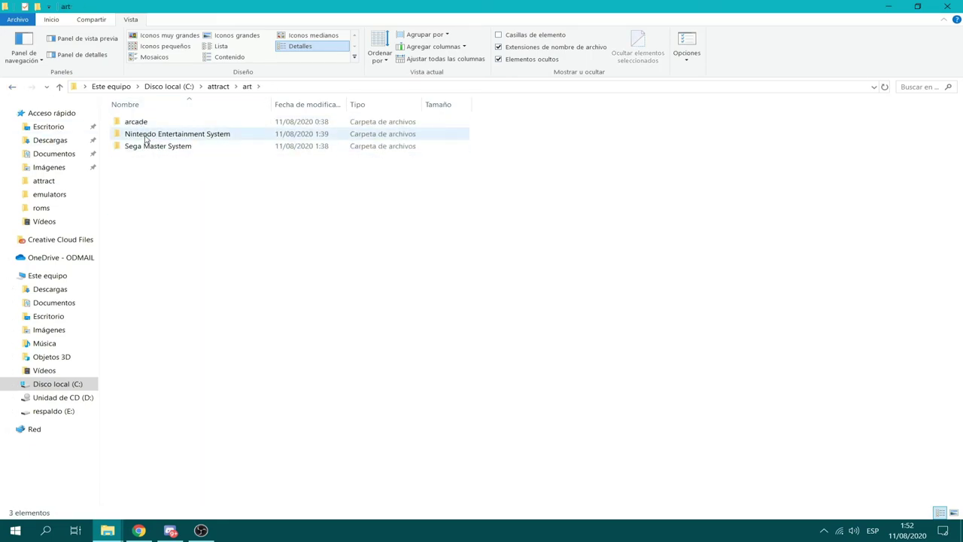
pyautogui.doubleClick(151, 134)
pyautogui.doubleClick(140, 159)
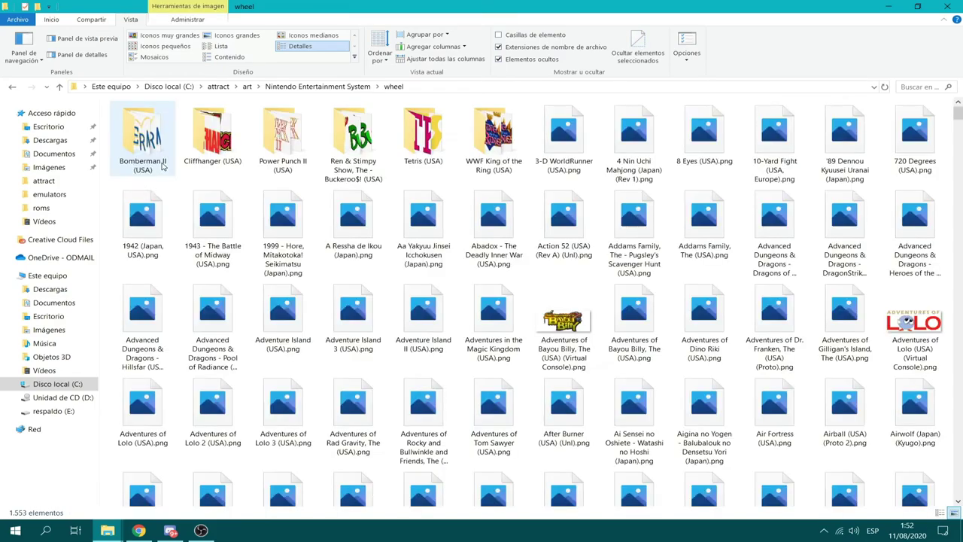
# - Look for the Nintendo images in the wheel folder and search it for "nintendo entertainmen"
pyautogui.write('ninja')
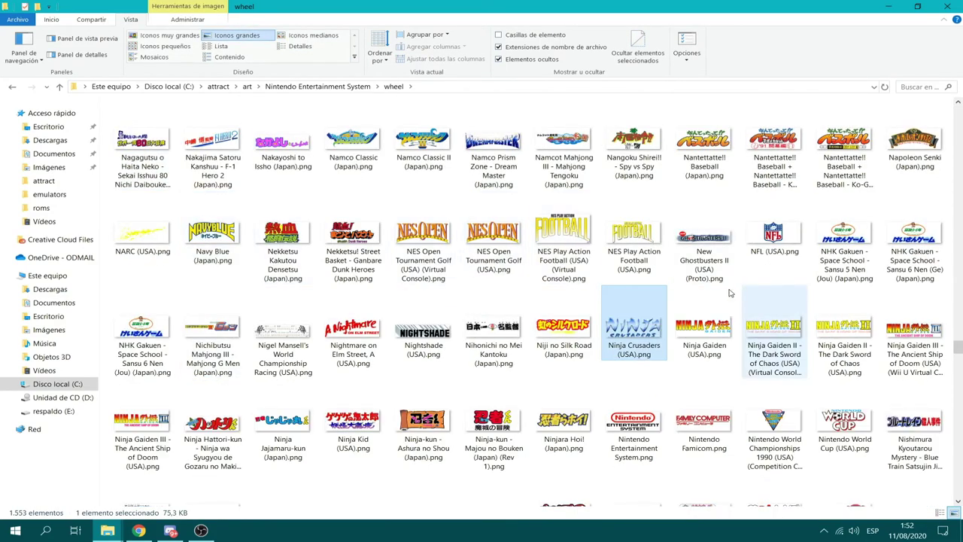
pyautogui.write('paris')
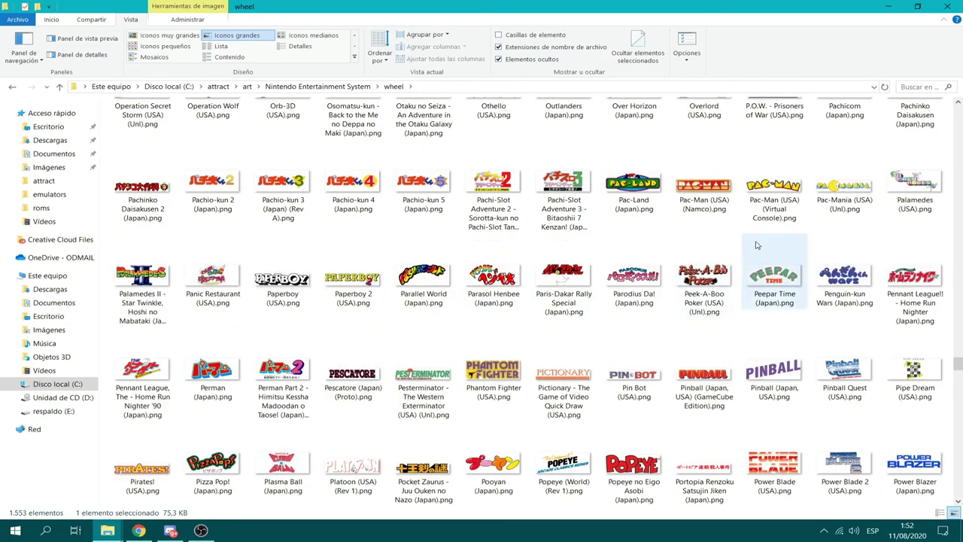
pyautogui.click(902, 87)
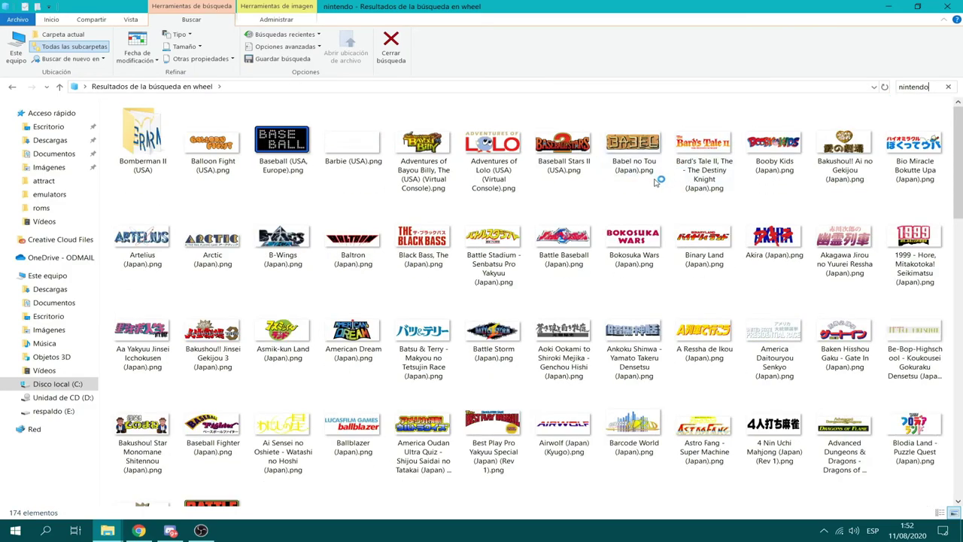
pyautogui.write('nintendo ent')
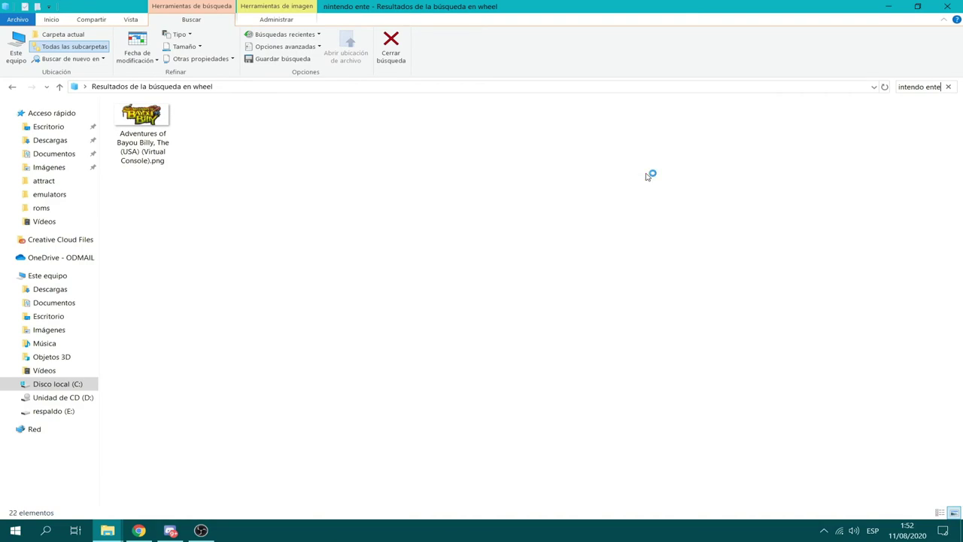
pyautogui.write(' er')
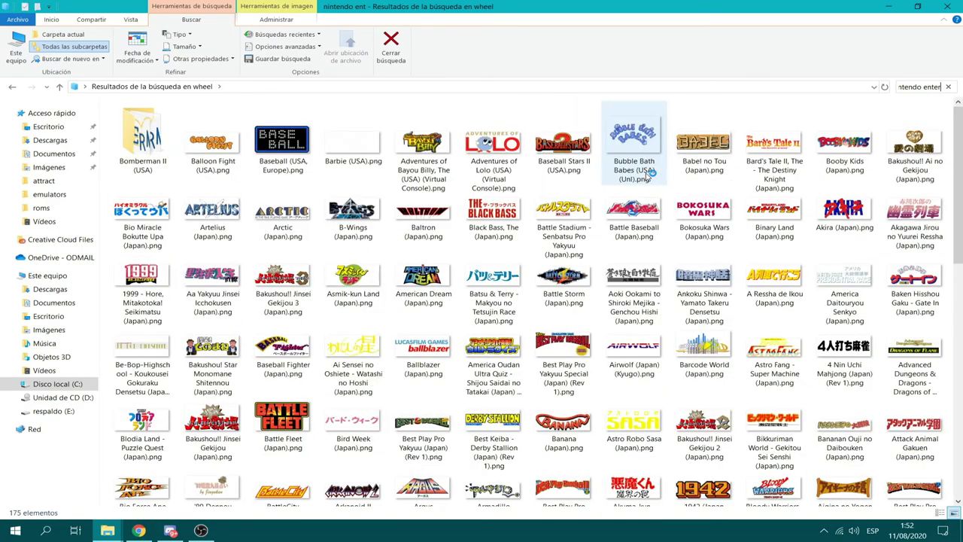
pyautogui.write('tainmen')
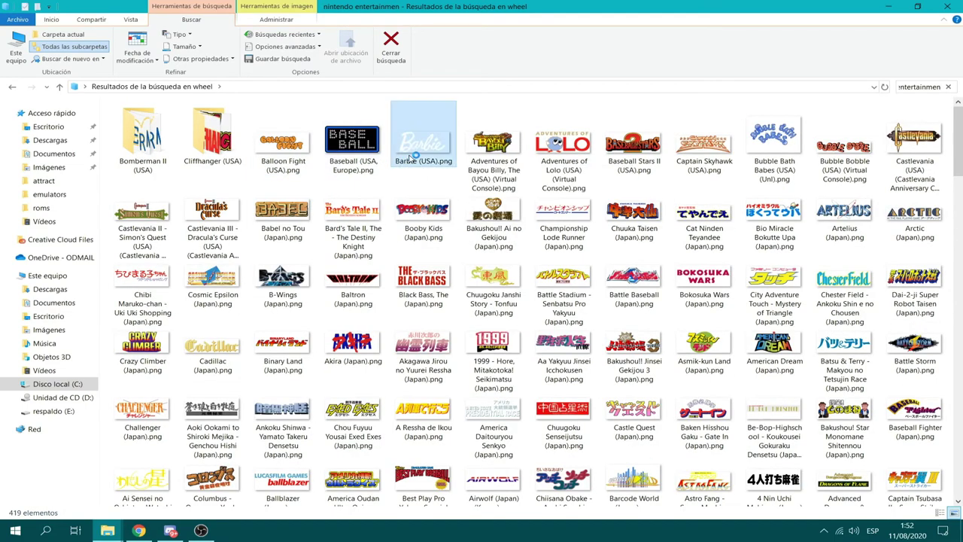
pyautogui.write('e')
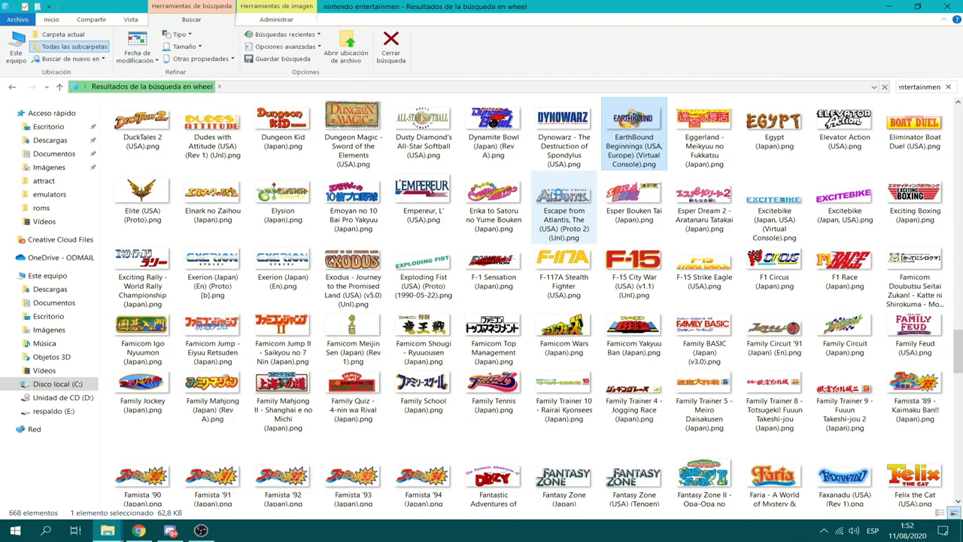
pyautogui.write('c')
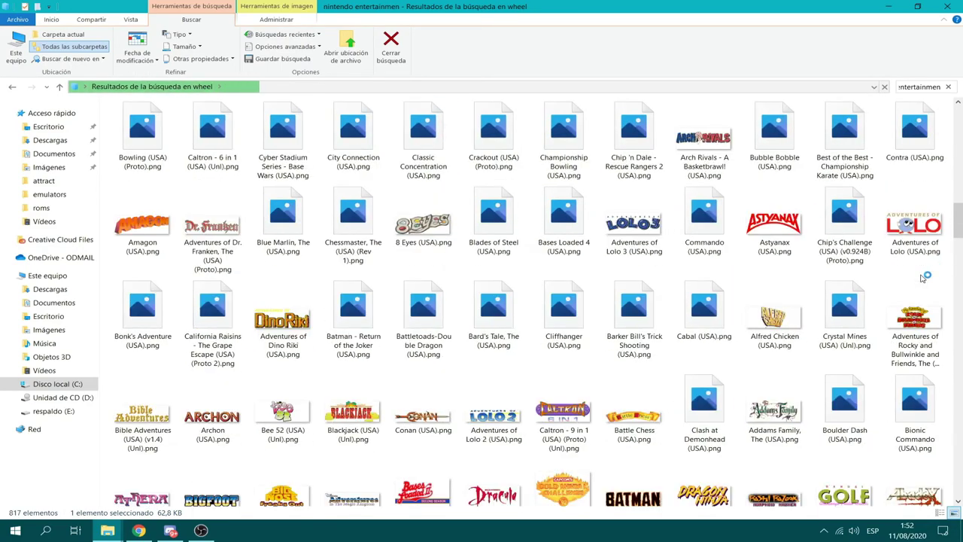
# - Locate the Nintendo World Championships 1990 (USA) image among the search results and copy it
pyautogui.click(365, 159)
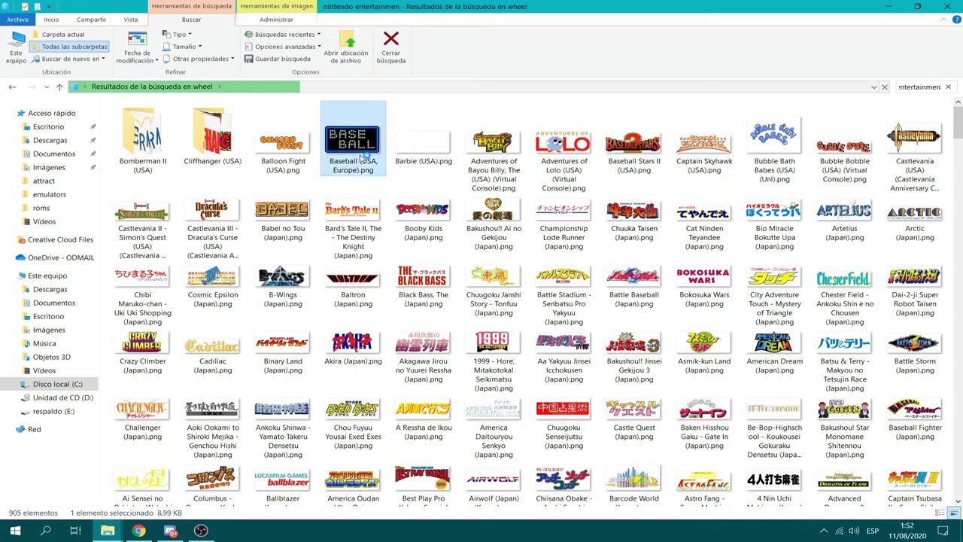
pyautogui.write('ninja')
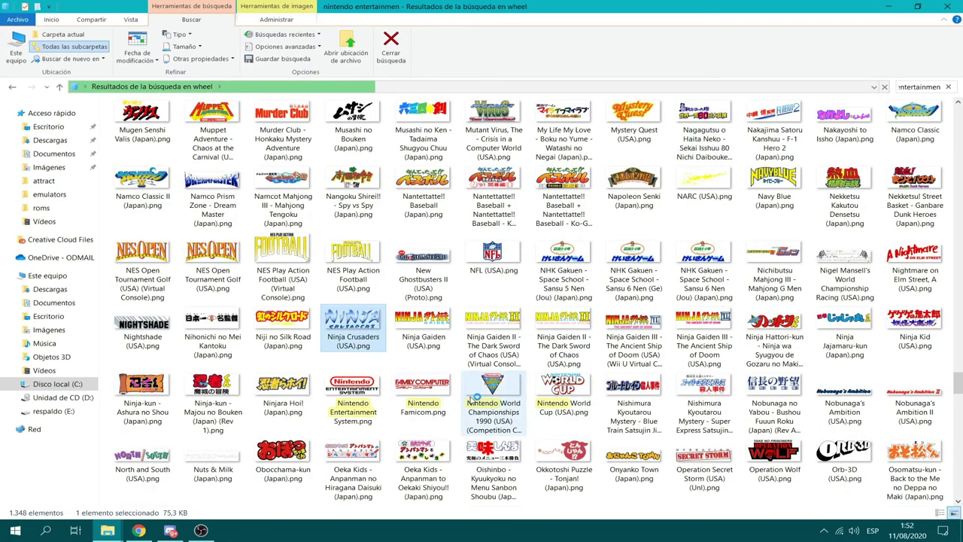
pyautogui.click(476, 396)
pyautogui.rightClick(474, 397)
pyautogui.click(531, 443)
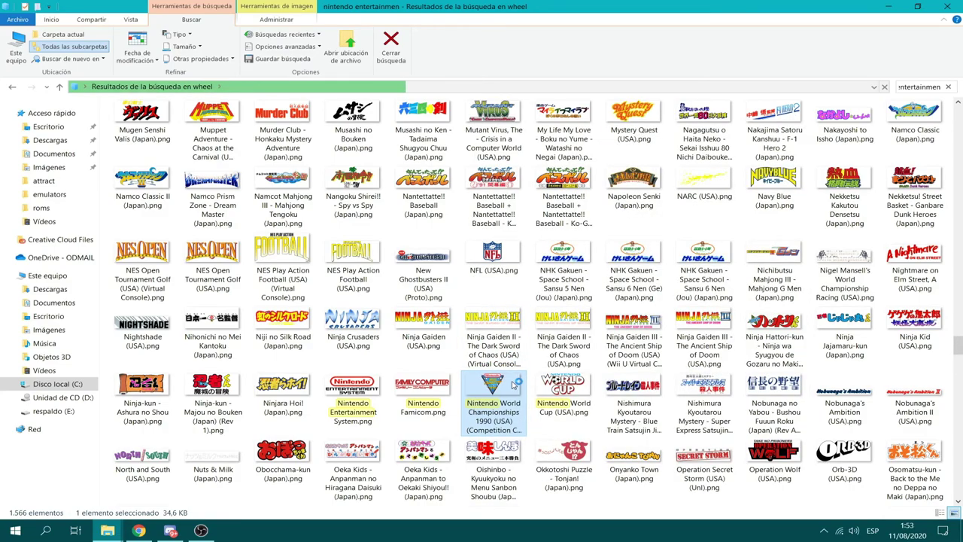
pyautogui.rightClick(514, 384)
pyautogui.click(519, 362)
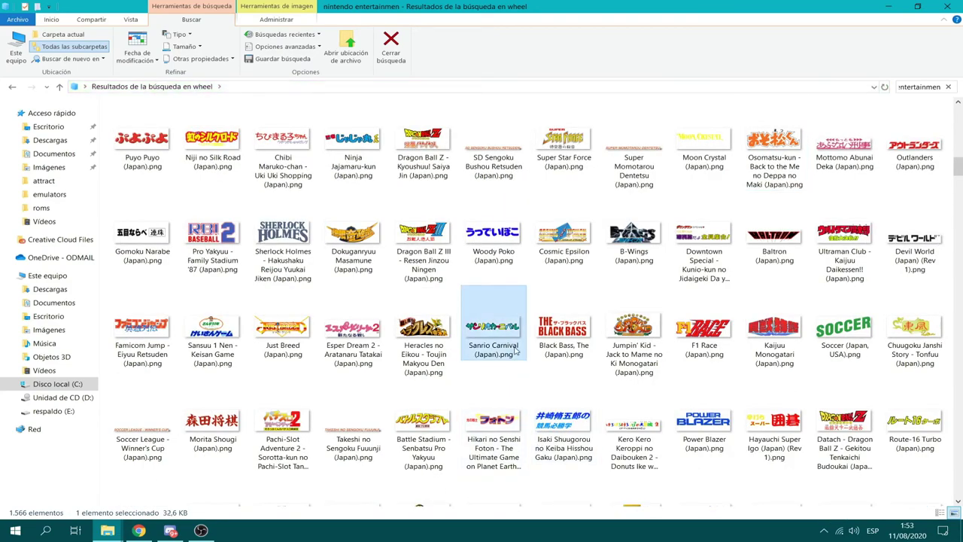
pyautogui.press('n')
pyautogui.press('n')
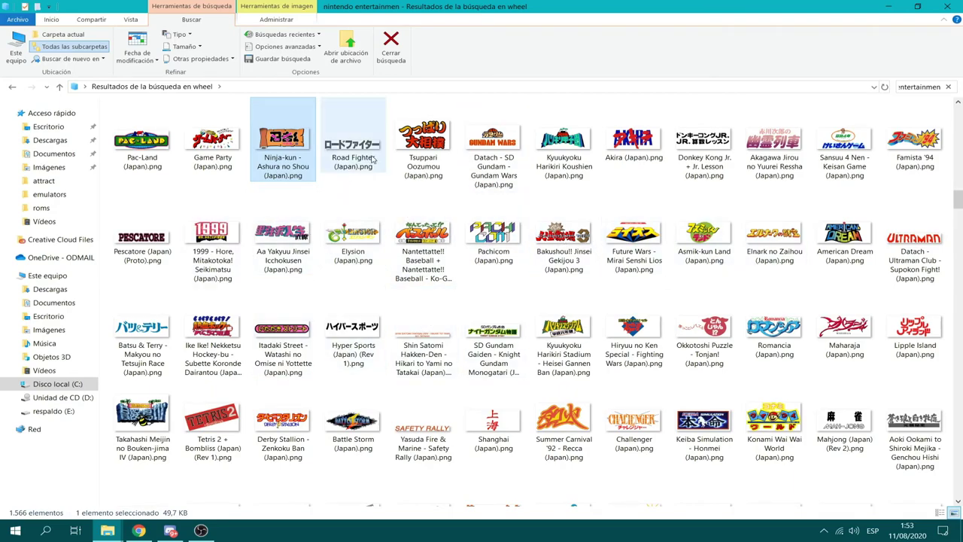
pyautogui.press('n')
pyautogui.press('n')
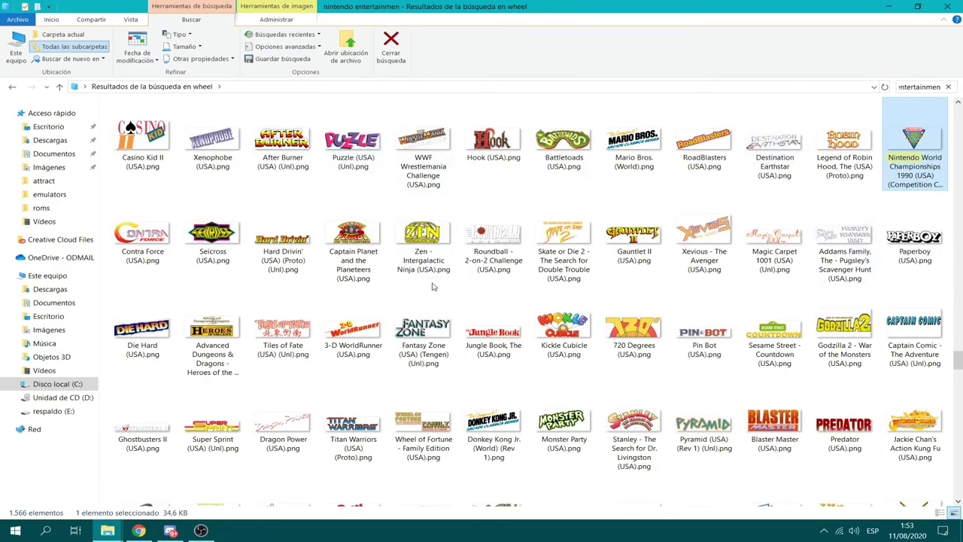
# - Create a folder named marquee in the Nintendo Entertainment System artwork folder and paste the copied image into it
pyautogui.click(10, 88)
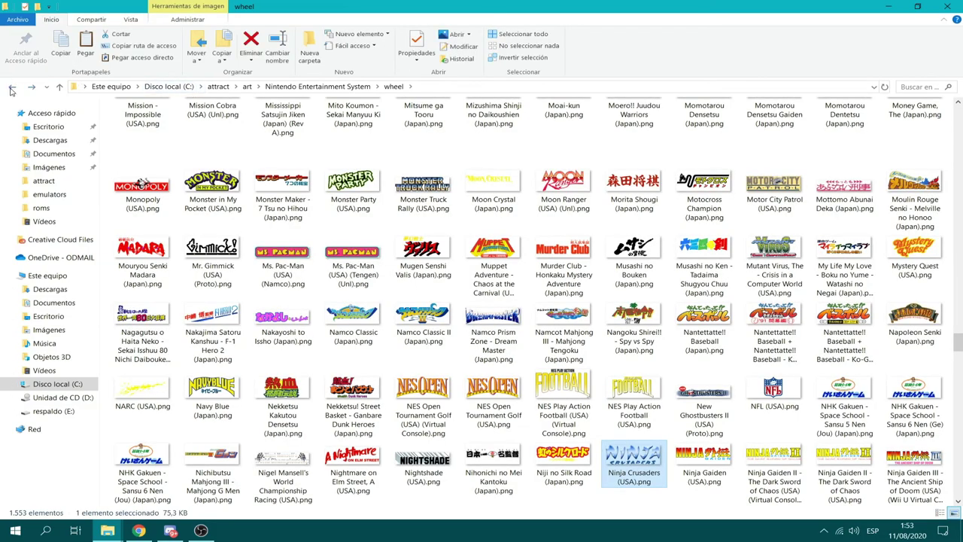
pyautogui.click(10, 87)
pyautogui.click(138, 184)
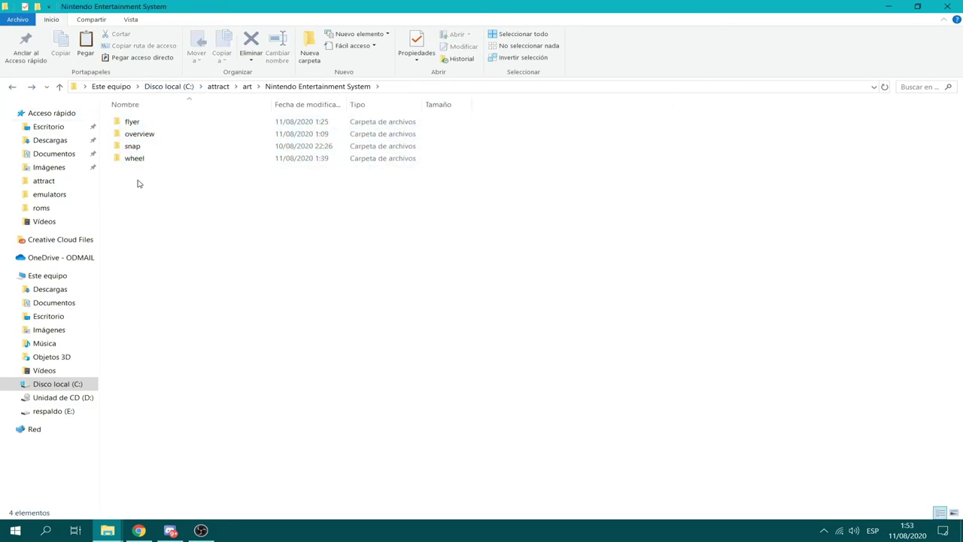
pyautogui.click(307, 49)
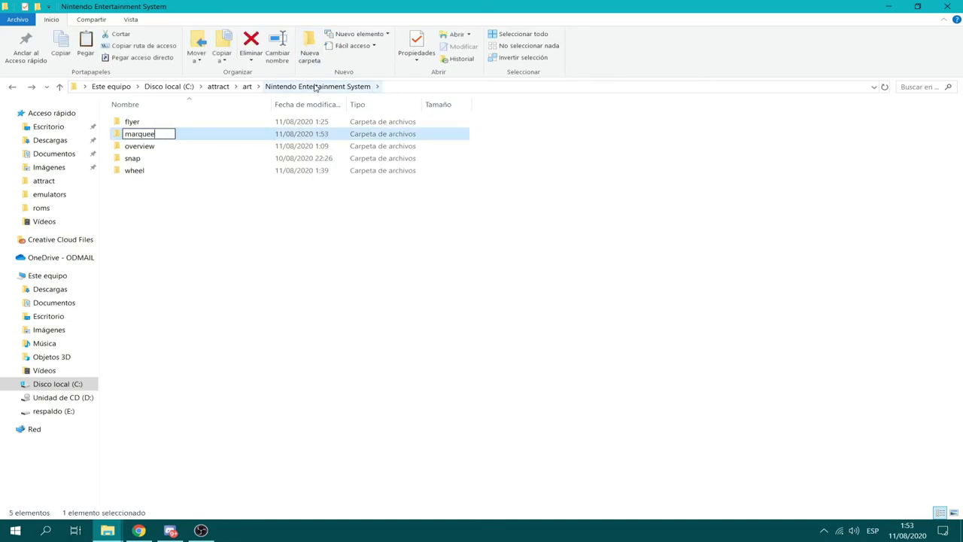
pyautogui.press('Return')
pyautogui.press('Return')
pyautogui.hotkey('ctrl', 'v')
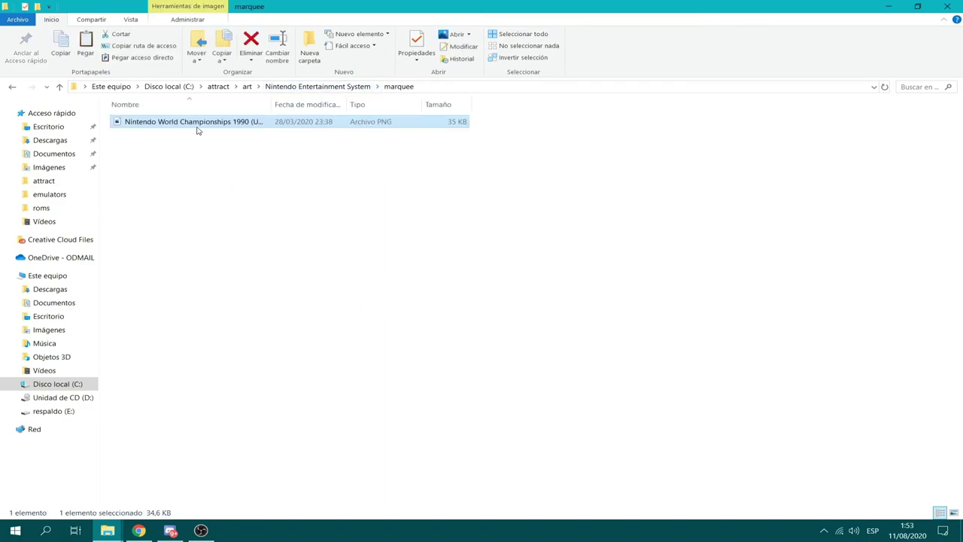
pyautogui.rightClick(239, 121)
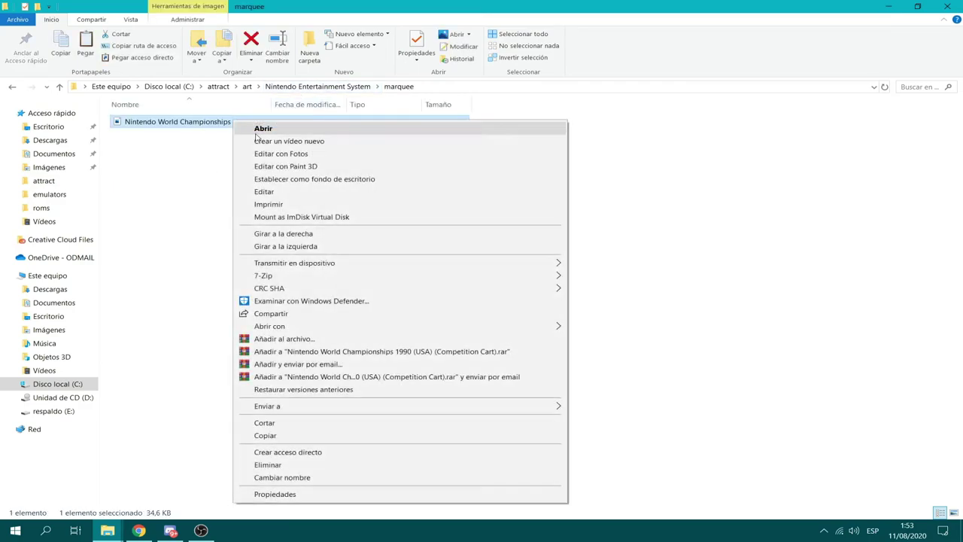
pyautogui.click(312, 479)
pyautogui.click(186, 270)
pyautogui.click(186, 271)
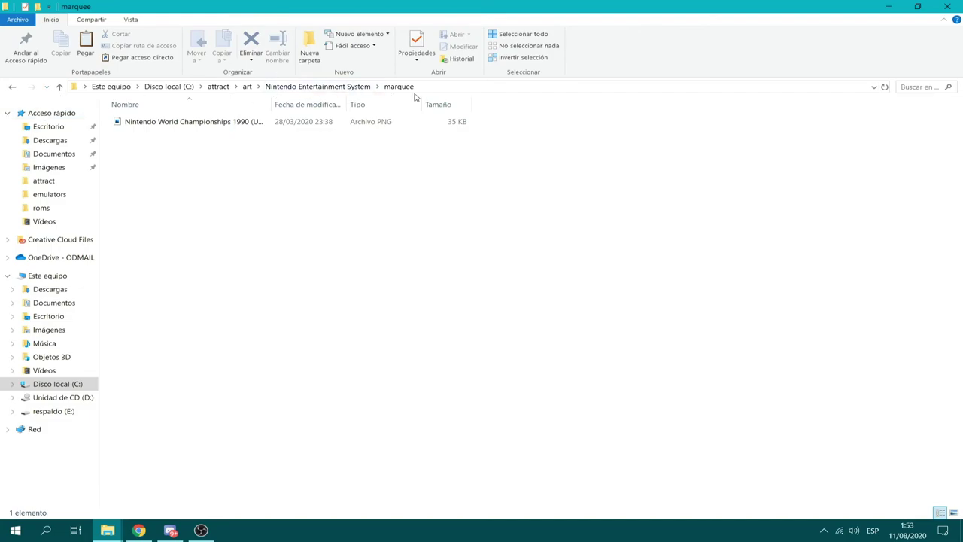
# - Rename the marquee image as Nintendo Entertainment System.png, taking the name from the folder path
pyautogui.click(451, 87)
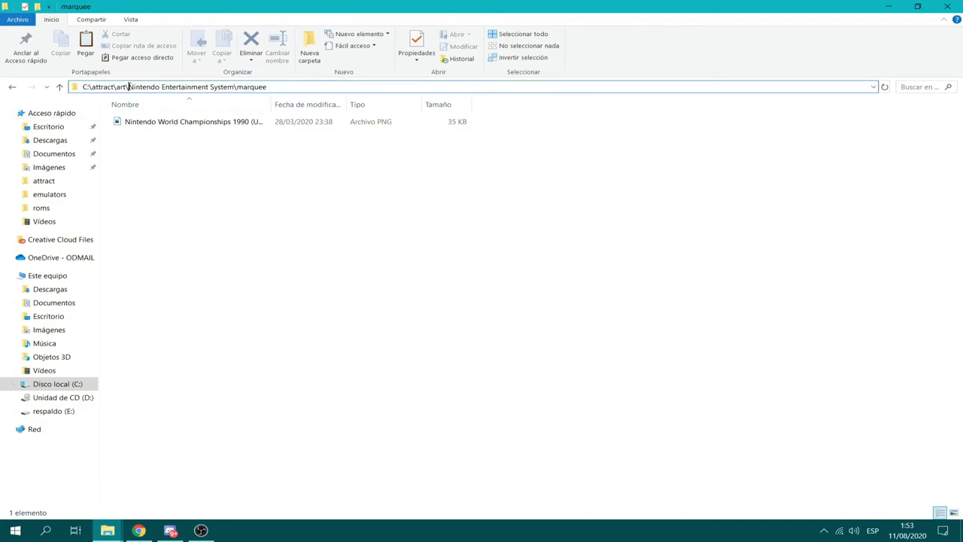
pyautogui.click(183, 124)
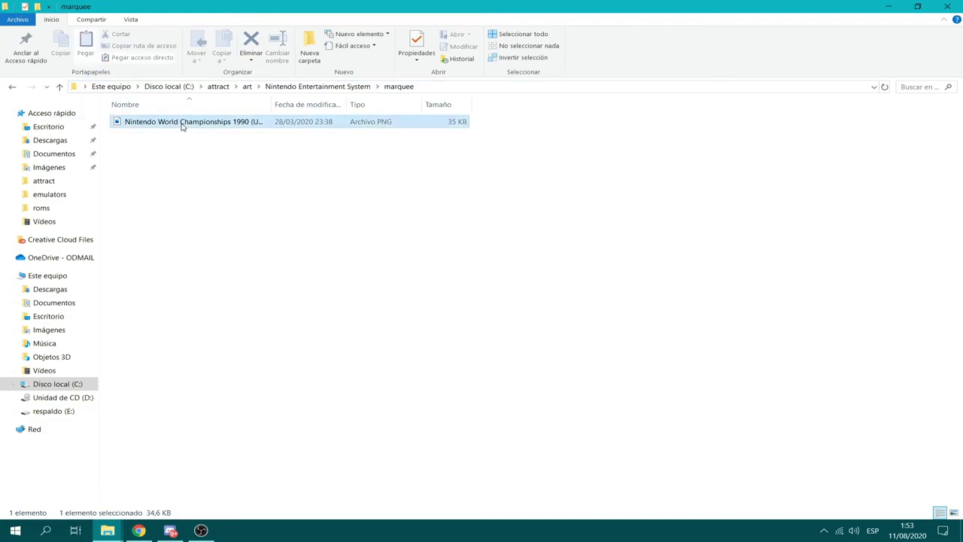
pyautogui.rightClick(183, 123)
pyautogui.click(263, 483)
pyautogui.write('Nintendo Entertainment System')
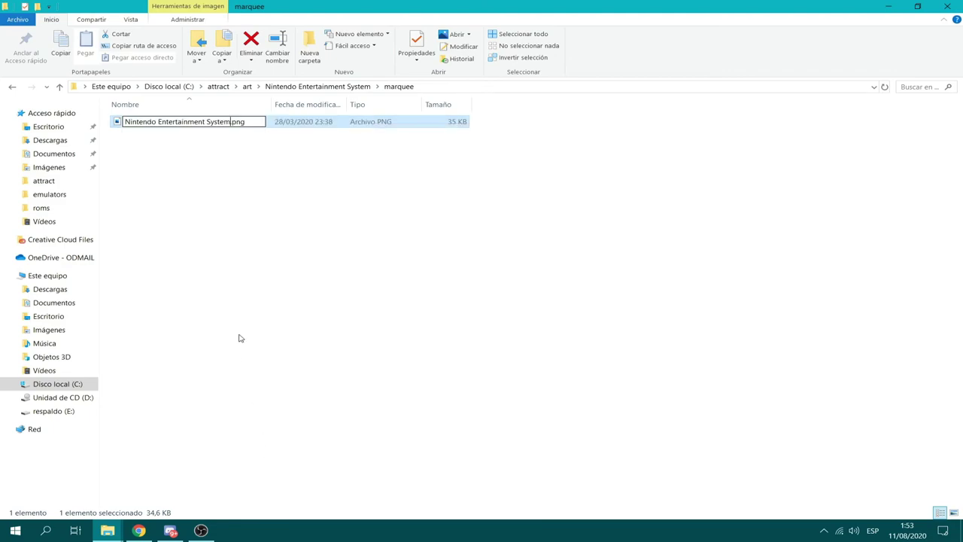
pyautogui.press('Return')
# - Return to the C:\attract folder and launch attract.exe
pyautogui.click(12, 87)
pyautogui.click(12, 87)
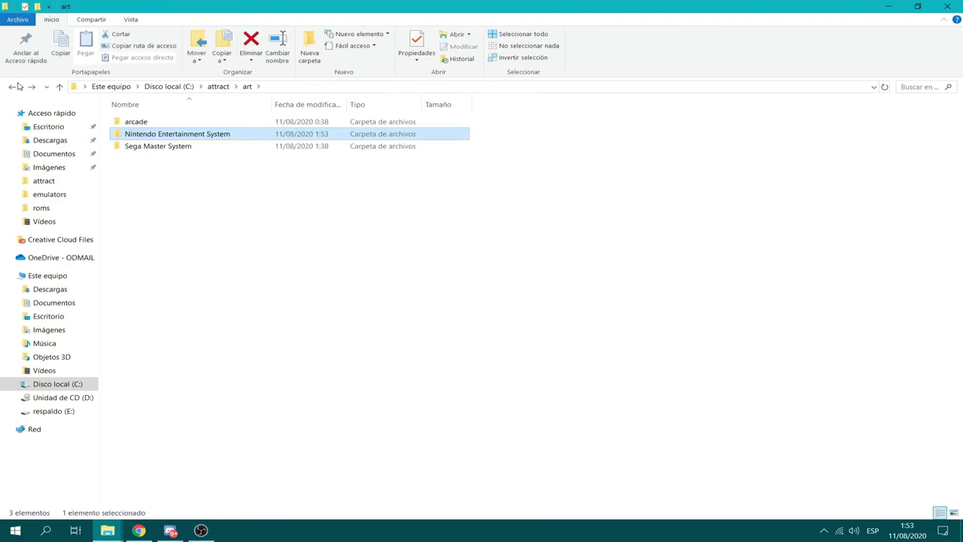
pyautogui.click(14, 87)
pyautogui.click(149, 354)
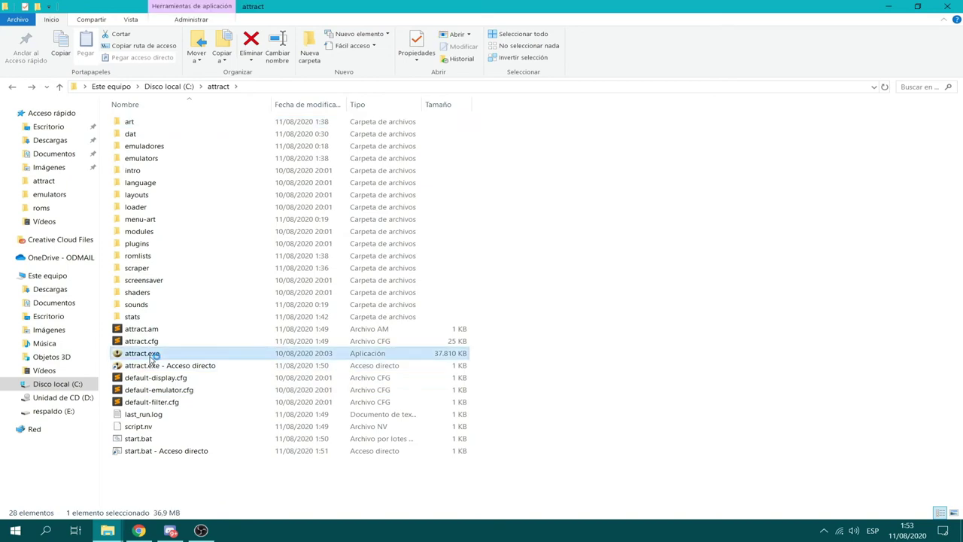
# - Check the new marquee image of the Nintendo Entertainment System entry in Attract-Mode's Displays Menu
pyautogui.press('Up')
pyautogui.press('Down')
pyautogui.press('Down')
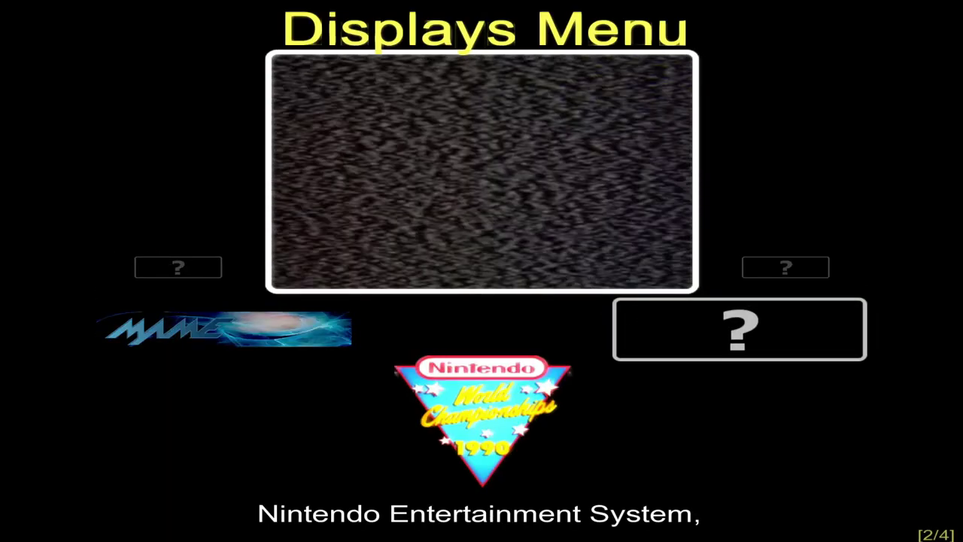
pyautogui.press('Up')
pyautogui.press('Down')
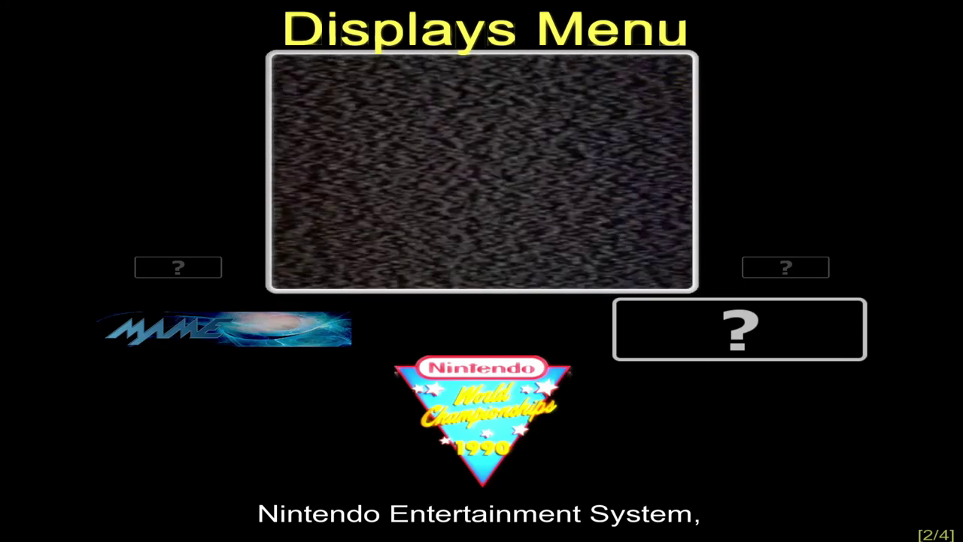
# - Open the 'Displays Menu' Options in the Pantallas section of the configuration
pyautogui.press('Tab')
pyautogui.press('Up')
pyautogui.press('Up')
pyautogui.press('Up')
pyautogui.press('Up')
pyautogui.press('Up')
pyautogui.press('Up')
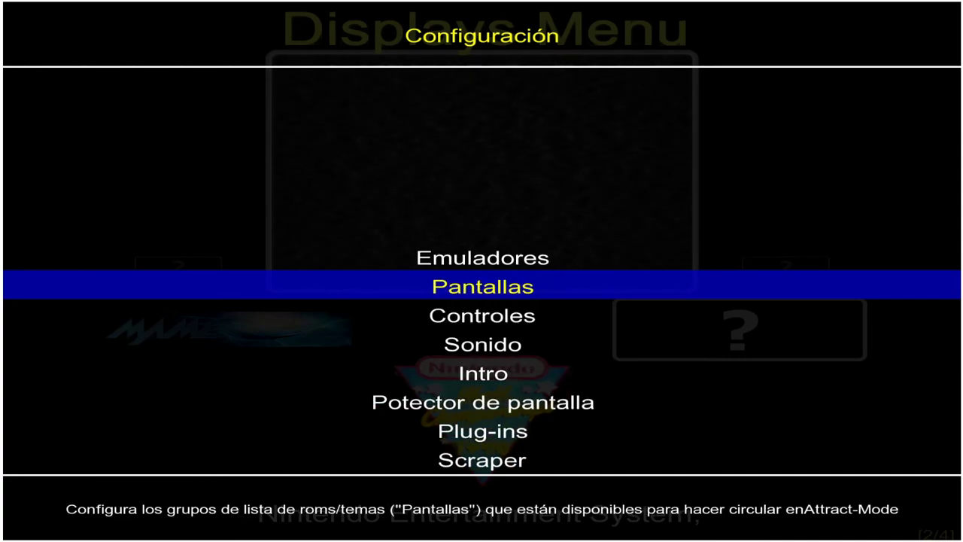
pyautogui.press('Return')
pyautogui.press('Up')
pyautogui.press('Up')
pyautogui.press('Up')
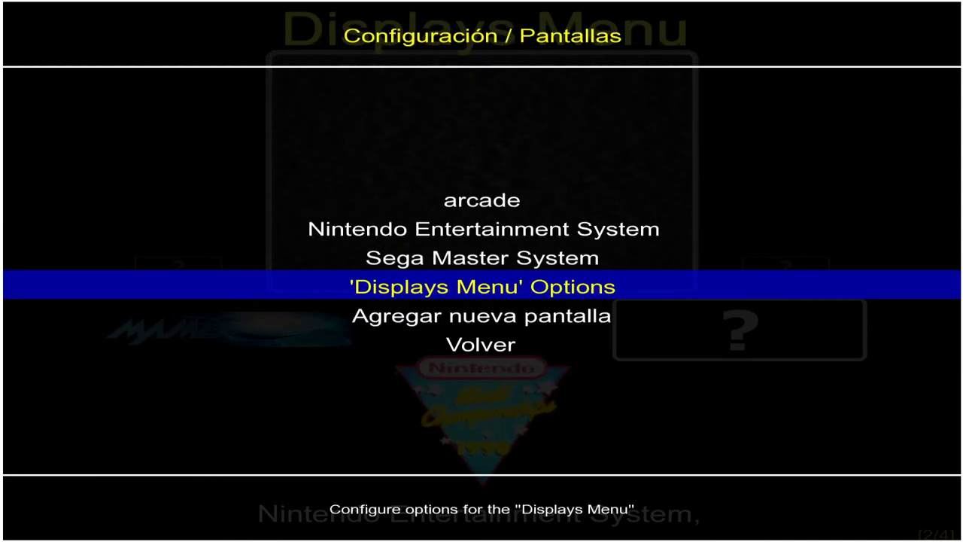
pyautogui.press('Return')
# - Set the Displays Menu's Menu Style / Layout to Cools and leave the configuration
pyautogui.press('Down')
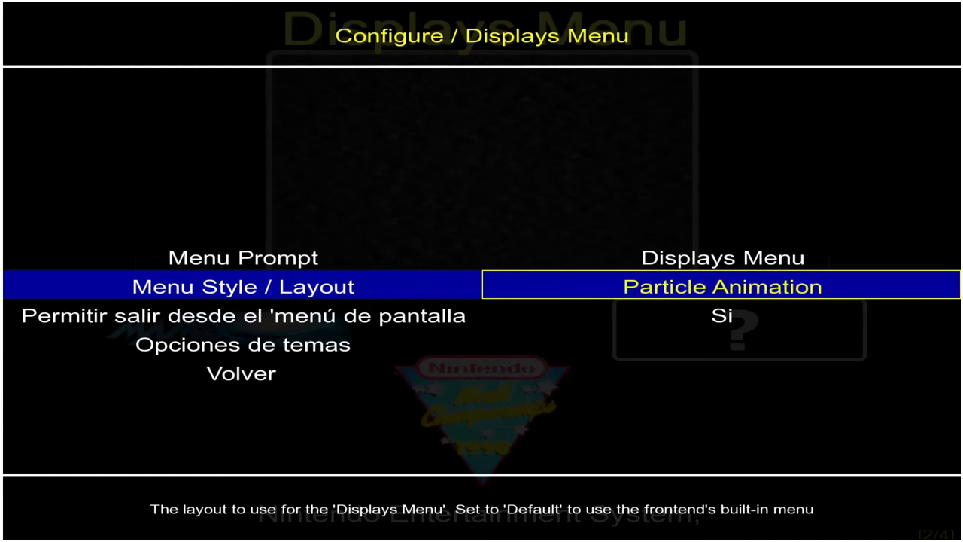
pyautogui.press('Right')
pyautogui.press('Right')
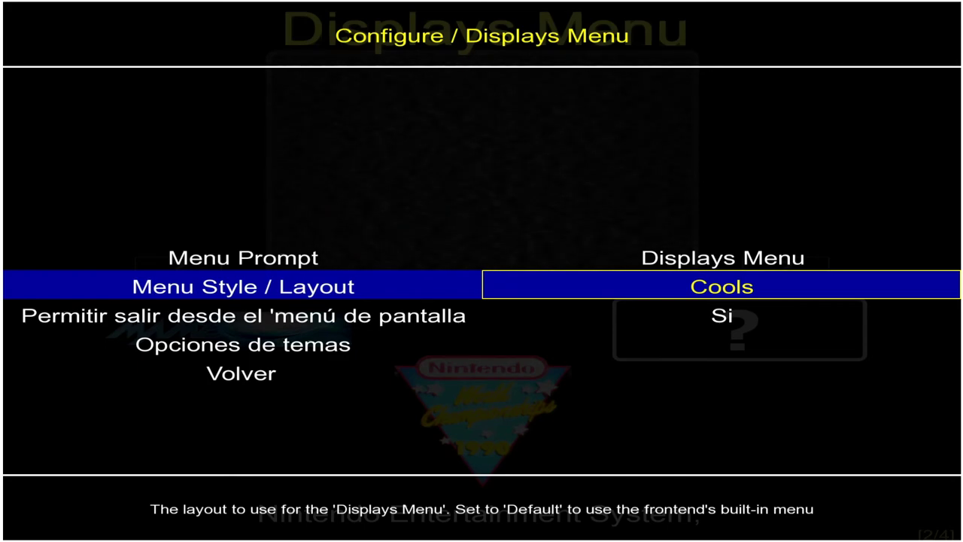
pyautogui.press('Escape')
pyautogui.press('Escape')
pyautogui.press('Escape')
pyautogui.press('Escape')
pyautogui.press('Escape')
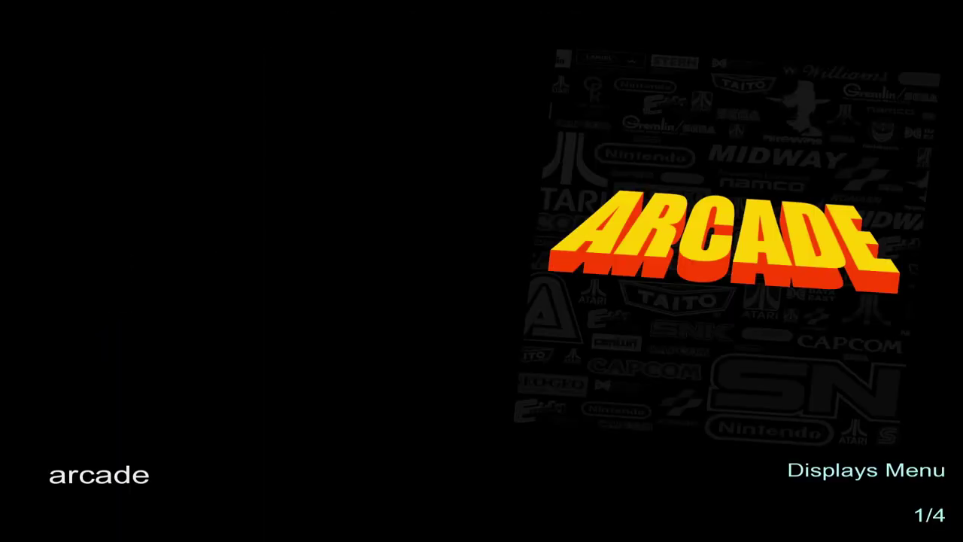
# - Browse the arcade, Nintendo Entertainment System and Sega Master System entries in the Displays Menu to examine the Cools layout
pyautogui.press('Down')
pyautogui.press('Down')
pyautogui.press('Up')
pyautogui.press('Down')
pyautogui.press('Down')
pyautogui.press('Down')
pyautogui.press('Down')
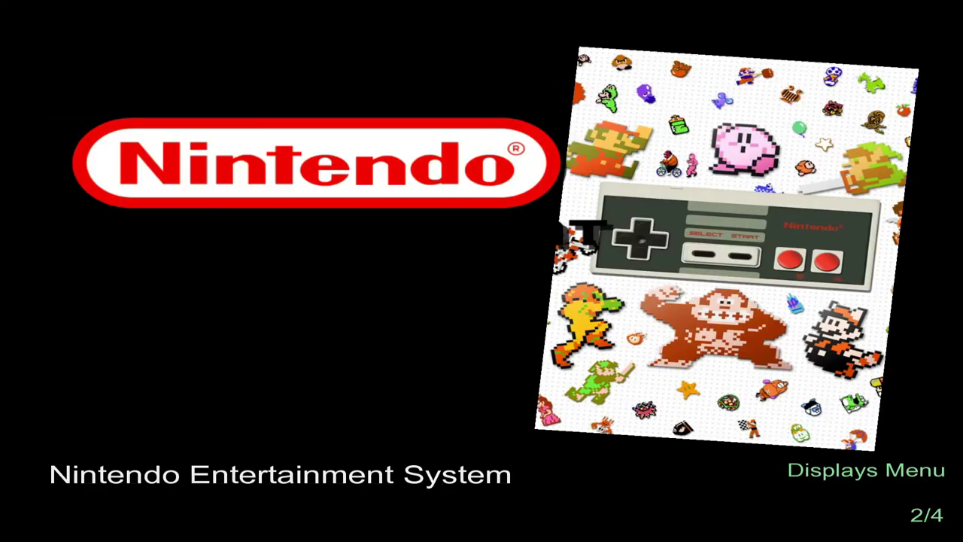
pyautogui.press('Down')
# - Open the 'Displays Menu' Options in the Pantallas section of the configuration
pyautogui.press('Tab')
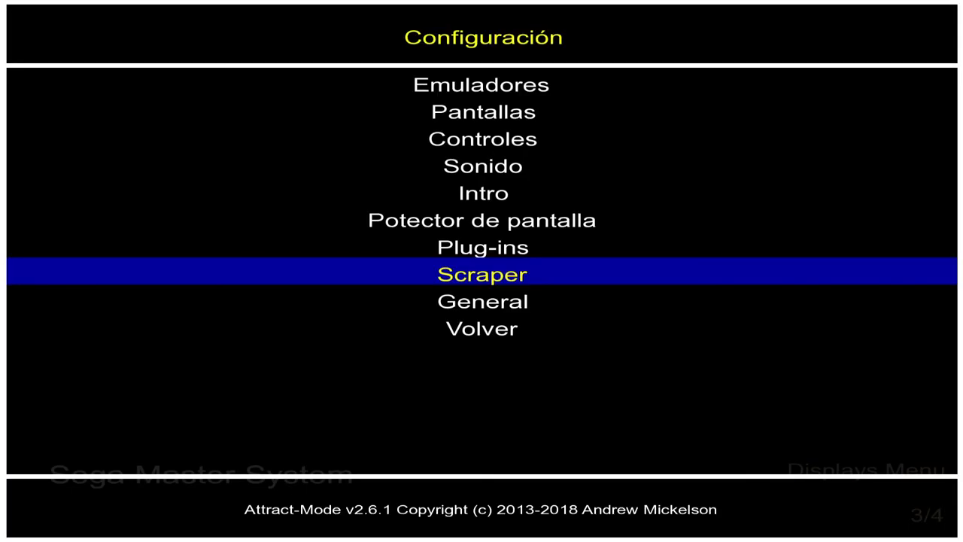
pyautogui.press('Up')
pyautogui.press('Up')
pyautogui.press('Up')
pyautogui.press('Up')
pyautogui.press('Up')
pyautogui.press('Up')
pyautogui.press('Return')
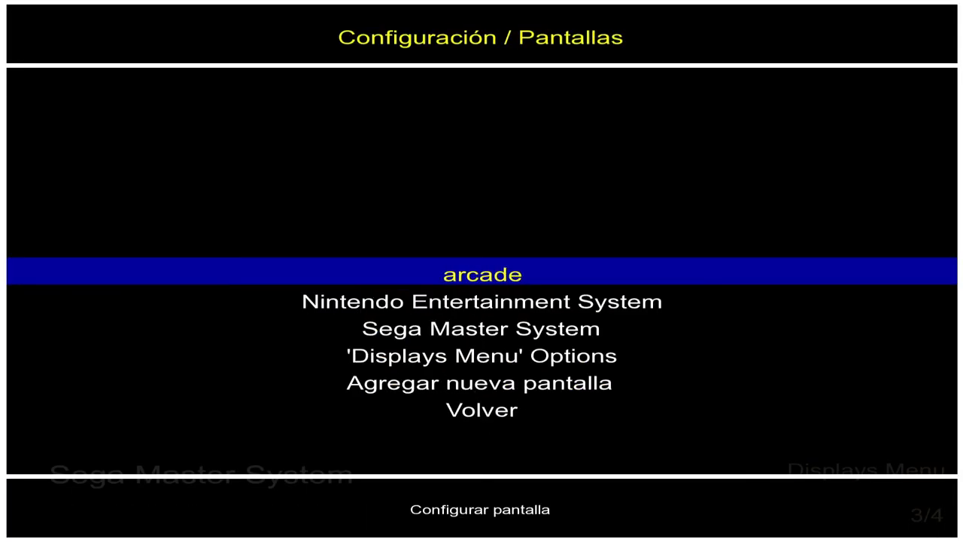
pyautogui.press('Down')
pyautogui.press('Down')
pyautogui.press('Up')
pyautogui.press('Down')
pyautogui.press('Down')
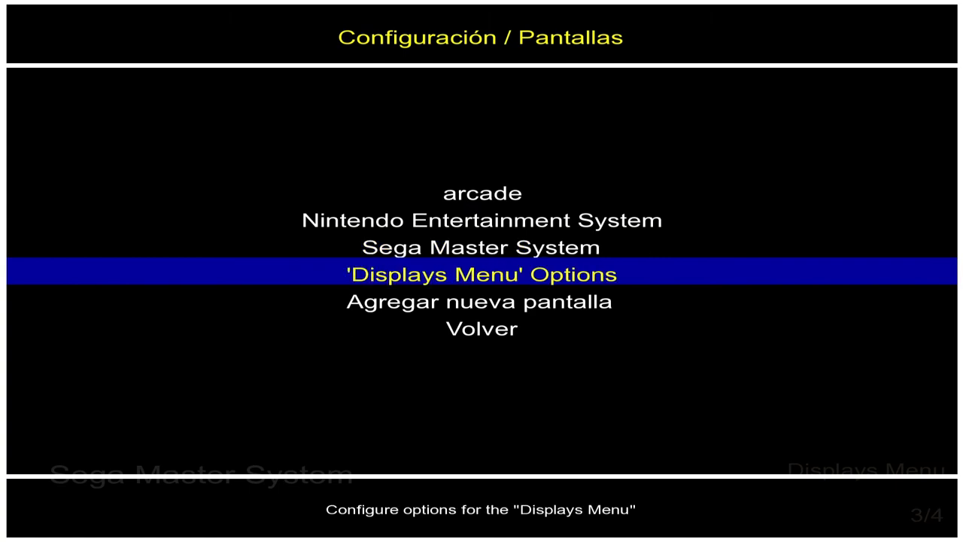
pyautogui.press('Return')
# - Set the Displays Menu's Menu Style / Layout to Filter Grid, leave the configuration and browse the entries in that layout
pyautogui.press('Down')
pyautogui.press('Return')
pyautogui.press('Return')
pyautogui.press('Down')
pyautogui.press('Down')
pyautogui.press('Down')
pyautogui.press('Return')
pyautogui.press('Return')
pyautogui.press('Down')
pyautogui.press('Down')
pyautogui.press('Up')
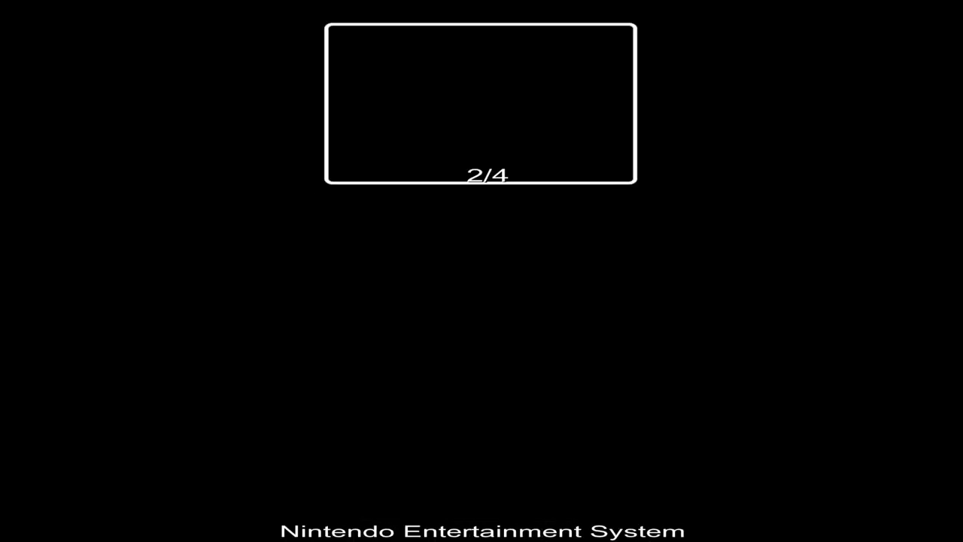
# - Return to the configuration and open the 'Displays Menu' Options under Pantallas
pyautogui.press('Tab')
pyautogui.press('Up')
pyautogui.press('Up')
pyautogui.press('Up')
pyautogui.press('Up')
pyautogui.press('Up')
pyautogui.press('Up')
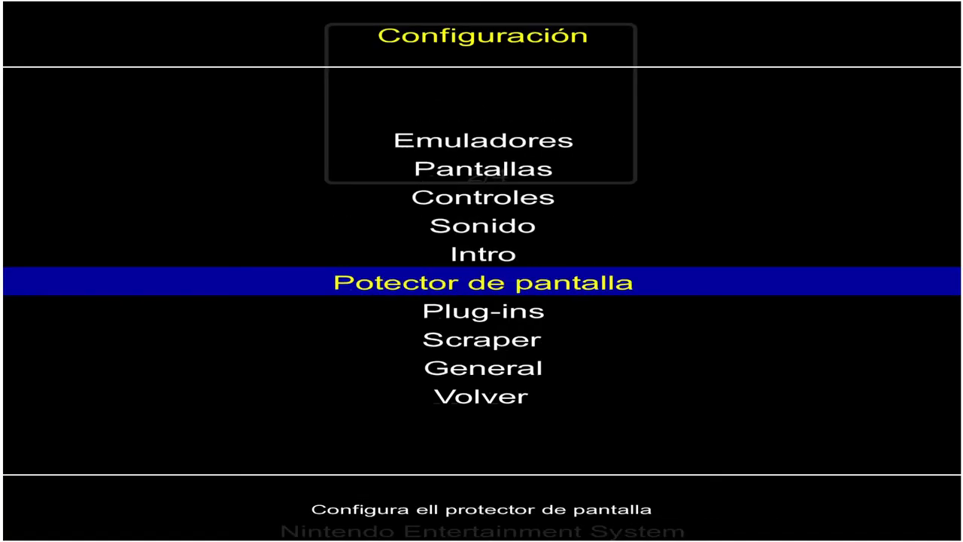
pyautogui.press('Return')
pyautogui.press('Down')
pyautogui.press('Down')
pyautogui.press('Down')
pyautogui.press('Down')
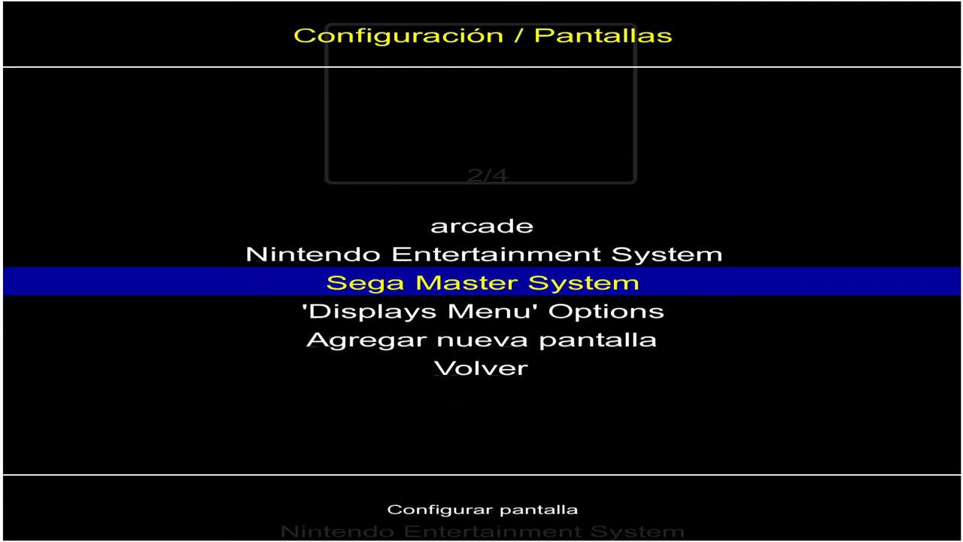
pyautogui.press('Up')
pyautogui.press('Return')
# - Set the Displays Menu's Menu Style / Layout to Orbit
pyautogui.press('Up')
pyautogui.press('Down')
pyautogui.press('Return')
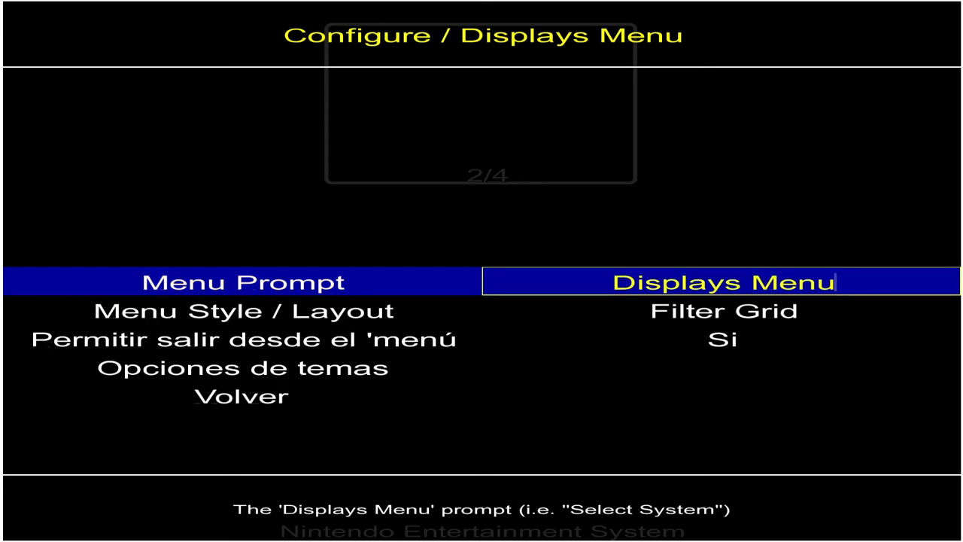
pyautogui.press('Return')
pyautogui.press('Down')
pyautogui.press('Return')
pyautogui.press('Left')
pyautogui.press('Left')
pyautogui.press('Right')
pyautogui.press('Return')
# - Change the Displays Menu's Menu Prompt to "Menu de inicio" and leave the configuration
pyautogui.press('Up')
pyautogui.press('Return')
pyautogui.press('BackSpace')
pyautogui.press('BackSpace')
pyautogui.press('BackSpace')
pyautogui.press('BackSpace')
pyautogui.press('BackSpace')
pyautogui.press('BackSpace')
pyautogui.press('BackSpace')
pyautogui.press('BackSpace')
pyautogui.press('BackSpace')
pyautogui.press('BackSpace')
pyautogui.press('BackSpace')
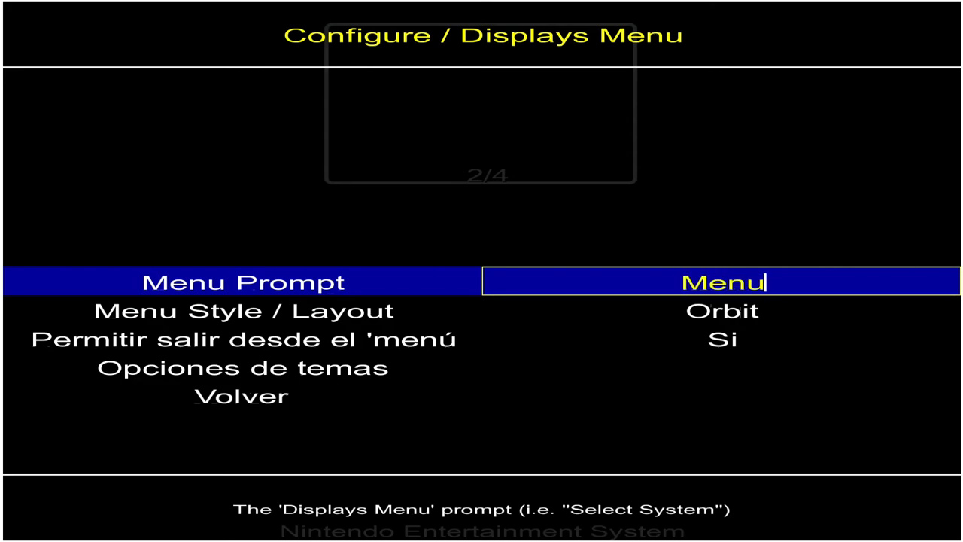
pyautogui.write('Menu de inicio')
pyautogui.press('Return')
pyautogui.press('Up')
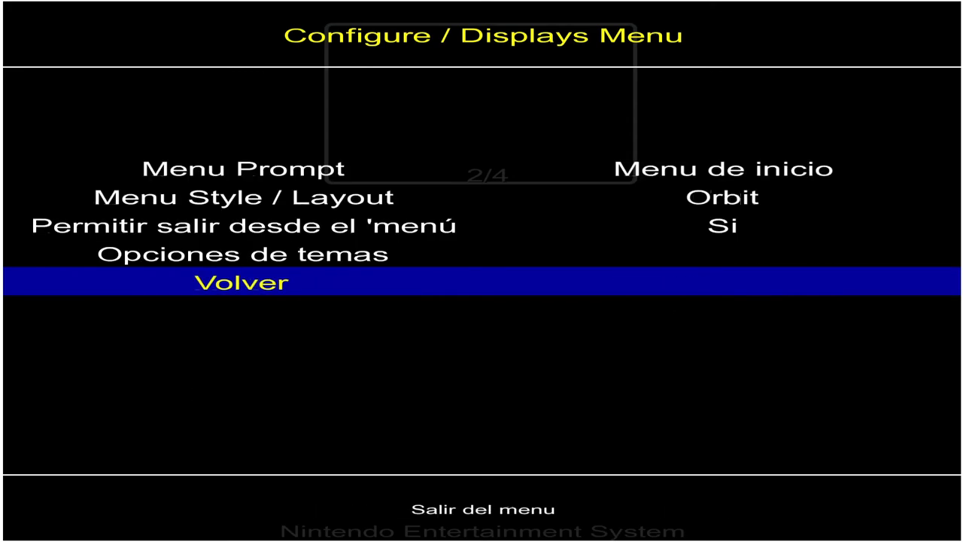
pyautogui.press('Return')
pyautogui.press('Up')
pyautogui.press('Up')
pyautogui.press('Return')
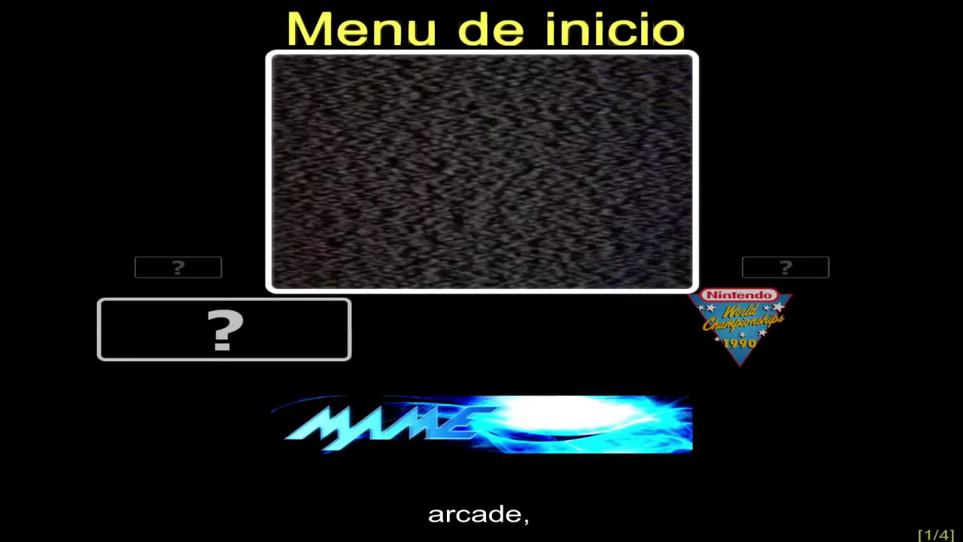
# - Browse the system entries in the Orbit layout, then open the Salir de Attract-Mode confirmation and answer No
pyautogui.press('Down')
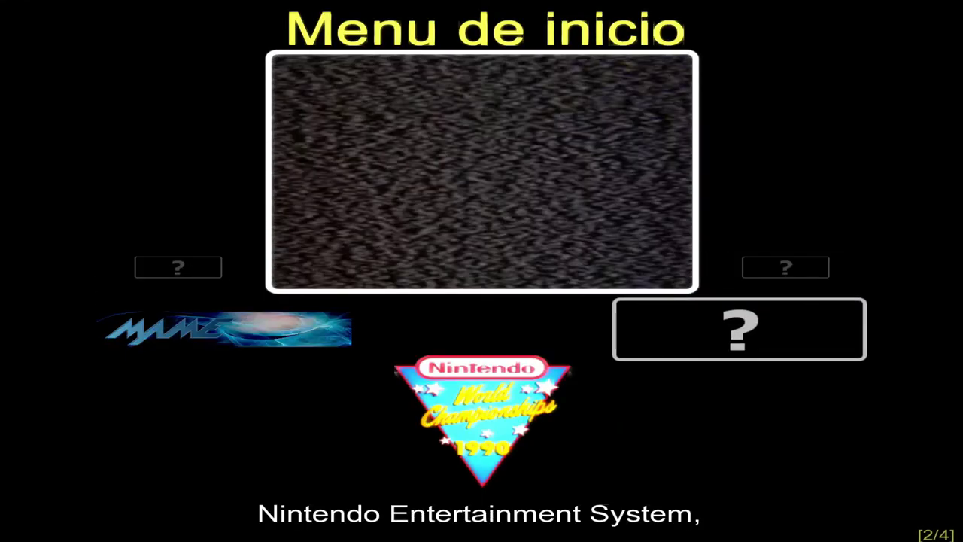
pyautogui.press('Down')
pyautogui.press('Up')
pyautogui.press('Up')
pyautogui.press('Down')
pyautogui.press('Down')
pyautogui.press('Down')
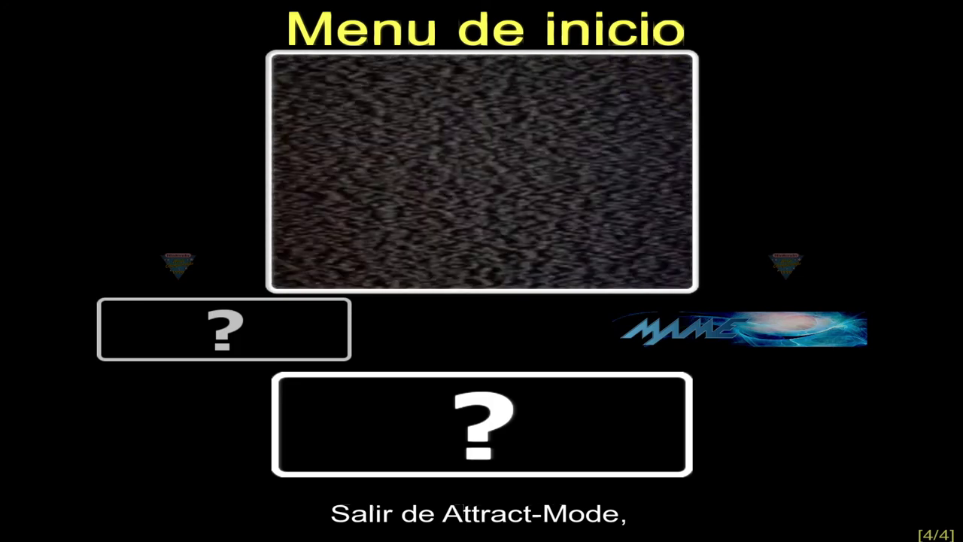
pyautogui.press('Return')
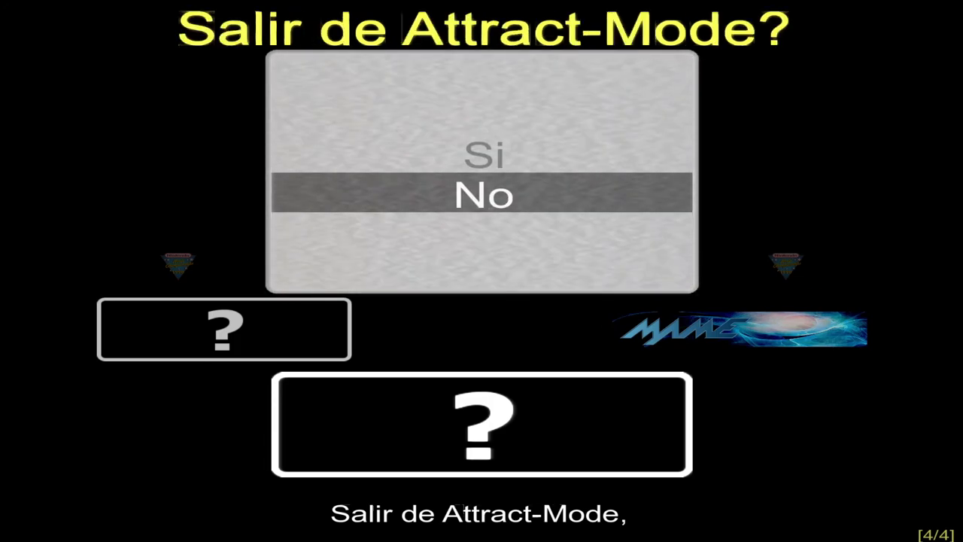
pyautogui.press('Return')
# - Open the General section of the configuration and go to its exit settings
pyautogui.press('Tab')
pyautogui.press('Down')
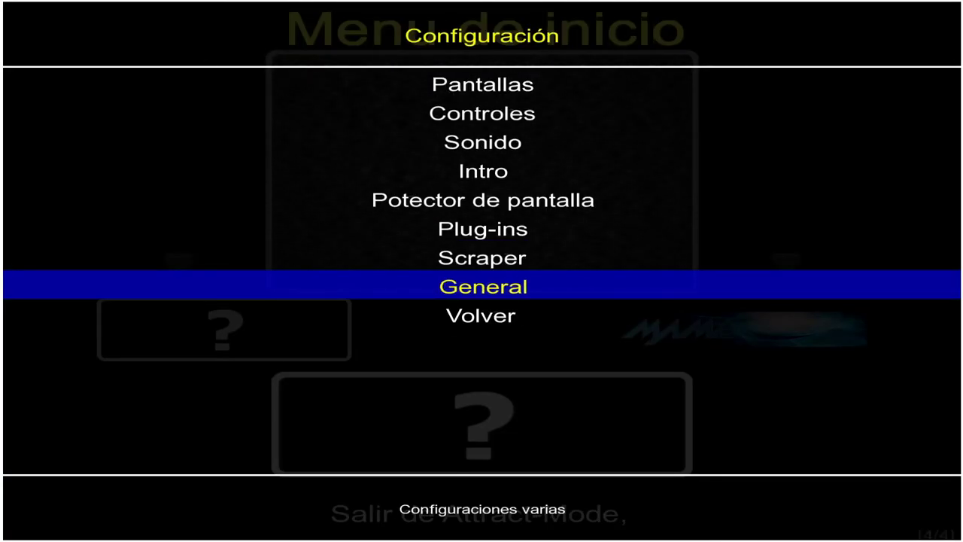
pyautogui.press('Return')
pyautogui.press('Down')
pyautogui.press('Down')
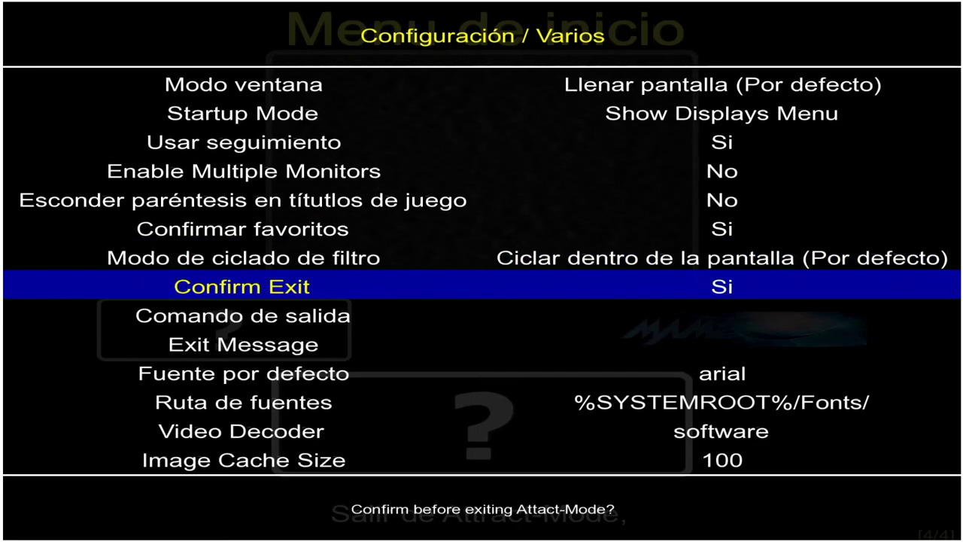
# - Enter shutdown /f as the Comando de salida and clear that command again
pyautogui.press('Return')
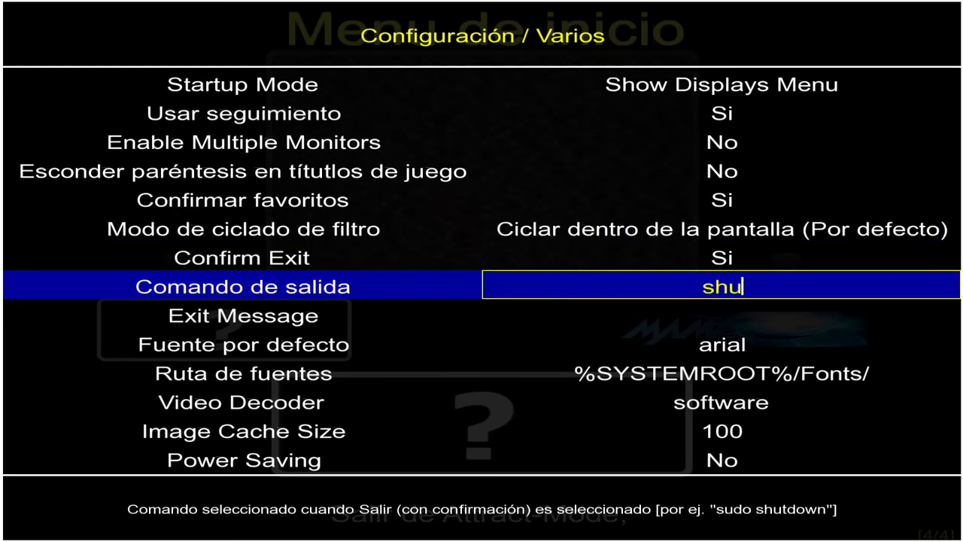
pyautogui.write('shutdown /f')
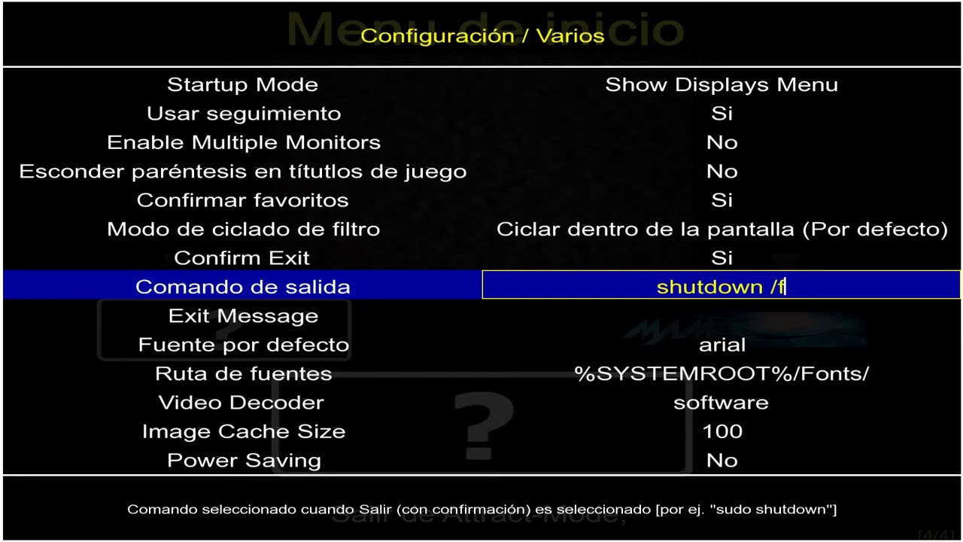
pyautogui.press('Return')
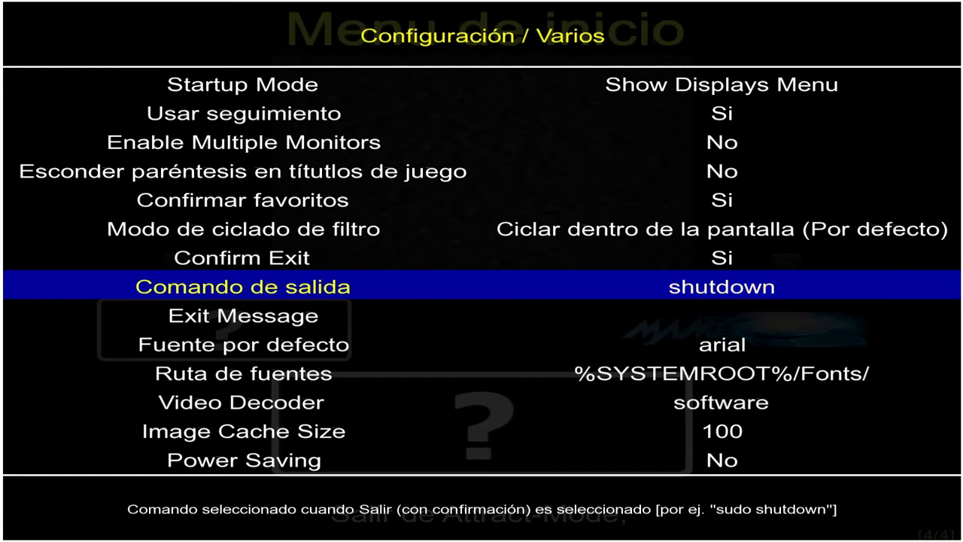
pyautogui.press('Down')
pyautogui.press('Up')
pyautogui.press('Return')
pyautogui.press('BackSpace')
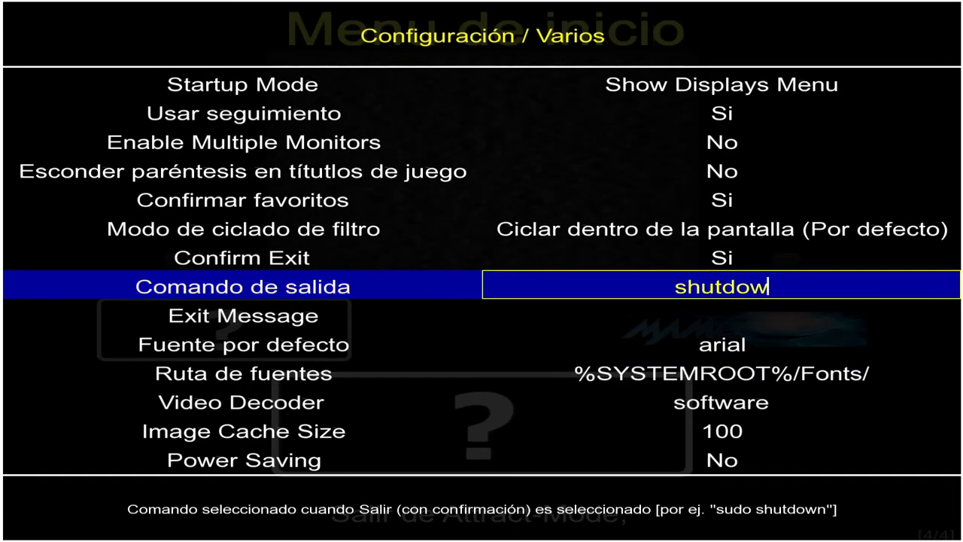
pyautogui.press('Return')
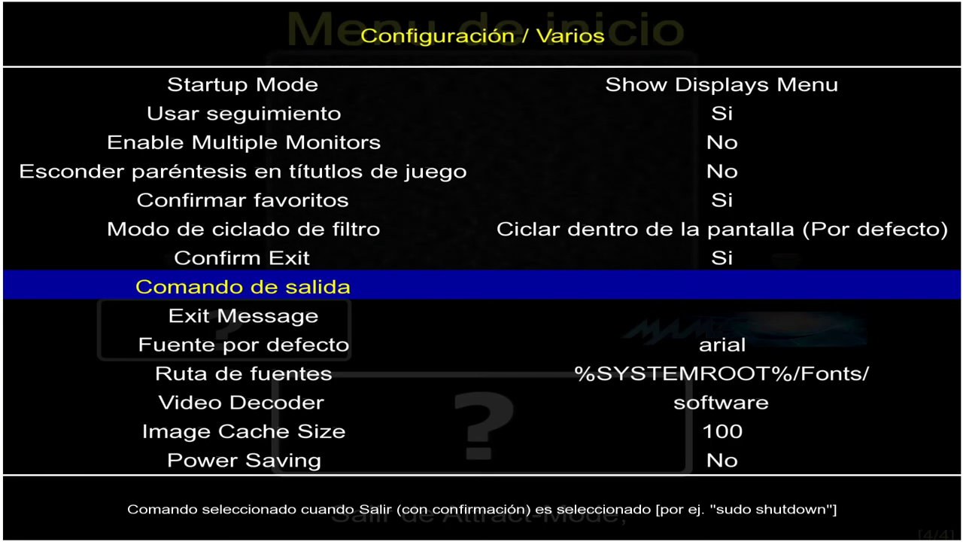
# - Set the Exit Message to "Desea apagar la arcade?" and leave the configuration
pyautogui.press('Down')
pyautogui.press('Return')
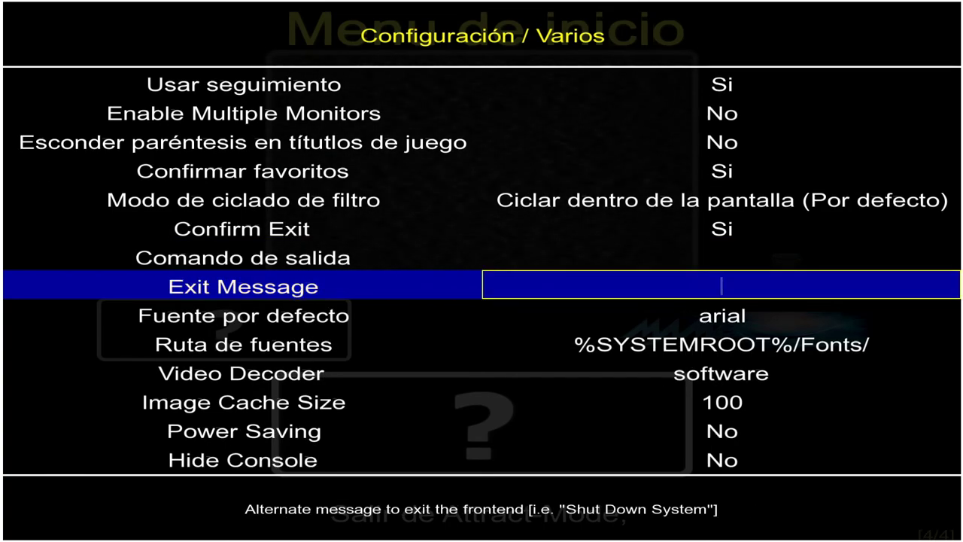
pyautogui.write('Desea apagar el')
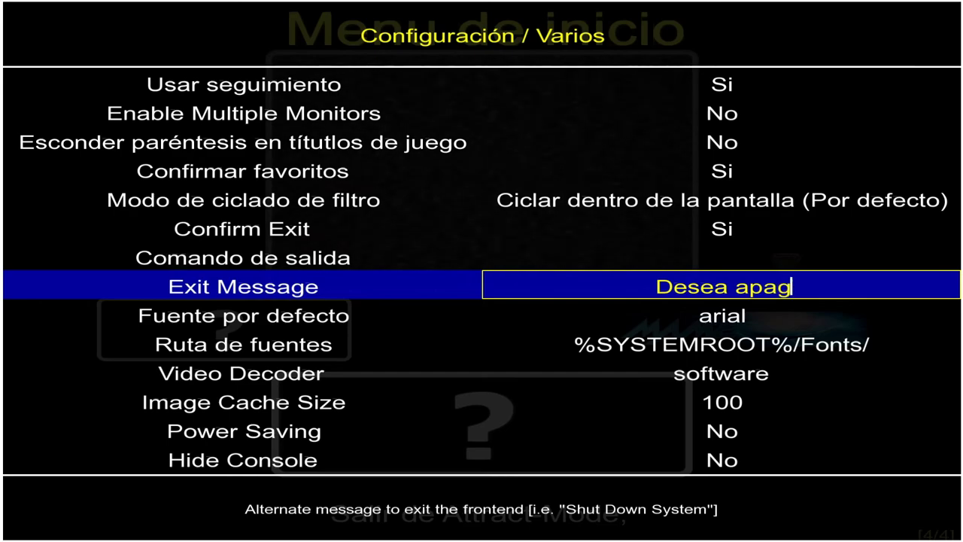
pyautogui.press('BackSpace')
pyautogui.press('BackSpace')
pyautogui.press('BackSpace')
pyautogui.write('la araade?')
pyautogui.press('Return')
pyautogui.press('Up')
pyautogui.press('Up')
pyautogui.press('Up')
pyautogui.press('Up')
pyautogui.press('Up')
pyautogui.press('Escape')
pyautogui.press('Escape')
pyautogui.press('Escape')
pyautogui.press('Escape')
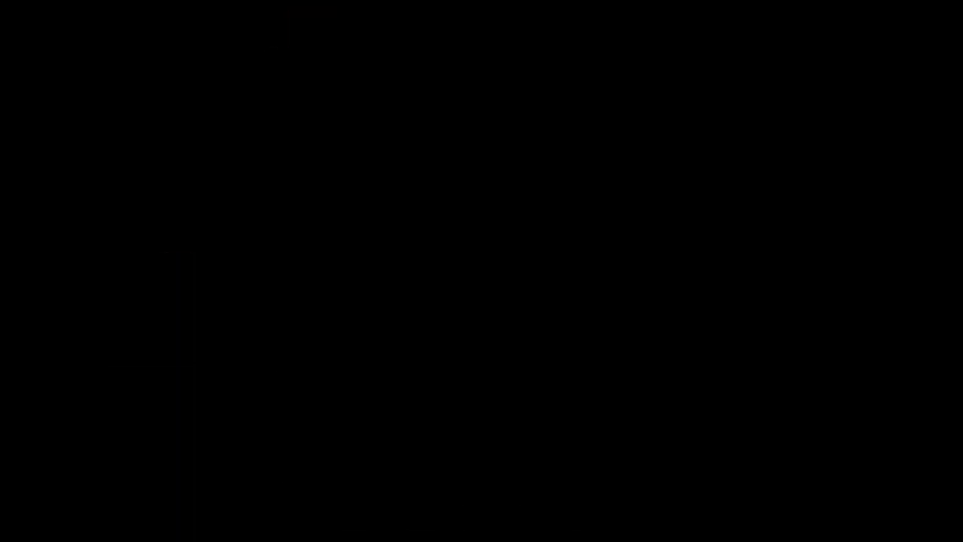
# - Open the exit confirmation from the start menu to check the new message, then cancel it
pyautogui.press('Left')
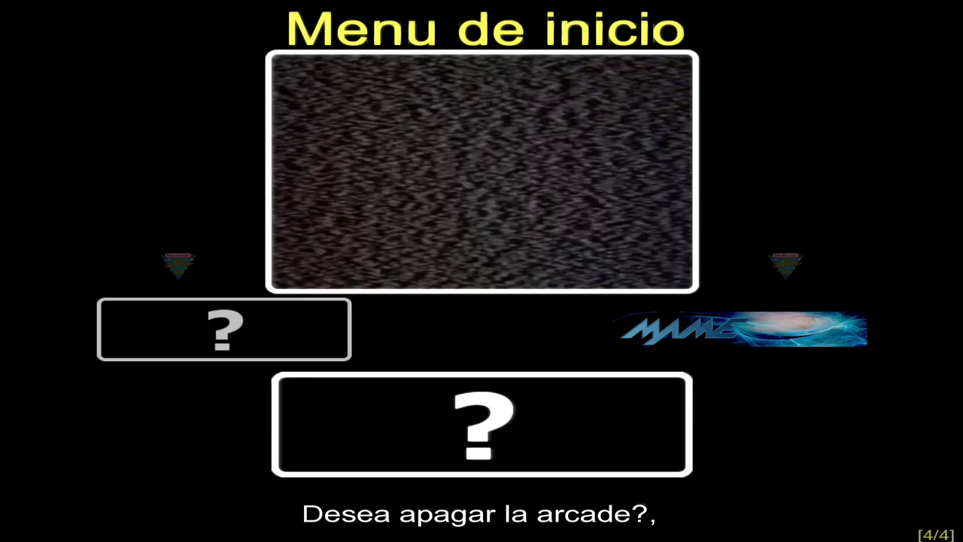
pyautogui.press('Return')
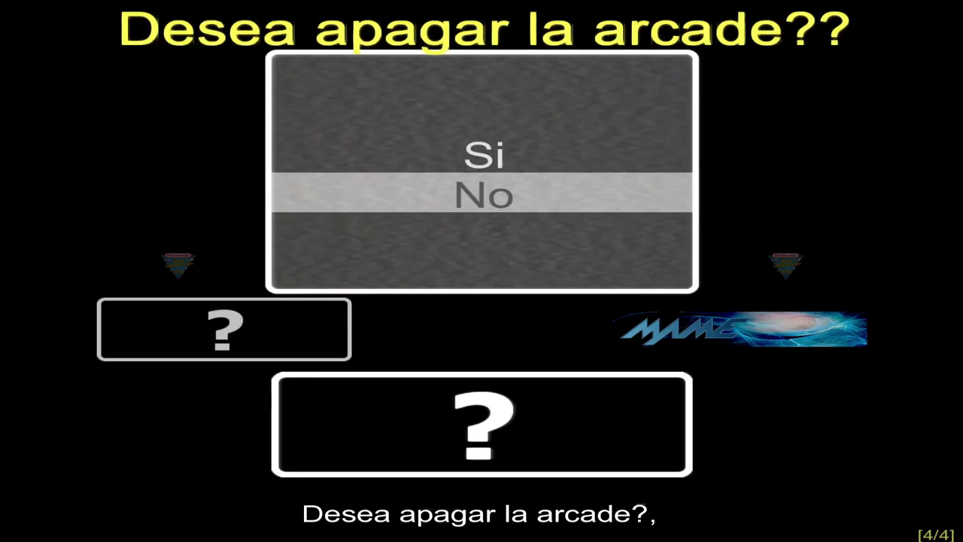
pyautogui.press('Escape')
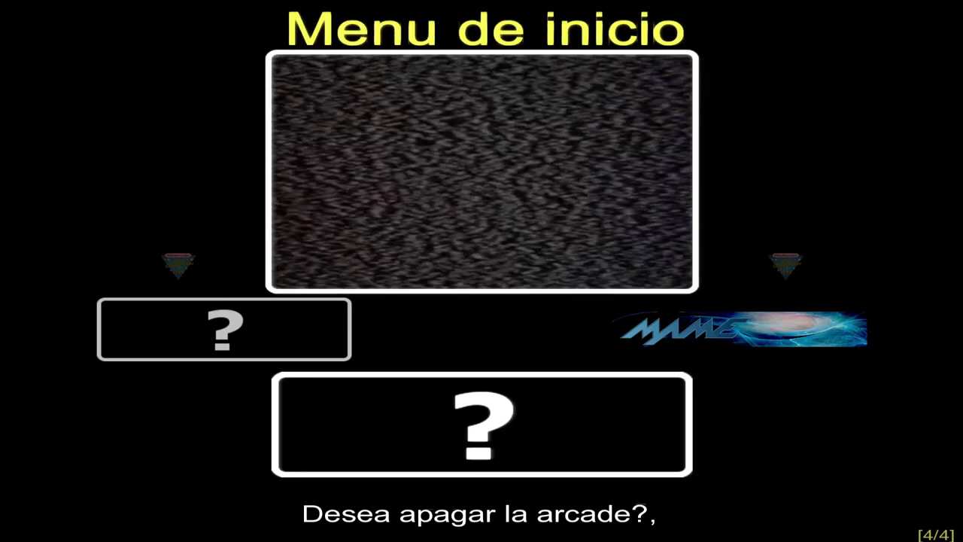
# - Remove the trailing question mark from the Exit Message in the General configuration
pyautogui.press('Tab')
pyautogui.press('Down')
pyautogui.press('Return')
pyautogui.press('Down')
pyautogui.press('Down')
pyautogui.press('Down')
pyautogui.press('Return')
pyautogui.press('BackSpace')
pyautogui.press('Return')
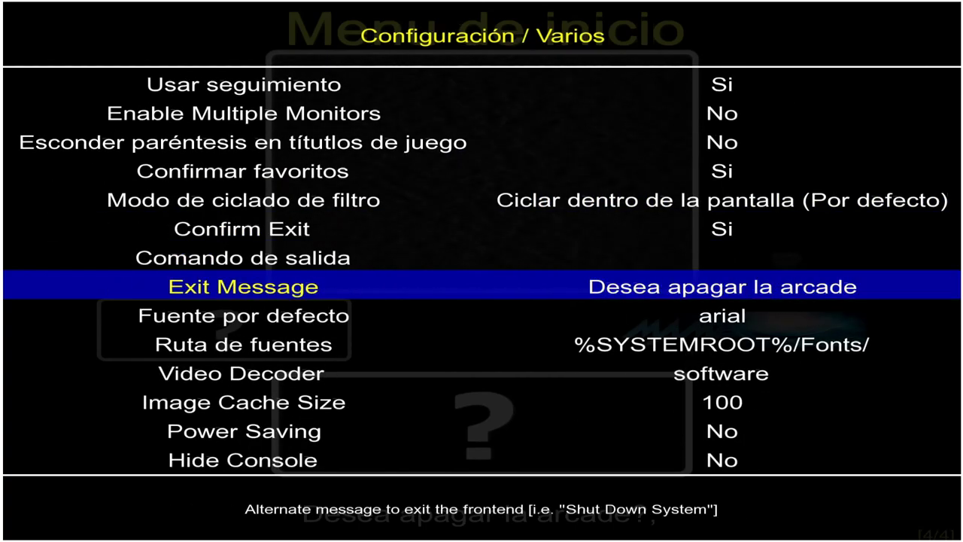
# - Add an opening "¿" at the start of the Exit Message and leave the configuration
pyautogui.press('Return')
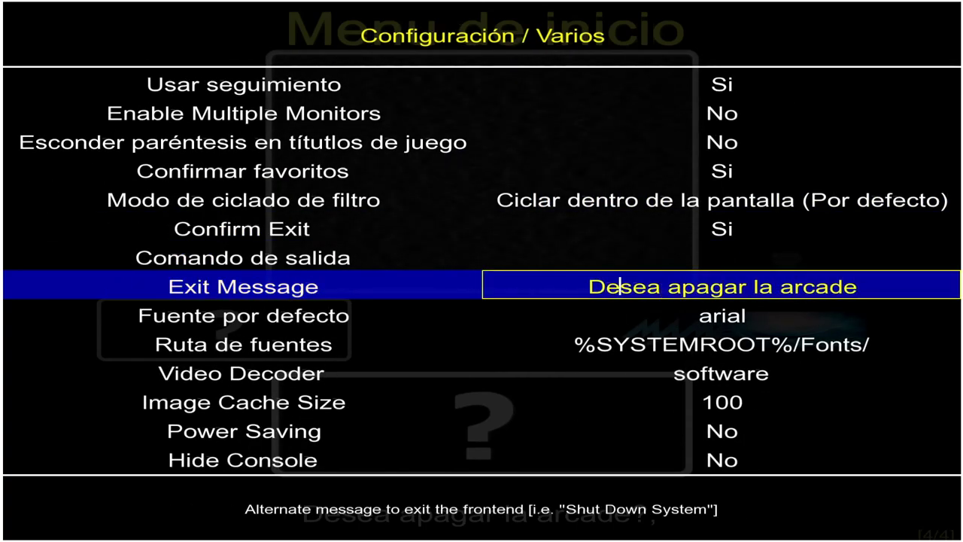
pyautogui.write('¿')
pyautogui.press('Return')
pyautogui.press('Up')
pyautogui.press('Up')
pyautogui.press('Up')
pyautogui.press('Up')
pyautogui.press('Up')
pyautogui.press('Up')
pyautogui.press('Up')
pyautogui.press('Up')
pyautogui.press('Up')
pyautogui.press('Up')
pyautogui.press('Up')
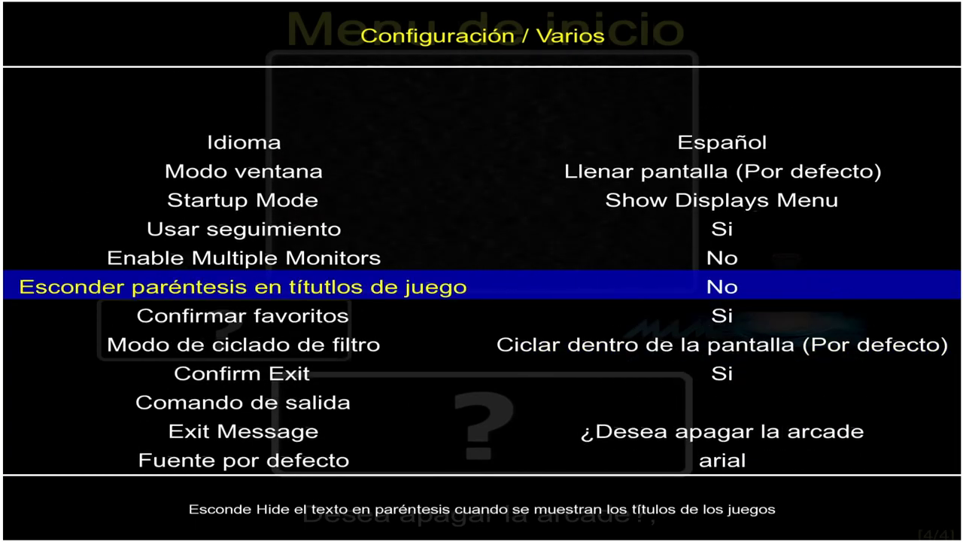
pyautogui.press('Return')
pyautogui.press('Down')
pyautogui.press('Return')
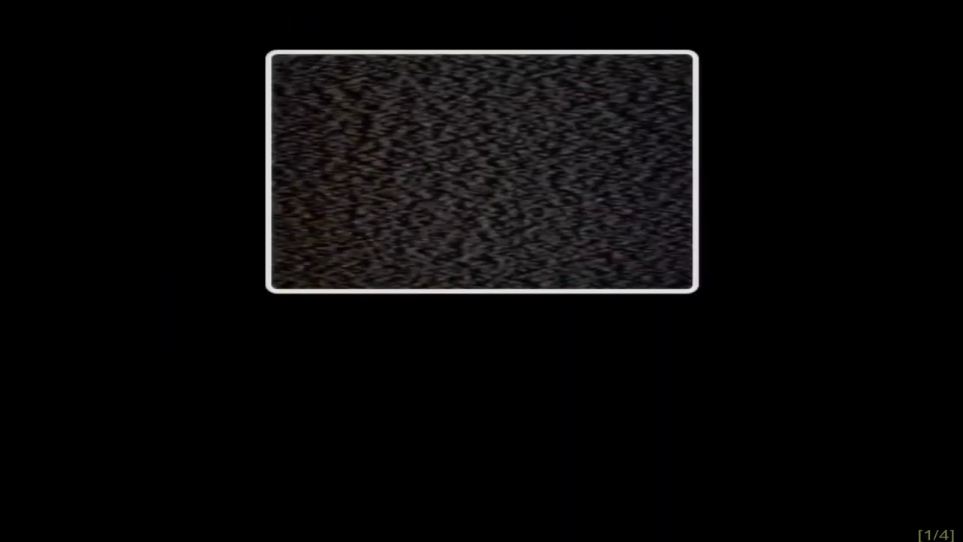
# - Choose the "¿Desea apagar la arcade" entry and confirm with Si to exit Attract-Mode
pyautogui.press('Right')
pyautogui.press('Left')
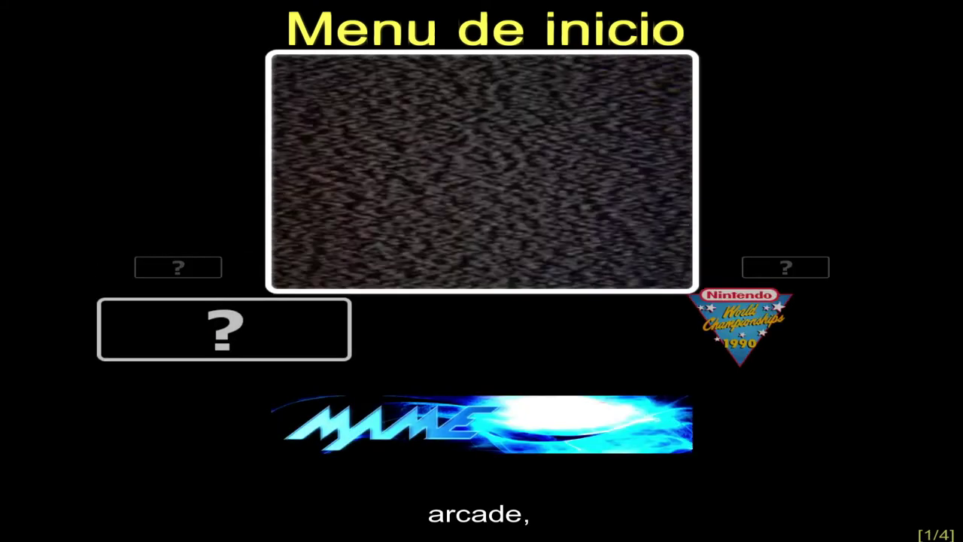
pyautogui.press('Left')
pyautogui.press('Return')
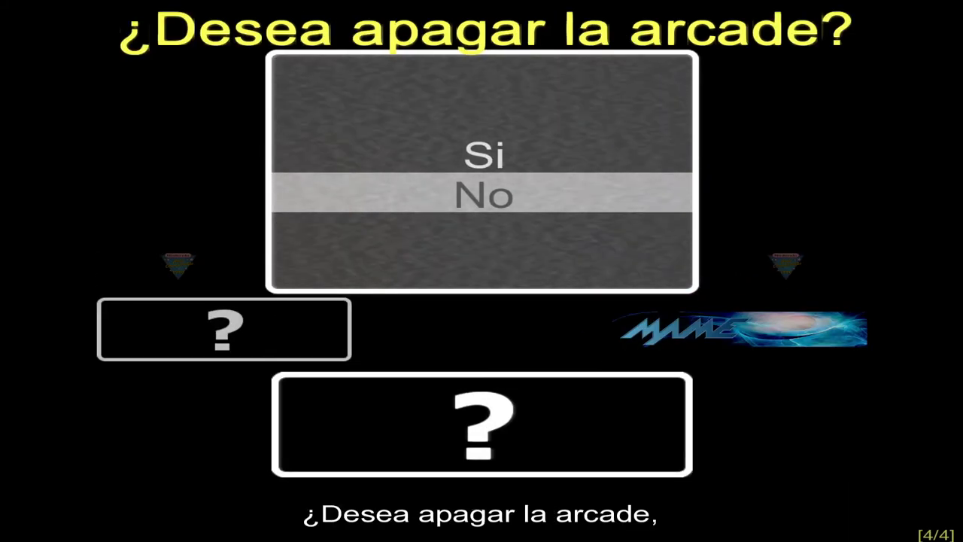
pyautogui.press('Up')
pyautogui.press('Return')
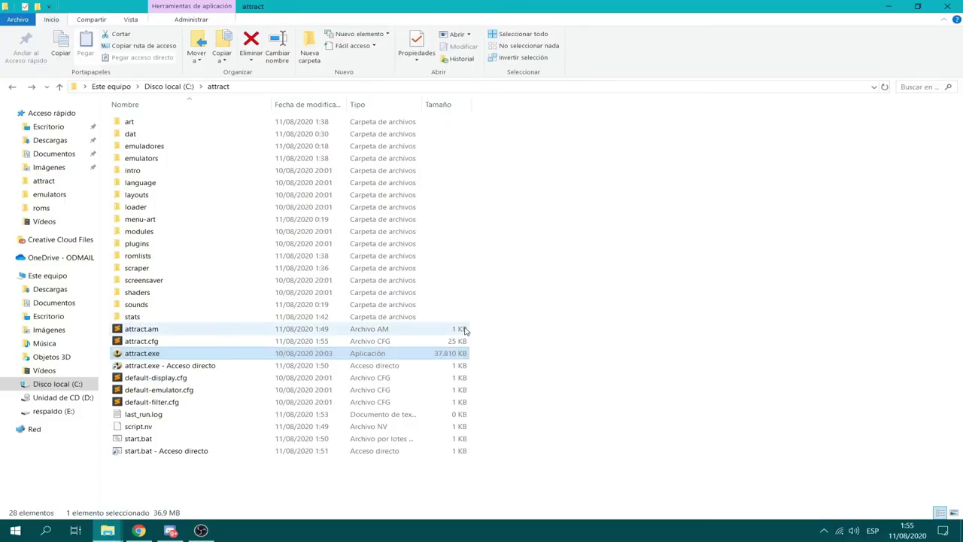
# - Open the attract folder on the respaldo (E:) drive and select its attract.cfg file
pyautogui.click(54, 411)
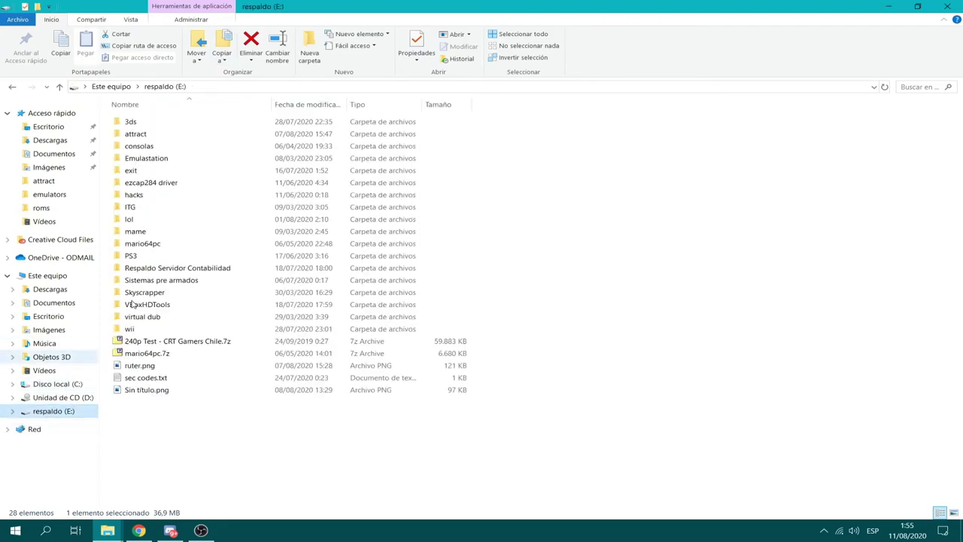
pyautogui.doubleClick(140, 134)
pyautogui.click(135, 329)
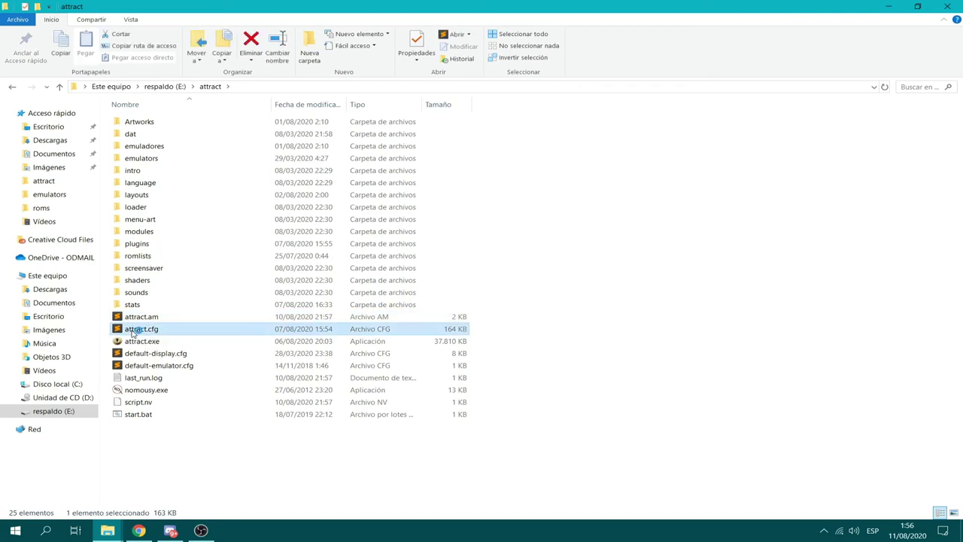
# - Open attract.cfg from the E: drive, select the exit_command value "shutdown /p" in its general section, and return to the file listing
pyautogui.press('Return')
pyautogui.scroll(-3, 928, 290)
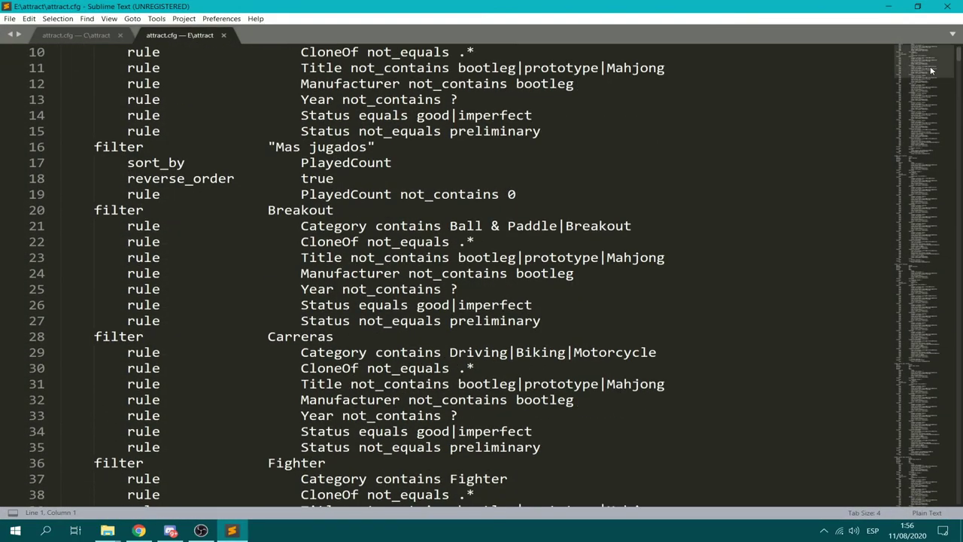
pyautogui.click(928, 290)
pyautogui.moveTo(928, 290); pyautogui.dragTo(928, 490)
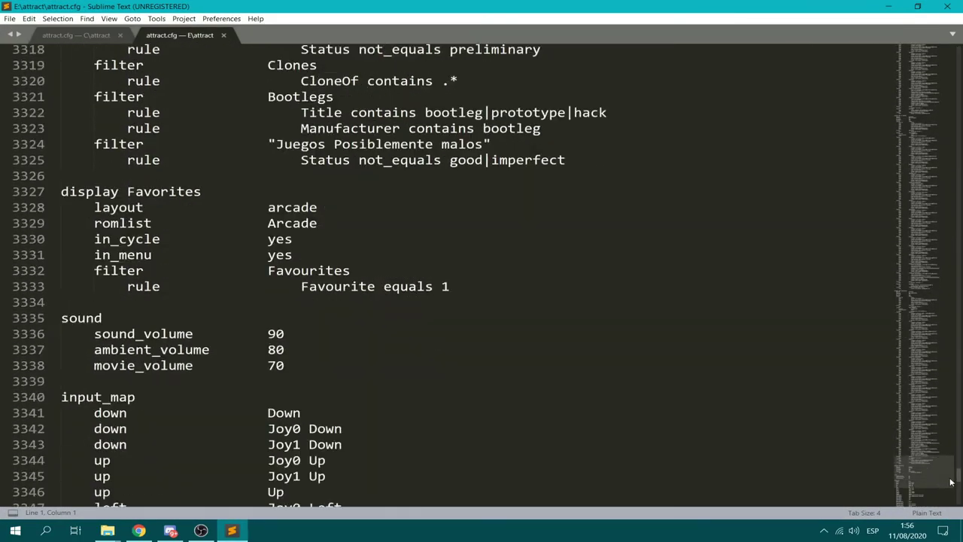
pyautogui.scroll(7, 734, 367)
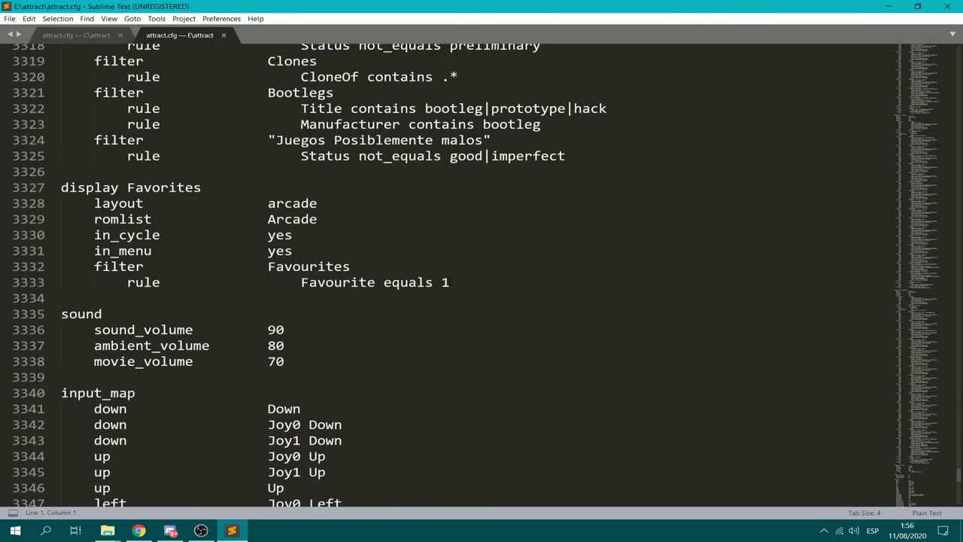
pyautogui.scroll(-20, 450, 284)
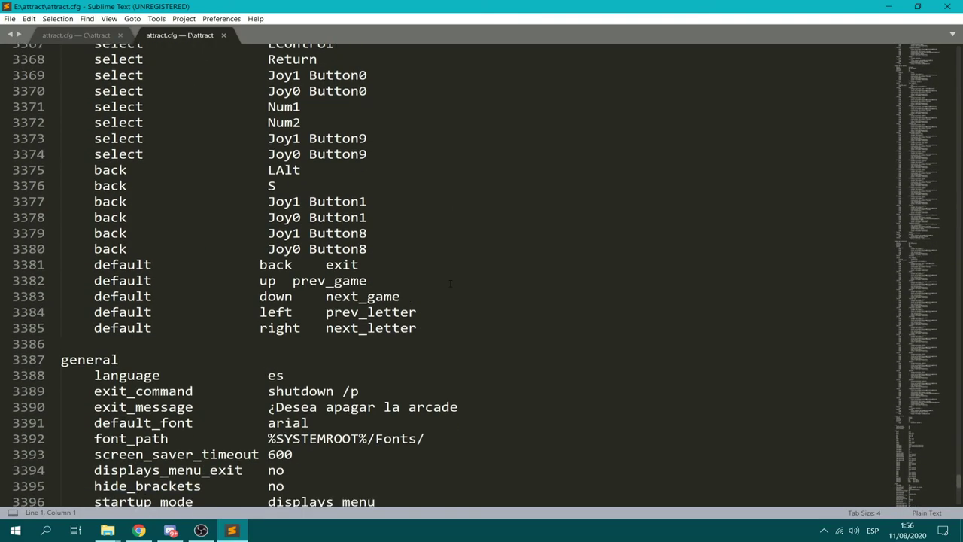
pyautogui.scroll(2, 450, 284)
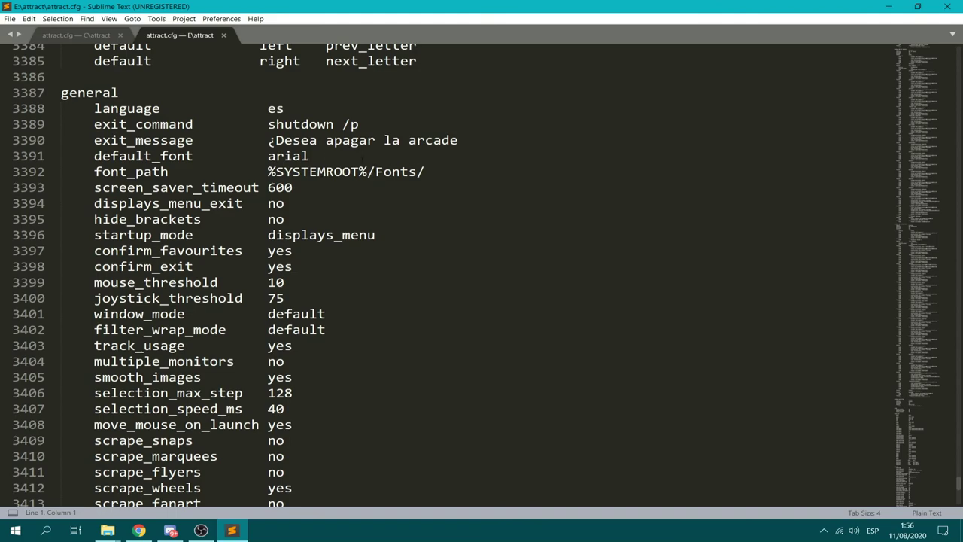
pyautogui.moveTo(377, 119); pyautogui.dragTo(284, 125)
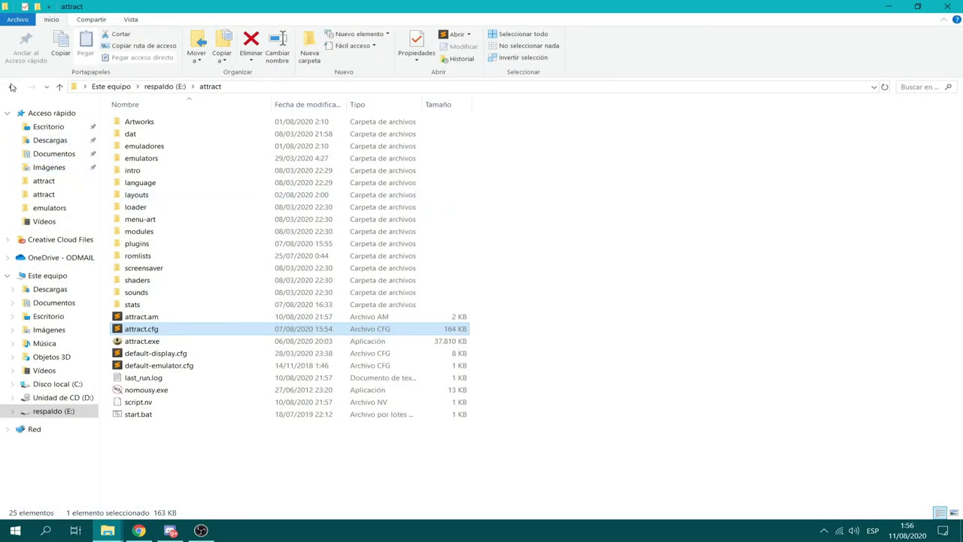
pyautogui.click(11, 86)
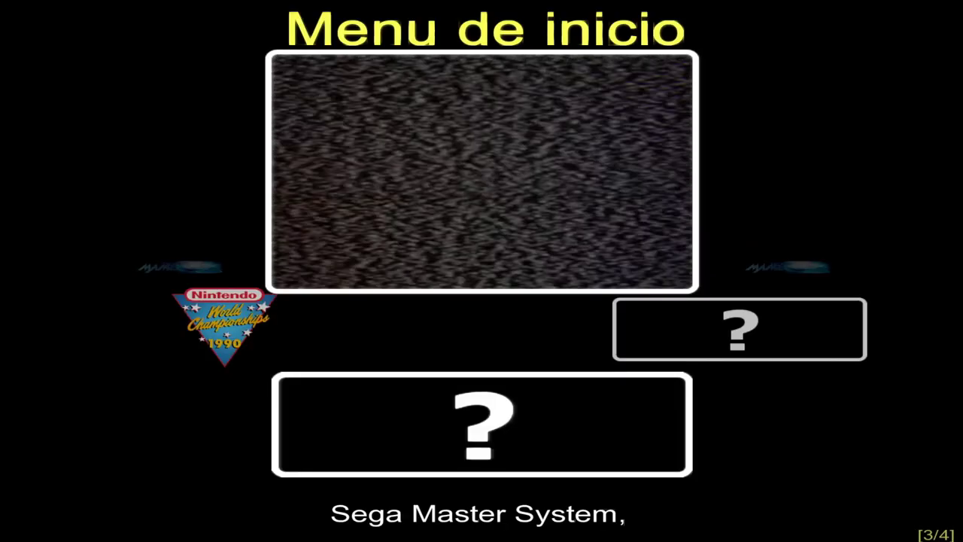
# - Open the General configuration in Attract-Mode and enter "shutdown /p" as the Comando de salida
pyautogui.press('Tab')
pyautogui.press('Down')
pyautogui.press('Return')
pyautogui.press('Down')
pyautogui.press('Down')
pyautogui.press('Up')
pyautogui.press('Return')
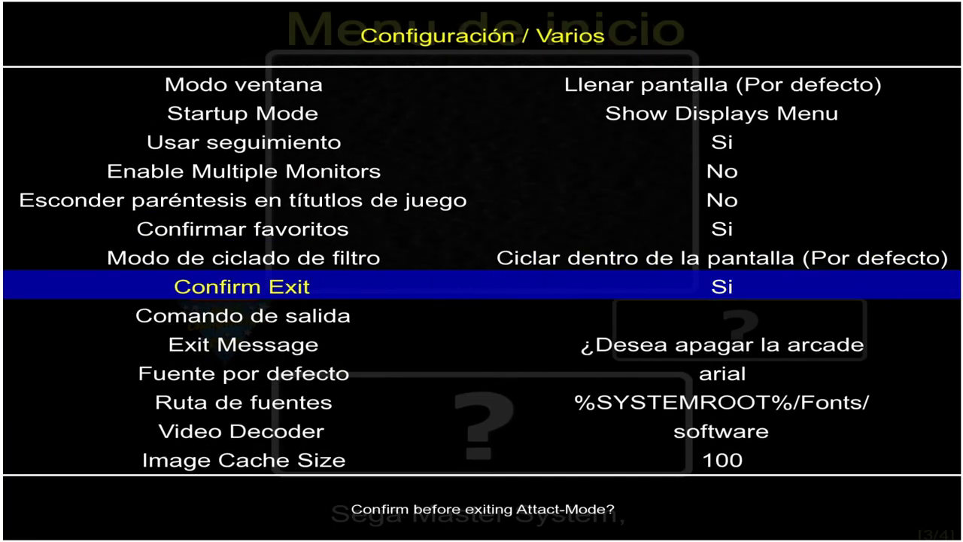
pyautogui.press('Return')
pyautogui.press('Down')
pyautogui.press('Return')
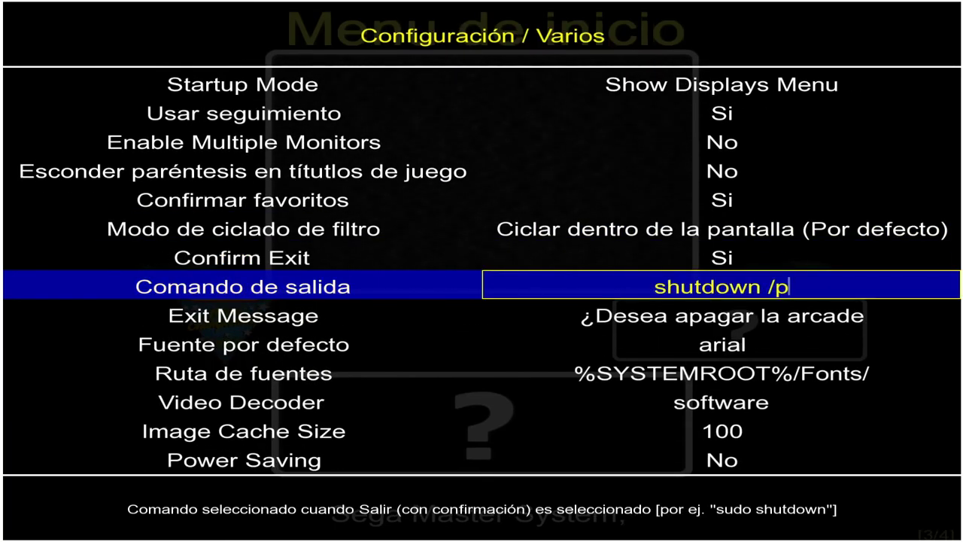
# - Clear the Comando de salida and re-enter it as "shutdown /p"
pyautogui.press('BackSpace')
pyautogui.press('Return')
pyautogui.press('Return')
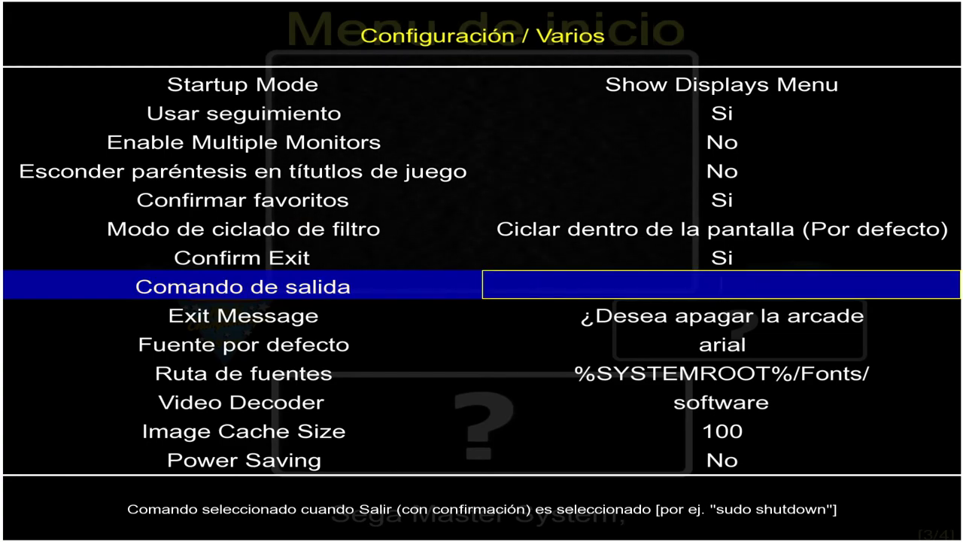
pyautogui.write('shutdown /p')
pyautogui.press('Return')
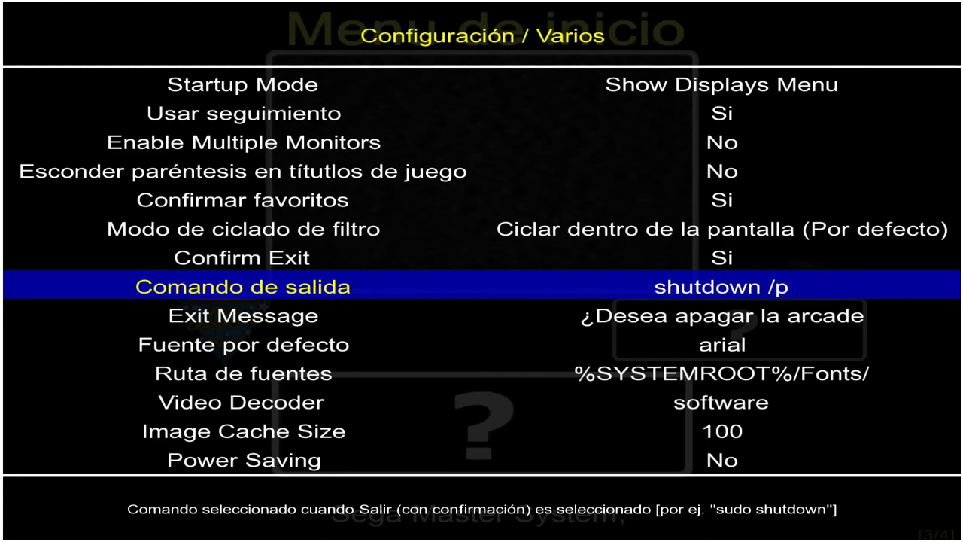
# - Erase the "shutdown /p" command from Comando de salida and leave the configuration
pyautogui.press('Return')
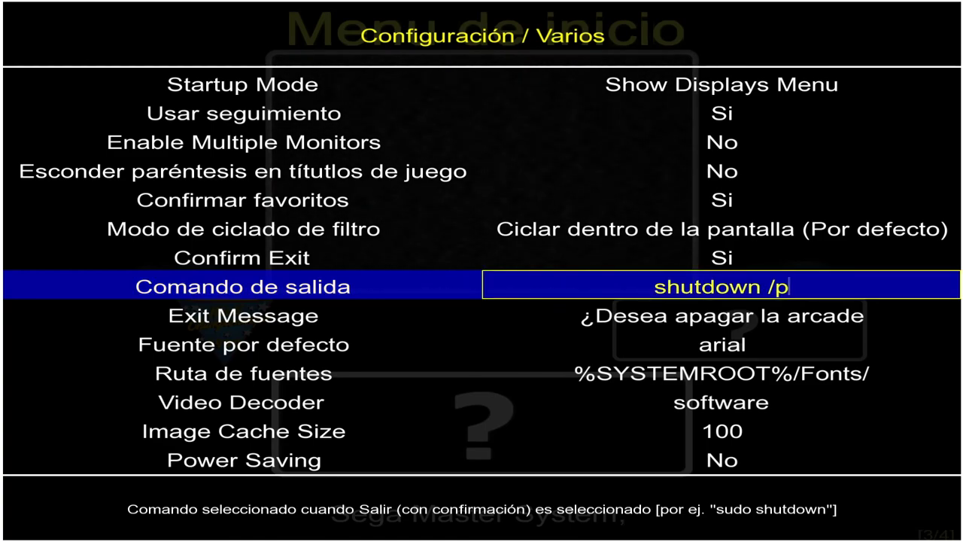
pyautogui.press('BackSpace')
pyautogui.press('Return')
pyautogui.press('Up')
pyautogui.press('Up')
pyautogui.press('Up')
pyautogui.press('Up')
pyautogui.press('Up')
pyautogui.press('Up')
pyautogui.press('Up')
pyautogui.press('Up')
pyautogui.press('Up')
pyautogui.press('Up')
pyautogui.press('Return')
pyautogui.press('Down')
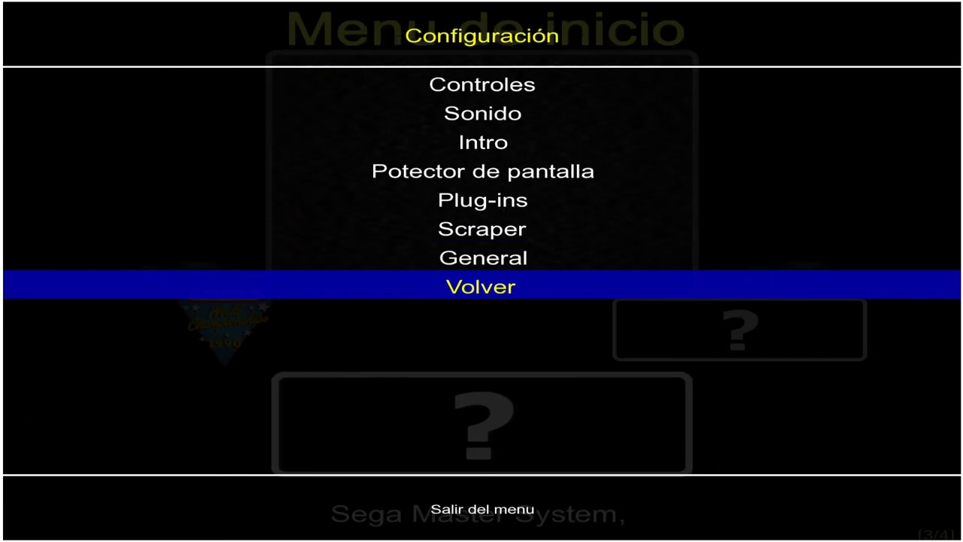
pyautogui.press('Return')
# - Open the arcade display to view its game, and return to Menu de inicio
pyautogui.press('Down')
pyautogui.press('Up')
pyautogui.press('Return')
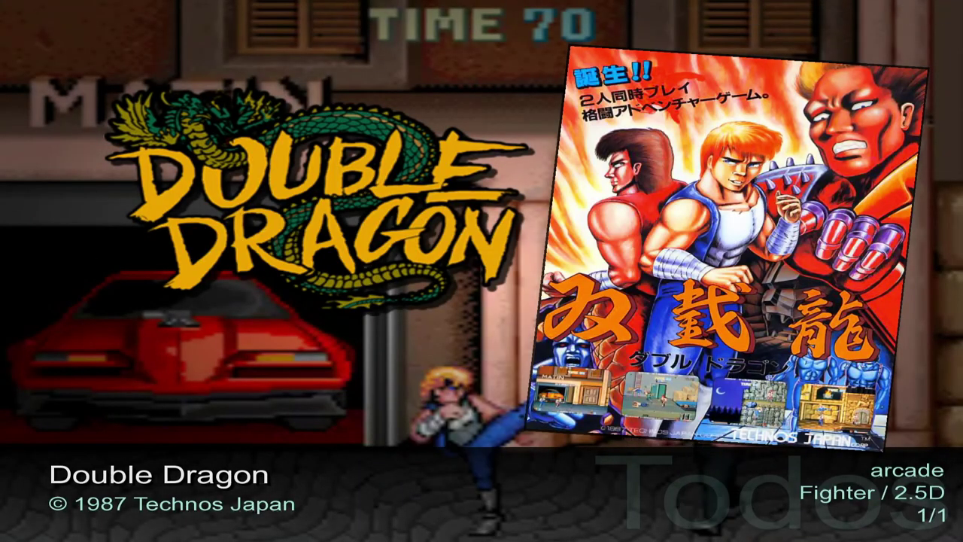
pyautogui.press('Escape')
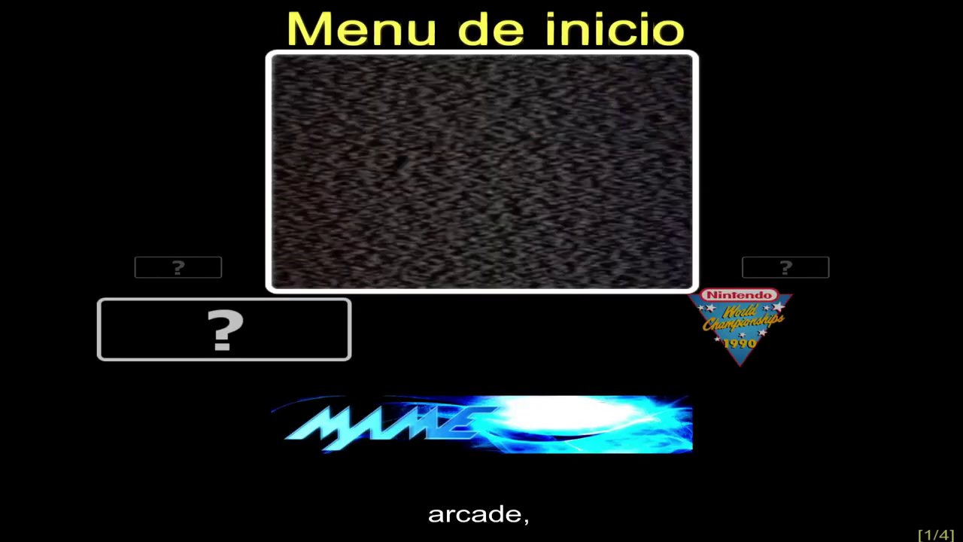
# - Reopen the arcade display, look through its filter list and apply the Fighter filter
pyautogui.press('Return')
pyautogui.press('Up')
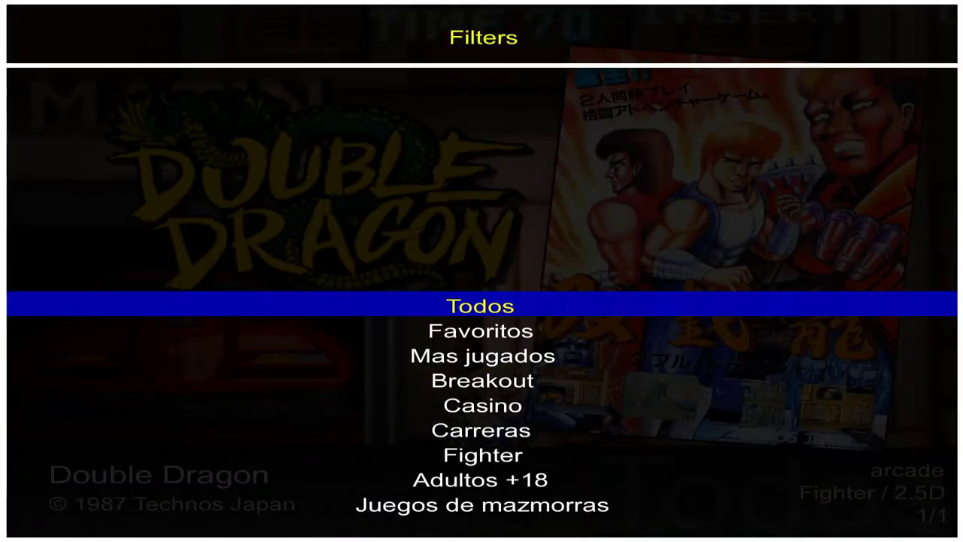
pyautogui.press('Down')
pyautogui.press('Down')
pyautogui.press('Down')
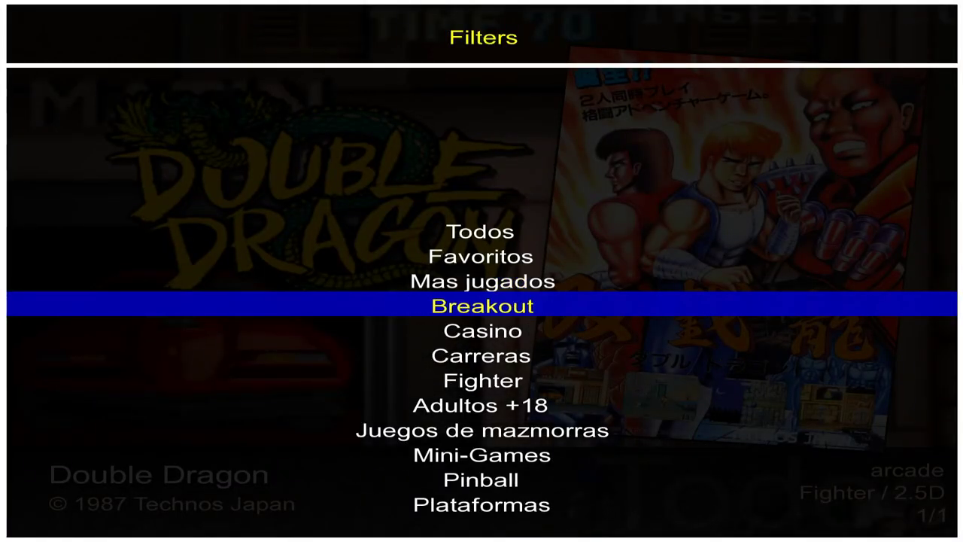
pyautogui.press('Down')
pyautogui.press('Down')
pyautogui.press('Down')
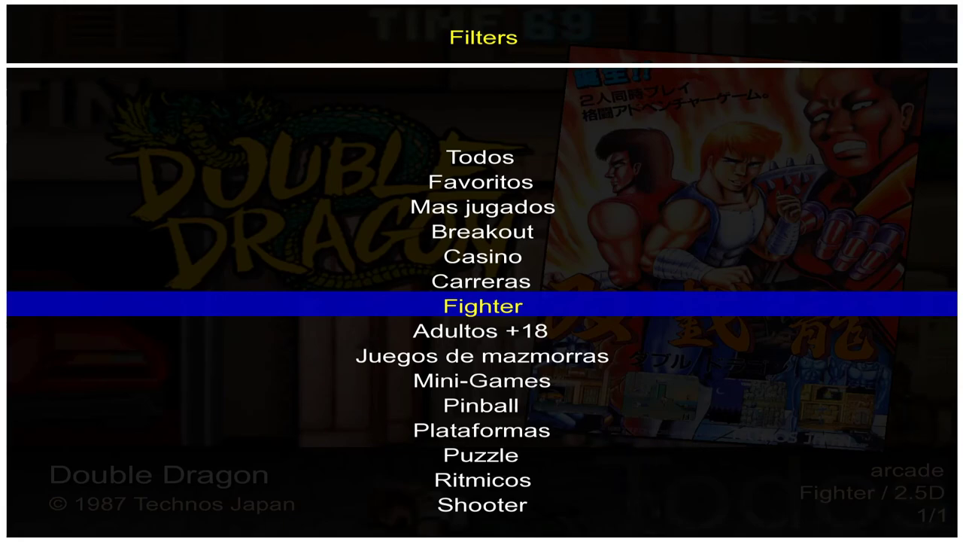
pyautogui.press('Return')
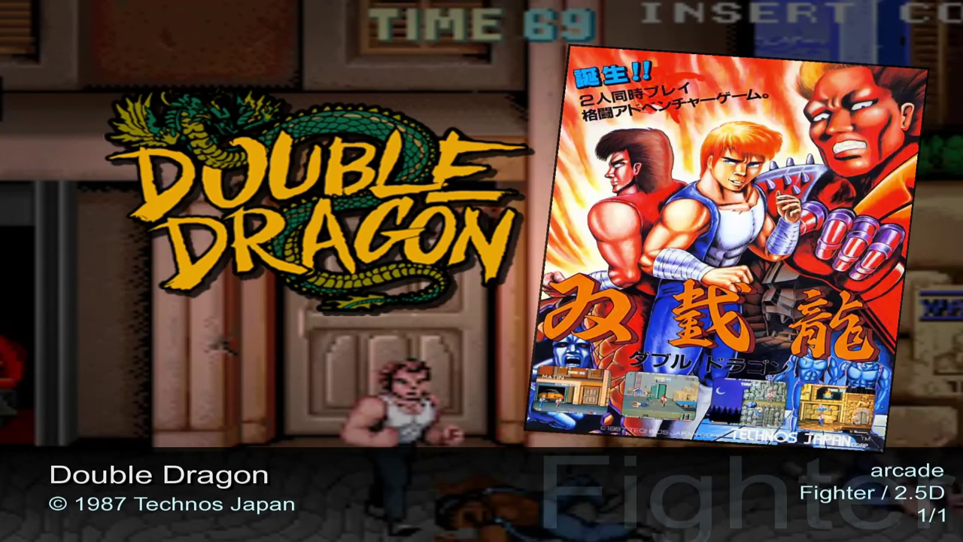
# - Apply the Adultos +18 filter to the arcade display
pyautogui.press('f')
pyautogui.press('Down')
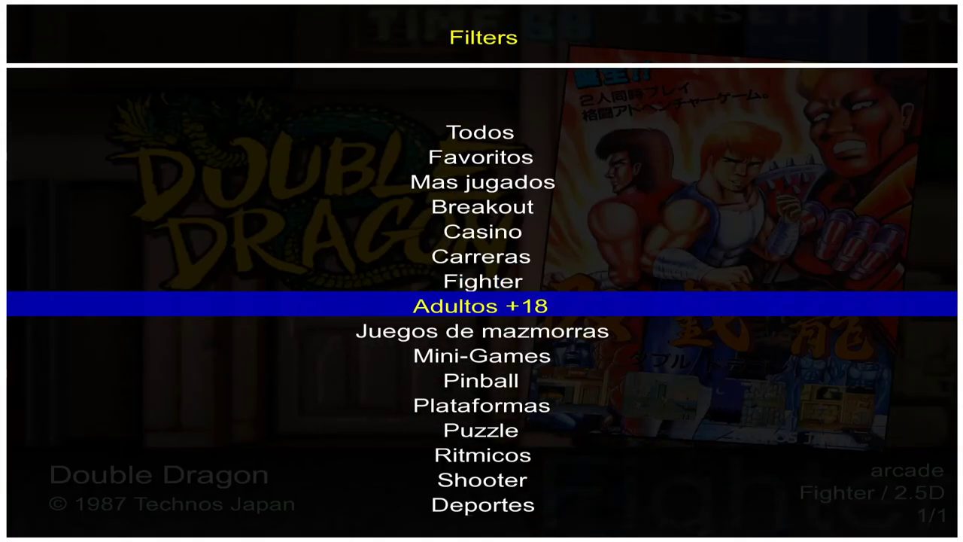
pyautogui.press('Return')
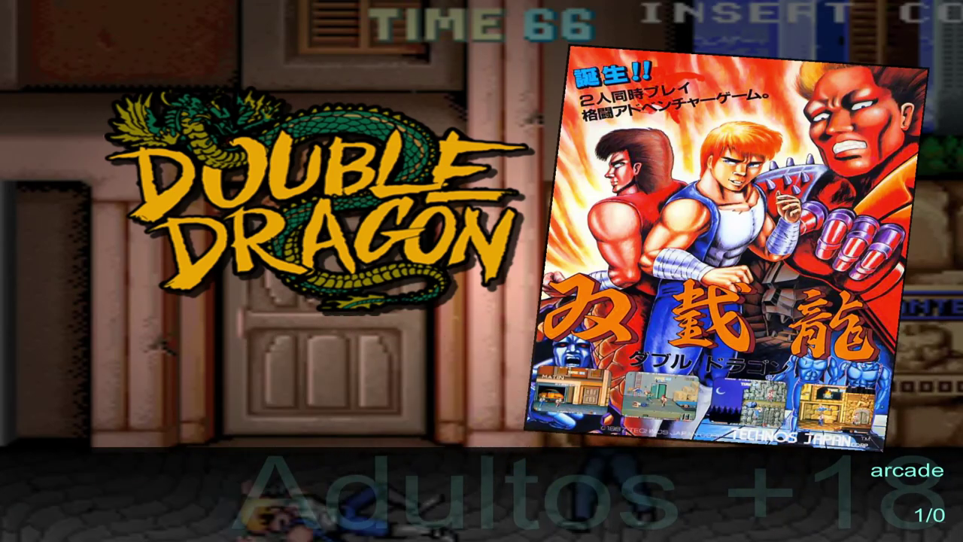
# - Switch the arcade display to the Breakout filter and return to Menu de inicio
pyautogui.press('f')
pyautogui.press('Up')
pyautogui.press('Up')
pyautogui.press('Up')
pyautogui.press('Up')
pyautogui.press('Up')
pyautogui.press('Up')
pyautogui.press('Up')
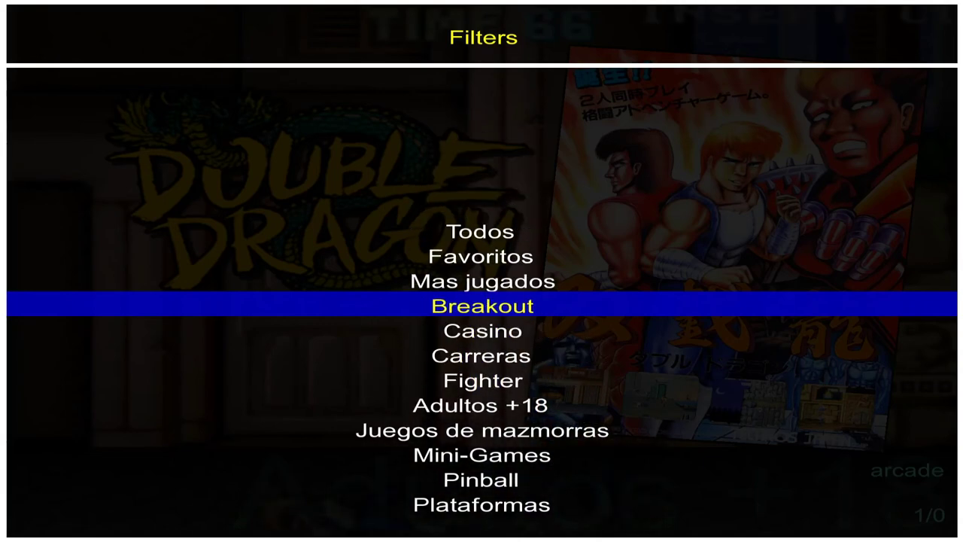
pyautogui.press('Return')
pyautogui.press('Escape')
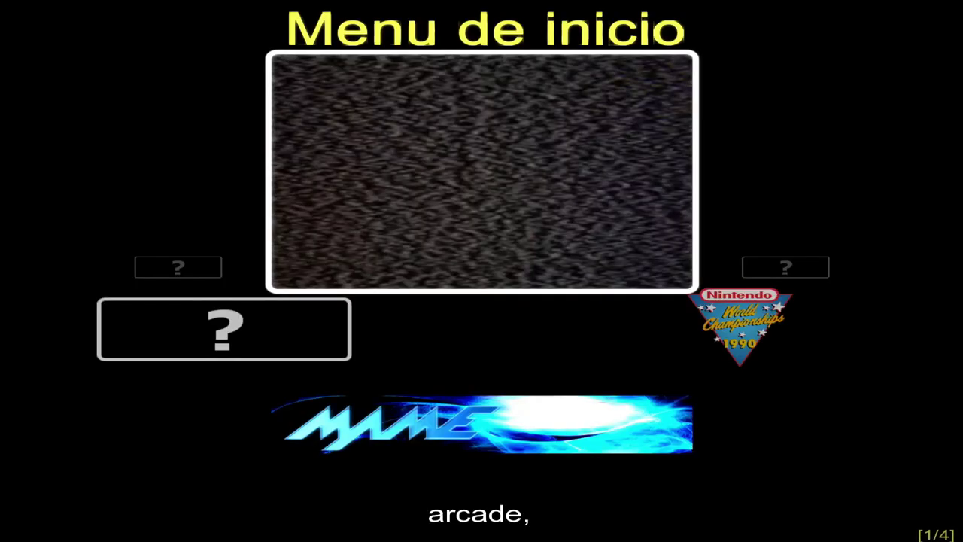
# - Open the Nintendo Entertainment System display and look through its filter list down to Shooter
pyautogui.press('Right')
pyautogui.press('Return')
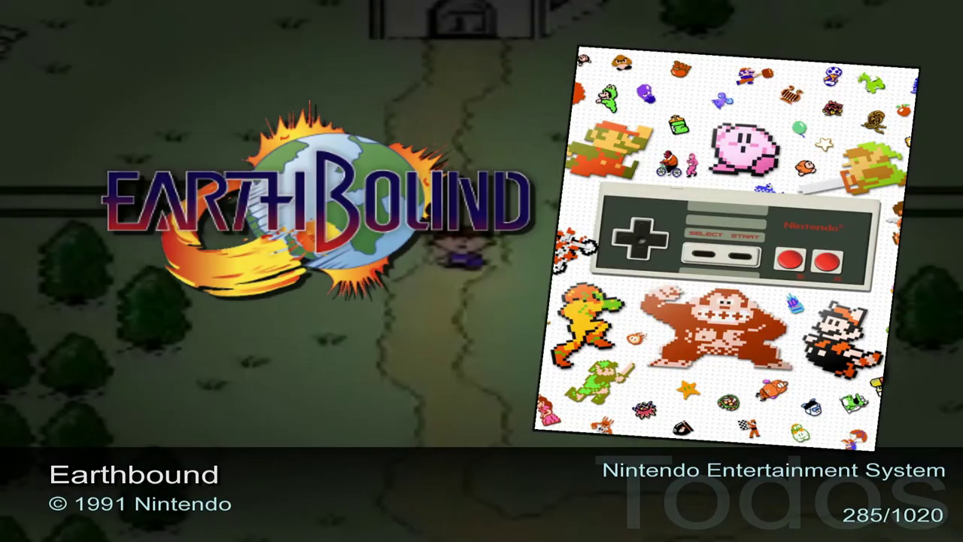
pyautogui.press('f')
pyautogui.press('Down')
pyautogui.press('Down')
pyautogui.press('Down')
pyautogui.press('Down')
pyautogui.press('Down')
pyautogui.press('Down')
pyautogui.press('Down')
pyautogui.press('Down')
pyautogui.press('Down')
pyautogui.press('Down')
pyautogui.press('Down')
pyautogui.press('Down')
pyautogui.press('Down')
pyautogui.press('Down')
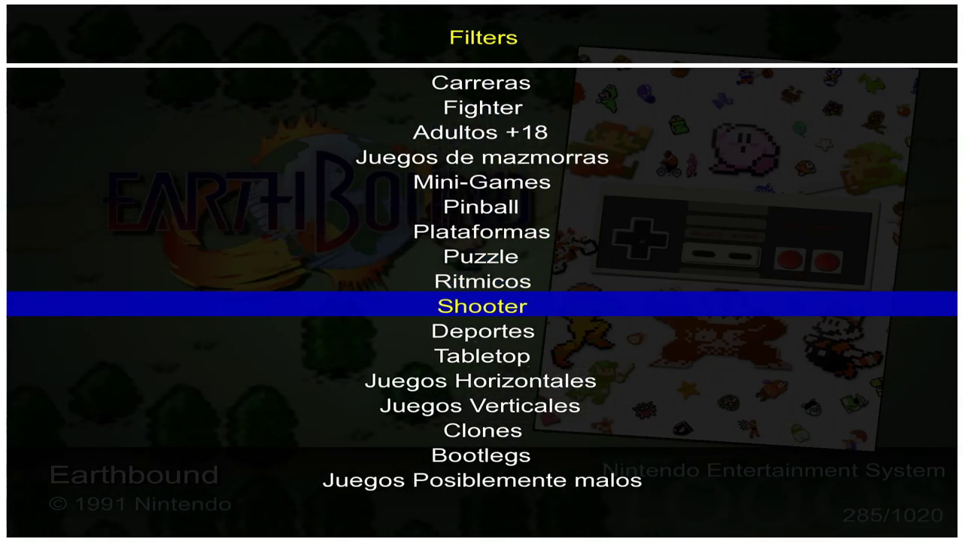
# - Go back up the filter list and apply Adultos +18 to the Nintendo Entertainment System games
pyautogui.press('Up')
pyautogui.press('Up')
pyautogui.press('Up')
pyautogui.press('Up')
pyautogui.press('Up')
pyautogui.press('Up')
pyautogui.press('Up')
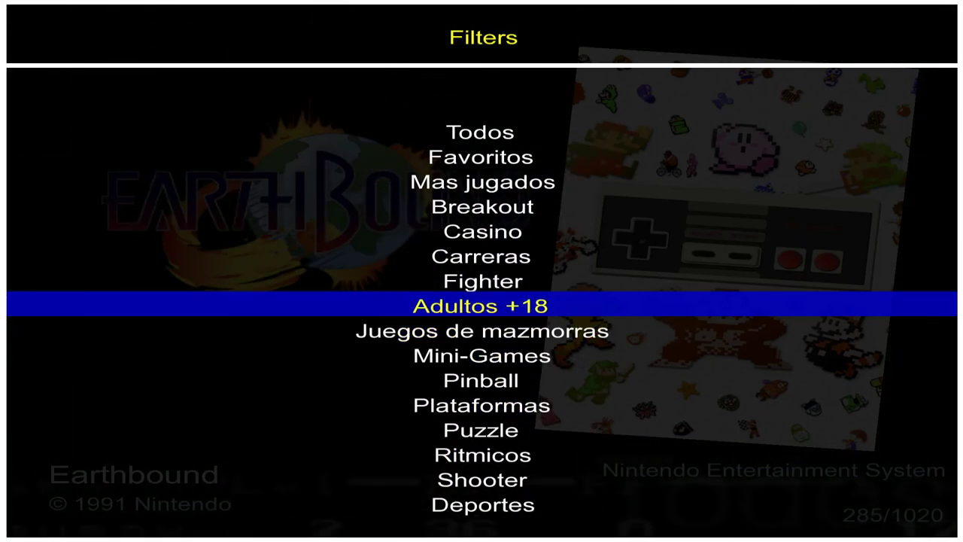
pyautogui.press('Return')
# - Try the Fighter filter followed by the Carreras filter on the Nintendo Entertainment System games
pyautogui.press('f')
pyautogui.press('Up')
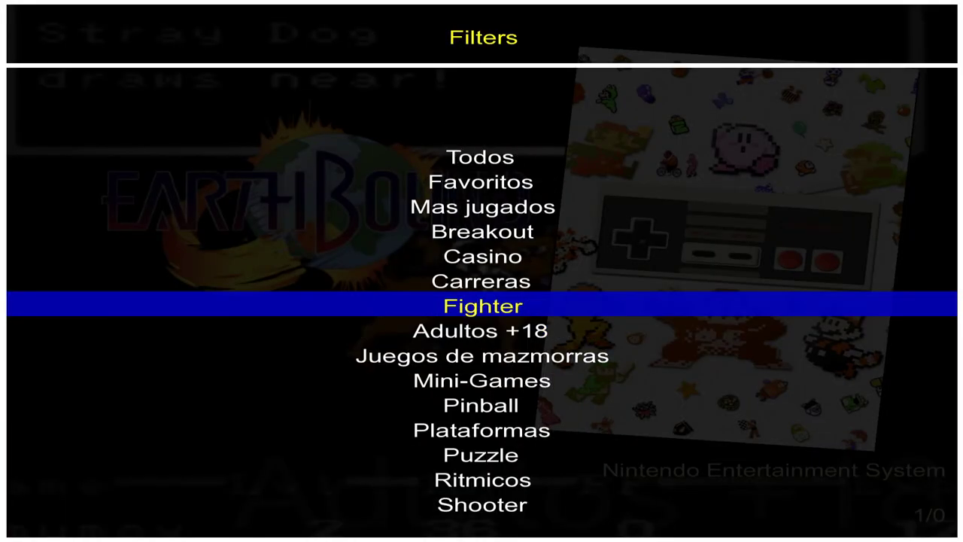
pyautogui.press('Return')
pyautogui.press('f')
pyautogui.press('Return')
# - Look through the whole filter list from Todos downwards and apply the Clones filter
pyautogui.press('f')
pyautogui.press('Up')
pyautogui.press('Up')
pyautogui.press('Up')
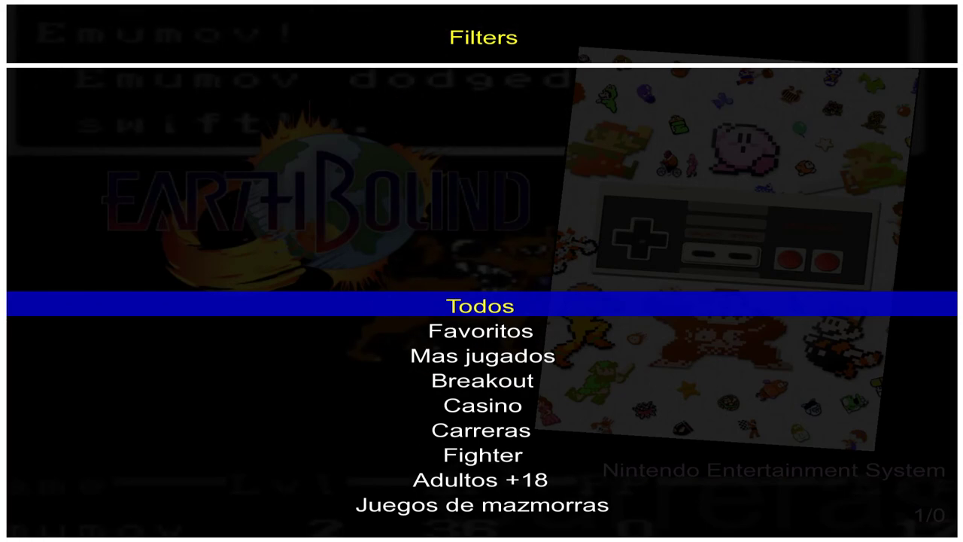
pyautogui.press('Down')
pyautogui.press('Down')
pyautogui.press('Down')
pyautogui.press('Down')
pyautogui.press('Down')
pyautogui.press('Down')
pyautogui.press('Down')
pyautogui.press('Down')
pyautogui.press('Down')
pyautogui.press('Down')
pyautogui.press('Down')
pyautogui.press('Down')
pyautogui.press('Down')
pyautogui.press('Down')
pyautogui.press('Down')
pyautogui.press('Down')
pyautogui.press('Down')
pyautogui.press('Down')
pyautogui.press('Down')
pyautogui.press('Down')
pyautogui.press('Up')
pyautogui.press('Return')
# - Try the Juegos Verticales filter, and switch the list to Juegos Horizontales
pyautogui.press('f')
pyautogui.press('Up')
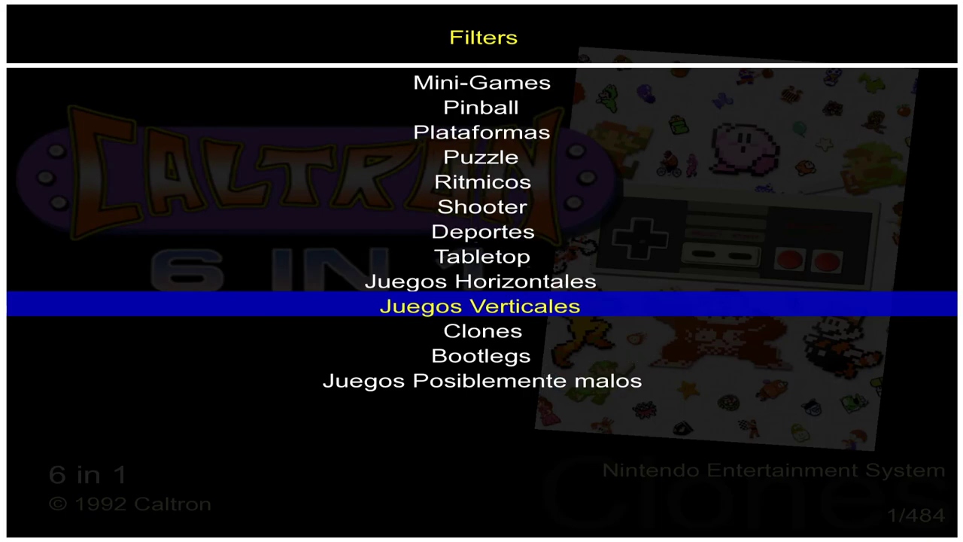
pyautogui.press('Return')
pyautogui.press('f')
pyautogui.press('Escape')
pyautogui.press('f')
pyautogui.press('Up')
pyautogui.press('Return')
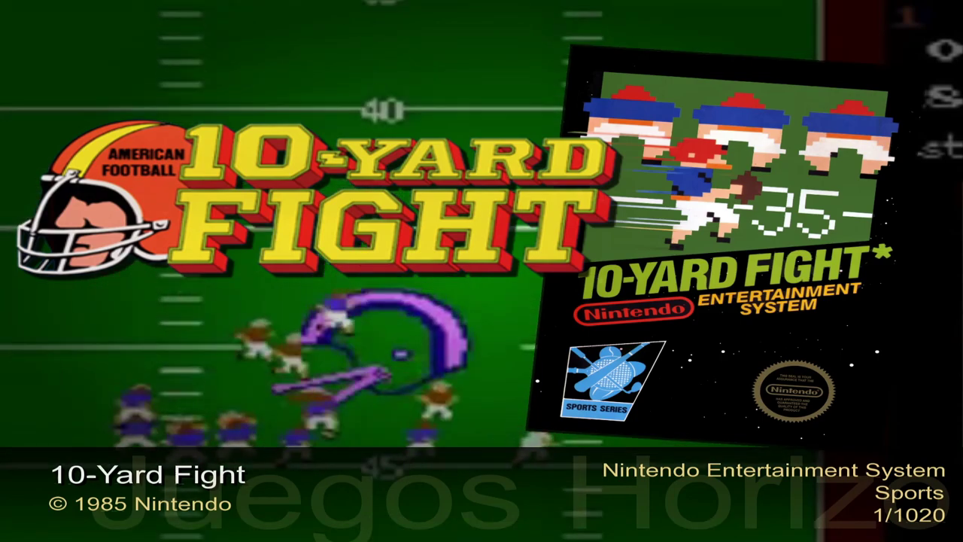
# - Browse the Juegos Horizontales games from 10-Yard Fight forward to Action 52
pyautogui.press('Left')
pyautogui.press('Right')
pyautogui.press('Right')
pyautogui.press('Right')
pyautogui.press('Right')
pyautogui.press('Right')
pyautogui.press('Right')
pyautogui.press('Right')
pyautogui.press('Right')
pyautogui.press('Right')
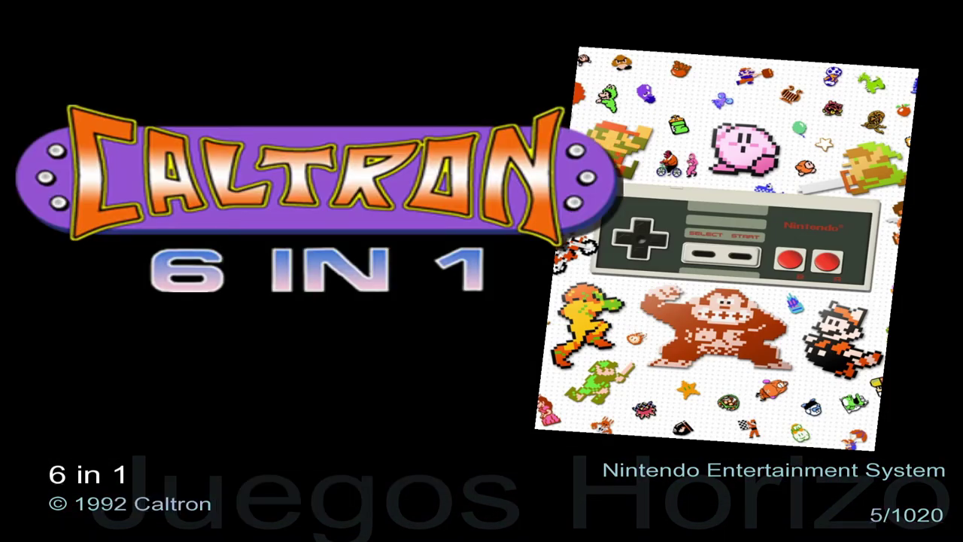
pyautogui.press('Right')
# - Switch the Nintendo Entertainment System games from Juegos Horizontales back to the Todos filter
pyautogui.press('Up')
pyautogui.press('Up')
pyautogui.press('Up')
pyautogui.press('Up')
pyautogui.press('Up')
pyautogui.press('Up')
pyautogui.press('Up')
pyautogui.press('Up')
pyautogui.press('Up')
pyautogui.press('Up')
pyautogui.press('Up')
pyautogui.press('Up')
pyautogui.press('Up')
pyautogui.press('Down')
pyautogui.press('Down')
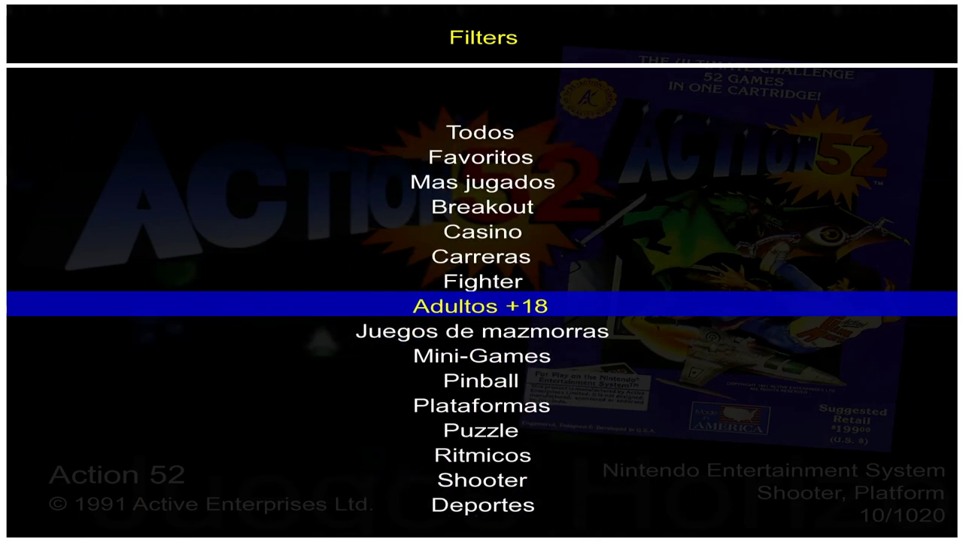
pyautogui.press('Up')
pyautogui.press('Up')
pyautogui.press('Up')
pyautogui.press('Up')
pyautogui.press('Up')
pyautogui.press('Up')
pyautogui.press('Up')
pyautogui.press('Up')
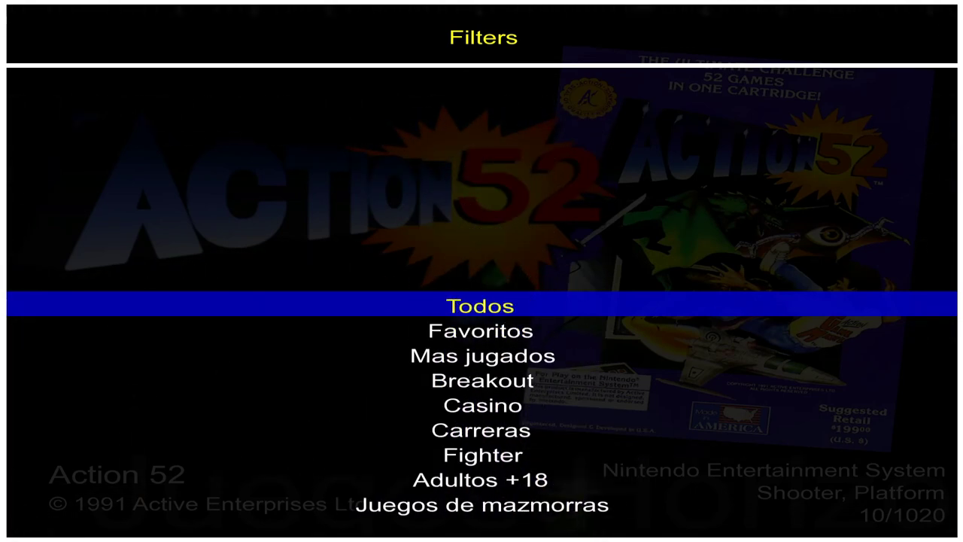
pyautogui.press('Return')
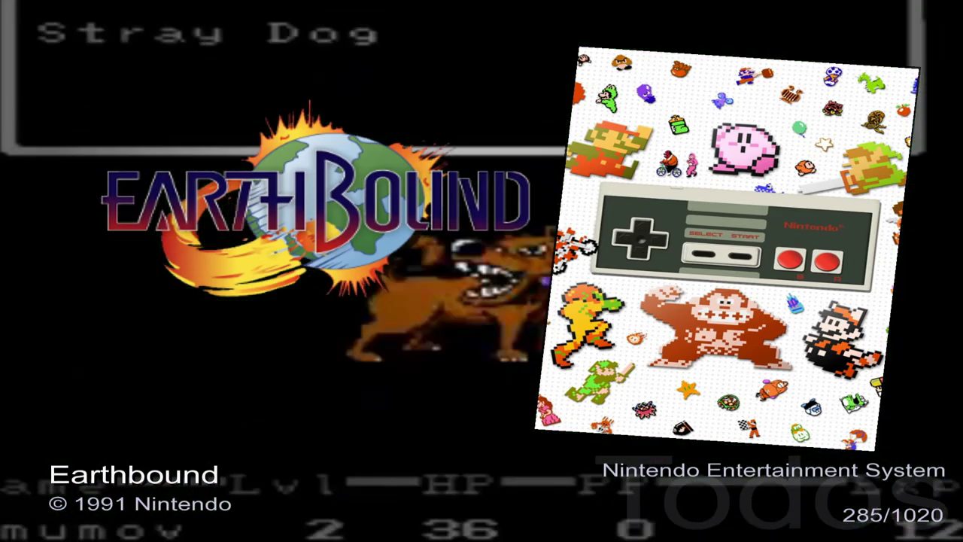
# - Return to the Menu de inicio and open the Sega Master System display
pyautogui.press('Escape')
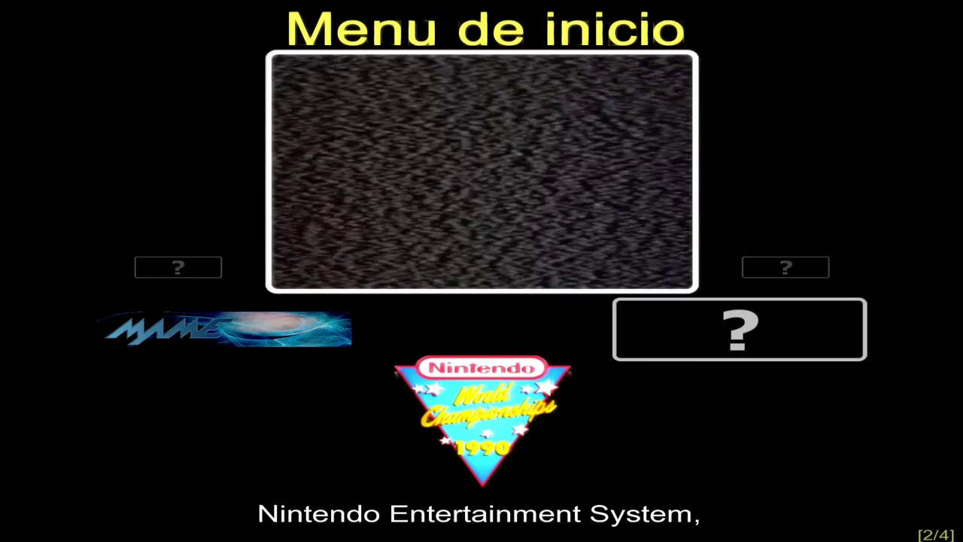
pyautogui.press('Down')
pyautogui.press('Return')
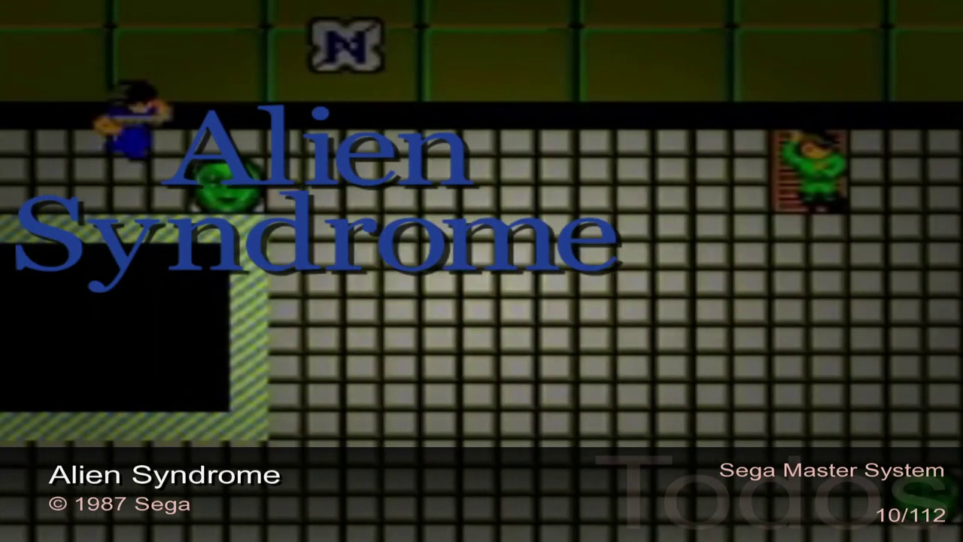
# - Apply the Plataformas filter to the Sega Master System games
pyautogui.press('Up')
pyautogui.press('Down')
pyautogui.press('Down')
pyautogui.press('Down')
pyautogui.press('Down')
pyautogui.press('Down')
pyautogui.press('Down')
pyautogui.press('Down')
pyautogui.press('Down')
pyautogui.press('Down')
pyautogui.press('Down')
pyautogui.press('Down')
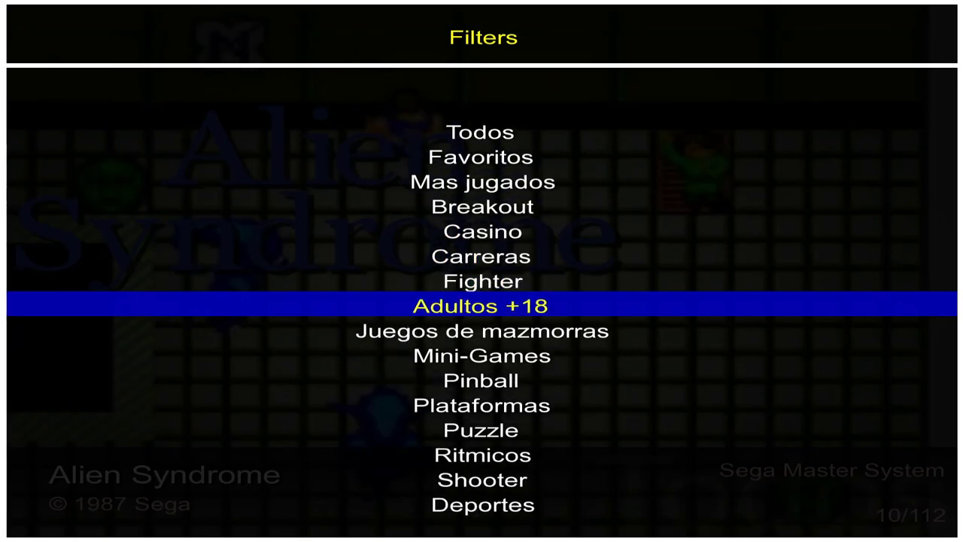
pyautogui.press('Up')
pyautogui.press('Return')
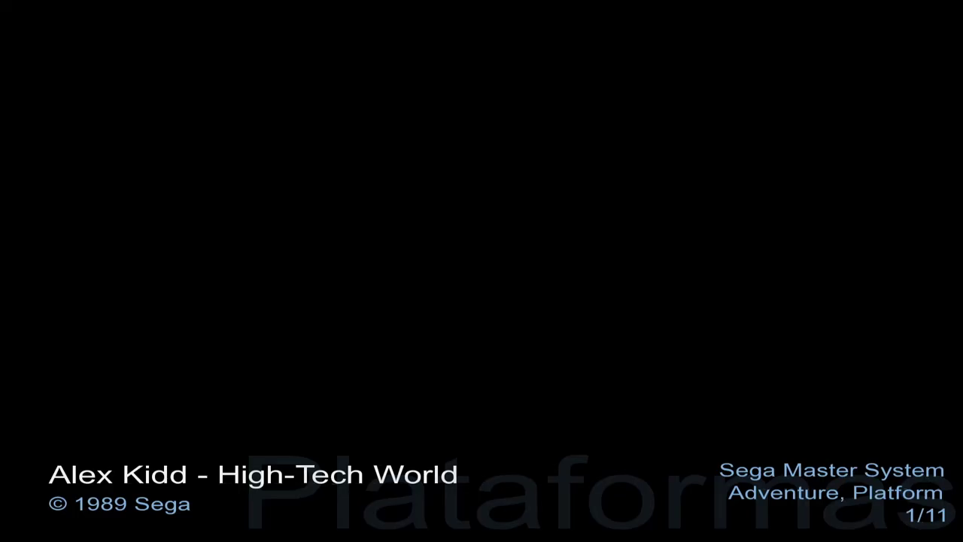
# - Browse the Sega Master System platform games from Alex Kidd - High-Tech World to Wonder Boy III
pyautogui.press('Down')
pyautogui.press('Down')
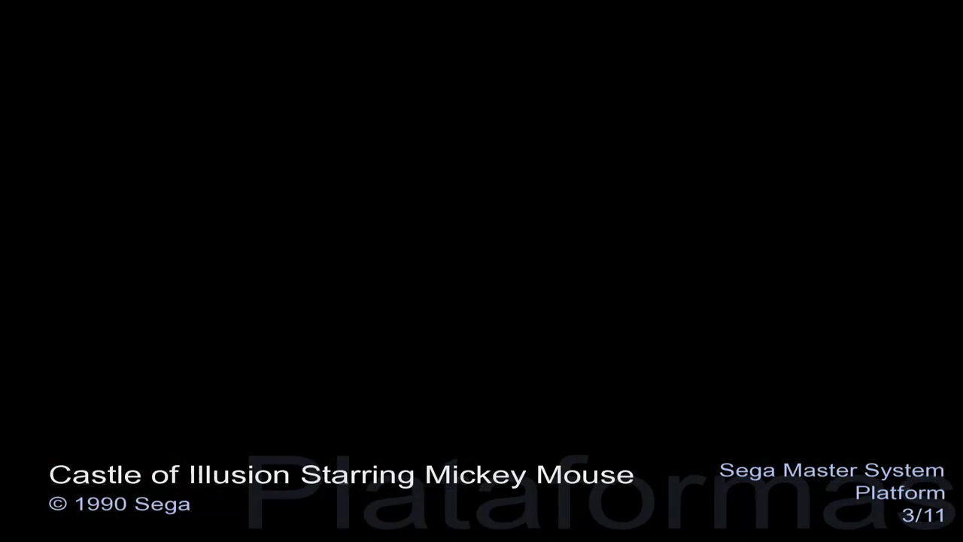
pyautogui.press('Down')
pyautogui.press('Down')
pyautogui.press('Down')
pyautogui.press('Down')
pyautogui.press('Down')
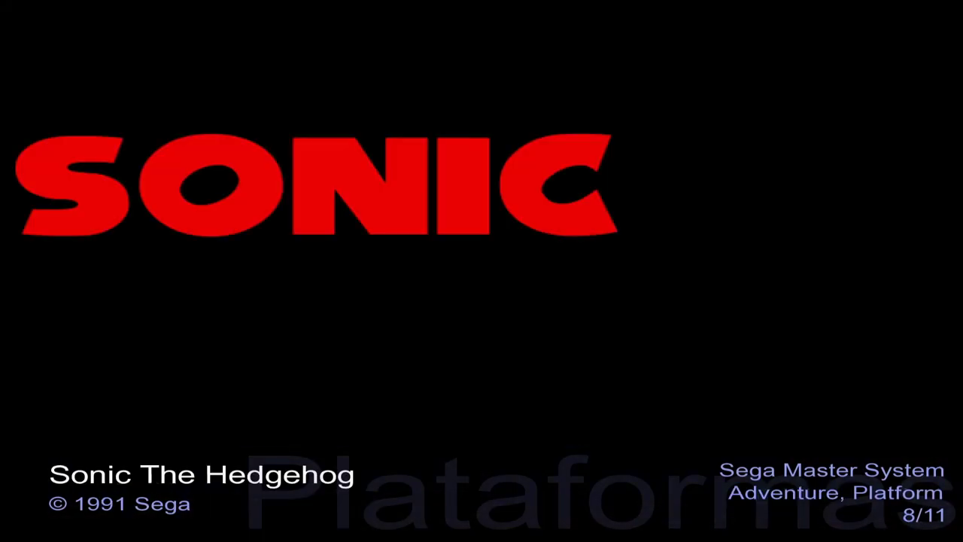
pyautogui.press('Down')
pyautogui.press('Down')
pyautogui.press('Down')
# - Set the Sega Master System list back to Todos and reopen the Nintendo Entertainment System display
pyautogui.press('f')
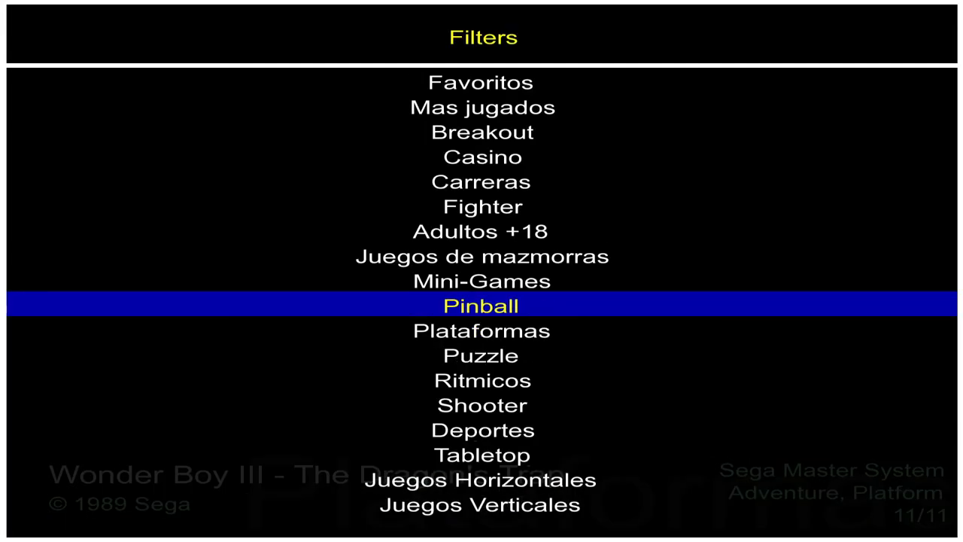
pyautogui.press('Return')
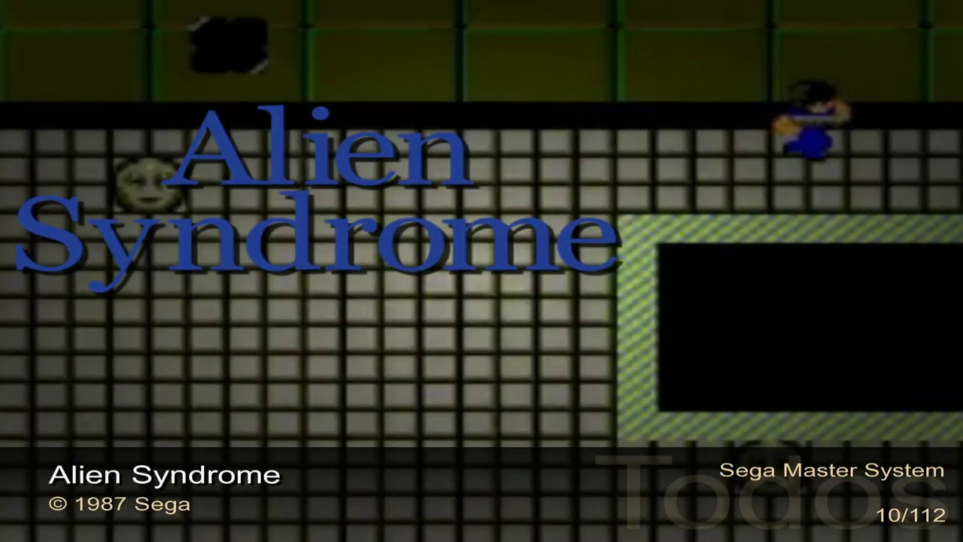
pyautogui.press('Escape')
pyautogui.press('Up')
pyautogui.press('Return')
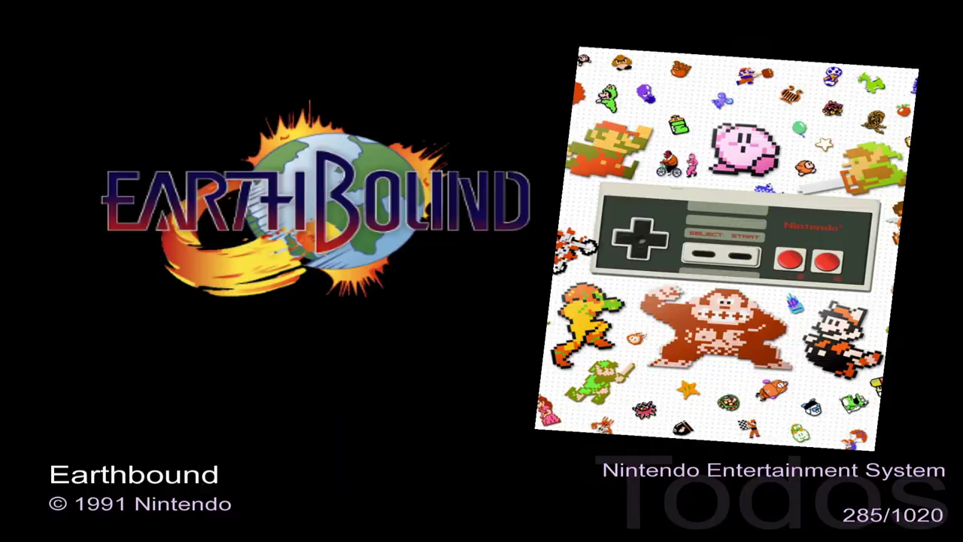
# - Apply the Plataformas filter to the Nintendo Entertainment System games
pyautogui.press('f')
pyautogui.press('Down')
pyautogui.press('Down')
pyautogui.press('Down')
pyautogui.press('Down')
pyautogui.press('Down')
pyautogui.press('Down')
pyautogui.press('Down')
pyautogui.press('Down')
pyautogui.press('Down')
pyautogui.press('Down')
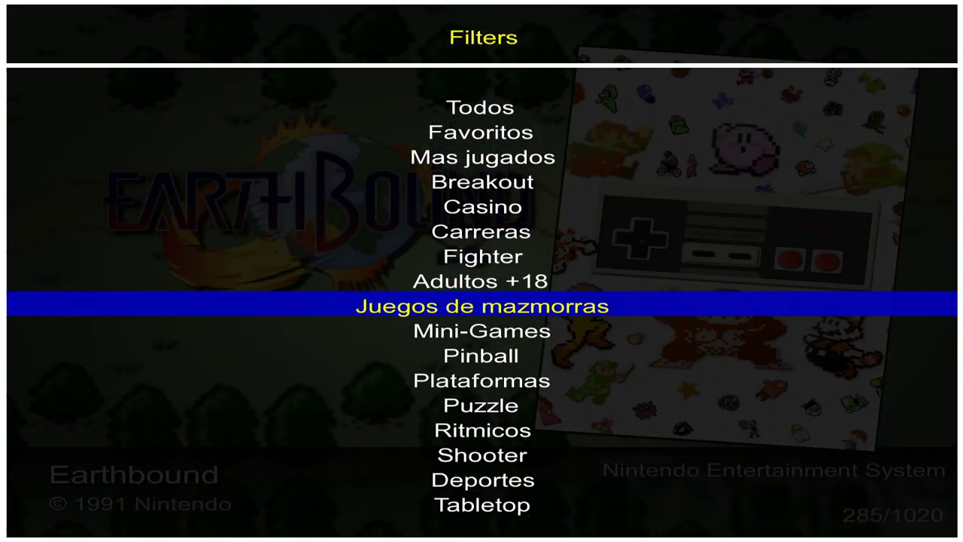
pyautogui.press('Up')
pyautogui.press('Down')
pyautogui.press('Down')
pyautogui.press('Down')
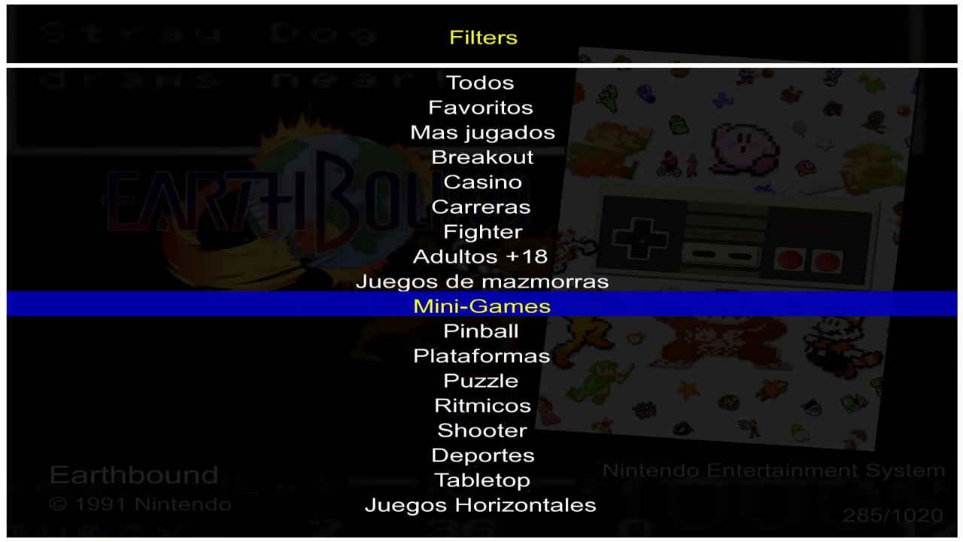
pyautogui.press('Down')
pyautogui.press('Down')
pyautogui.press('Return')
# - Browse to The Adventures of Rocky and Bullwinkle and Friends among the platform games, and exit Attract-Mode through the Menu de inicio
pyautogui.press('Down')
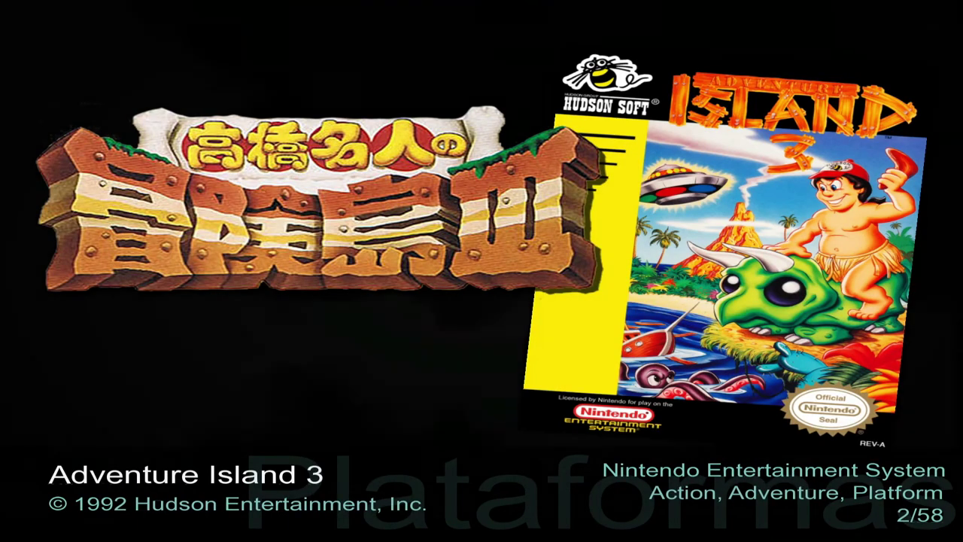
pyautogui.press('Down')
pyautogui.press('Down')
pyautogui.press('Up')
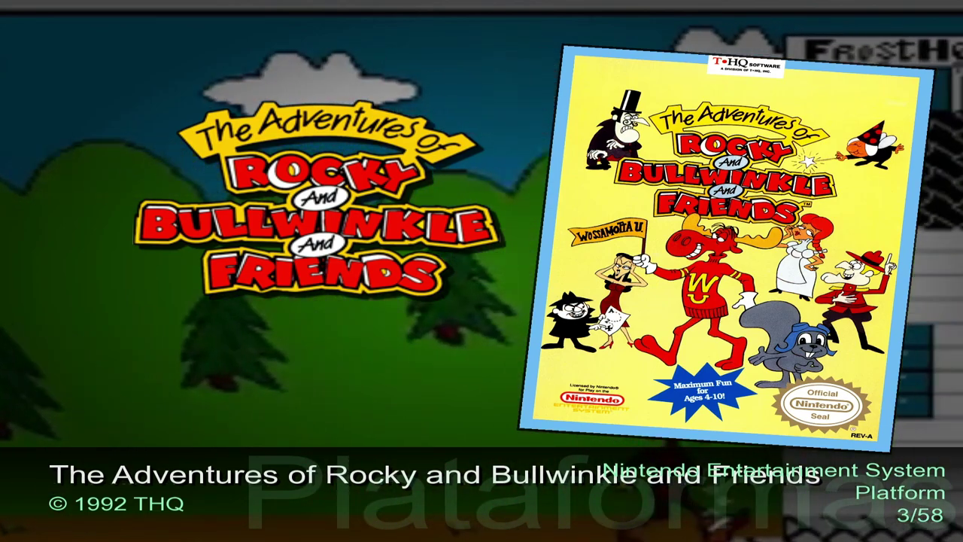
pyautogui.press('Escape')
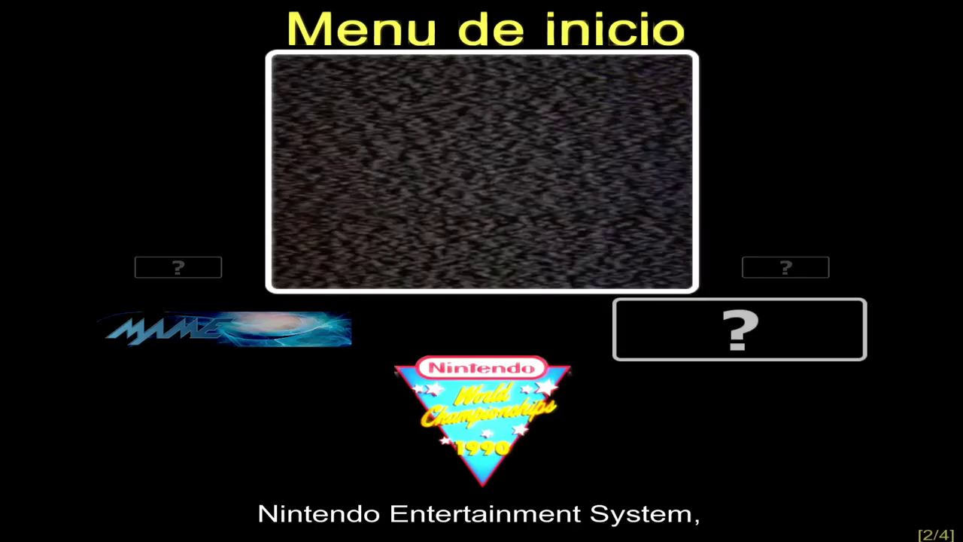
pyautogui.press('Escape')
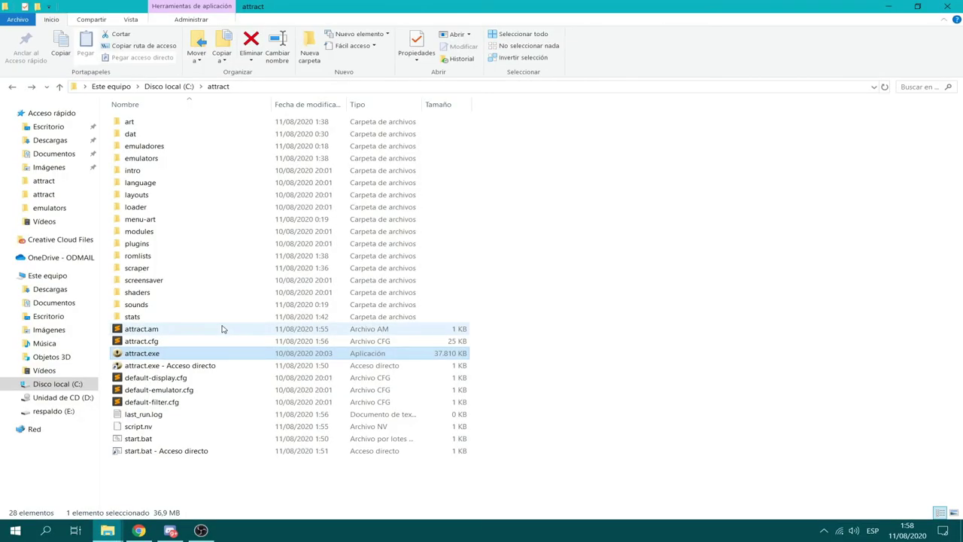
pyautogui.click(195, 531)
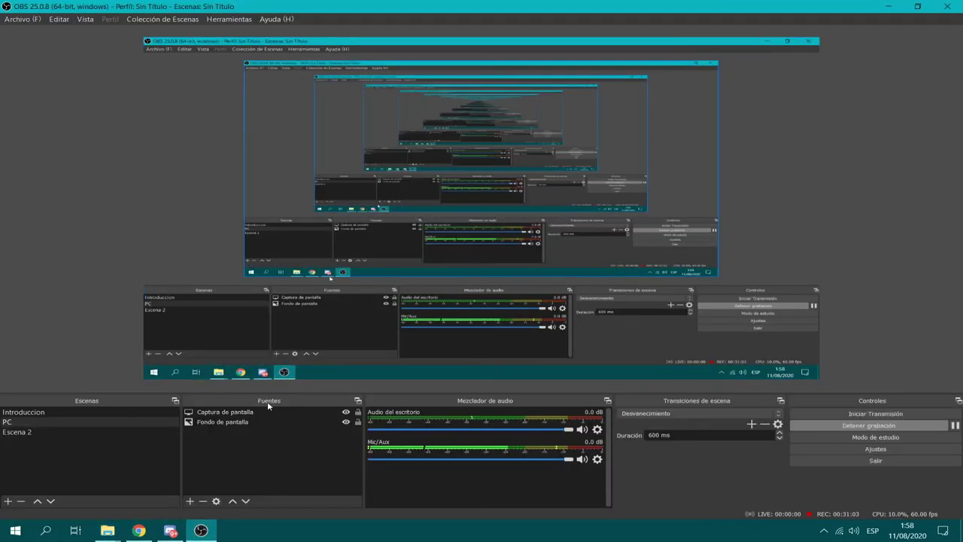
pyautogui.click(201, 530)
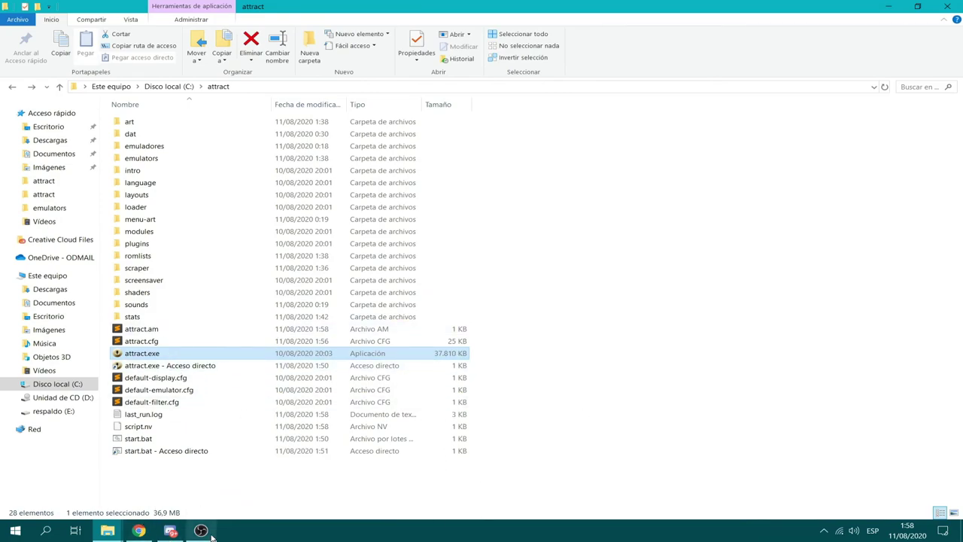
pyautogui.click(661, 408)
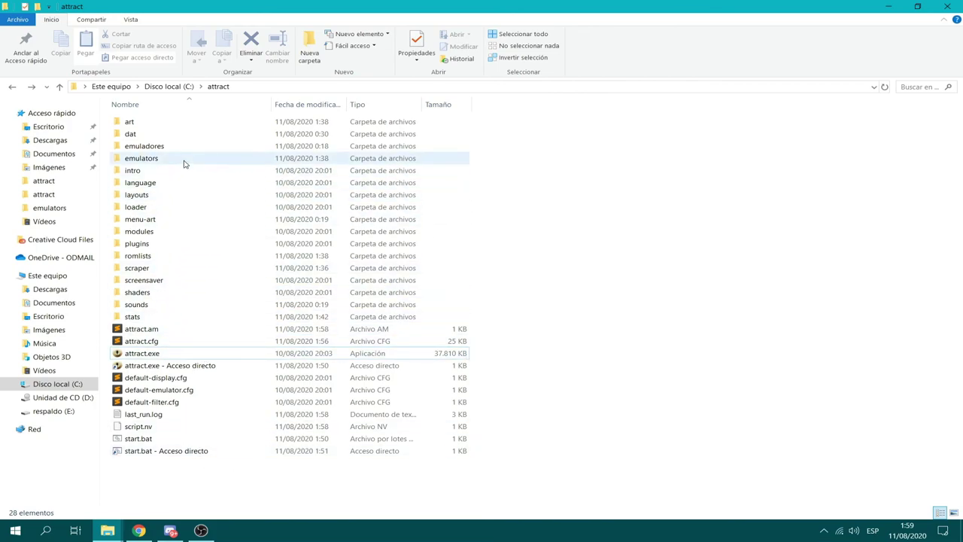
pyautogui.moveTo(203, 533)
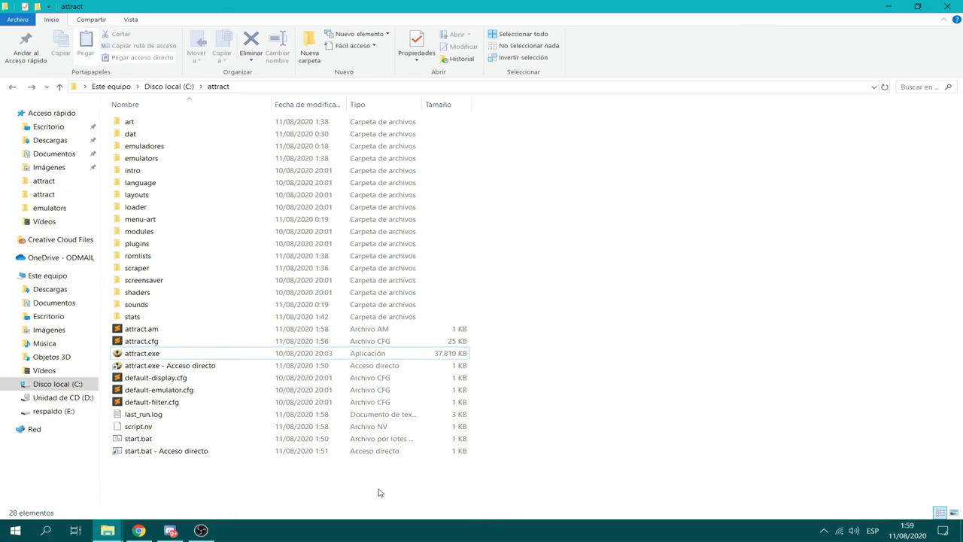
# - Launch mame64.exe from the consolas folder inside the attract folder's emuladores folder
pyautogui.doubleClick(183, 147)
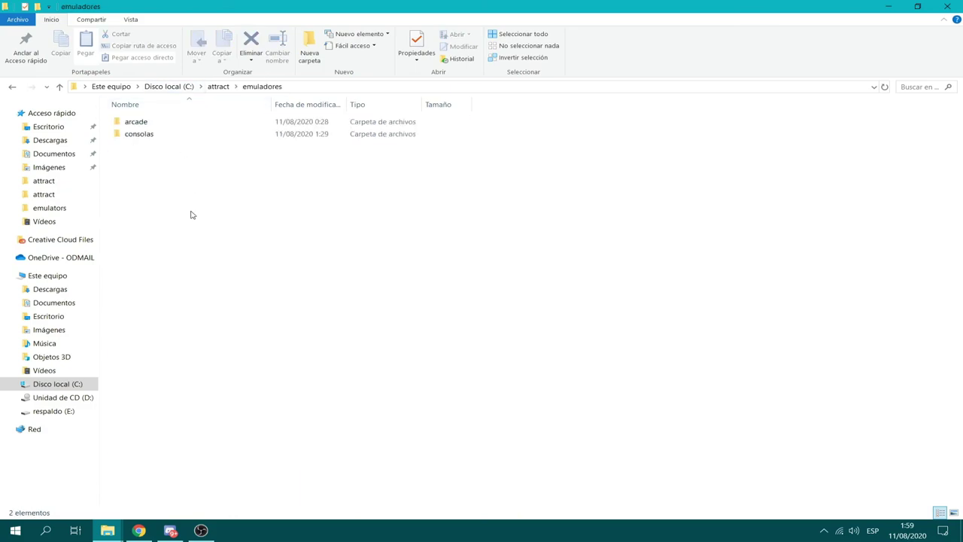
pyautogui.doubleClick(136, 137)
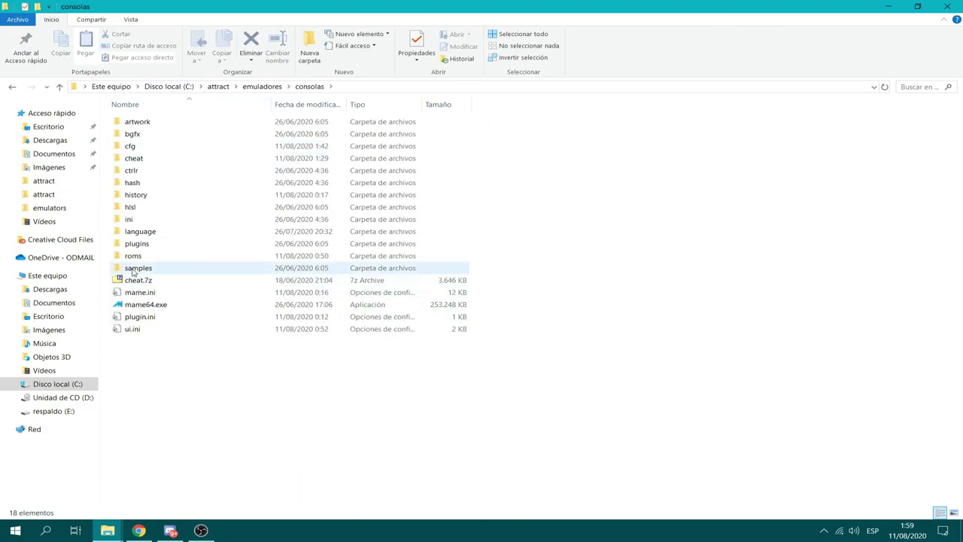
pyautogui.click(150, 304)
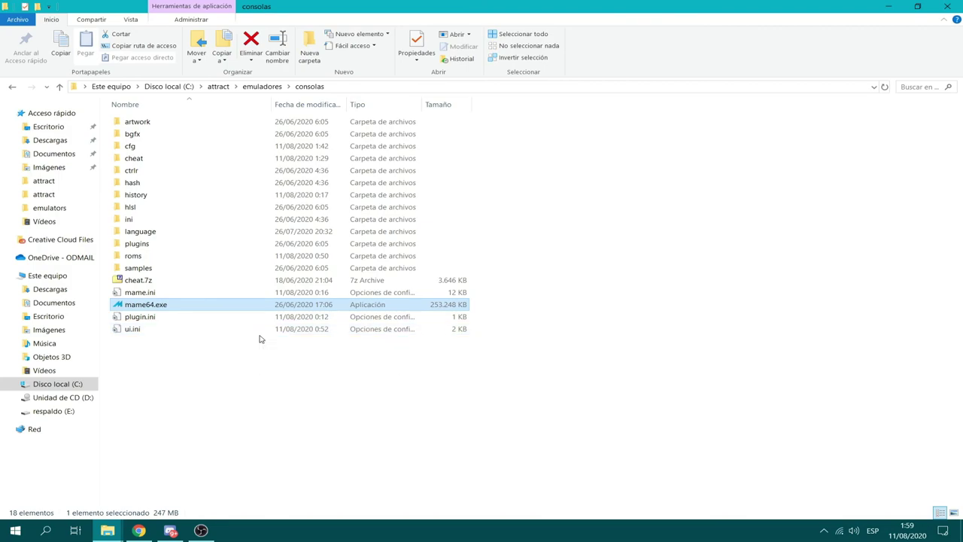
pyautogui.press('Return')
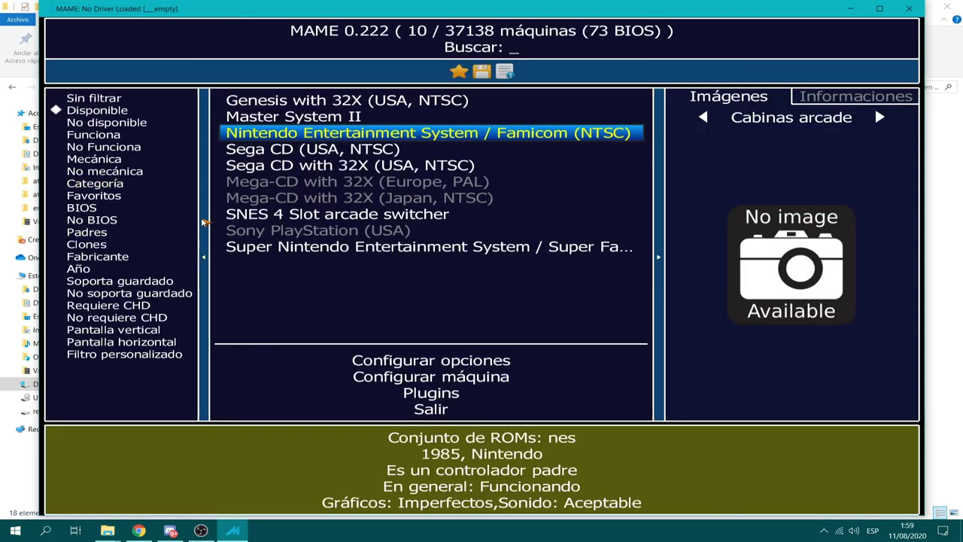
# - Show all machines with the Sin filtrar option and search them for playstation
pyautogui.click(144, 100)
pyautogui.write('playstation')
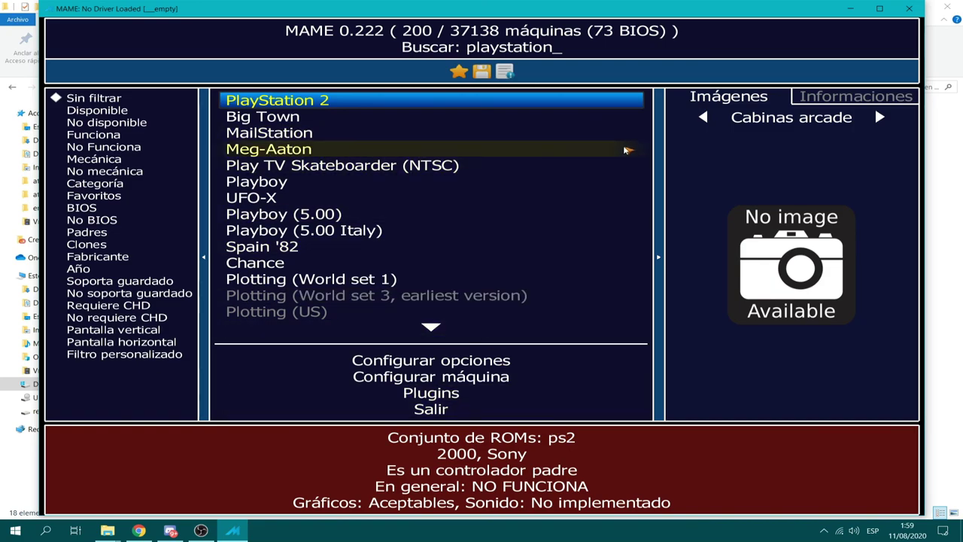
# - Replace the machine search text with psx
pyautogui.press('BackSpace')
pyautogui.press('BackSpace')
pyautogui.press('BackSpace')
pyautogui.press('BackSpace')
pyautogui.press('BackSpace')
pyautogui.press('BackSpace')
pyautogui.press('BackSpace')
pyautogui.press('BackSpace')
pyautogui.press('BackSpace')
pyautogui.press('BackSpace')
pyautogui.press('BackSpace')
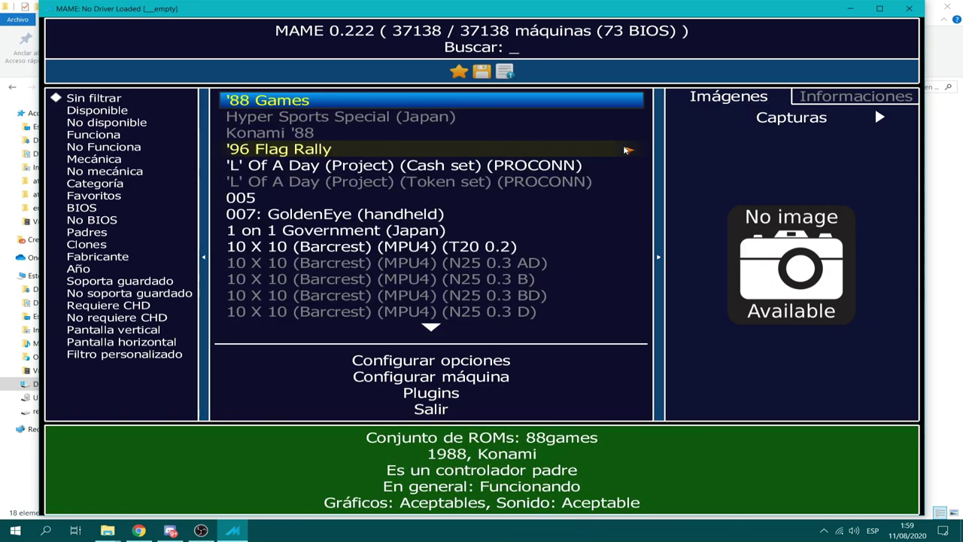
pyautogui.write('psx')
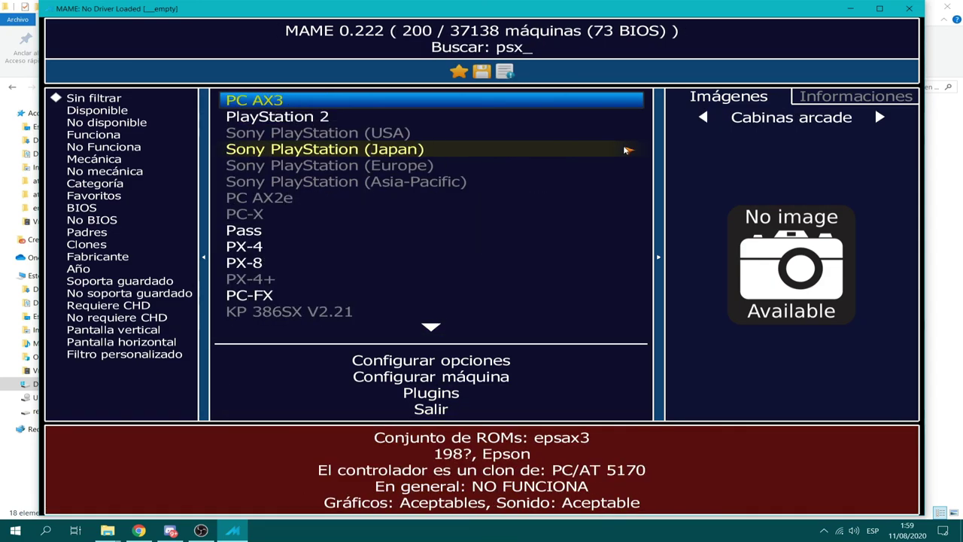
# - Check the ROM set names of the USA, Japan, Europe and Asia-Pacific versions of the Sony PlayStation
pyautogui.click(331, 140)
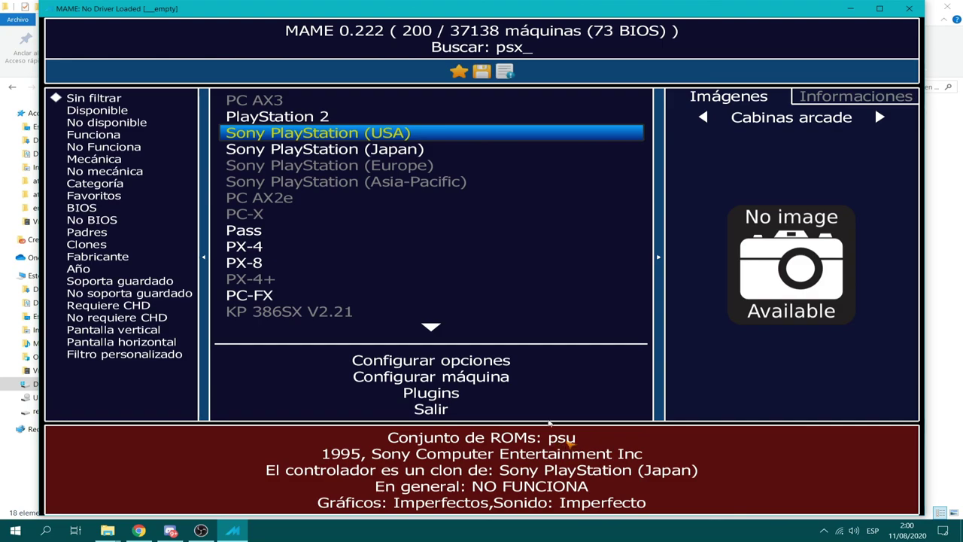
pyautogui.click(324, 149)
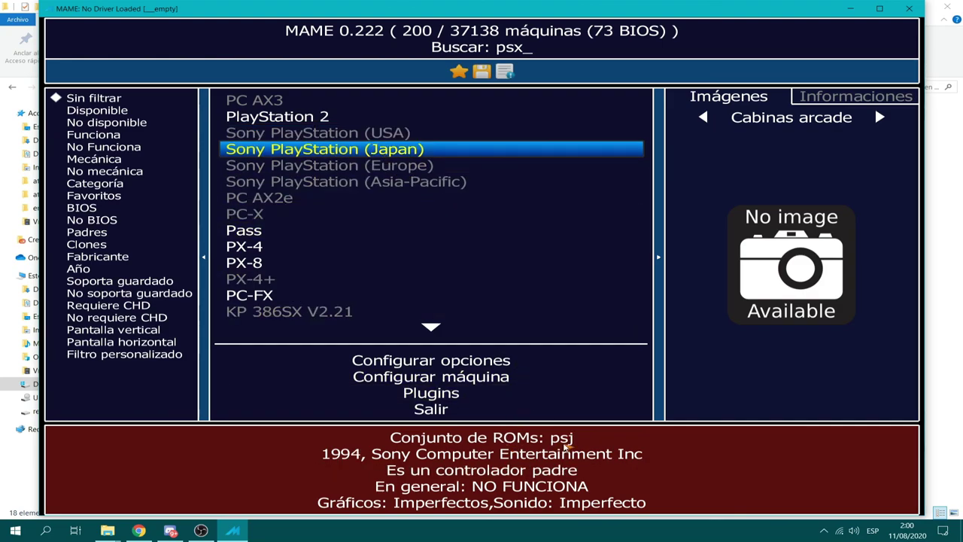
pyautogui.click(376, 165)
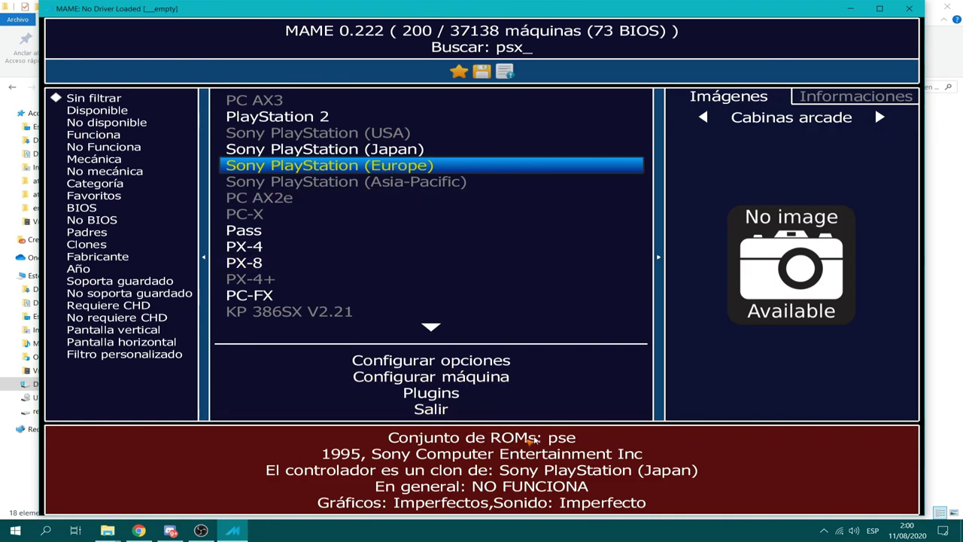
pyautogui.click(407, 189)
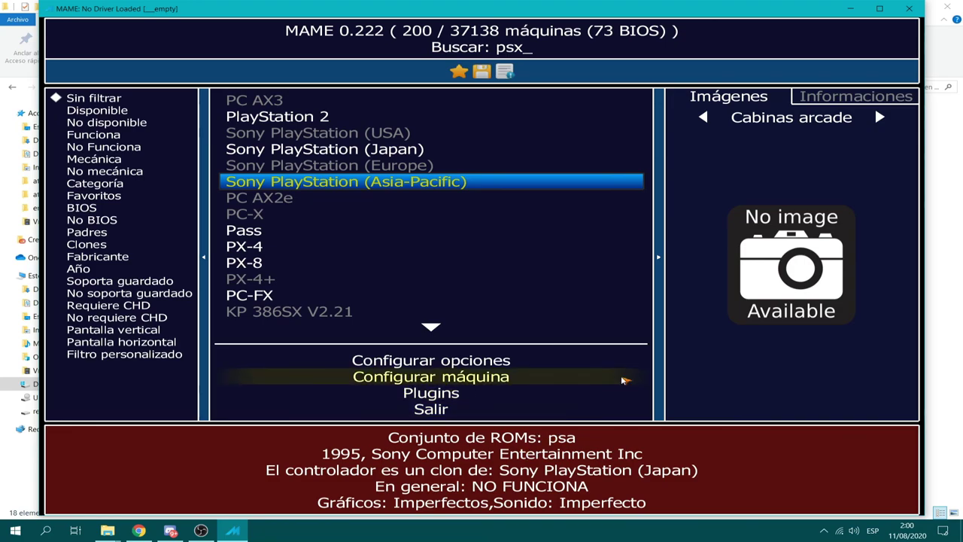
# - Clear the psx search and search the machine list for gameboy
pyautogui.press('BackSpace')
pyautogui.press('BackSpace')
pyautogui.press('BackSpace')
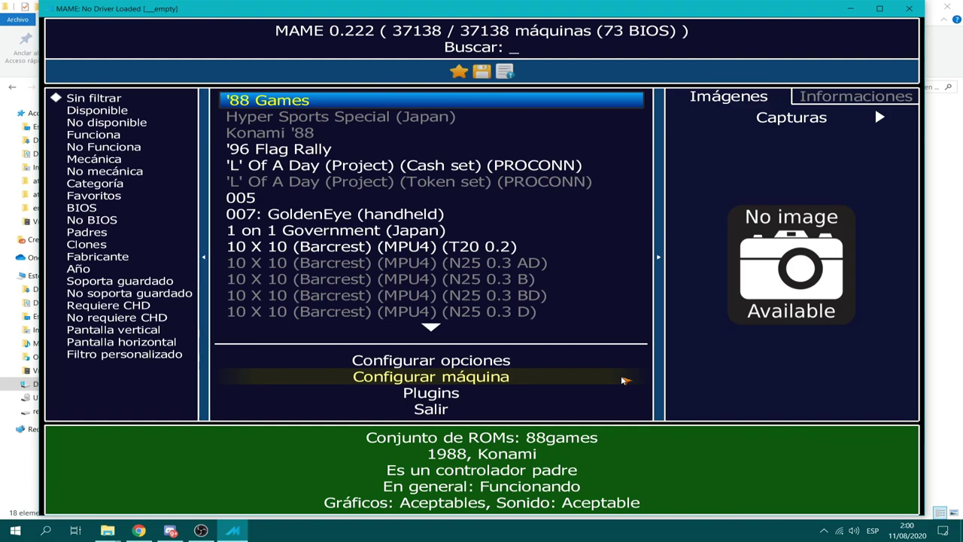
pyautogui.write('gameboy')
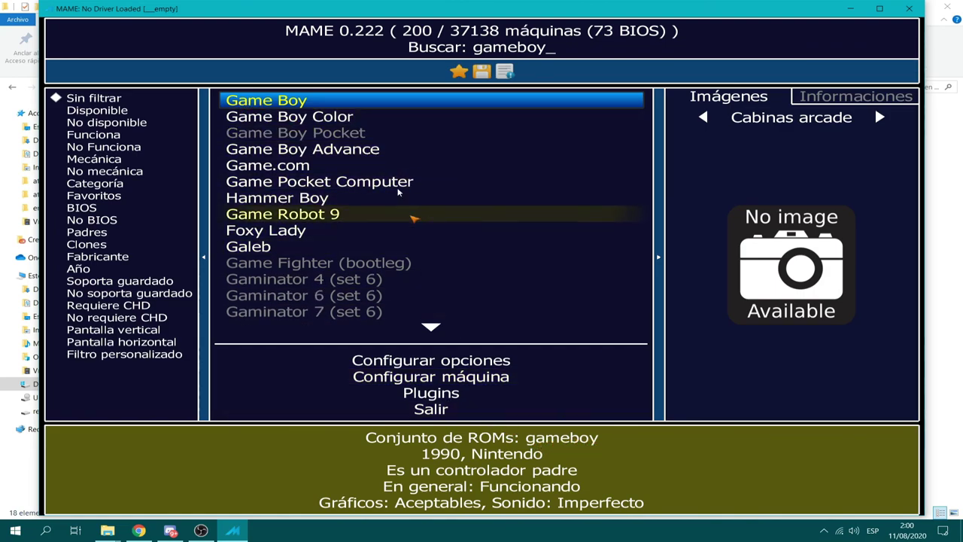
# - Check the ROM set names of the Game Boy Color and Game Boy Advance
pyautogui.click(354, 119)
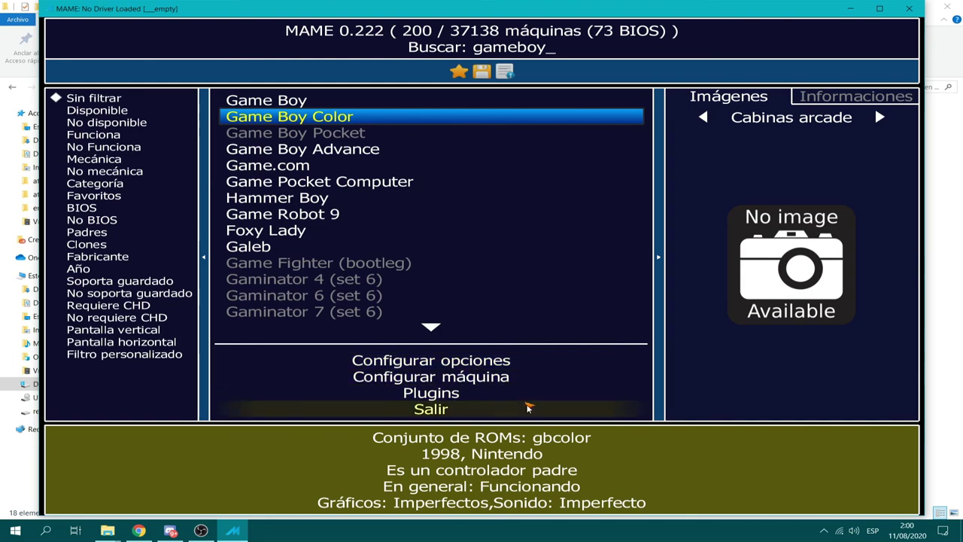
pyautogui.click(346, 152)
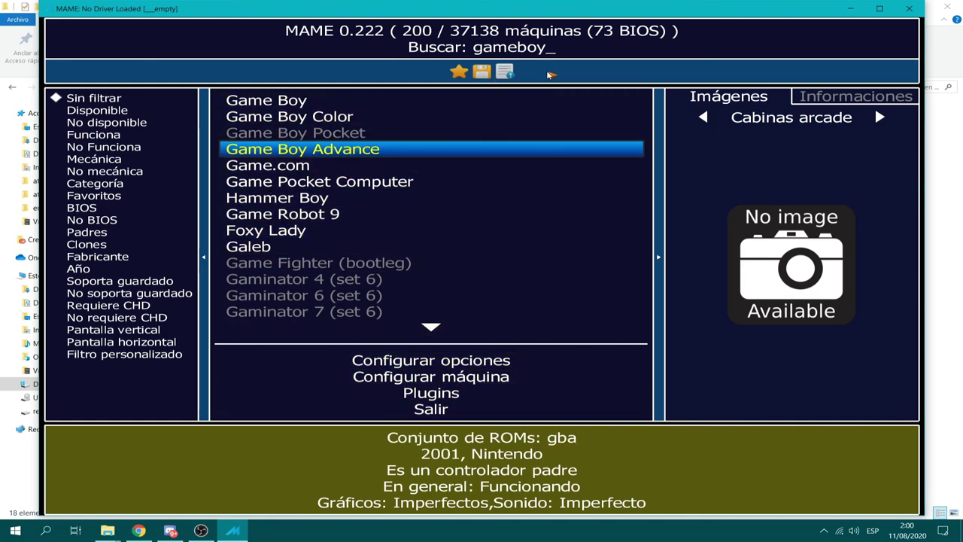
# - Replace the machine search text with genesis and check the ROM set name of Genesis with 32X (USA, NTSC)
pyautogui.press('BackSpace')
pyautogui.press('BackSpace')
pyautogui.press('BackSpace')
pyautogui.press('BackSpace')
pyautogui.press('BackSpace')
pyautogui.press('BackSpace')
pyautogui.press('BackSpace')
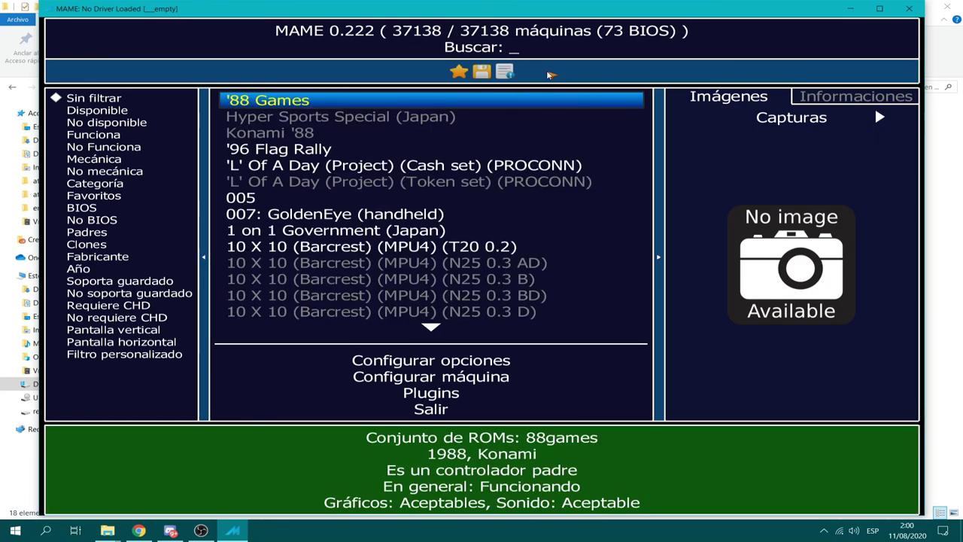
pyautogui.write('genesis')
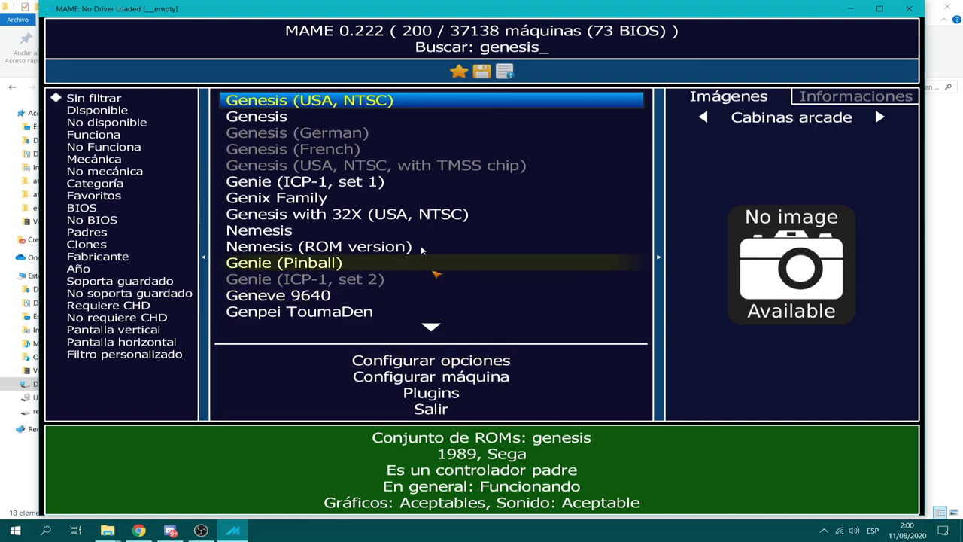
pyautogui.click(436, 214)
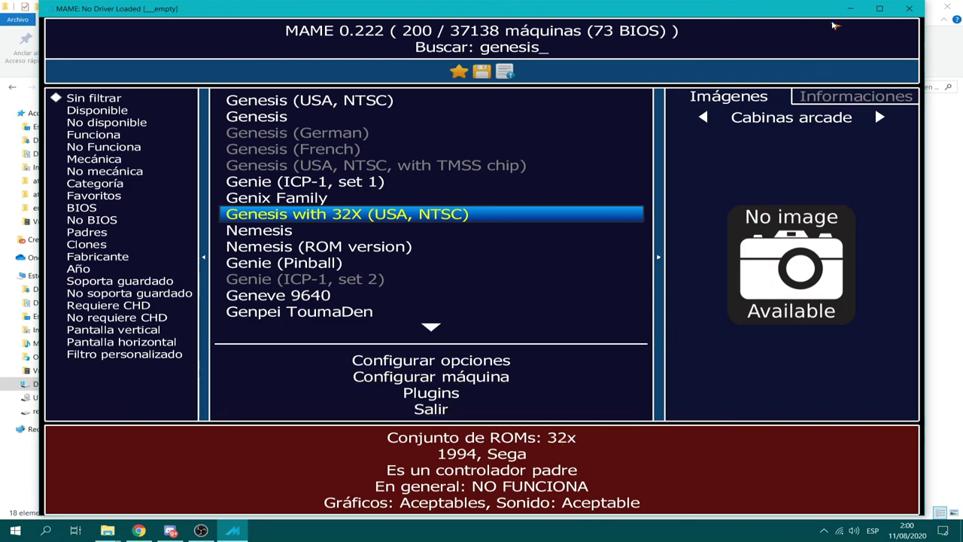
# - Close MAME and launch attract.exe from the attract folder on the respaldo (E:) drive
pyautogui.click(910, 9)
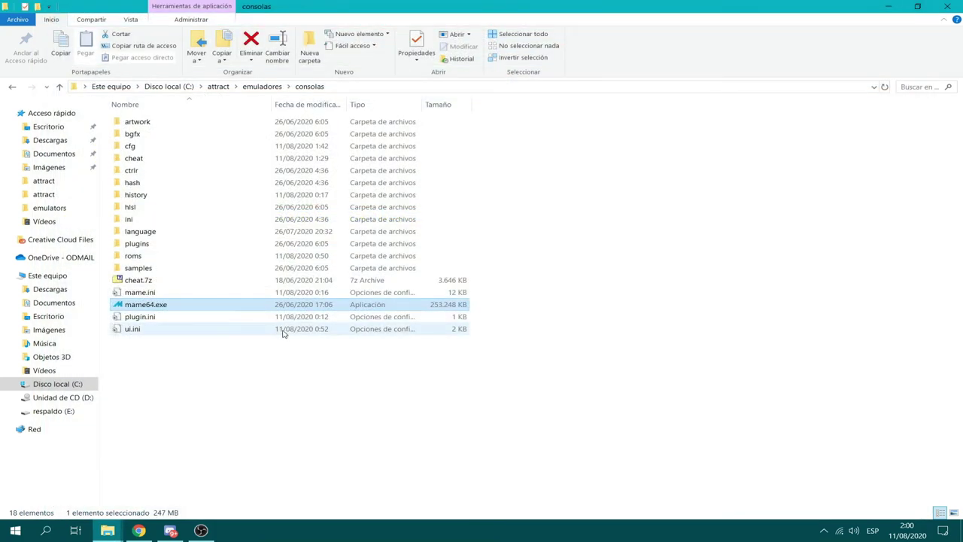
pyautogui.click(14, 86)
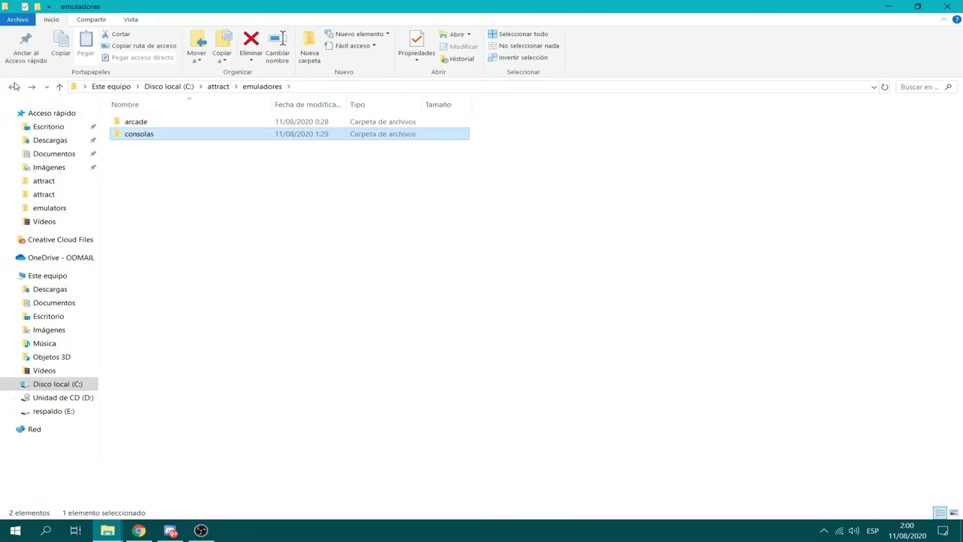
pyautogui.click(13, 86)
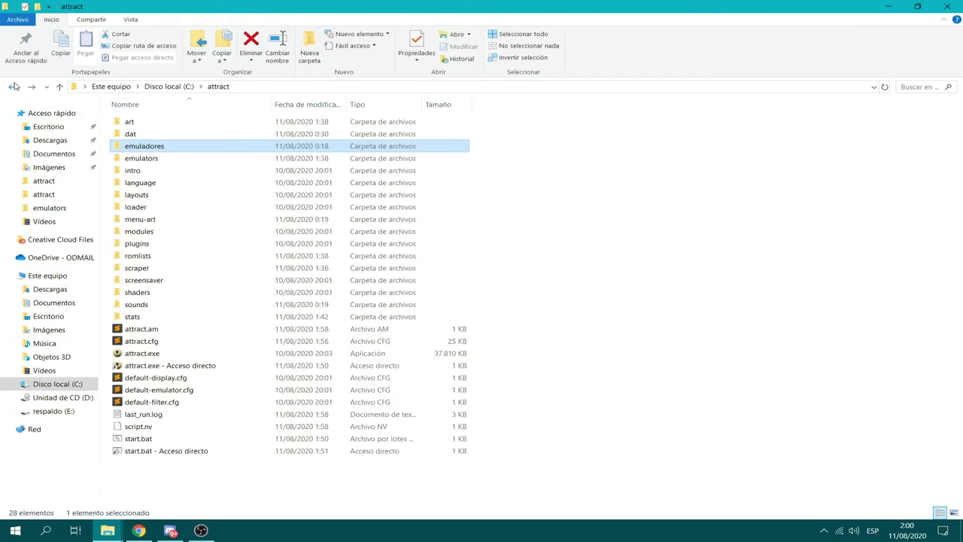
pyautogui.click(68, 410)
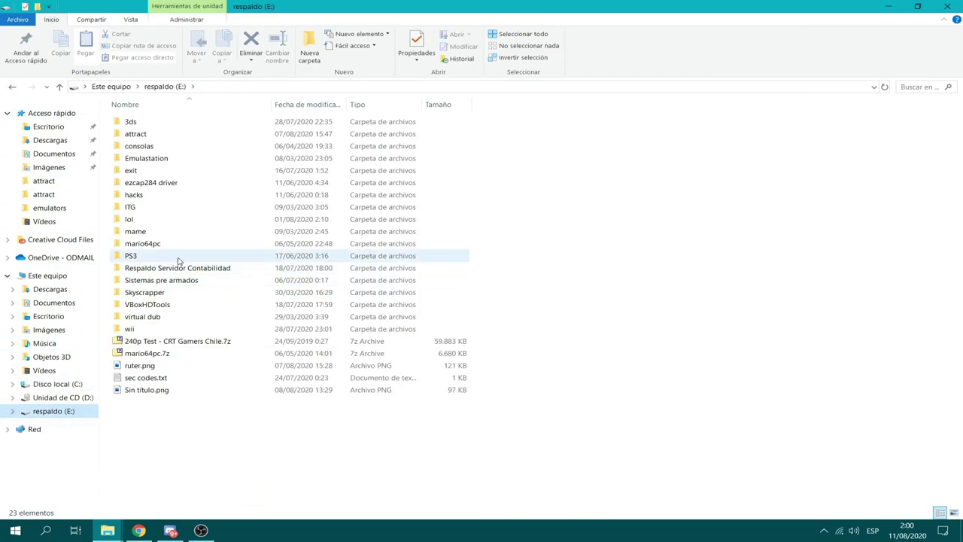
pyautogui.doubleClick(135, 133)
pyautogui.doubleClick(148, 345)
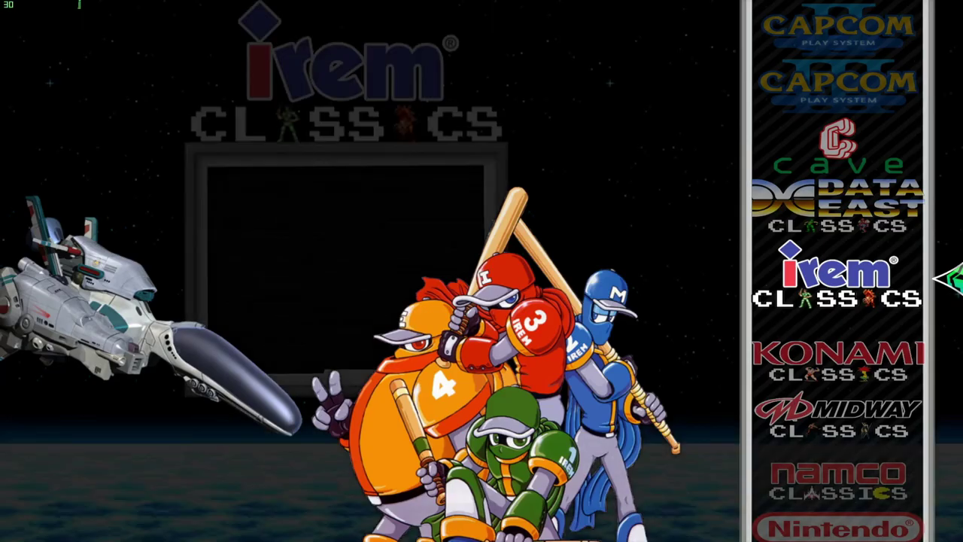
# - Browse the displays backwards from Irem Classics, past Favorites and the consoles, to the arcade classics around Sega and Taito
pyautogui.press('Up')
pyautogui.press('Up')
pyautogui.press('Up')
pyautogui.press('Up')
pyautogui.press('Up')
pyautogui.press('Up')
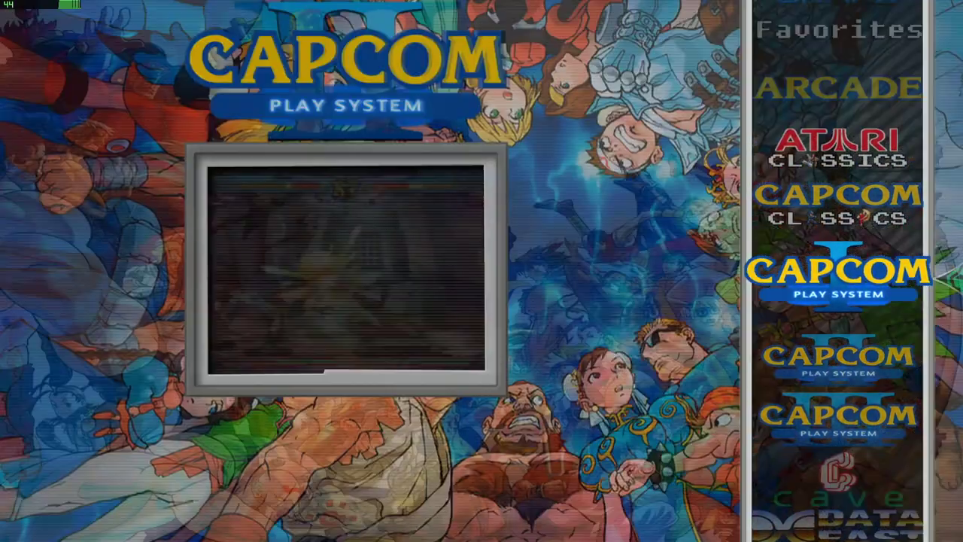
pyautogui.press('Up')
pyautogui.press('Up')
pyautogui.press('Up')
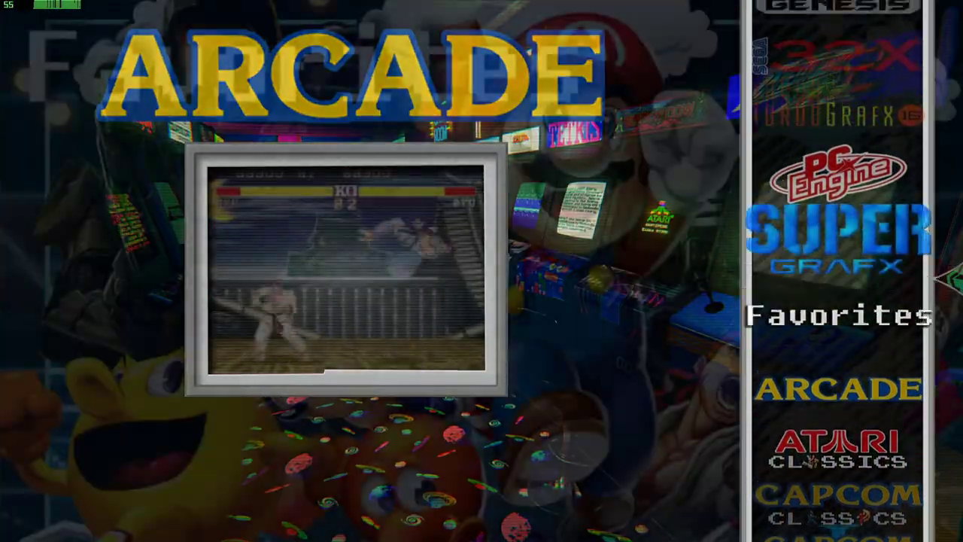
pyautogui.press('Up')
pyautogui.press('Up')
pyautogui.press('Up')
pyautogui.press('Up')
pyautogui.press('Up')
pyautogui.press('Up')
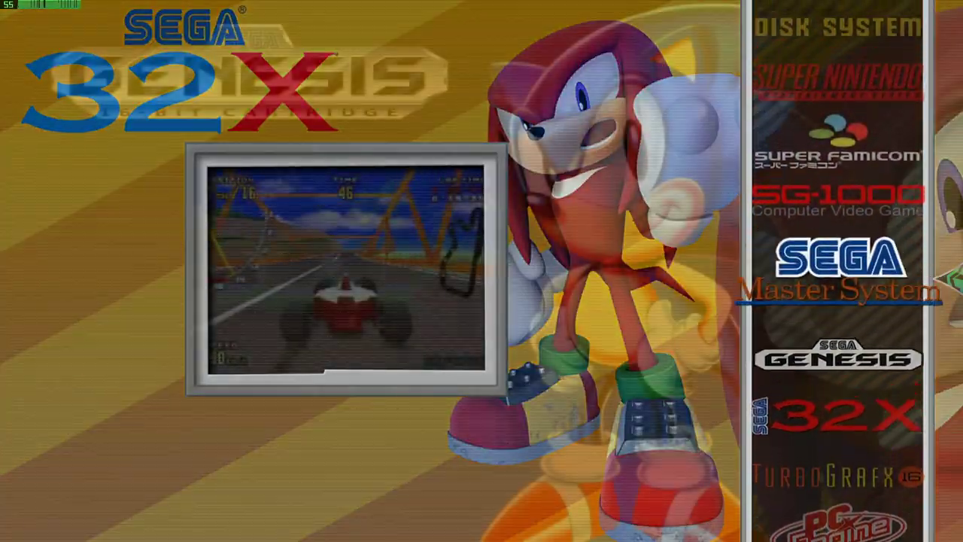
pyautogui.press('Up')
pyautogui.press('Up')
pyautogui.press('Up')
pyautogui.press('Up')
pyautogui.press('Up')
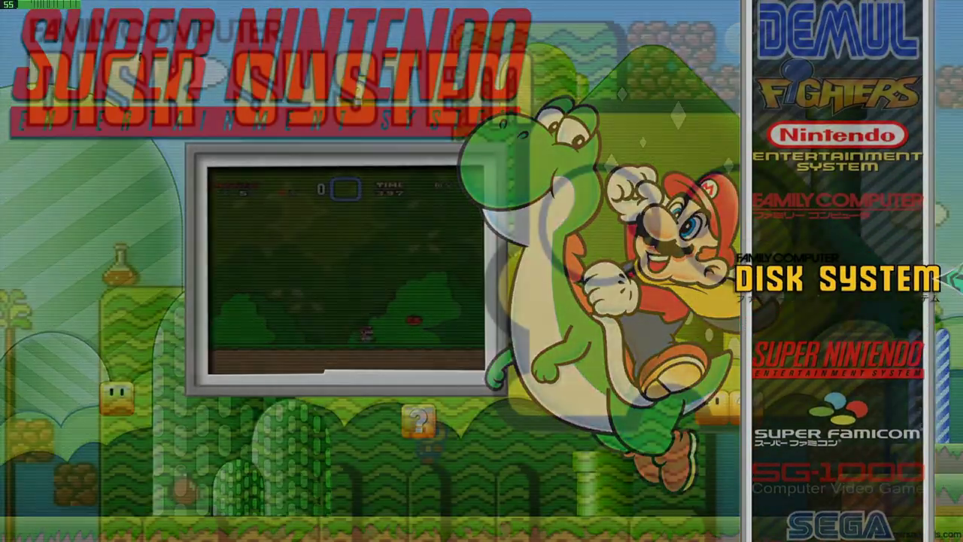
pyautogui.press('Up')
pyautogui.press('Up')
pyautogui.press('Up')
pyautogui.press('Up')
pyautogui.press('Up')
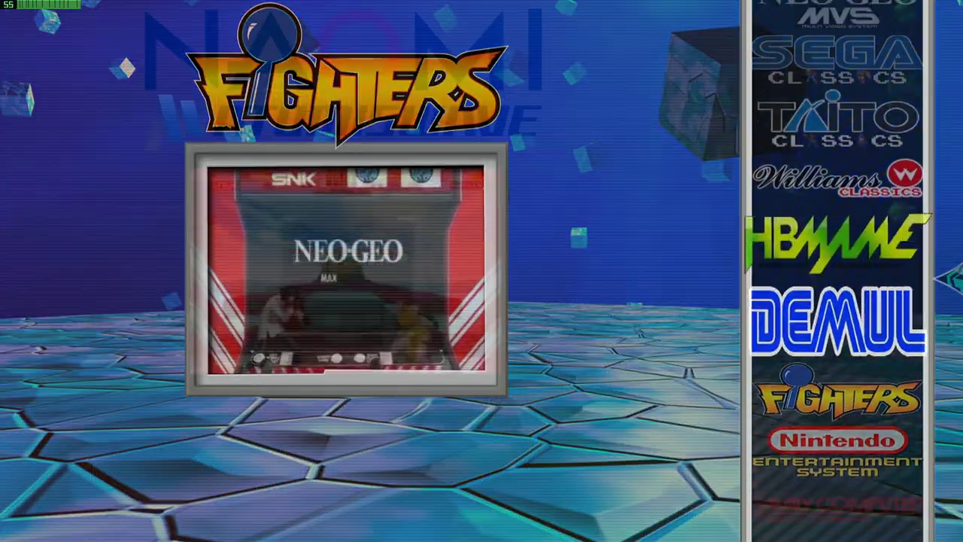
pyautogui.press('Up')
pyautogui.press('Up')
# - Move forward through the displays to Super Famicom, open it and browse a few of its games
pyautogui.press('Down')
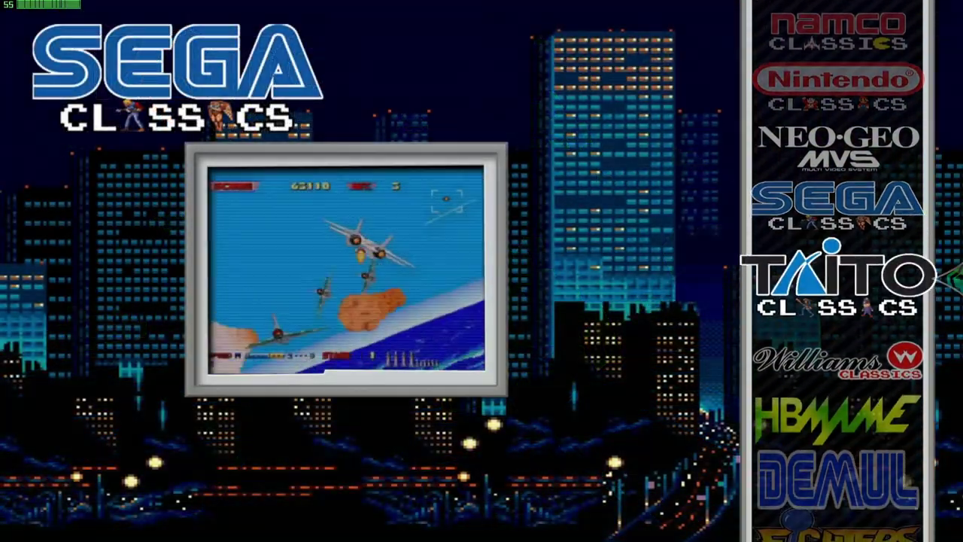
pyautogui.press('Down')
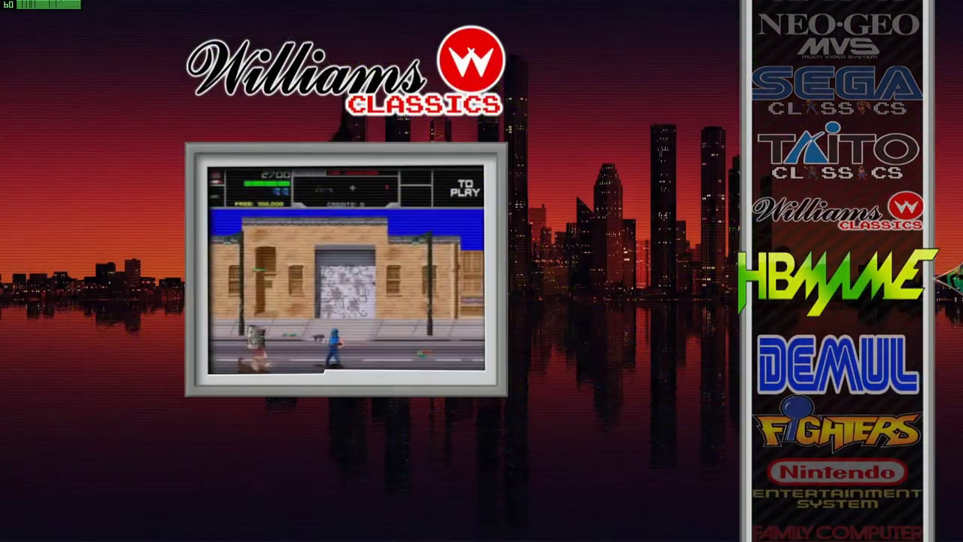
pyautogui.press('Down')
pyautogui.press('Down')
pyautogui.press('Down')
pyautogui.press('Down')
pyautogui.press('Down')
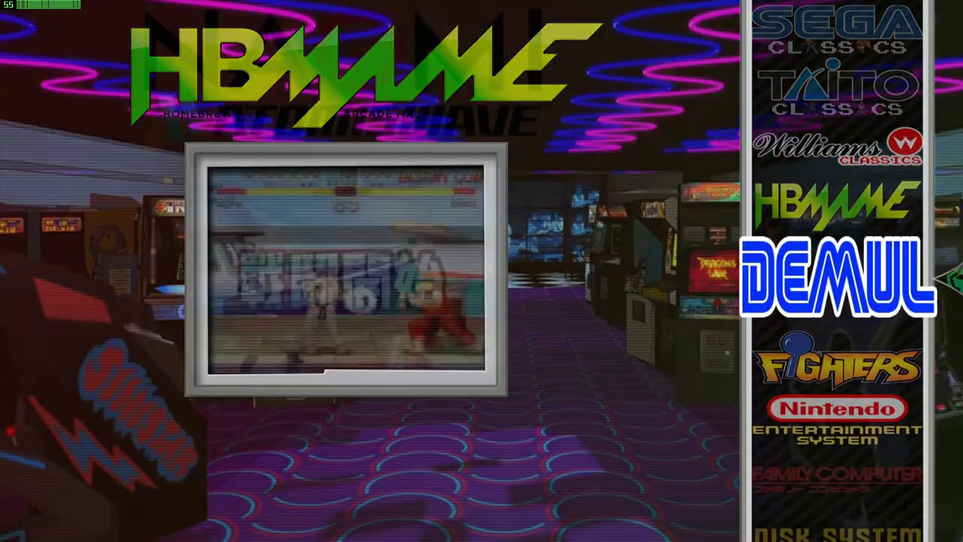
pyautogui.press('Down')
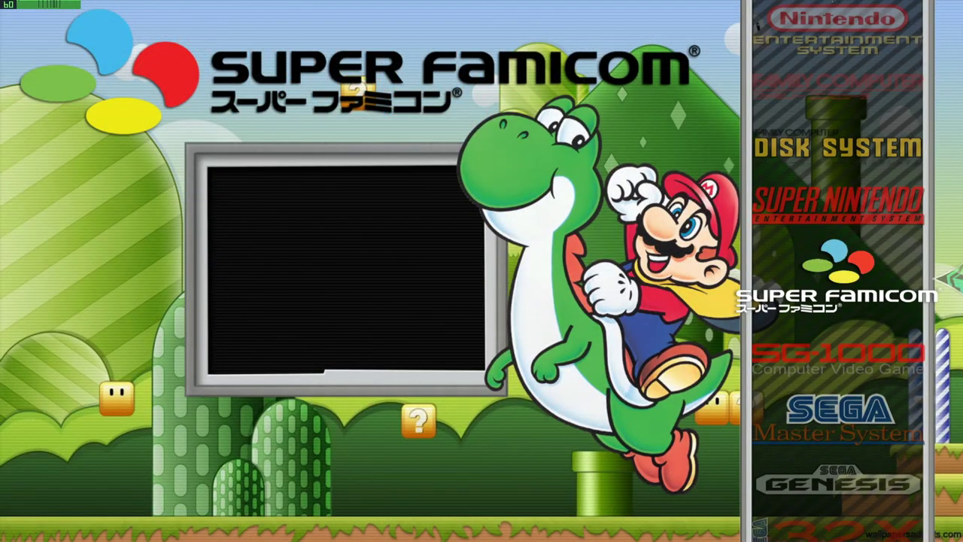
pyautogui.press('Return')
pyautogui.press('Down')
pyautogui.press('Down')
pyautogui.press('Down')
pyautogui.press('Down')
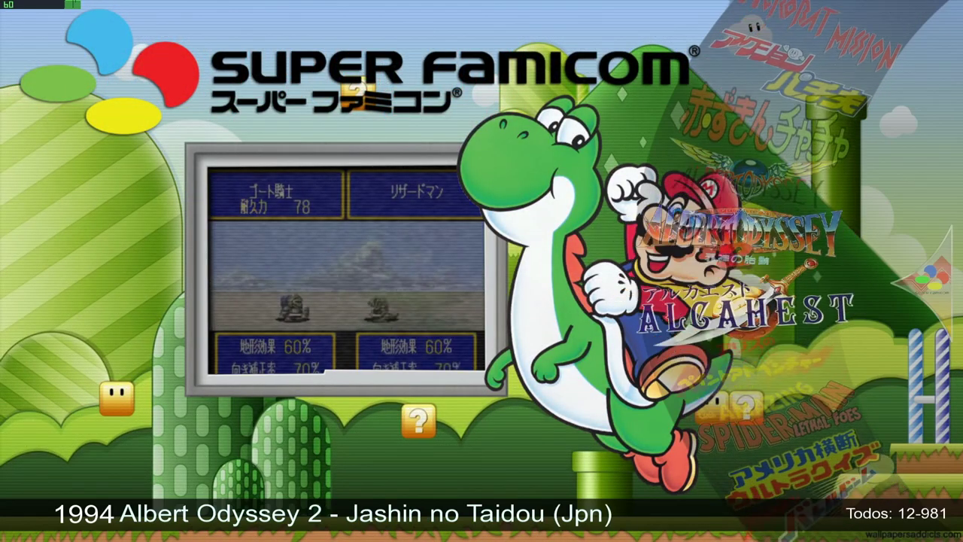
# - Leave the Super Famicom display, exit Attract-Mode and return to the attract folder on the C: drive
pyautogui.press('Escape')
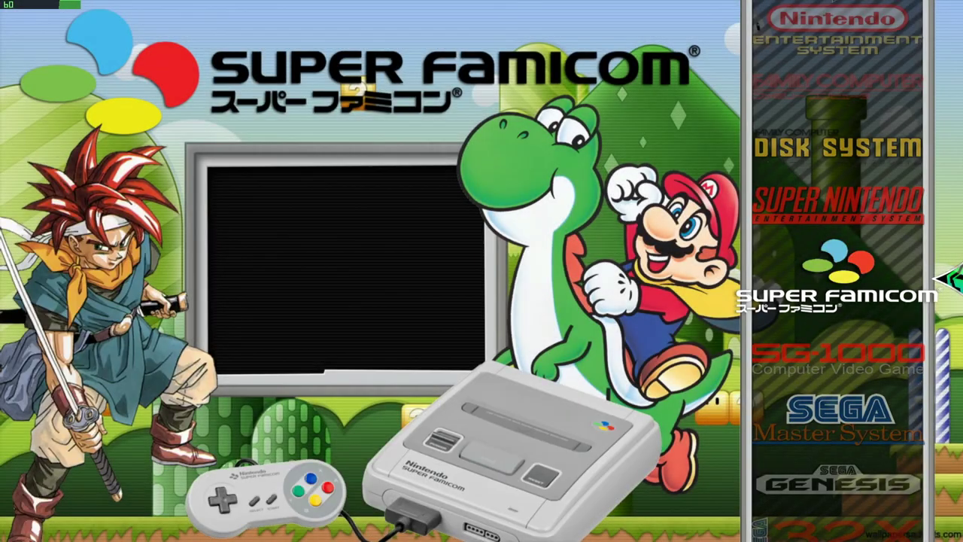
pyautogui.press('Escape')
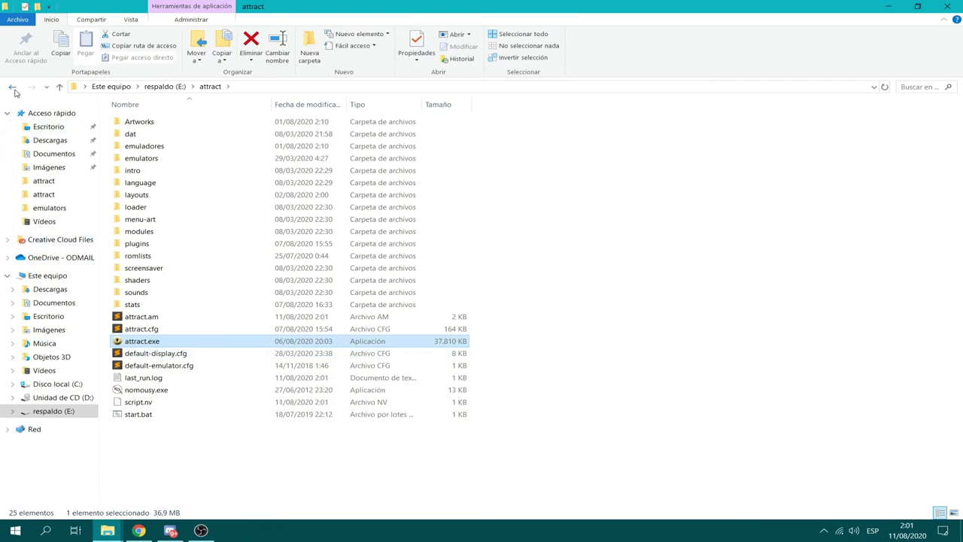
pyautogui.click(14, 88)
pyautogui.click(14, 88)
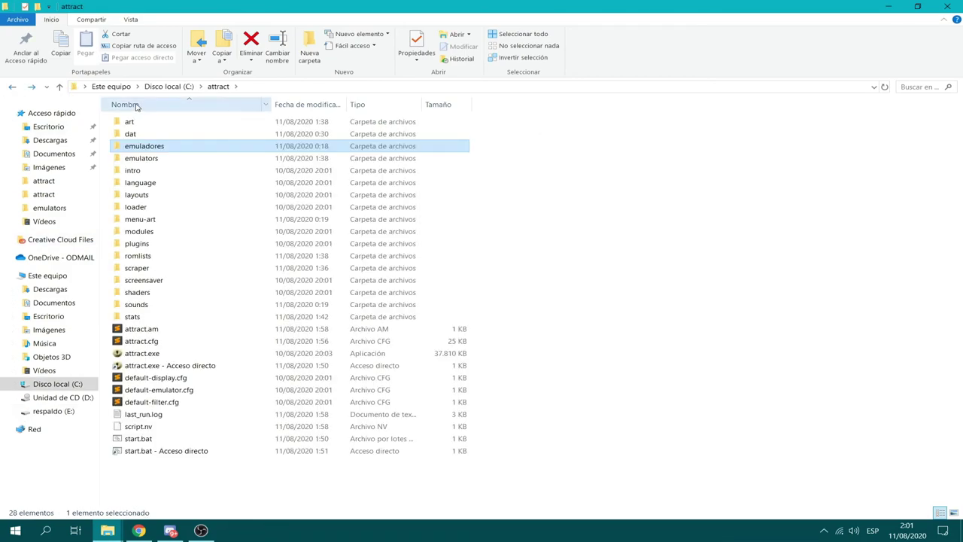
pyautogui.click(583, 196)
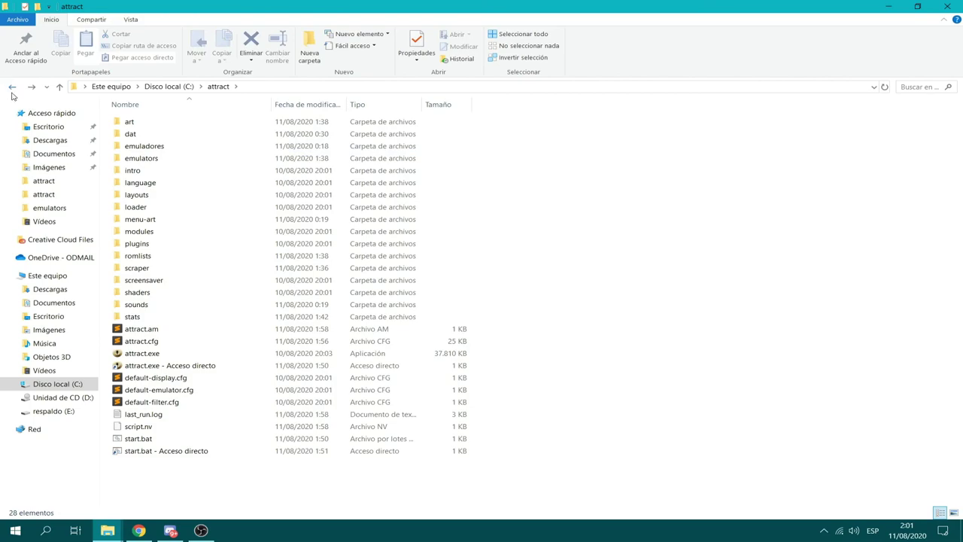
# - Review the configuration files and console folders in C:\roms, then reopen the attract folder on the C: drive
pyautogui.click(12, 89)
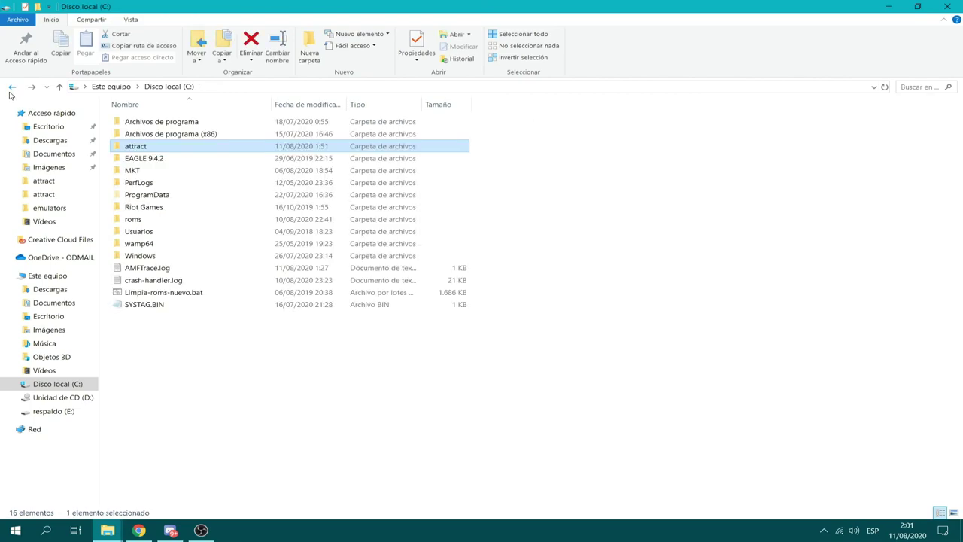
pyautogui.doubleClick(155, 219)
pyautogui.click(217, 243)
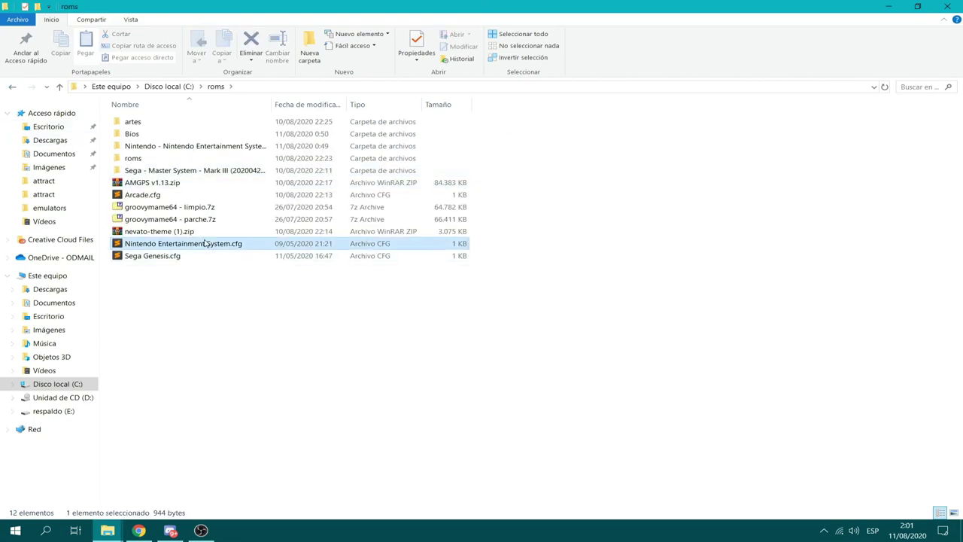
pyautogui.click(193, 169)
pyautogui.click(180, 149)
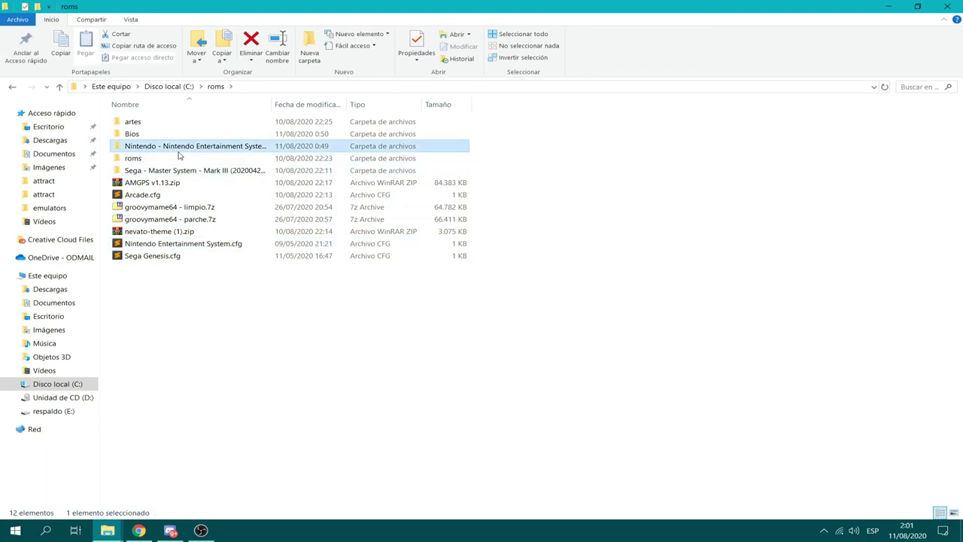
pyautogui.click(12, 89)
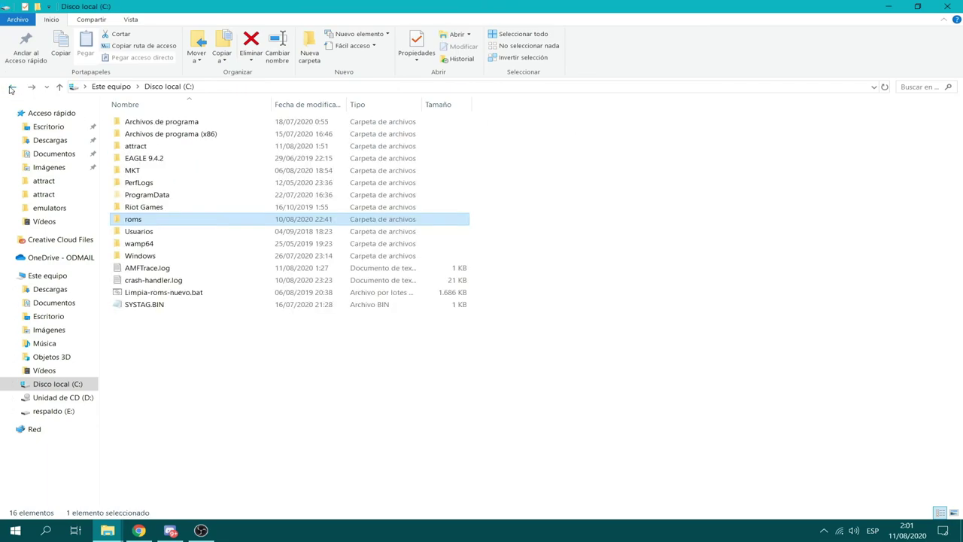
pyautogui.doubleClick(139, 148)
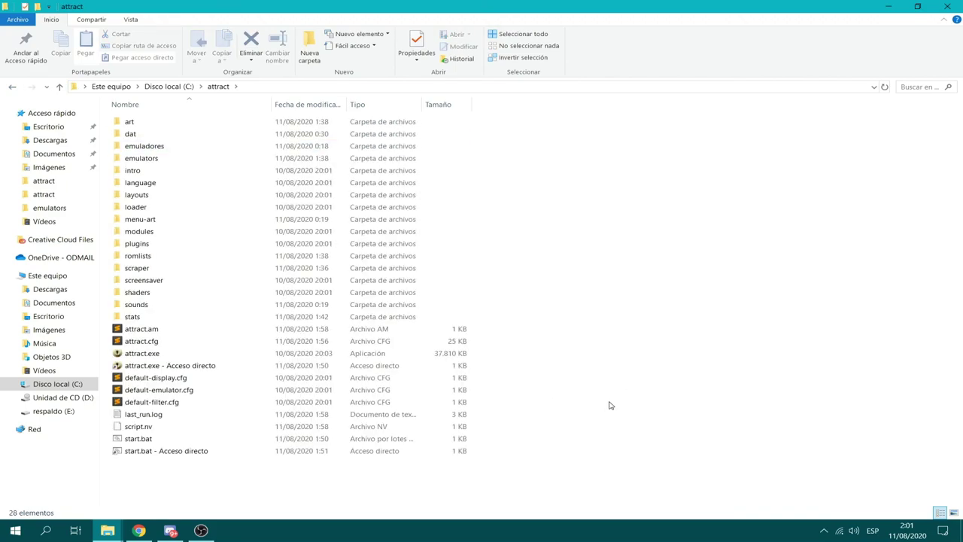